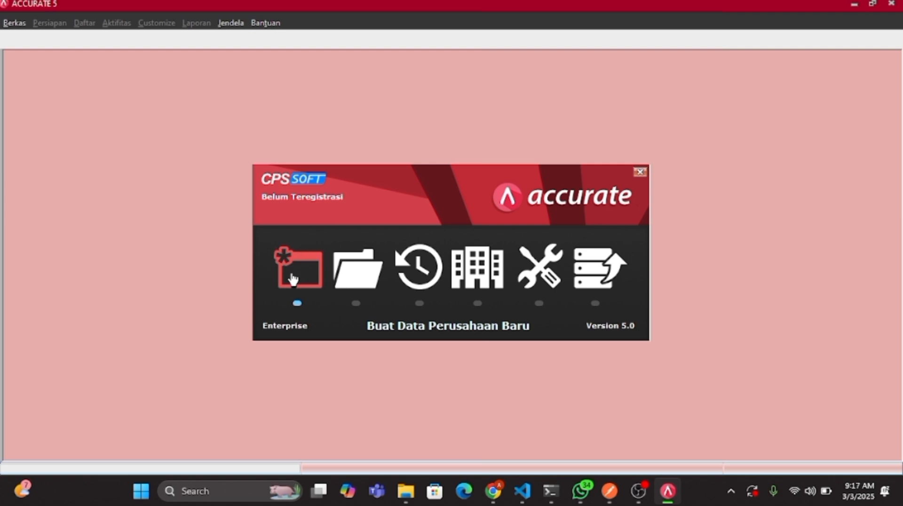
Start a new local company database and browse to the Documents library as its save location.
{"action": "left_click", "coordinate": [292, 279]}
{"action": "left_click", "coordinate": [547, 261]}
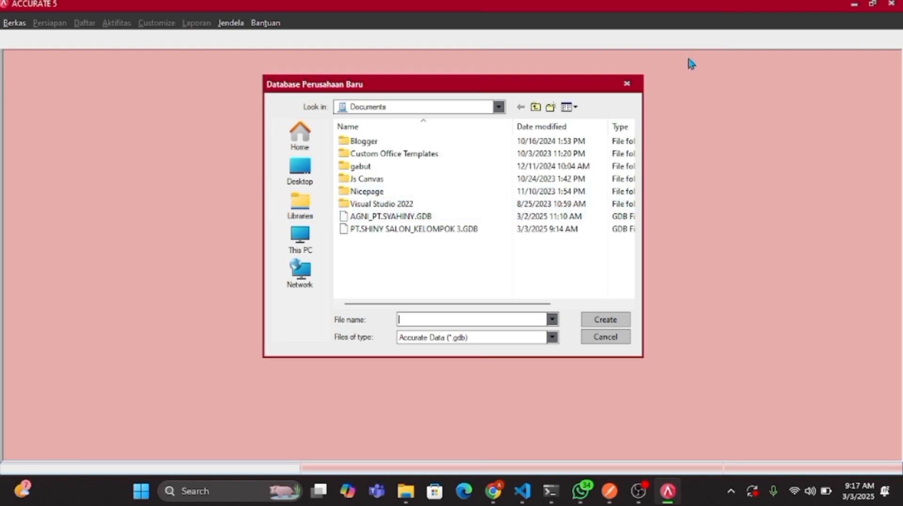
{"action": "left_click", "coordinate": [627, 84]}
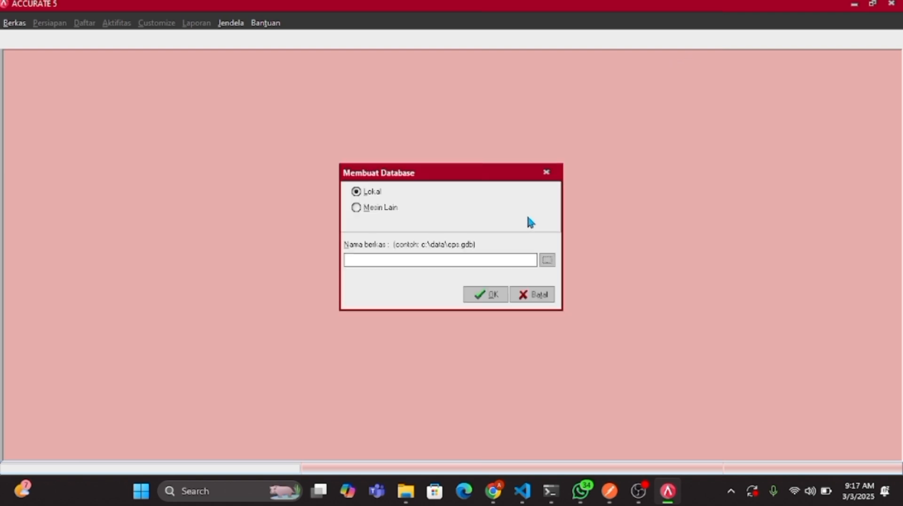
{"action": "left_click", "coordinate": [547, 260]}
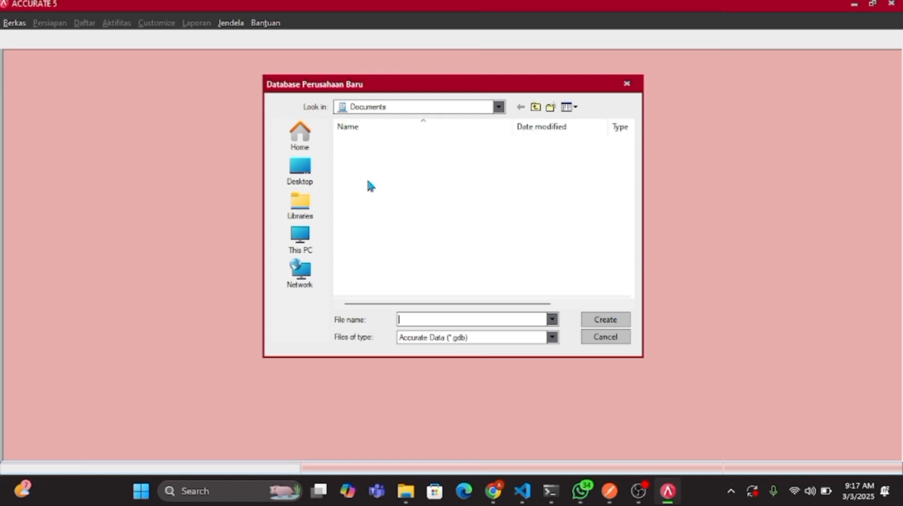
{"action": "left_click", "coordinate": [324, 214]}
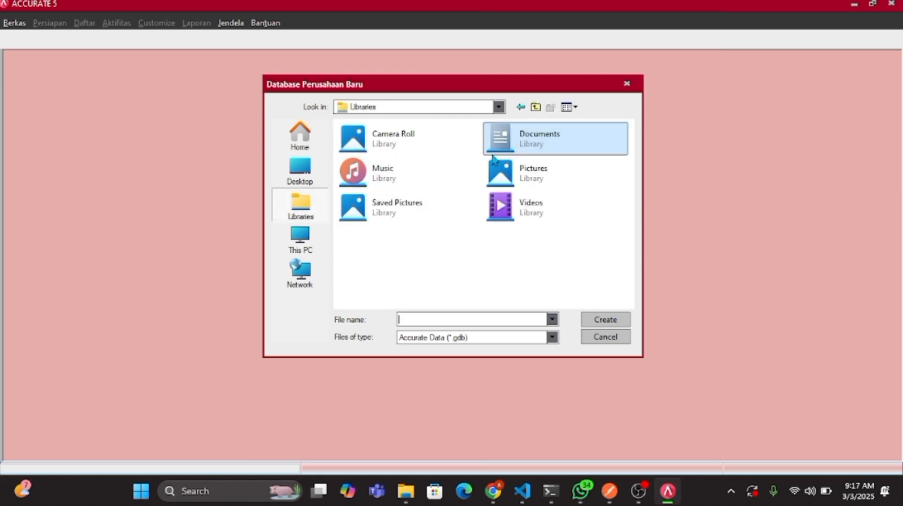
{"action": "double_click", "coordinate": [492, 156]}
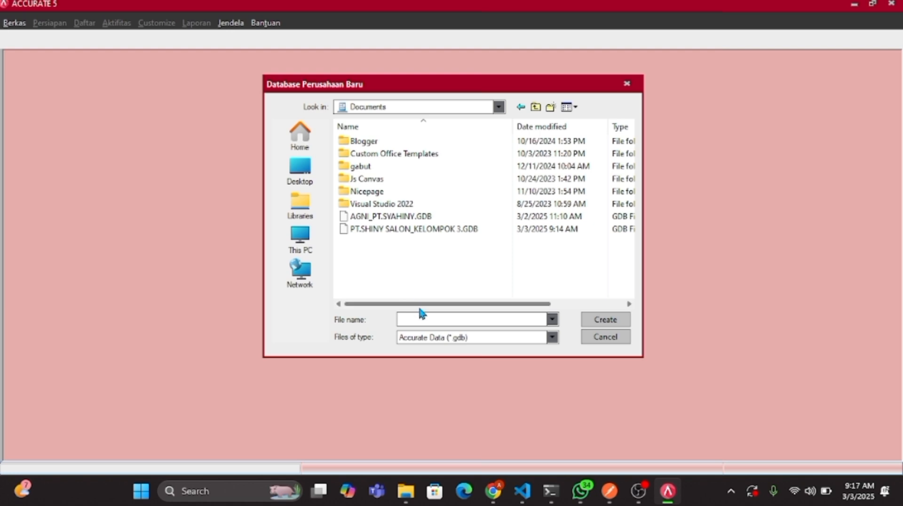
Name the database file PT.SHINY SALON_KELOMPOK 3 ACCURATE and create the database.
{"action": "left_click", "coordinate": [435, 317]}
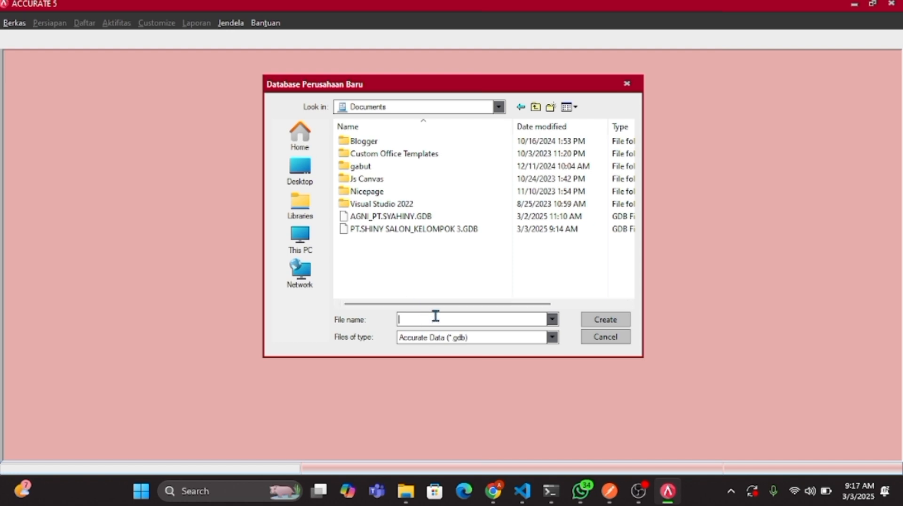
{"action": "type", "text": "pt"}
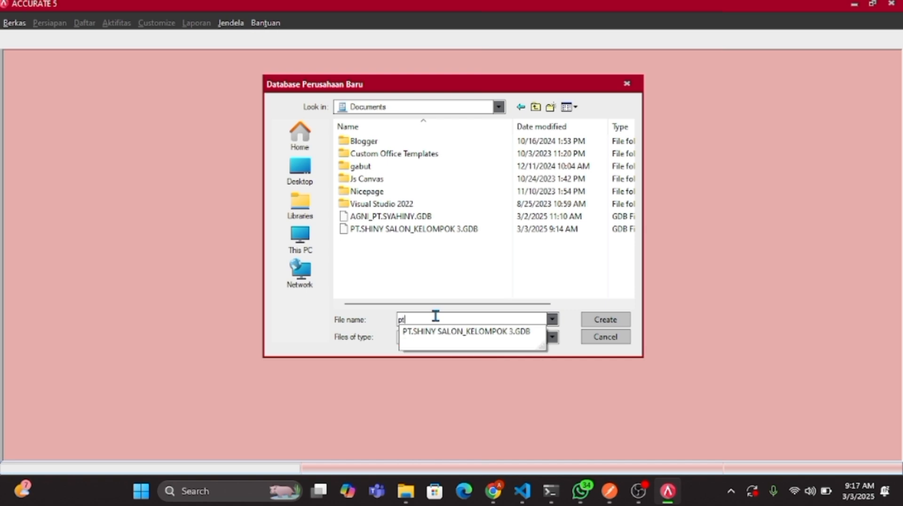
{"action": "key", "text": "BackSpace"}
{"action": "key", "text": "BackSpace"}
{"action": "key", "text": "Caps_Lock"}
{"action": "type", "text": "PT.SHINY SALON_KELOMPOK"}
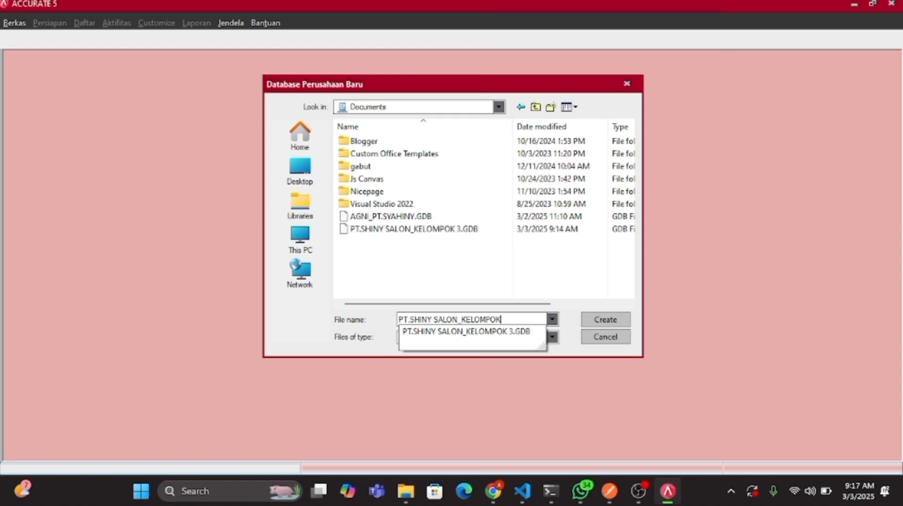
{"action": "type", "text": " 3 ACCURATE"}
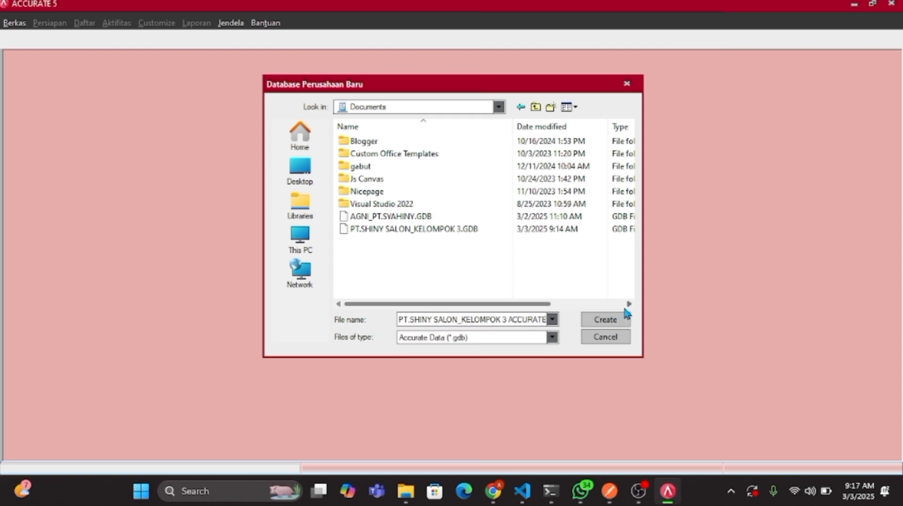
{"action": "left_click", "coordinate": [606, 322]}
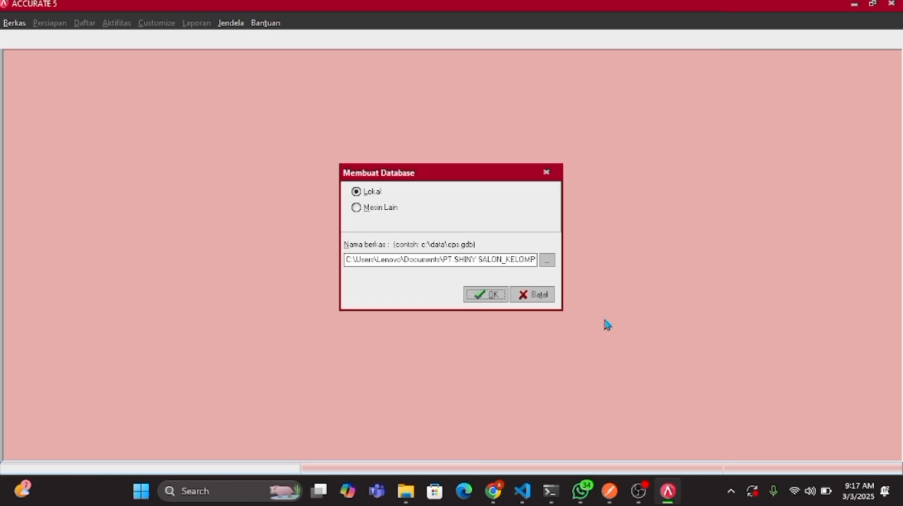
{"action": "left_click", "coordinate": [499, 297]}
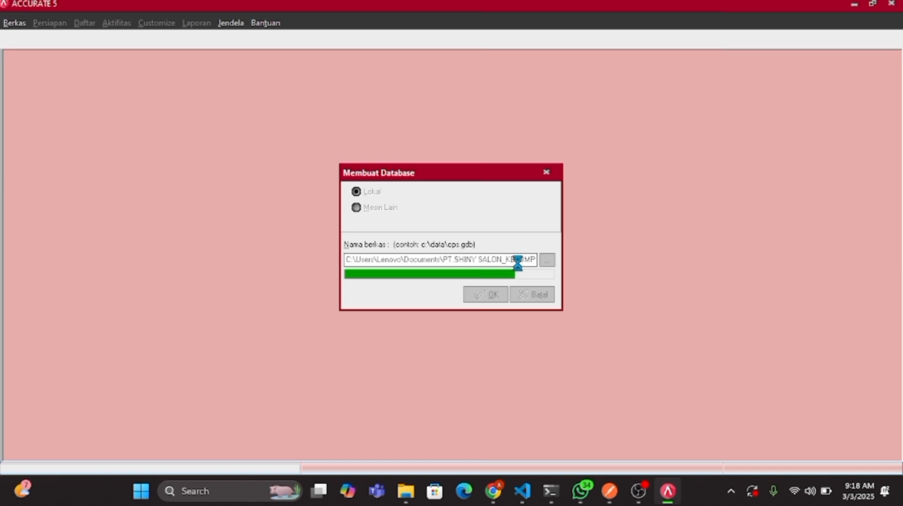
{"action": "key", "text": "alt+Tab"}
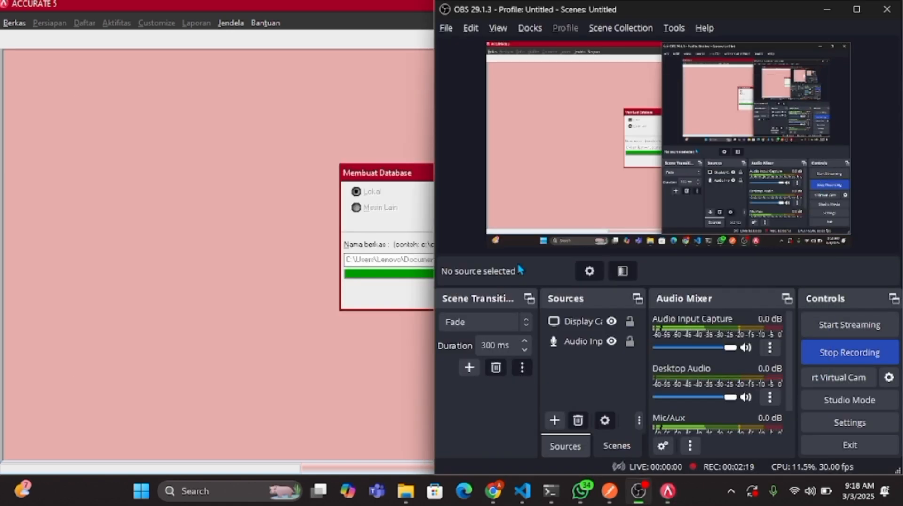
{"action": "key", "text": "alt+Tab"}
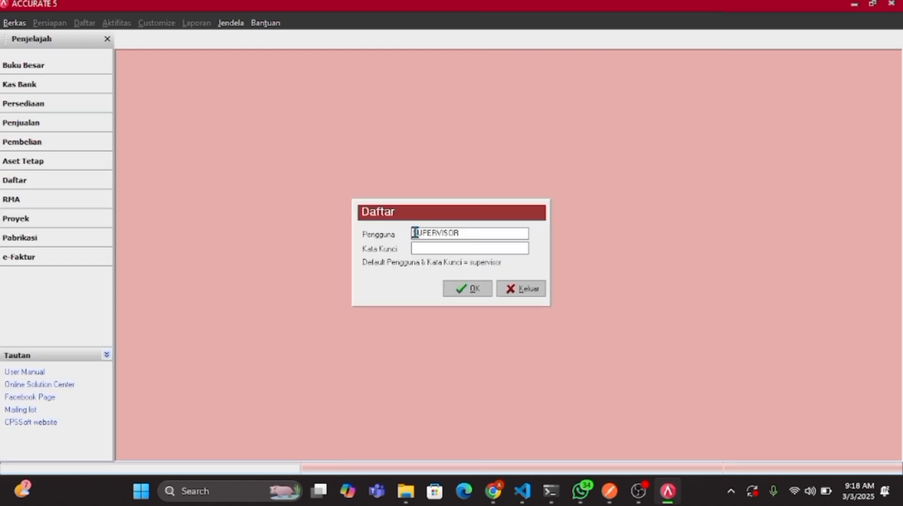
Log in to the new database as SUPERVISOR, filling in the account password.
{"action": "double_click", "coordinate": [415, 232]}
{"action": "left_click", "coordinate": [421, 247]}
{"action": "key", "text": "ctrl+v"}
{"action": "left_click", "coordinate": [467, 288]}
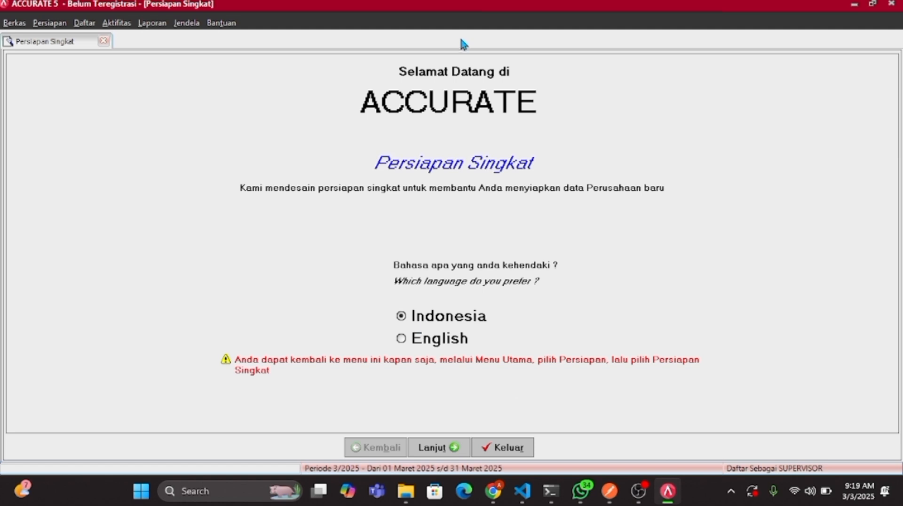
Go through the quick setup with Indonesia as language and Persiapan Standar as setup type, agreeing to create the general accounts.
{"action": "left_click", "coordinate": [443, 449]}
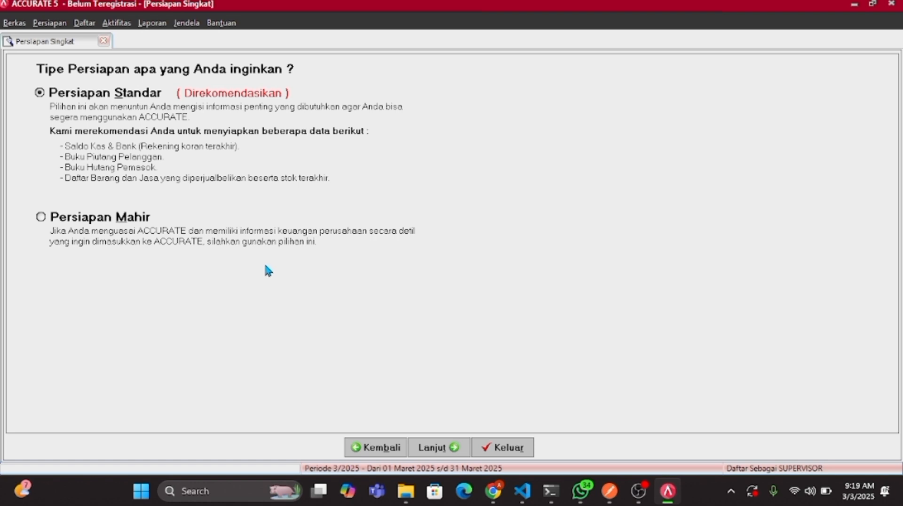
{"action": "left_click", "coordinate": [455, 448]}
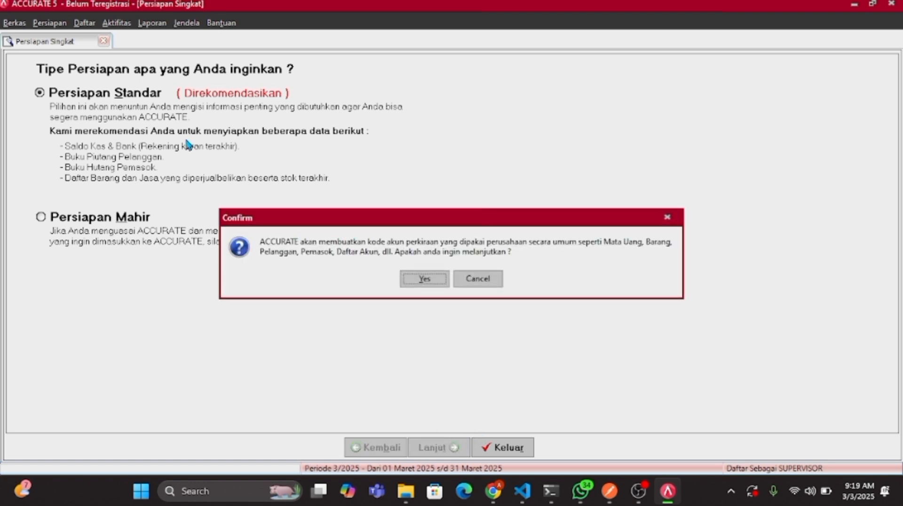
{"action": "left_click", "coordinate": [430, 277]}
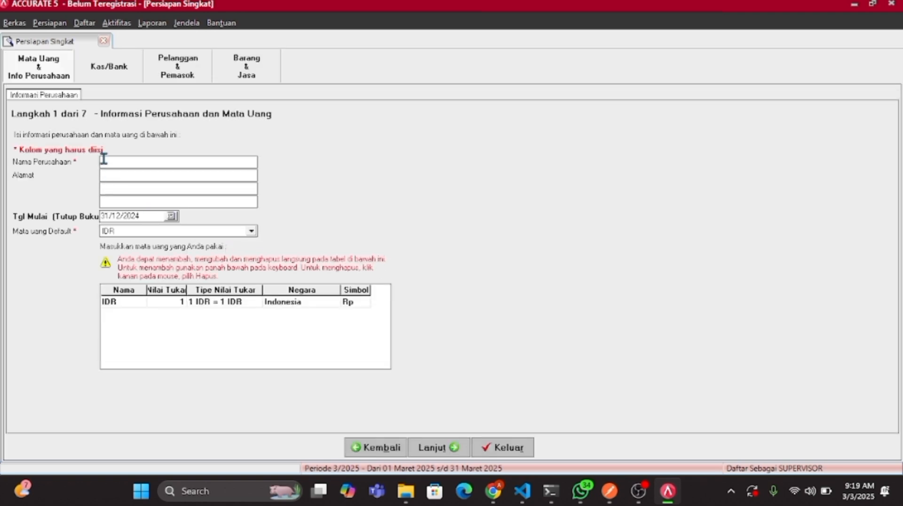
Enter SHINY SALON as the company name and copy the company's address from the project PDF in Chrome into the first address line.
{"action": "left_click", "coordinate": [104, 160]}
{"action": "type", "text": "SHINY SALON"}
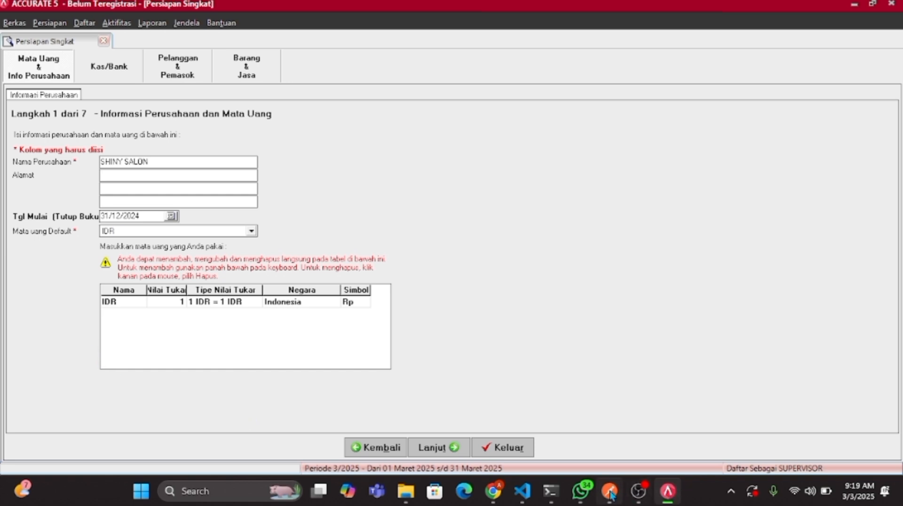
{"action": "left_click", "coordinate": [493, 491]}
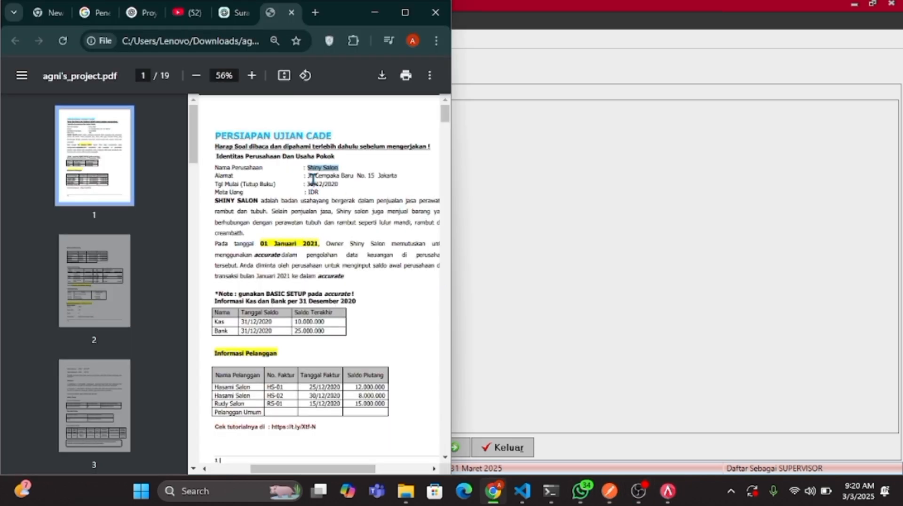
{"action": "left_click_drag", "start_coordinate": [307, 175], "coordinate": [406, 178]}
{"action": "key", "text": "ctrl+c"}
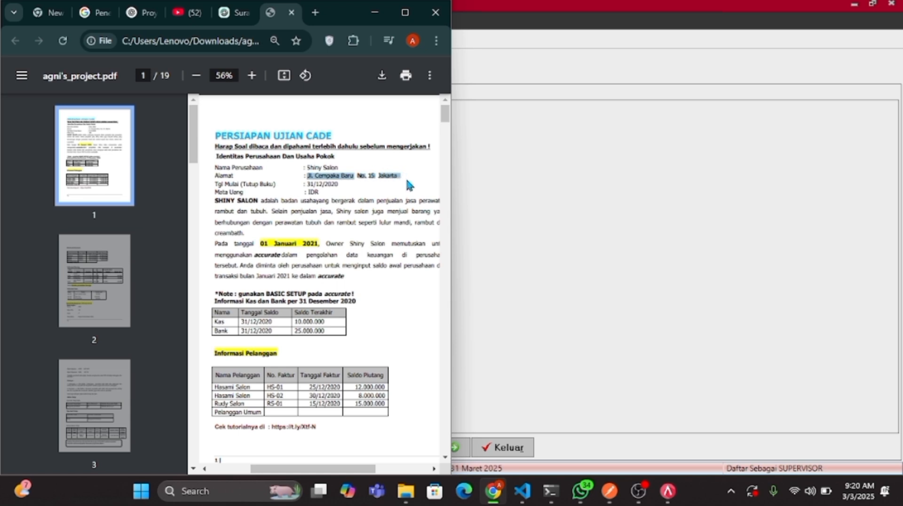
{"action": "left_click", "coordinate": [554, 233]}
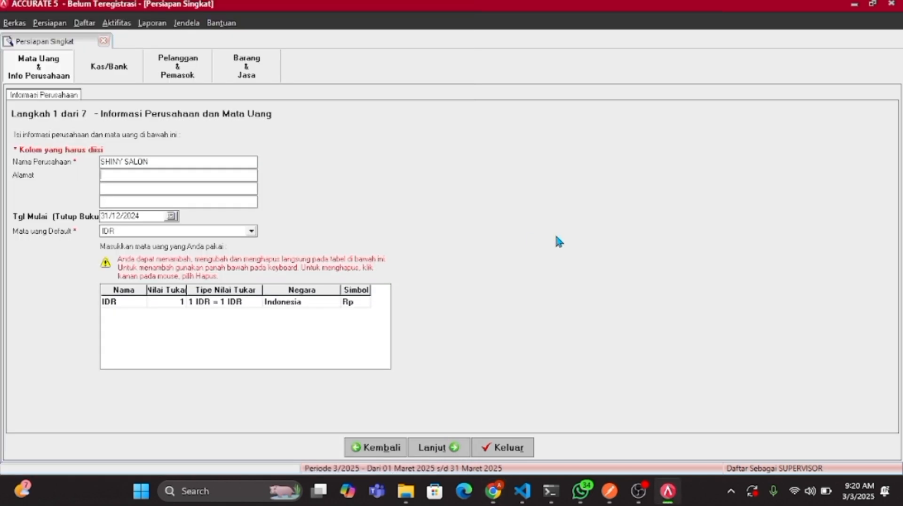
{"action": "key", "text": "ctrl+v"}
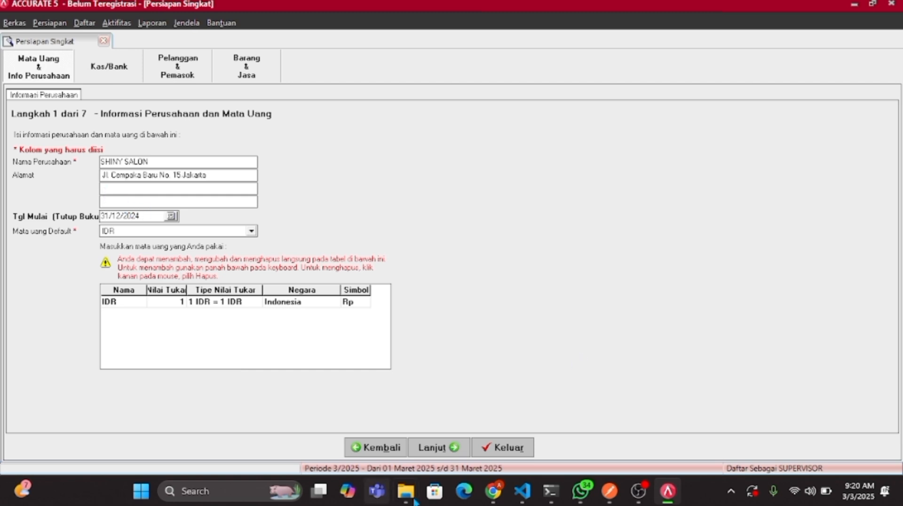
Check the closing date in the project PDF, set the start date to 31/12/2020 and continue to the cash/bank information.
{"action": "left_click", "coordinate": [493, 490]}
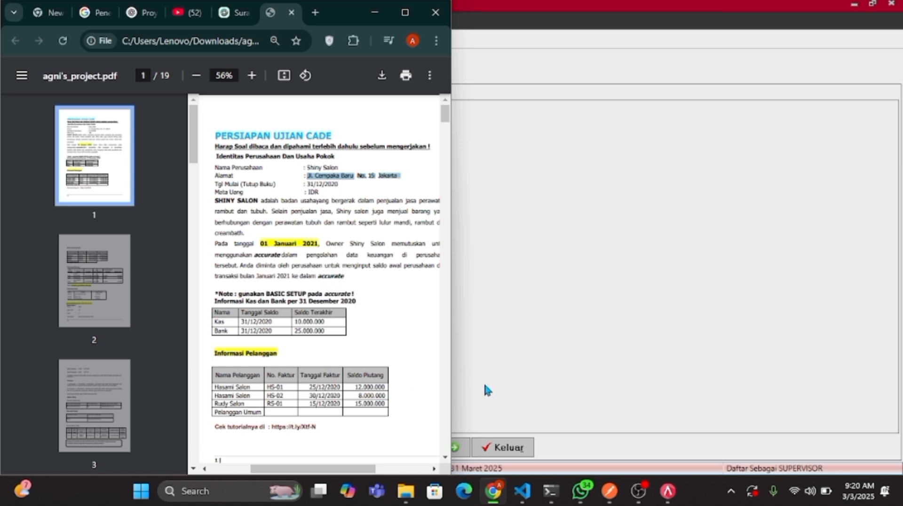
{"action": "left_click", "coordinate": [494, 360]}
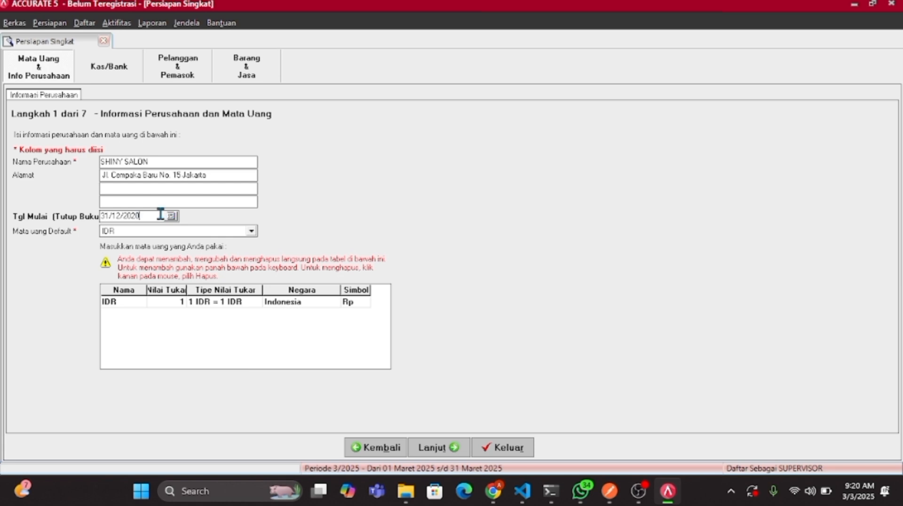
{"action": "left_click", "coordinate": [458, 448]}
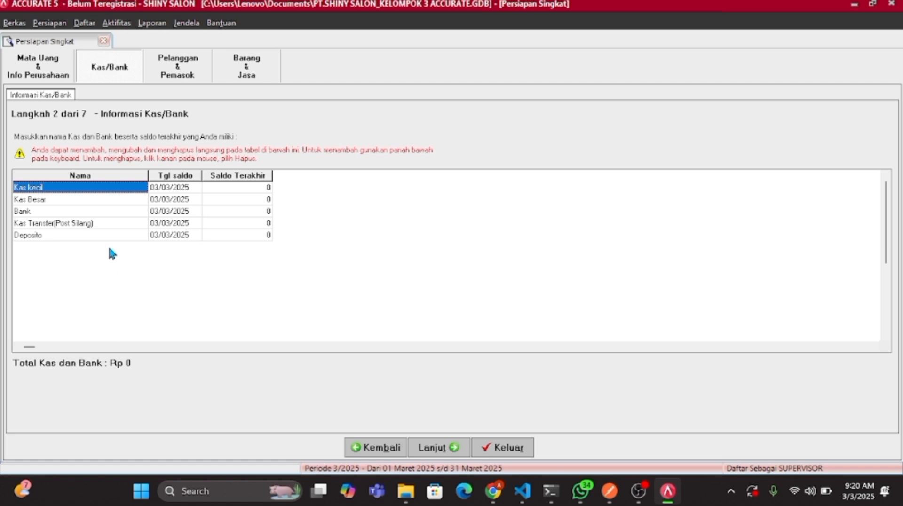
Delete the Kas kecil account from the cash and bank list.
{"action": "left_click", "coordinate": [105, 198]}
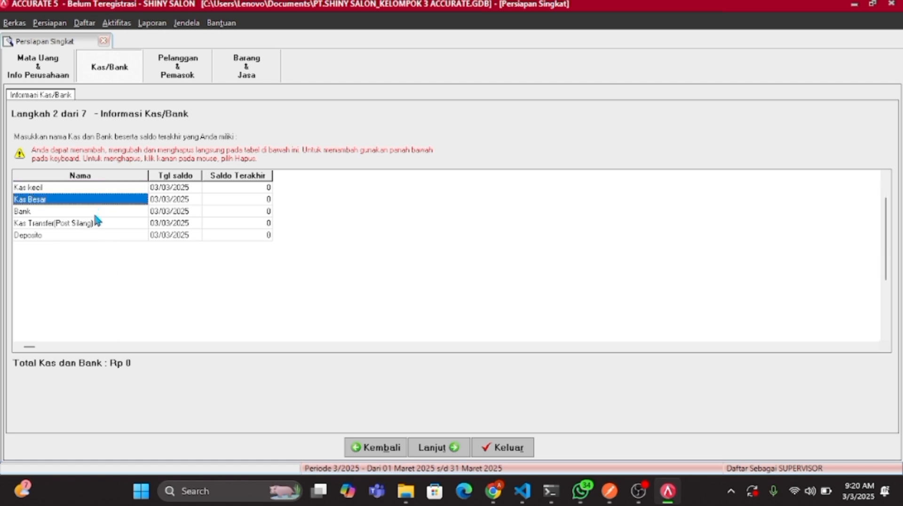
{"action": "right_click", "coordinate": [100, 185]}
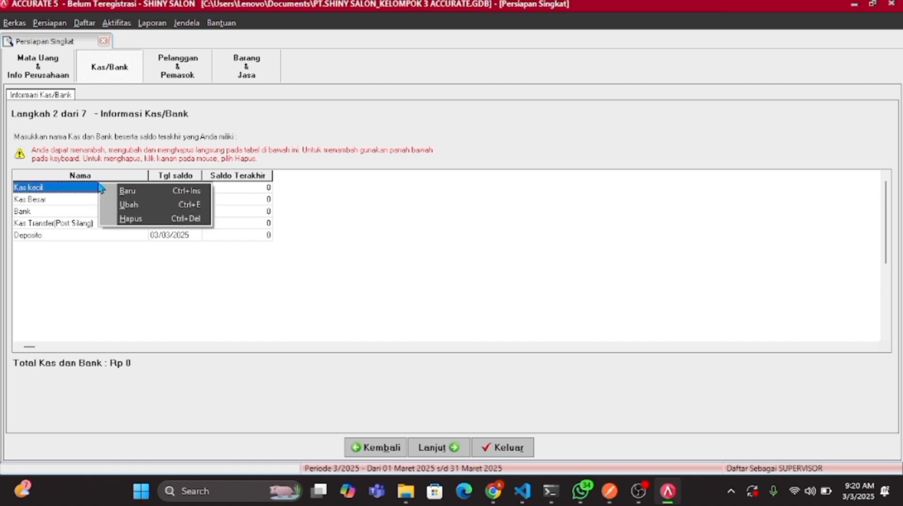
{"action": "left_click", "coordinate": [158, 219]}
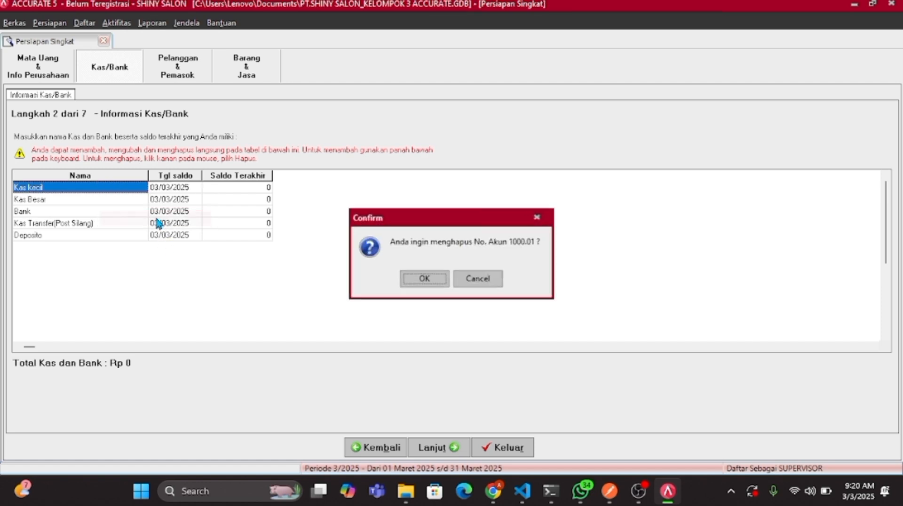
{"action": "left_click", "coordinate": [417, 277]}
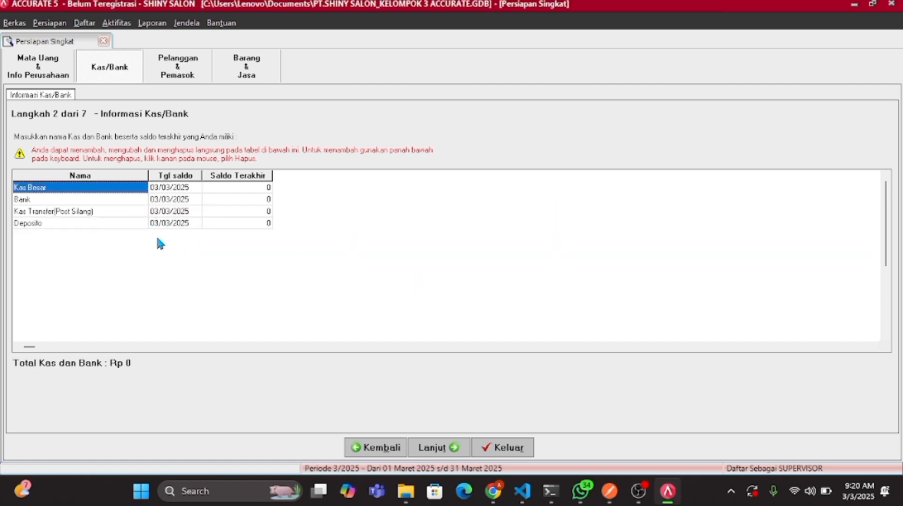
Delete the Kas Transfer(Post Silang) and Deposito accounts from the cash and bank list.
{"action": "left_click", "coordinate": [127, 214]}
{"action": "right_click", "coordinate": [128, 214]}
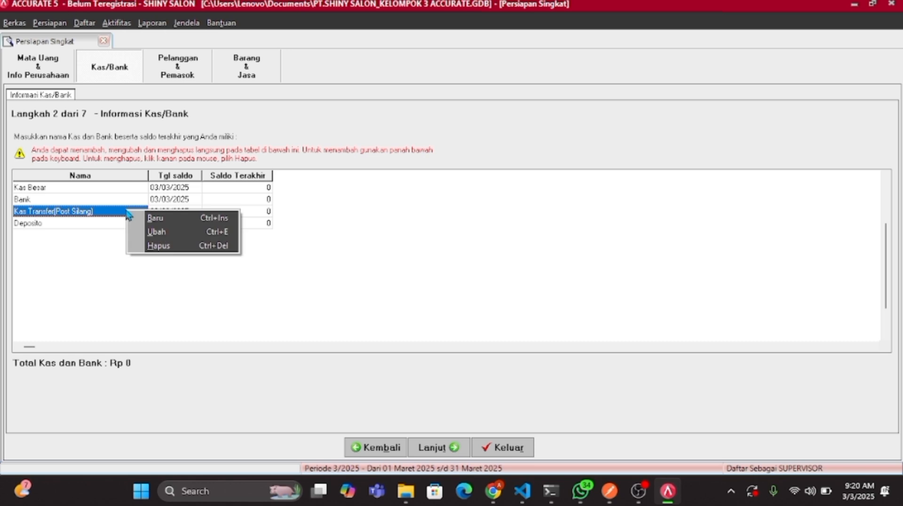
{"action": "left_click", "coordinate": [146, 244]}
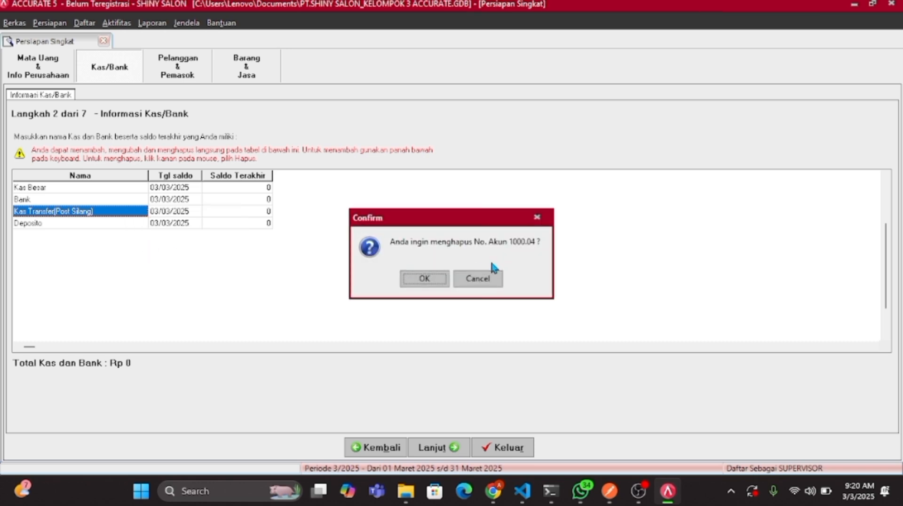
{"action": "left_click", "coordinate": [423, 278]}
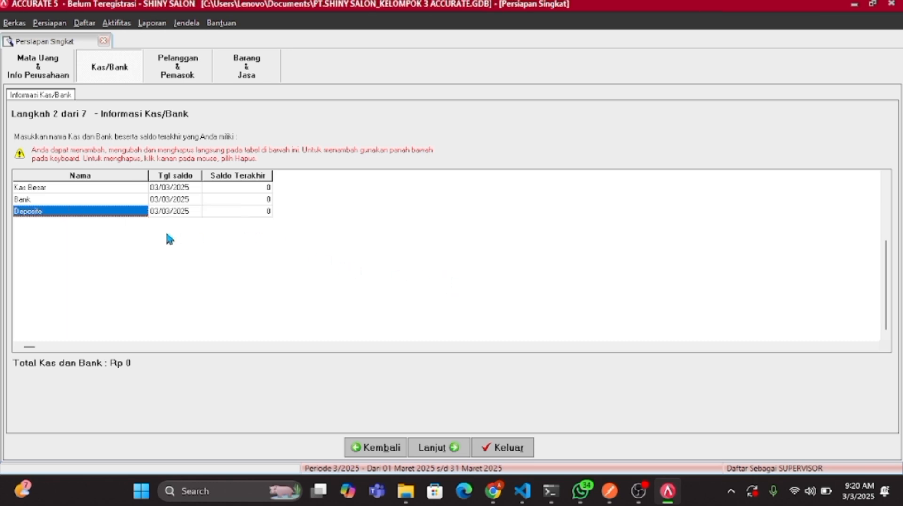
{"action": "right_click", "coordinate": [135, 212]}
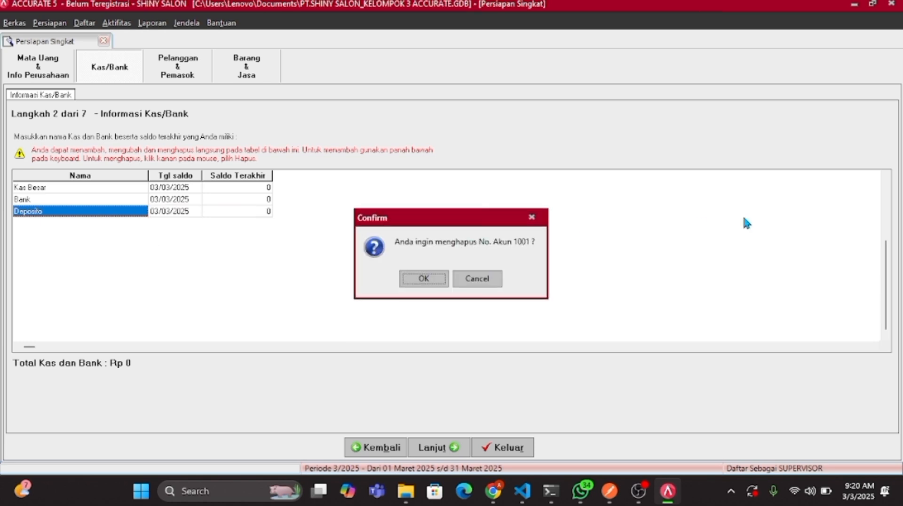
{"action": "left_click", "coordinate": [424, 278]}
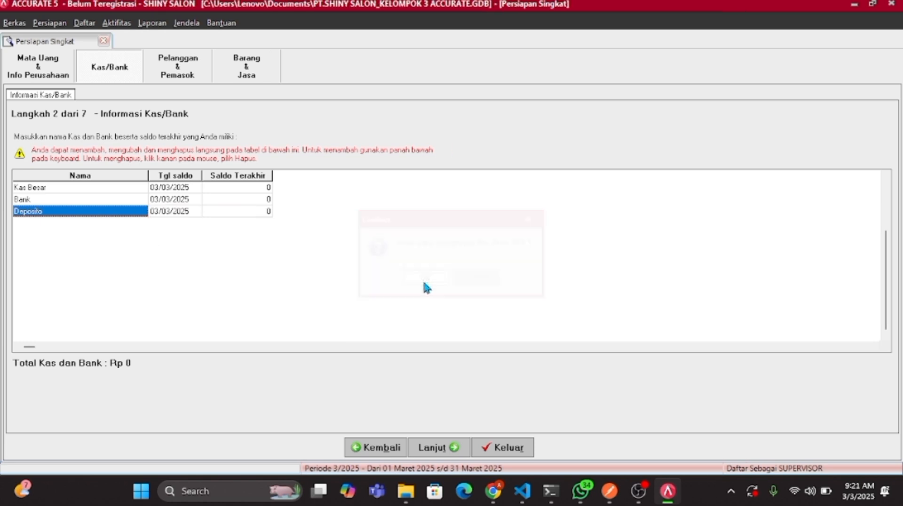
Rename the Kas Besar account in the cash and bank list as Kas.
{"action": "left_click", "coordinate": [51, 189]}
{"action": "left_click", "coordinate": [49, 187]}
{"action": "double_click", "coordinate": [49, 187]}
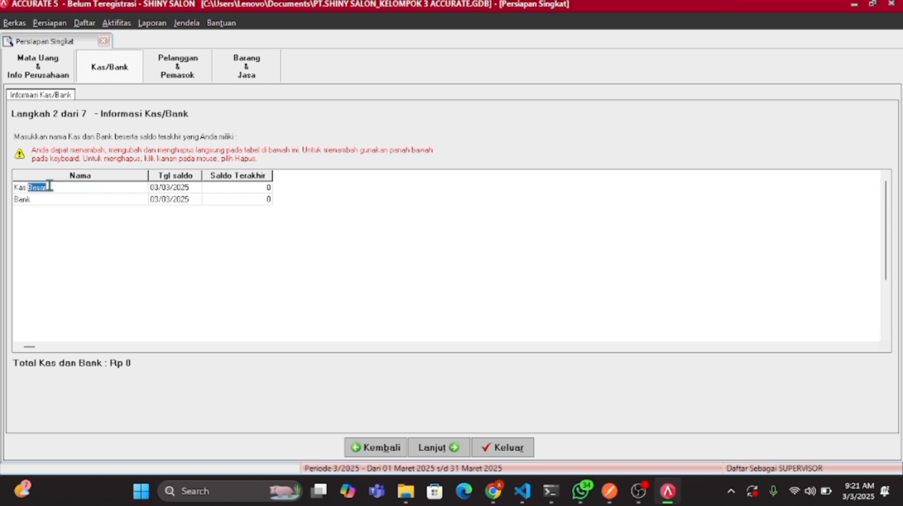
{"action": "key", "text": "Tab"}
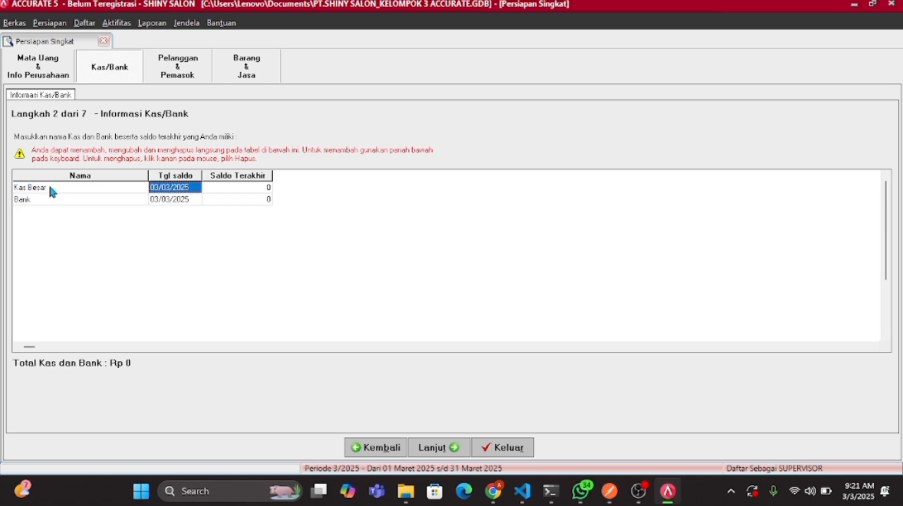
{"action": "left_click", "coordinate": [49, 187]}
{"action": "double_click", "coordinate": [49, 187]}
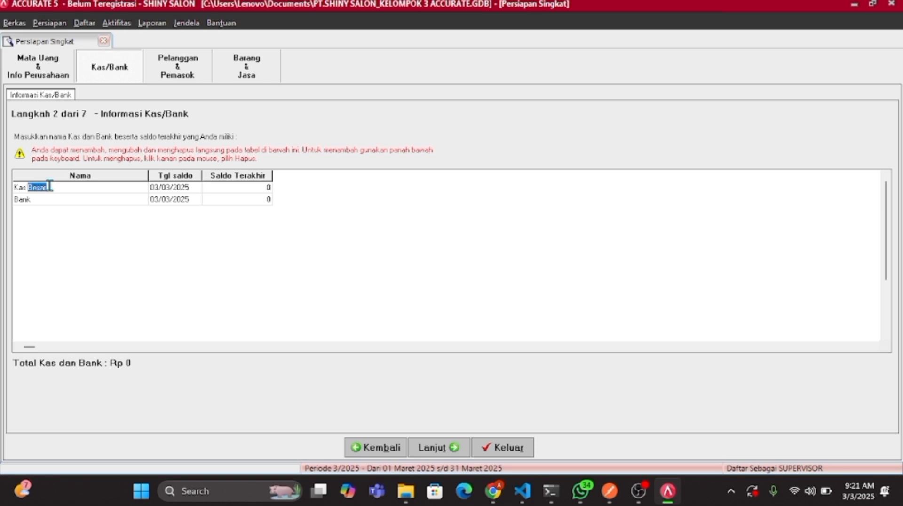
{"action": "key", "text": "BackSpace"}
Set the Kas account's balance date to 31/12/2020 and its final balance to 10,000,000, as given in the project PDF.
{"action": "left_click", "coordinate": [198, 188]}
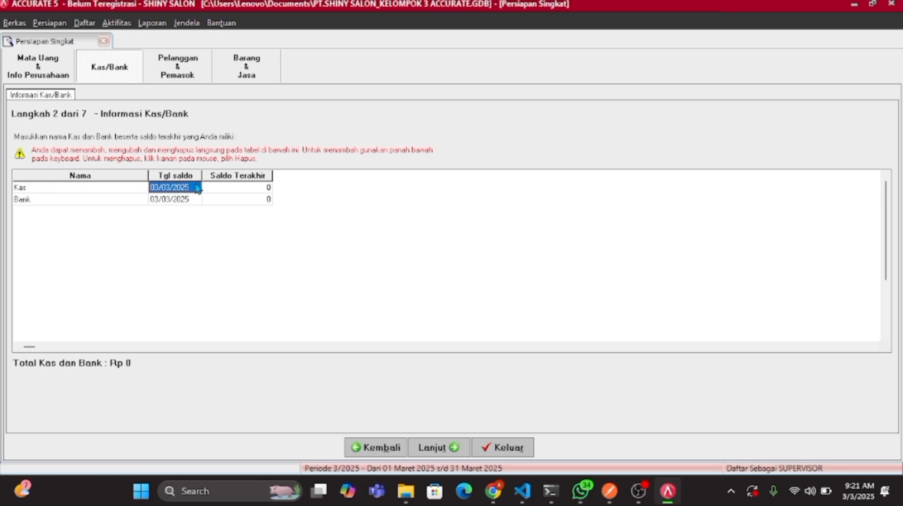
{"action": "type", "text": "31"}
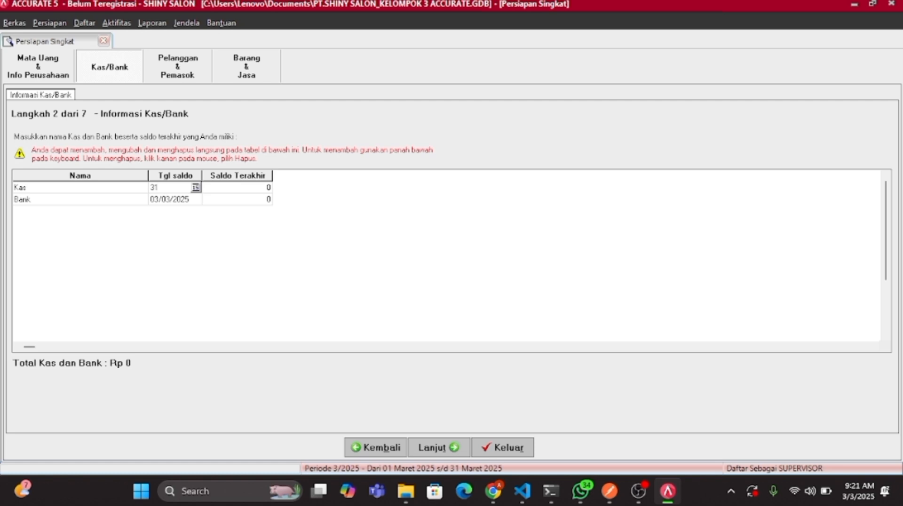
{"action": "type", "text": "/12/2020"}
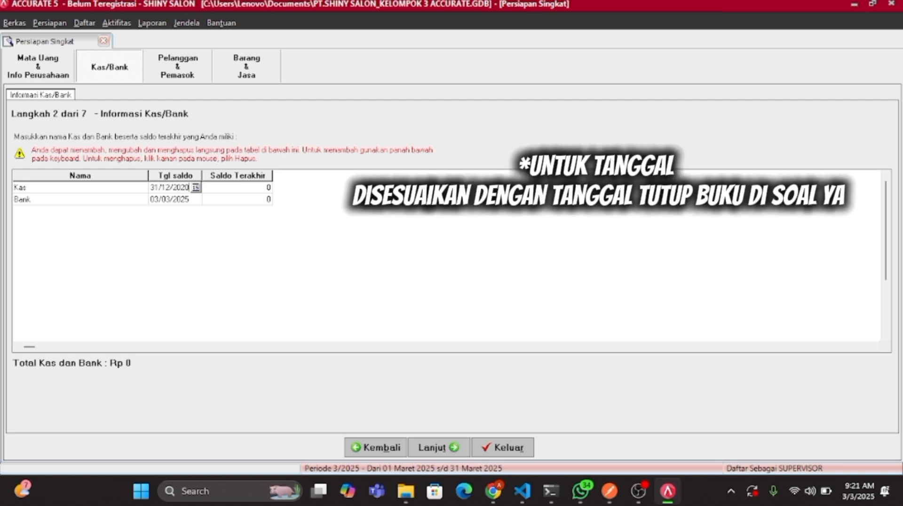
{"action": "key", "text": "Tab"}
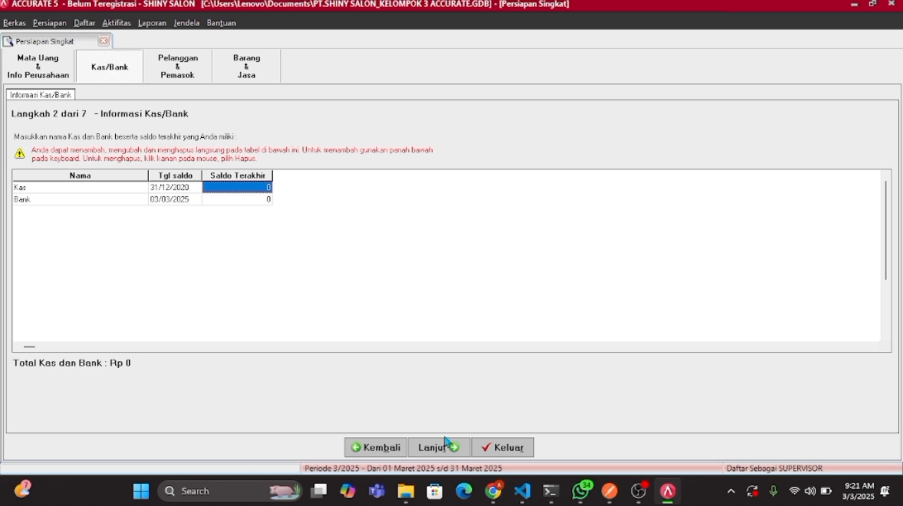
{"action": "left_click", "coordinate": [492, 490]}
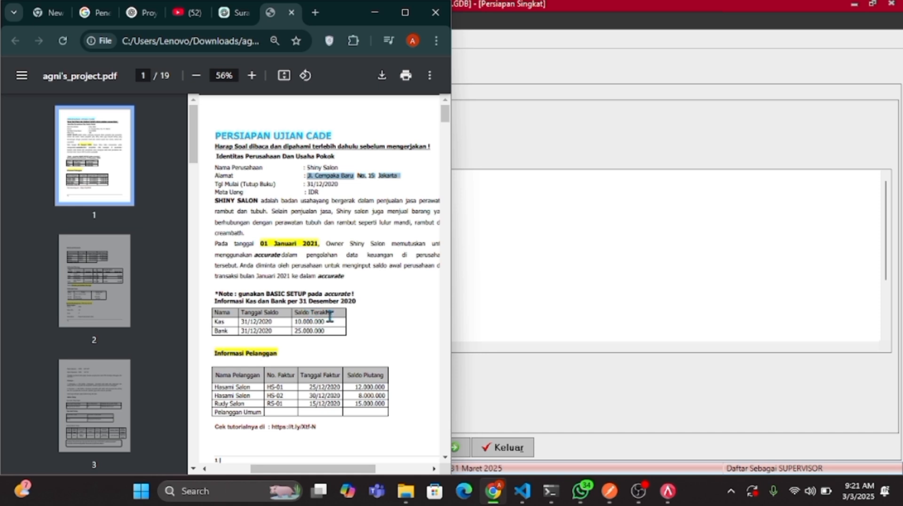
{"action": "left_click", "coordinate": [478, 261]}
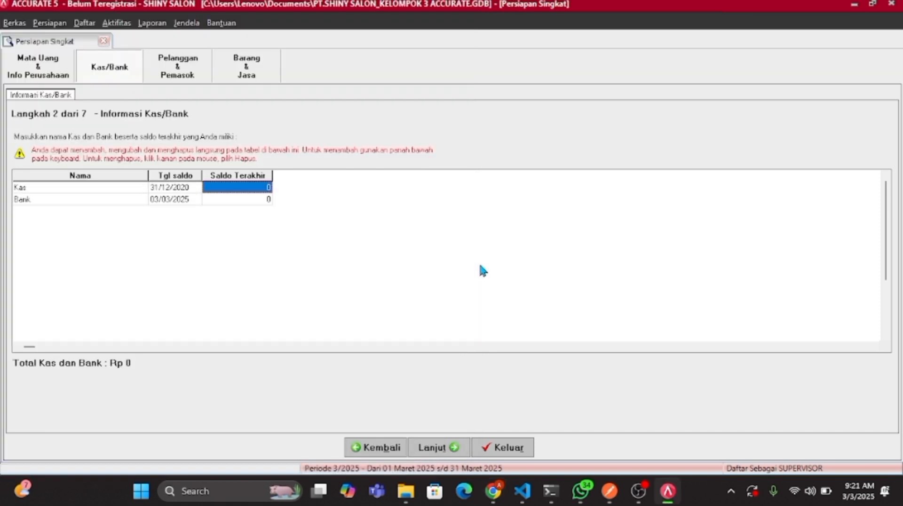
{"action": "type", "text": "1000000"}
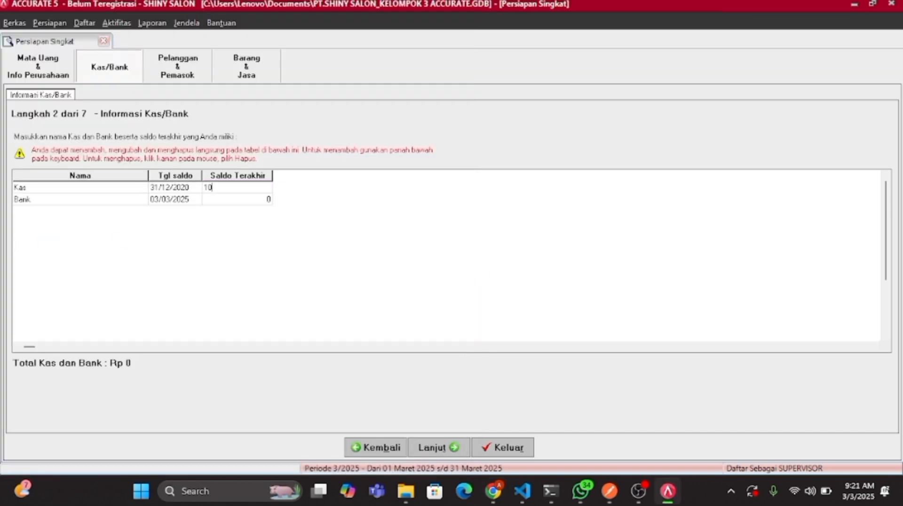
{"action": "type", "text": "0"}
Set the Bank account's balance date to 31/12/2020 and its final balance to 25,000,000, and continue to the customer information.
{"action": "key", "text": "Tab"}
{"action": "key", "text": "Tab"}
{"action": "type", "text": "31/"}
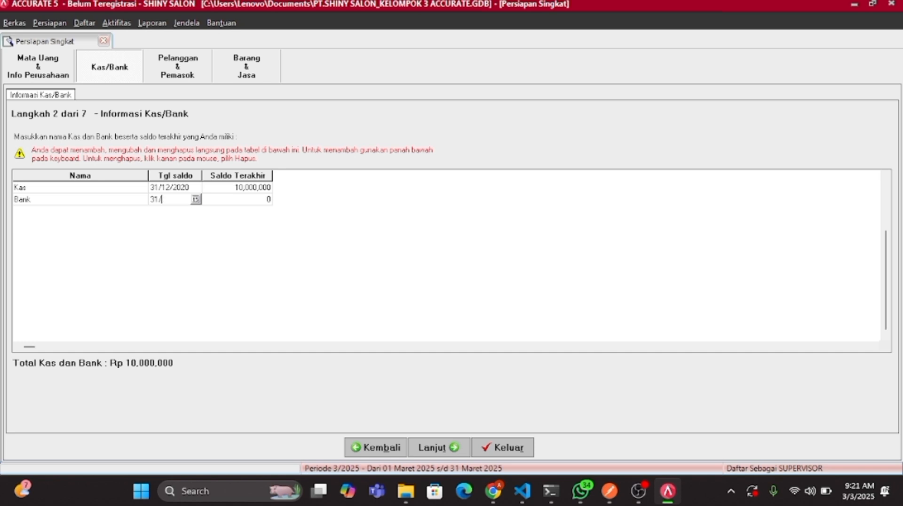
{"action": "type", "text": "12/2020"}
{"action": "key", "text": "Tab"}
{"action": "type", "text": "25000000"}
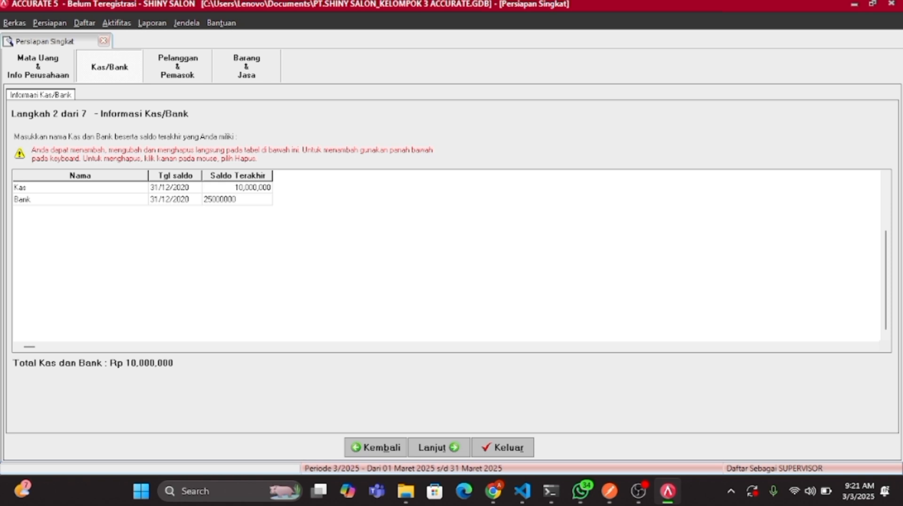
{"action": "key", "text": "Return"}
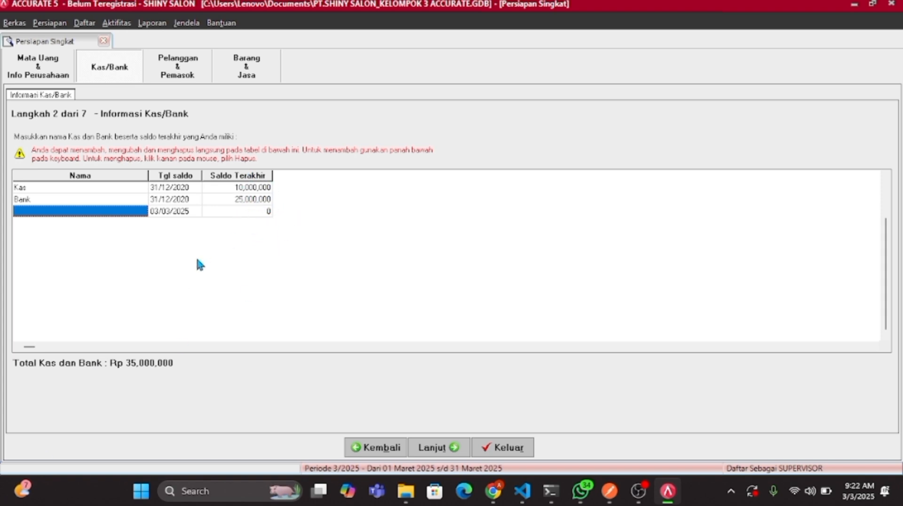
{"action": "left_click", "coordinate": [446, 449]}
{"action": "left_click", "coordinate": [446, 449]}
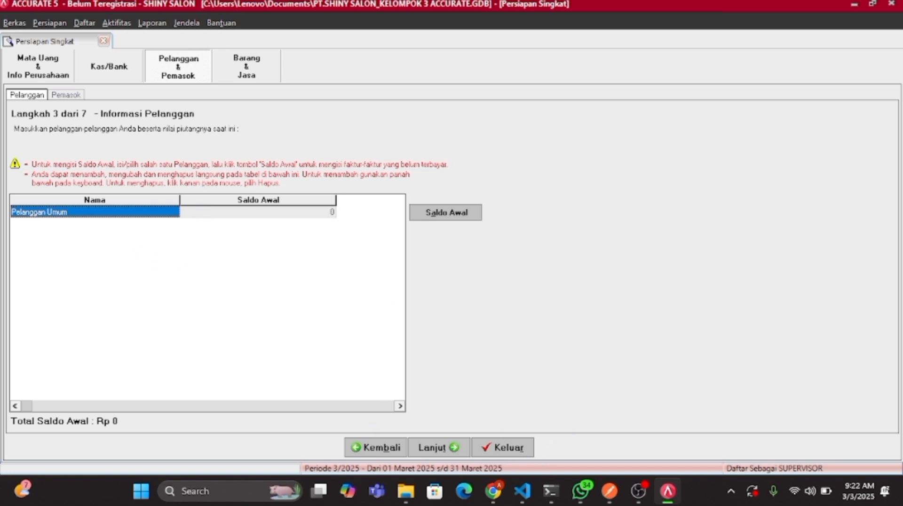
Place the project PDF in Chrome beside the setup window and look up the customer information table.
{"action": "key", "text": "alt+Tab"}
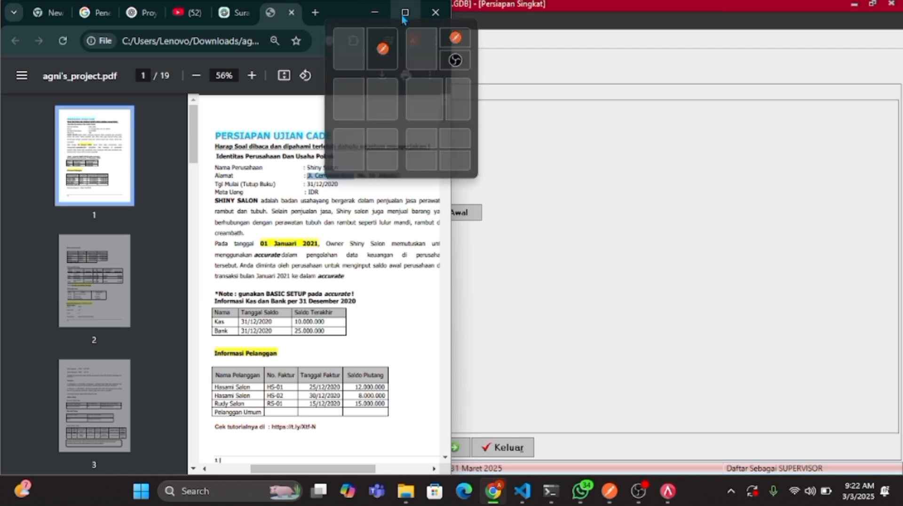
{"action": "left_click", "coordinate": [684, 220]}
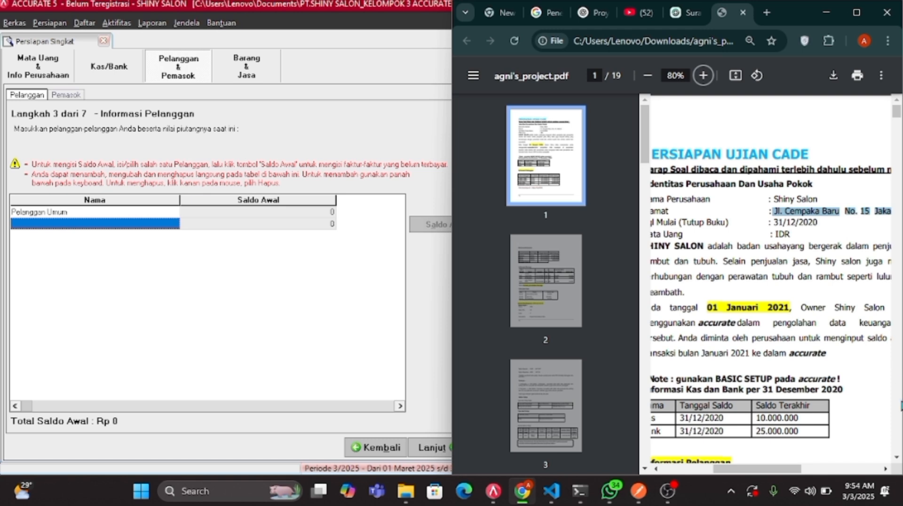
{"action": "scroll", "coordinate": [896, 454], "scroll_direction": "down", "scroll_amount": 3}
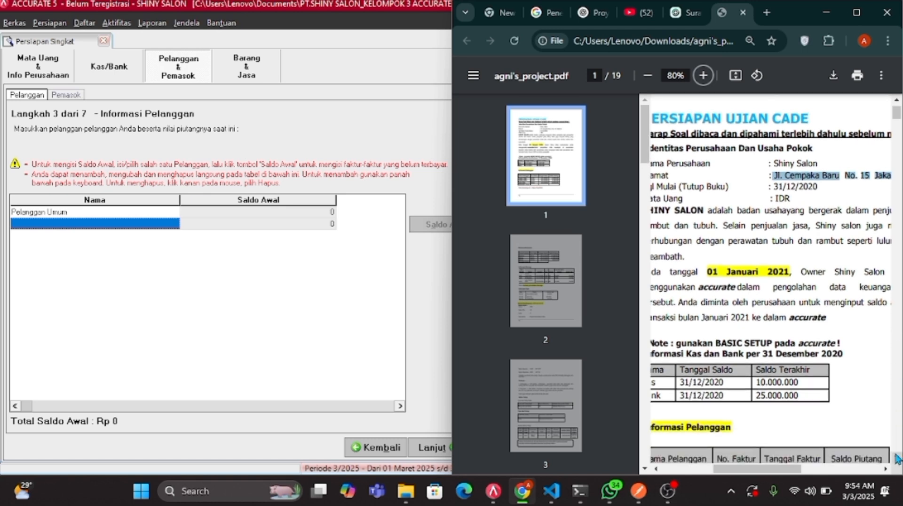
{"action": "left_click", "coordinate": [657, 469]}
{"action": "left_click", "coordinate": [656, 469]}
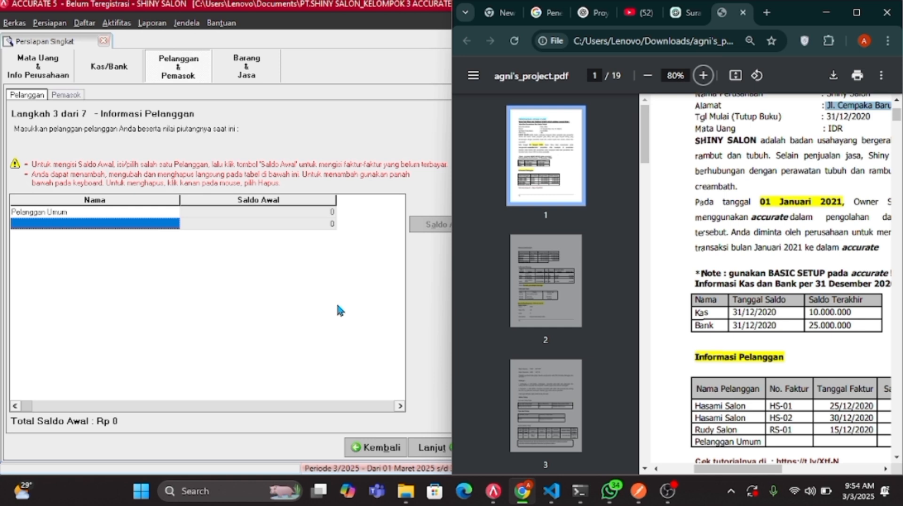
Add Hasami Salon as a customer in the row below Pelanggan Umum.
{"action": "left_click", "coordinate": [126, 228]}
{"action": "type", "text": "H"}
{"action": "key", "text": "Caps_Lock"}
{"action": "type", "text": "asani"}
{"action": "key", "text": "Caps_Lock"}
{"action": "type", "text": "S"}
{"action": "key", "text": "Caps_Lock"}
{"action": "type", "text": "alon"}
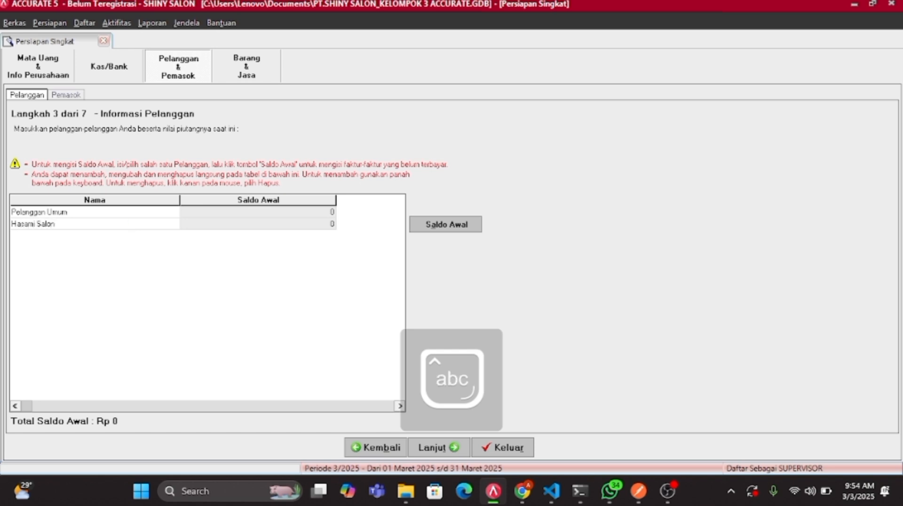
{"action": "key", "text": "Tab"}
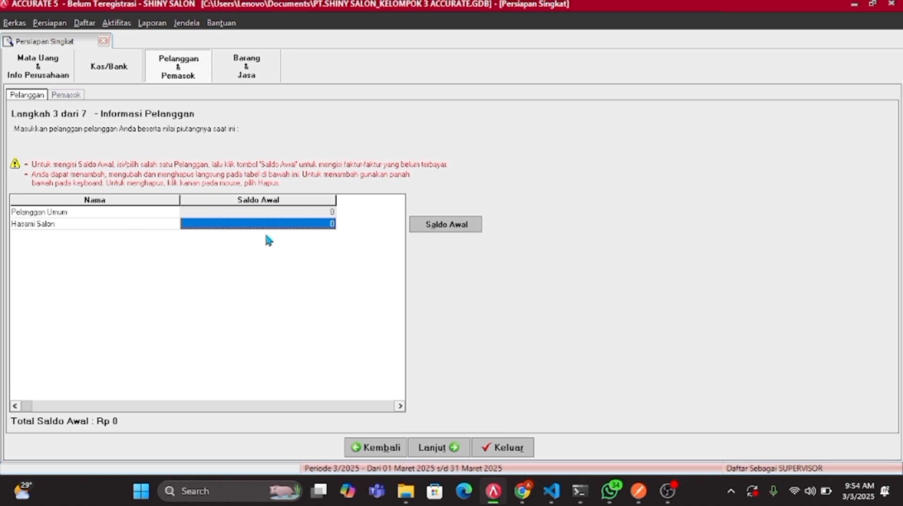
Open the opening balance details of Hasami Salon, consult the project PDF and enter HS-01 as the first invoice number.
{"action": "left_click", "coordinate": [469, 223]}
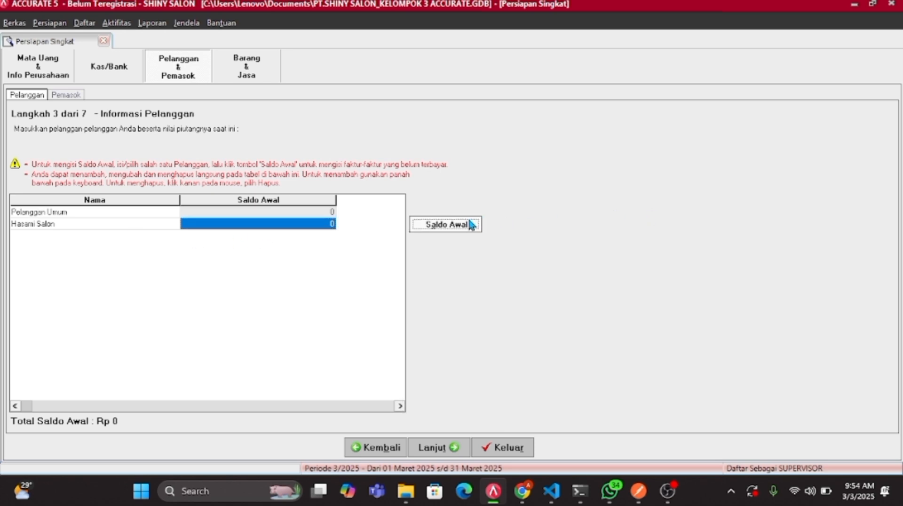
{"action": "left_click", "coordinate": [530, 491]}
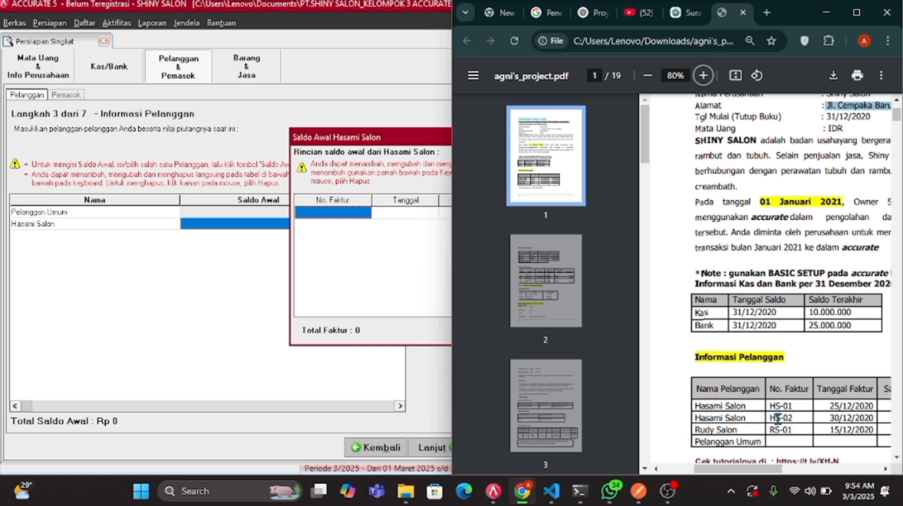
{"action": "left_click", "coordinate": [885, 469]}
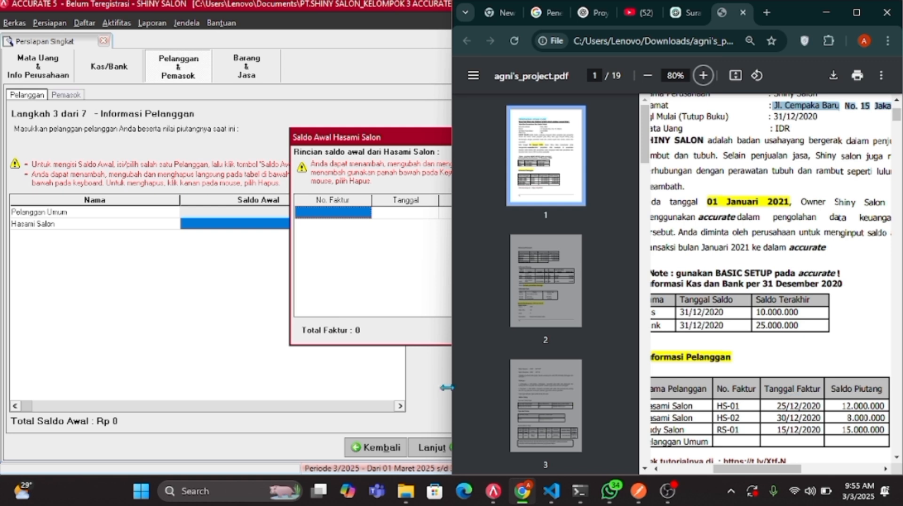
{"action": "left_click", "coordinate": [394, 244]}
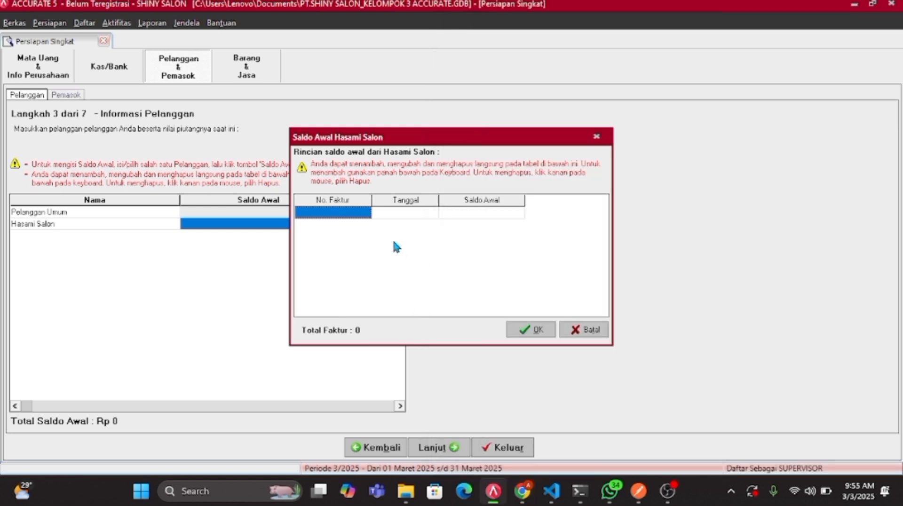
{"action": "type", "text": "N"}
{"action": "key", "text": "BackSpace"}
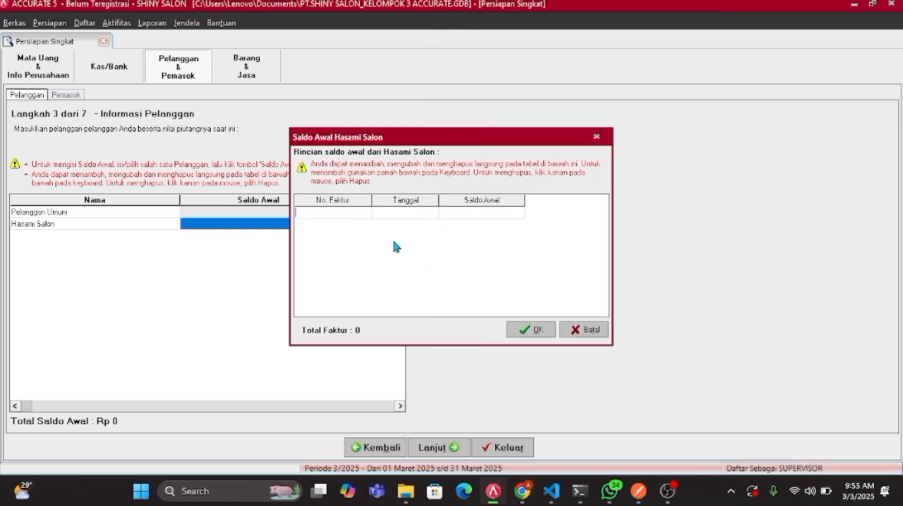
{"action": "key", "text": "Caps_Lock"}
{"action": "type", "text": "HS"}
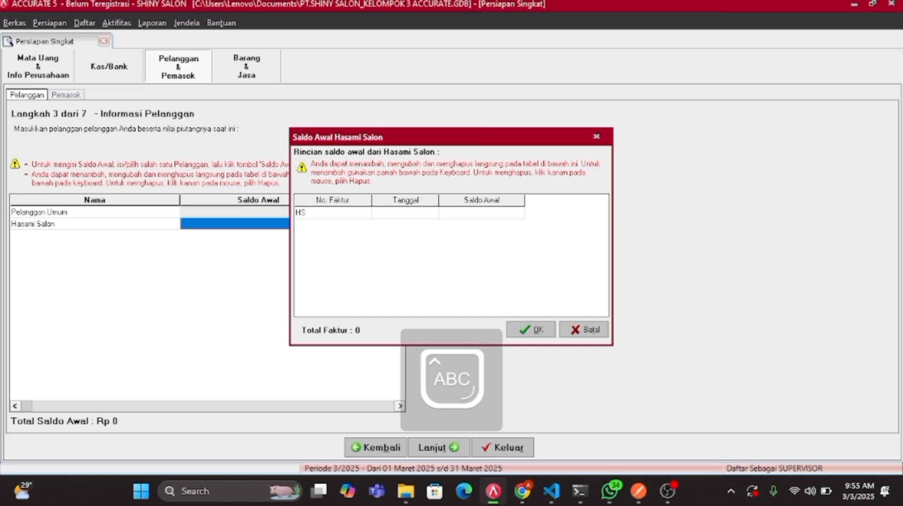
{"action": "type", "text": "-01"}
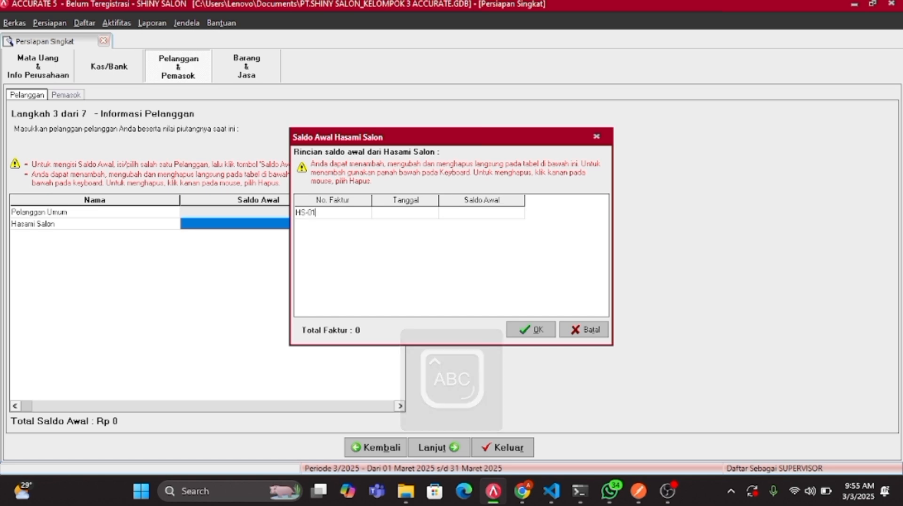
{"action": "key", "text": "Tab"}
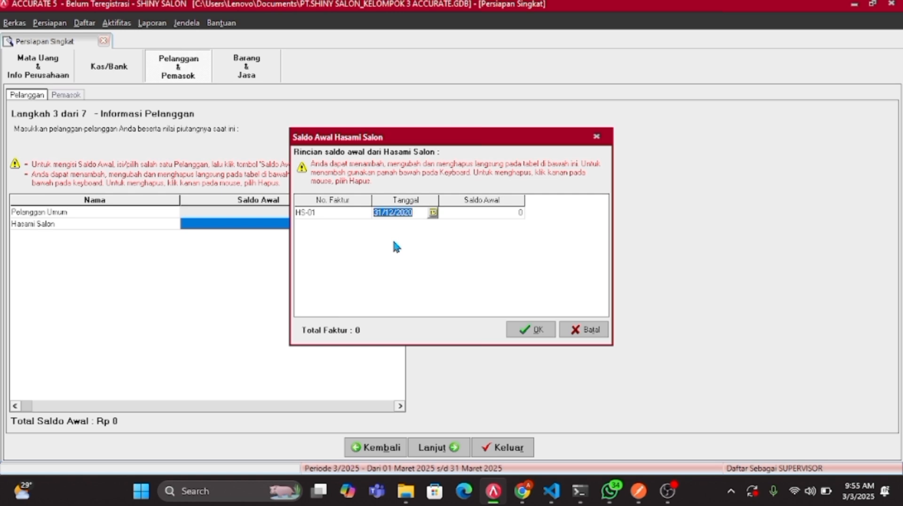
Set invoice HS-01's date to 25/12/2020 and its opening balance to 12,000,000, and add another invoice row.
{"action": "type", "text": "25/12/2020"}
{"action": "key", "text": "Tab"}
{"action": "type", "text": "12"}
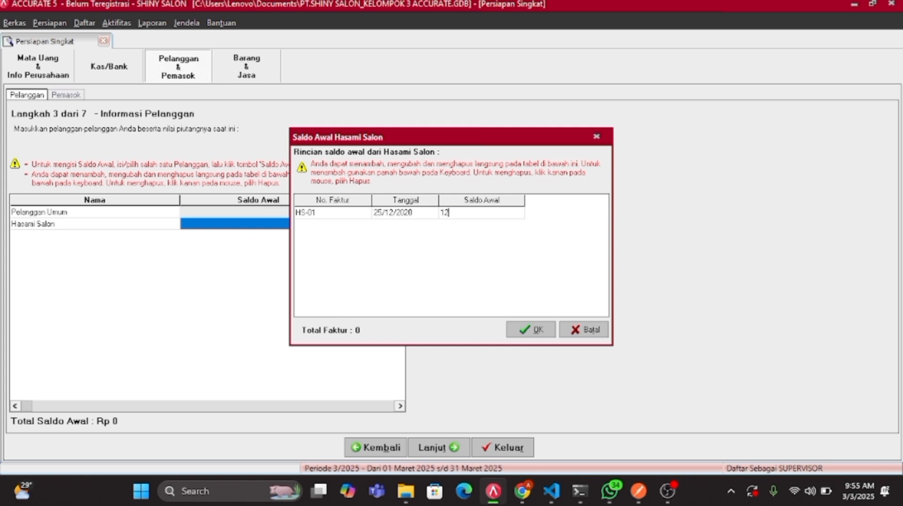
{"action": "type", "text": "000000"}
{"action": "key", "text": "Down"}
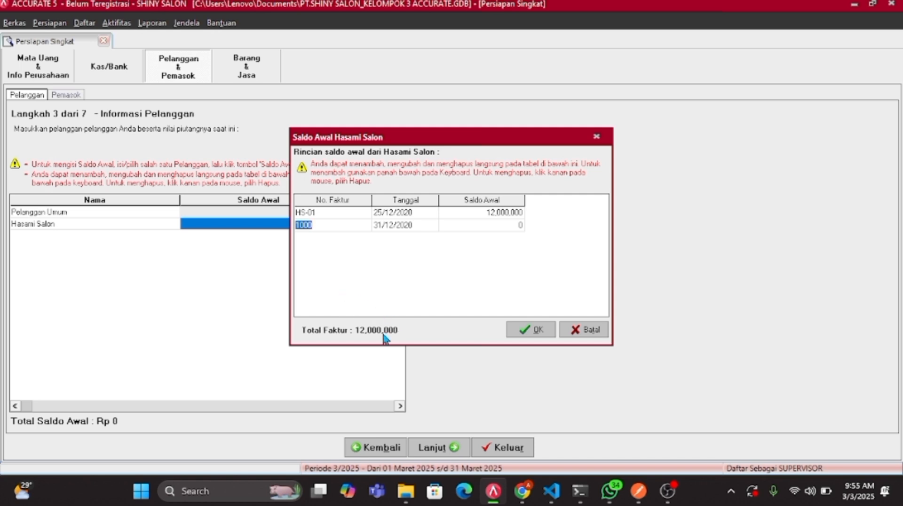
Check the second Hasami Salon invoice in the project PDF and enter HS-02 as the second row's invoice number.
{"action": "left_click", "coordinate": [522, 491]}
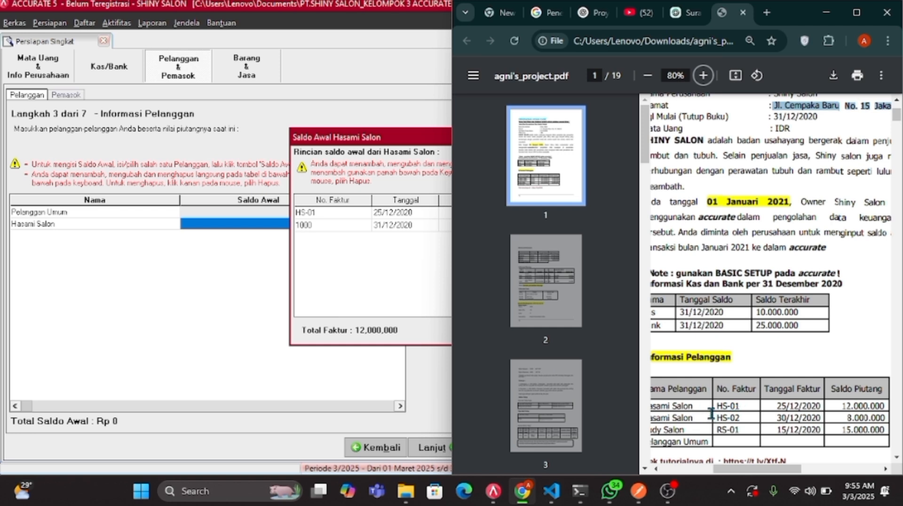
{"action": "left_click", "coordinate": [319, 226]}
{"action": "key", "text": "BackSpace"}
{"action": "key", "text": "BackSpace"}
{"action": "key", "text": "BackSpace"}
{"action": "key", "text": "BackSpace"}
{"action": "type", "text": "HS-02"}
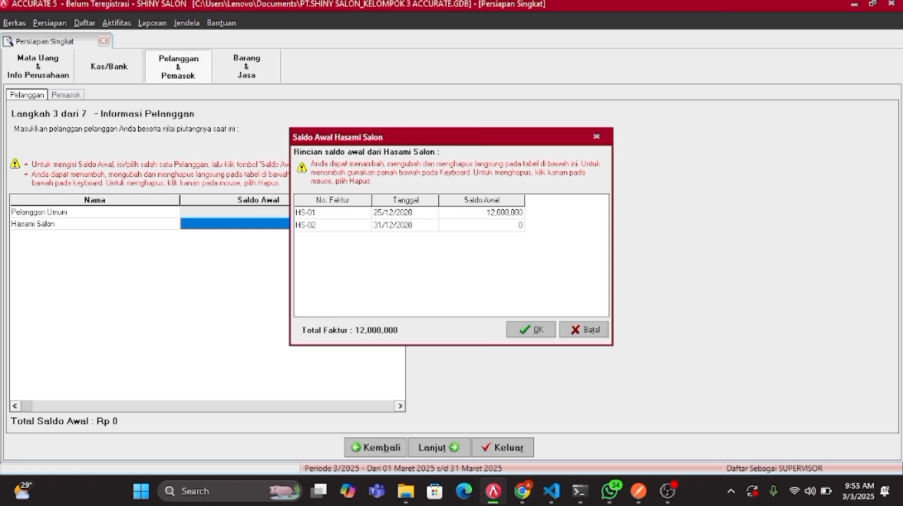
Set invoice HS-02's date to 30/12/2020 and its opening balance to 8,000,000.
{"action": "key", "text": "Tab"}
{"action": "type", "text": "30/12/2020"}
{"action": "key", "text": "Tab"}
{"action": "type", "text": "8"}
{"action": "type", "text": "000"}
{"action": "type", "text": "000"}
{"action": "key", "text": "Down"}
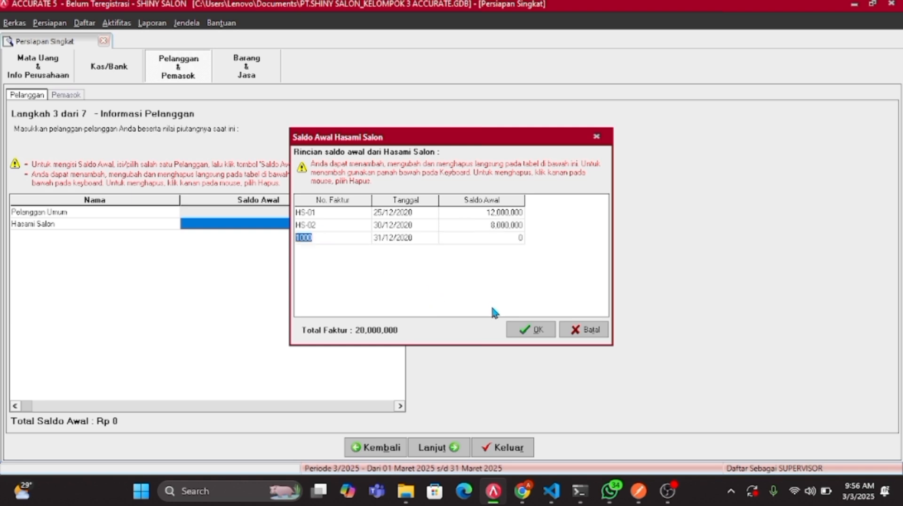
Save the opening balance details of Hasami Salon and start a new customer row below it.
{"action": "left_click", "coordinate": [524, 330]}
{"action": "left_click", "coordinate": [523, 329]}
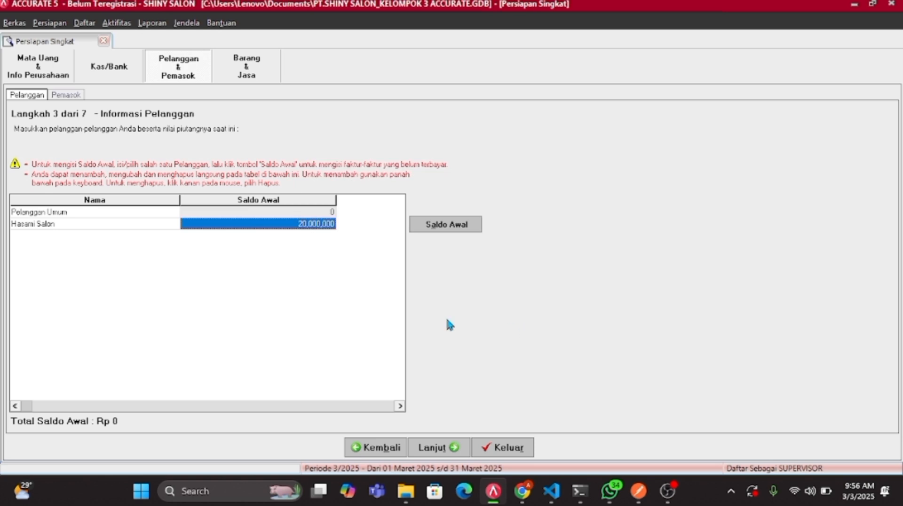
{"action": "key", "text": "Down"}
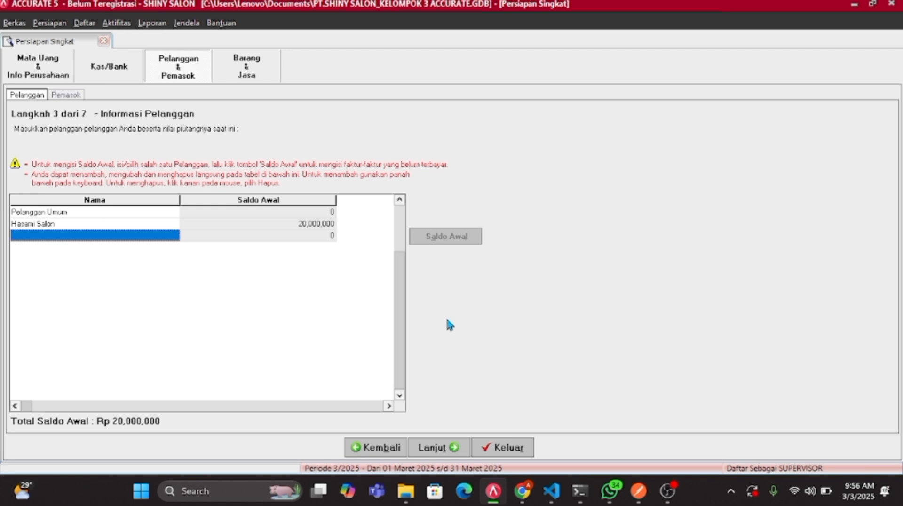
Name the new customer Rudy Salon and open its opening balance details.
{"action": "type", "text": "RU"}
{"action": "key", "text": "Caps_Lock"}
{"action": "type", "text": "sy"}
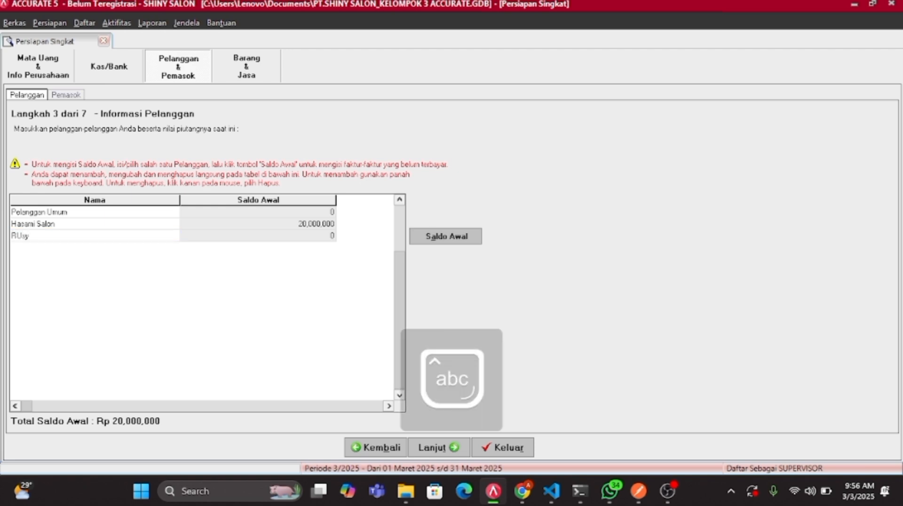
{"action": "key", "text": "BackSpace"}
{"action": "key", "text": "BackSpace"}
{"action": "key", "text": "BackSpace"}
{"action": "type", "text": "udy"}
{"action": "key", "text": "Caps_Lock"}
{"action": "type", "text": "S"}
{"action": "key", "text": "Caps_Lock"}
{"action": "type", "text": "a"}
{"action": "type", "text": "n"}
{"action": "left_click", "coordinate": [417, 236]}
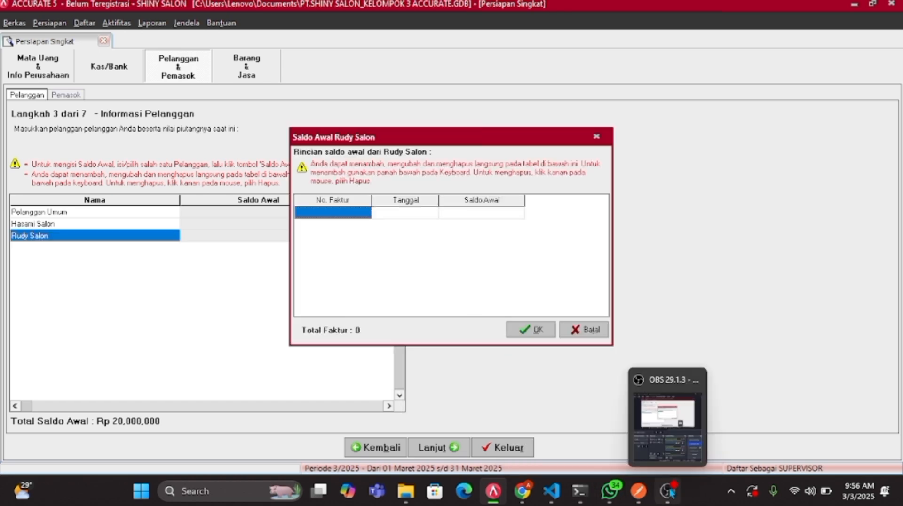
Check Rudy Salon's invoice in the project PDF and enter RS-01 as the invoice number in its opening balance details.
{"action": "mouse_move", "coordinate": [567, 491]}
{"action": "left_click", "coordinate": [523, 491]}
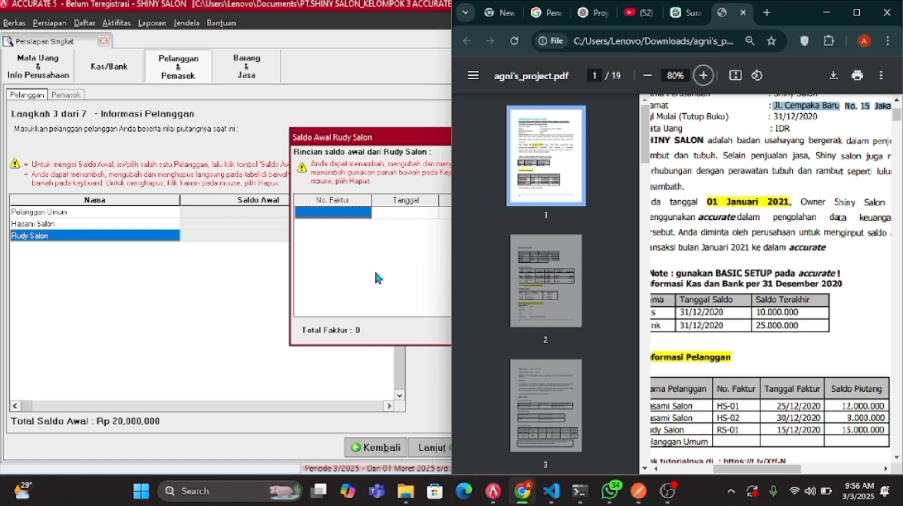
{"action": "left_click", "coordinate": [357, 217]}
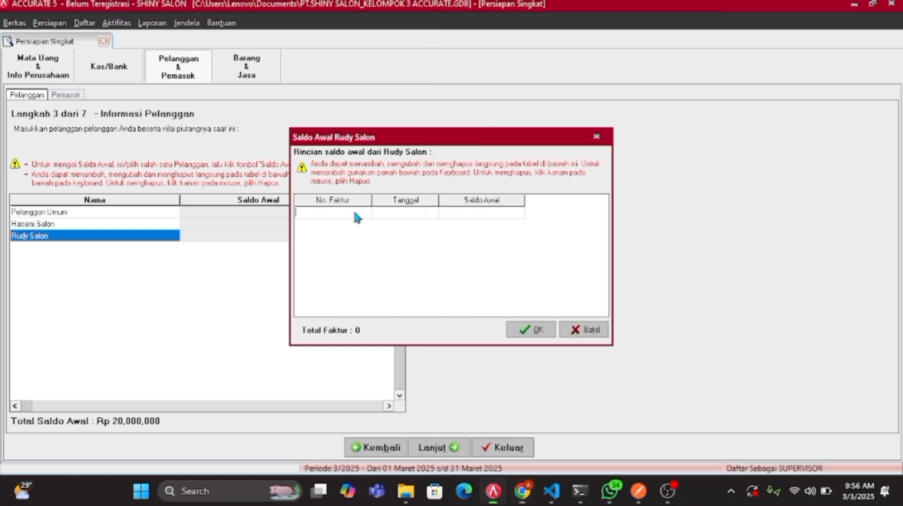
{"action": "type", "text": "rs"}
{"action": "key", "text": "Caps_Lock"}
{"action": "type", "text": "RS-01"}
{"action": "key", "text": "Tab"}
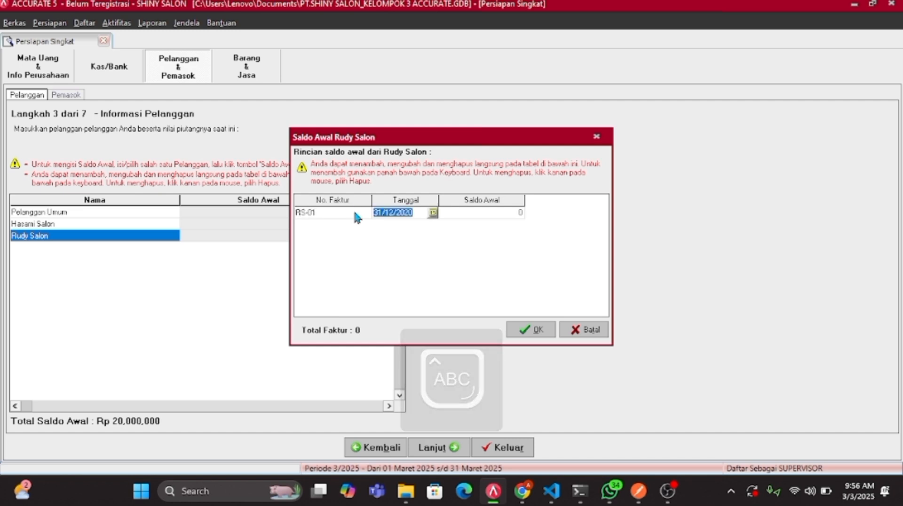
Set invoice RS-01's date to 15/12/2020.
{"action": "type", "text": "15/12/2020"}
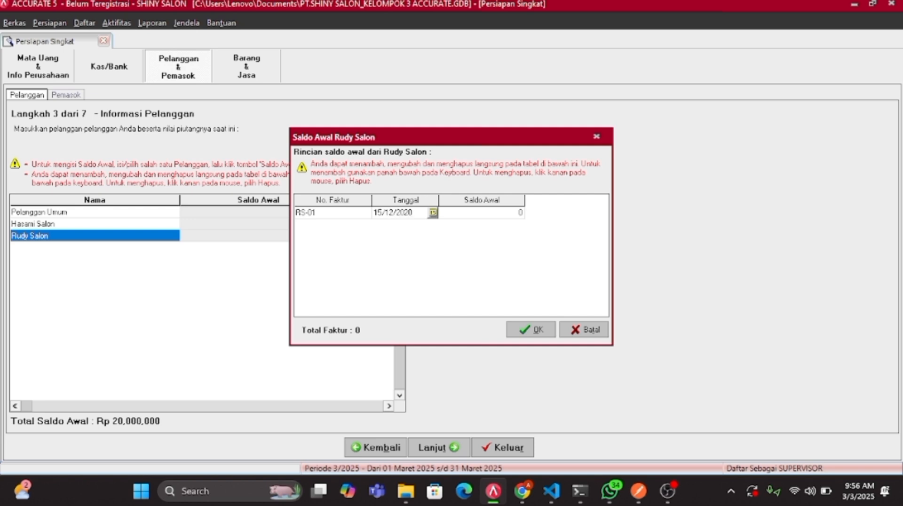
{"action": "type", "text": "/120"}
{"action": "key", "text": "BackSpace"}
{"action": "key", "text": "BackSpace"}
{"action": "key", "text": "BackSpace"}
{"action": "key", "text": "BackSpace"}
{"action": "key", "text": "Tab"}
Set invoice RS-01's opening balance to 15,000,000 and save Rudy Salon's opening balance details.
{"action": "type", "text": "15000000"}
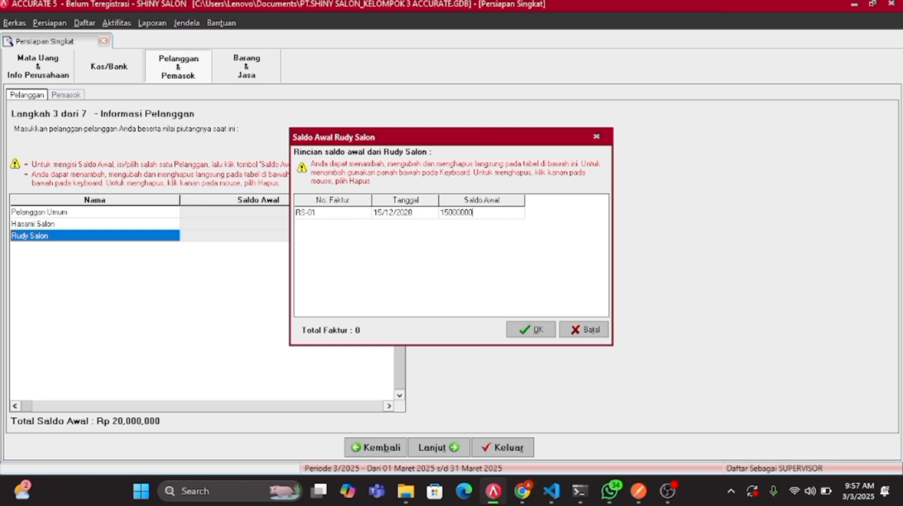
{"action": "key", "text": "Return"}
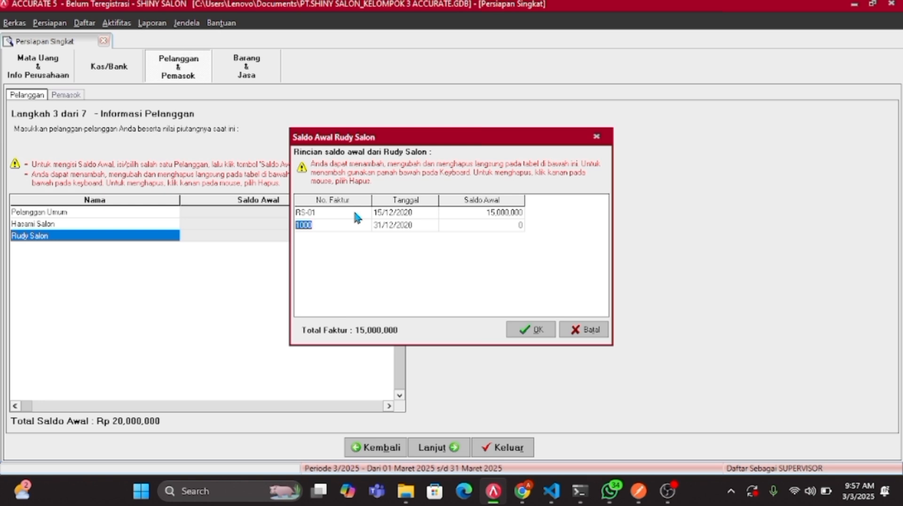
{"action": "left_click", "coordinate": [527, 328]}
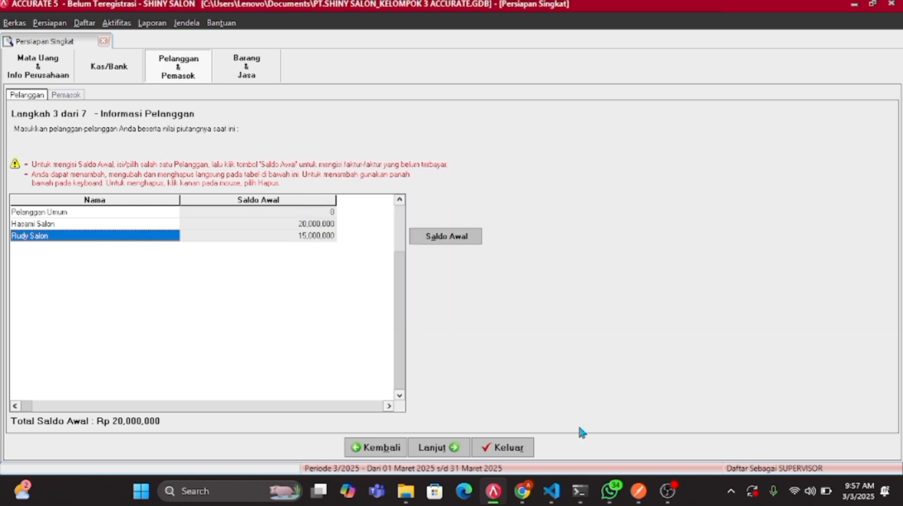
Check the customer table in the project PDF, commit the Rudy Salon row, and continue to the supplier information step.
{"action": "left_click", "coordinate": [523, 491]}
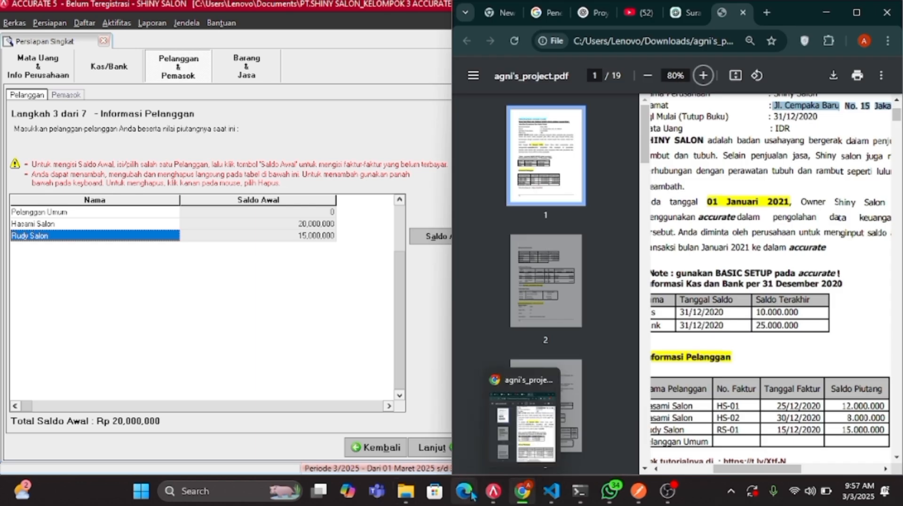
{"action": "left_click", "coordinate": [492, 492]}
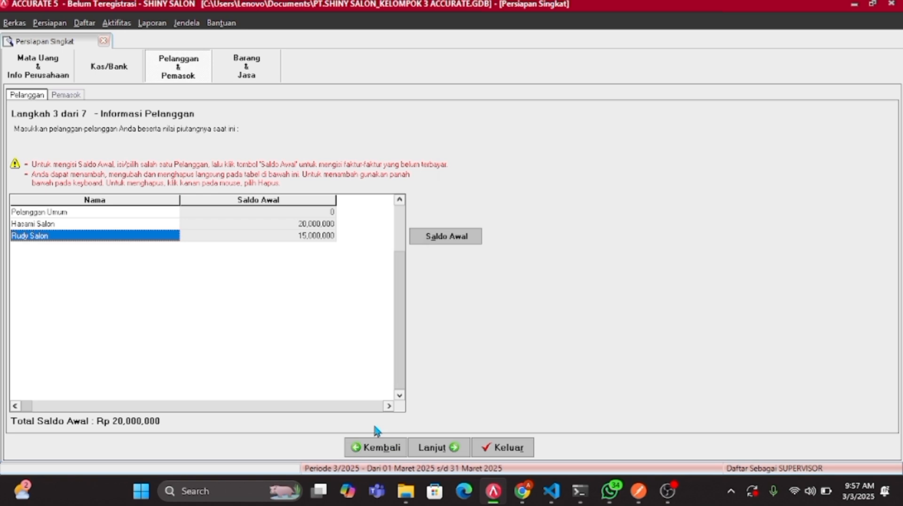
{"action": "key", "text": "Return"}
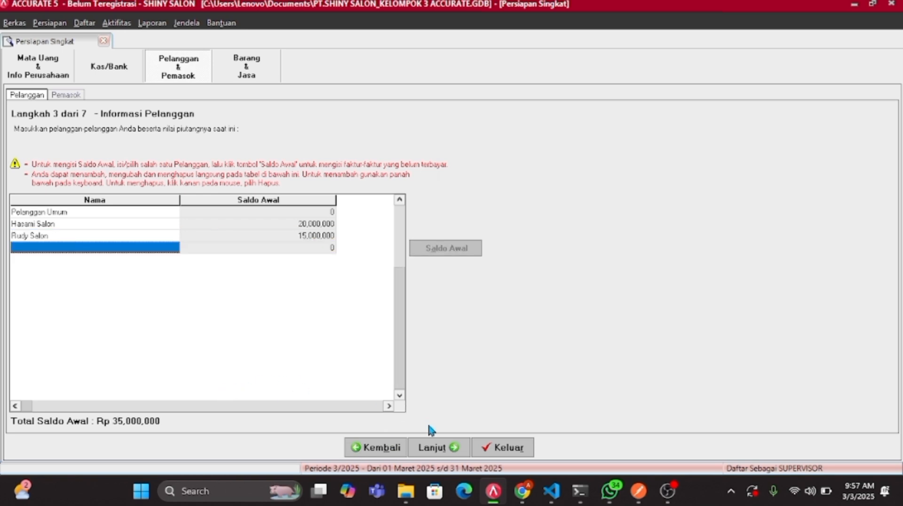
{"action": "left_click", "coordinate": [444, 447]}
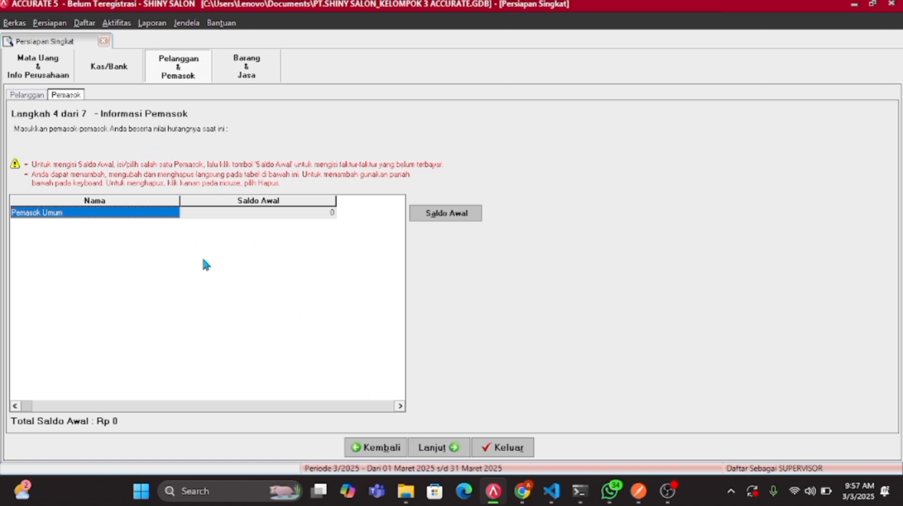
Find the supplier table in the project PDF and add Pantene as a new supplier below Pemasok Umum.
{"action": "key", "text": "Down"}
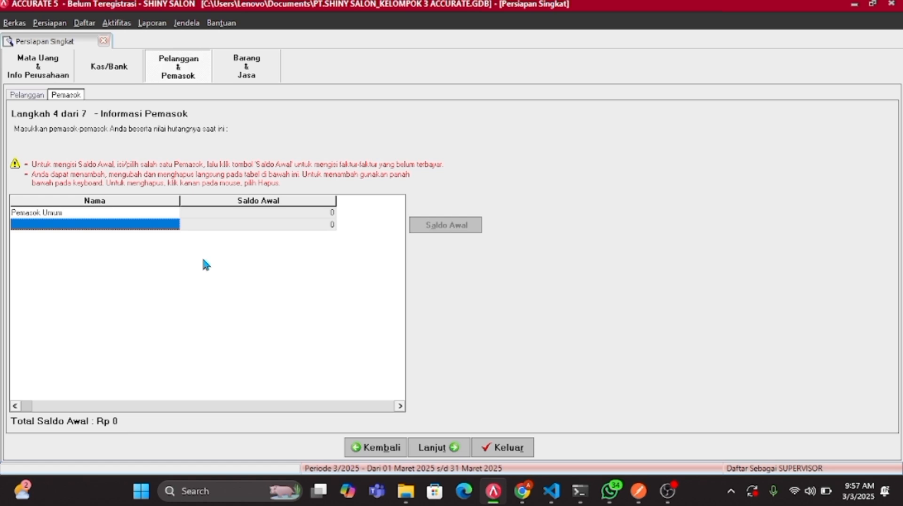
{"action": "left_click", "coordinate": [531, 494]}
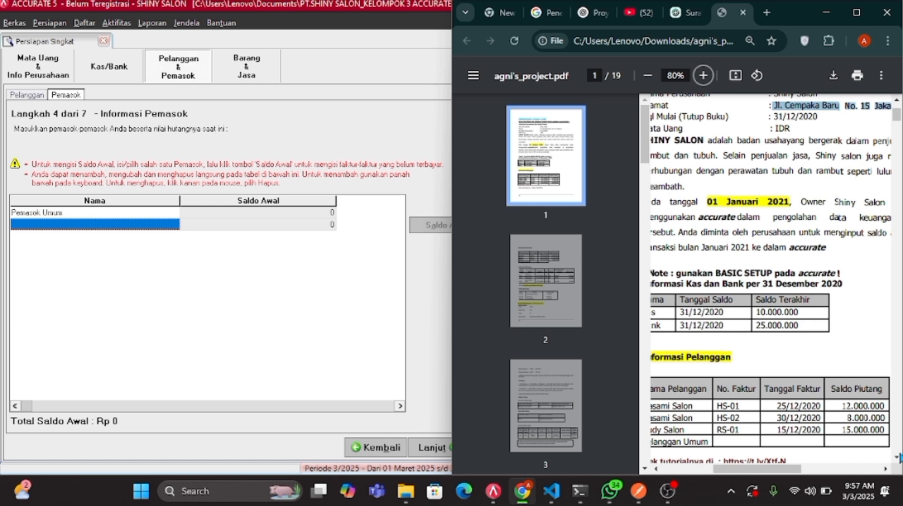
{"action": "left_click", "coordinate": [897, 457]}
{"action": "scroll", "coordinate": [897, 457], "scroll_direction": "down", "scroll_amount": 6}
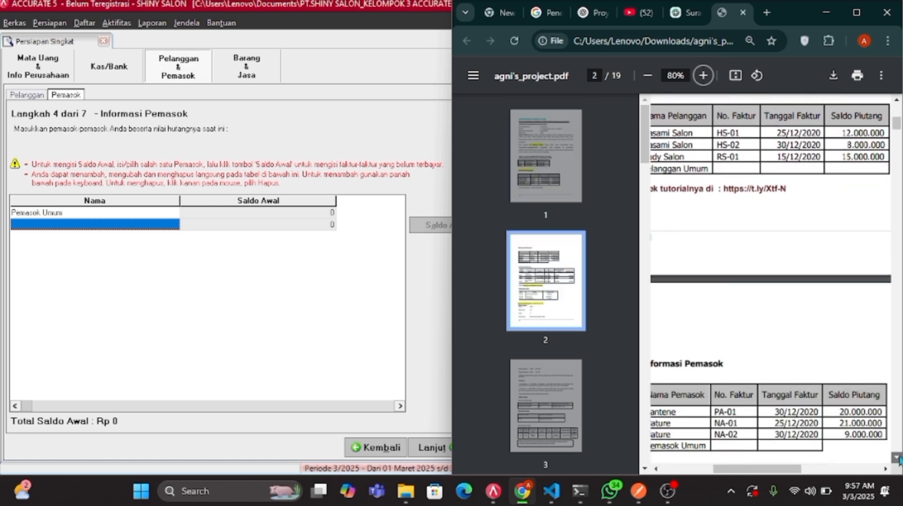
{"action": "left_click", "coordinate": [656, 469]}
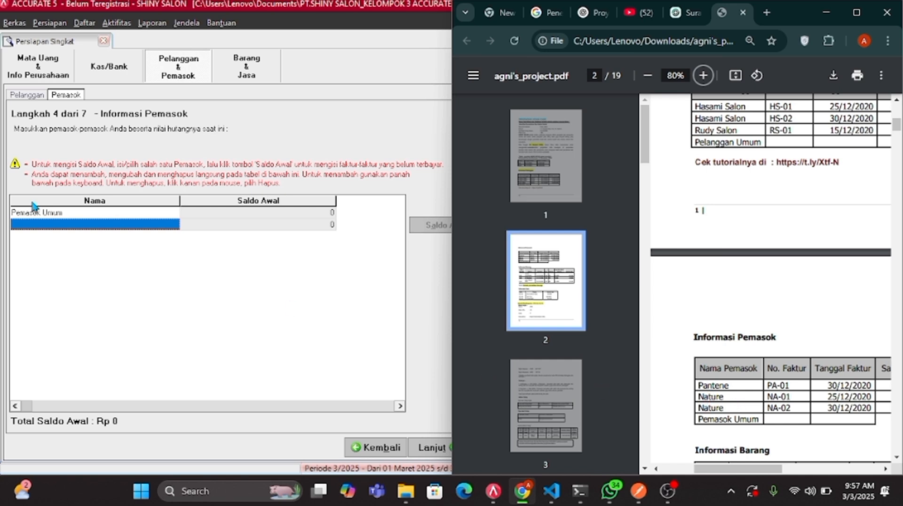
{"action": "key", "text": "Caps_Lock"}
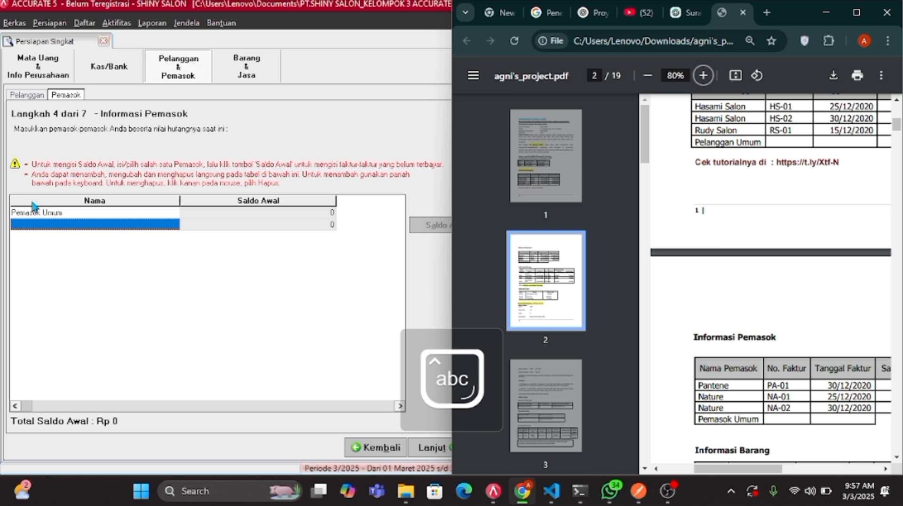
{"action": "left_click", "coordinate": [32, 203]}
{"action": "type", "text": "Pantene"}
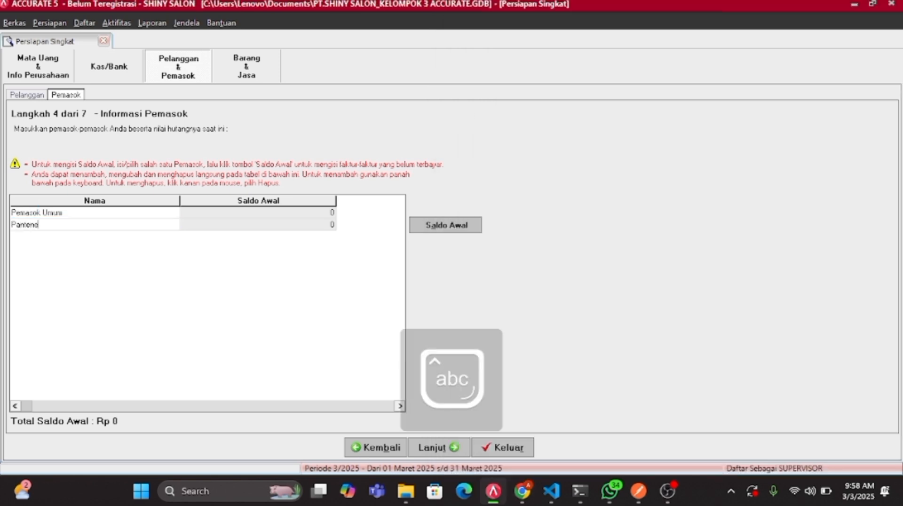
{"action": "key", "text": "Tab"}
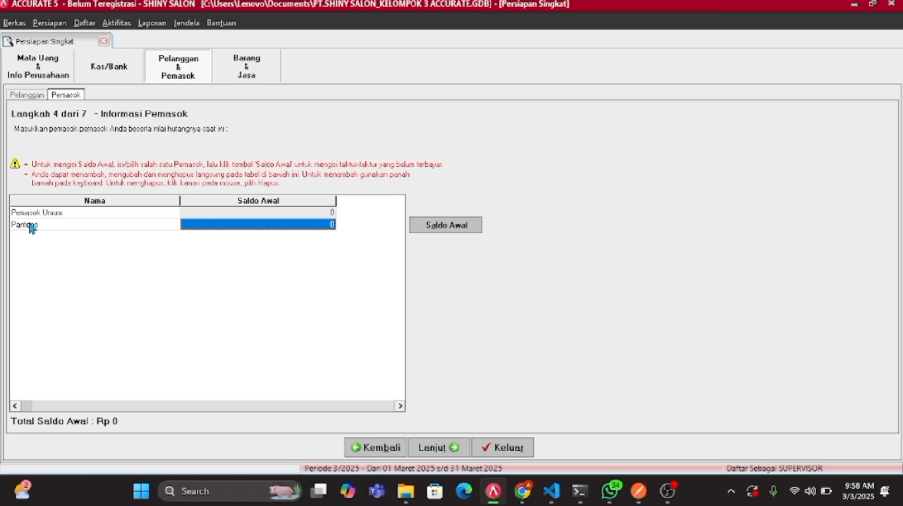
Open Pantene's opening balance details and enter invoice PA-01 dated 30/12/2020, following the project PDF.
{"action": "left_click", "coordinate": [444, 225]}
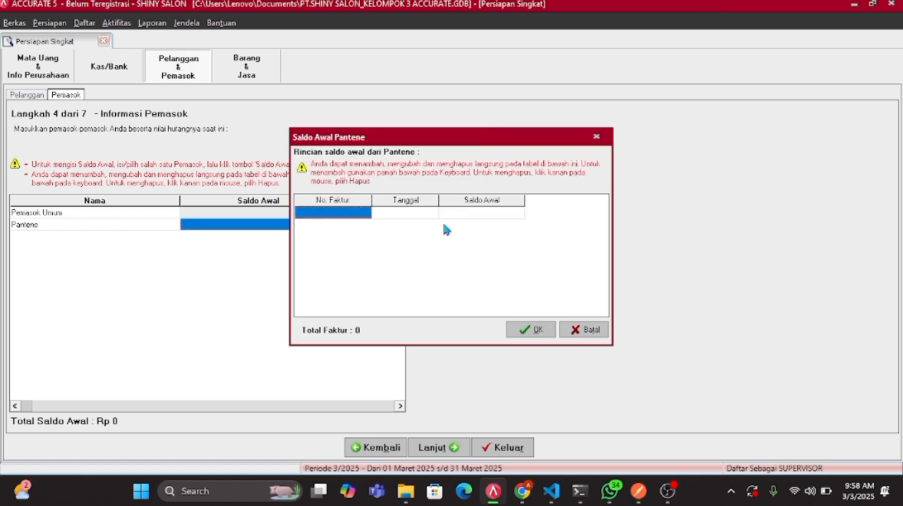
{"action": "left_click", "coordinate": [530, 499]}
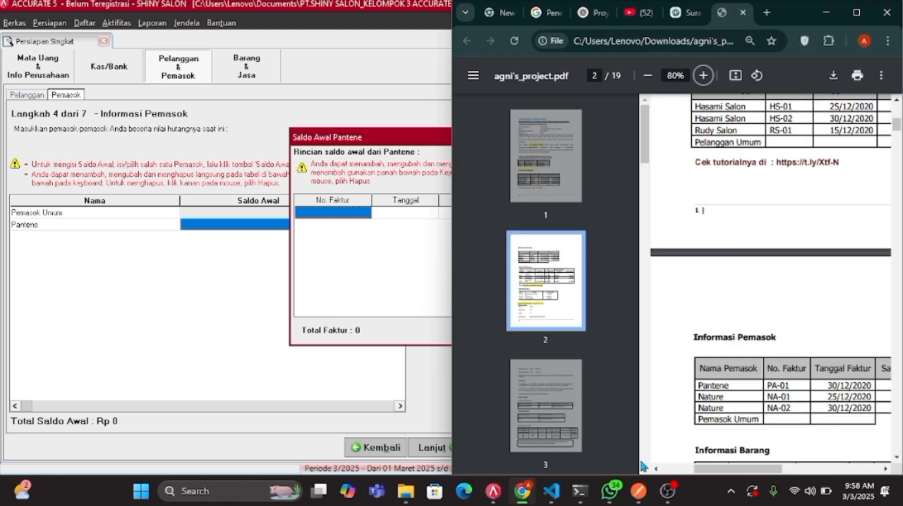
{"action": "left_click", "coordinate": [323, 214]}
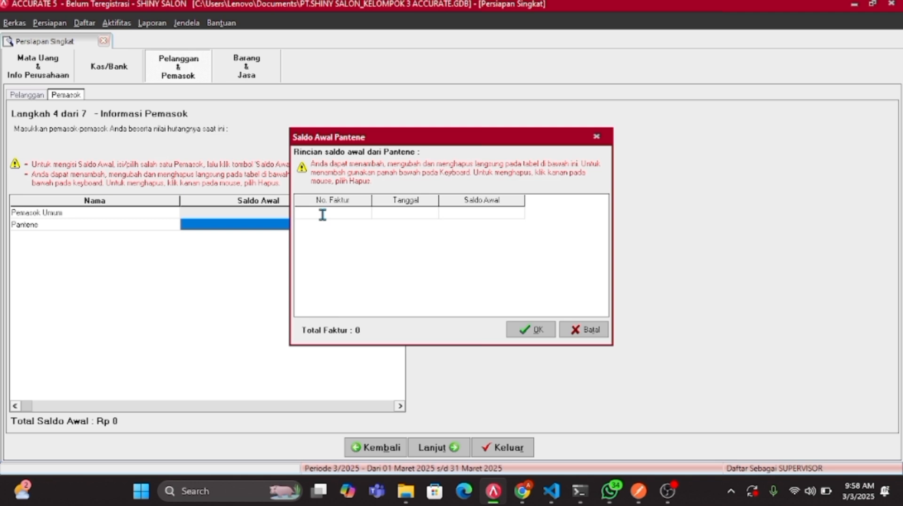
{"action": "key", "text": "Caps_Lock"}
{"action": "type", "text": "PA-01"}
{"action": "key", "text": "Tab"}
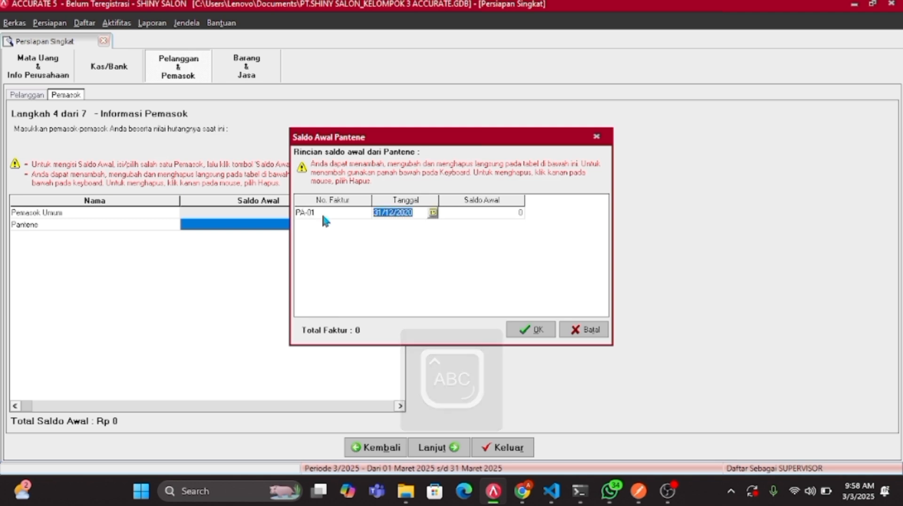
{"action": "type", "text": "30/12/"}
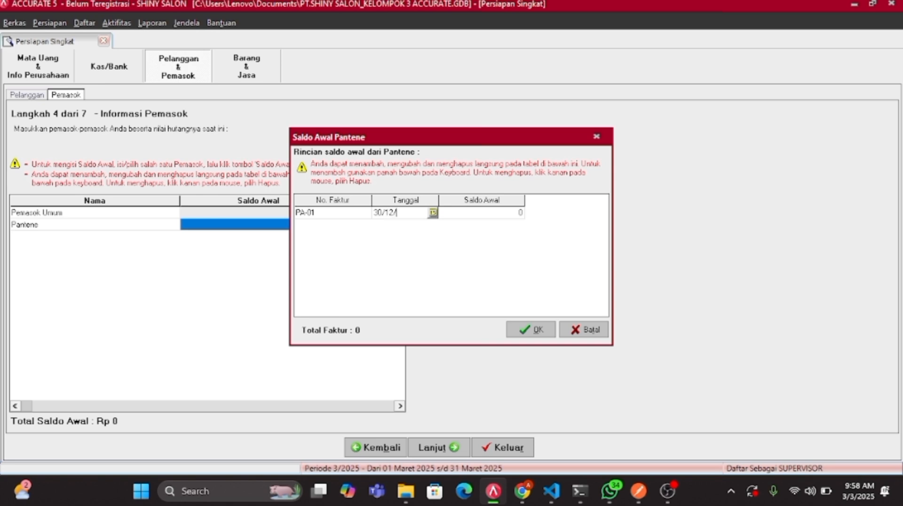
{"action": "type", "text": "2020"}
{"action": "key", "text": "Tab"}
Look up PA-01's amount in the project PDF, set its opening balance to 20,000,000, and save Pantene's opening balance details.
{"action": "left_click", "coordinate": [523, 492]}
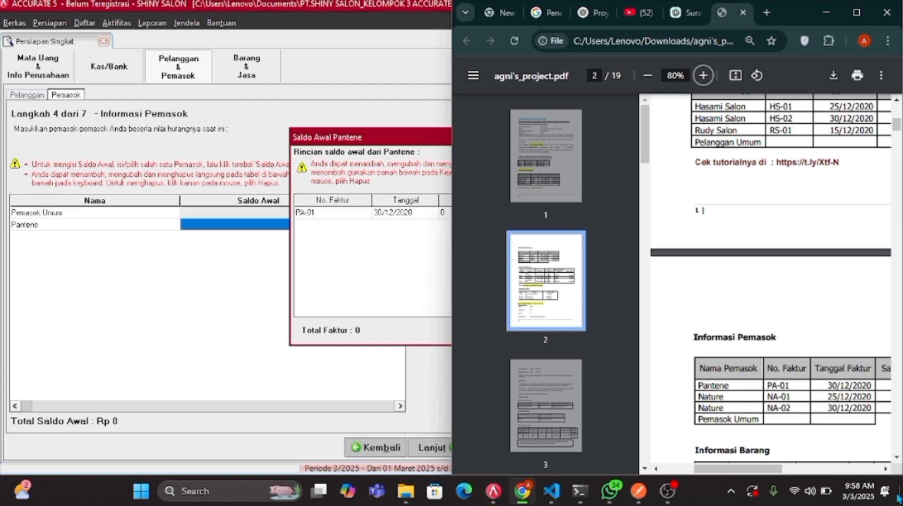
{"action": "left_click", "coordinate": [886, 469]}
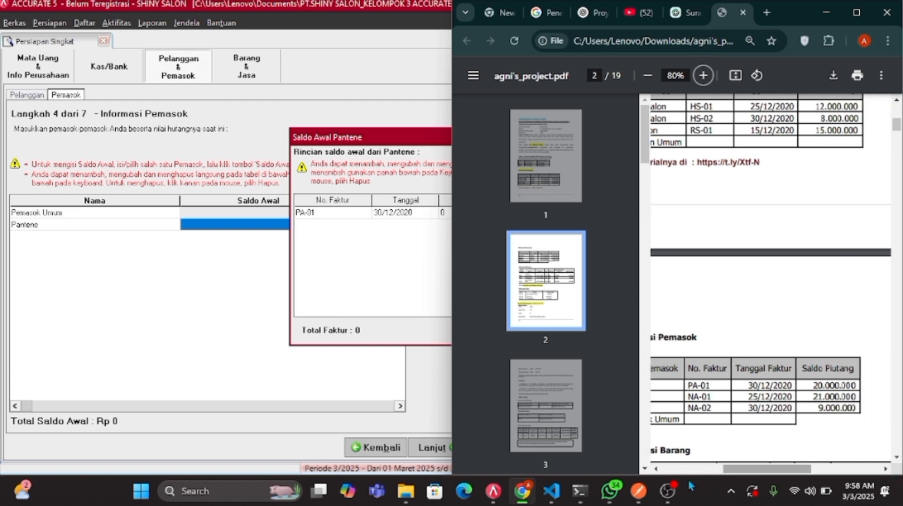
{"action": "left_click", "coordinate": [493, 491]}
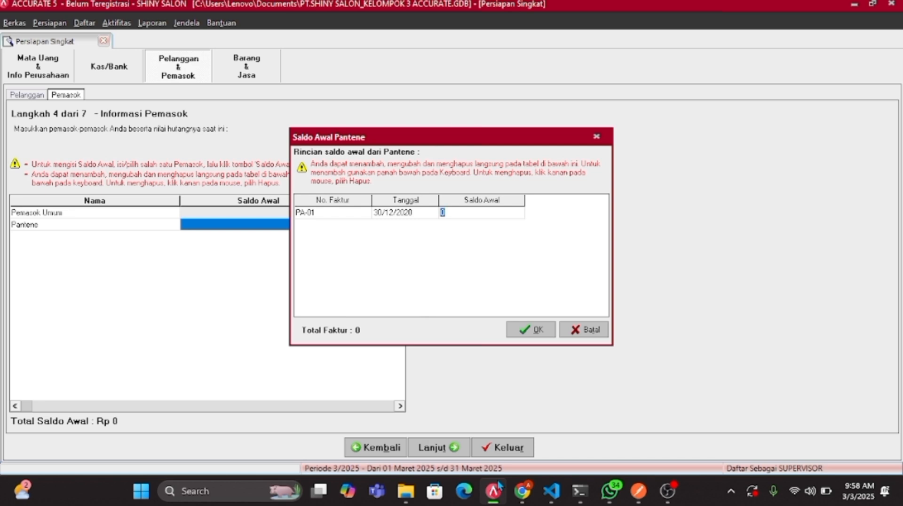
{"action": "type", "text": "20000000"}
{"action": "key", "text": "Return"}
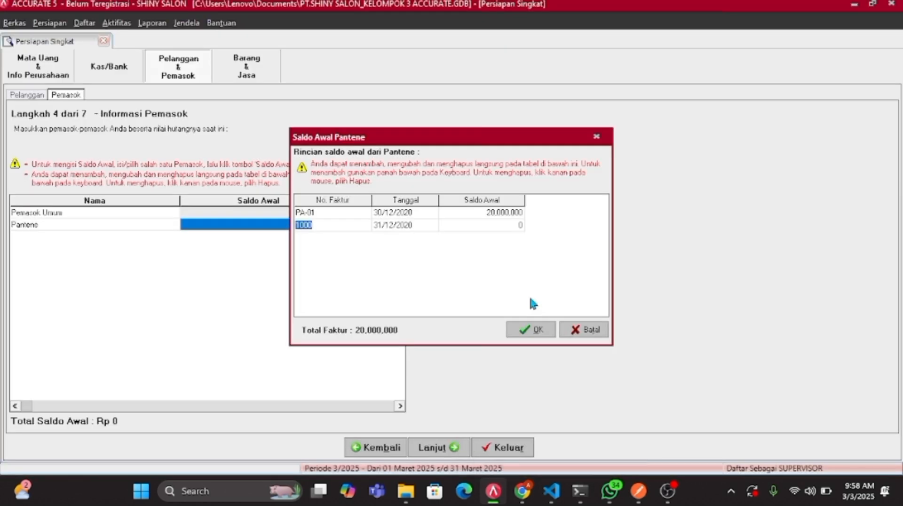
{"action": "left_click", "coordinate": [537, 331]}
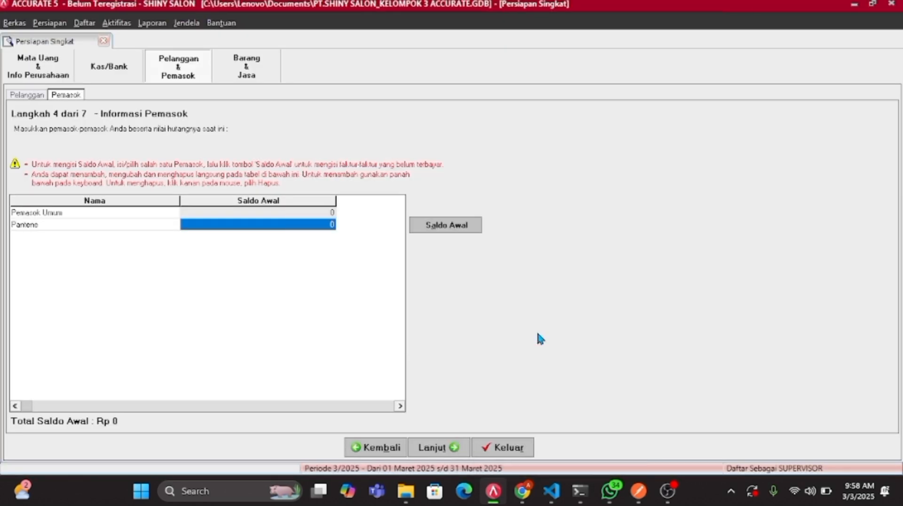
Check the supplier table in the project PDF and add Nature as a new supplier below Pantene.
{"action": "key", "text": "Down"}
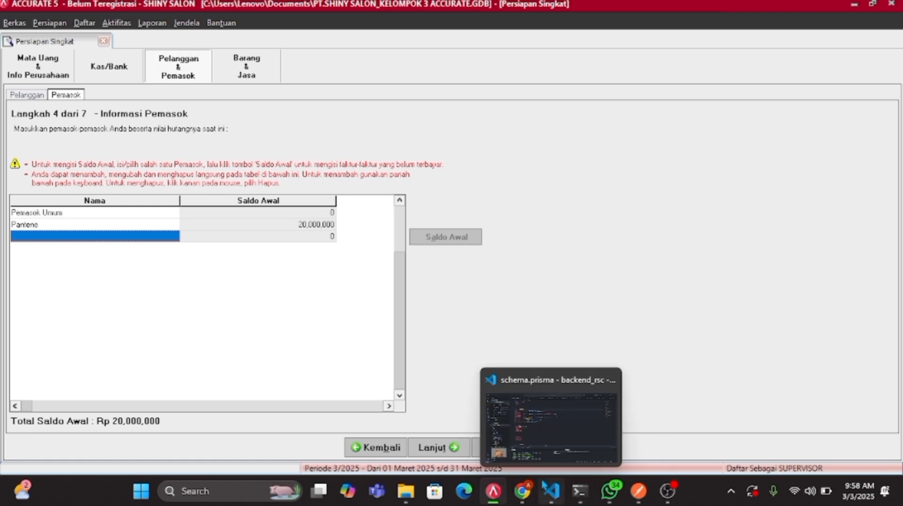
{"action": "left_click", "coordinate": [523, 489]}
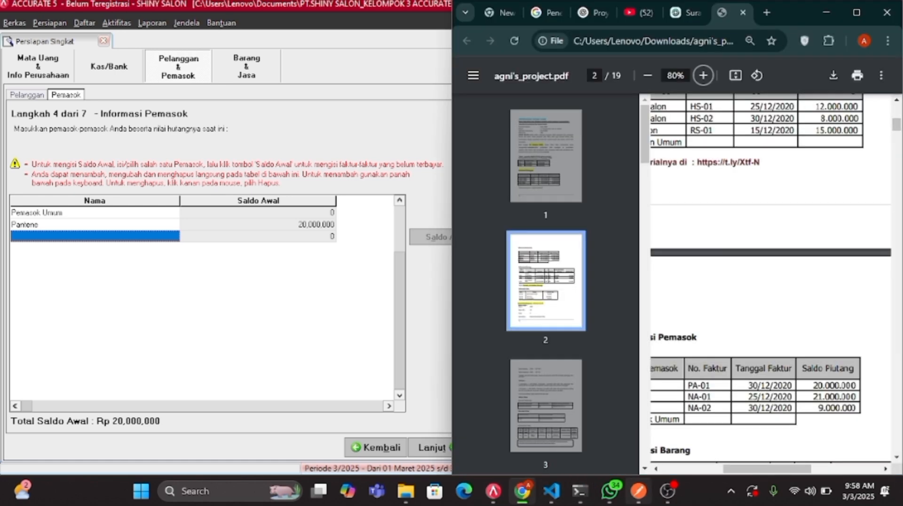
{"action": "scroll", "coordinate": [671, 455], "scroll_direction": "left", "scroll_amount": 2}
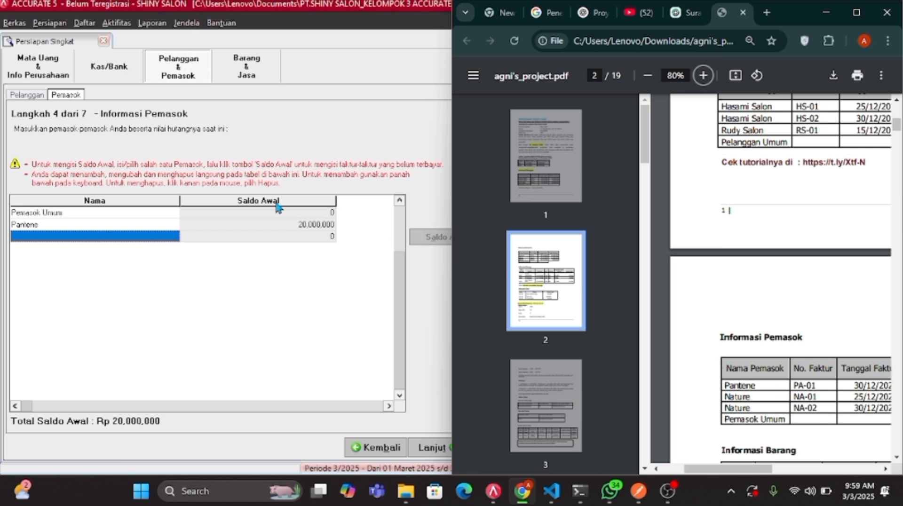
{"action": "left_click", "coordinate": [175, 240]}
{"action": "type", "text": "B"}
{"action": "key", "text": "BackSpace"}
{"action": "type", "text": "N"}
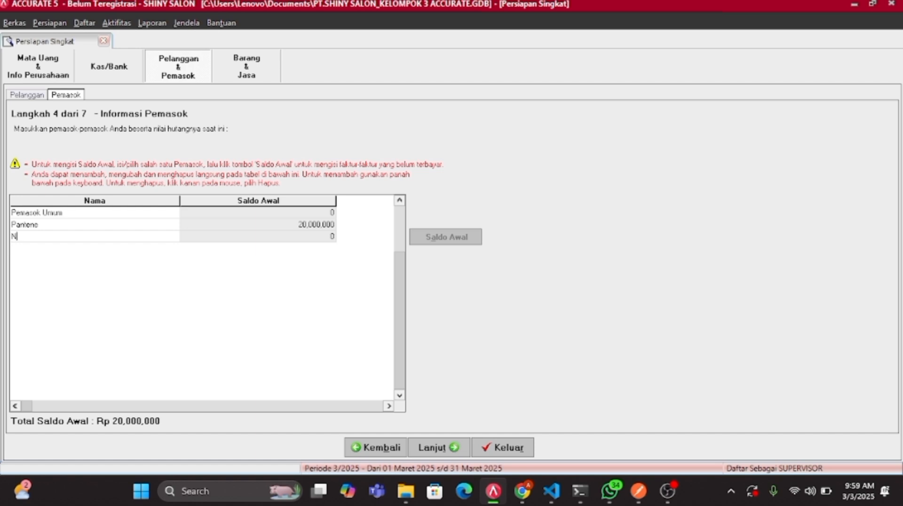
{"action": "type", "text": "atur"}
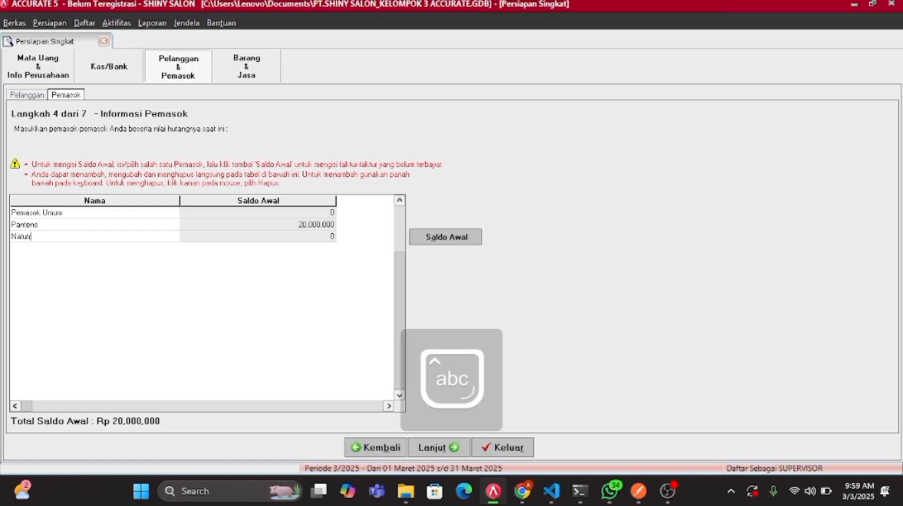
{"action": "type", "text": "e"}
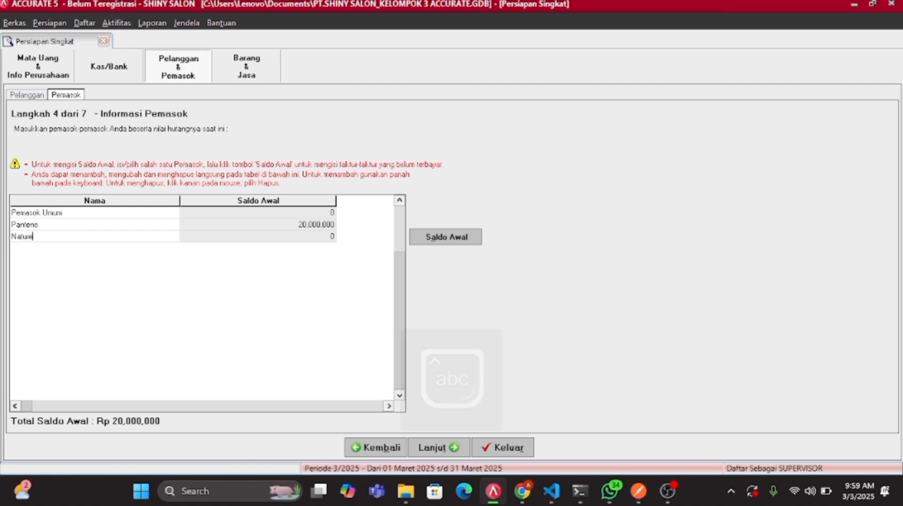
{"action": "key", "text": "Return"}
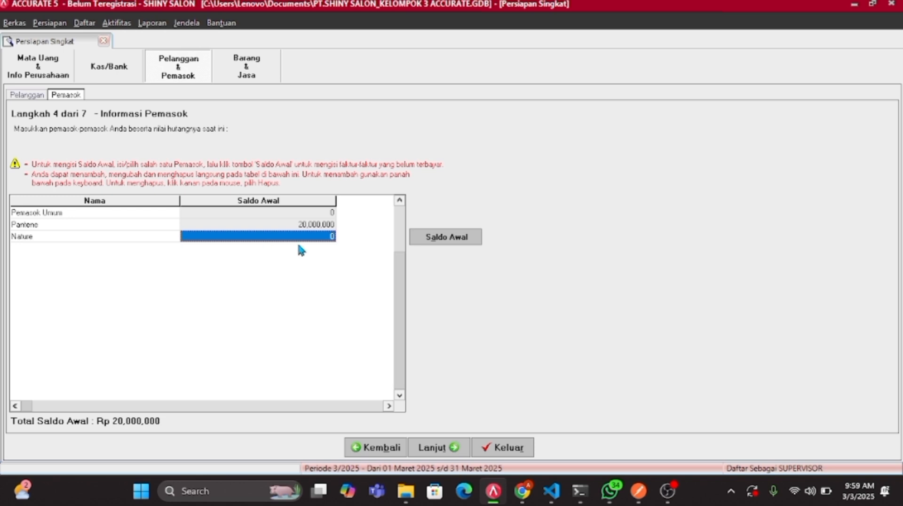
Open Nature's opening balance details and enter invoice NA-01 dated 25/12/2020, following the project PDF.
{"action": "left_click", "coordinate": [425, 240]}
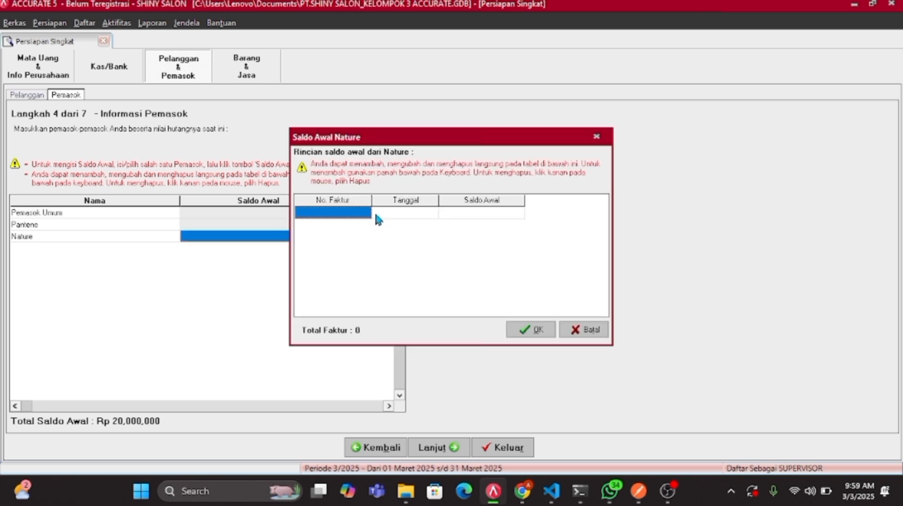
{"action": "key", "text": "Caps_Lock"}
{"action": "type", "text": "NA-01"}
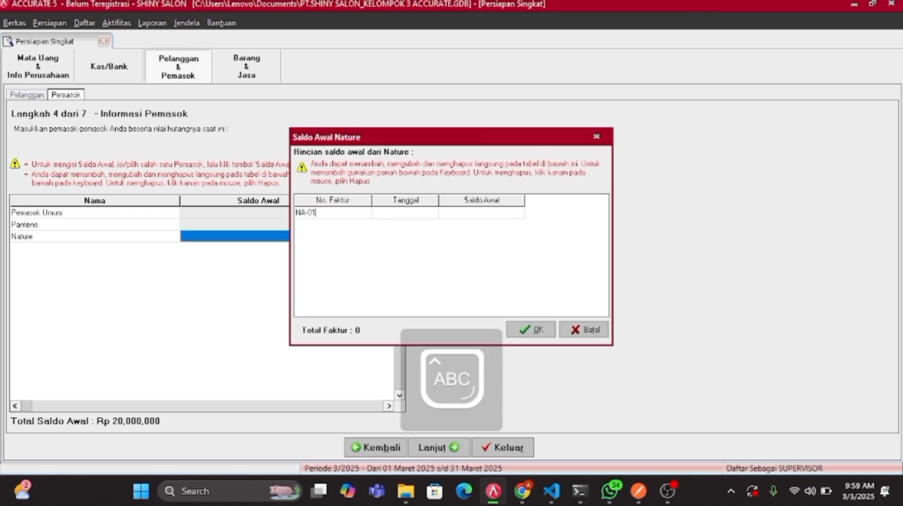
{"action": "key", "text": "Tab"}
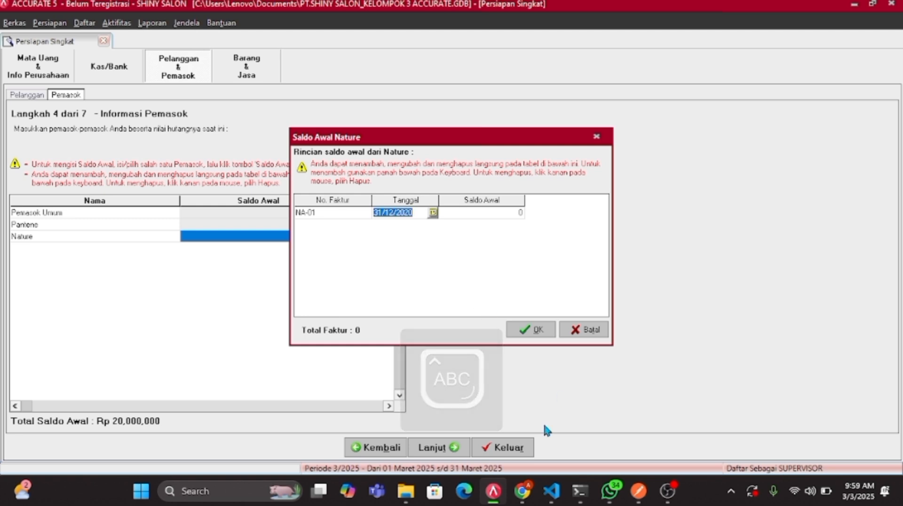
{"action": "left_click", "coordinate": [522, 491]}
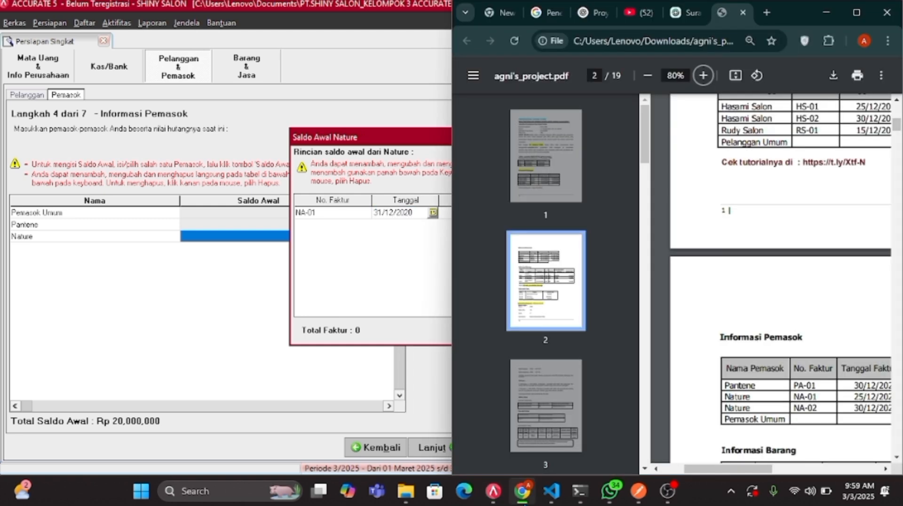
{"action": "left_click", "coordinate": [498, 488]}
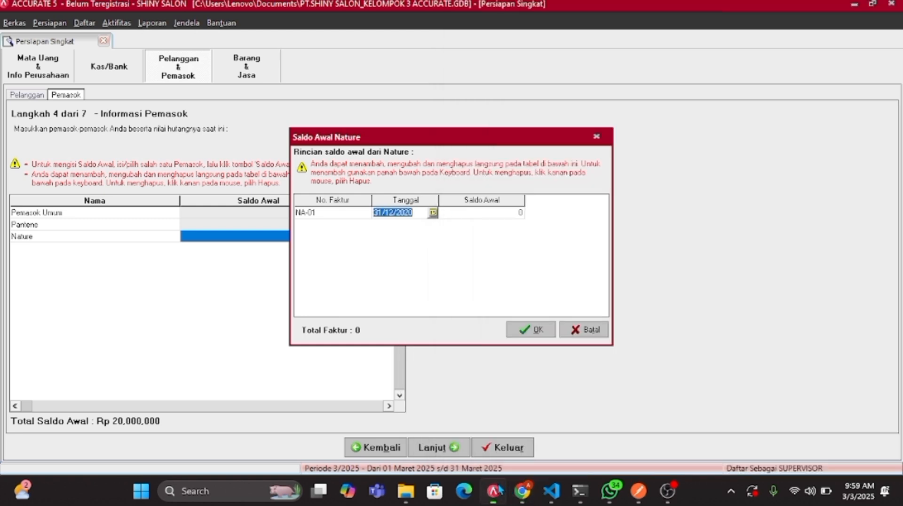
{"action": "left_click", "coordinate": [381, 216]}
{"action": "type", "text": "25"}
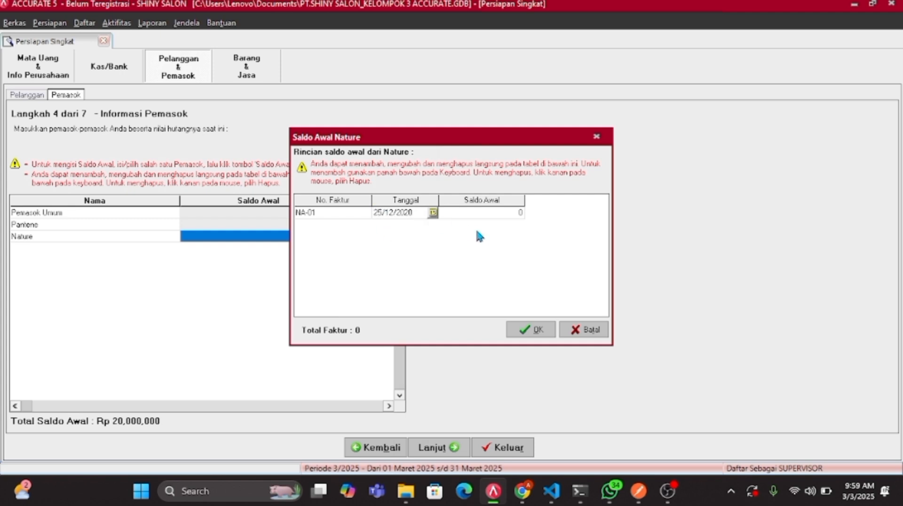
Look up NA-01's amount in the project PDF and set its opening balance to 21,000,000.
{"action": "left_click", "coordinate": [465, 213]}
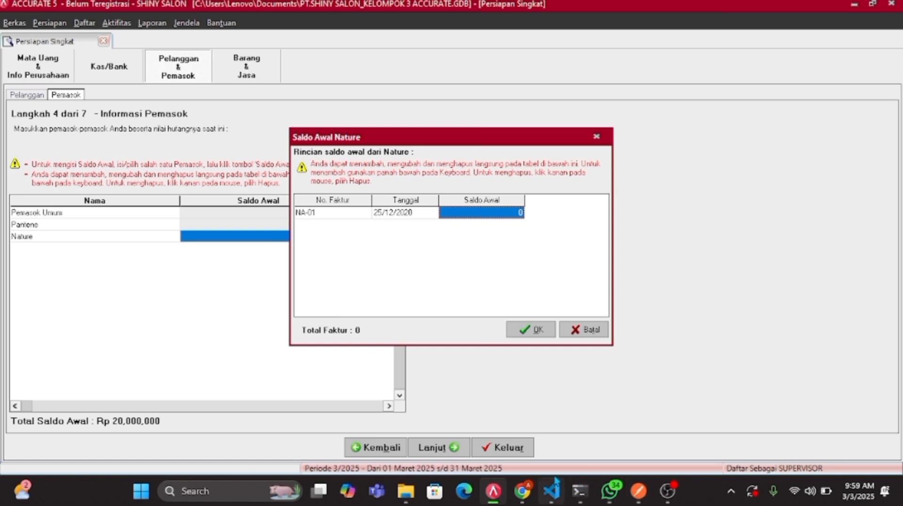
{"action": "left_click", "coordinate": [522, 490]}
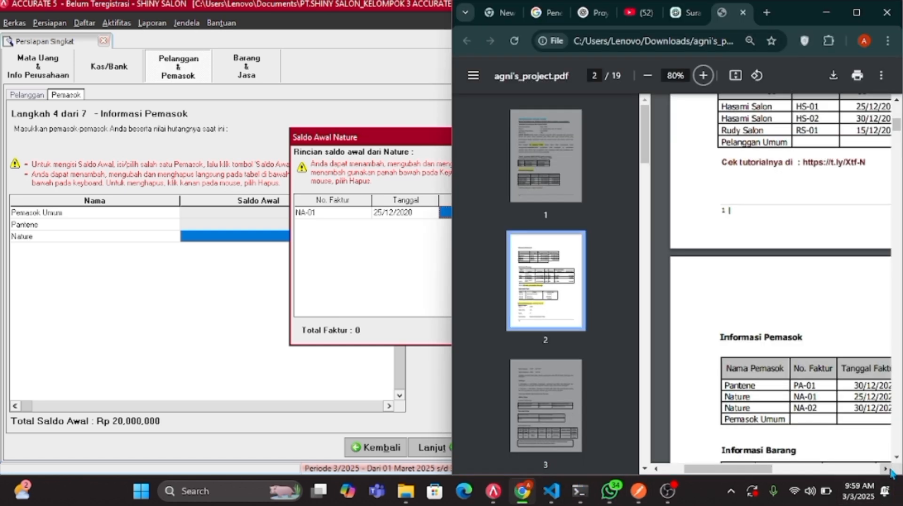
{"action": "scroll", "coordinate": [886, 468], "scroll_direction": "right", "scroll_amount": 5}
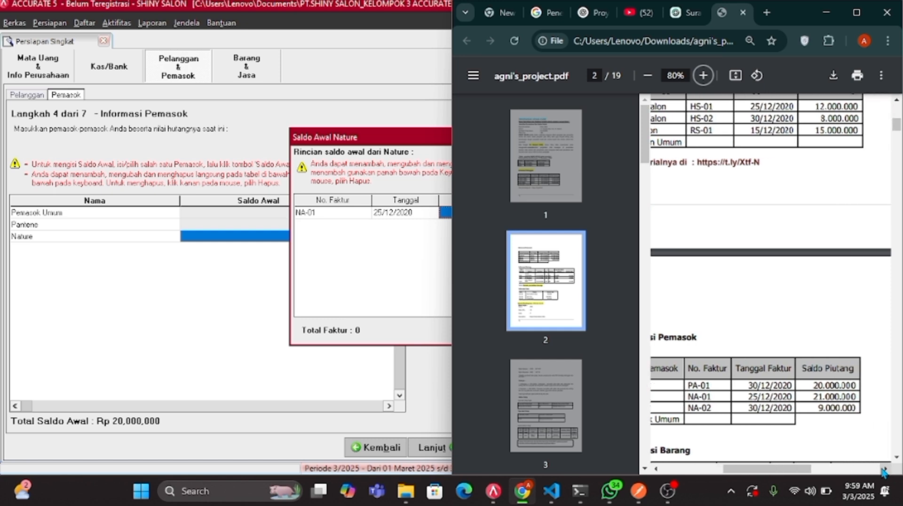
{"action": "left_click", "coordinate": [314, 250]}
{"action": "type", "text": "21000000"}
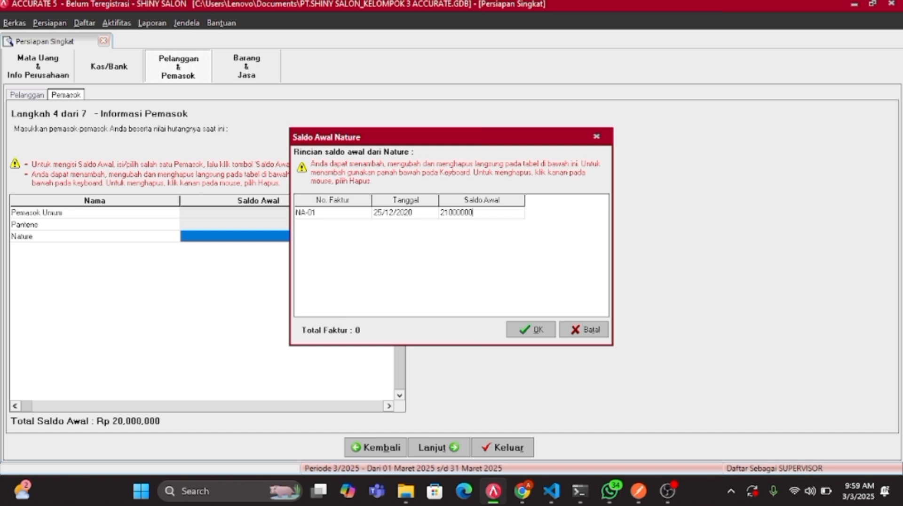
{"action": "key", "text": "Return"}
Add invoice NA-02 dated 30/12/2020 with an opening balance of 9,000,000 and save Nature's opening balance details.
{"action": "type", "text": "NA-02"}
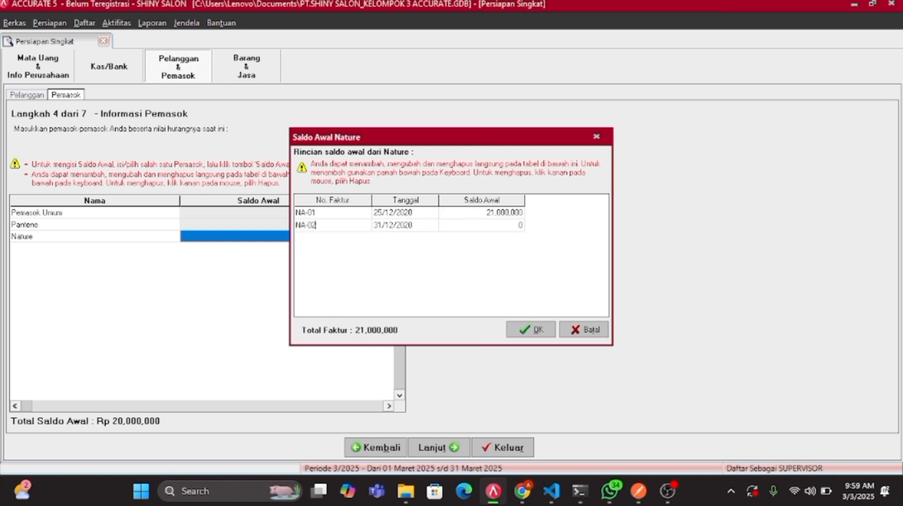
{"action": "key", "text": "Return"}
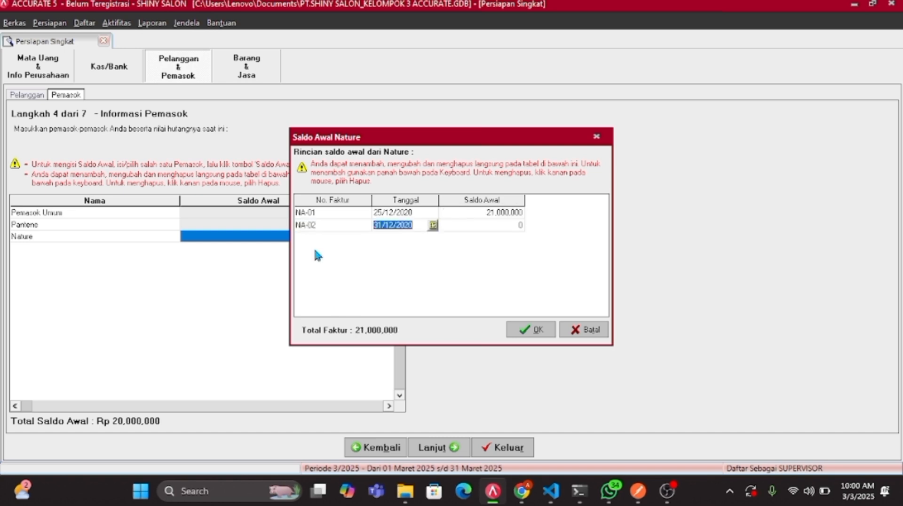
{"action": "left_click", "coordinate": [380, 225]}
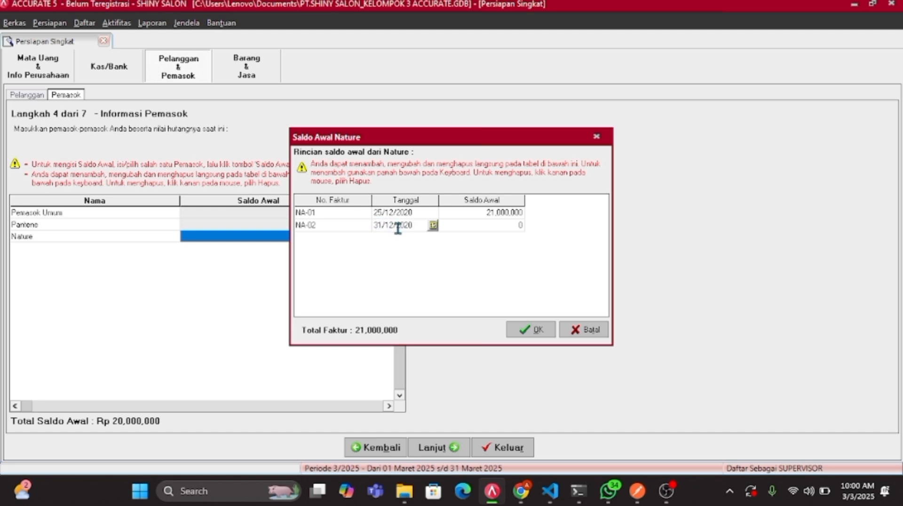
{"action": "key", "text": "BackSpace"}
{"action": "type", "text": "0"}
{"action": "left_click", "coordinate": [484, 225]}
{"action": "type", "text": "9000000"}
{"action": "key", "text": "Return"}
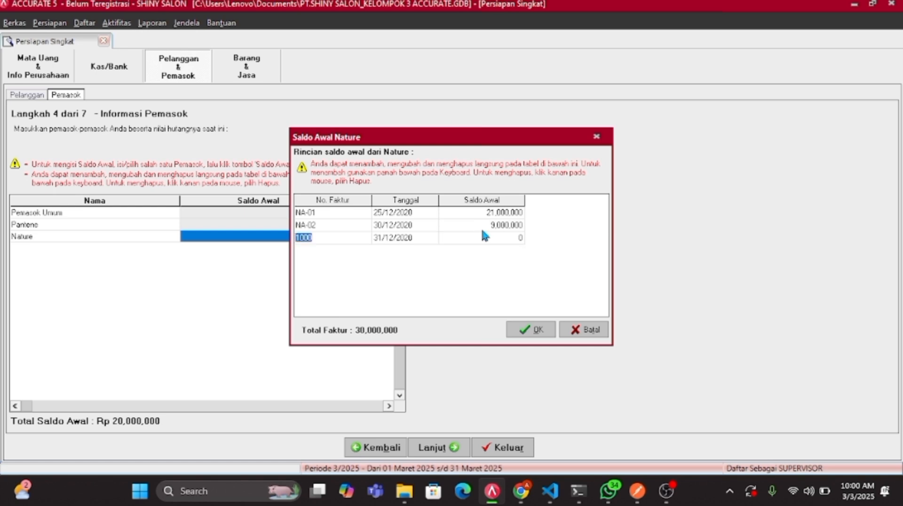
{"action": "left_click", "coordinate": [523, 329]}
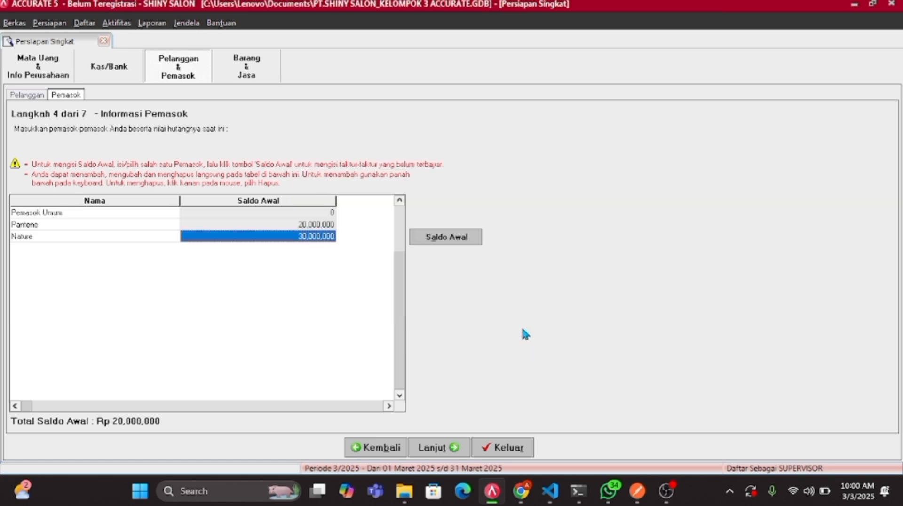
Commit the Nature row and continue to the item information step, keeping the preselected inventory method.
{"action": "key", "text": "Return"}
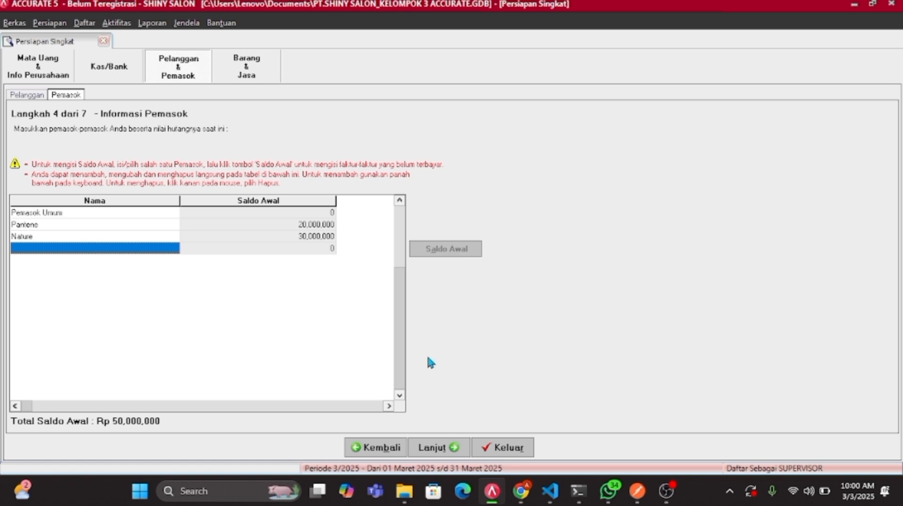
{"action": "left_click", "coordinate": [424, 449]}
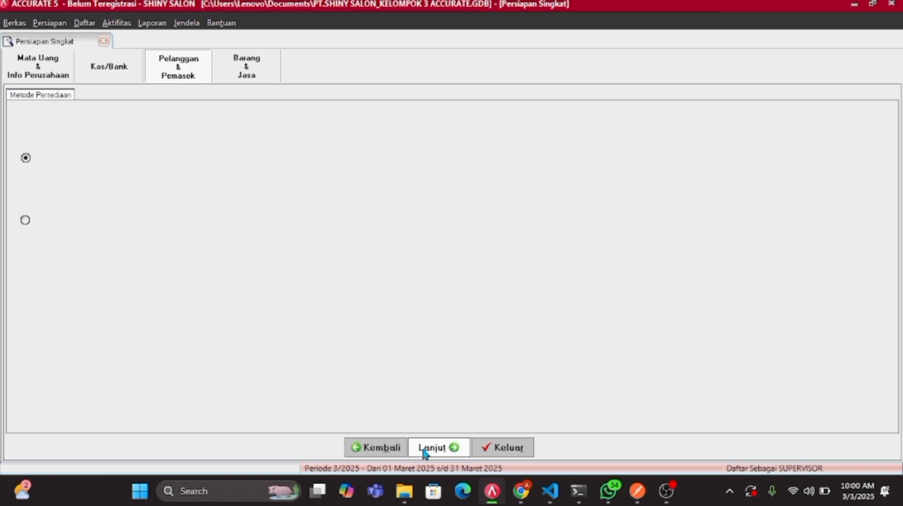
{"action": "left_click", "coordinate": [452, 449]}
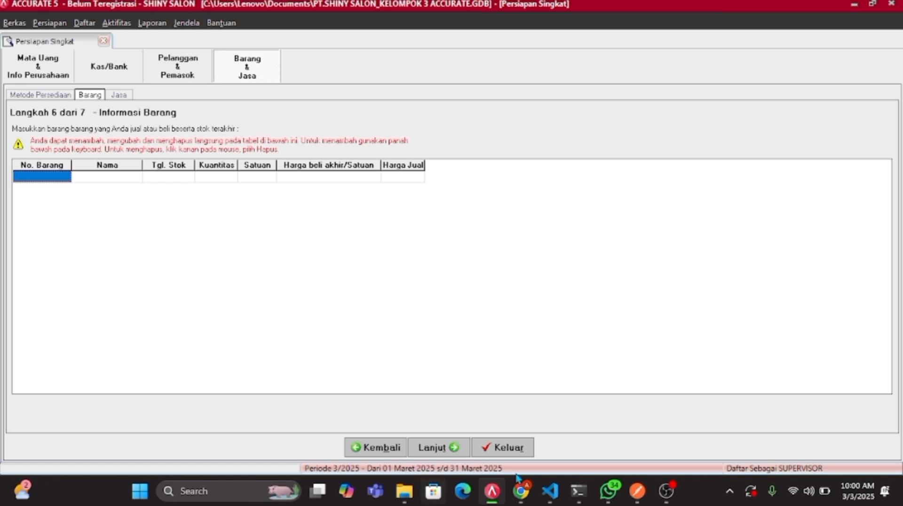
Find the item table in the project PDF and enter item number B-01 with the name Cream Creambath.
{"action": "left_click", "coordinate": [528, 497]}
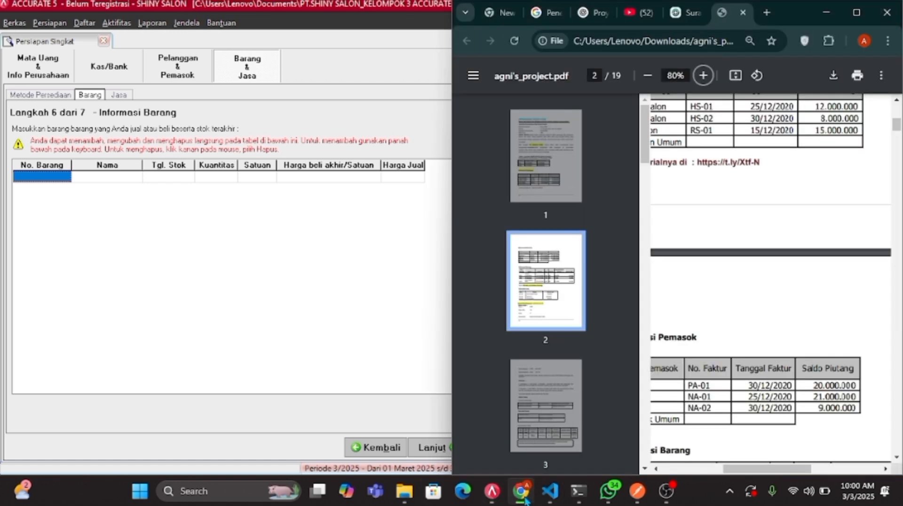
{"action": "left_click", "coordinate": [896, 457]}
{"action": "left_click", "coordinate": [896, 458]}
{"action": "left_click", "coordinate": [656, 469]}
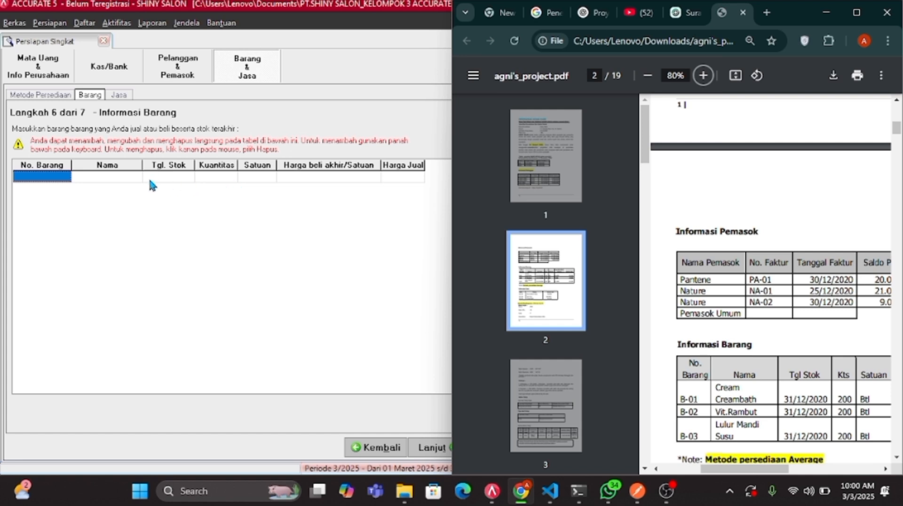
{"action": "left_click", "coordinate": [57, 175]}
{"action": "type", "text": "B-01"}
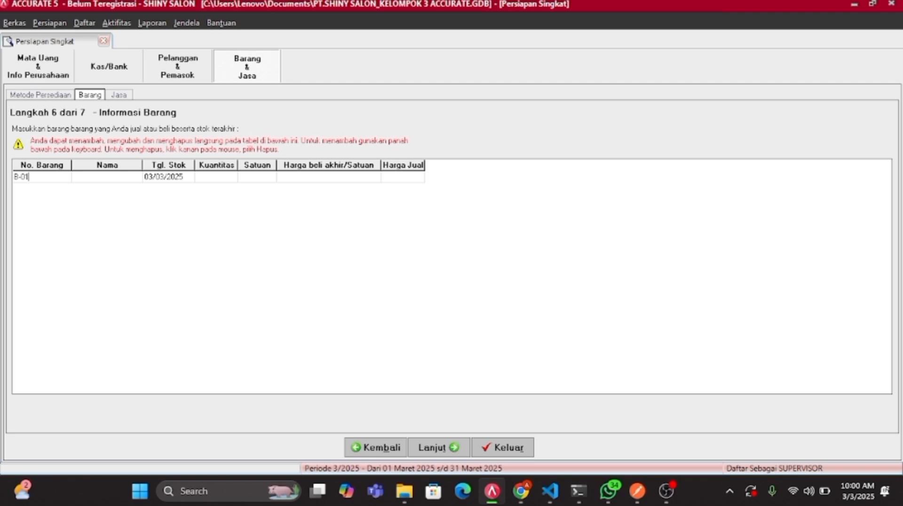
{"action": "key", "text": "Tab"}
{"action": "type", "text": "CR"}
{"action": "key", "text": "Num_Lock"}
{"action": "key", "text": "BackSpace"}
{"action": "key", "text": "Caps_Lock"}
{"action": "type", "text": "ream Creambath"}
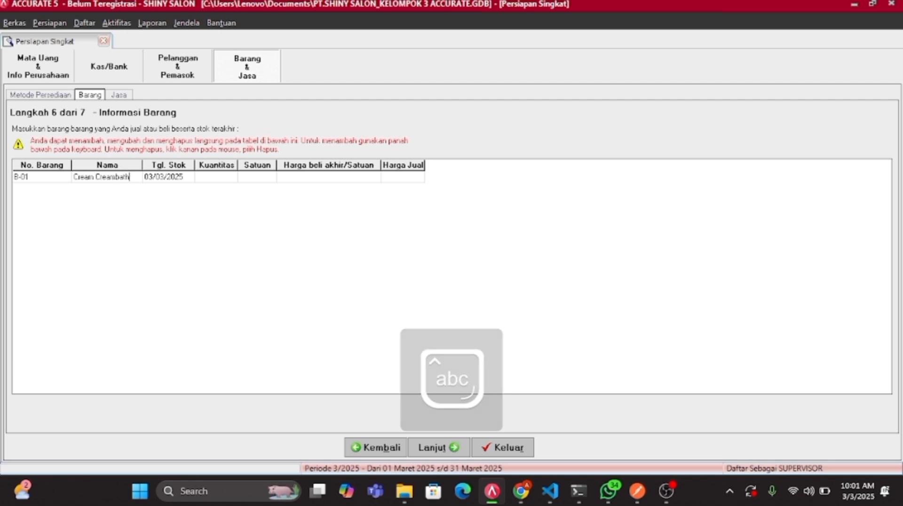
Set B-01's stock date to 31/12/2020, its quantity to 200 and its unit to BTL.
{"action": "key", "text": "Tab"}
{"action": "type", "text": "2"}
{"action": "key", "text": "BackSpace"}
{"action": "type", "text": "31/12/2020"}
{"action": "key", "text": "Tab"}
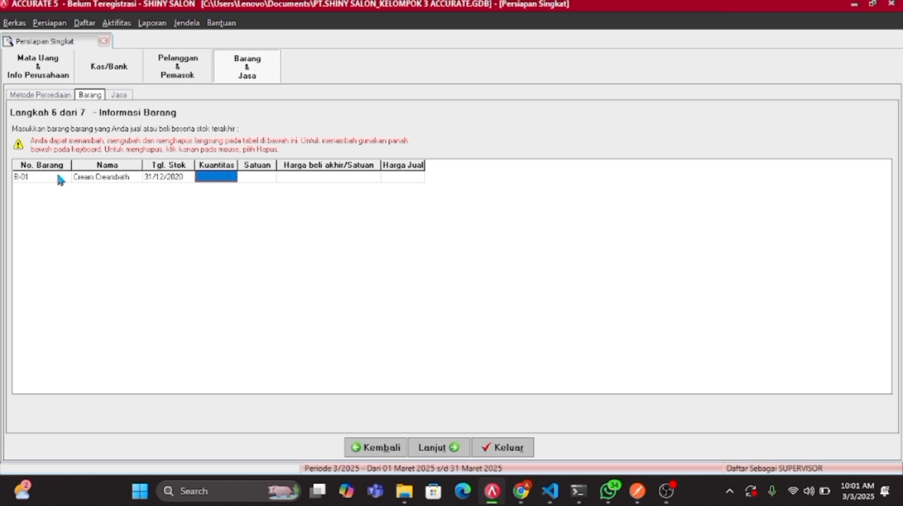
{"action": "type", "text": "200"}
{"action": "key", "text": "Tab"}
{"action": "key", "text": "Caps_Lock"}
{"action": "type", "text": "BTL"}
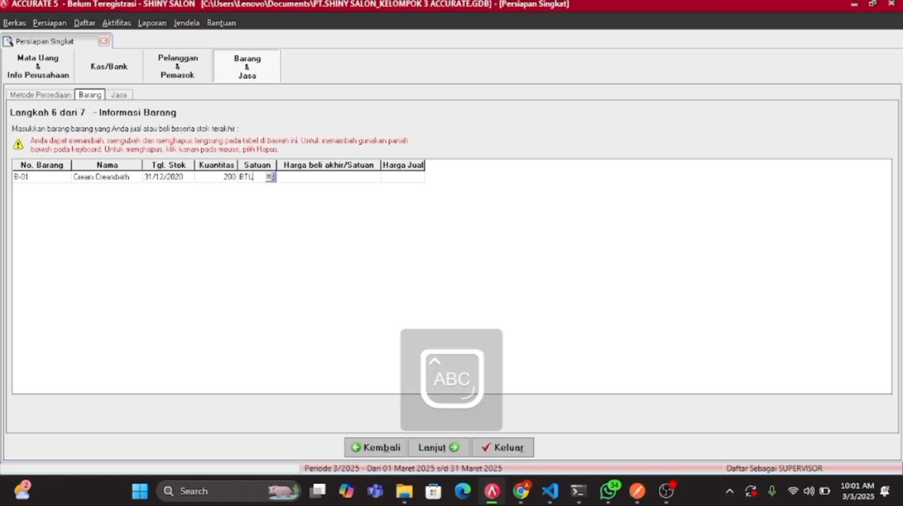
{"action": "key", "text": "Tab"}
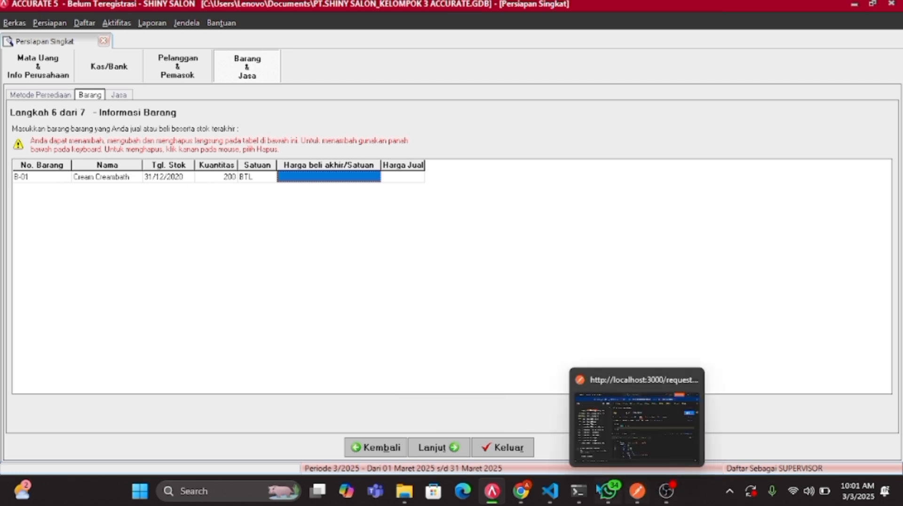
Look up B-01's prices in the project PDF and enter 45,000 as last purchase price and 85,000 as selling price.
{"action": "left_click", "coordinate": [526, 489]}
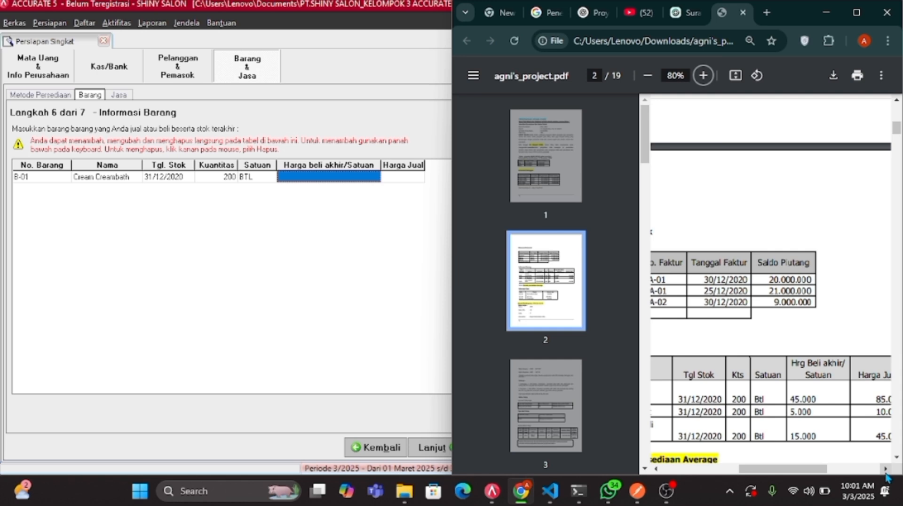
{"action": "scroll", "coordinate": [885, 474], "scroll_direction": "right", "scroll_amount": 1}
{"action": "left_click", "coordinate": [105, 206]}
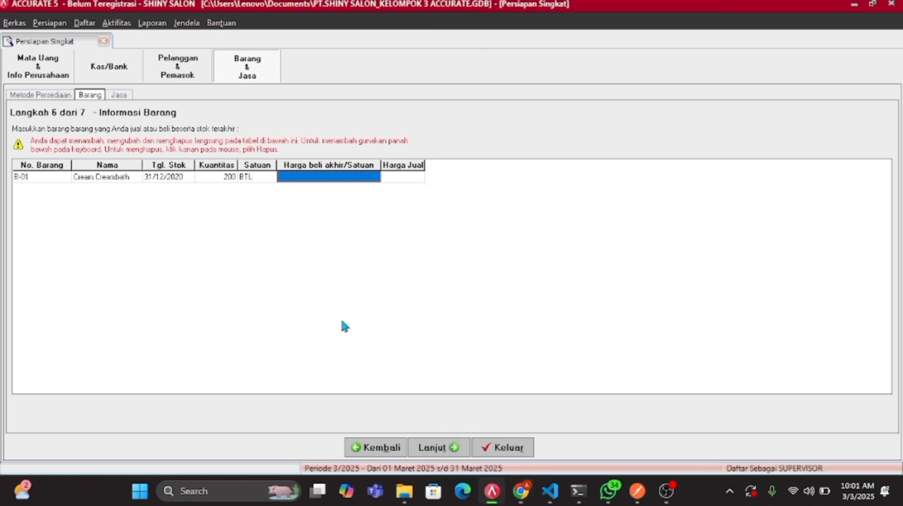
{"action": "type", "text": "45000"}
{"action": "key", "text": "Tab"}
{"action": "type", "text": "85000"}
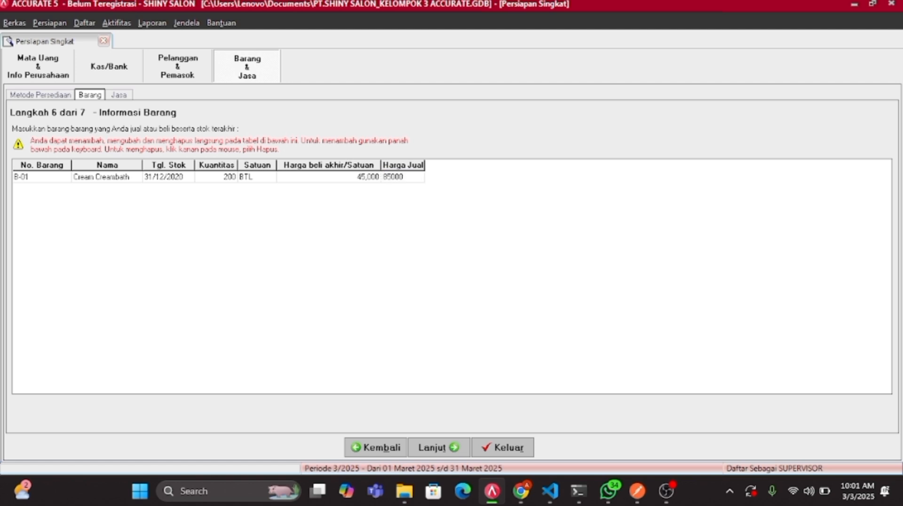
Start item row B-02 and, after checking the item table in the project PDF, enter the name Vit Rambut.
{"action": "key", "text": "Down"}
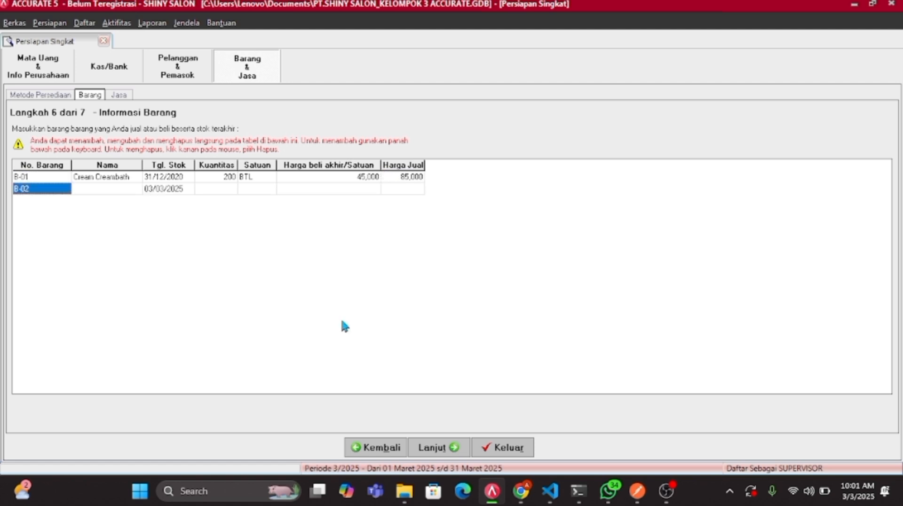
{"action": "key", "text": "Tab"}
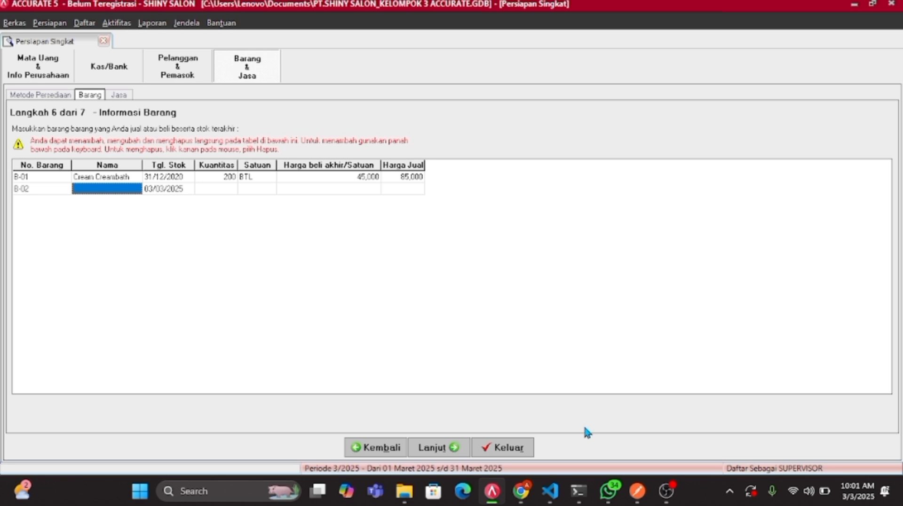
{"action": "left_click", "coordinate": [518, 501]}
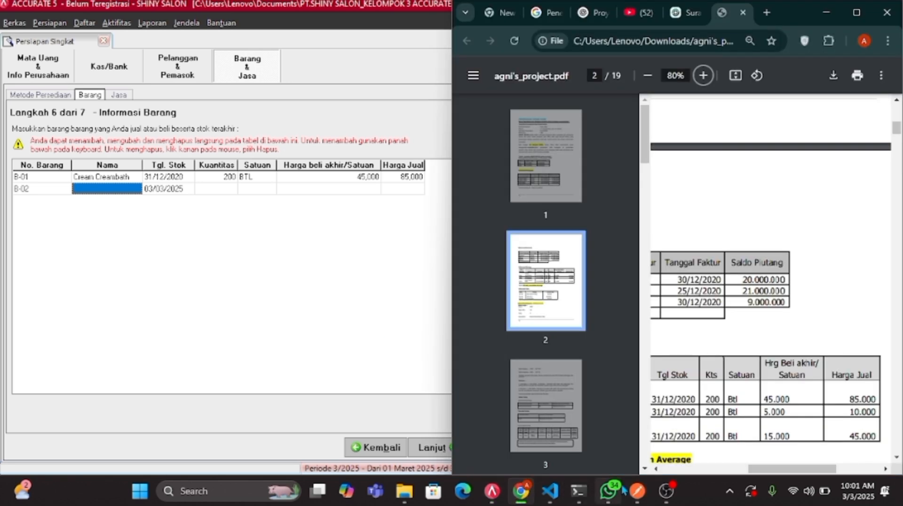
{"action": "left_click", "coordinate": [657, 469]}
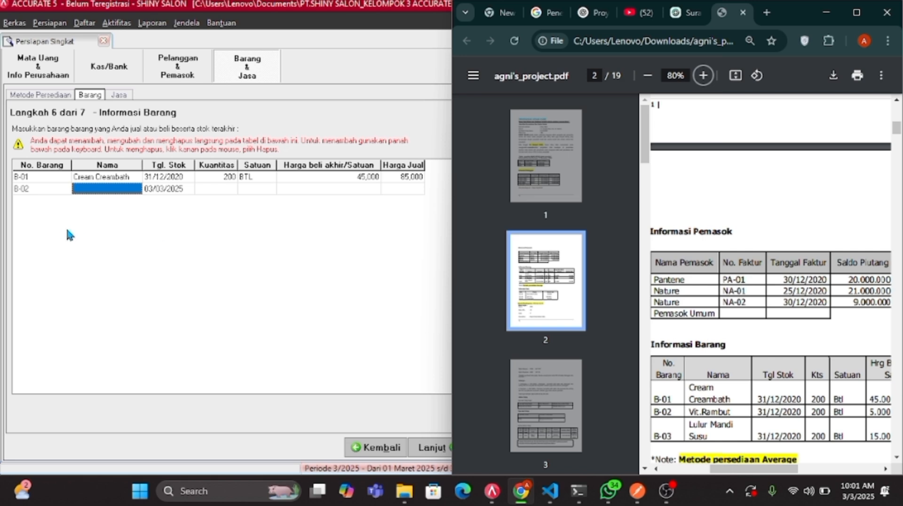
{"action": "left_click", "coordinate": [103, 188]}
{"action": "type", "text": "VI"}
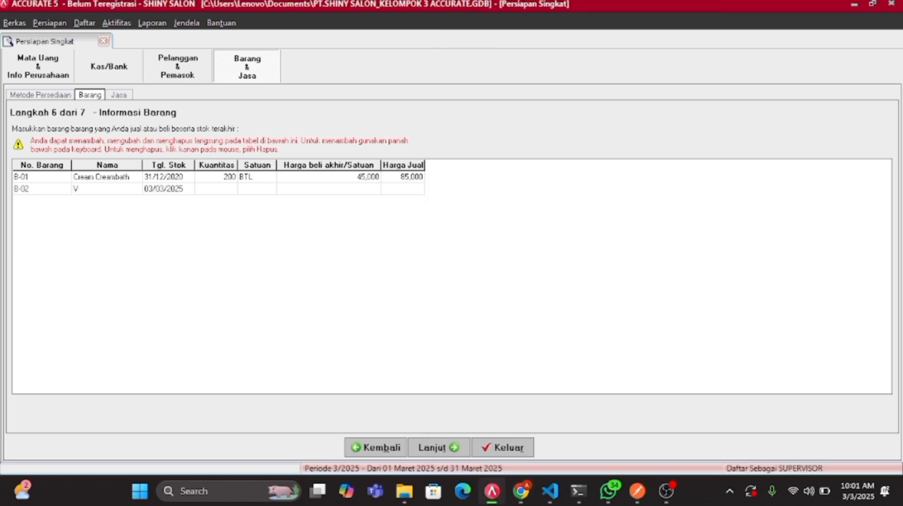
{"action": "key", "text": "Caps_Lock"}
{"action": "type", "text": "it"}
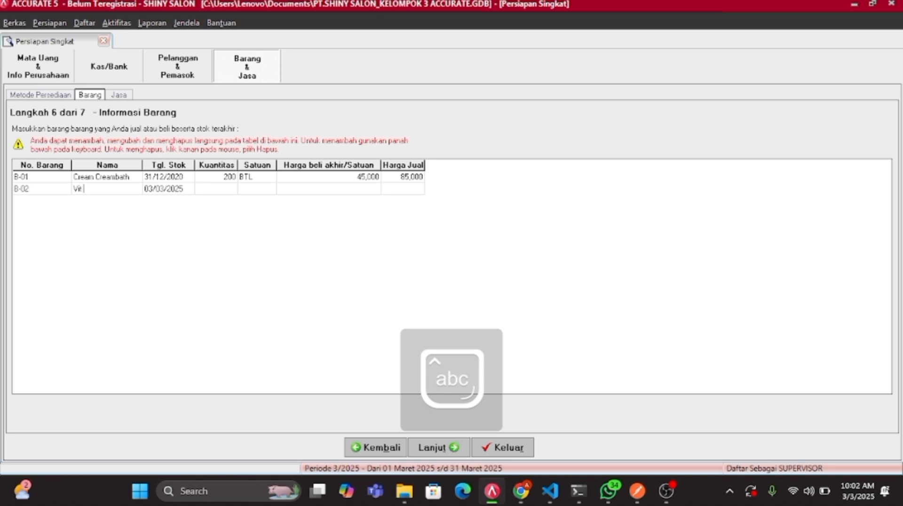
{"action": "key", "text": "Caps_Lock"}
{"action": "type", "text": "R"}
{"action": "key", "text": "Caps_Lock"}
{"action": "type", "text": "ambut"}
Set B-02's stock date to 31/12/2020, its quantity to 200 and its unit to btl.
{"action": "key", "text": "Tab"}
{"action": "type", "text": "31/12/202"}
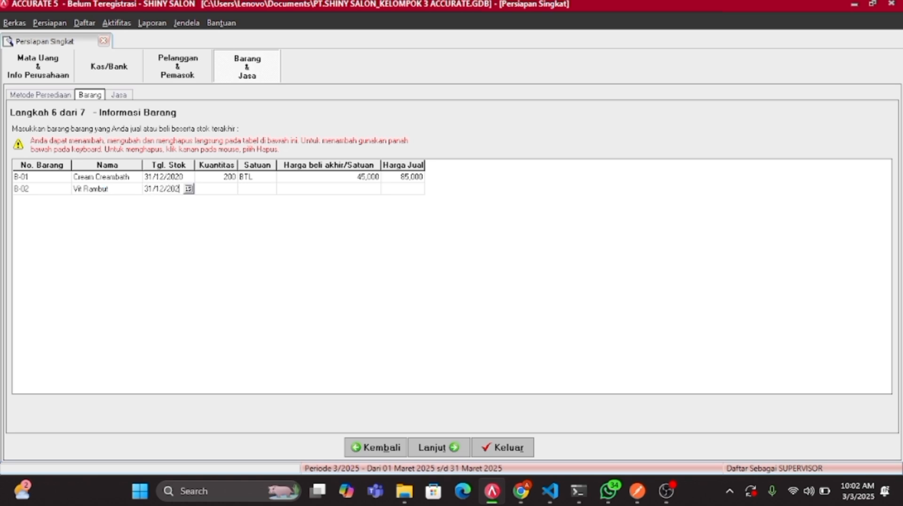
{"action": "type", "text": "0"}
{"action": "key", "text": "Tab"}
{"action": "type", "text": "200"}
{"action": "key", "text": "Tab"}
{"action": "type", "text": "btl"}
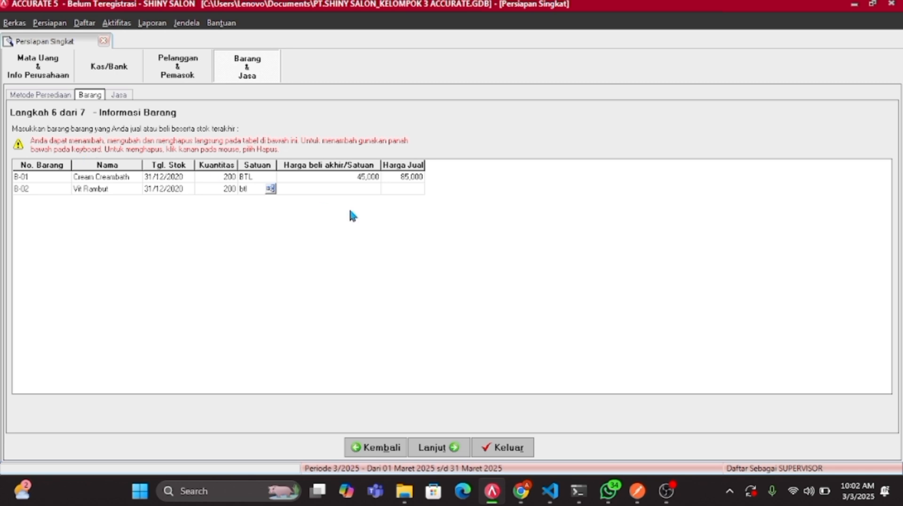
Enter 5,000 as B-02's last purchase price and, after checking the project PDF, 10,000 as its selling price.
{"action": "key", "text": "Tab"}
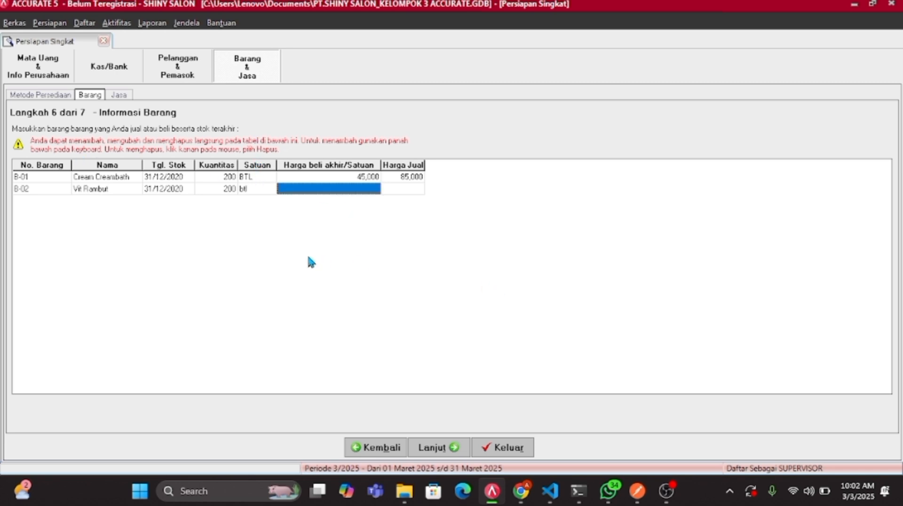
{"action": "type", "text": "5000"}
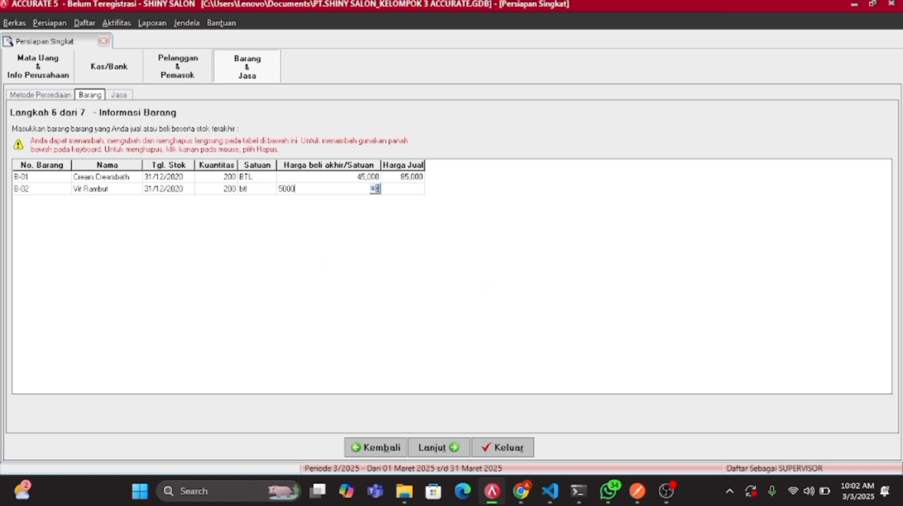
{"action": "key", "text": "Tab"}
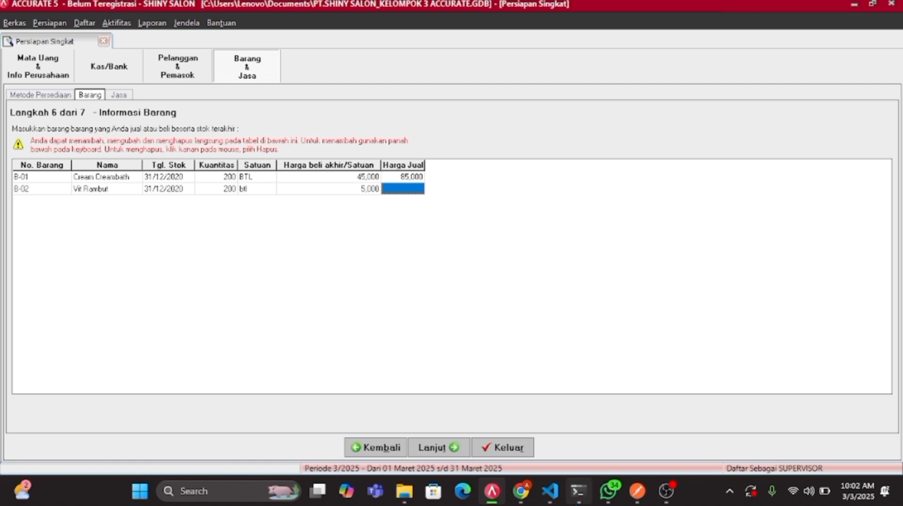
{"action": "left_click", "coordinate": [521, 490]}
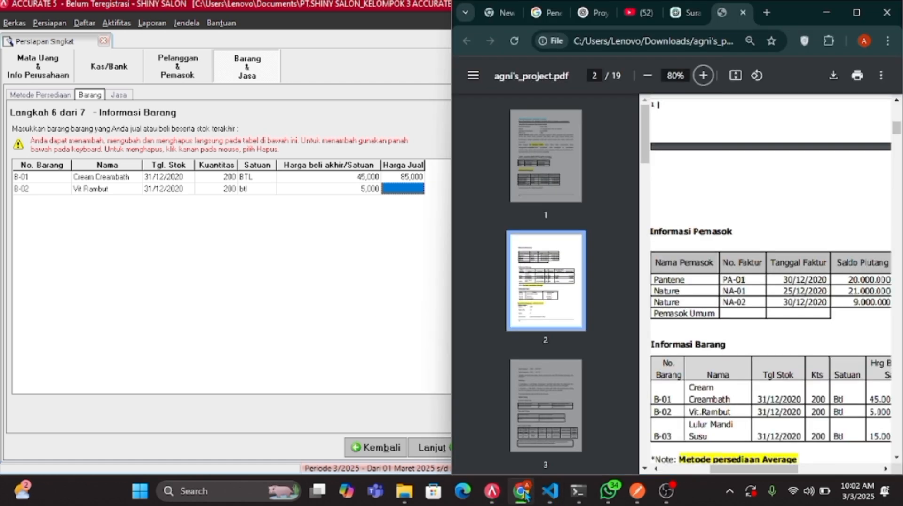
{"action": "left_click", "coordinate": [888, 470]}
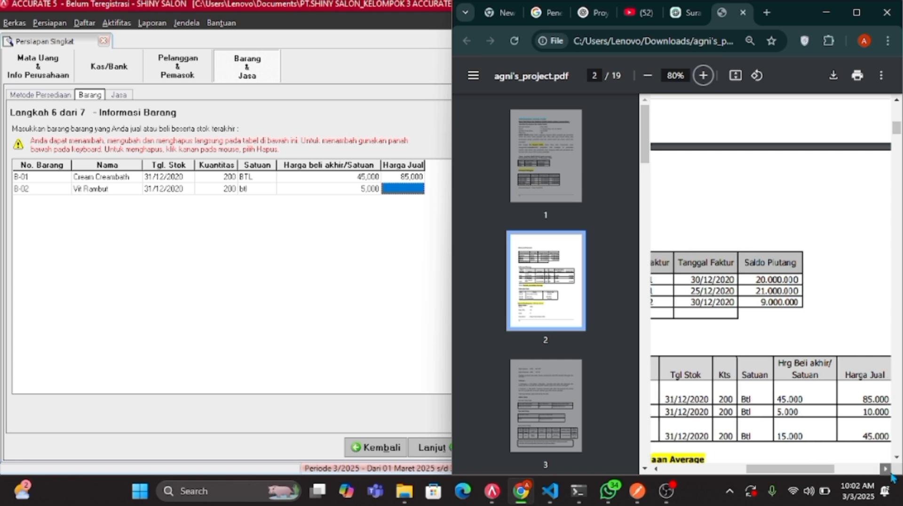
{"action": "left_click", "coordinate": [167, 275]}
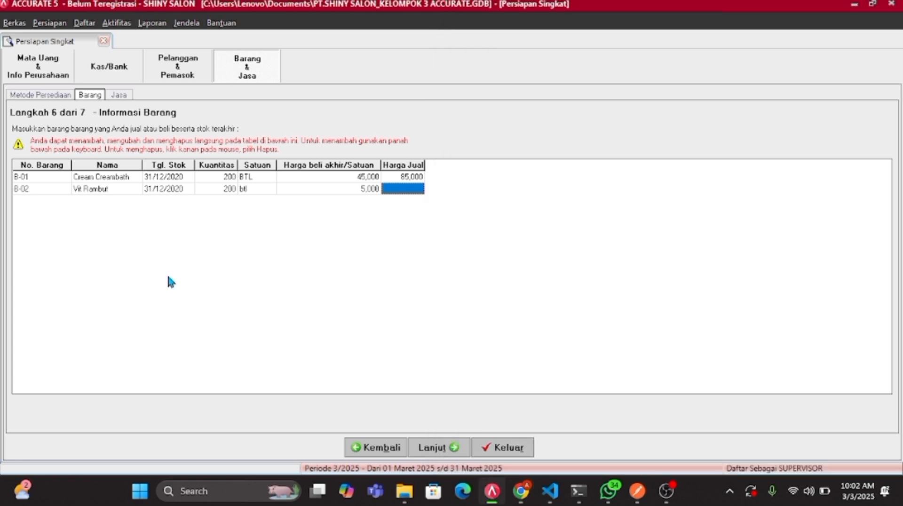
{"action": "type", "text": "10000"}
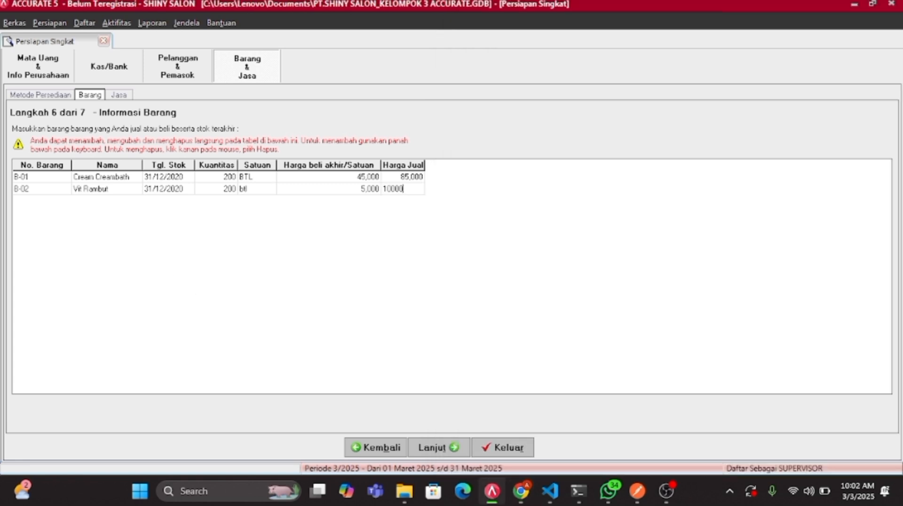
Commit the B-02 row and name the new item B-03 Lulur Mandi Susu.
{"action": "key", "text": "Return"}
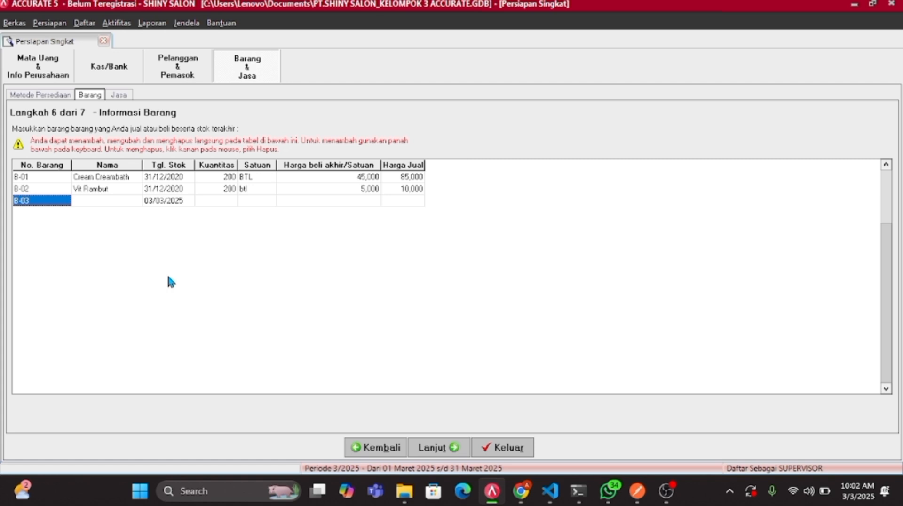
{"action": "key", "text": "Tab"}
{"action": "key", "text": "Caps_Lock"}
{"action": "type", "text": "L"}
{"action": "key", "text": "Caps_Lock"}
{"action": "type", "text": "ulur"}
{"action": "key", "text": "Caps_Lock"}
{"action": "type", "text": "M"}
{"action": "key", "text": "Caps_Lock"}
{"action": "type", "text": "andi"}
{"action": "key", "text": "Caps_Lock"}
{"action": "type", "text": "S"}
{"action": "key", "text": "Caps_Lock"}
{"action": "type", "text": "usu"}
Set B-03's stock date to 31/12/2020, its quantity to 200 and its unit to btl.
{"action": "key", "text": "Tab"}
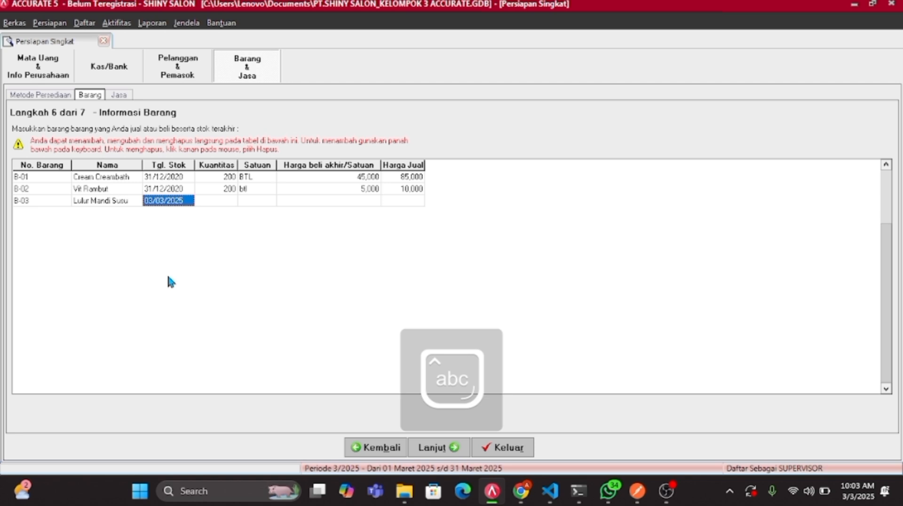
{"action": "type", "text": "31/12/"}
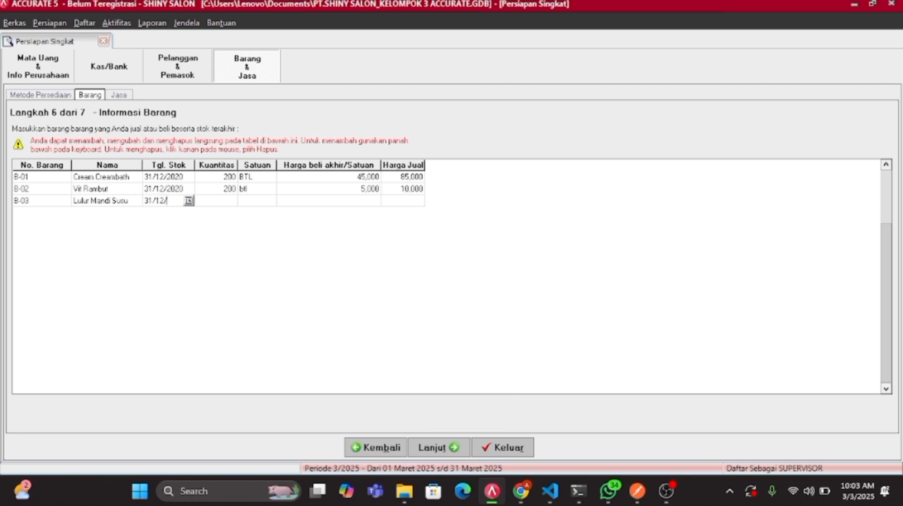
{"action": "type", "text": "2020"}
{"action": "key", "text": "Tab"}
{"action": "type", "text": "200"}
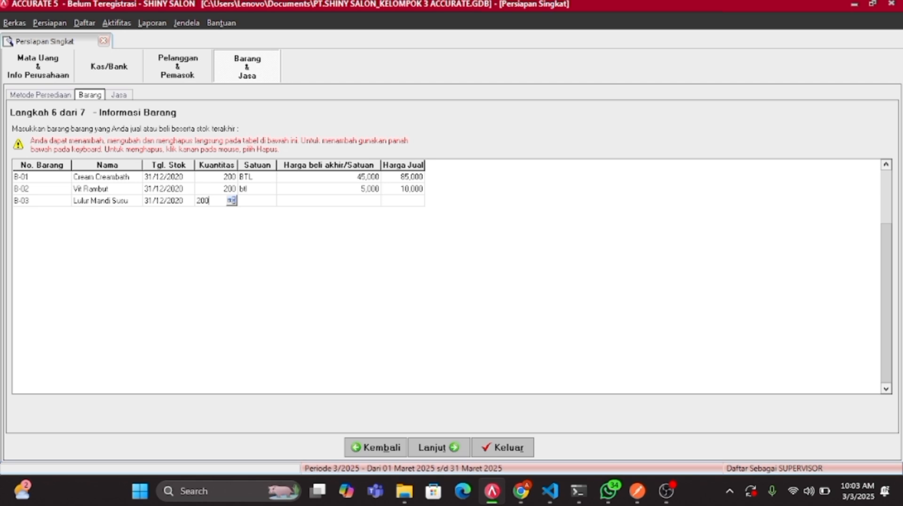
{"action": "key", "text": "Tab"}
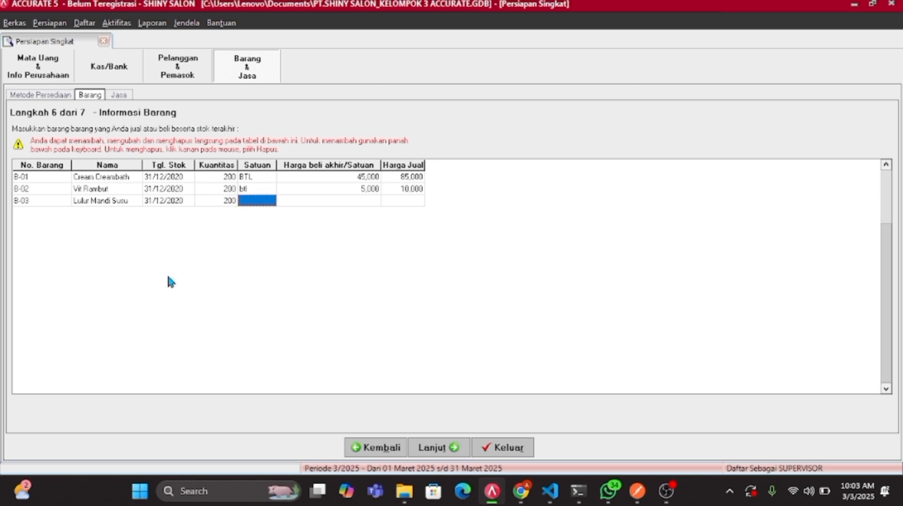
{"action": "type", "text": "btl"}
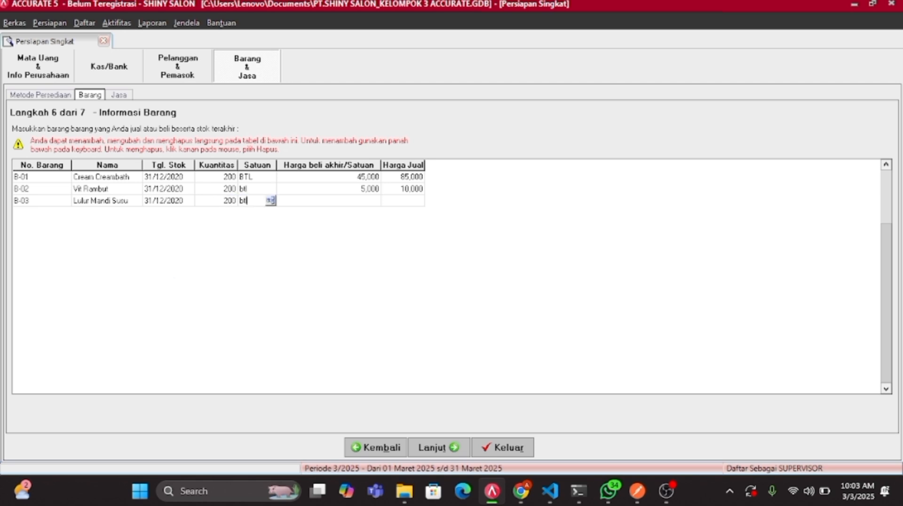
Enter 15,000 as B-03's last purchase price and 45,000 as its selling price from the project PDF, and commit the row.
{"action": "key", "text": "Tab"}
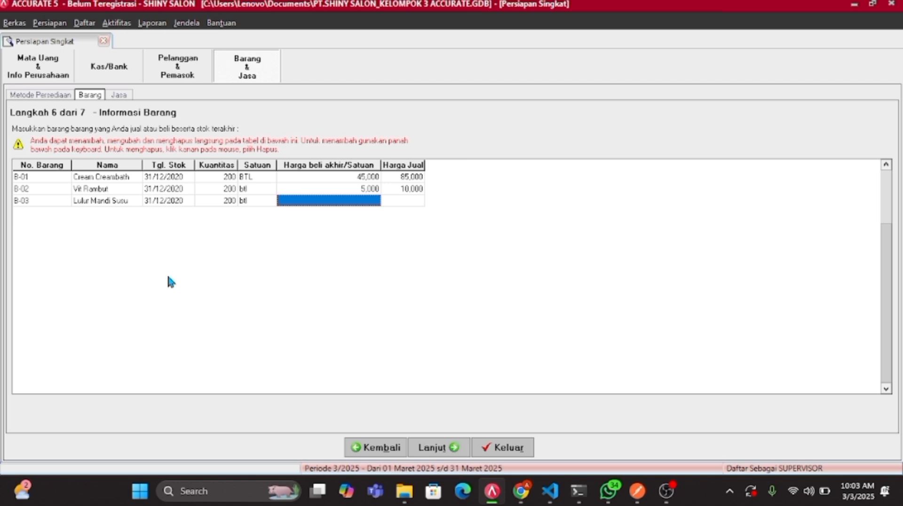
{"action": "type", "text": "15"}
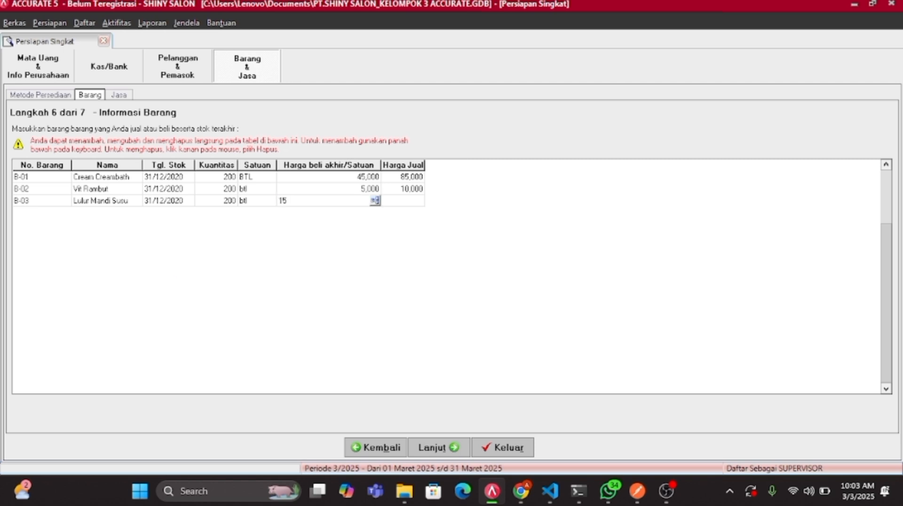
{"action": "type", "text": ",00000"}
{"action": "key", "text": "Tab"}
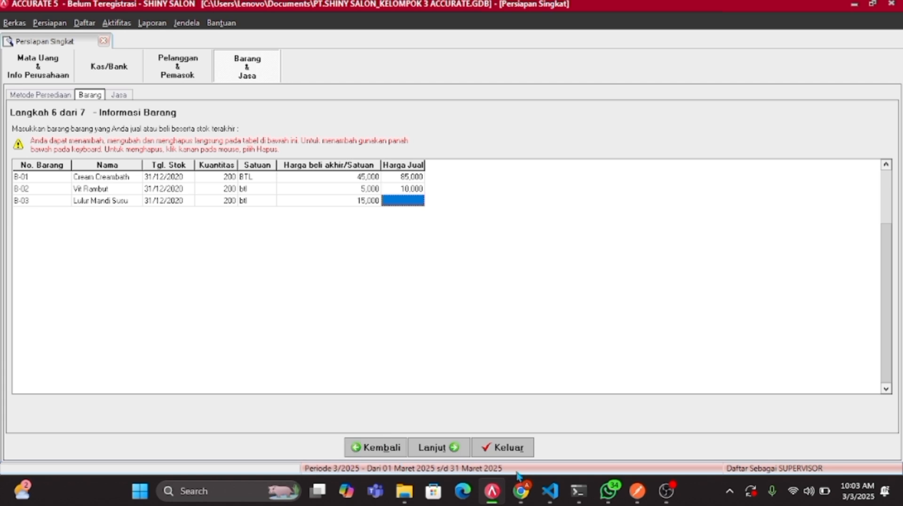
{"action": "left_click", "coordinate": [529, 491]}
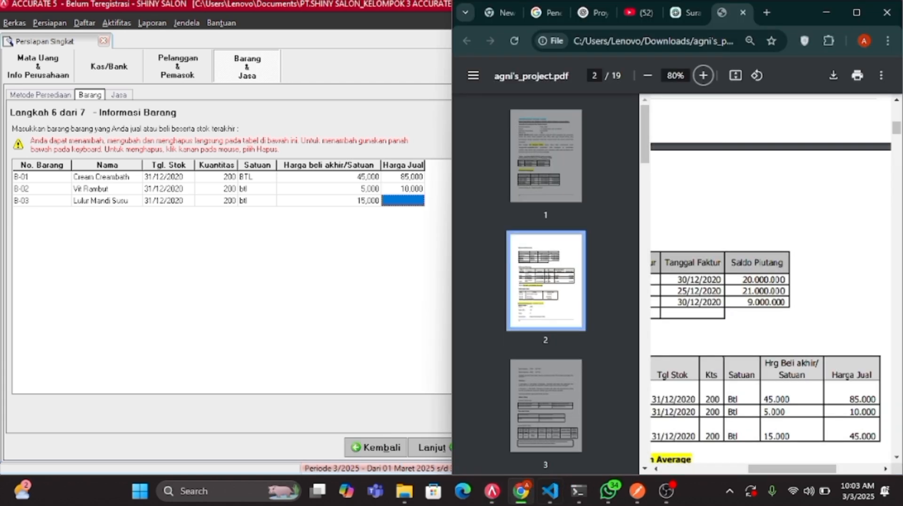
{"action": "left_click", "coordinate": [410, 312]}
{"action": "left_click", "coordinate": [418, 204]}
{"action": "type", "text": "45000"}
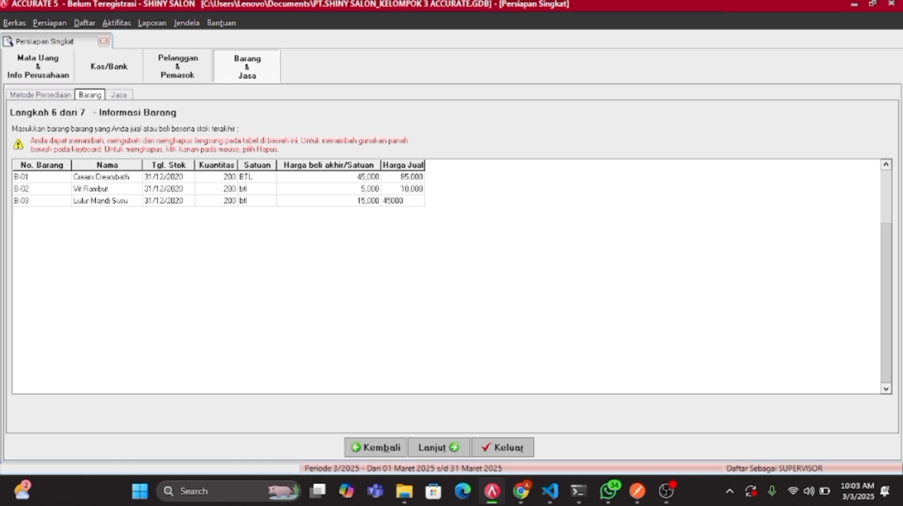
{"action": "key", "text": "Down"}
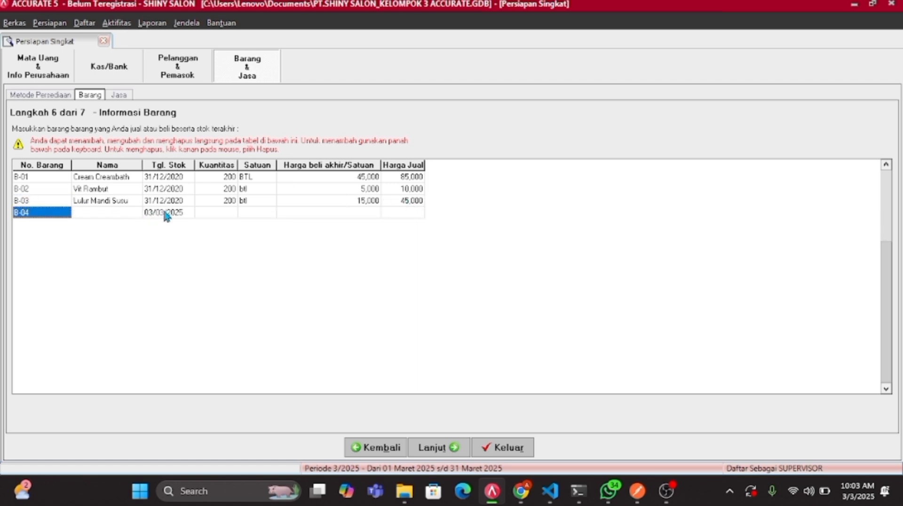
Change B-01's unit to lowercase btl and commit the item rows.
{"action": "left_click", "coordinate": [258, 177]}
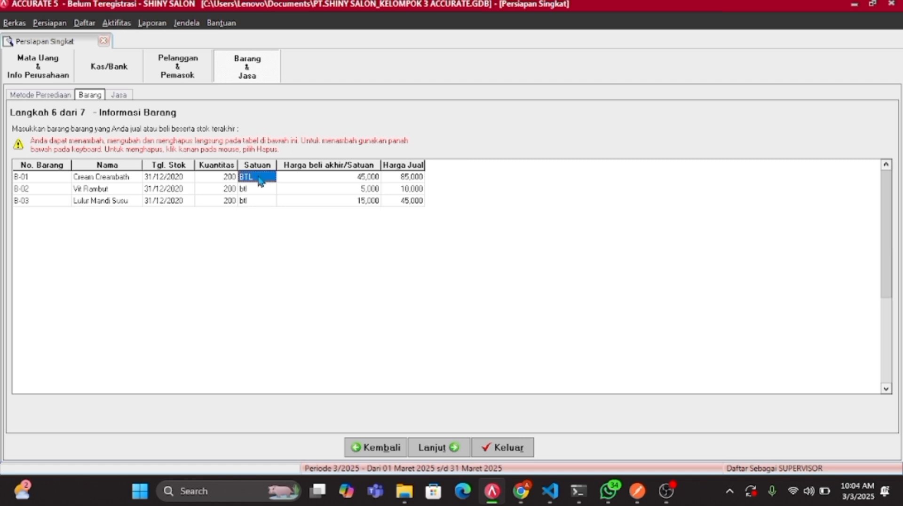
{"action": "key", "text": "BackSpace"}
{"action": "type", "text": "btl"}
{"action": "key", "text": "Tab"}
{"action": "key", "text": "Tab"}
{"action": "key", "text": "Tab"}
{"action": "key", "text": "Tab"}
{"action": "key", "text": "Tab"}
{"action": "key", "text": "Tab"}
{"action": "key", "text": "Tab"}
{"action": "key", "text": "Tab"}
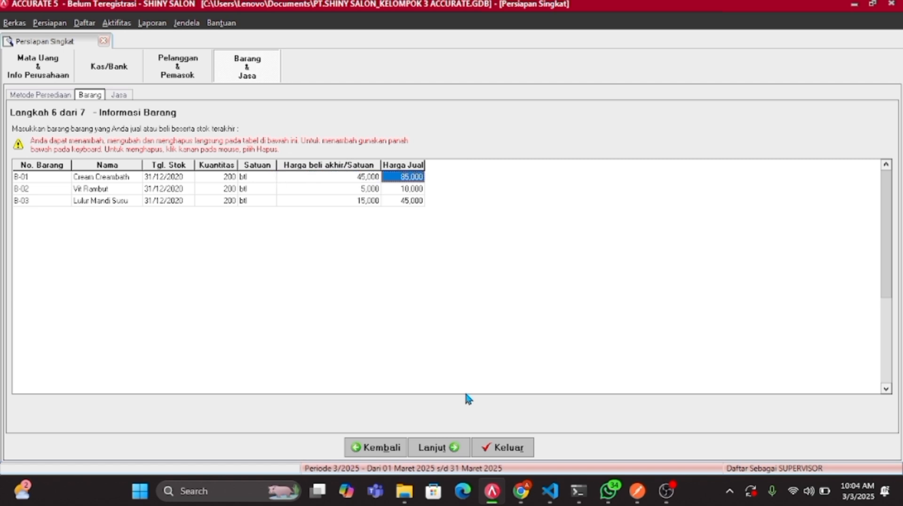
{"action": "key", "text": "Tab"}
{"action": "key", "text": "Tab"}
{"action": "key", "text": "Tab"}
{"action": "key", "text": "Tab"}
{"action": "key", "text": "Tab"}
{"action": "key", "text": "Tab"}
{"action": "key", "text": "Tab"}
{"action": "key", "text": "Tab"}
{"action": "key", "text": "Tab"}
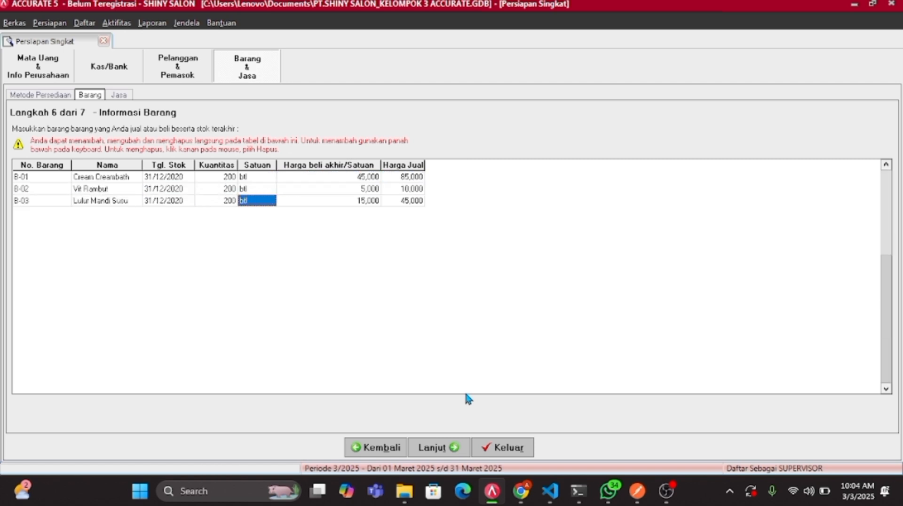
{"action": "key", "text": "Down"}
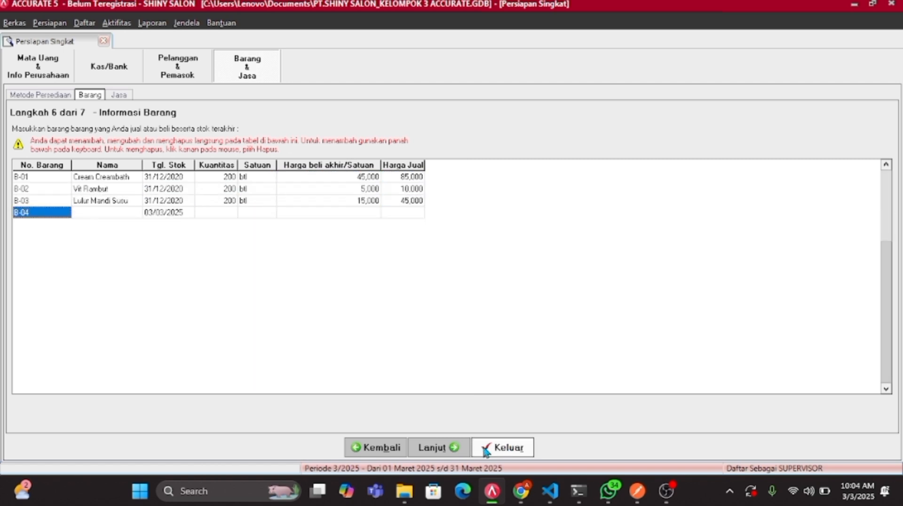
Advance the quick setup to the service information step and bring up the Informasi Jasa table in the project PDF.
{"action": "left_click", "coordinate": [449, 449]}
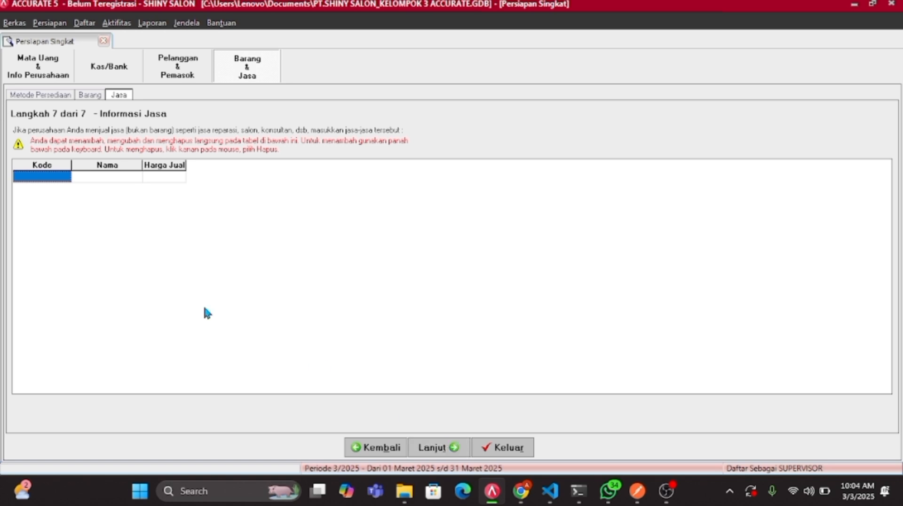
{"action": "left_click", "coordinate": [522, 491]}
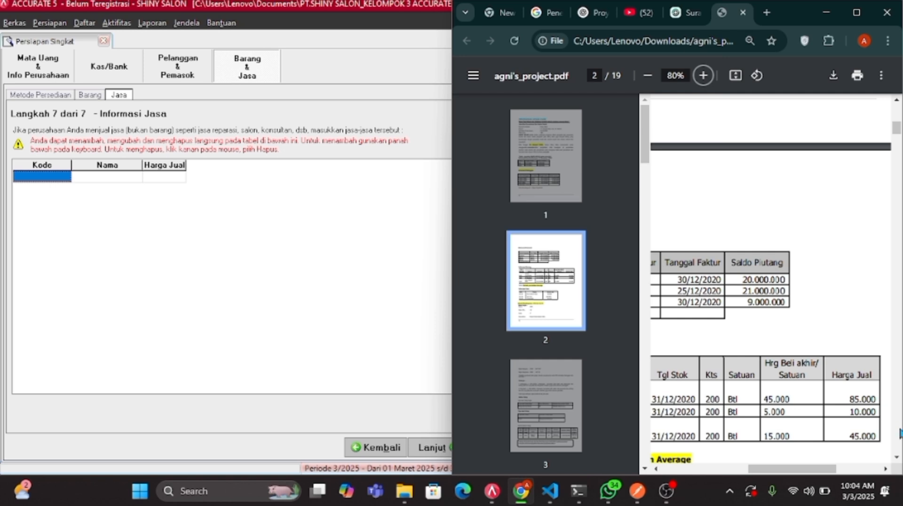
{"action": "left_click", "coordinate": [896, 456]}
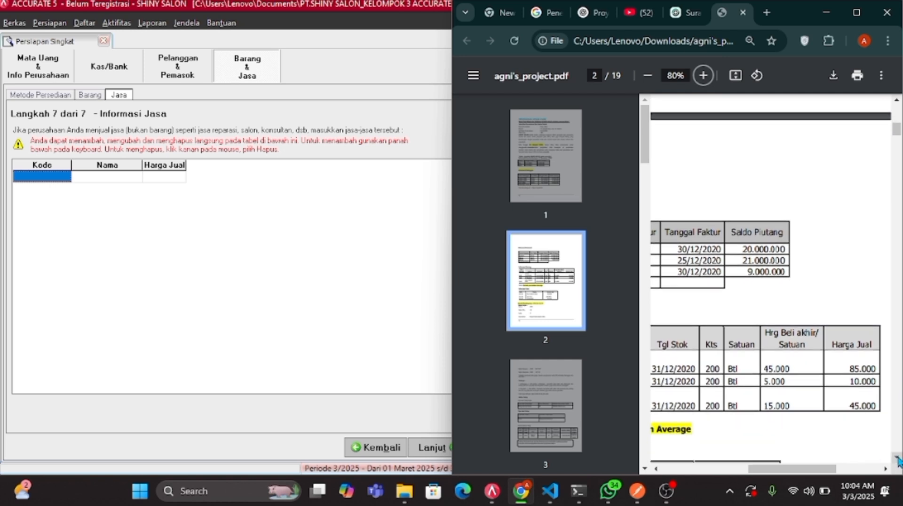
{"action": "left_click", "coordinate": [897, 457]}
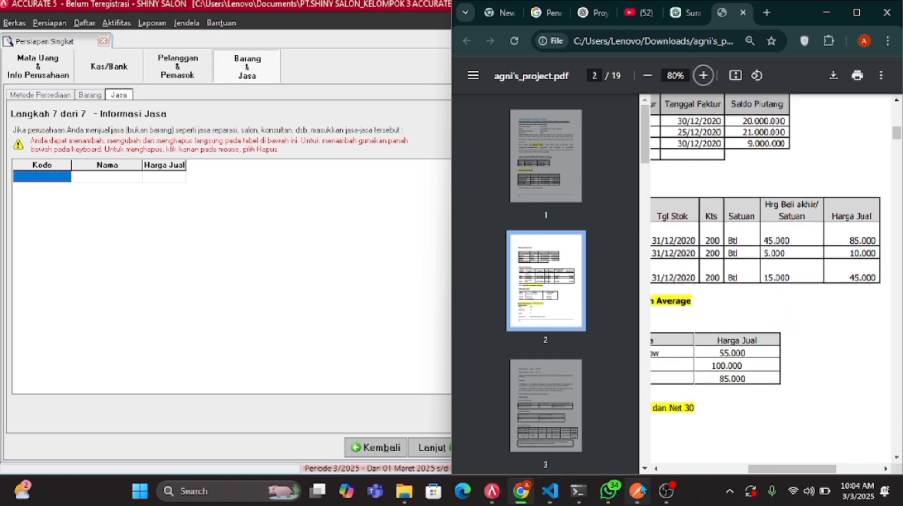
{"action": "left_click", "coordinate": [656, 469]}
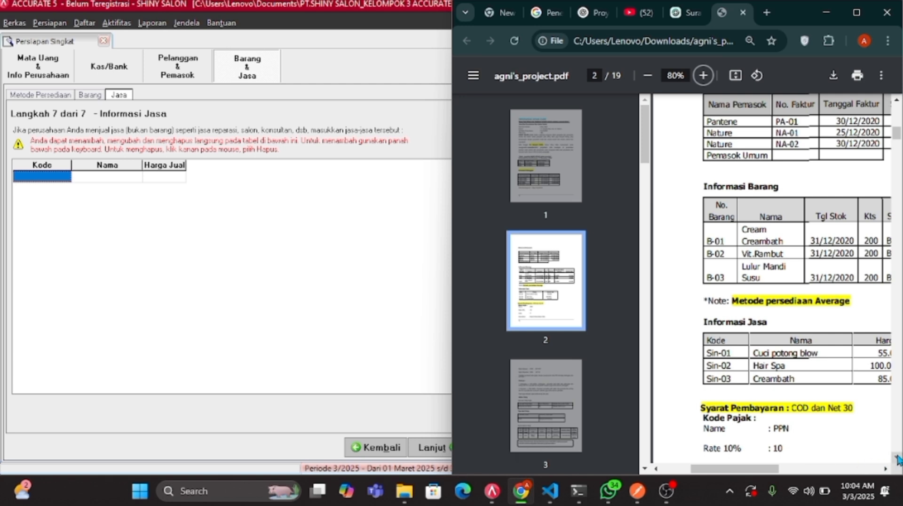
{"action": "left_click", "coordinate": [885, 469]}
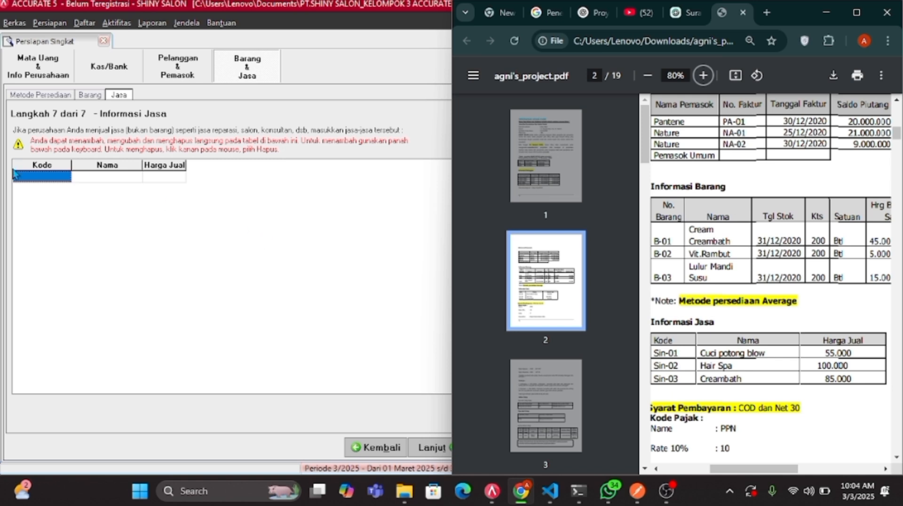
Enter the first service with code Sin-01 and name Cuci Potong Blow.
{"action": "key", "text": "Caps_Lock"}
{"action": "left_click", "coordinate": [36, 182]}
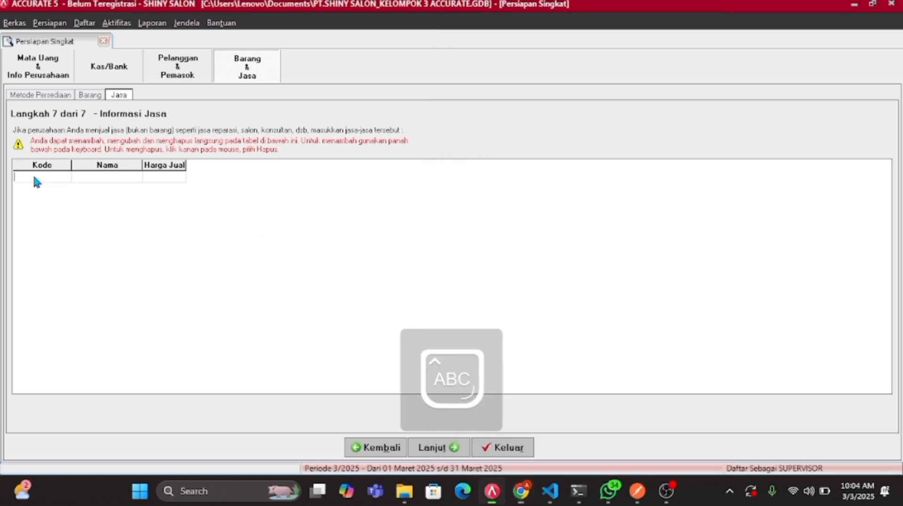
{"action": "type", "text": "S"}
{"action": "key", "text": "Caps_Lock"}
{"action": "type", "text": "in-01"}
{"action": "key", "text": "Tab"}
{"action": "key", "text": "Caps_Lock"}
{"action": "type", "text": "C"}
{"action": "key", "text": "Caps_Lock"}
{"action": "type", "text": "uci"}
{"action": "key", "text": "Caps_Lock"}
{"action": "type", "text": "P"}
{"action": "key", "text": "Caps_Lock"}
{"action": "type", "text": "oto"}
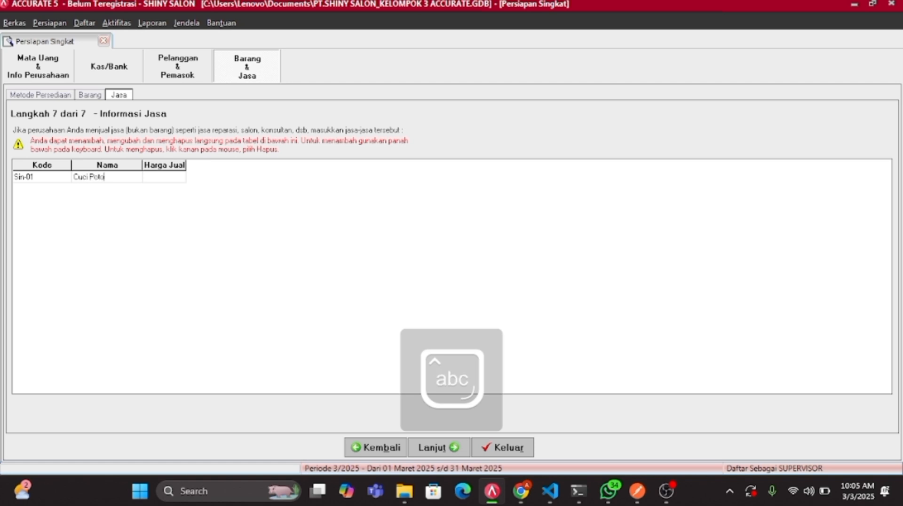
{"action": "type", "text": "ng Blow"}
Set Sin-01's selling price to 55,000 from the project PDF and commit the row.
{"action": "left_click", "coordinate": [520, 490]}
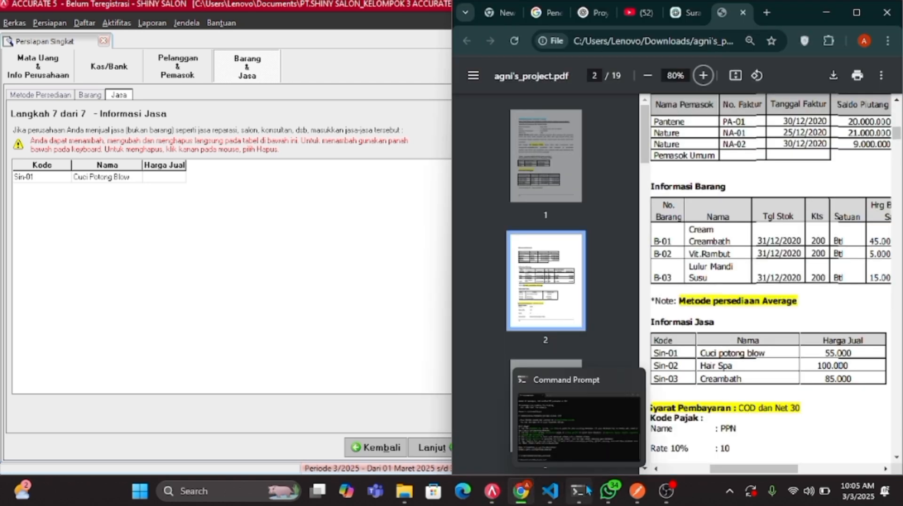
{"action": "left_click", "coordinate": [398, 324]}
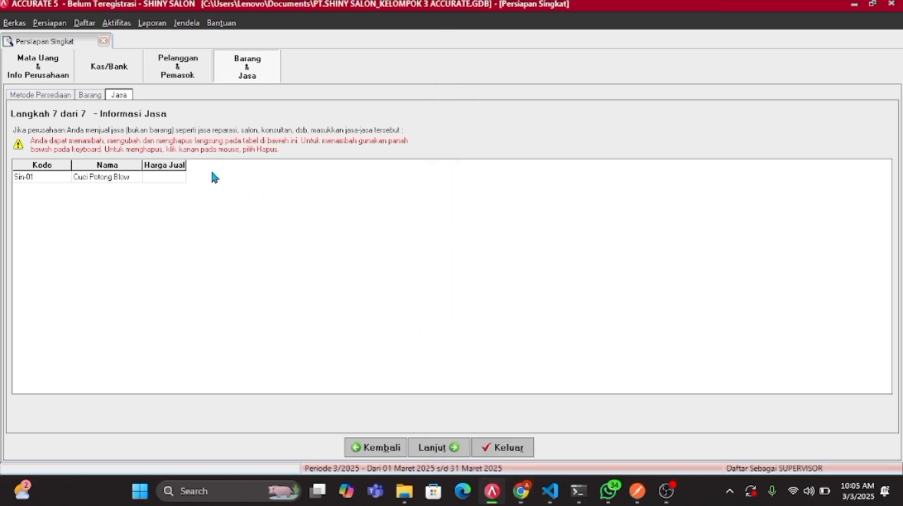
{"action": "left_click", "coordinate": [182, 179]}
{"action": "type", "text": "55000"}
{"action": "key", "text": "Down"}
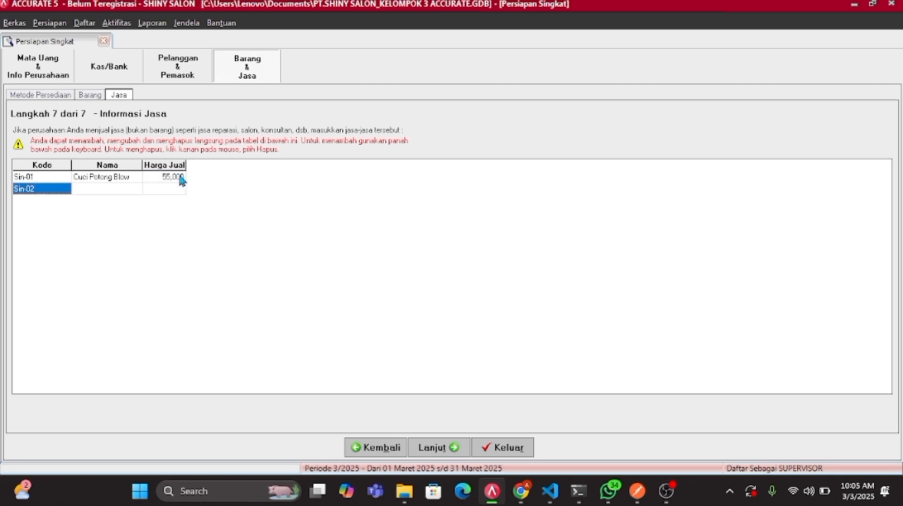
Name service Sin-02 Hair SPA, set its selling price to 100,000 and commit the row.
{"action": "key", "text": "Tab"}
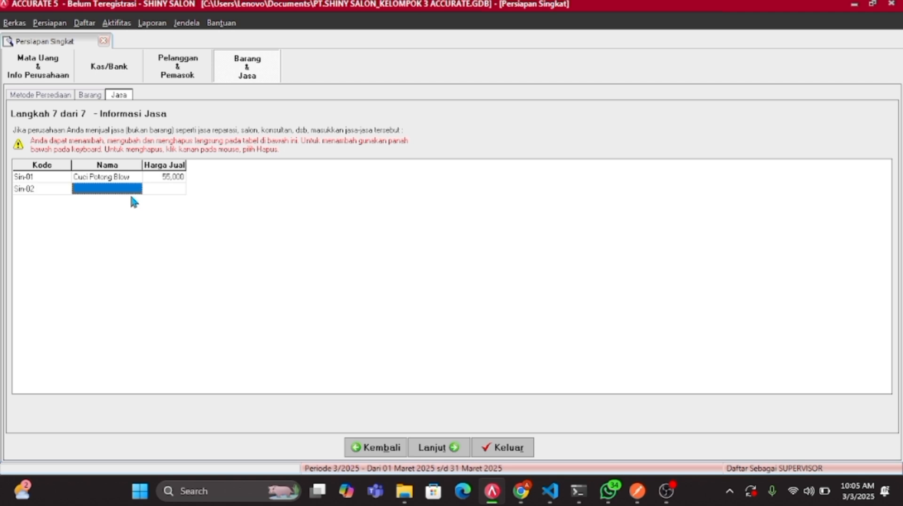
{"action": "key", "text": "Caps_Lock"}
{"action": "type", "text": "H"}
{"action": "key", "text": "Caps_Lock"}
{"action": "type", "text": "ai"}
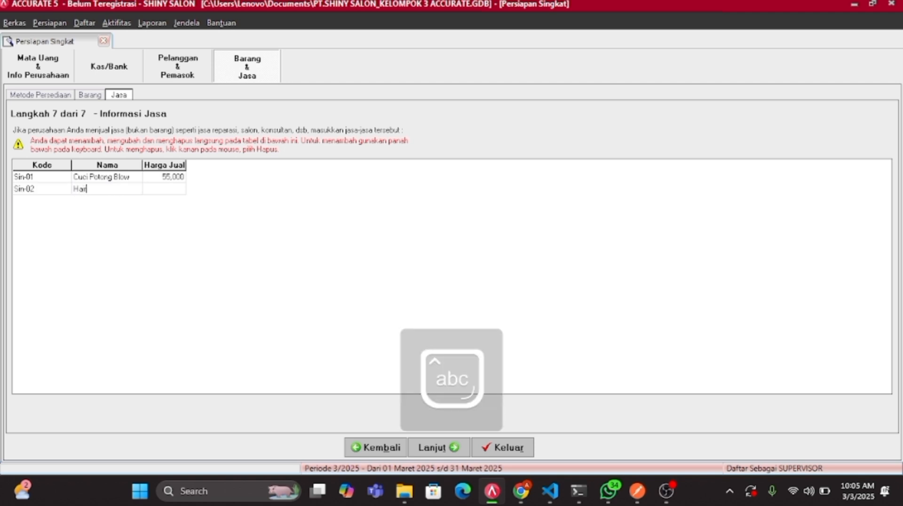
{"action": "type", "text": "r"}
{"action": "key", "text": "Caps_Lock"}
{"action": "type", "text": "SPA"}
{"action": "key", "text": "Tab"}
{"action": "type", "text": "100"}
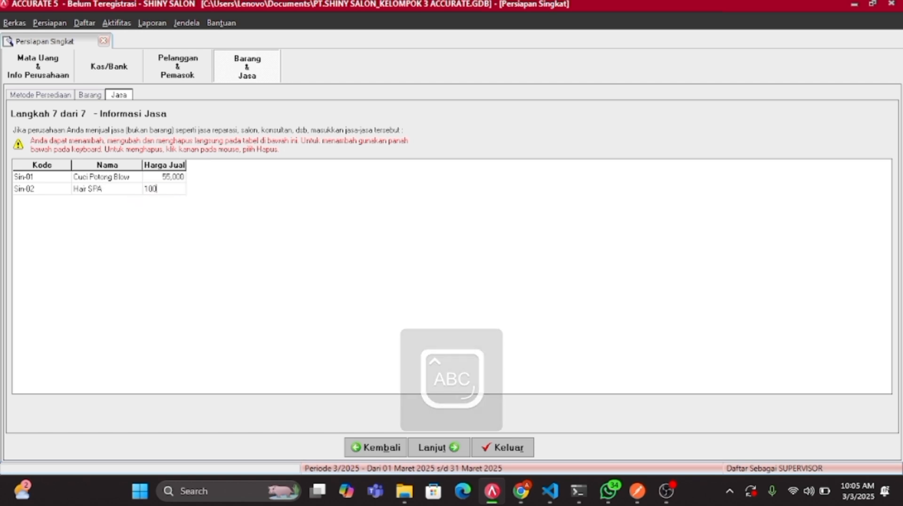
{"action": "type", "text": "000"}
{"action": "key", "text": "Tab"}
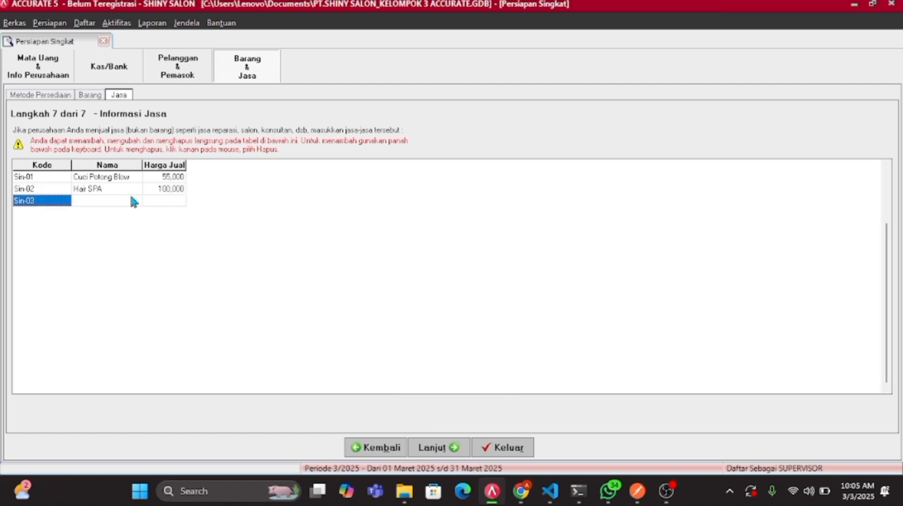
Name service Sin-03 Creambath as in the project PDF, set its selling price to 85,000 and commit the row.
{"action": "left_click", "coordinate": [519, 498]}
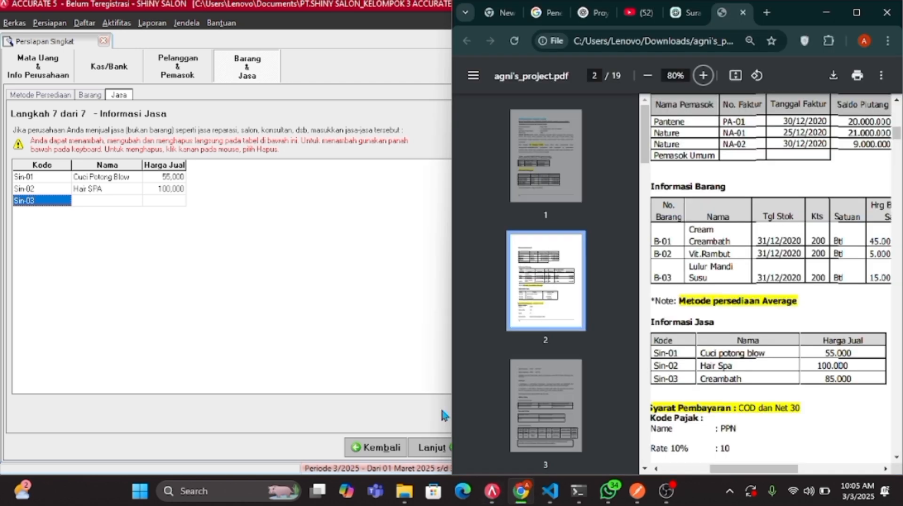
{"action": "left_click", "coordinate": [391, 359]}
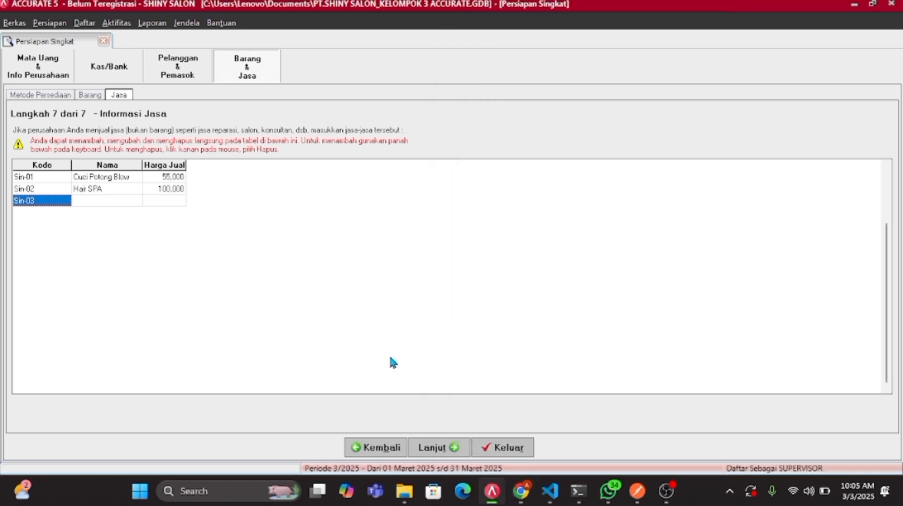
{"action": "key", "text": "Tab"}
{"action": "key", "text": "Tab"}
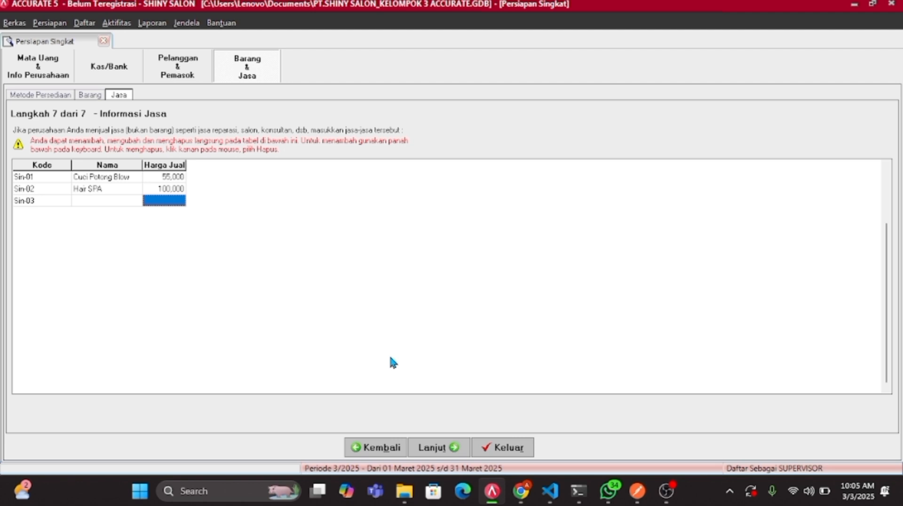
{"action": "key", "text": "shift+Tab"}
{"action": "type", "text": "Crema"}
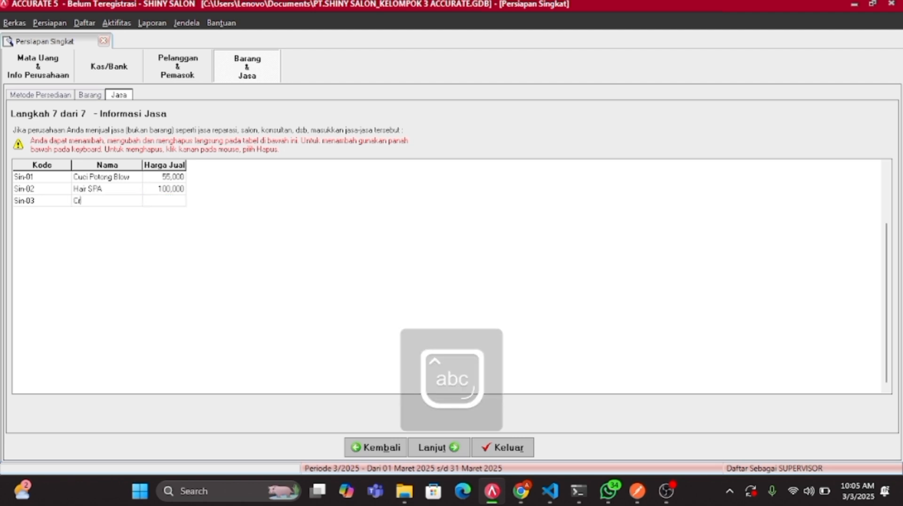
{"action": "key", "text": "BackSpace"}
{"action": "key", "text": "BackSpace"}
{"action": "type", "text": "ambath"}
{"action": "key", "text": "Tab"}
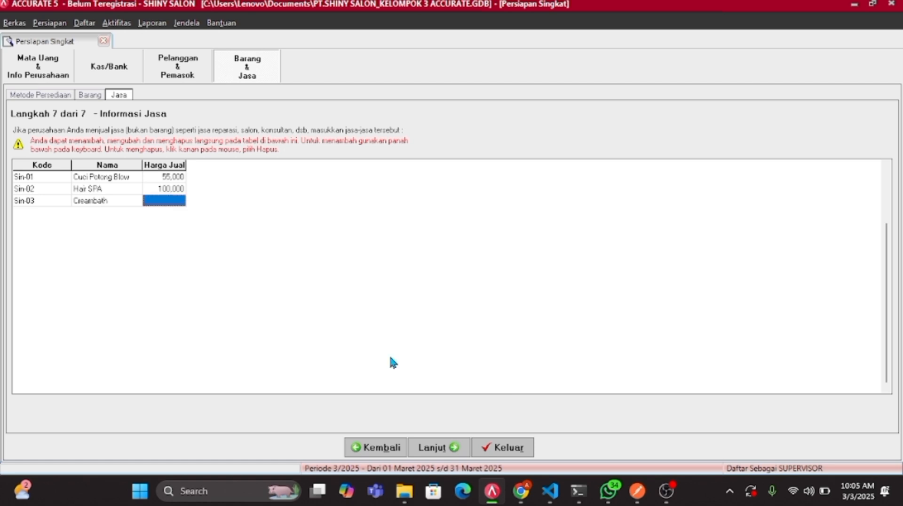
{"action": "type", "text": "85000"}
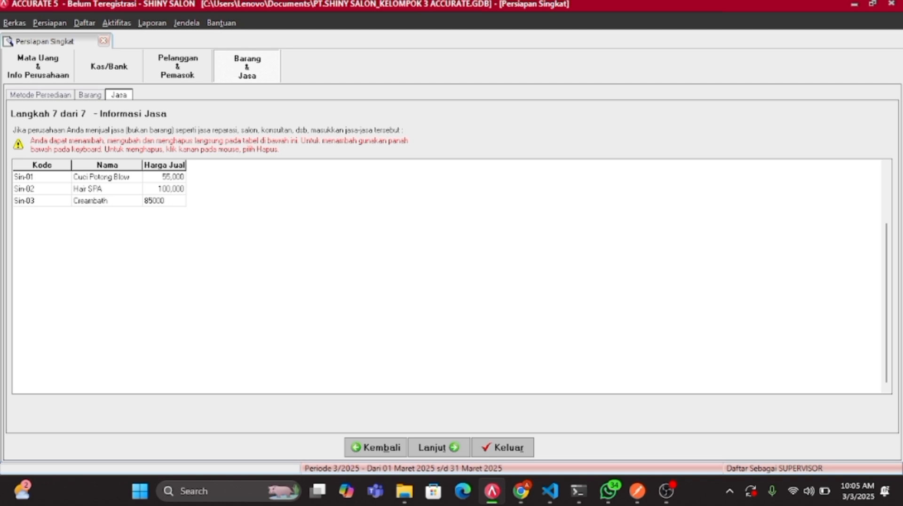
{"action": "key", "text": "Down"}
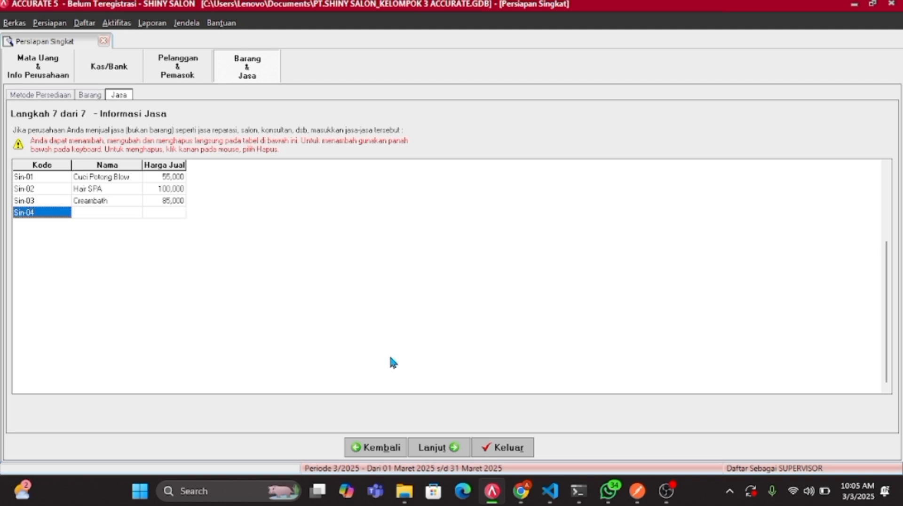
Finish the quick setup and check the payment terms and tax code details in the project PDF.
{"action": "left_click", "coordinate": [434, 447]}
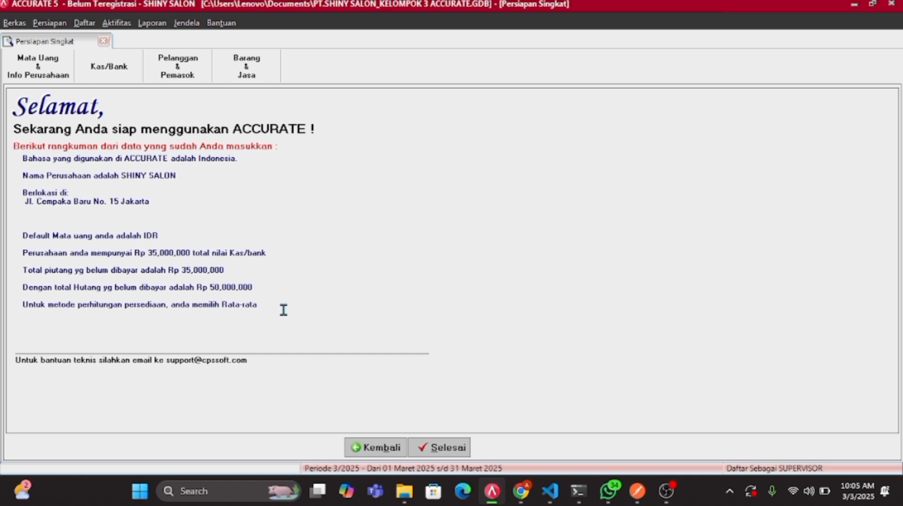
{"action": "left_click", "coordinate": [447, 448]}
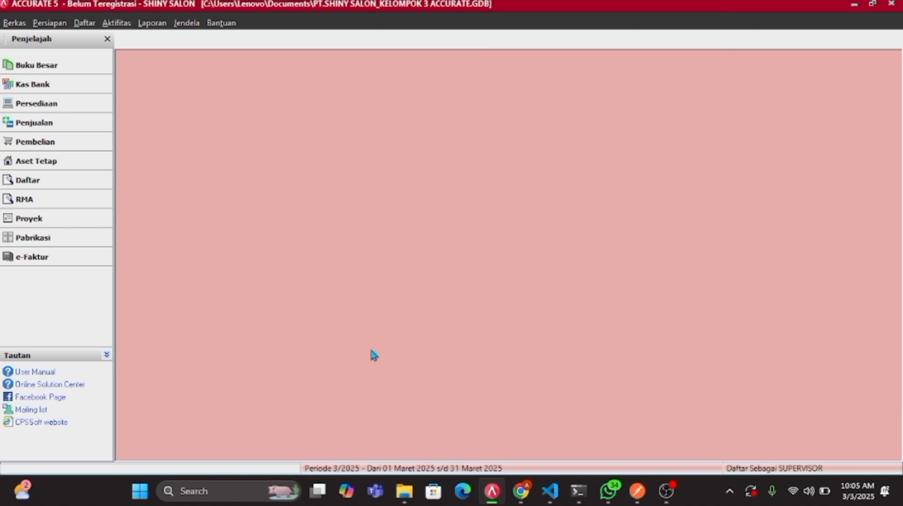
{"action": "left_click", "coordinate": [521, 491]}
{"action": "scroll", "coordinate": [679, 321], "scroll_direction": "down", "scroll_amount": 1}
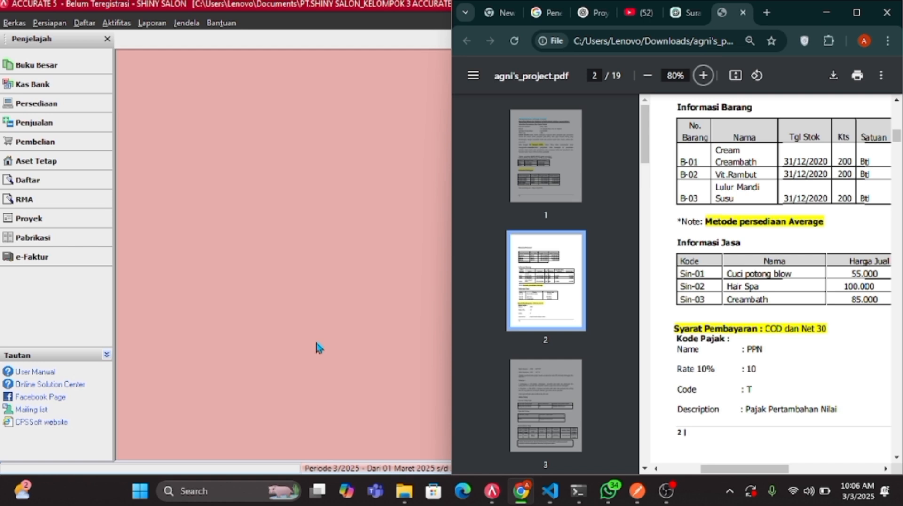
{"action": "left_click", "coordinate": [282, 320]}
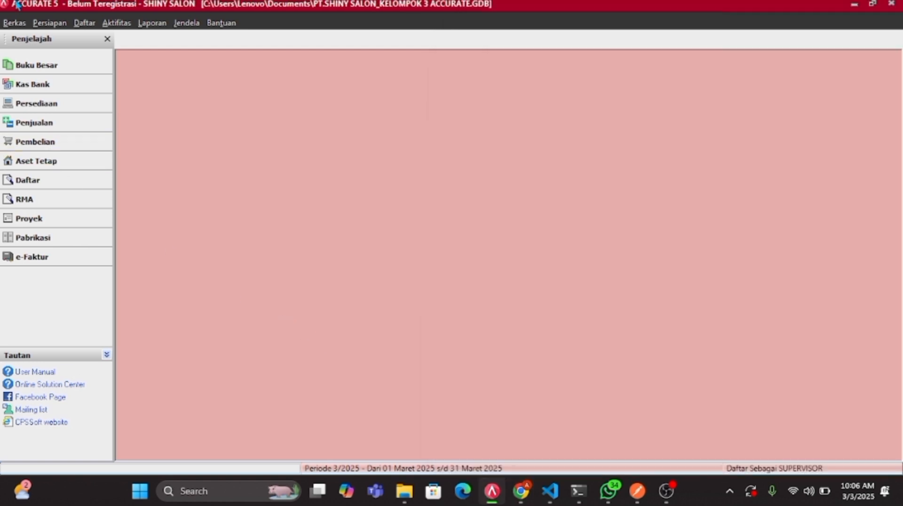
Add a payment term in the Syarat Pembayaran list due in 30 days, with 0 discount days and 0% discount, and refresh the list.
{"action": "left_click", "coordinate": [75, 24]}
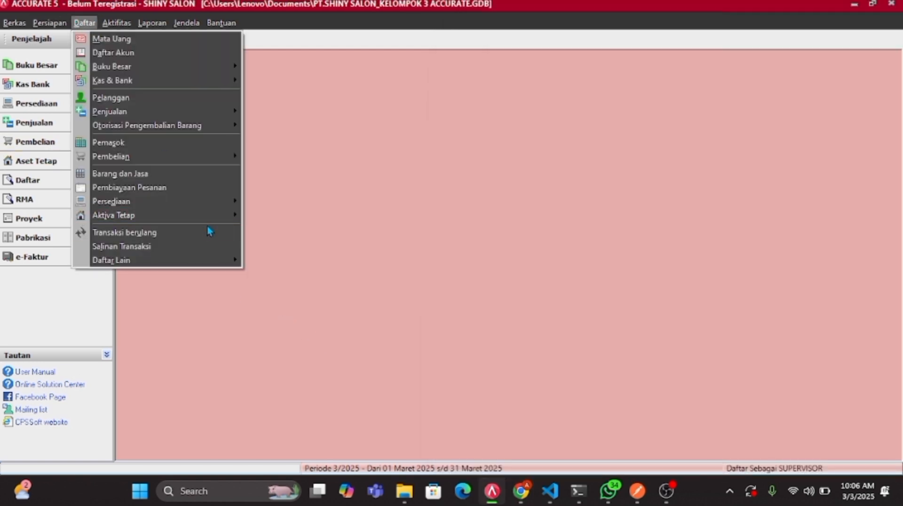
{"action": "mouse_move", "coordinate": [218, 267]}
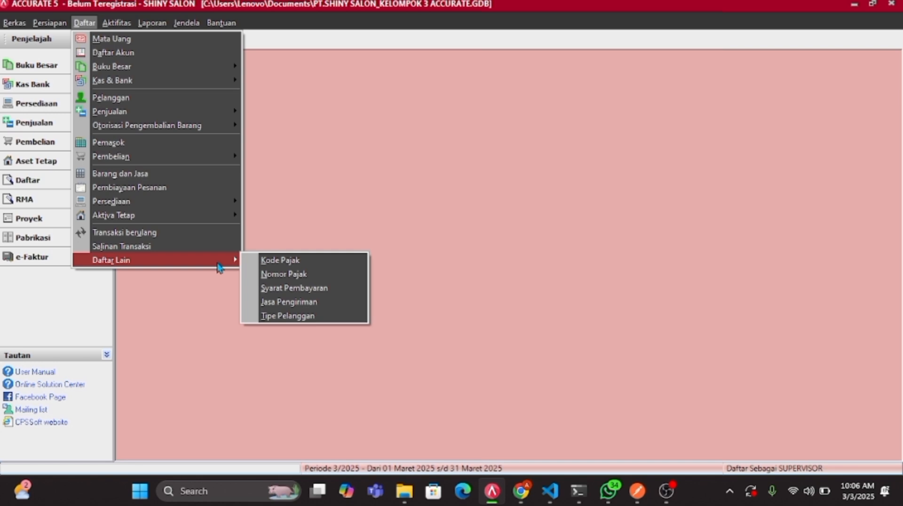
{"action": "left_click", "coordinate": [351, 294]}
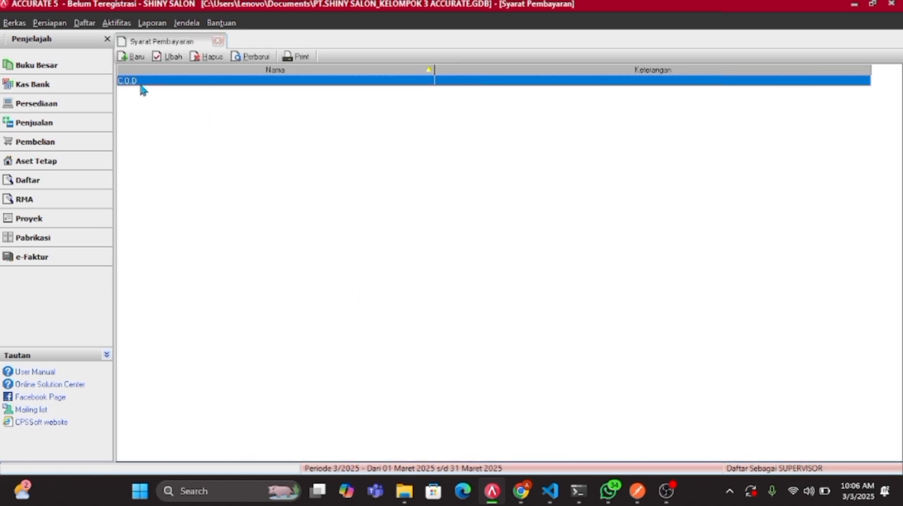
{"action": "left_click", "coordinate": [131, 57]}
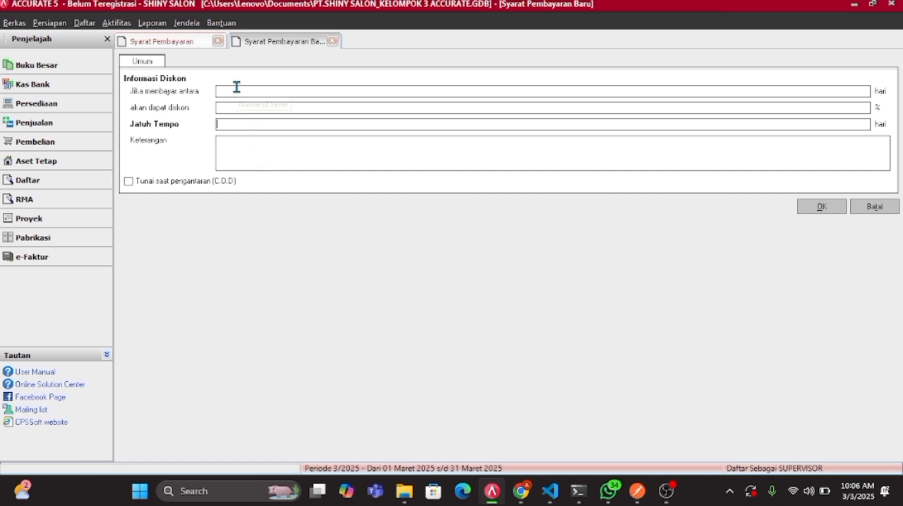
{"action": "left_click", "coordinate": [330, 106]}
{"action": "left_click", "coordinate": [324, 88]}
{"action": "left_click", "coordinate": [805, 209]}
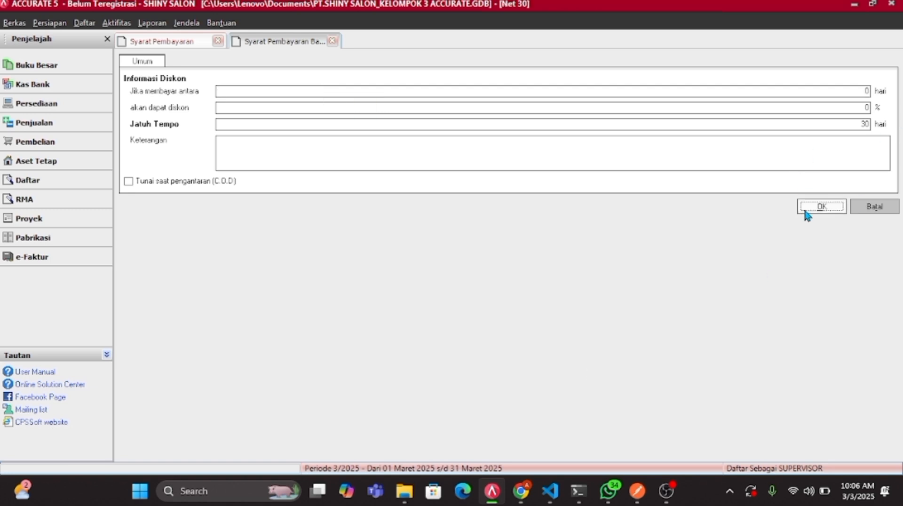
{"action": "left_click", "coordinate": [237, 58]}
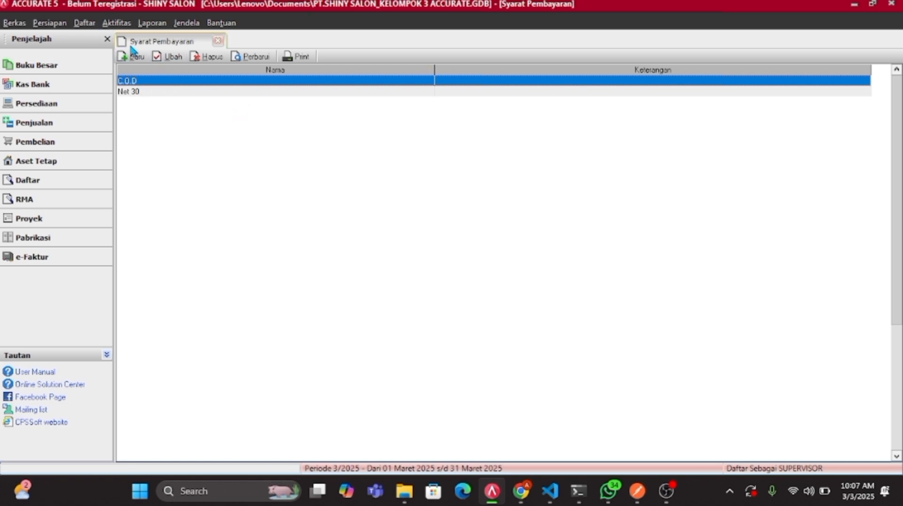
Start a new tax code in the Kode Pajak list named PPN, with a 10% rate and code T.
{"action": "left_click", "coordinate": [88, 24]}
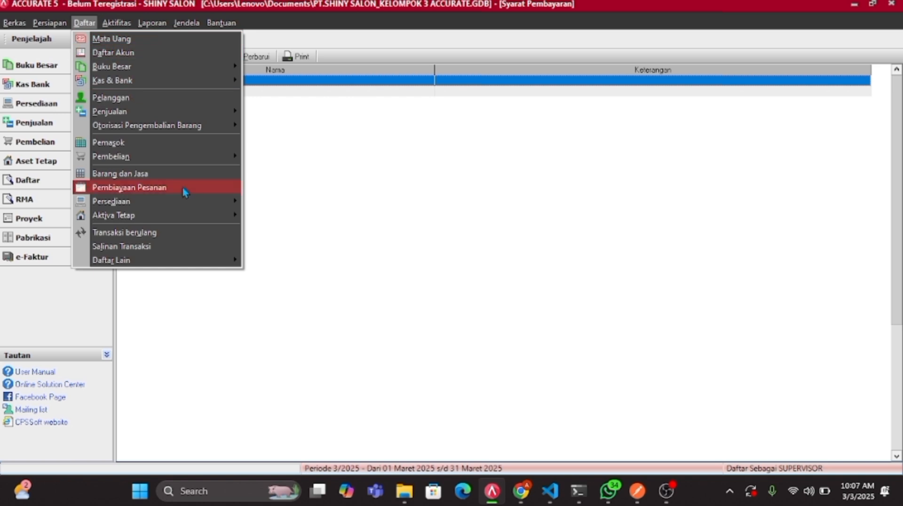
{"action": "mouse_move", "coordinate": [221, 261]}
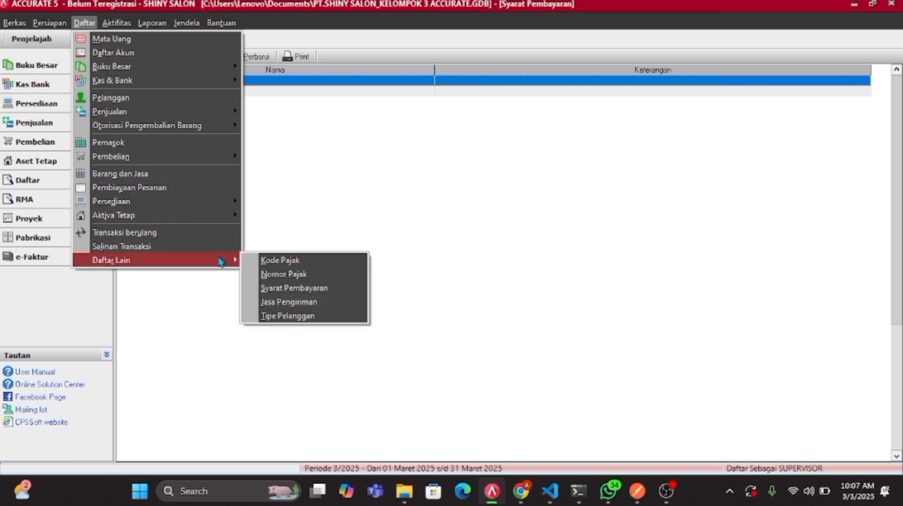
{"action": "left_click", "coordinate": [275, 260]}
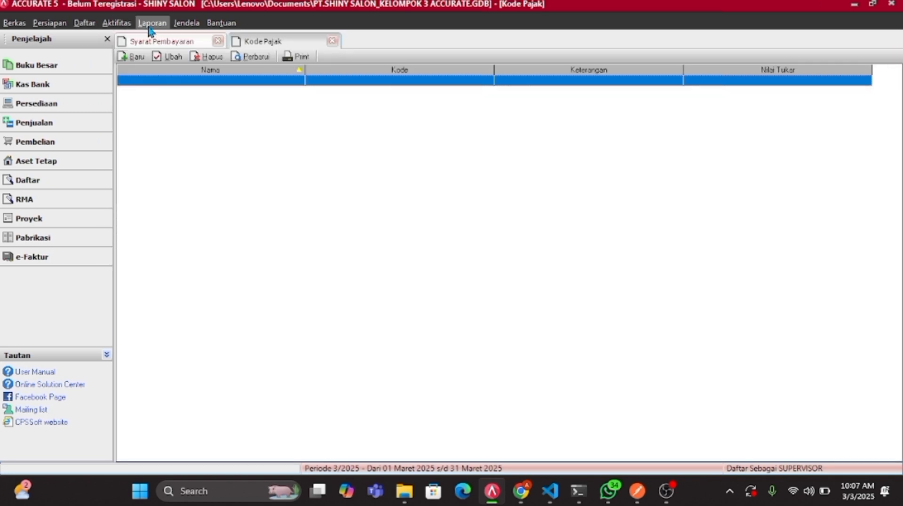
{"action": "left_click", "coordinate": [126, 61]}
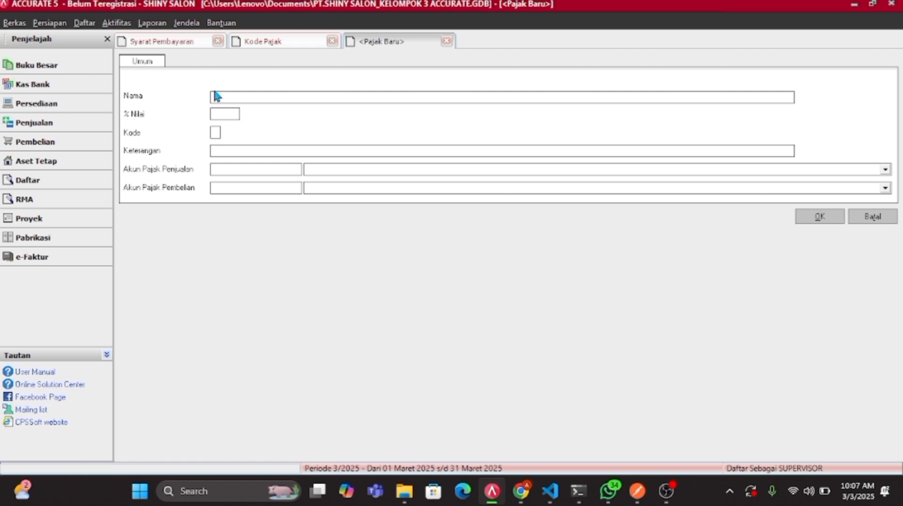
{"action": "key", "text": "Caps_Lock"}
{"action": "type", "text": "PPN"}
{"action": "key", "text": "Tab"}
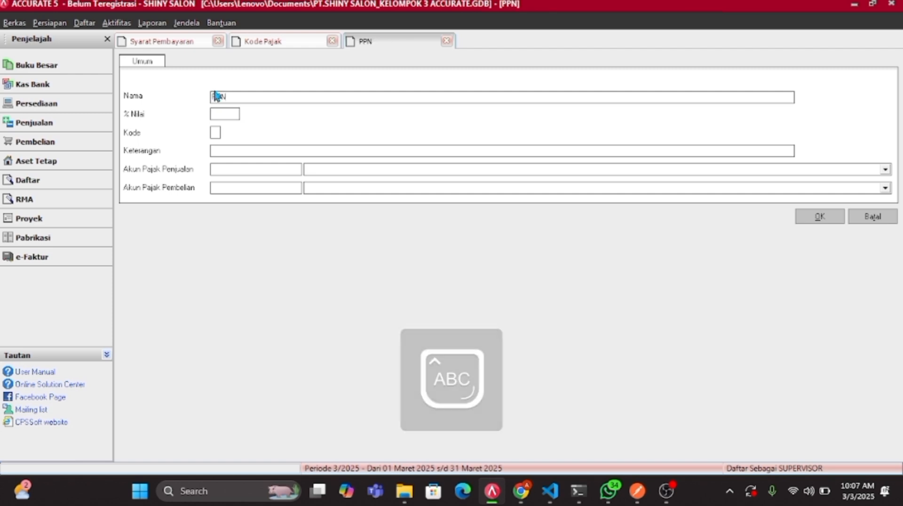
{"action": "type", "text": "10"}
{"action": "key", "text": "Tab"}
{"action": "type", "text": "1"}
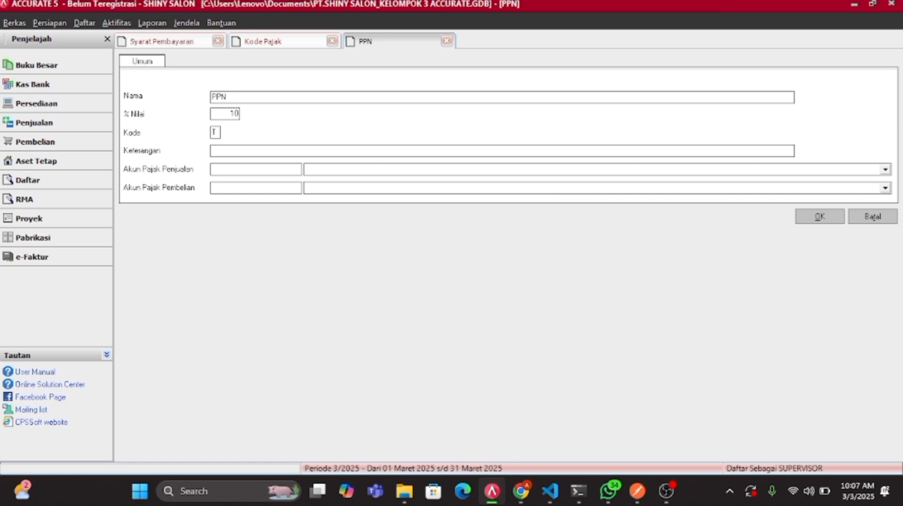
Set the new tax code's description (Keterangan) to Pajak Pertambahan Nilai.
{"action": "key", "text": "Caps_Lock"}
{"action": "type", "text": "Pajak P"}
{"action": "key", "text": "Caps_Lock"}
{"action": "key", "text": "Caps_Lock"}
{"action": "type", "text": "ir"}
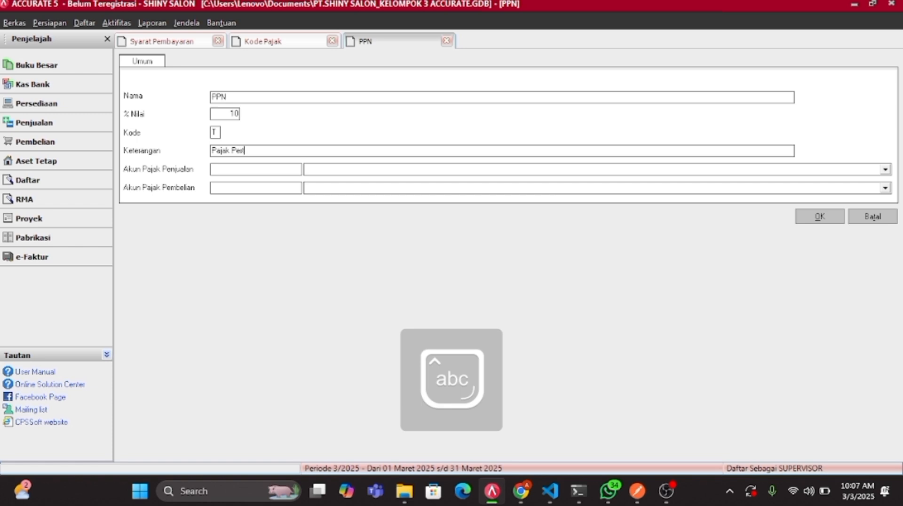
{"action": "type", "text": "tambahan"}
{"action": "key", "text": "Caps_Lock"}
{"action": "type", "text": "N"}
{"action": "key", "text": "Caps_Lock"}
{"action": "type", "text": "ilai"}
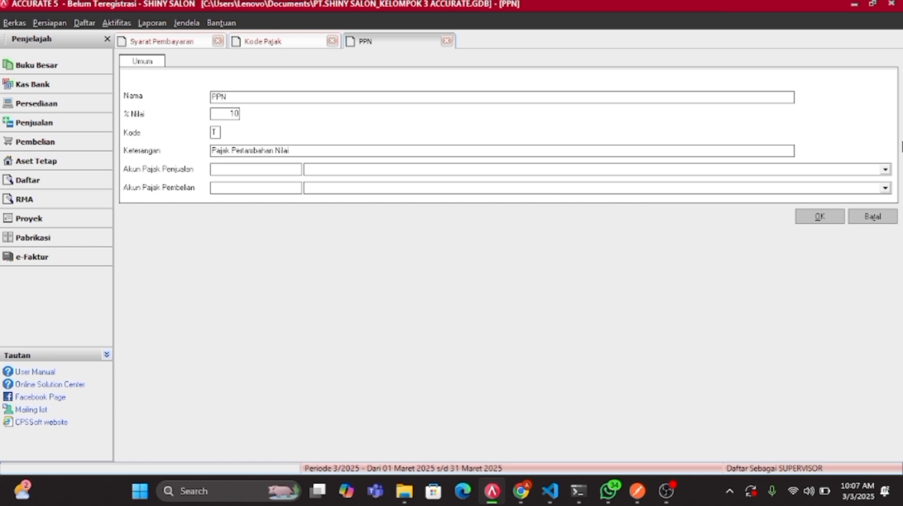
Assign the PPn Keluaran account as the tax code's sales tax account (Akun Pajak Penjualan).
{"action": "left_click", "coordinate": [883, 170]}
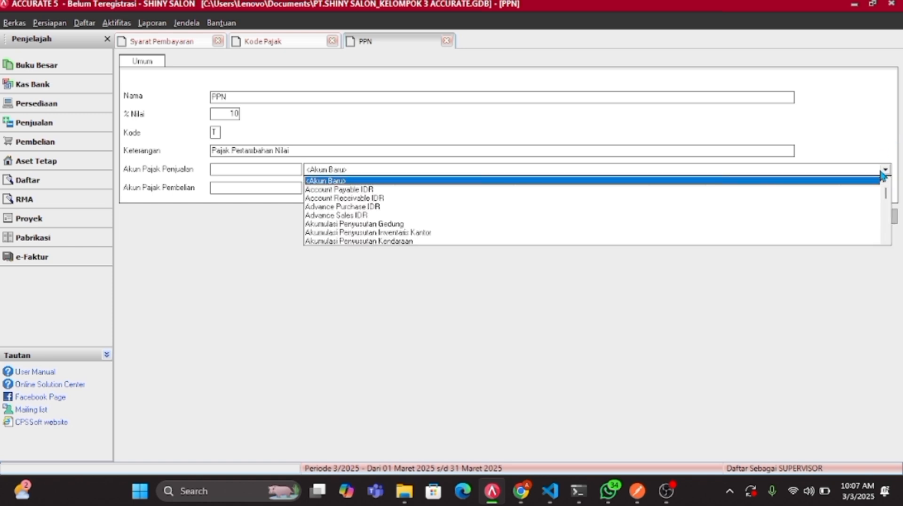
{"action": "type", "text": "PP"}
{"action": "left_click", "coordinate": [702, 242]}
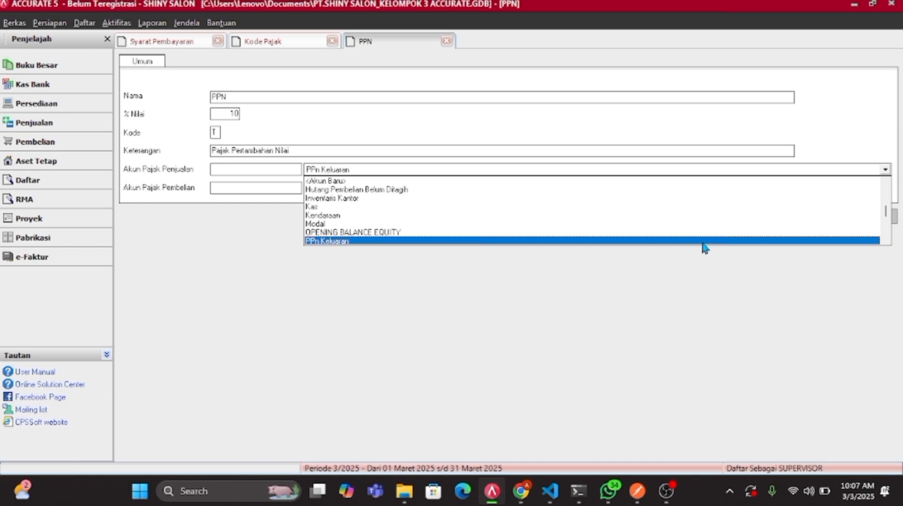
{"action": "left_click", "coordinate": [702, 242]}
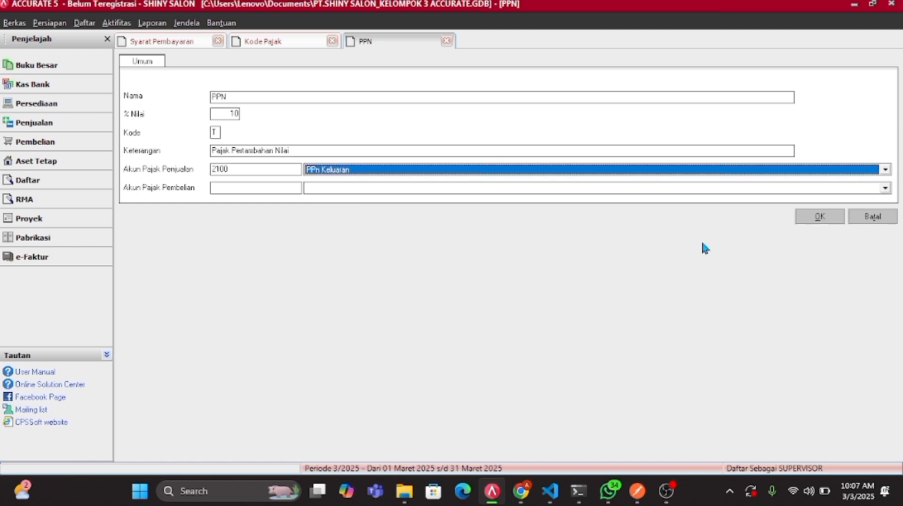
Assign PPn Masukan as the purchase tax account (Akun Pajak Pembelian), save the tax code and refresh the list.
{"action": "left_click", "coordinate": [649, 188]}
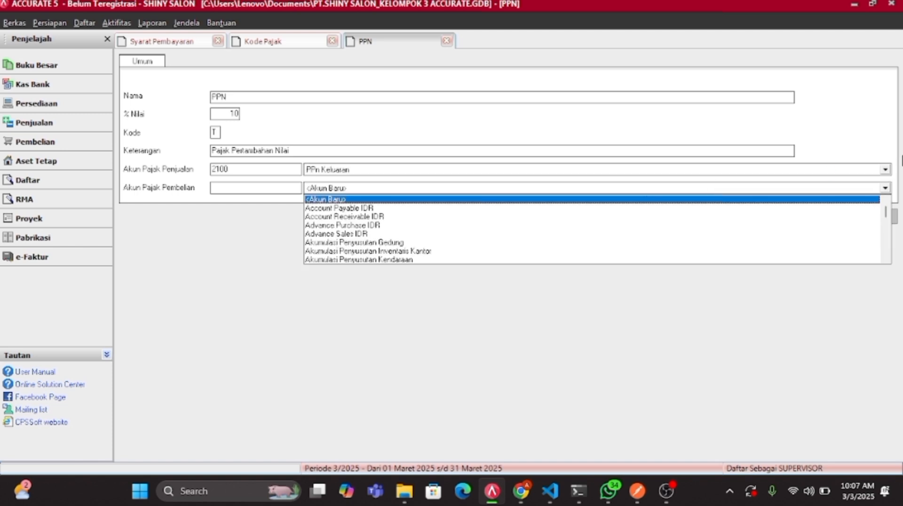
{"action": "type", "text": "PPn Masukan"}
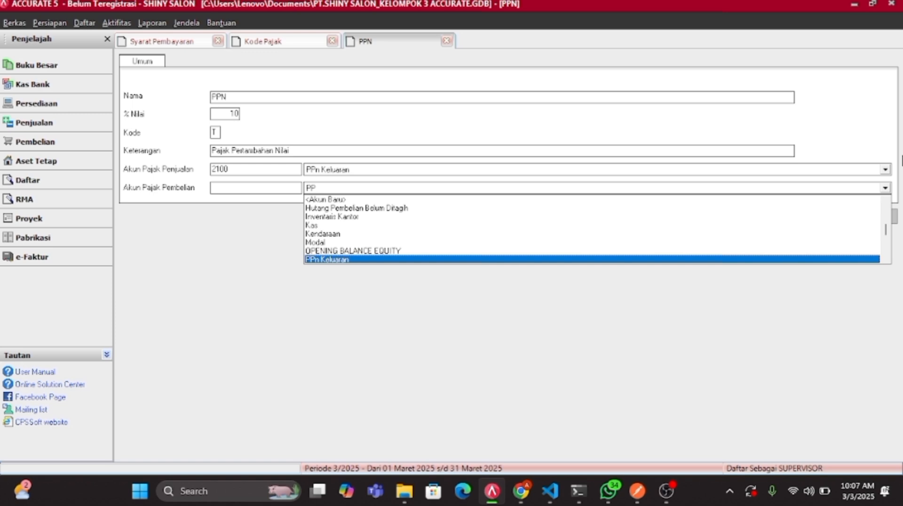
{"action": "left_click", "coordinate": [885, 260]}
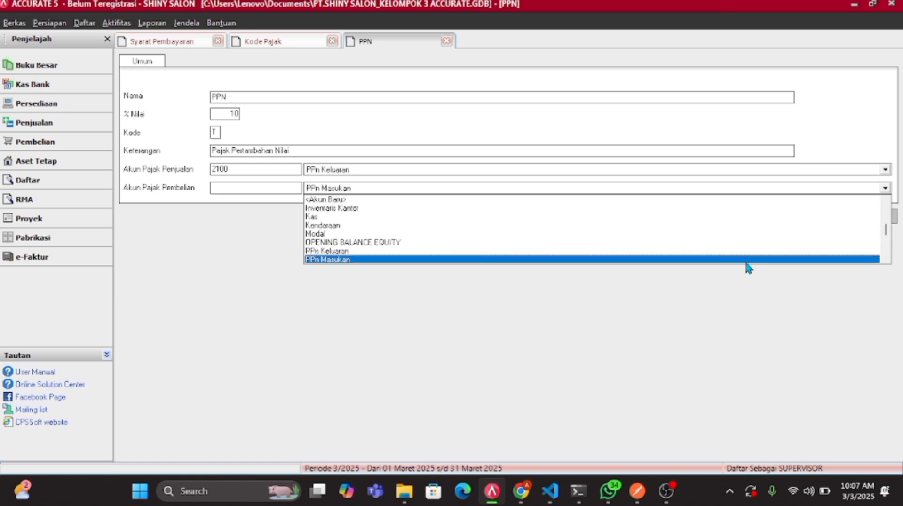
{"action": "left_click", "coordinate": [745, 260]}
{"action": "left_click", "coordinate": [816, 216]}
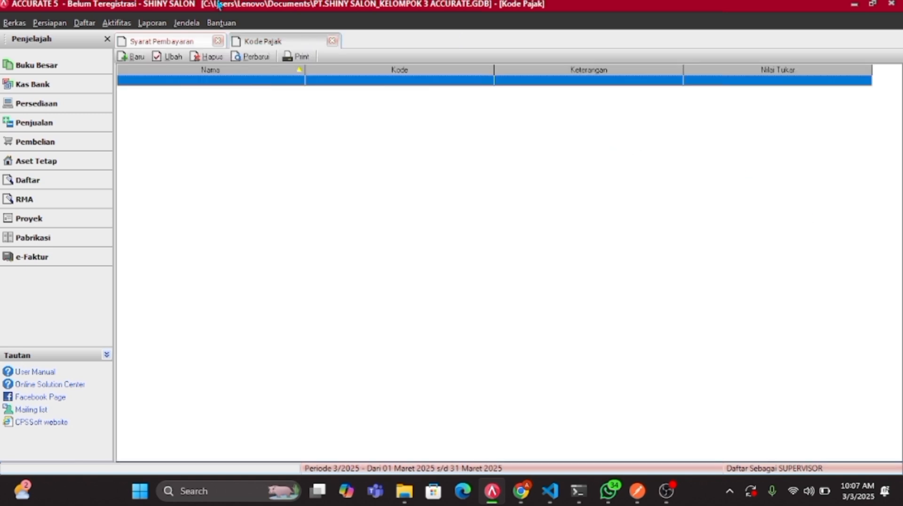
{"action": "left_click", "coordinate": [234, 60]}
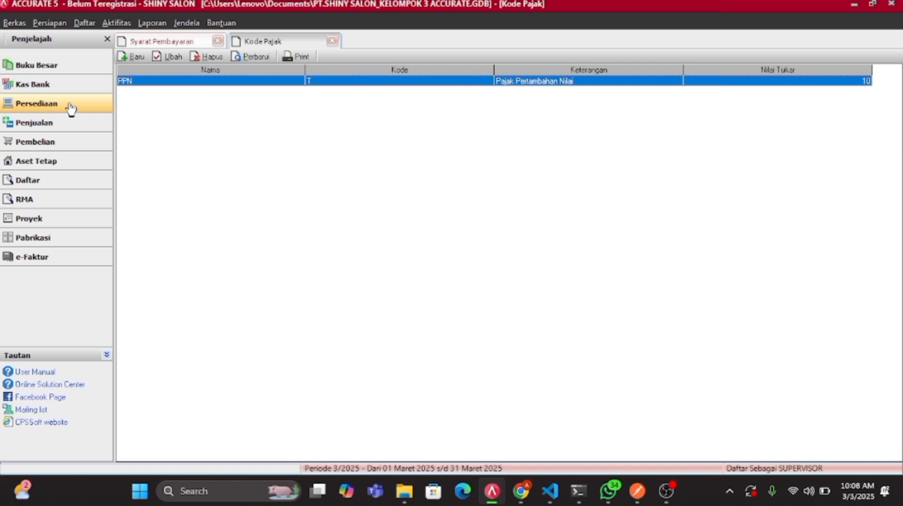
In the customer list (Pelanggan), set Pajak 1 of Pelanggan Umum to Pajak Pertambahan Nilai and save the record.
{"action": "left_click", "coordinate": [85, 22]}
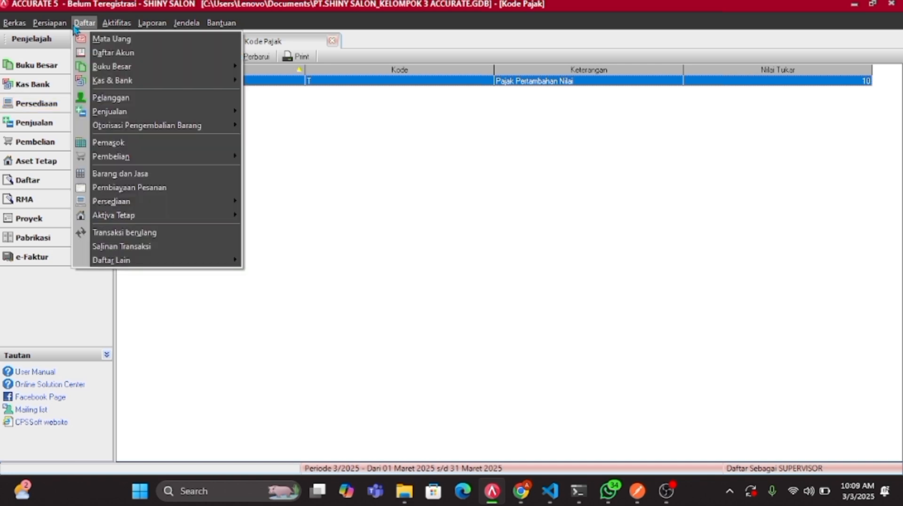
{"action": "left_click", "coordinate": [111, 99]}
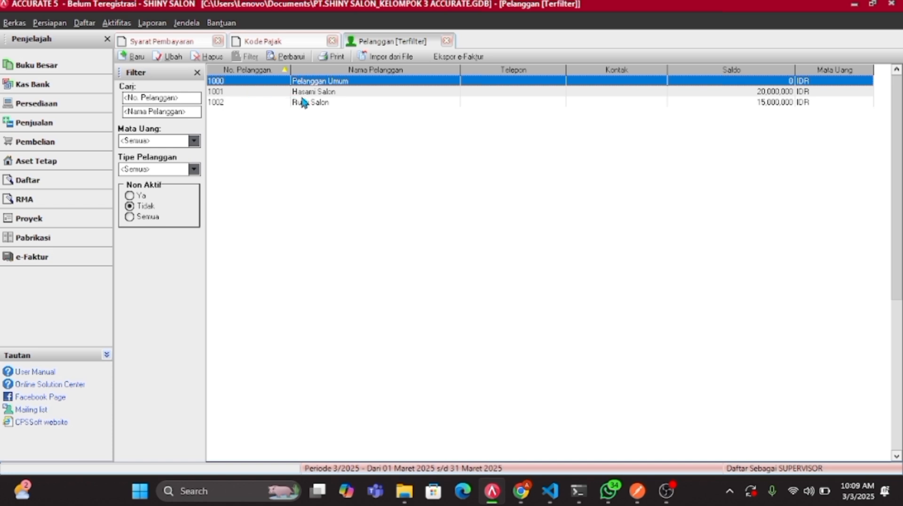
{"action": "double_click", "coordinate": [324, 82]}
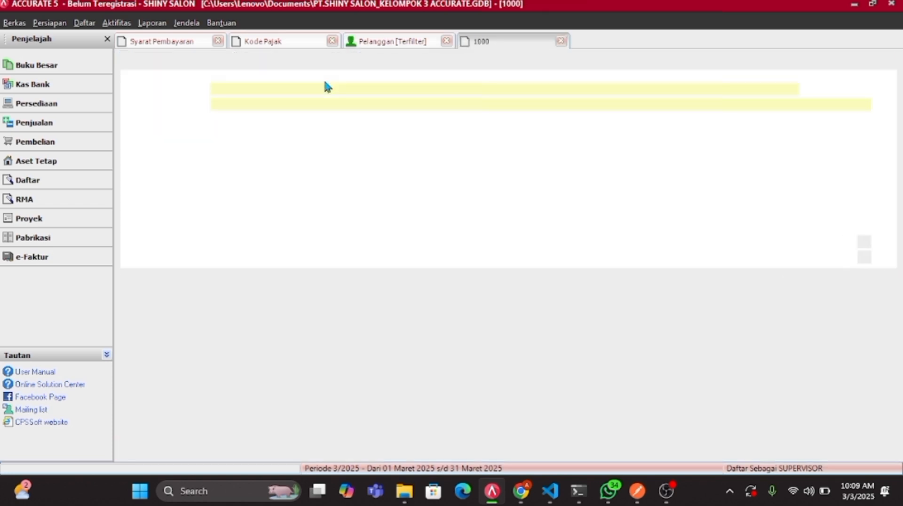
{"action": "left_click", "coordinate": [237, 66]}
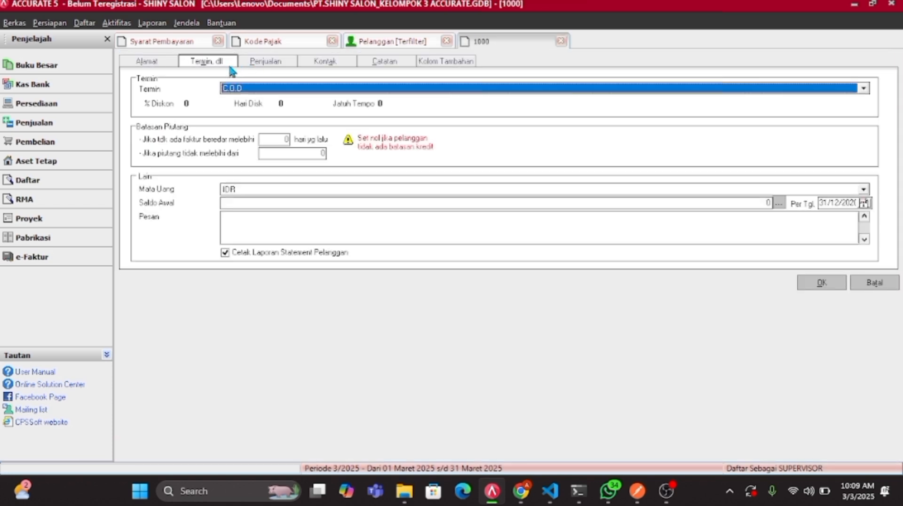
{"action": "left_click", "coordinate": [266, 61]}
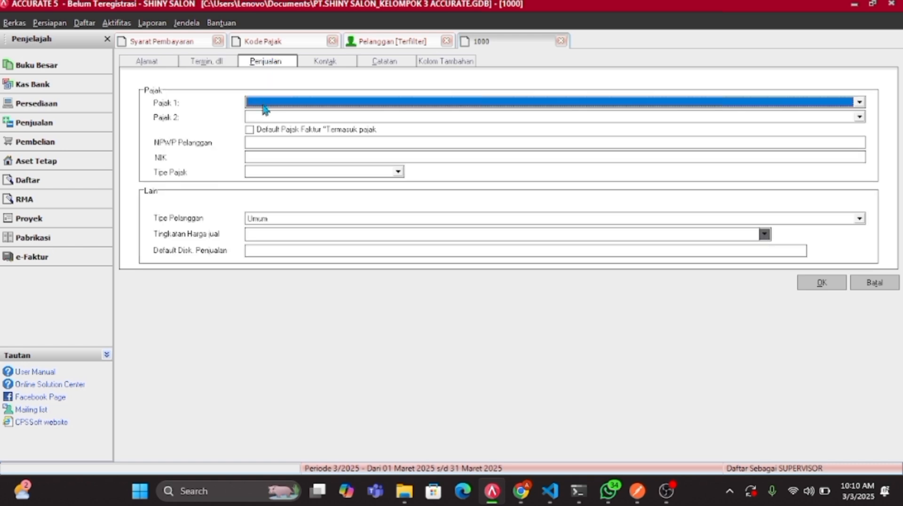
{"action": "left_click", "coordinate": [264, 103]}
{"action": "left_click", "coordinate": [261, 124]}
{"action": "left_click", "coordinate": [828, 283]}
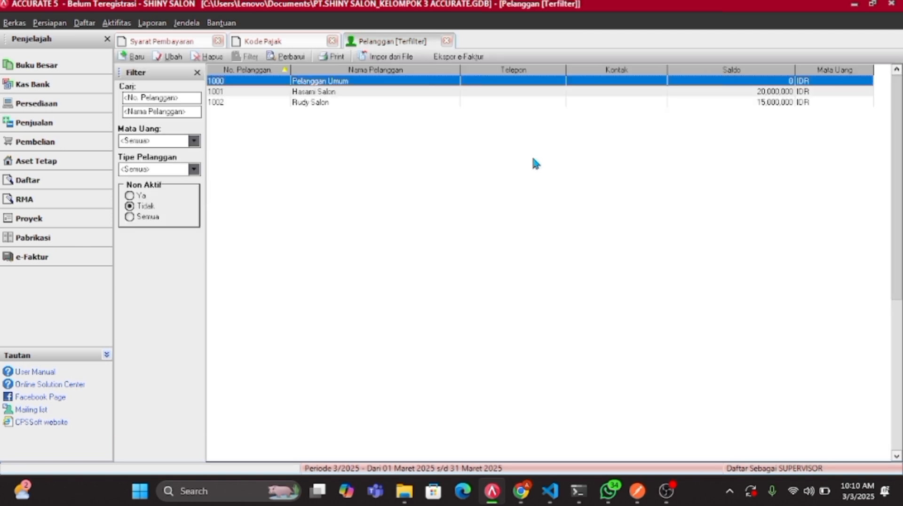
For customer Hasami Salon, set the payment term to Net 30 and Pajak 1 to Pajak Pertambahan Nilai, and save the record.
{"action": "double_click", "coordinate": [356, 91]}
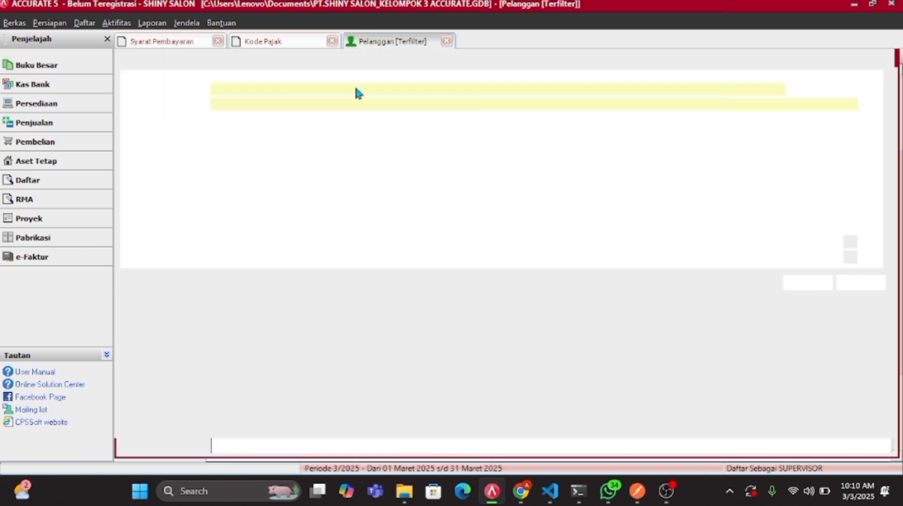
{"action": "left_click", "coordinate": [228, 62]}
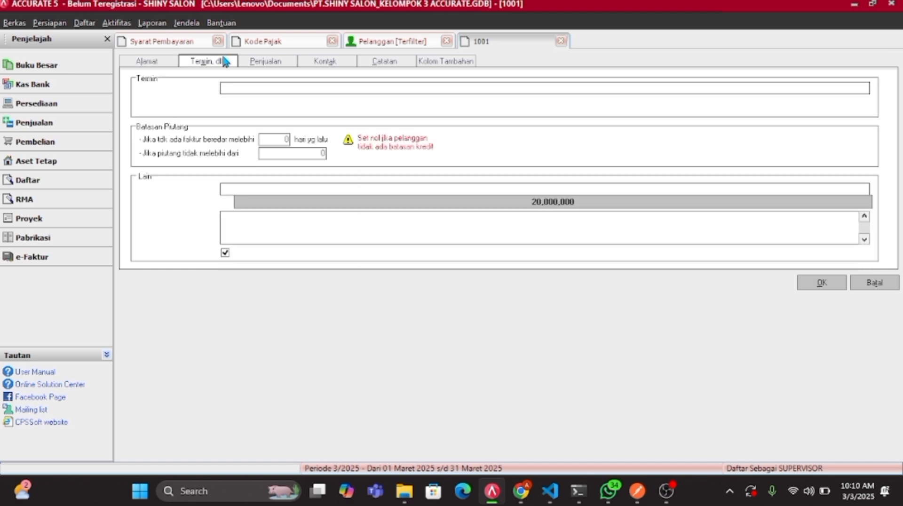
{"action": "left_click", "coordinate": [241, 90]}
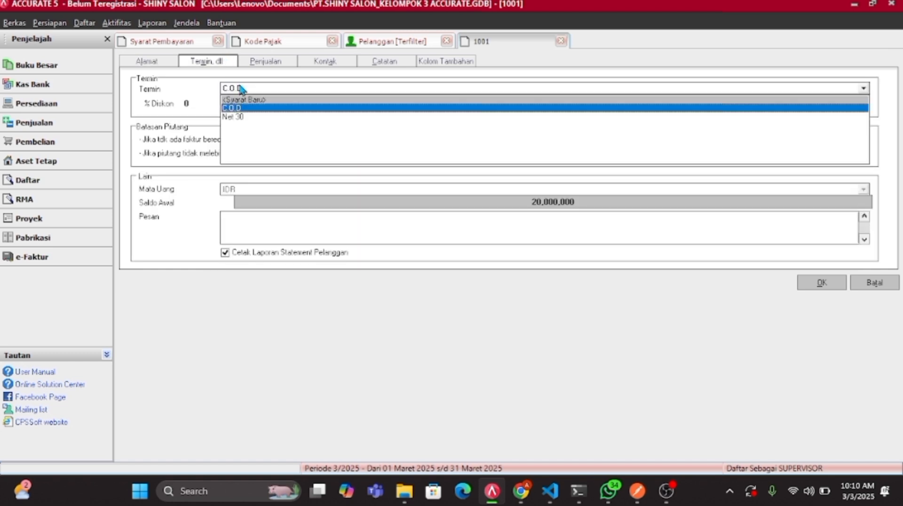
{"action": "left_click", "coordinate": [240, 117]}
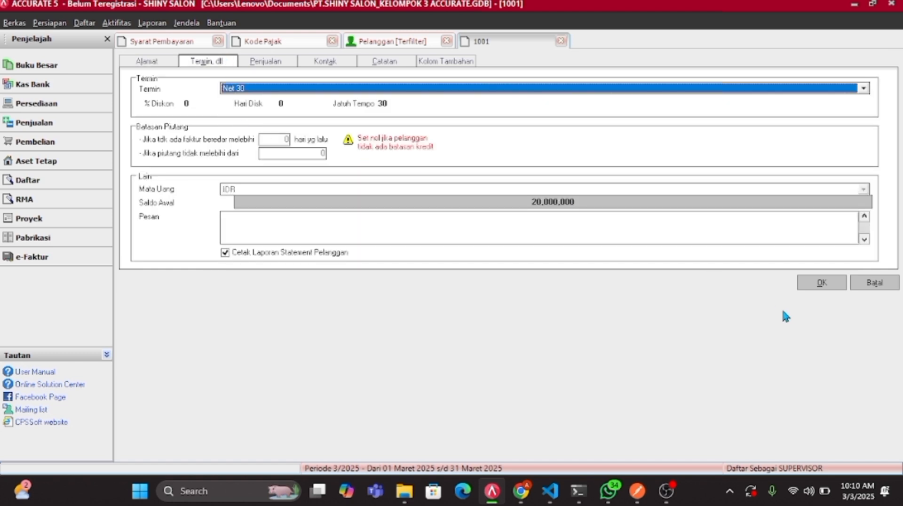
{"action": "left_click", "coordinate": [272, 63]}
{"action": "left_click", "coordinate": [276, 103]}
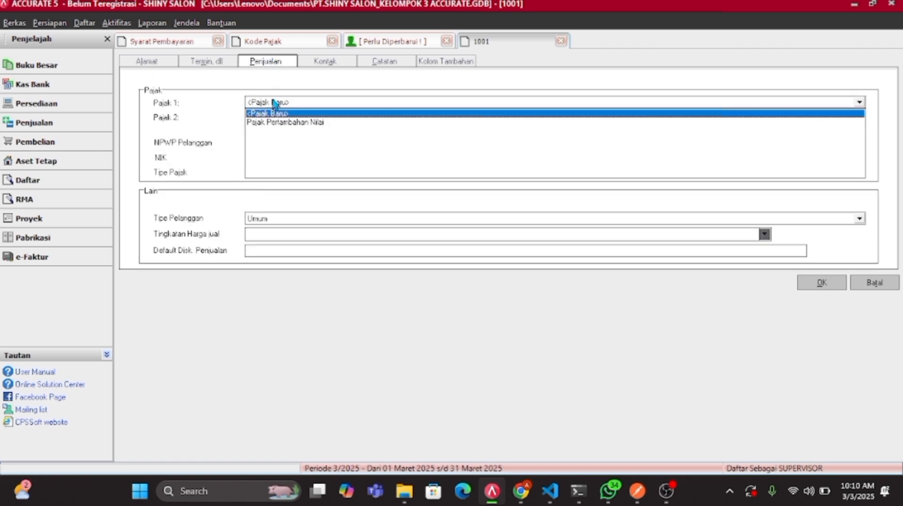
{"action": "left_click", "coordinate": [274, 123]}
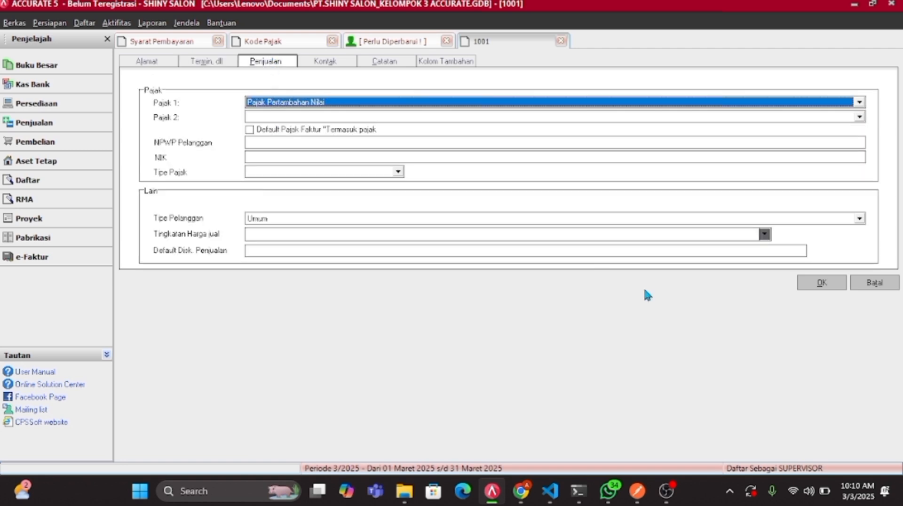
{"action": "left_click", "coordinate": [810, 285]}
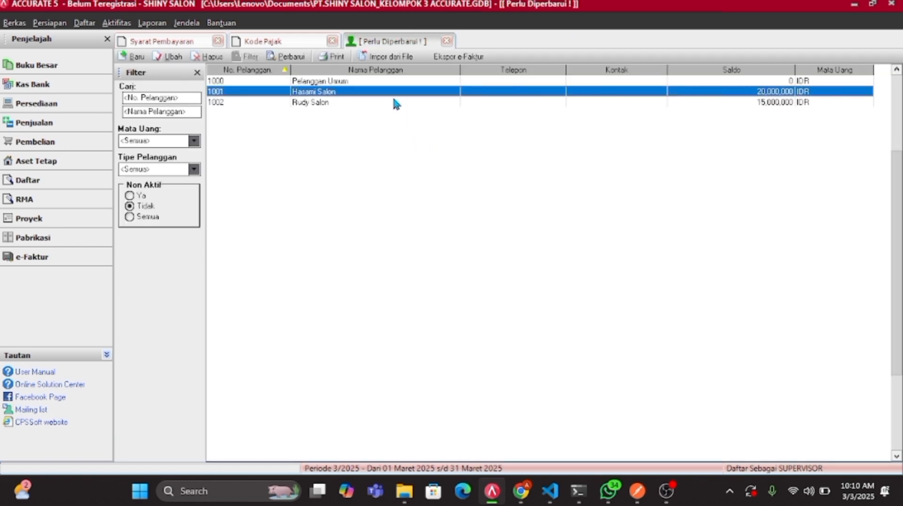
For customer Rudy Salon, set the payment term to Net 30 and Pajak 1 to Pajak Pertambahan Nilai, save, and refresh the list.
{"action": "double_click", "coordinate": [394, 101]}
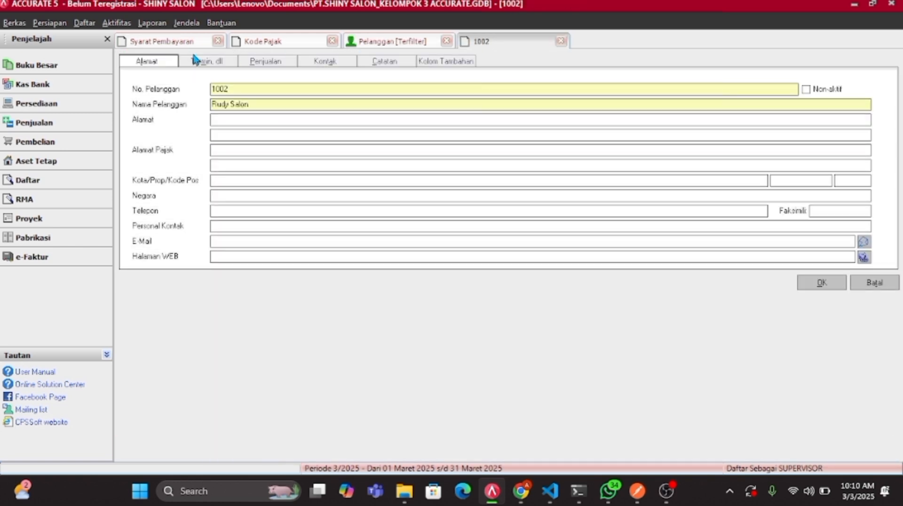
{"action": "left_click", "coordinate": [195, 59]}
{"action": "left_click", "coordinate": [255, 89]}
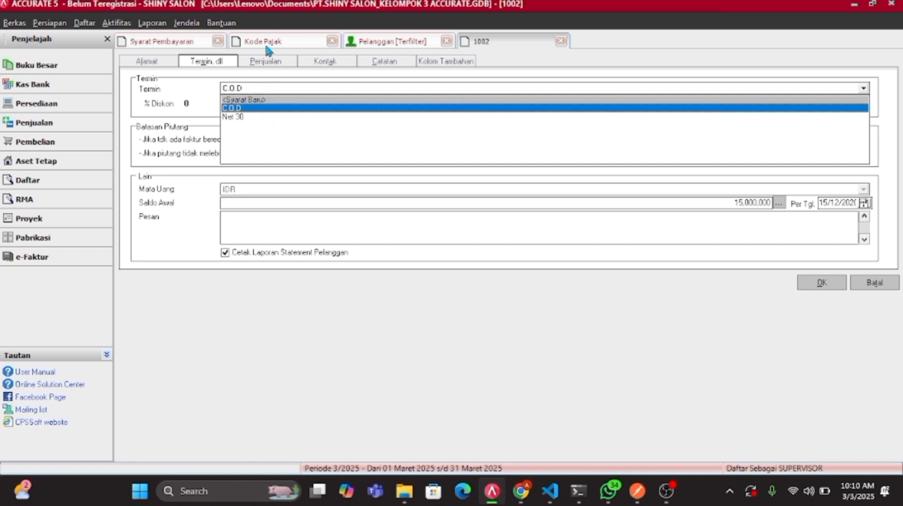
{"action": "left_click", "coordinate": [248, 108]}
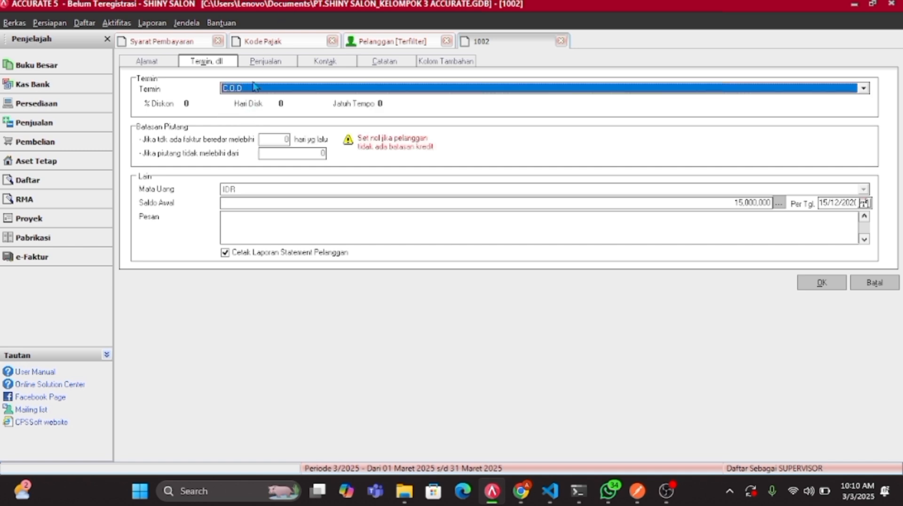
{"action": "left_click", "coordinate": [252, 89]}
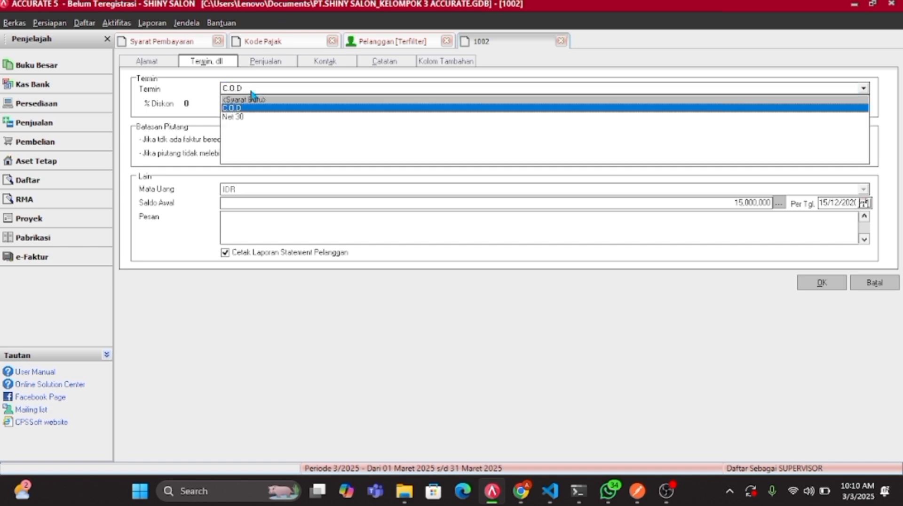
{"action": "left_click", "coordinate": [239, 117]}
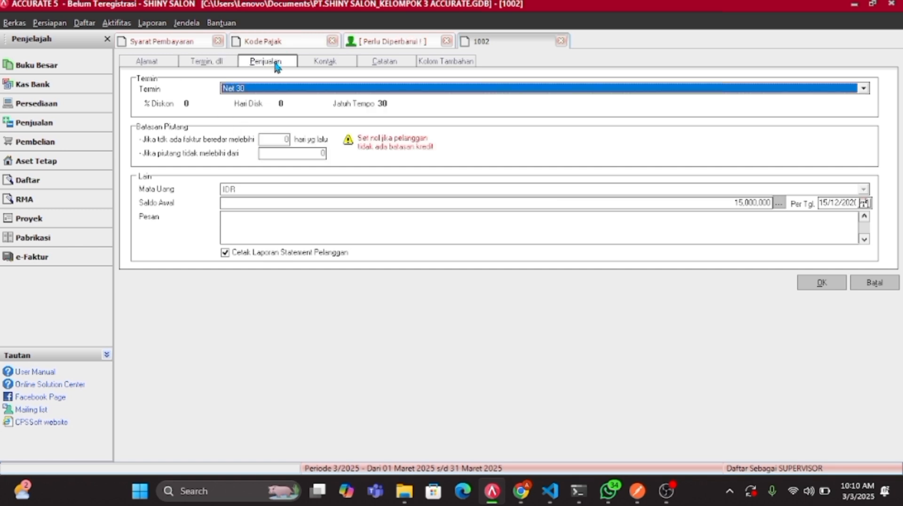
{"action": "left_click", "coordinate": [277, 63]}
{"action": "left_click", "coordinate": [276, 103]}
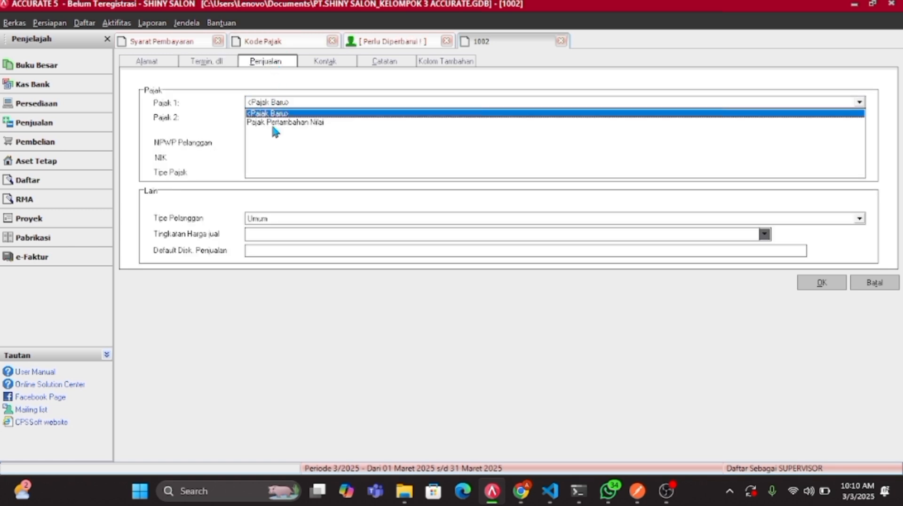
{"action": "left_click", "coordinate": [282, 123]}
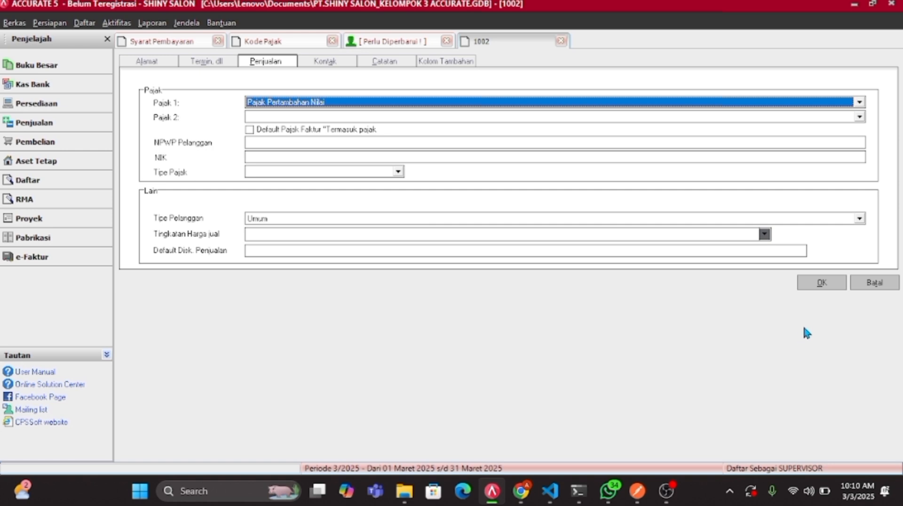
{"action": "left_click", "coordinate": [826, 284]}
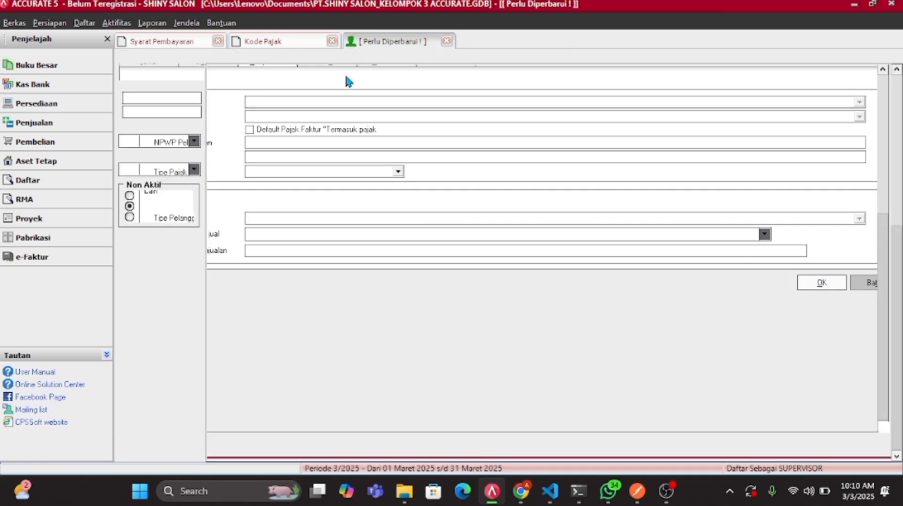
{"action": "left_click", "coordinate": [285, 56]}
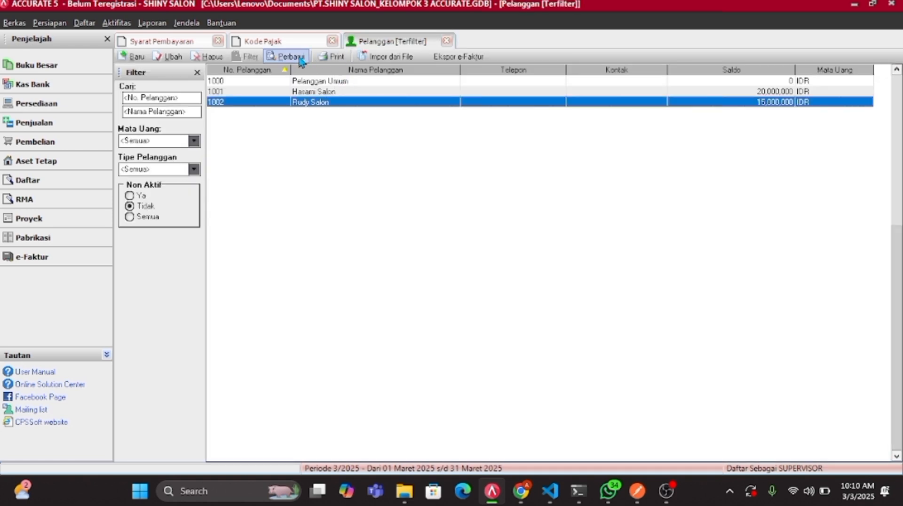
In the supplier list (Pemasok), set Pajak 1 of Pemasok Umum to Pajak Pertambahan Nilai and save the record.
{"action": "left_click", "coordinate": [84, 22]}
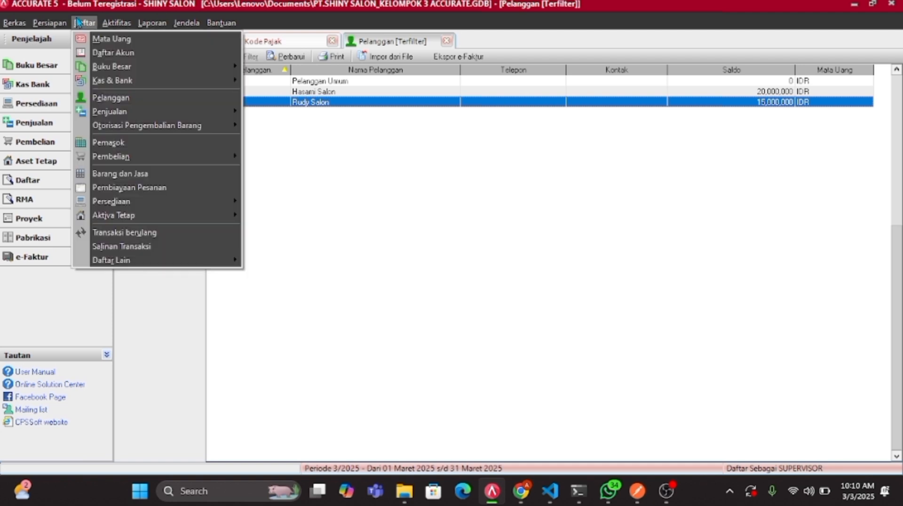
{"action": "left_click", "coordinate": [154, 148]}
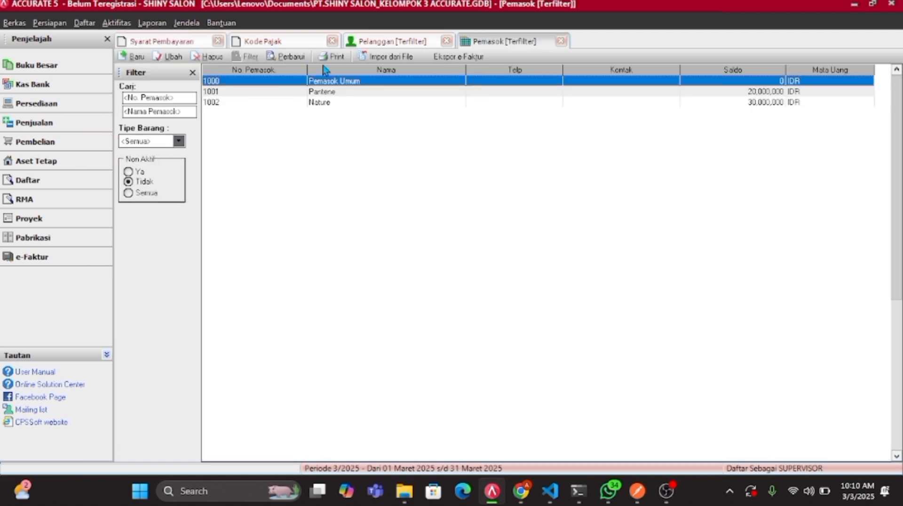
{"action": "double_click", "coordinate": [326, 82]}
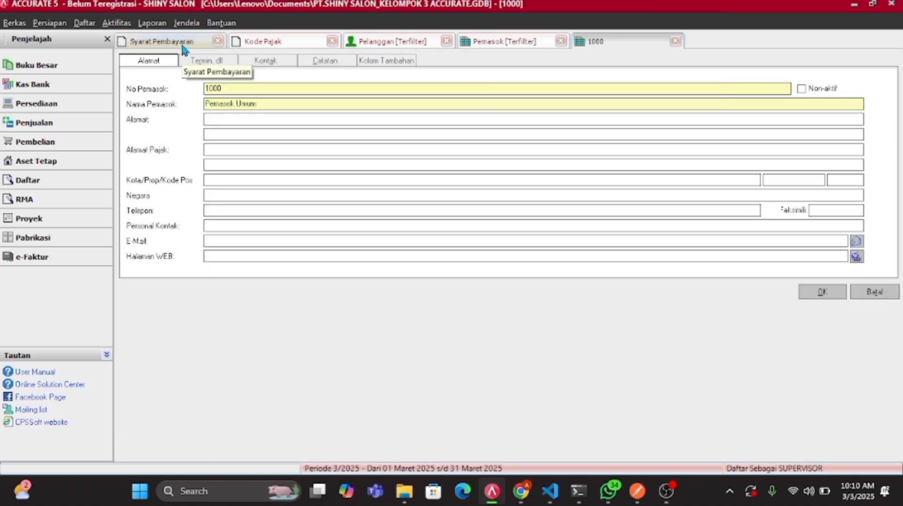
{"action": "left_click", "coordinate": [209, 67]}
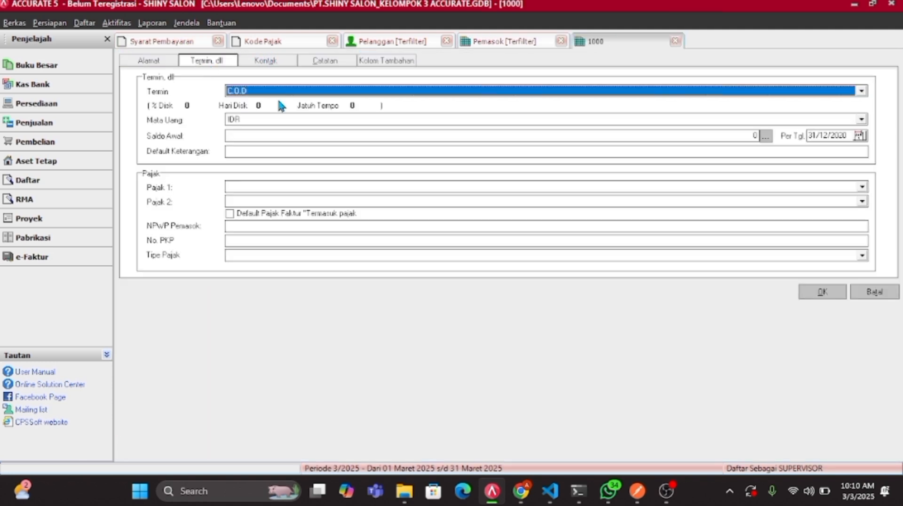
{"action": "left_click", "coordinate": [260, 60]}
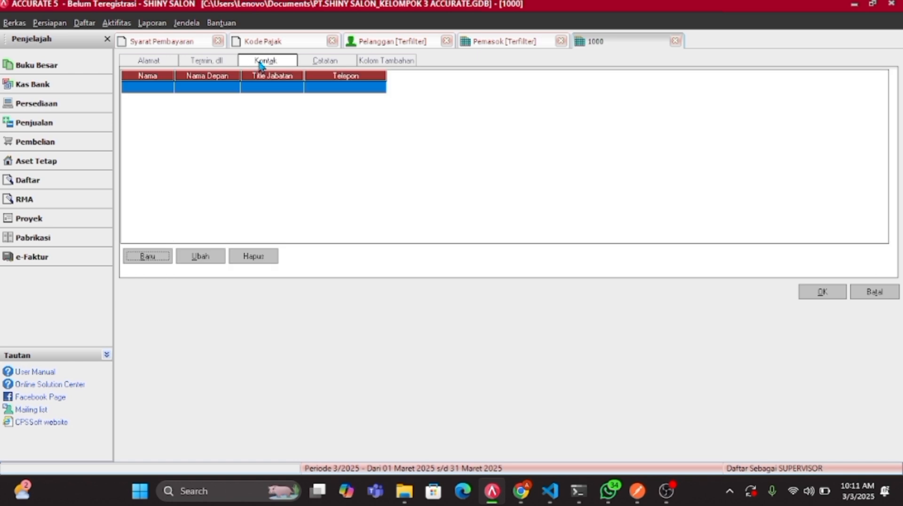
{"action": "left_click", "coordinate": [214, 61]}
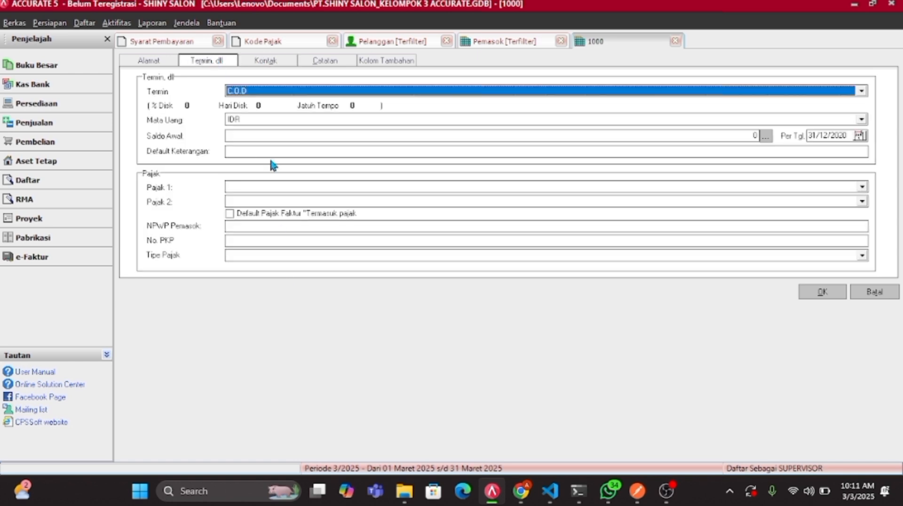
{"action": "left_click", "coordinate": [271, 187]}
{"action": "left_click", "coordinate": [274, 208]}
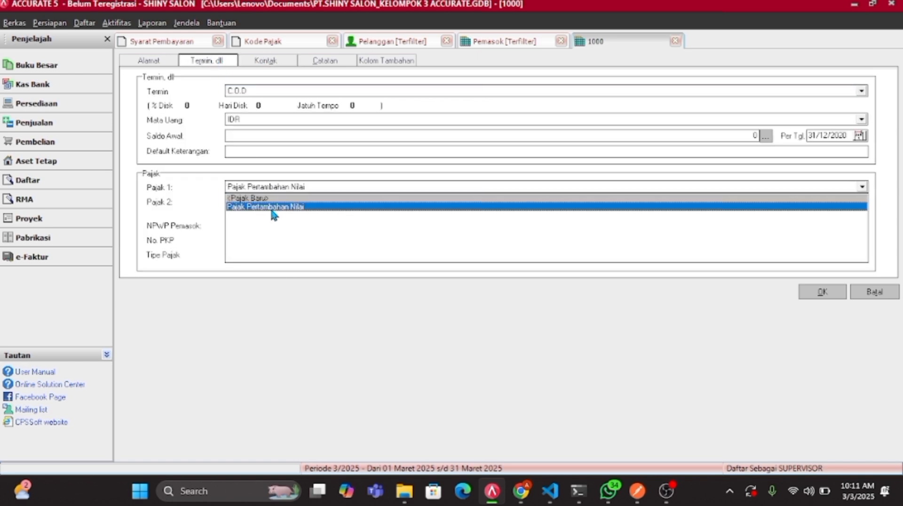
{"action": "left_click", "coordinate": [821, 294]}
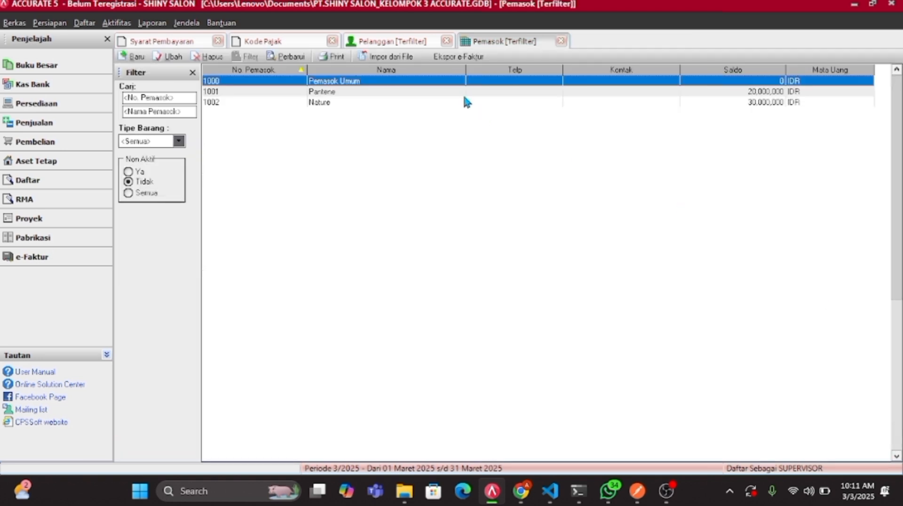
For supplier Pantene, set Pajak 1 to Pajak Pertambahan Nilai and save the record.
{"action": "double_click", "coordinate": [463, 92]}
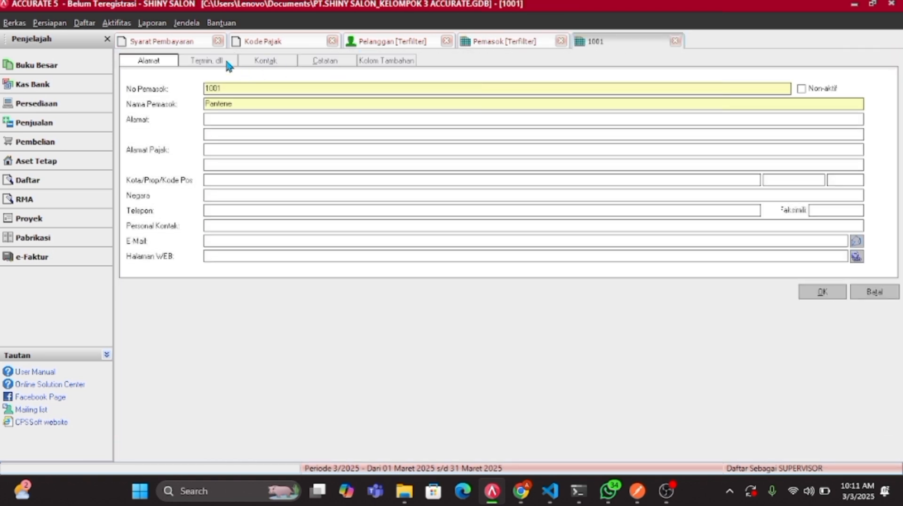
{"action": "left_click", "coordinate": [228, 64]}
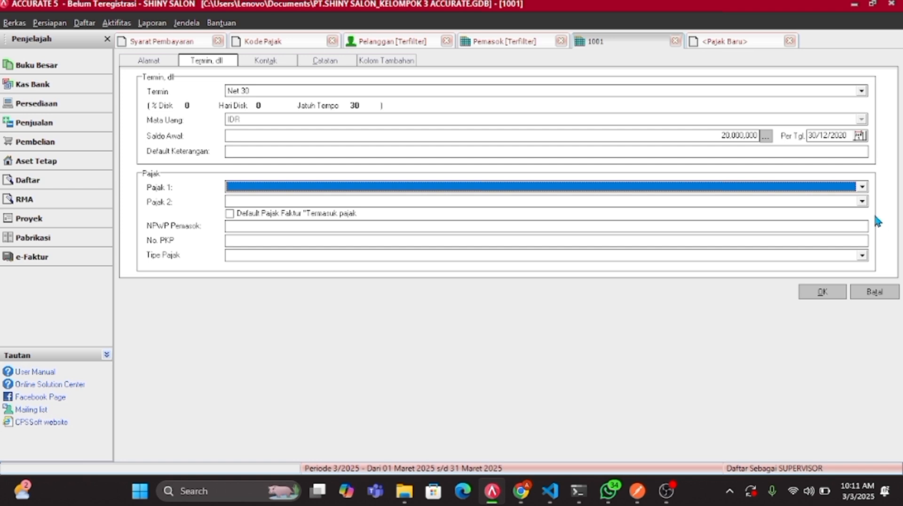
{"action": "left_click", "coordinate": [864, 188]}
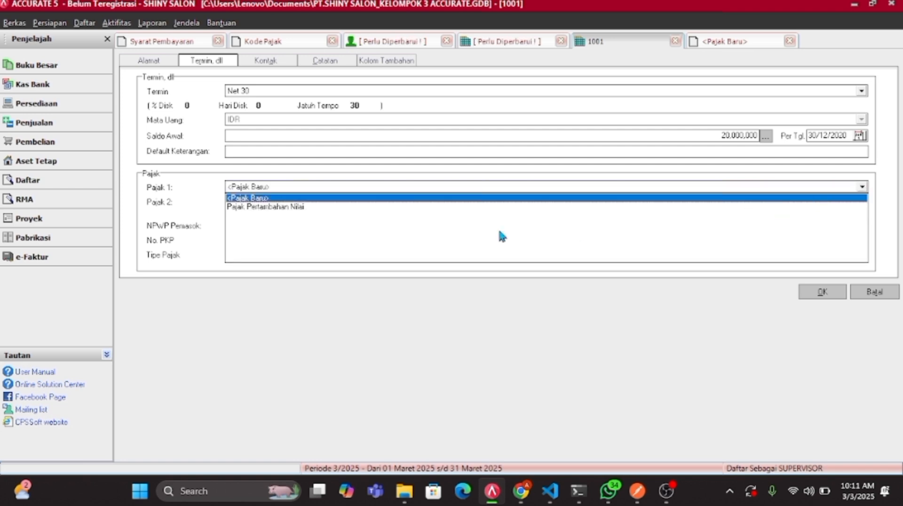
{"action": "left_click", "coordinate": [277, 208]}
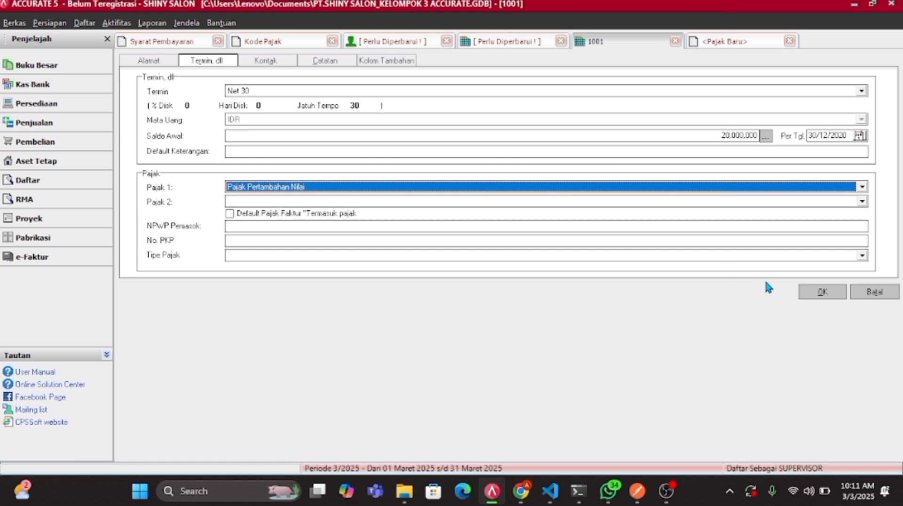
{"action": "left_click", "coordinate": [816, 292]}
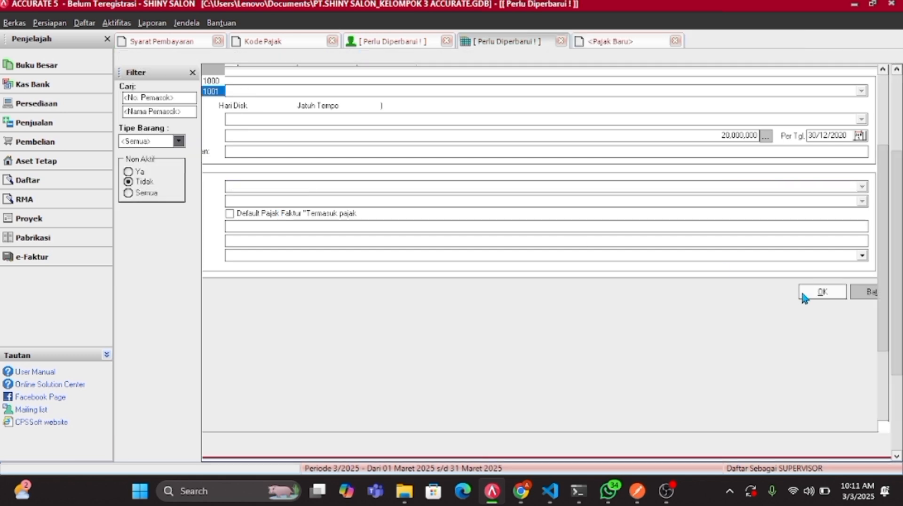
For supplier Nature, set the payment term to Net 30 and Pajak 1 to Pajak Pertambahan Nilai, and save the record.
{"action": "double_click", "coordinate": [460, 101]}
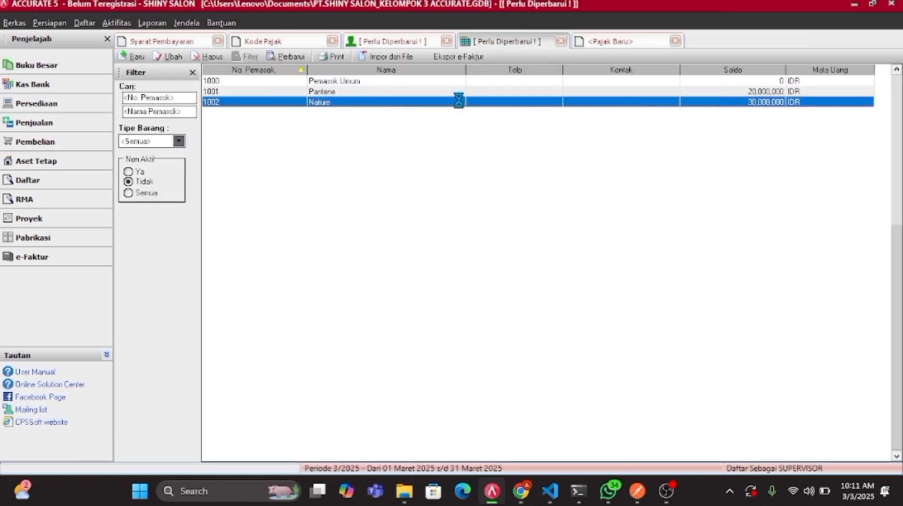
{"action": "left_click", "coordinate": [231, 63]}
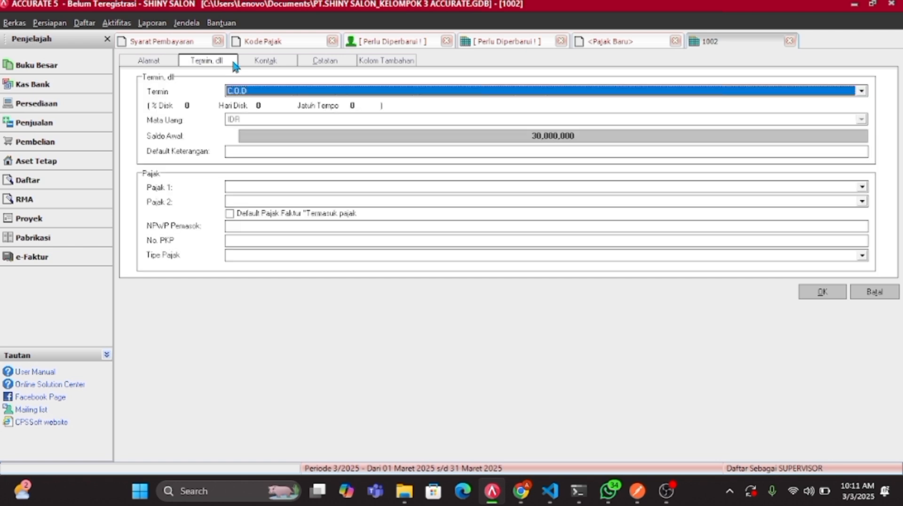
{"action": "left_click", "coordinate": [244, 93]}
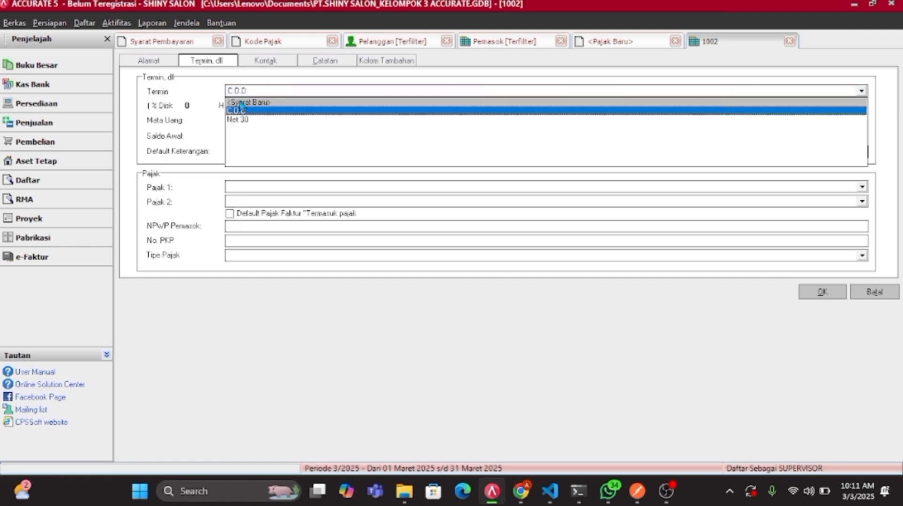
{"action": "left_click", "coordinate": [235, 122]}
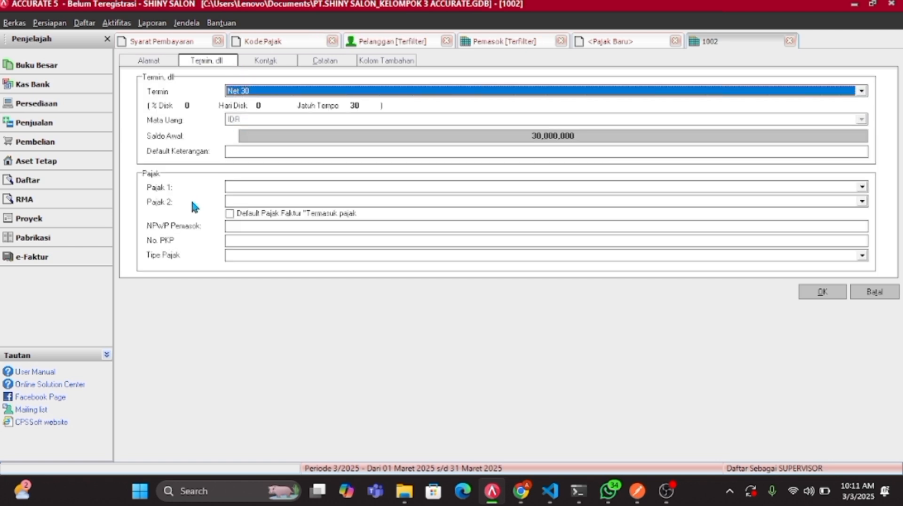
{"action": "left_click", "coordinate": [272, 187]}
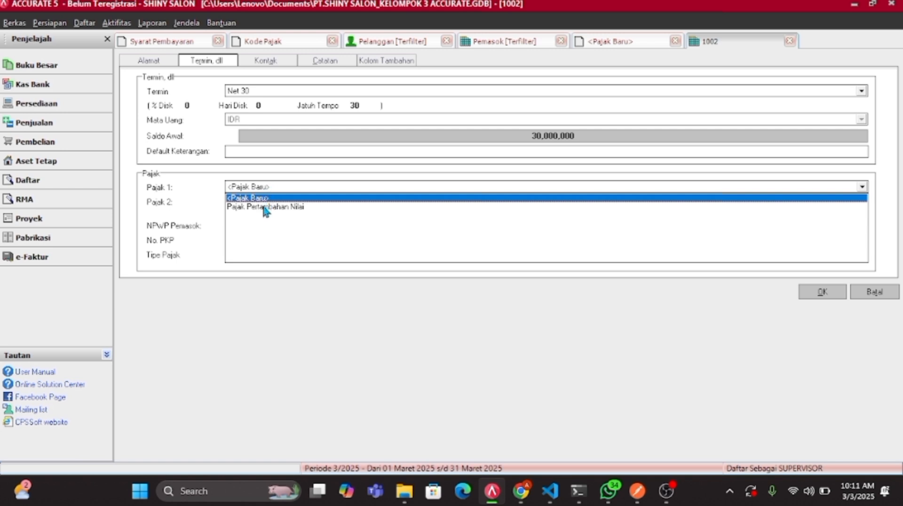
{"action": "left_click", "coordinate": [266, 207]}
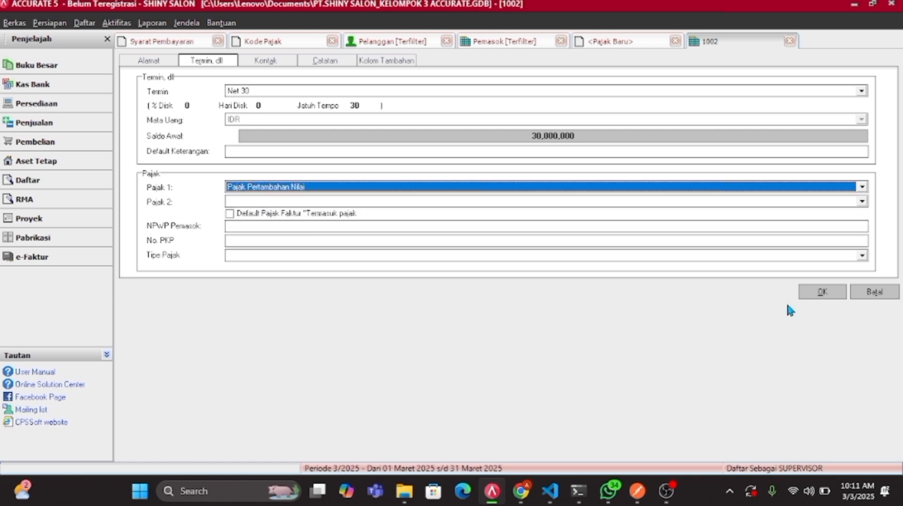
{"action": "left_click", "coordinate": [819, 292]}
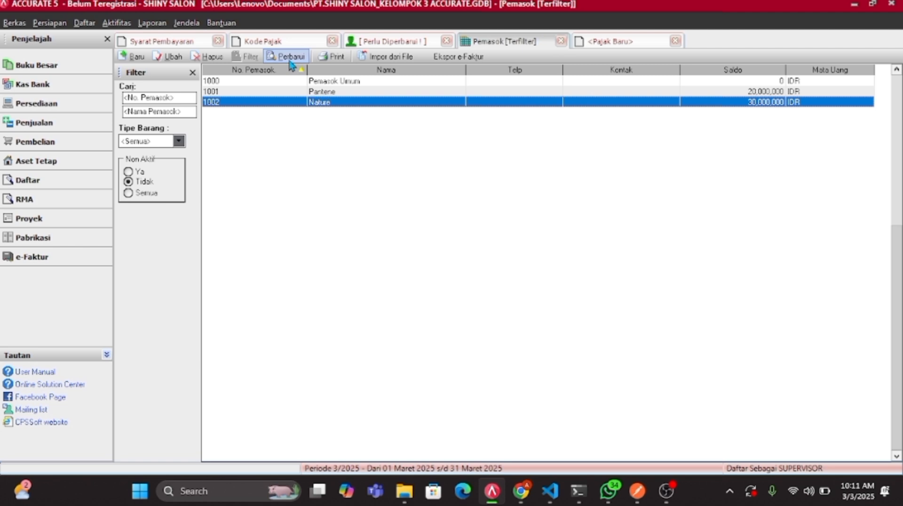
In the goods and services list (Barang dan Jasa), enter sales tax code G for item B-01 Cream Creambath and save it.
{"action": "left_click", "coordinate": [84, 23]}
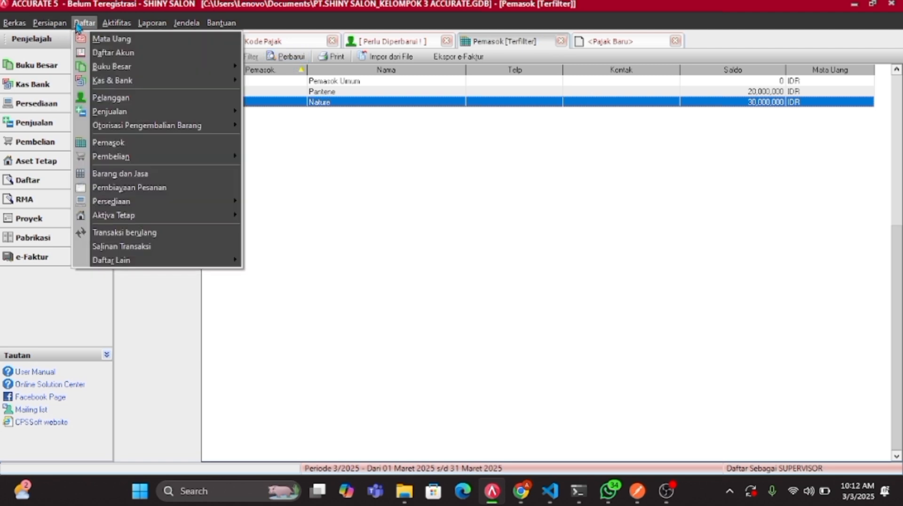
{"action": "left_click", "coordinate": [168, 175]}
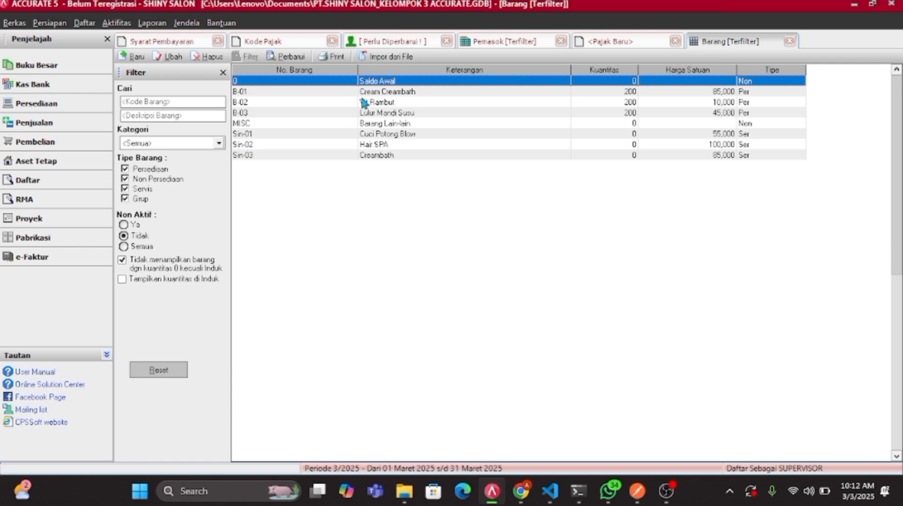
{"action": "double_click", "coordinate": [364, 92]}
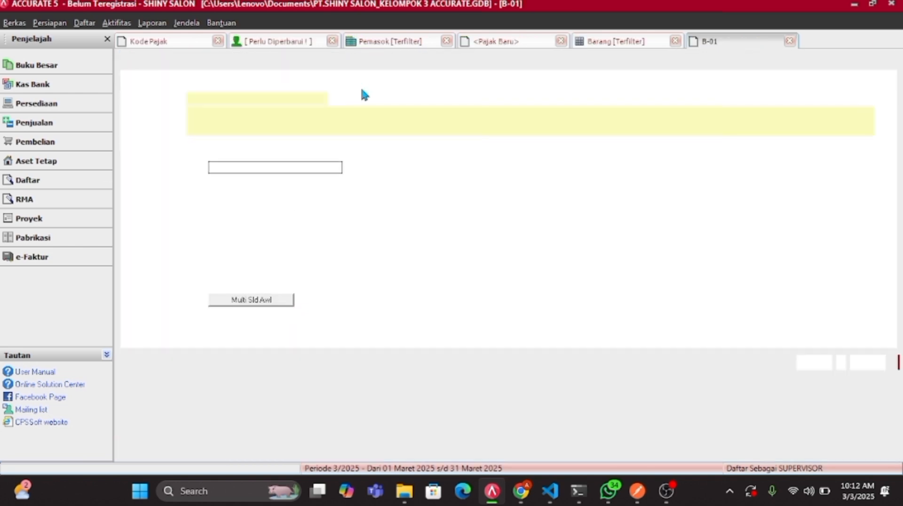
{"action": "left_click", "coordinate": [197, 61]}
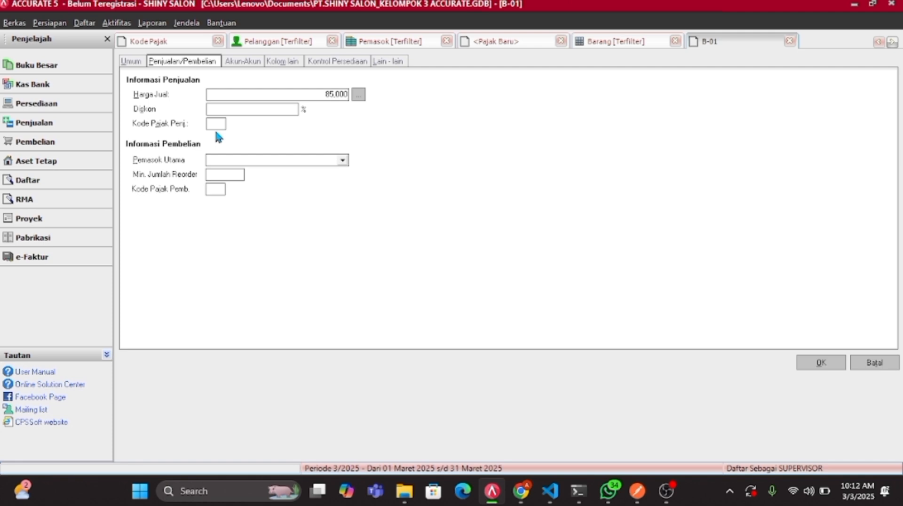
{"action": "type", "text": "G"}
{"action": "left_click", "coordinate": [839, 367]}
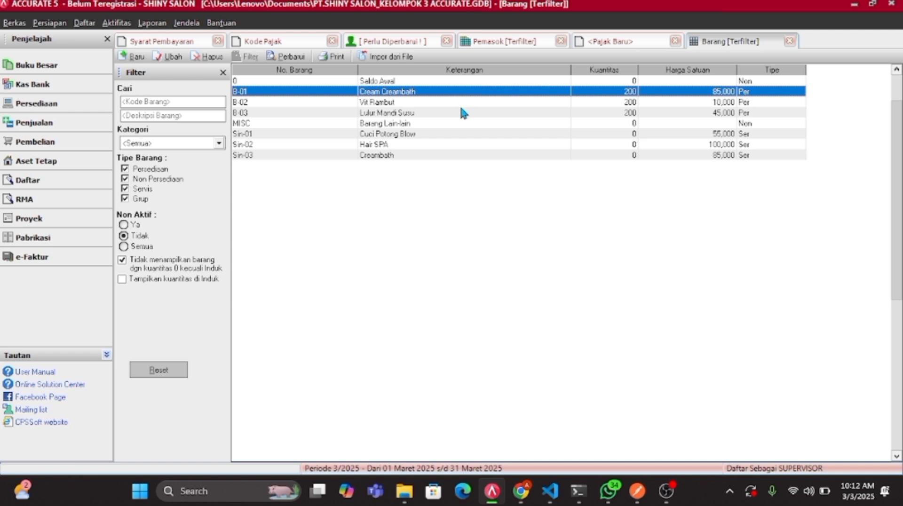
For item B-02 Vit Rambut, enter T as both the sales and purchase tax code and save the record.
{"action": "left_click", "coordinate": [460, 103]}
{"action": "double_click", "coordinate": [460, 103]}
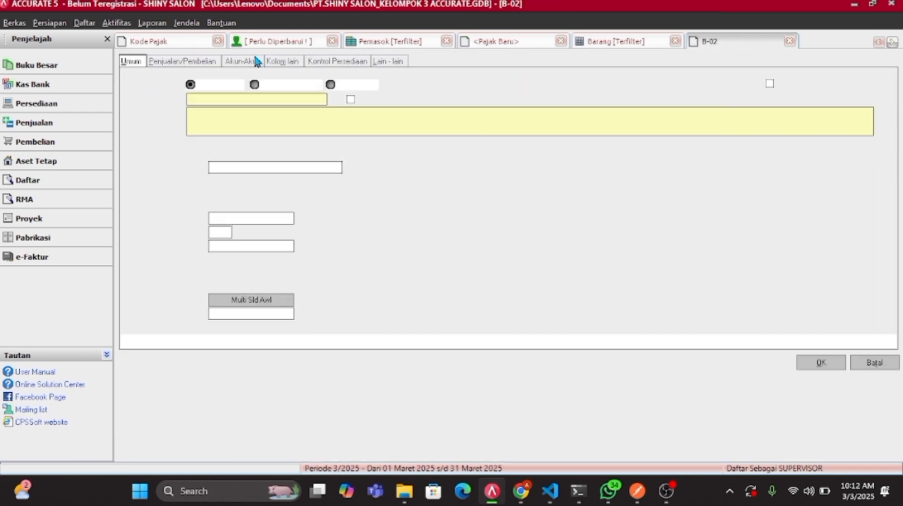
{"action": "left_click", "coordinate": [217, 62]}
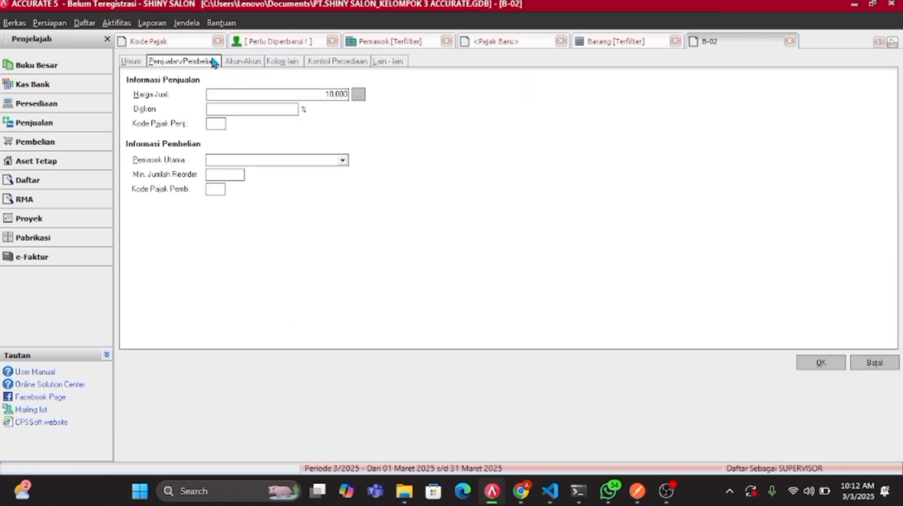
{"action": "left_click", "coordinate": [216, 125]}
{"action": "type", "text": "T"}
{"action": "left_click", "coordinate": [213, 191]}
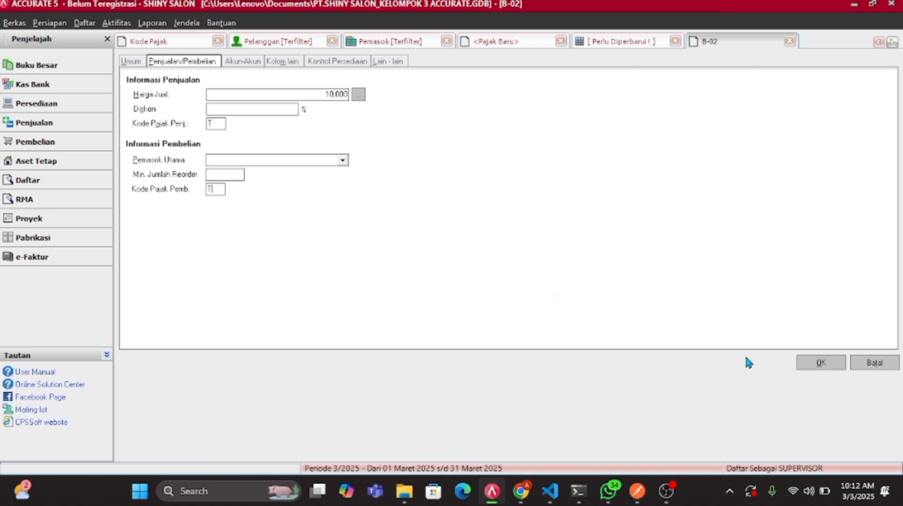
{"action": "type", "text": "T"}
{"action": "left_click", "coordinate": [821, 362]}
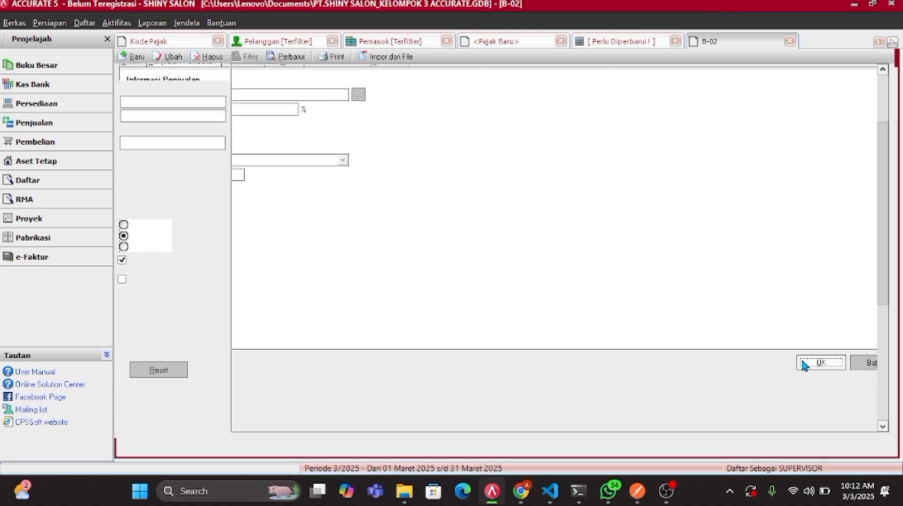
For item B-03 Lulur Mandi Susu, enter T as both the sales and purchase tax code and save it.
{"action": "double_click", "coordinate": [382, 113]}
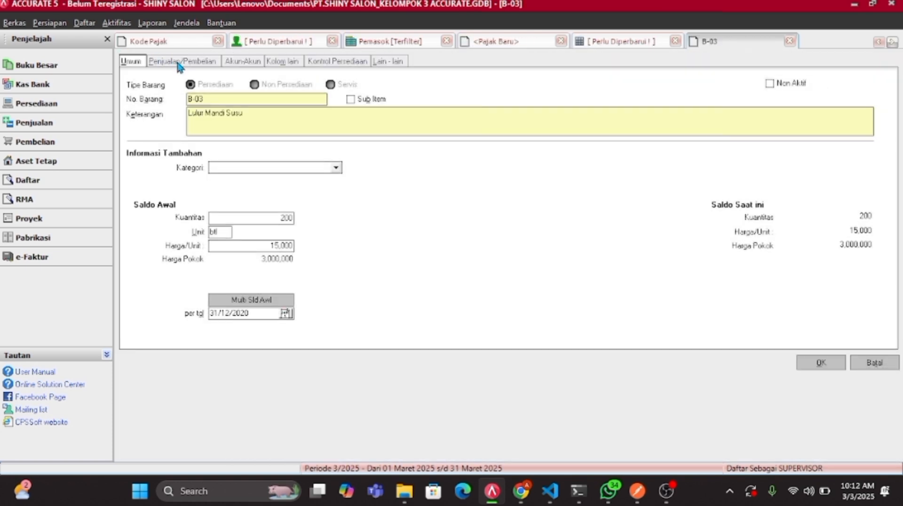
{"action": "left_click", "coordinate": [179, 62]}
{"action": "left_click", "coordinate": [216, 124]}
{"action": "type", "text": "T"}
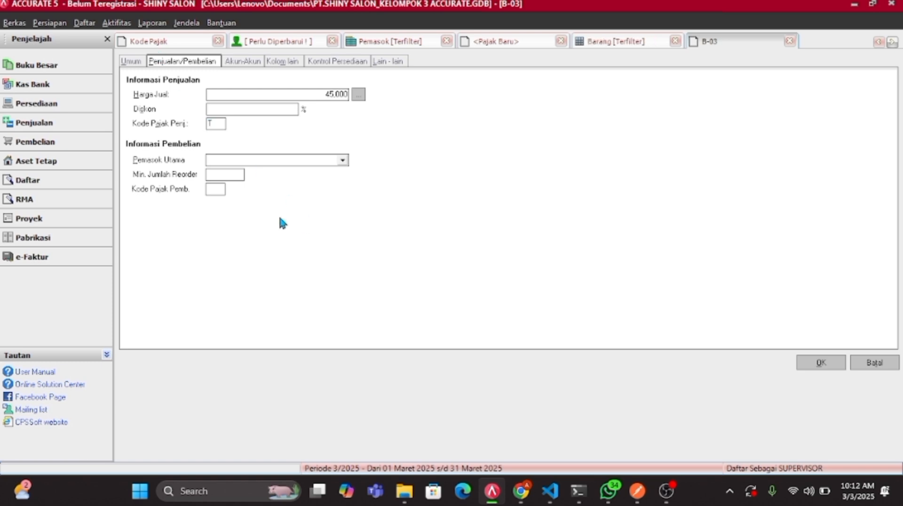
{"action": "left_click", "coordinate": [224, 191]}
{"action": "type", "text": "T"}
{"action": "left_click", "coordinate": [829, 361]}
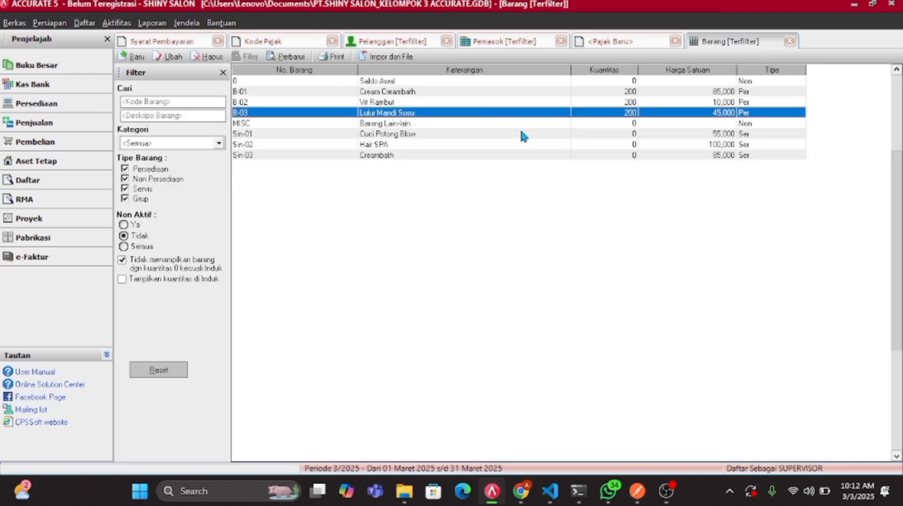
For item MISC Barang Lain-lain, enter T as the sales and purchase tax codes and save the record.
{"action": "double_click", "coordinate": [476, 124]}
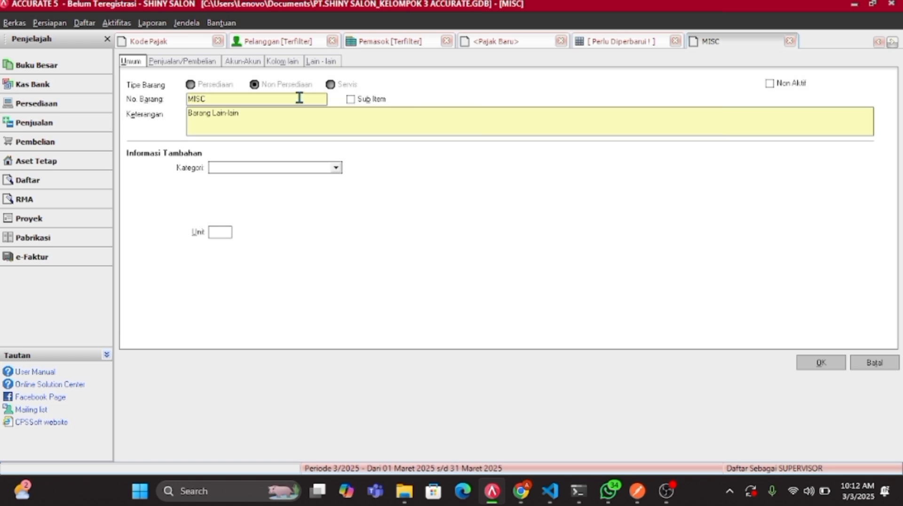
{"action": "left_click", "coordinate": [210, 63]}
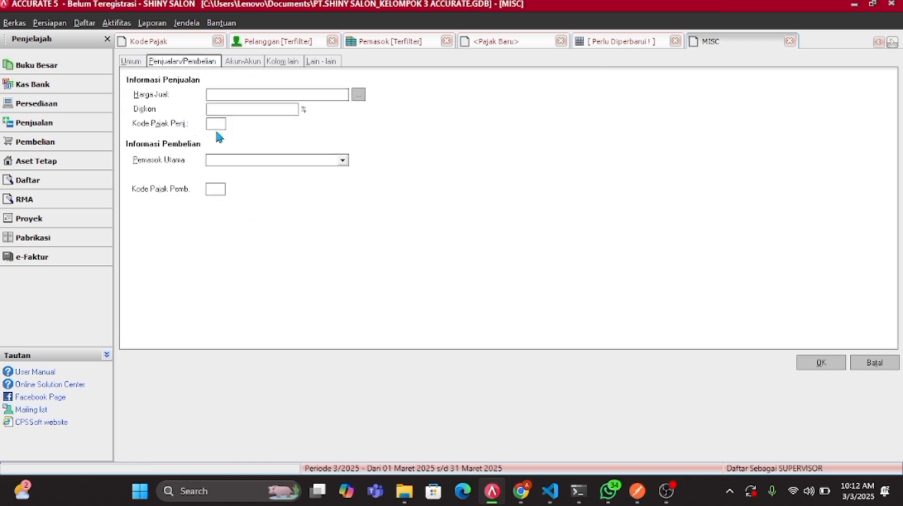
{"action": "type", "text": "TT"}
{"action": "left_click", "coordinate": [840, 365]}
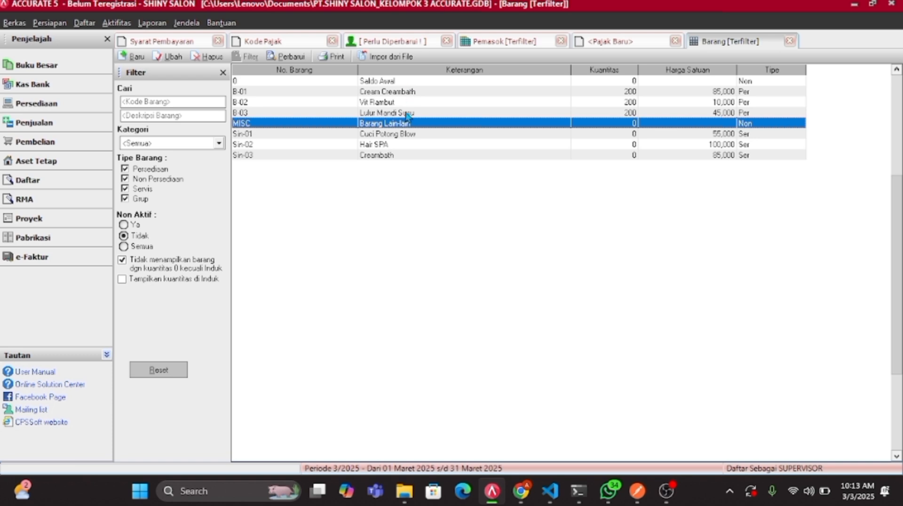
For service Sin-01 Cuci Potong Blow, set the sales tax code (Kode Pajak Penj.) to T and save it.
{"action": "left_click", "coordinate": [382, 135]}
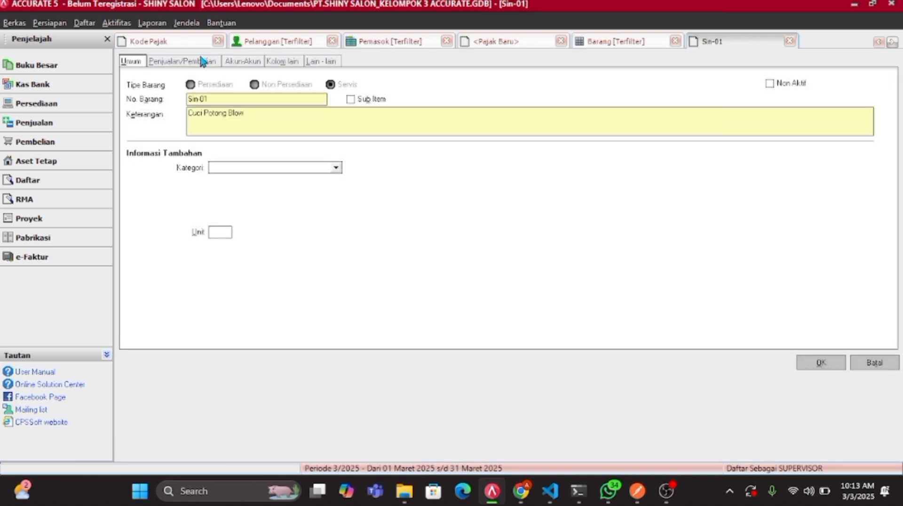
{"action": "left_click", "coordinate": [202, 61]}
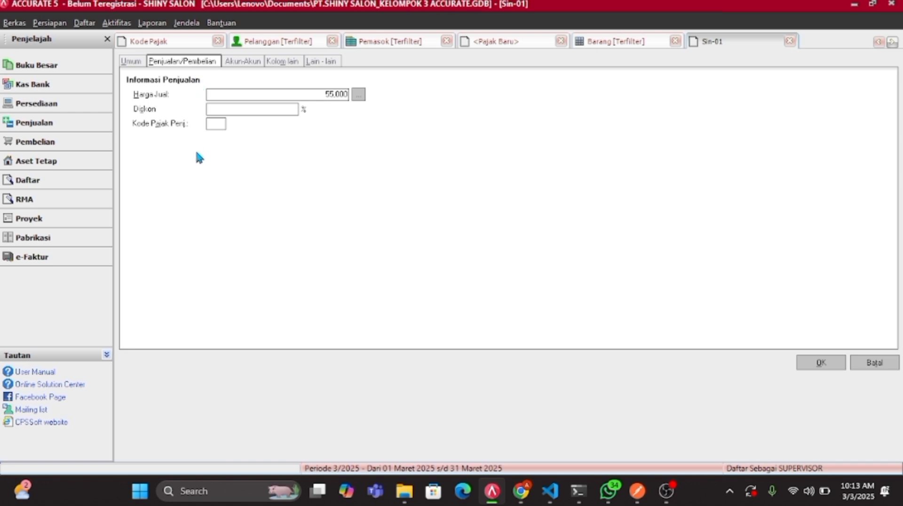
{"action": "left_click", "coordinate": [208, 126]}
{"action": "type", "text": "T"}
{"action": "left_click", "coordinate": [825, 362]}
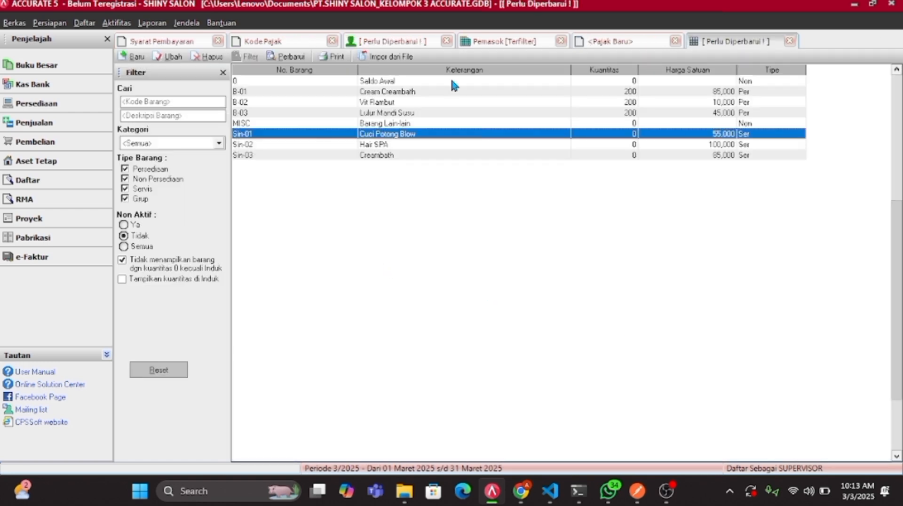
For service Sin-02 Hair SPA, set the sales tax code to T and save the record.
{"action": "double_click", "coordinate": [410, 144]}
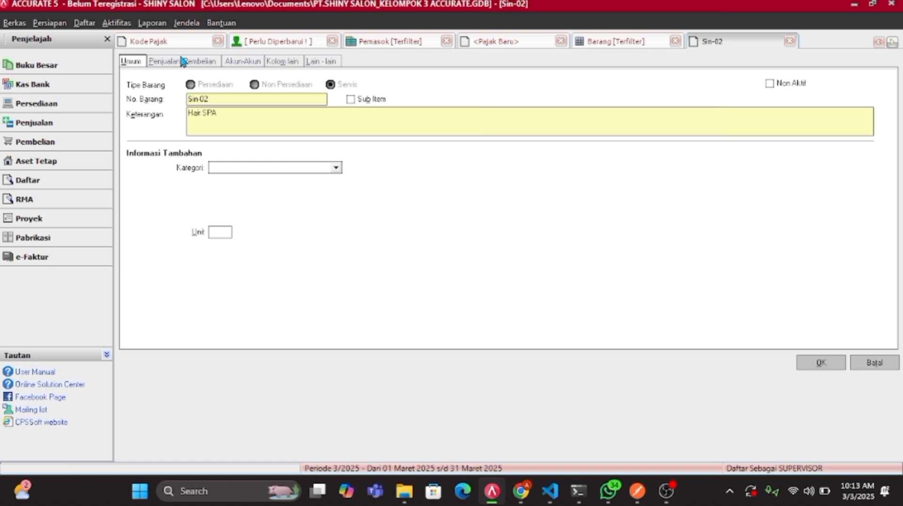
{"action": "left_click", "coordinate": [183, 61]}
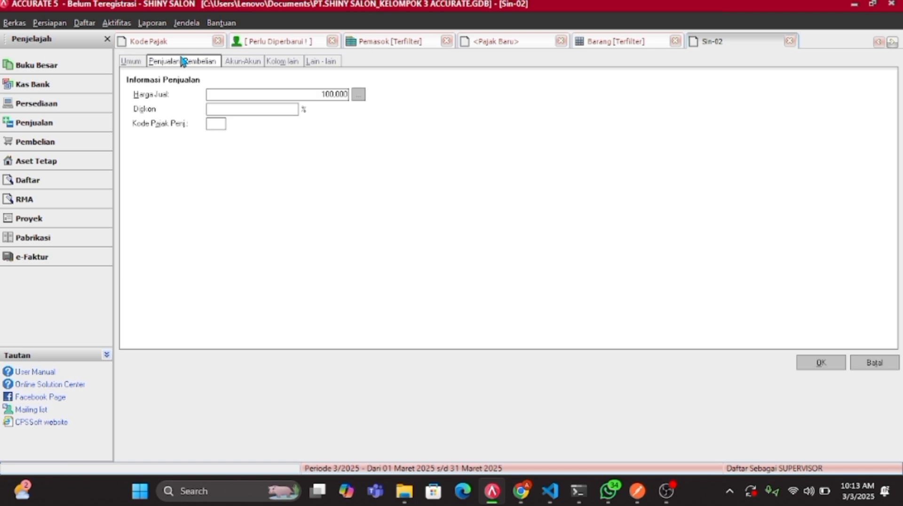
{"action": "left_click", "coordinate": [216, 123]}
{"action": "type", "text": "T"}
{"action": "left_click", "coordinate": [821, 362]}
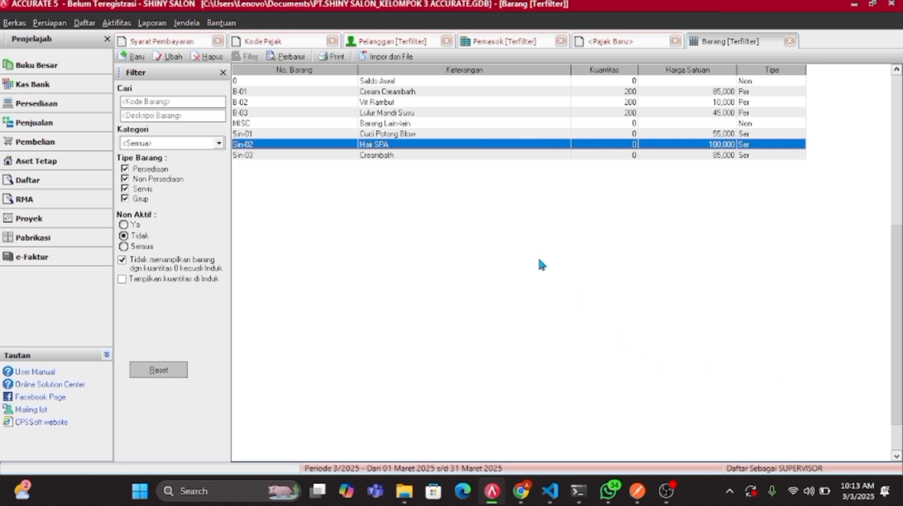
For service Sin-03 Creambath, set the sales tax code to T, save the record and refresh the item list.
{"action": "double_click", "coordinate": [391, 157]}
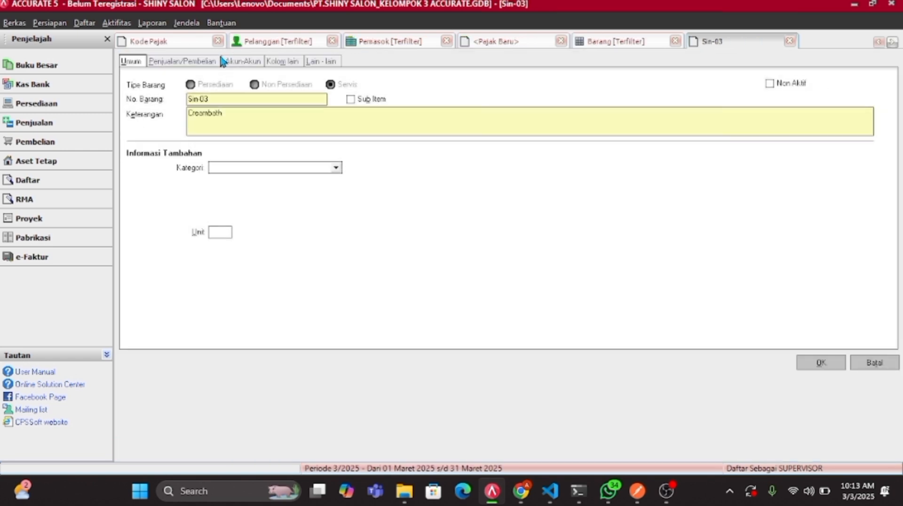
{"action": "left_click", "coordinate": [211, 62]}
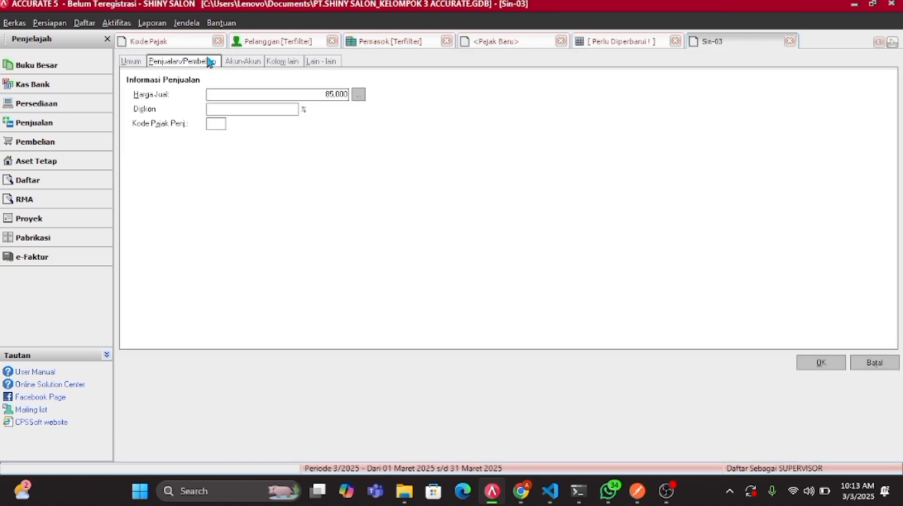
{"action": "type", "text": "T"}
{"action": "left_click", "coordinate": [820, 362]}
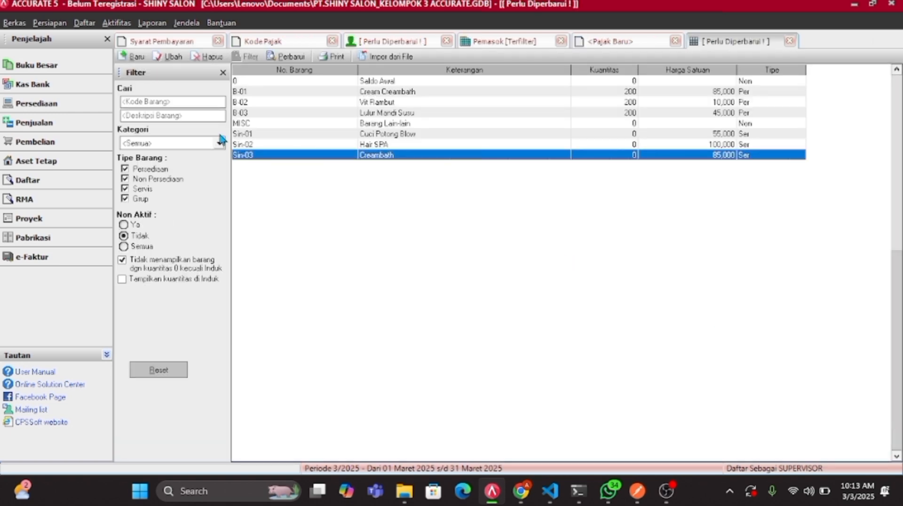
{"action": "left_click", "coordinate": [291, 57]}
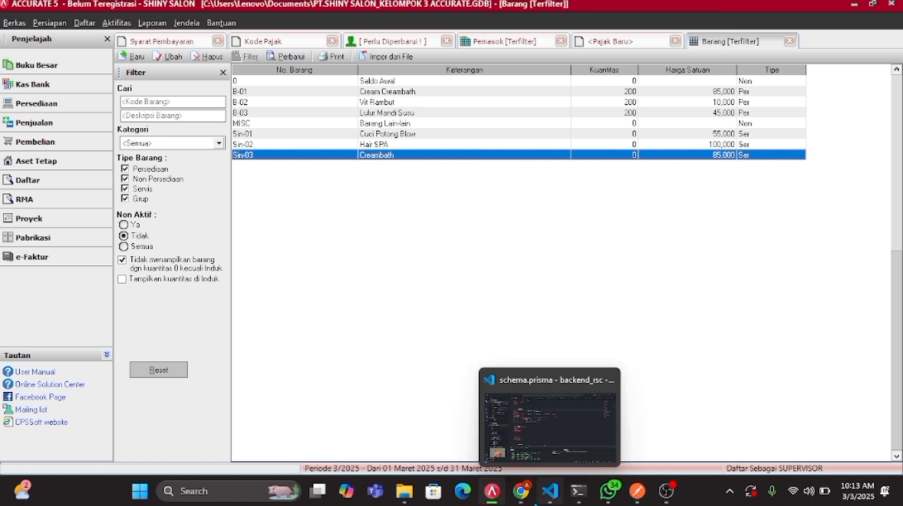
Switch to the project PDF in Chrome and read the Aktiva Tetap section on page 3 for the fixed asset types.
{"action": "left_click", "coordinate": [521, 491]}
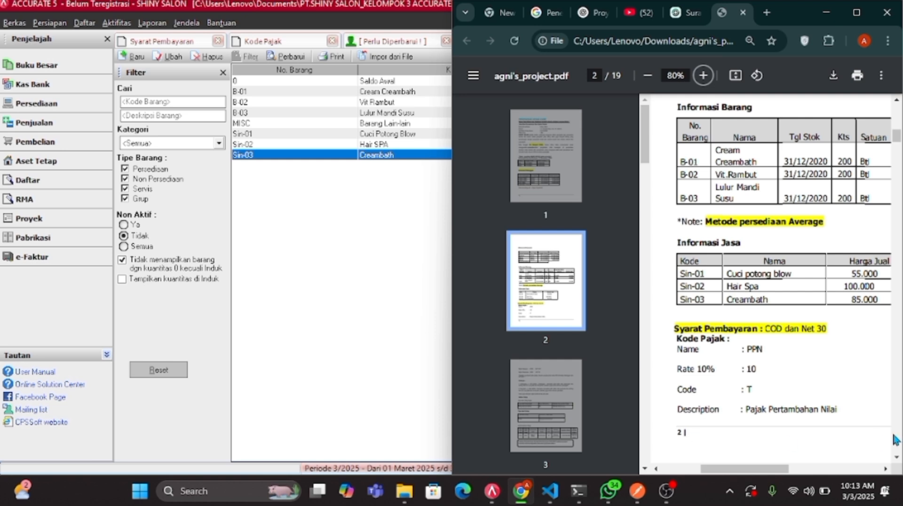
{"action": "left_click", "coordinate": [896, 457]}
{"action": "scroll", "coordinate": [896, 459], "scroll_direction": "down", "scroll_amount": 3}
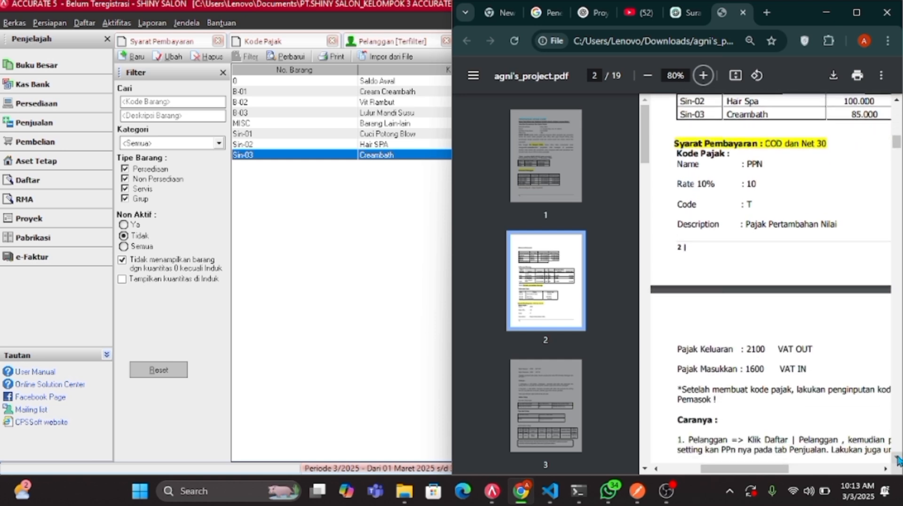
{"action": "scroll", "coordinate": [896, 459], "scroll_direction": "down", "scroll_amount": 3}
{"action": "scroll", "coordinate": [897, 457], "scroll_direction": "down", "scroll_amount": 4}
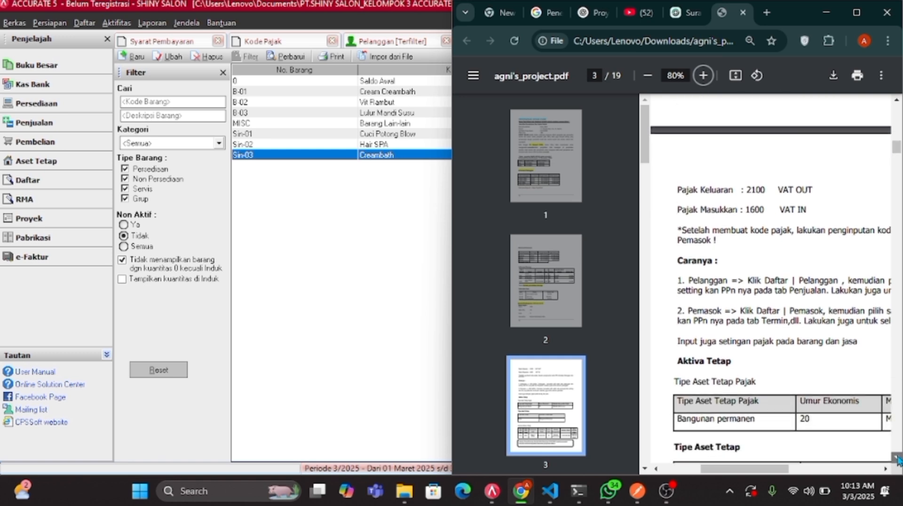
{"action": "scroll", "coordinate": [898, 458], "scroll_direction": "down", "scroll_amount": 1}
{"action": "scroll", "coordinate": [897, 458], "scroll_direction": "down", "scroll_amount": 1}
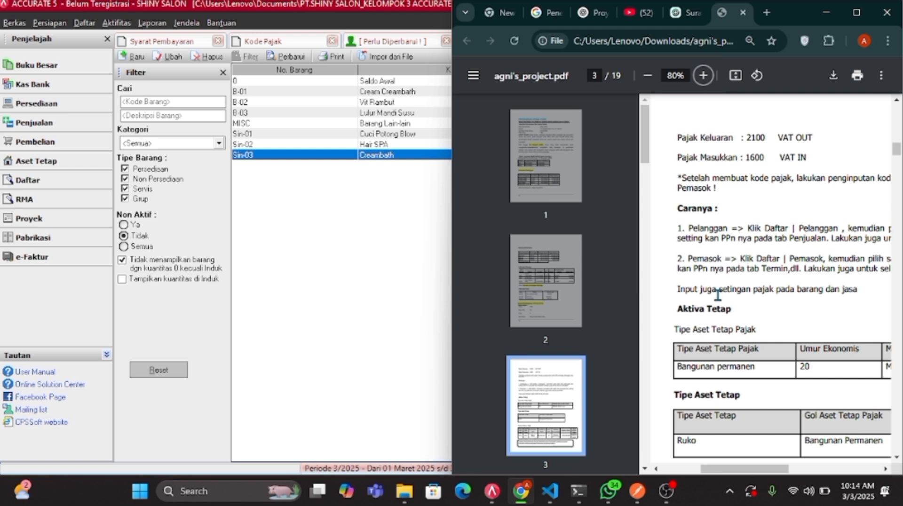
Switch back to Accurate and create a new fixed asset tax type (Tipe Aktiva Tetap Pajak) named Bangunan Permanen.
{"action": "key", "text": "alt+Tab"}
{"action": "left_click", "coordinate": [85, 22]}
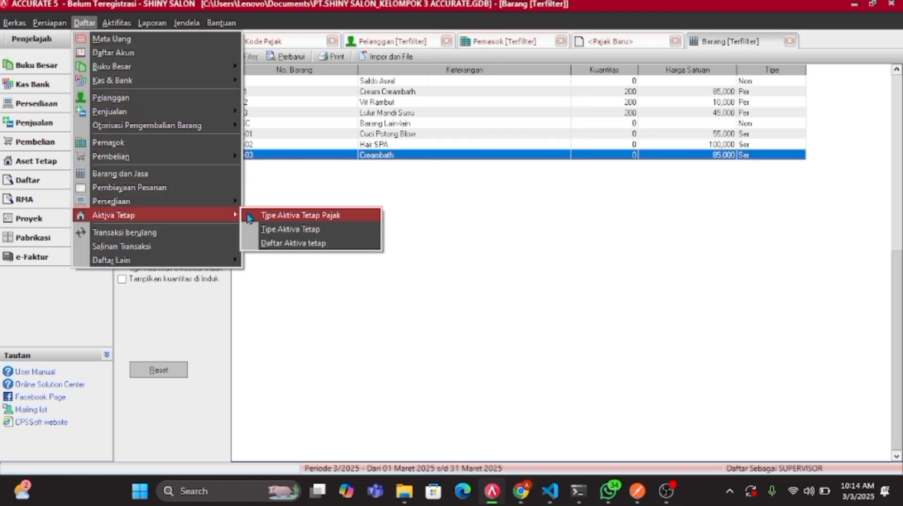
{"action": "left_click", "coordinate": [249, 217]}
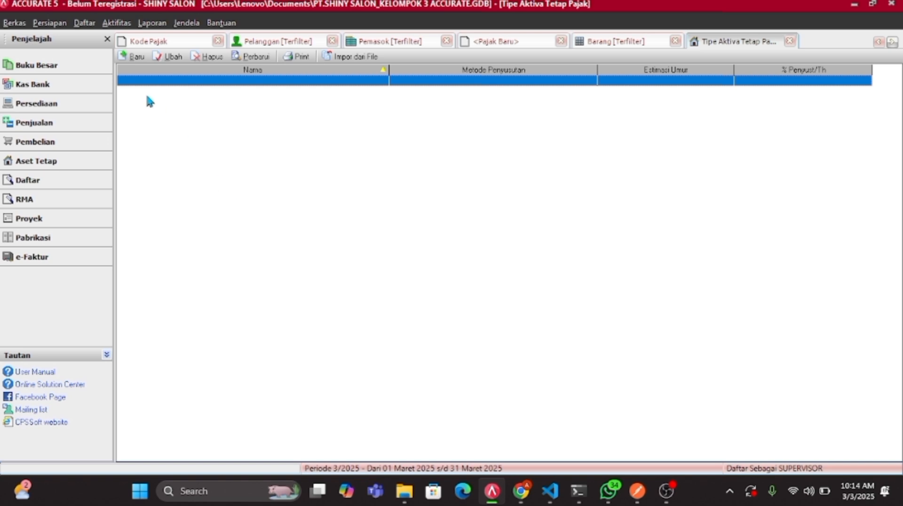
{"action": "left_click", "coordinate": [132, 57]}
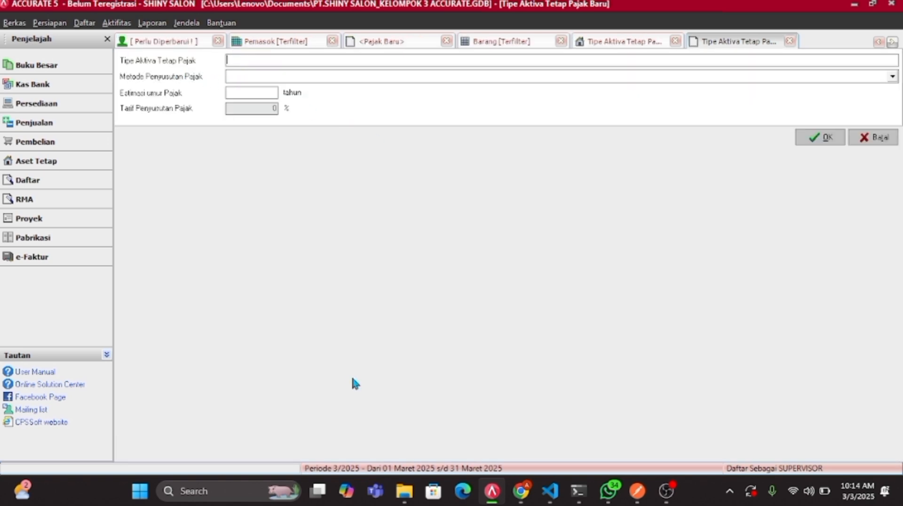
{"action": "key", "text": "Caps_Lock"}
{"action": "type", "text": "B"}
{"action": "key", "text": "Caps_Lock"}
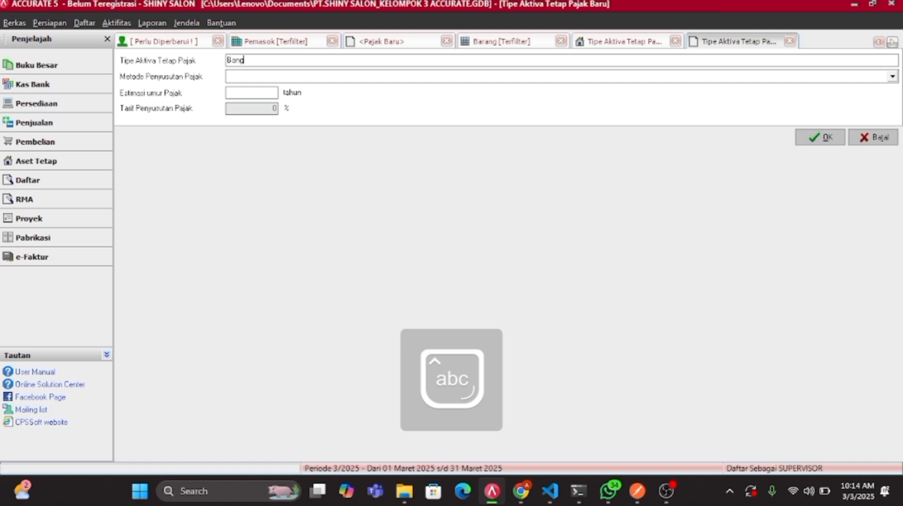
{"action": "type", "text": "angunan"}
{"action": "key", "text": "Caps_Lock"}
{"action": "type", "text": "P"}
{"action": "key", "text": "Caps_Lock"}
{"action": "type", "text": "rrmanen"}
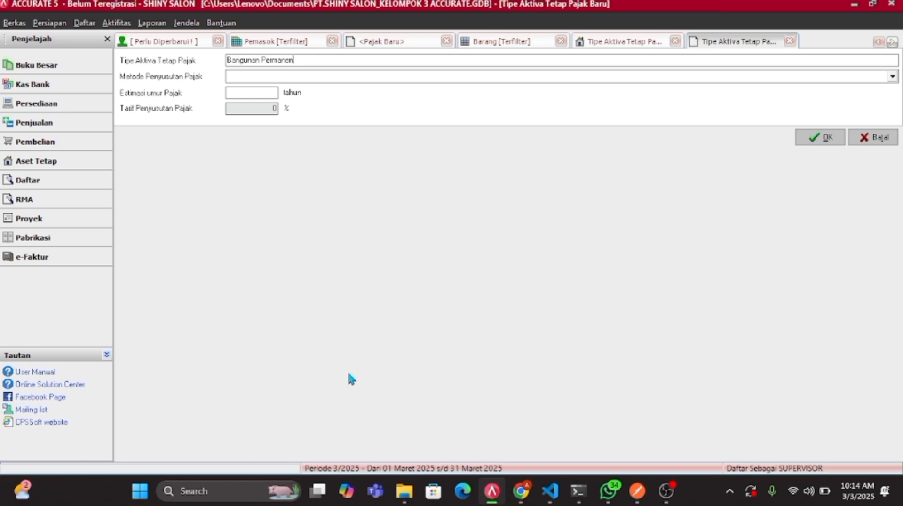
{"action": "key", "text": "Tab"}
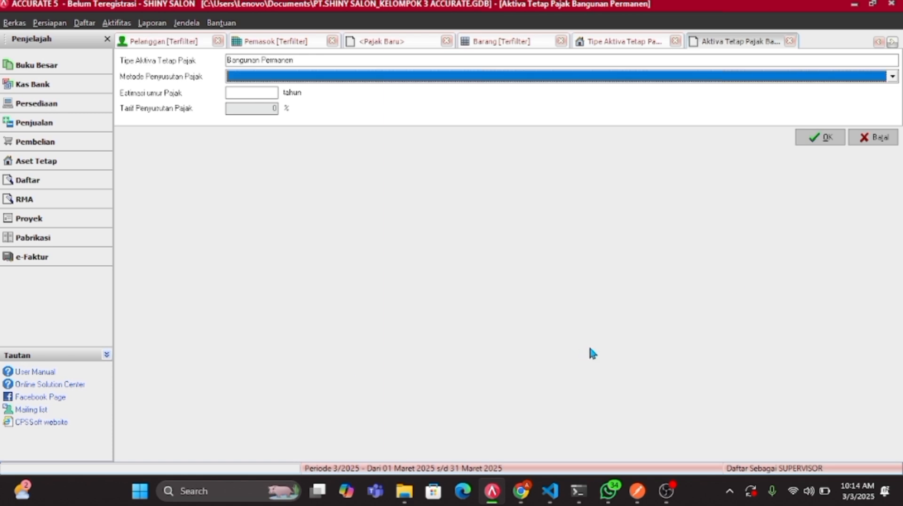
Set the tax depreciation method to Metode Garis Lurus and enter the estimated tax life of 20 years.
{"action": "left_click", "coordinate": [763, 78]}
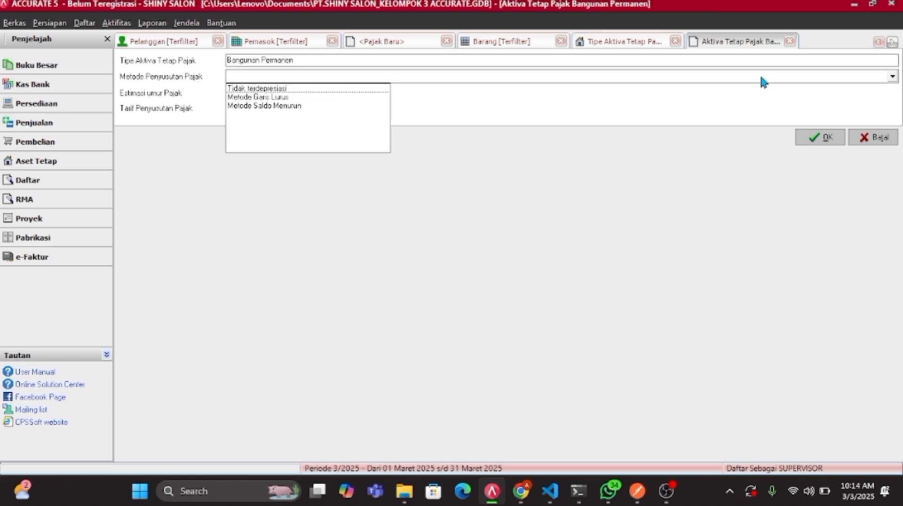
{"action": "left_click", "coordinate": [377, 98]}
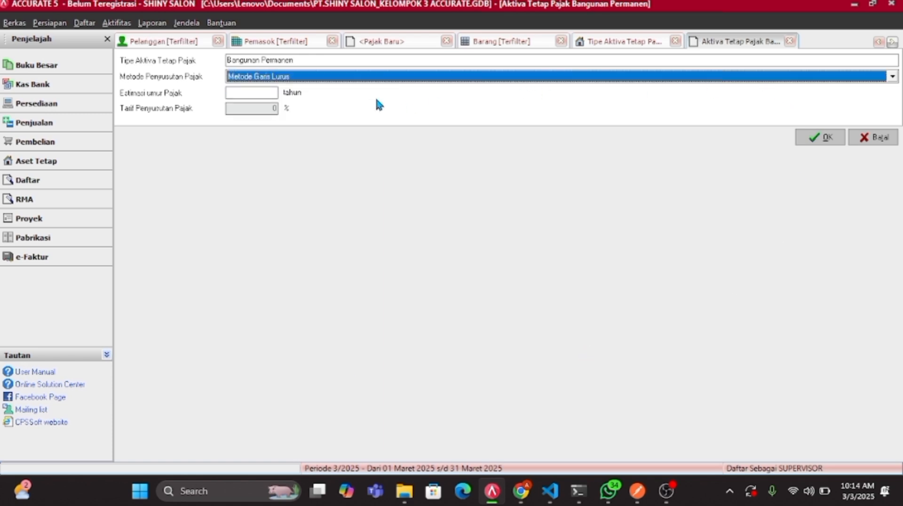
{"action": "left_click", "coordinate": [273, 95]}
{"action": "type", "text": "2"}
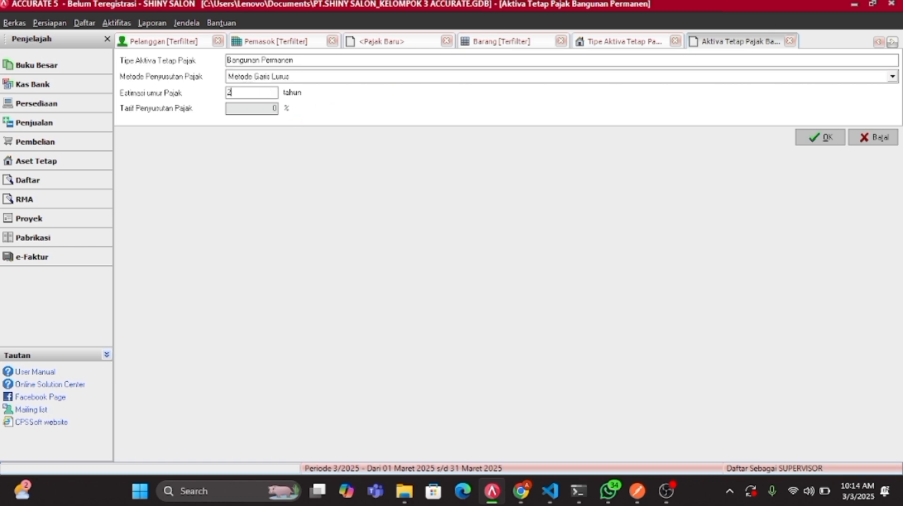
Save the Bangunan Permanen fixed asset tax type and refresh the Tipe Aktiva Tetap Pajak list.
{"action": "key", "text": "Return"}
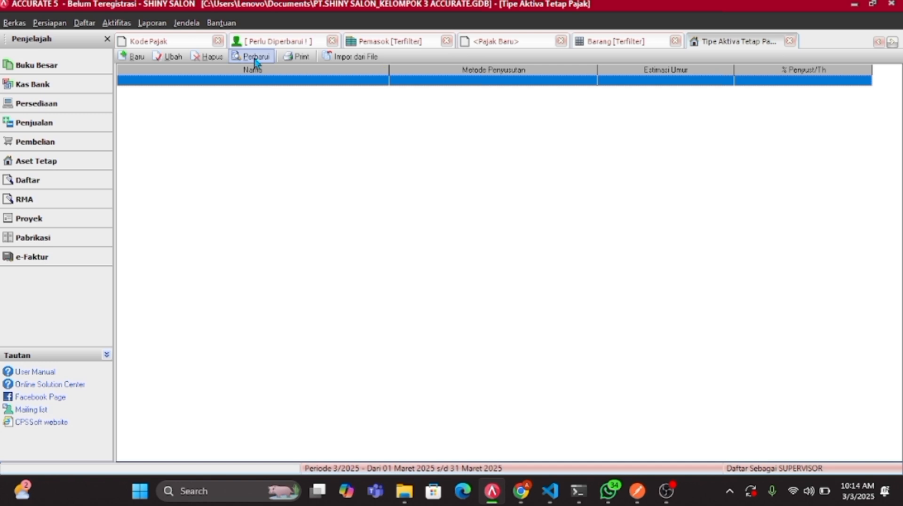
{"action": "left_click", "coordinate": [252, 57]}
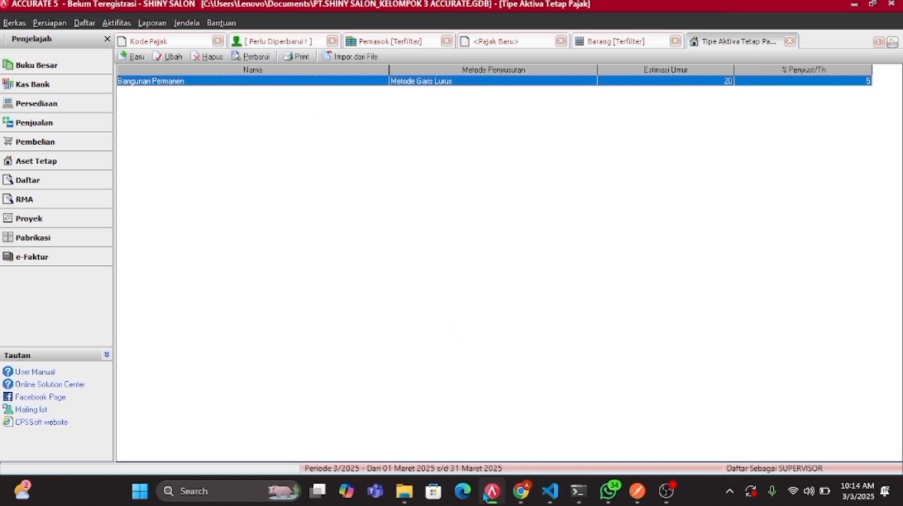
Check the Tipe Aset Tetap table in the project PDF in Chrome and open the Tipe Aktiva Tetap list in Accurate.
{"action": "left_click", "coordinate": [520, 491]}
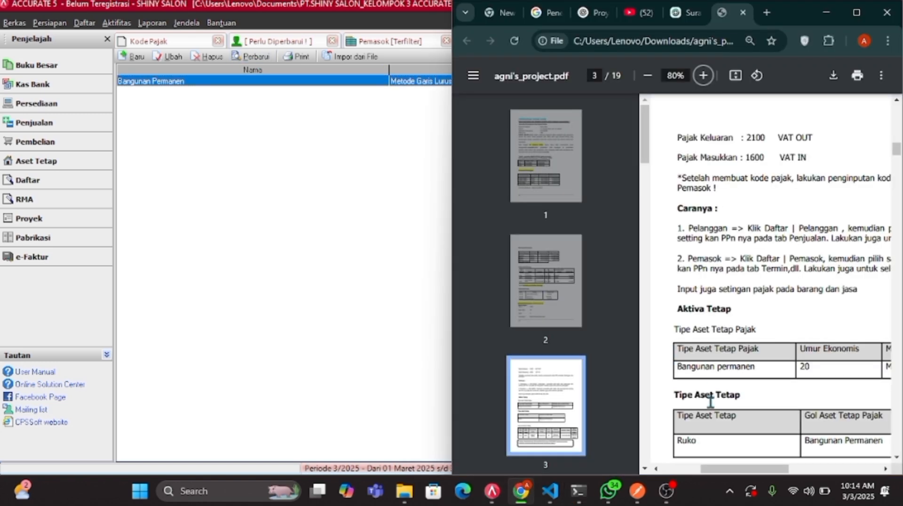
{"action": "left_click", "coordinate": [885, 468]}
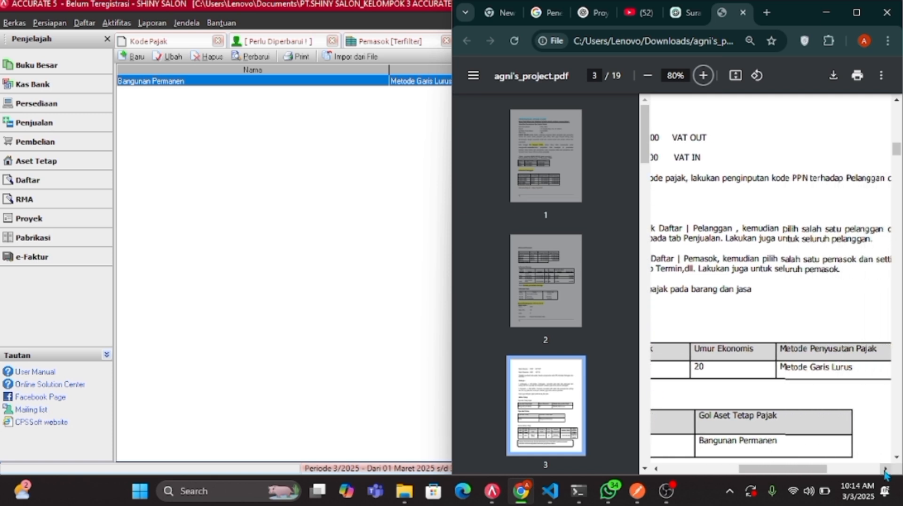
{"action": "left_click", "coordinate": [885, 469]}
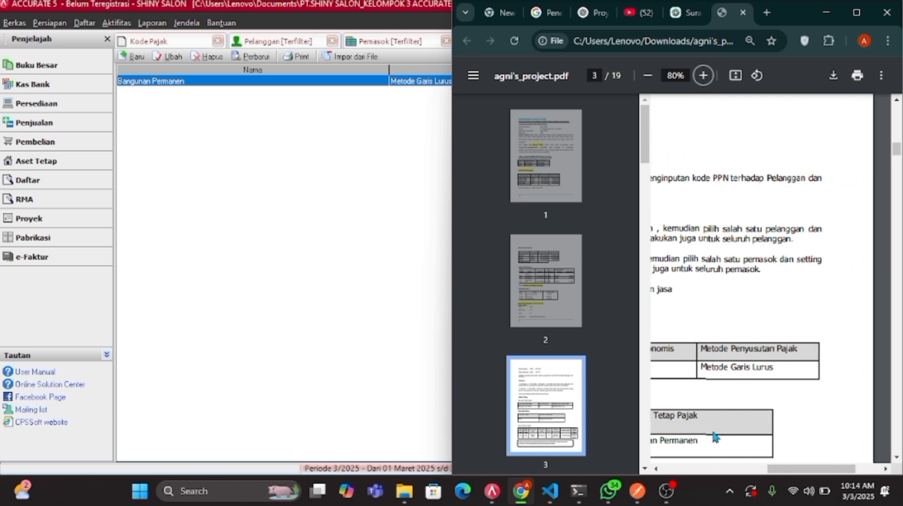
{"action": "left_click", "coordinate": [656, 469]}
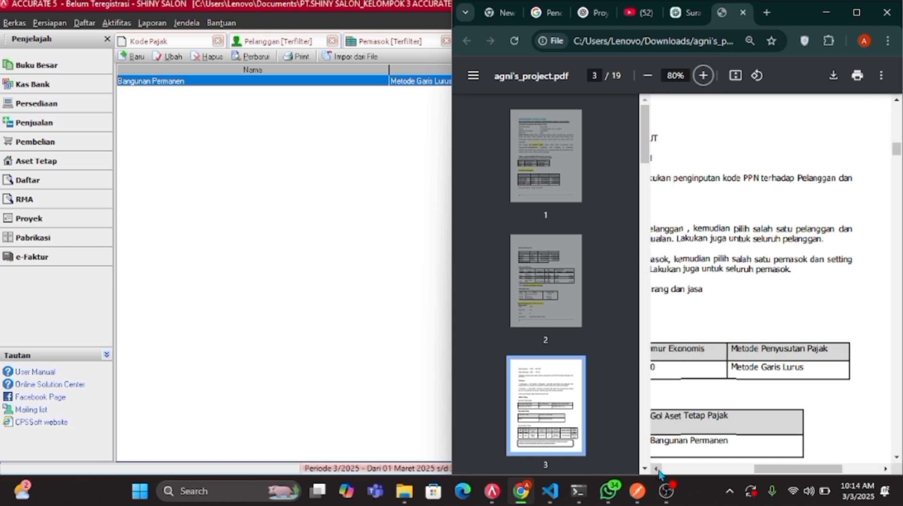
{"action": "left_click", "coordinate": [657, 469]}
{"action": "left_click", "coordinate": [82, 32]}
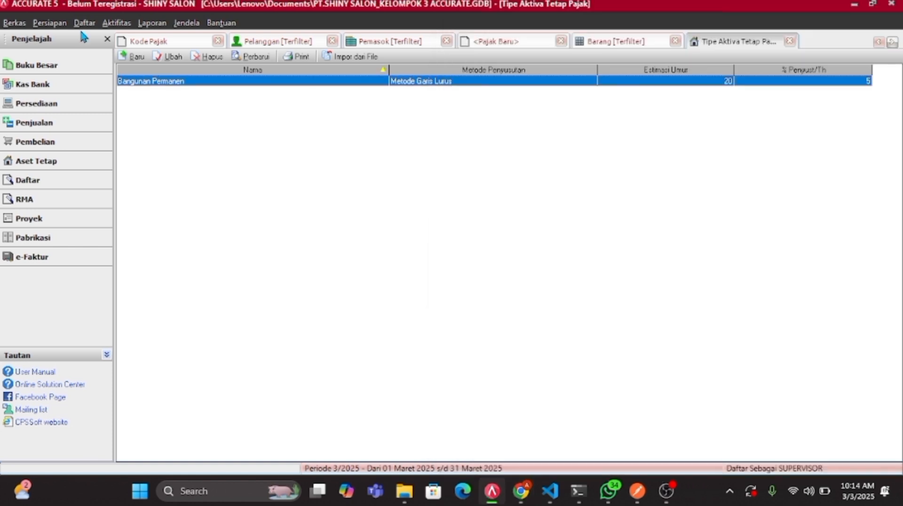
{"action": "left_click", "coordinate": [81, 27]}
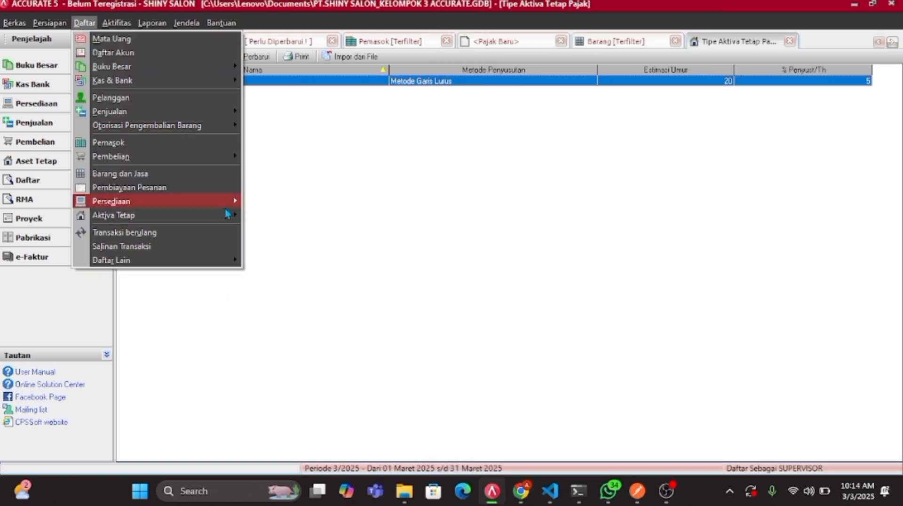
{"action": "mouse_move", "coordinate": [231, 222]}
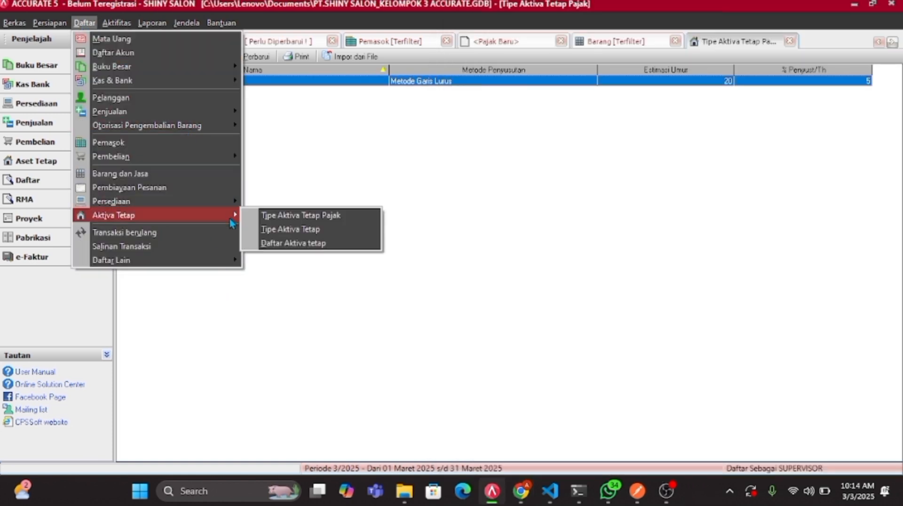
{"action": "left_click", "coordinate": [287, 229]}
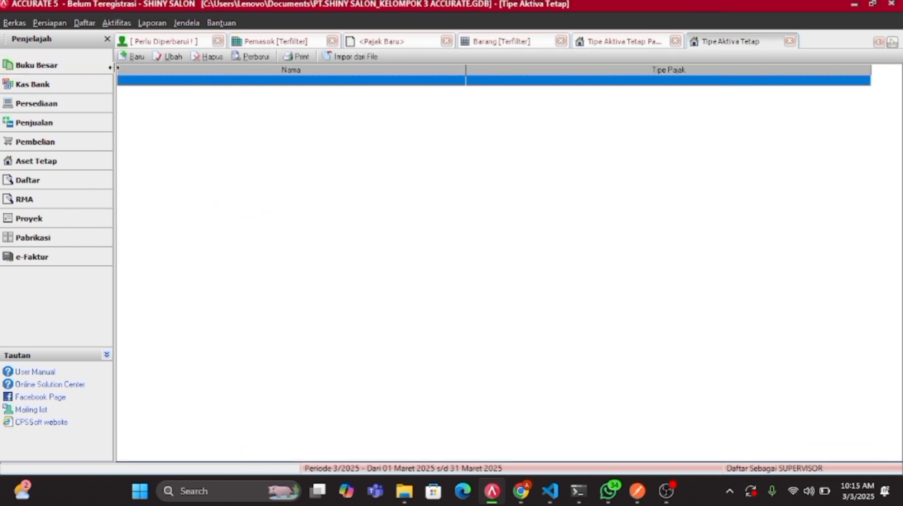
Start a new fixed asset type and name it Ruko.
{"action": "left_click", "coordinate": [133, 56]}
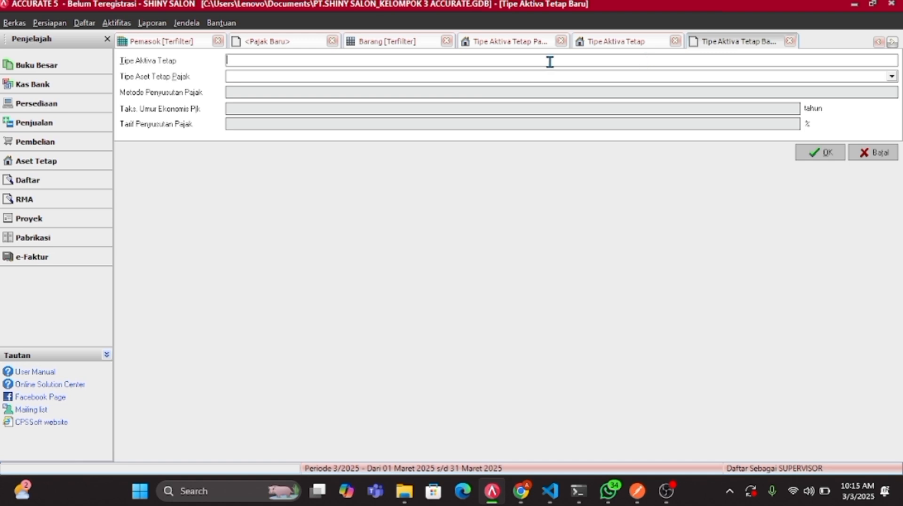
{"action": "key", "text": "Caps_Lock"}
{"action": "type", "text": "RUKO"}
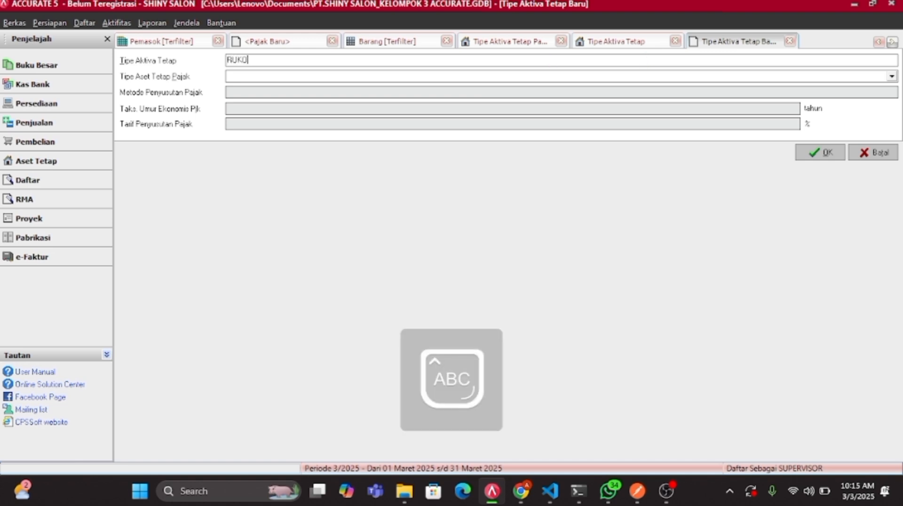
{"action": "key", "text": "BackSpace"}
{"action": "key", "text": "BackSpace"}
{"action": "key", "text": "BackSpace"}
{"action": "key", "text": "Caps_Lock"}
{"action": "type", "text": "uk"}
{"action": "key", "text": "Tab"}
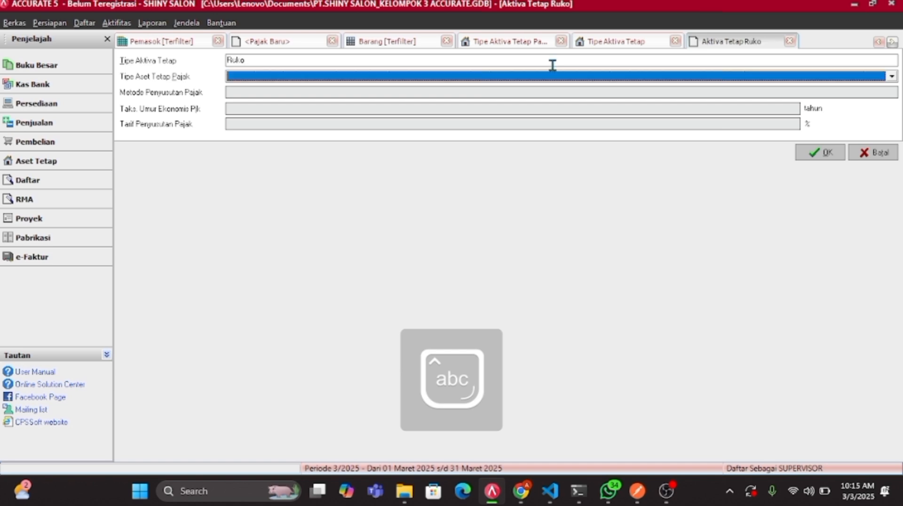
Assign the Bangunan Permanen tax type to the Ruko asset type, save it and refresh the list.
{"action": "left_click", "coordinate": [558, 78]}
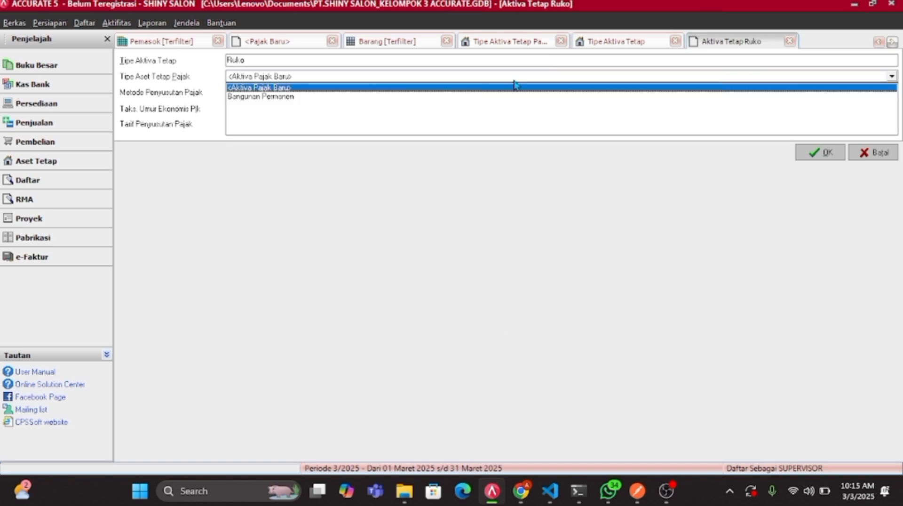
{"action": "left_click", "coordinate": [478, 97]}
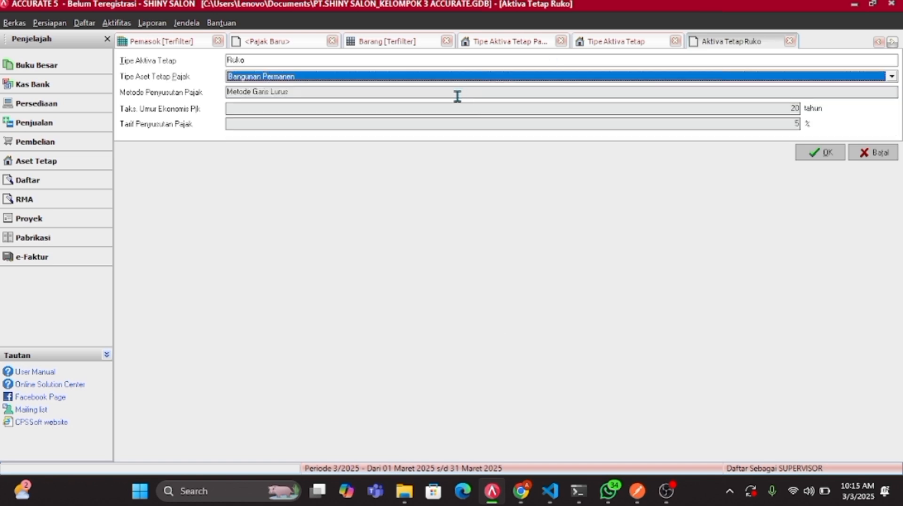
{"action": "left_click", "coordinate": [427, 109]}
{"action": "left_click", "coordinate": [426, 124]}
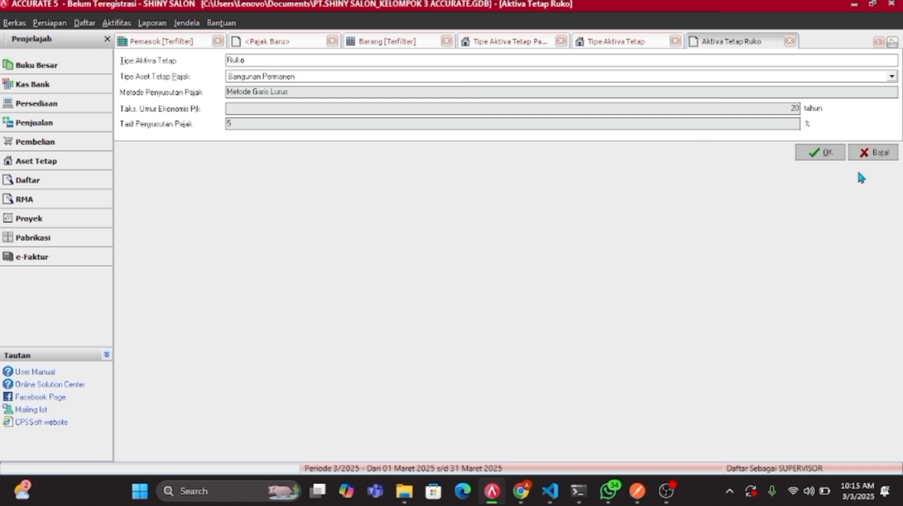
{"action": "left_click", "coordinate": [827, 154]}
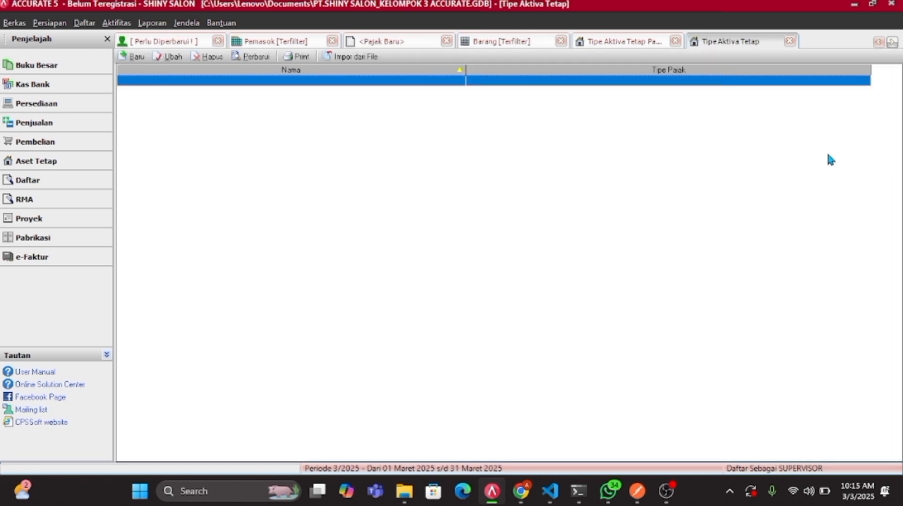
{"action": "left_click", "coordinate": [264, 57]}
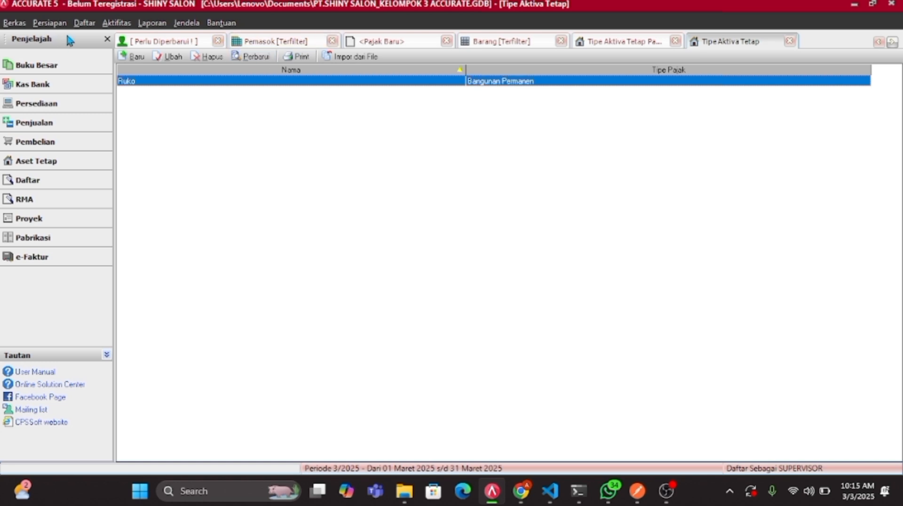
Start a new record in the Daftar Aktiva Tetap list with asset type Ruko.
{"action": "left_click", "coordinate": [85, 23]}
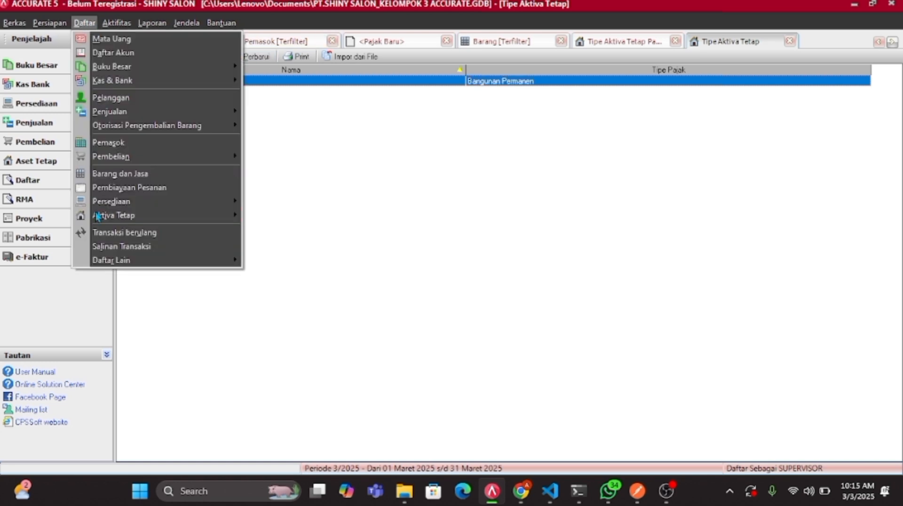
{"action": "mouse_move", "coordinate": [100, 217]}
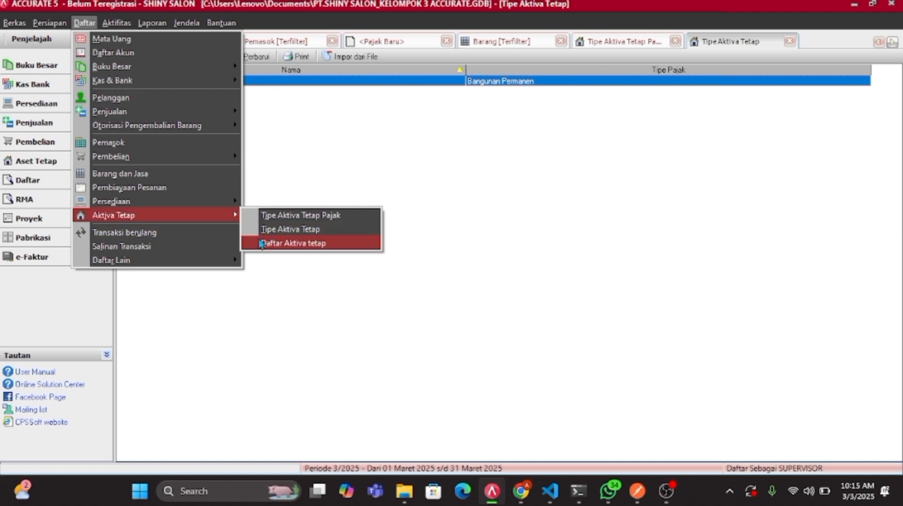
{"action": "left_click", "coordinate": [291, 242]}
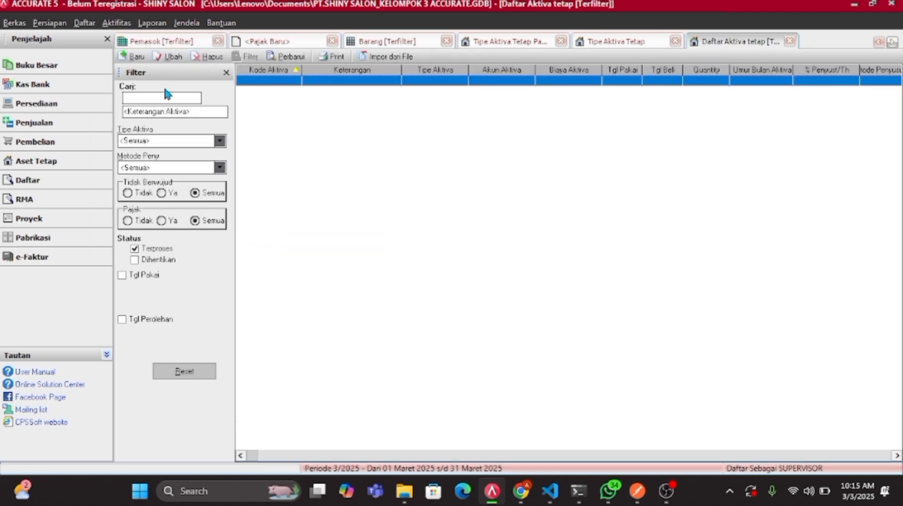
{"action": "left_click", "coordinate": [133, 57]}
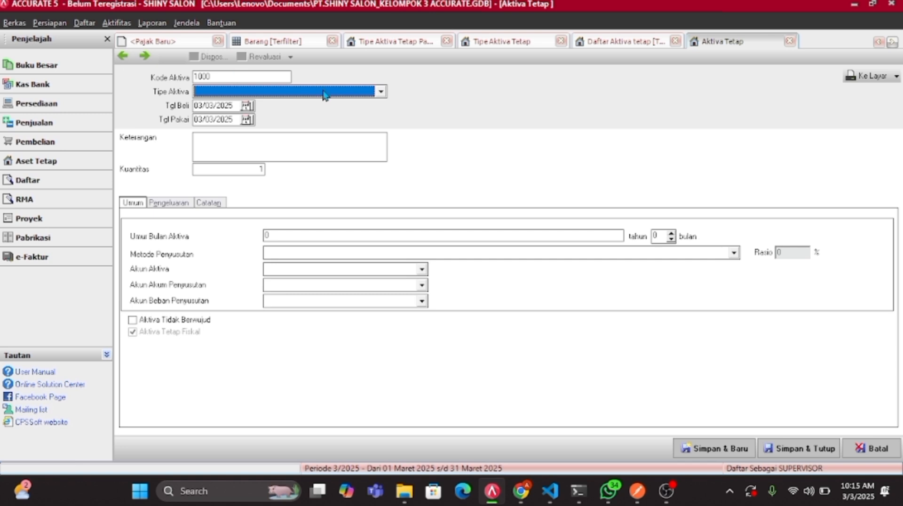
{"action": "left_click", "coordinate": [324, 94]}
{"action": "left_click", "coordinate": [291, 113]}
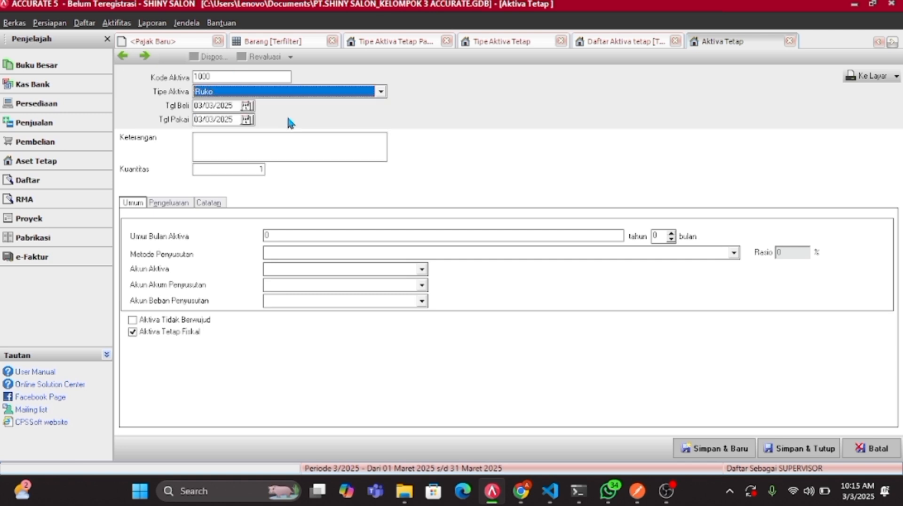
Consult the Rincian Aktiva Tetap table in the project PDF in Chrome and set the new asset's code to A001.
{"action": "left_click", "coordinate": [521, 491]}
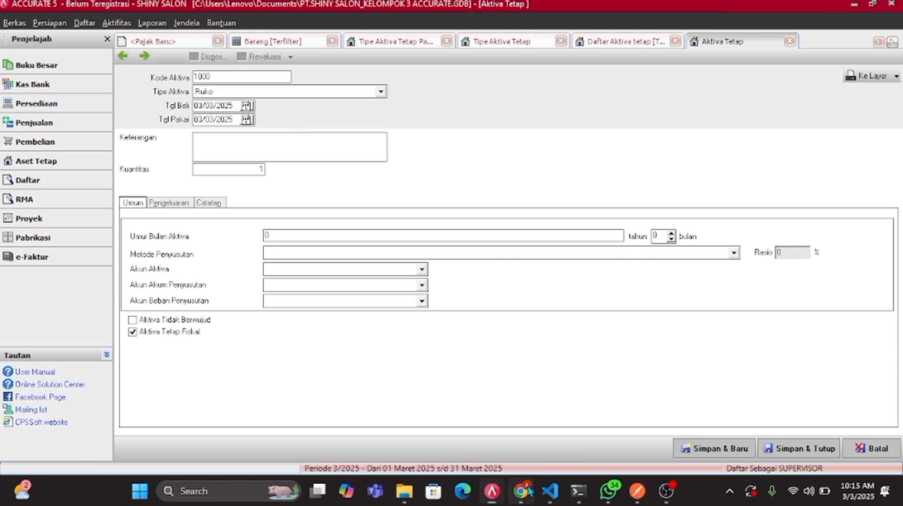
{"action": "scroll", "coordinate": [899, 461], "scroll_direction": "down", "scroll_amount": 3}
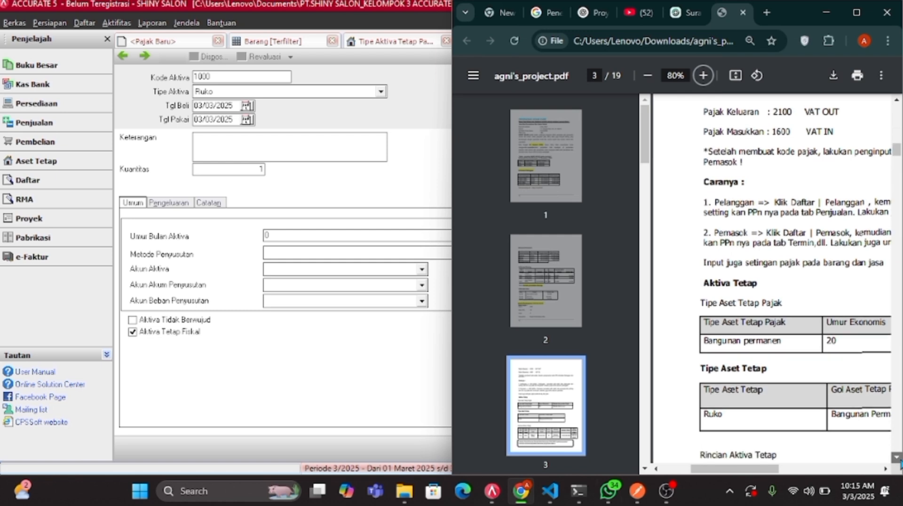
{"action": "scroll", "coordinate": [900, 465], "scroll_direction": "down", "scroll_amount": 2}
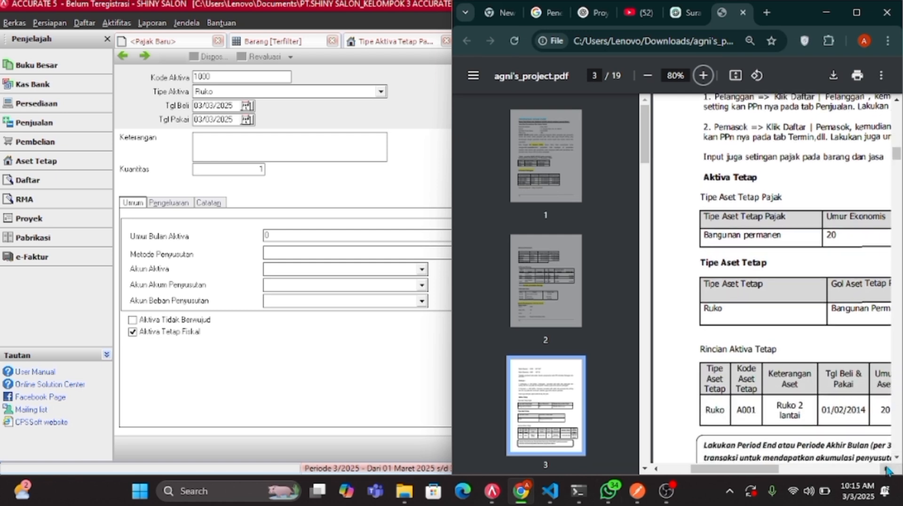
{"action": "left_click", "coordinate": [887, 471]}
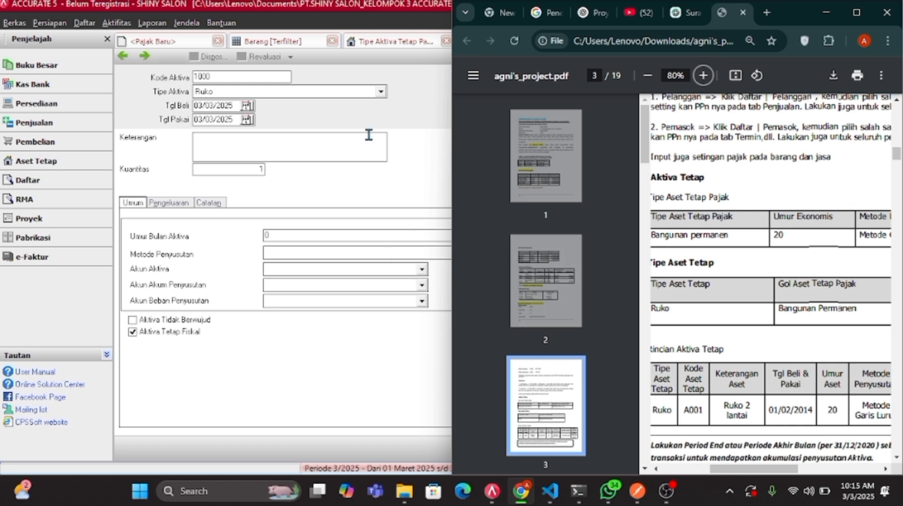
{"action": "left_click", "coordinate": [241, 77]}
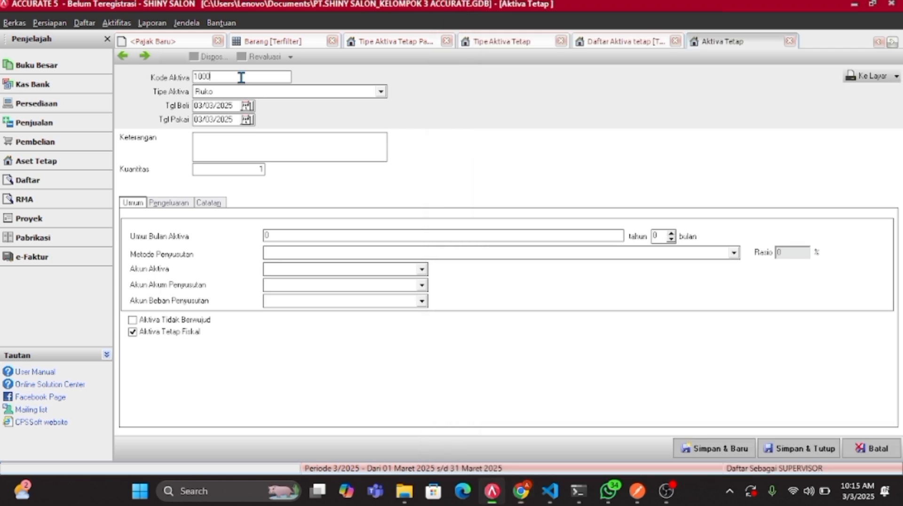
{"action": "key", "text": "BackSpace"}
{"action": "key", "text": "BackSpace"}
{"action": "key", "text": "BackSpace"}
{"action": "key", "text": "Caps_Lock"}
{"action": "type", "text": "A001"}
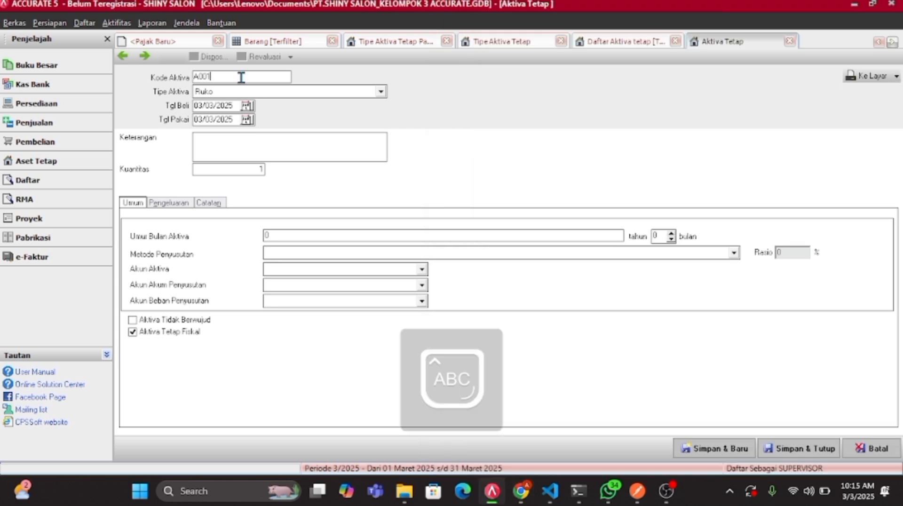
Recheck the asset's date in the project PDF and set its purchase date (Tgl Beli) to 01/02/2014.
{"action": "mouse_move", "coordinate": [551, 490]}
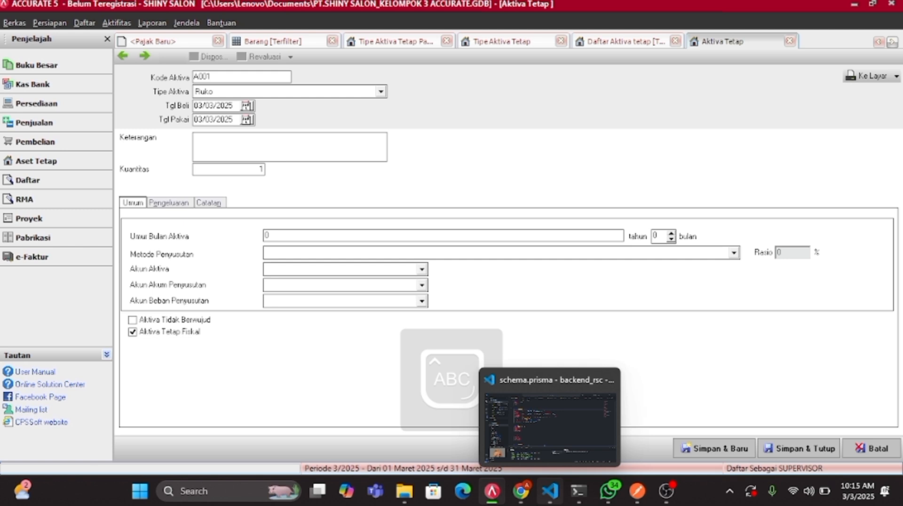
{"action": "left_click", "coordinate": [521, 490]}
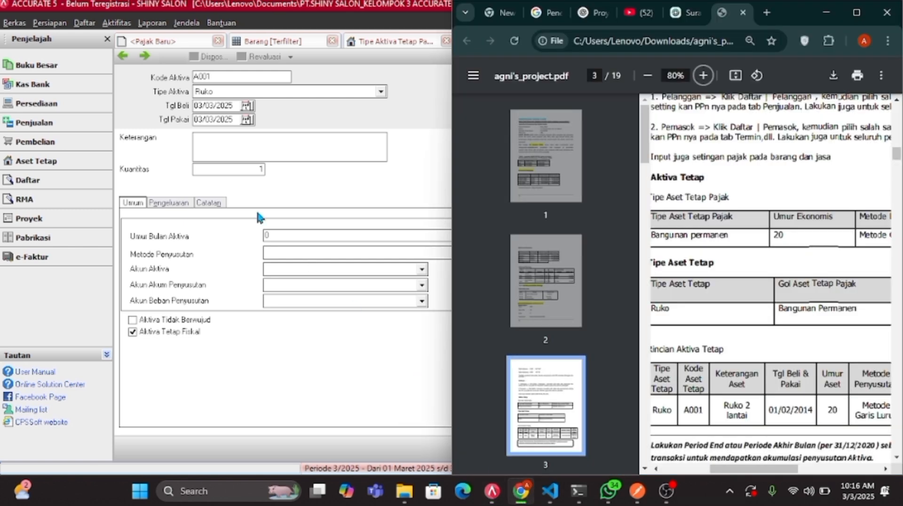
{"action": "left_click", "coordinate": [232, 107]}
{"action": "key", "text": "BackSpace"}
{"action": "key", "text": "BackSpace"}
{"action": "key", "text": "BackSpace"}
{"action": "key", "text": "BackSpace"}
{"action": "key", "text": "BackSpace"}
{"action": "key", "text": "BackSpace"}
{"action": "key", "text": "BackSpace"}
{"action": "key", "text": "BackSpace"}
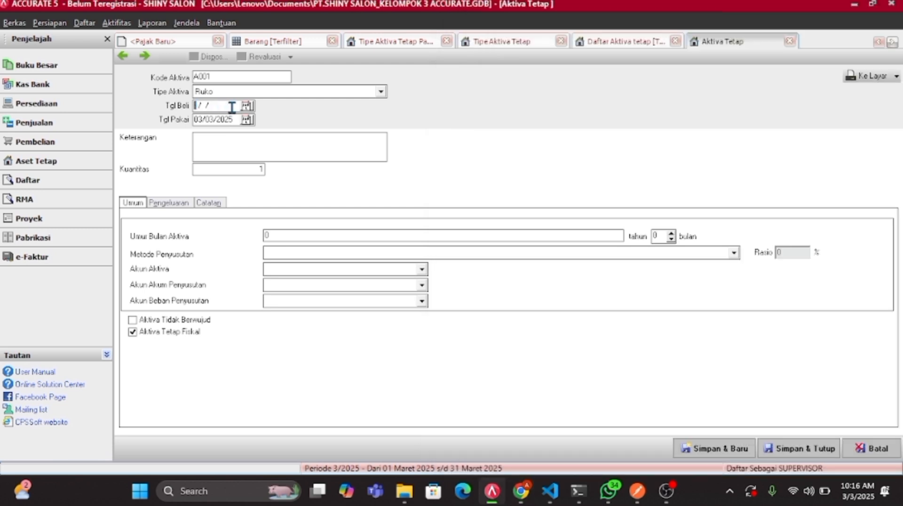
{"action": "type", "text": "01022014"}
Copy the purchase date into the asset's usage date (Tgl Pakai), making it 01/02/2014.
{"action": "double_click", "coordinate": [197, 107]}
{"action": "key", "text": "ctrl+c"}
{"action": "left_click", "coordinate": [235, 120]}
{"action": "double_click", "coordinate": [235, 121]}
{"action": "key", "text": "BackSpace"}
{"action": "key", "text": "ctrl+v"}
Enter "Ruko 2 Lantai" as the asset's description (Keterangan).
{"action": "left_click", "coordinate": [229, 143]}
{"action": "type", "text": "R"}
{"action": "key", "text": "Caps_Lock"}
{"action": "type", "text": "u"}
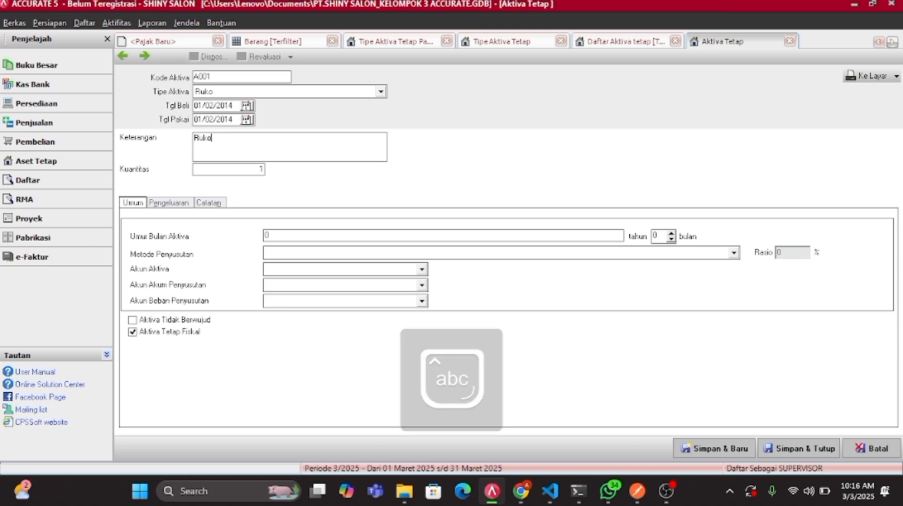
{"action": "type", "text": "ko 2 Lantai"}
Set the asset's life to 20 years and its depreciation method to Metode Garis Lurus.
{"action": "left_click", "coordinate": [282, 240]}
{"action": "key", "text": "BackSpace"}
{"action": "type", "text": "2"}
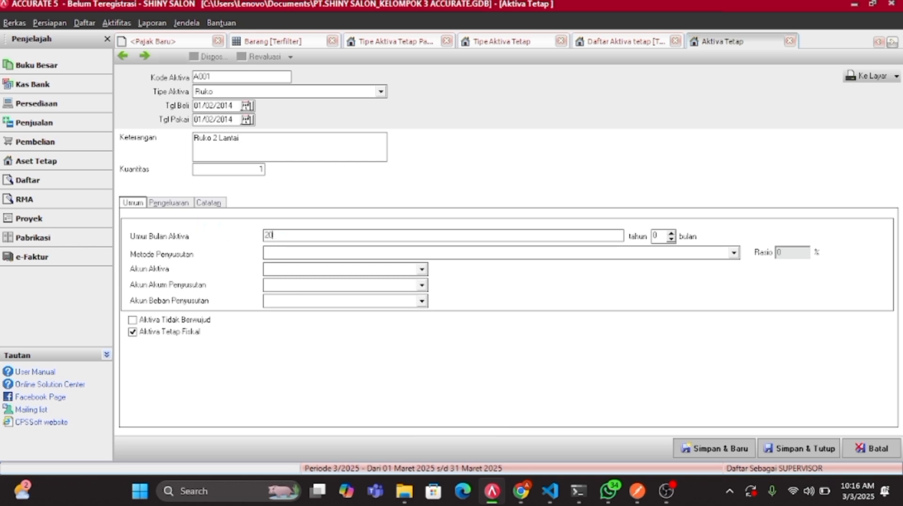
{"action": "left_click", "coordinate": [324, 256]}
{"action": "left_click", "coordinate": [316, 274]}
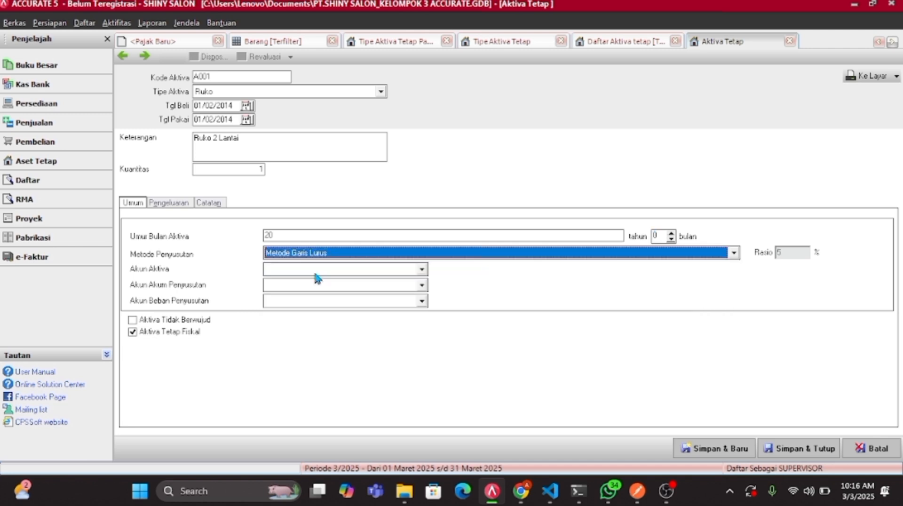
Assign Gedung as the asset account (Akun Aktiva) and Akumulasi Penyusutan Gedung as the accumulated depreciation account (Akun Akum Penyusutan).
{"action": "left_click", "coordinate": [422, 269]}
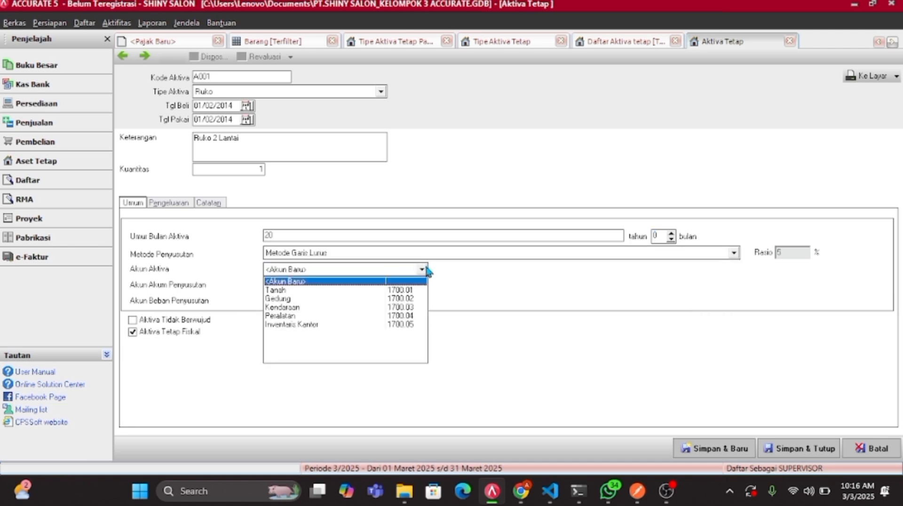
{"action": "left_click", "coordinate": [282, 299]}
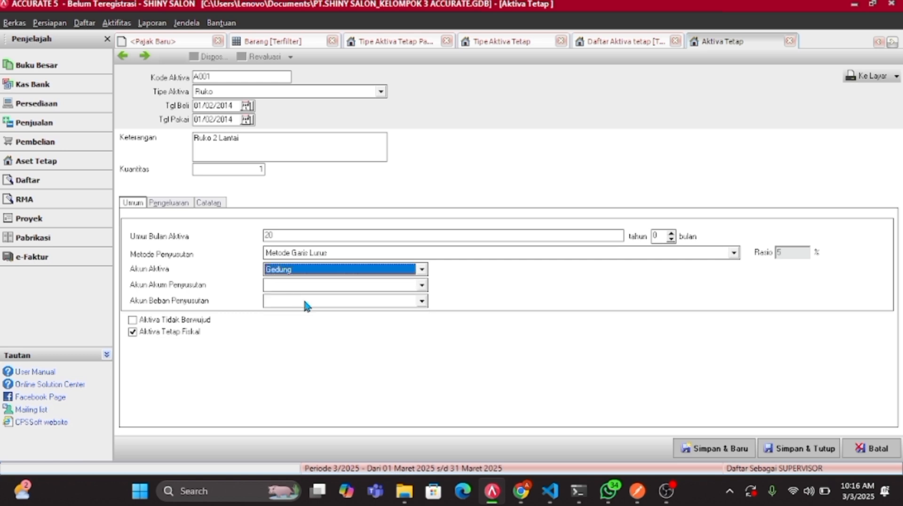
{"action": "left_click", "coordinate": [422, 285]}
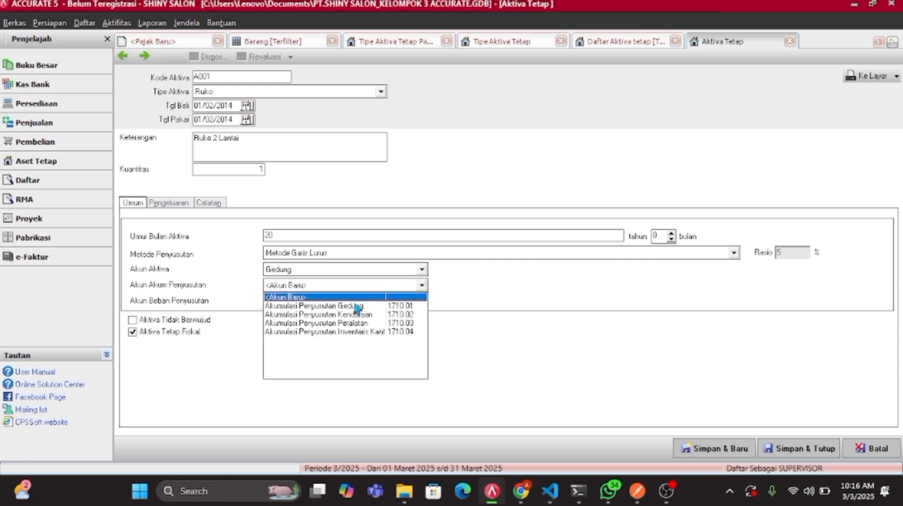
{"action": "left_click", "coordinate": [356, 306]}
Find and assign Biaya Penyusutan Gedung as the asset's depreciation expense account (Akun Beban Penyusutan).
{"action": "left_click", "coordinate": [421, 301]}
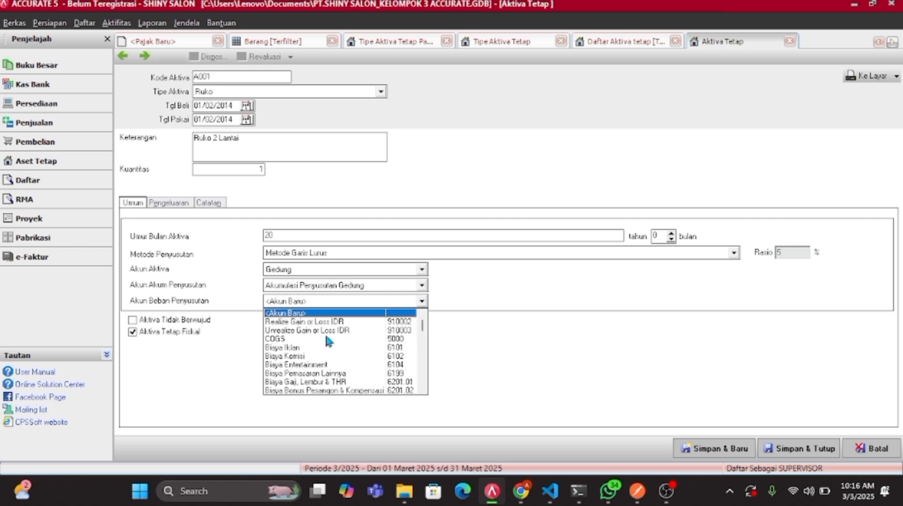
{"action": "type", "text": "Biaya"}
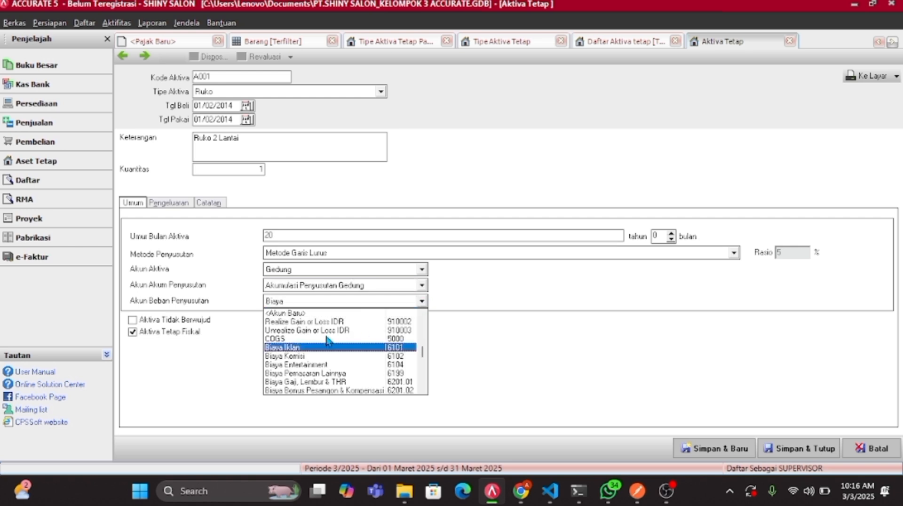
{"action": "type", "text": " P"}
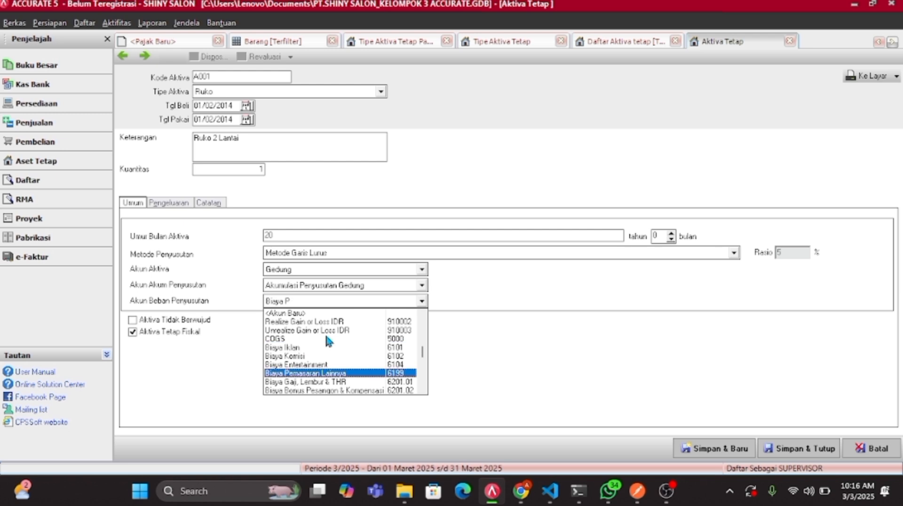
{"action": "type", "text": "enyusu"}
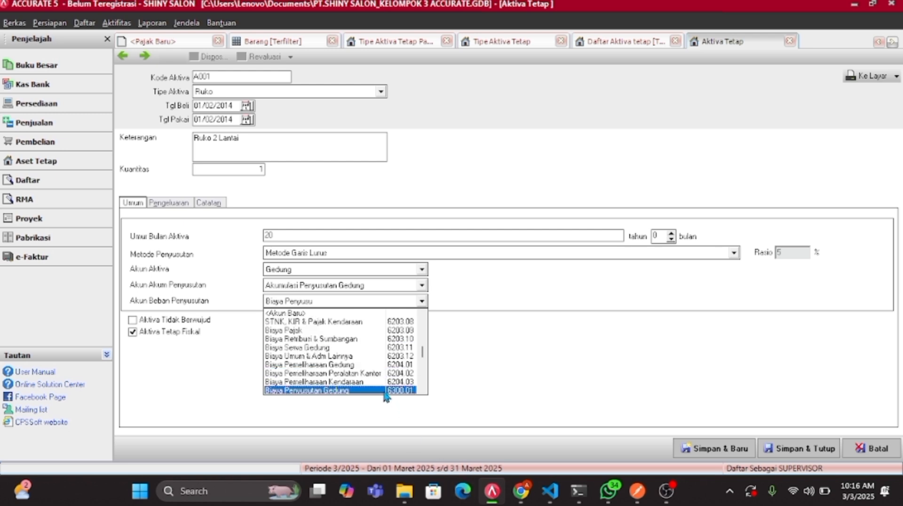
{"action": "left_click", "coordinate": [383, 391]}
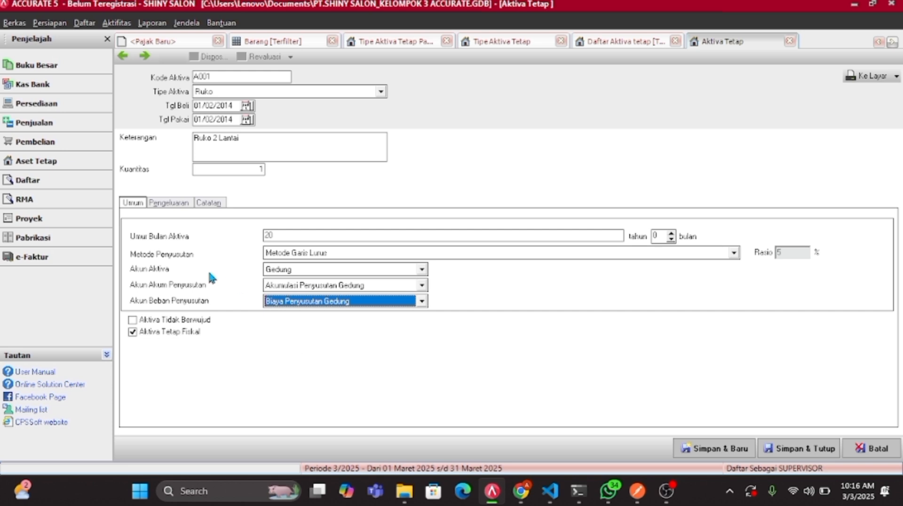
Check the asset's funding source in the project PDF and add an expenditure (Pengeluaran) line using account 310001 OPENING BALANCE EQUITY.
{"action": "left_click", "coordinate": [162, 204]}
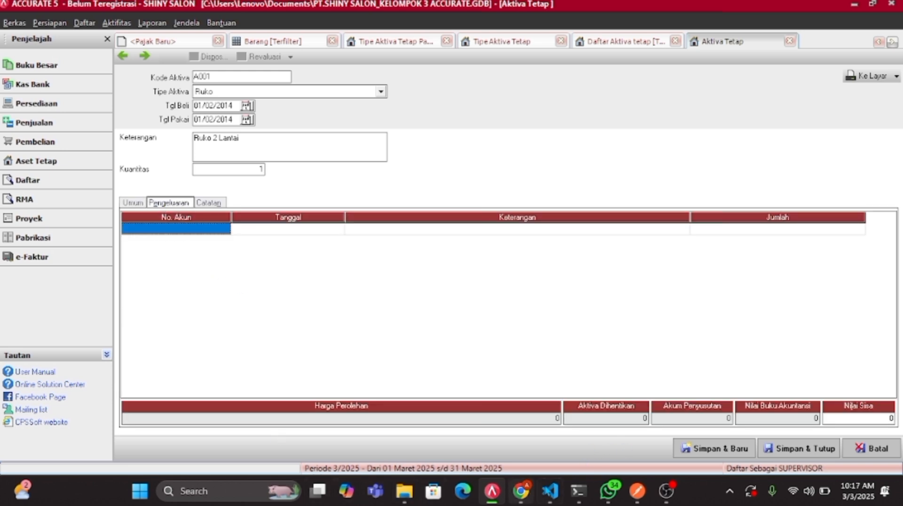
{"action": "left_click", "coordinate": [521, 490]}
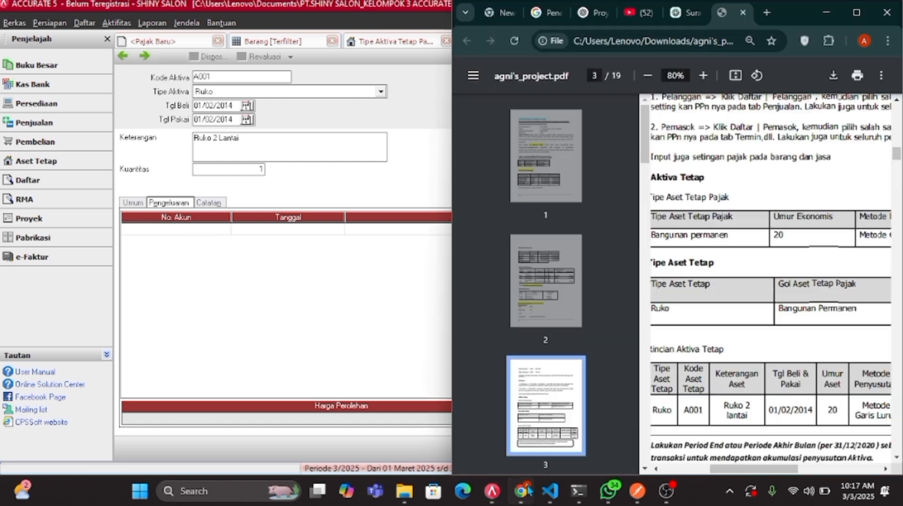
{"action": "left_click", "coordinate": [887, 469]}
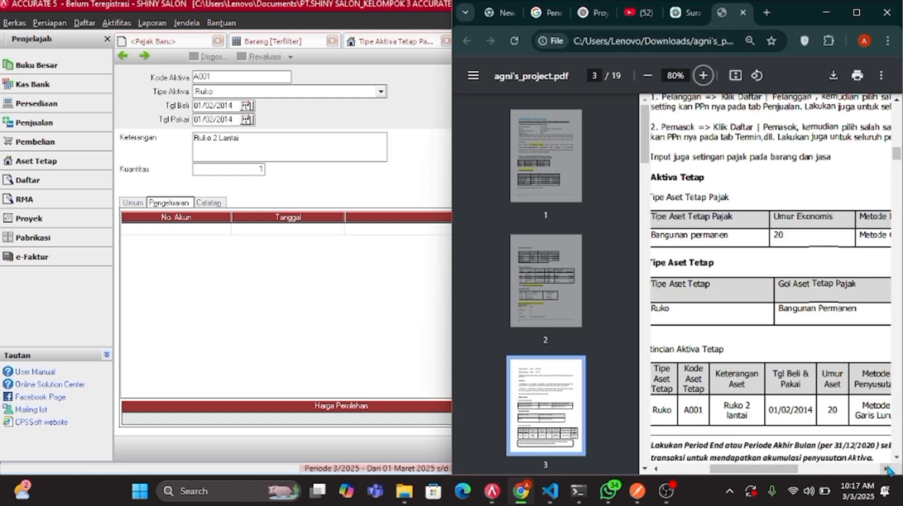
{"action": "left_click", "coordinate": [887, 469]}
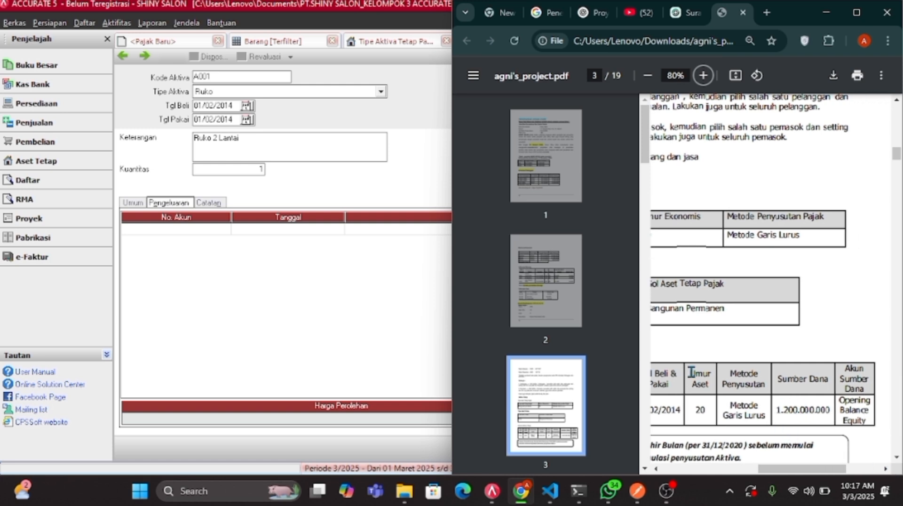
{"action": "left_click", "coordinate": [322, 348]}
{"action": "type", "text": "o"}
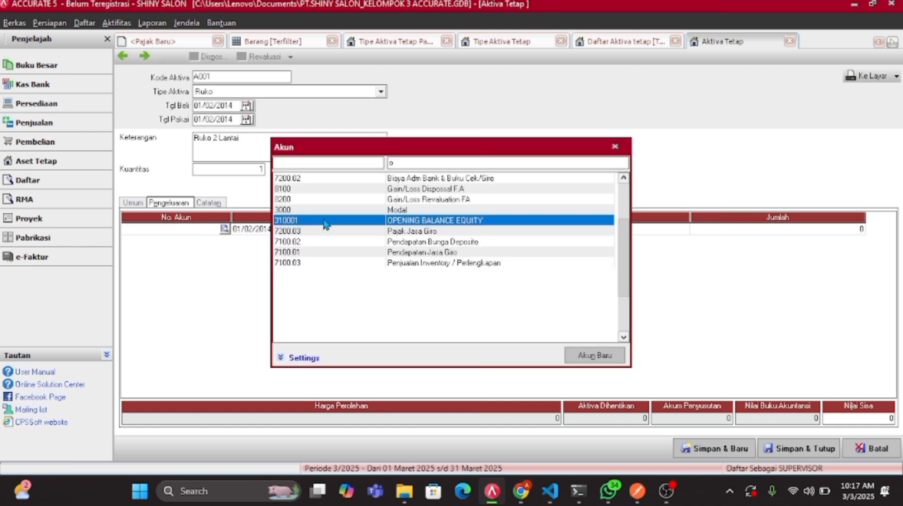
{"action": "double_click", "coordinate": [323, 221]}
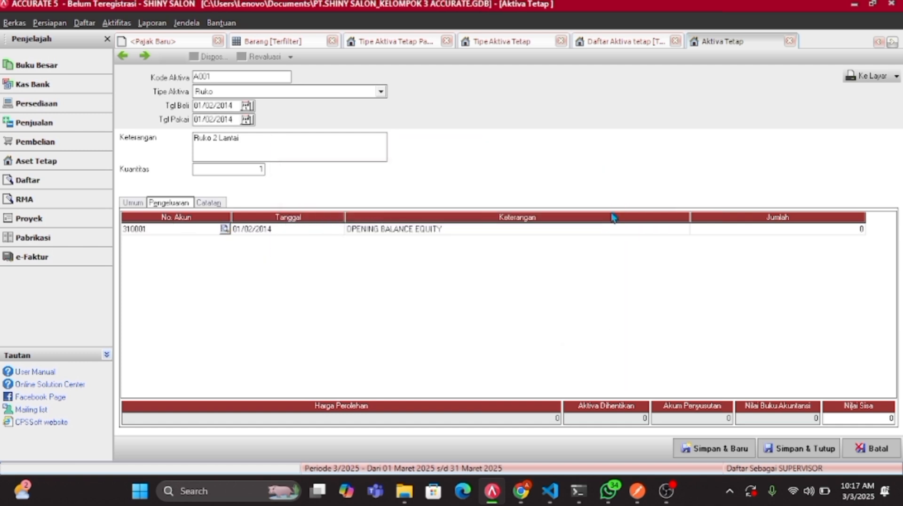
Set the expenditure line's amount (Jumlah) to 1,200,000,000 and save and close the fixed asset record.
{"action": "left_click", "coordinate": [770, 229]}
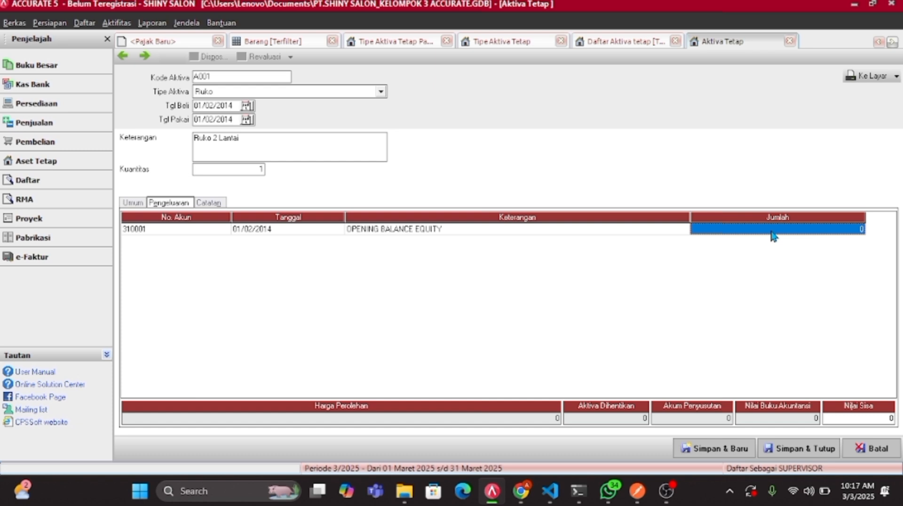
{"action": "type", "text": "1,"}
{"action": "type", "text": "20"}
{"action": "type", "text": "0"}
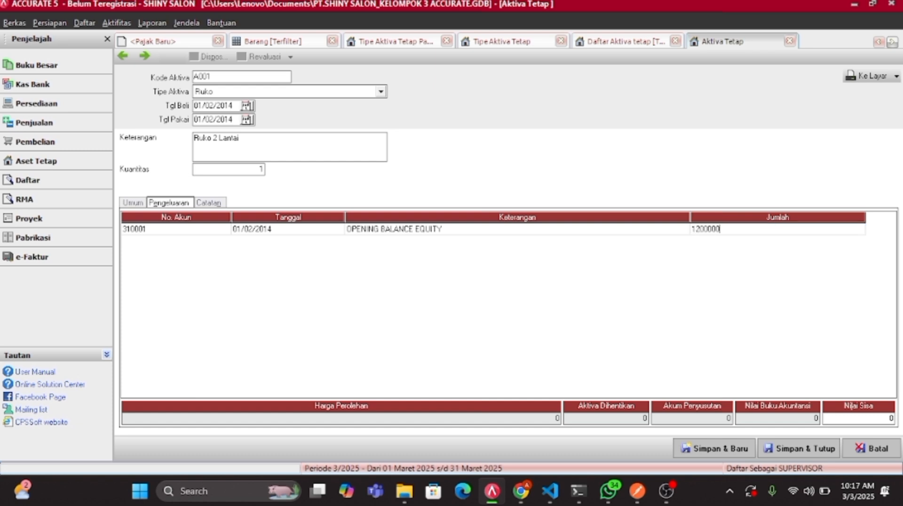
{"action": "type", "text": ",000,000"}
{"action": "key", "text": "Return"}
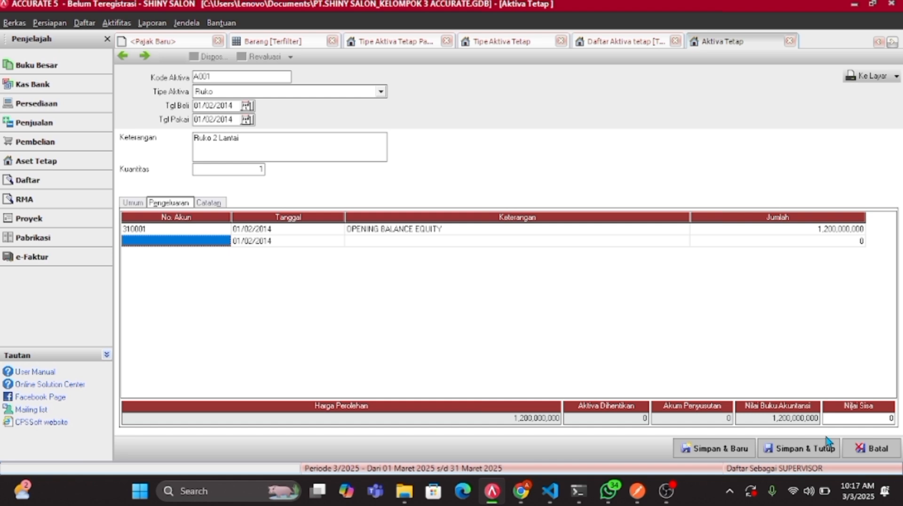
{"action": "left_click", "coordinate": [807, 444]}
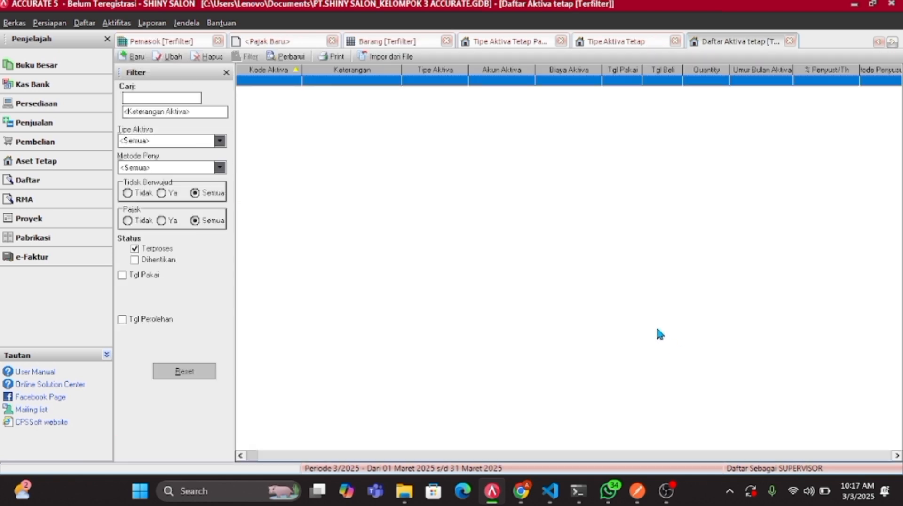
Refresh the fixed asset list to check the newly saved asset.
{"action": "left_click", "coordinate": [149, 24]}
{"action": "left_click", "coordinate": [116, 23]}
{"action": "left_click", "coordinate": [116, 22]}
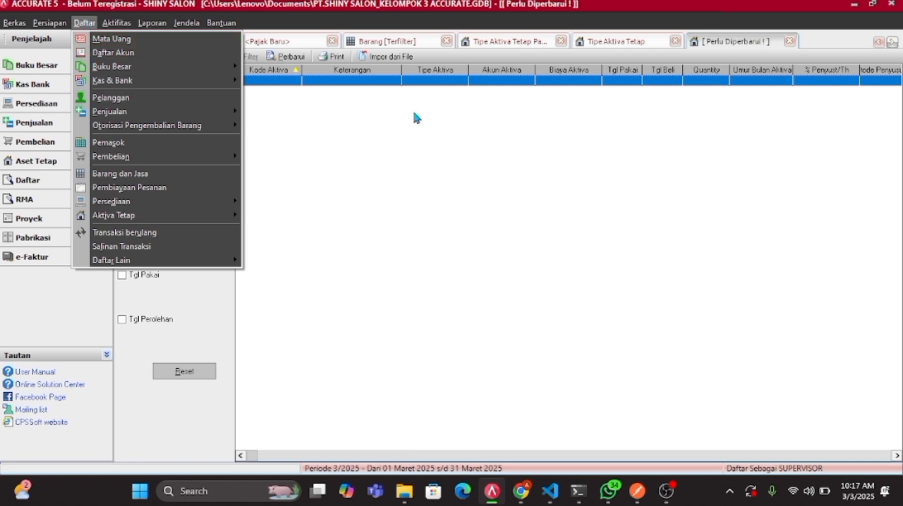
{"action": "key", "text": "s"}
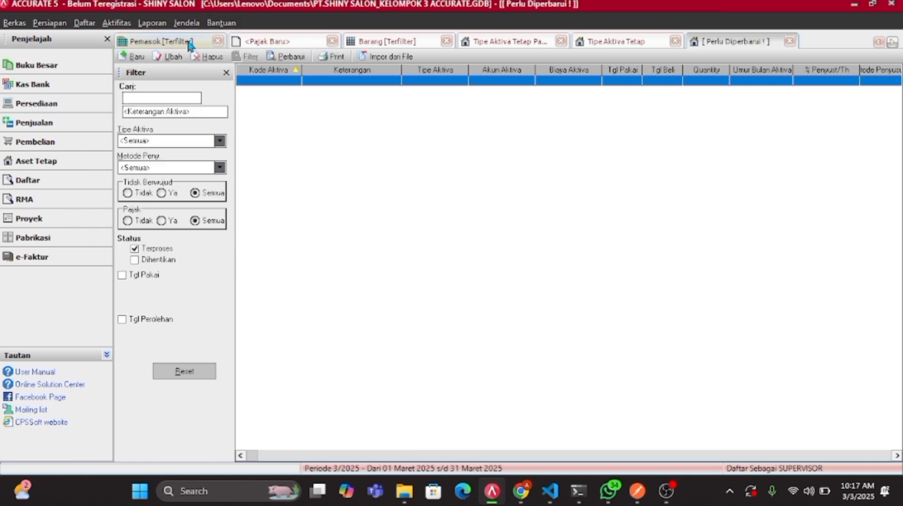
{"action": "left_click", "coordinate": [288, 56]}
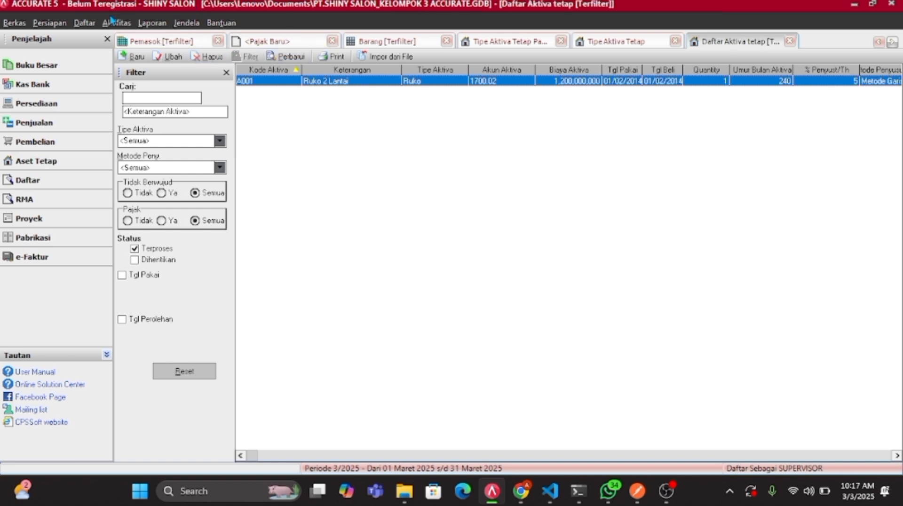
Open the account list, check the OPENING BALANCE EQUITY balance and refresh the list.
{"action": "left_click", "coordinate": [85, 22]}
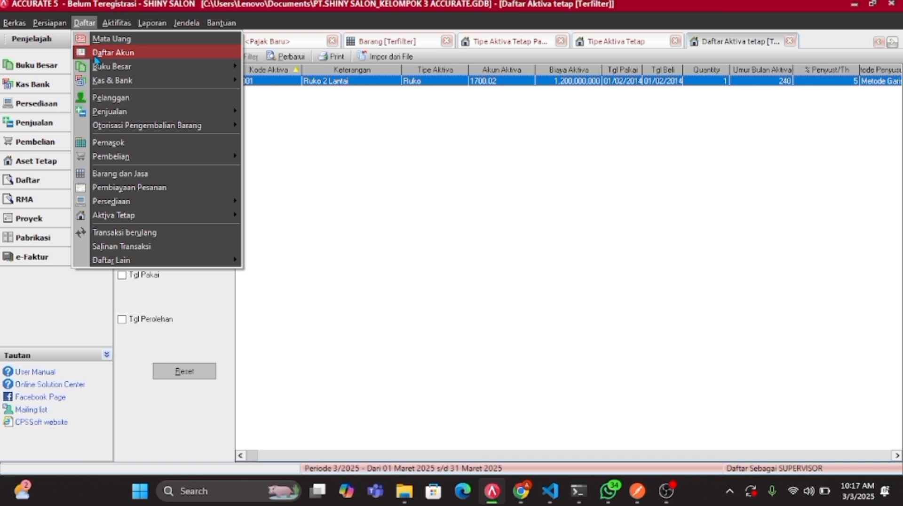
{"action": "left_click", "coordinate": [94, 55]}
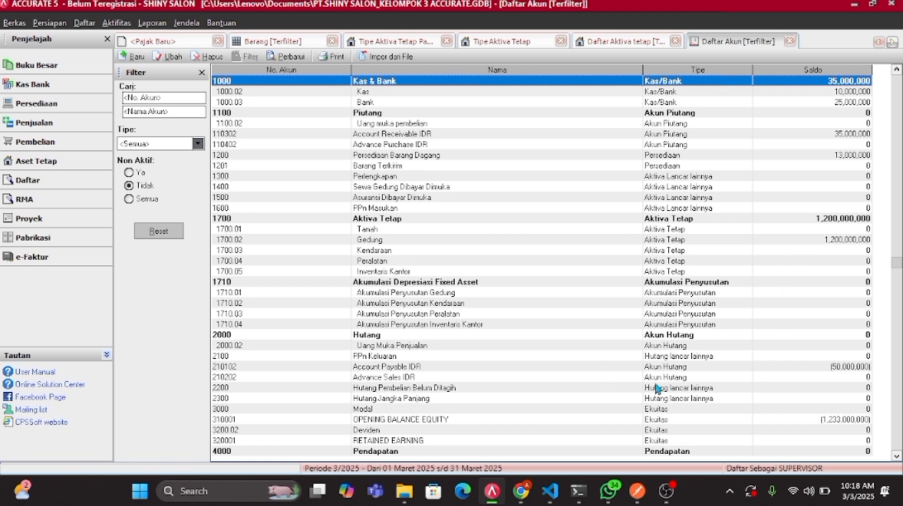
{"action": "left_click", "coordinate": [638, 420]}
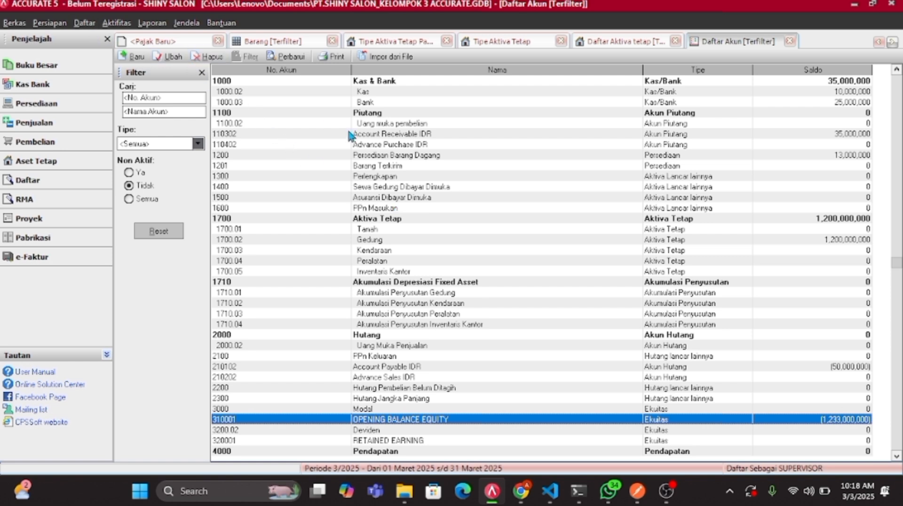
{"action": "left_click", "coordinate": [288, 58]}
{"action": "left_click", "coordinate": [287, 59]}
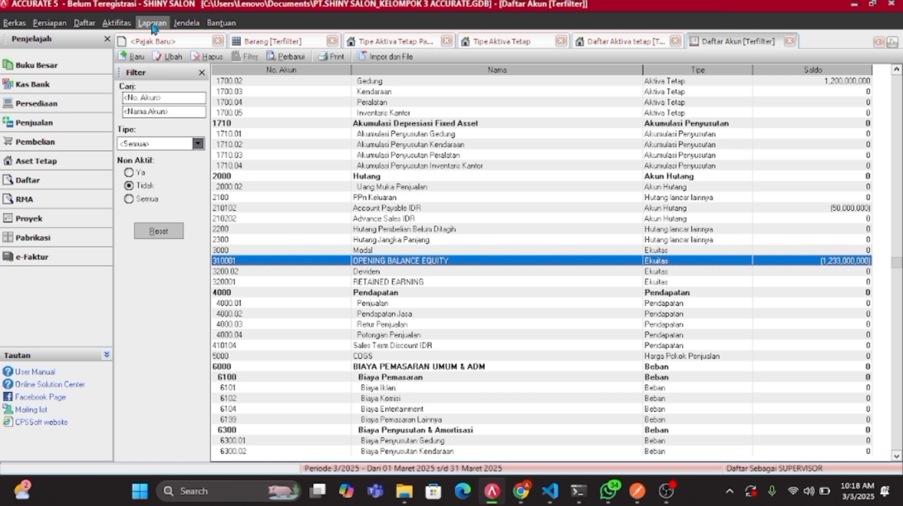
Open the month-end process (Proses Akhir Bulan) and set its period to Desember.
{"action": "left_click", "coordinate": [520, 493]}
{"action": "left_click", "coordinate": [117, 23]}
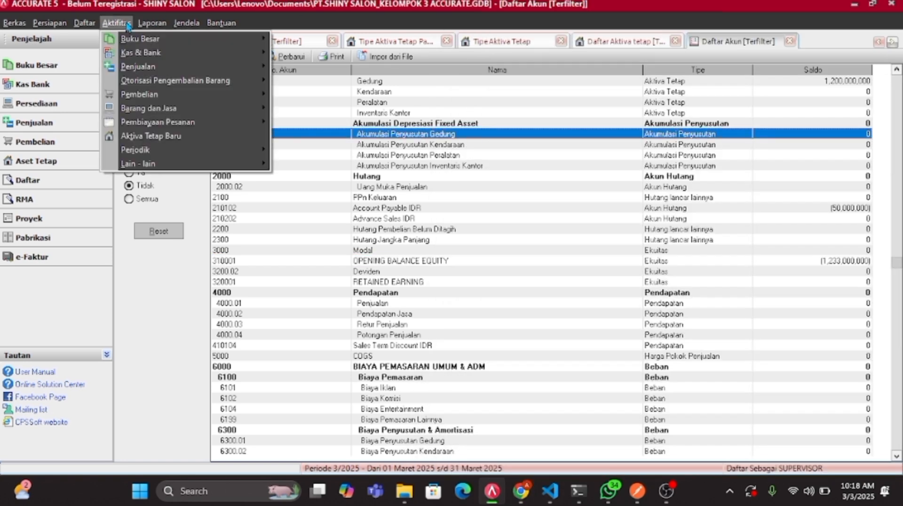
{"action": "mouse_move", "coordinate": [164, 153]}
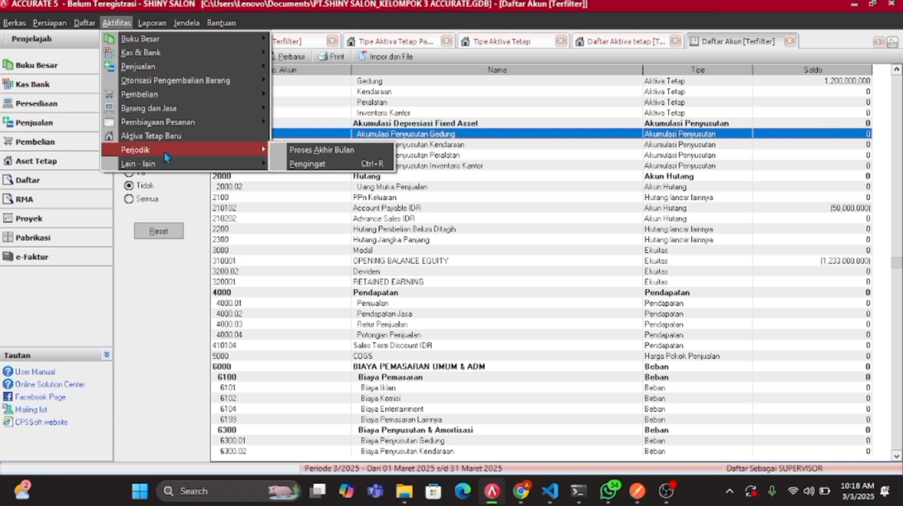
{"action": "left_click", "coordinate": [303, 151]}
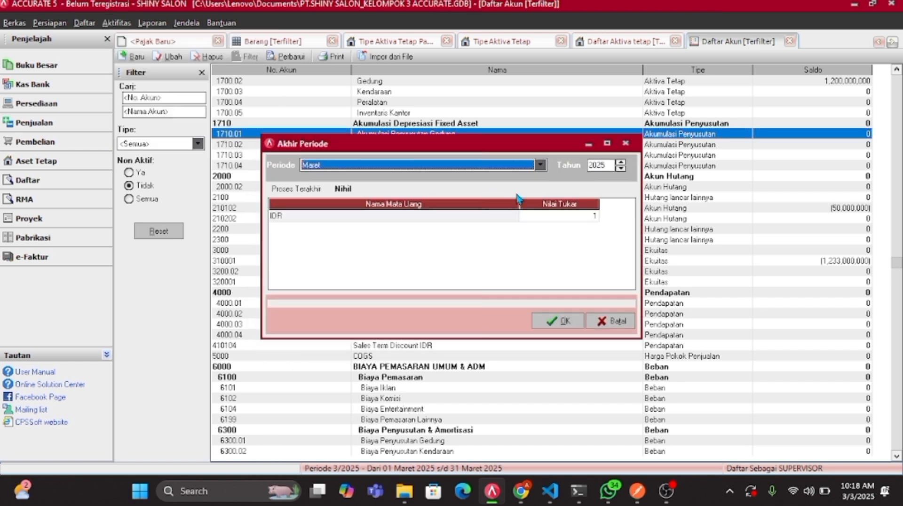
{"action": "left_click", "coordinate": [540, 165]}
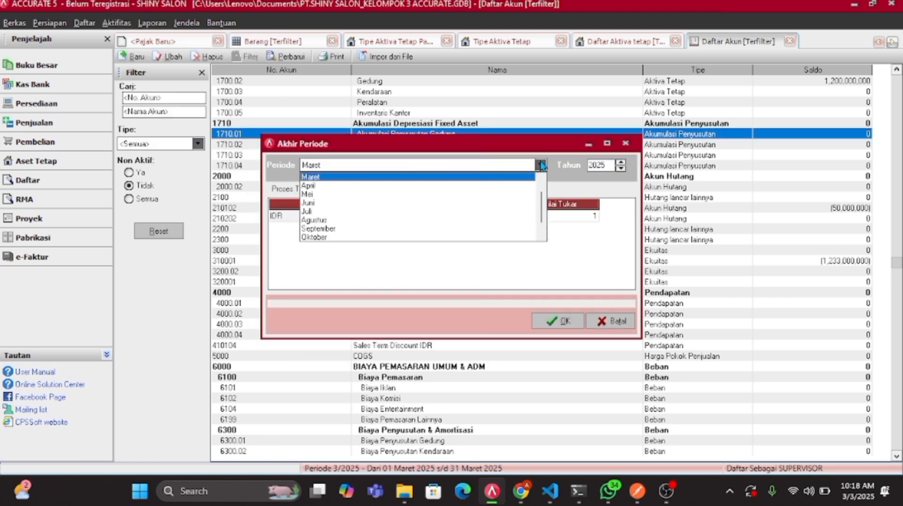
{"action": "left_click", "coordinate": [542, 237]}
{"action": "left_click", "coordinate": [542, 237]}
{"action": "left_click", "coordinate": [517, 237]}
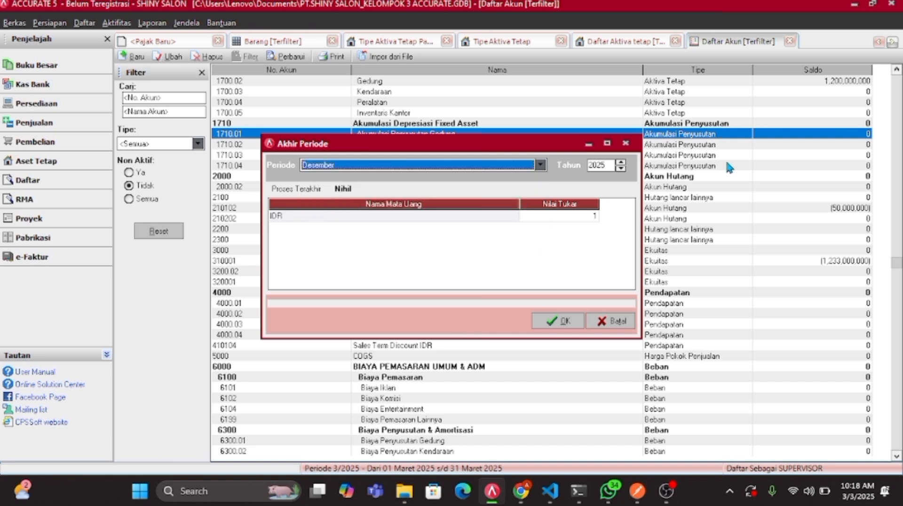
Set the period-end year to 2020 and run the process for calculating asset depreciation.
{"action": "left_click", "coordinate": [621, 168]}
{"action": "left_click", "coordinate": [621, 167]}
{"action": "left_click", "coordinate": [621, 168]}
{"action": "left_click", "coordinate": [557, 321]}
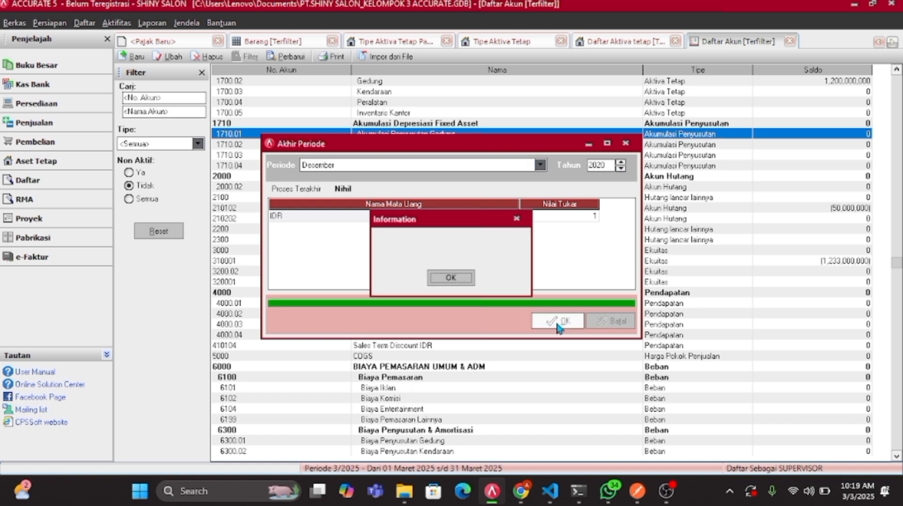
{"action": "left_click", "coordinate": [468, 278]}
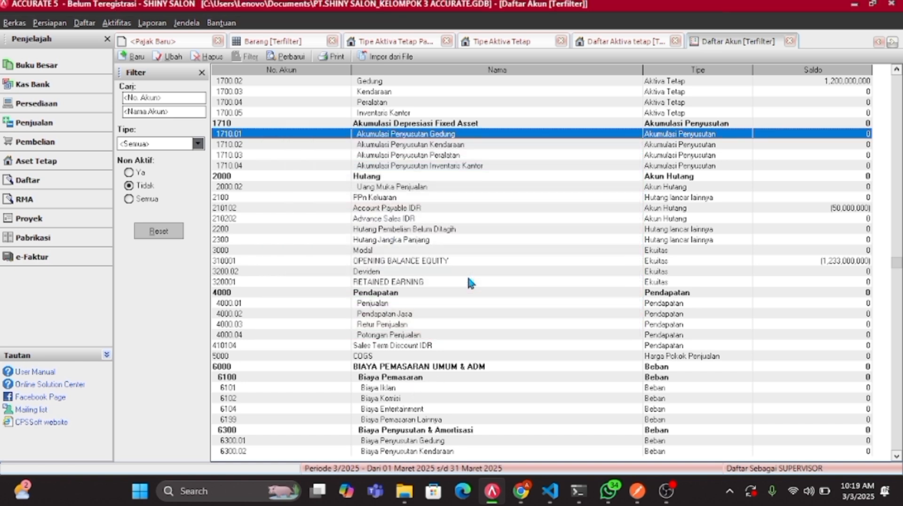
Refresh the account list and check the balances of Akumulasi Penyusutan Gedung and OPENING BALANCE EQUITY.
{"action": "left_click", "coordinate": [291, 58]}
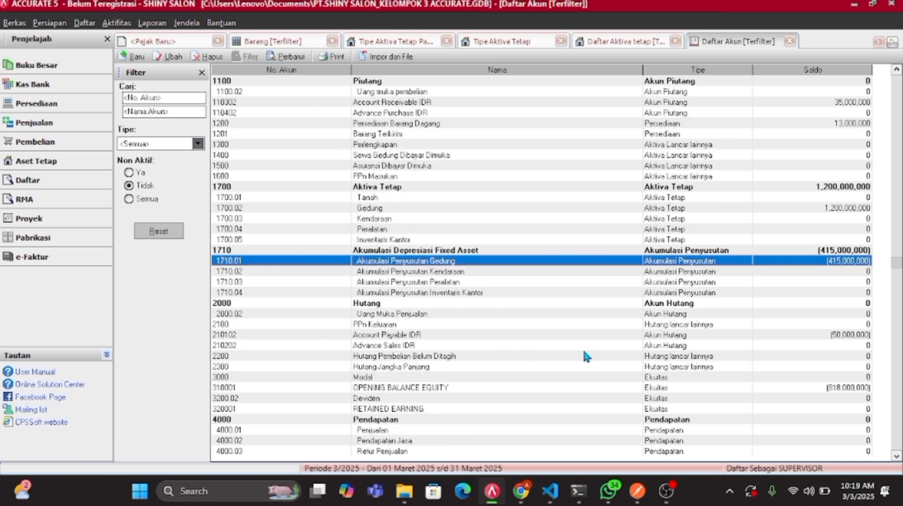
{"action": "left_click", "coordinate": [835, 389]}
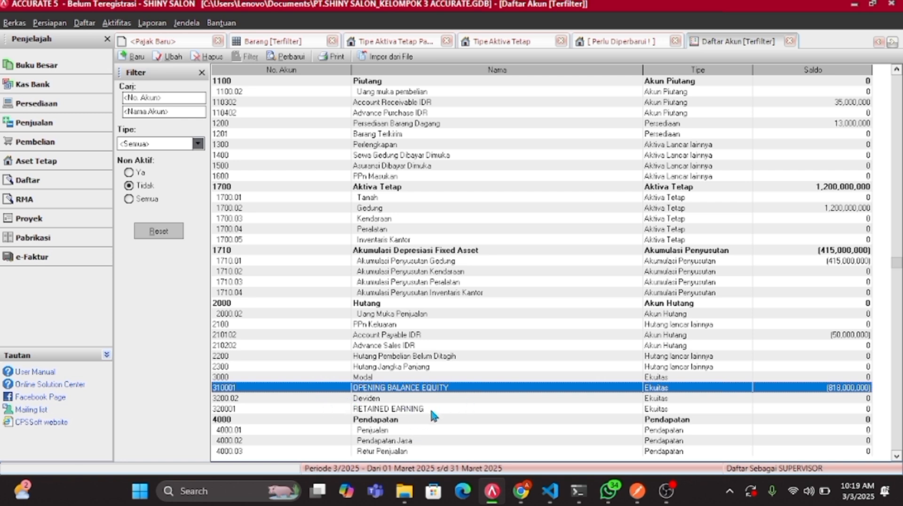
{"action": "left_click", "coordinate": [116, 23]}
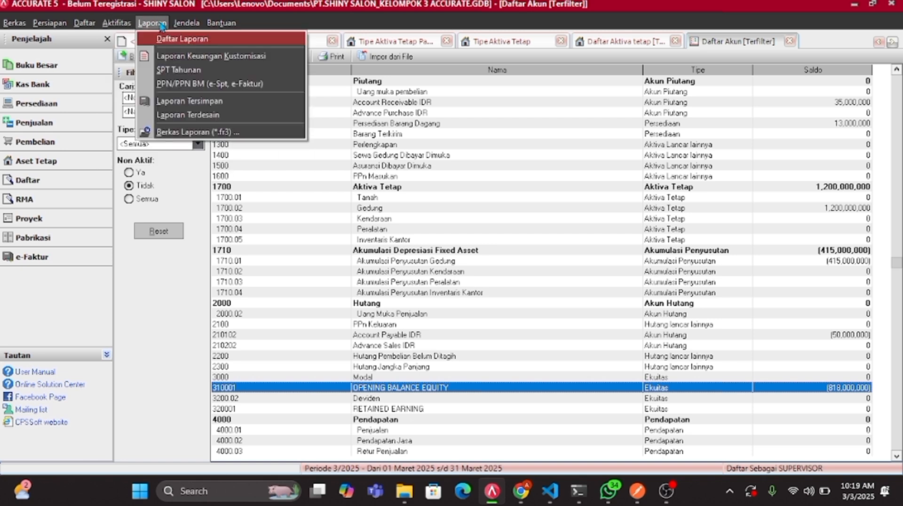
Create a new general journal voucher (Bukti Jurnal Umum) dated 31/12/2020.
{"action": "left_click", "coordinate": [121, 24]}
{"action": "left_click", "coordinate": [122, 24]}
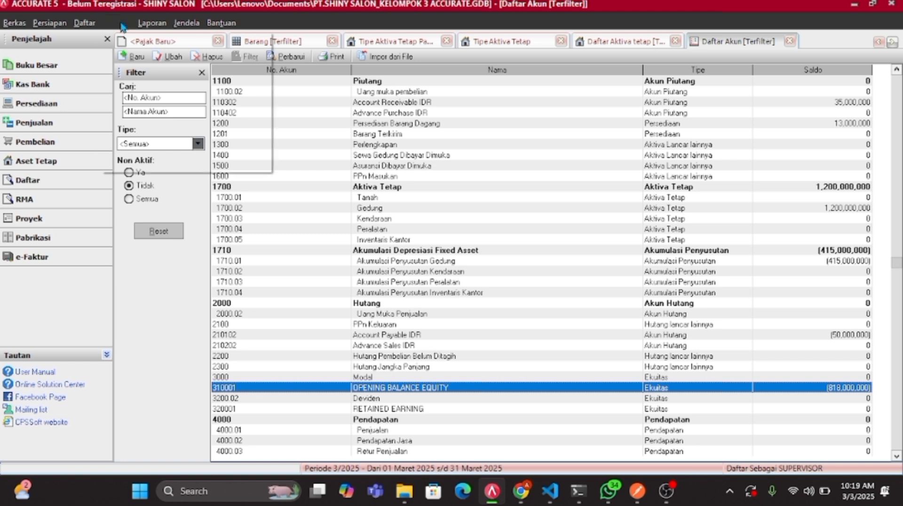
{"action": "mouse_move", "coordinate": [135, 42]}
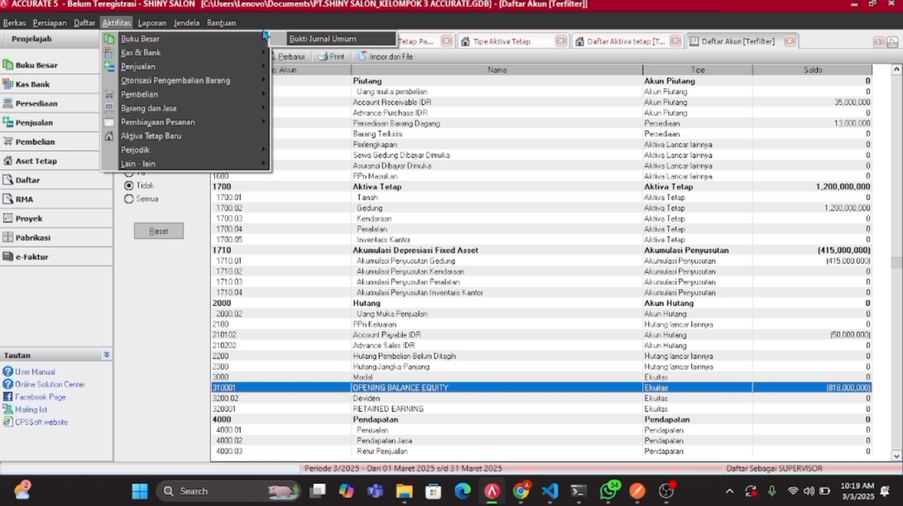
{"action": "left_click", "coordinate": [289, 37]}
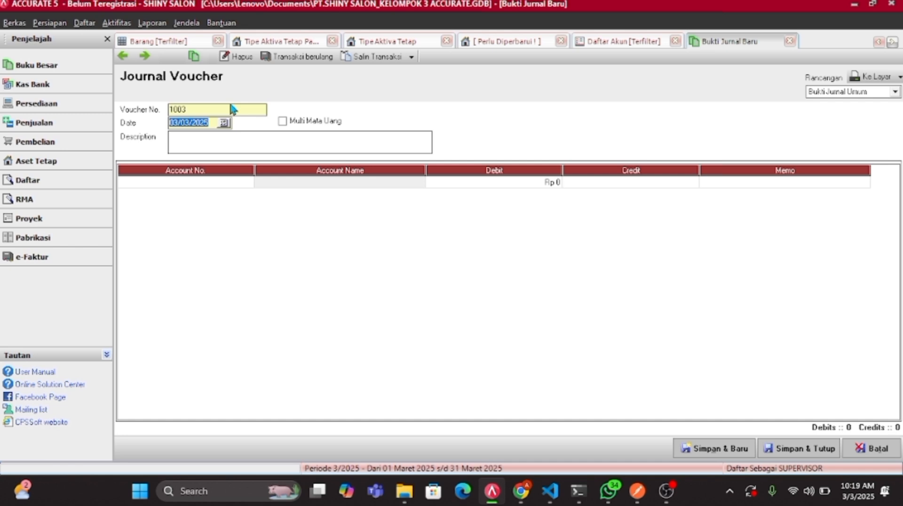
{"action": "key", "text": "BackSpace"}
{"action": "type", "text": "32"}
{"action": "key", "text": "BackSpace"}
{"action": "type", "text": "1/12/2020"}
{"action": "key", "text": "Tab"}
{"action": "key", "text": "Caps_Lock"}
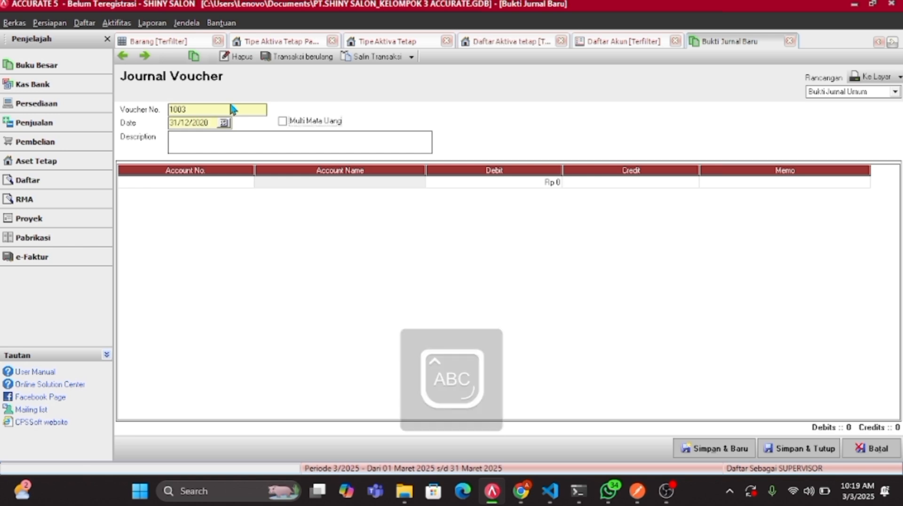
{"action": "key", "text": "Return"}
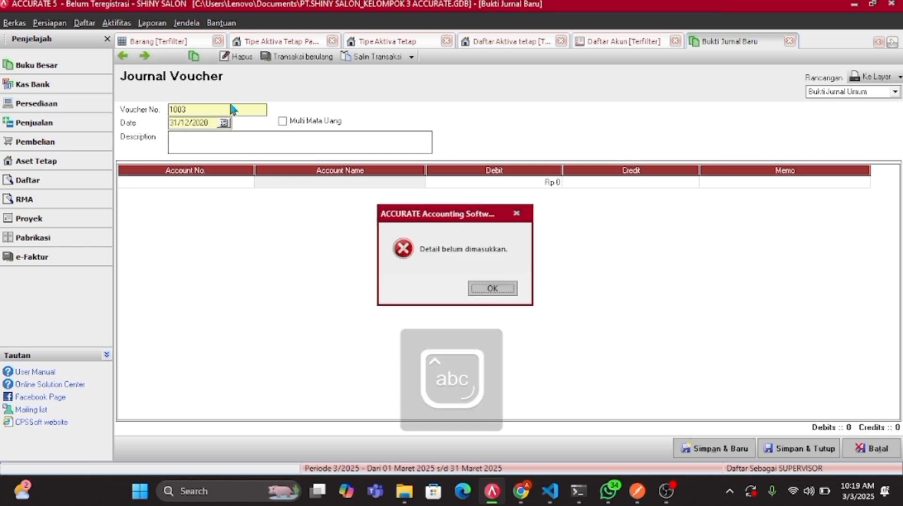
{"action": "key", "text": "Return"}
Enter "Jurnal Pembalik" as the journal voucher's description.
{"action": "left_click", "coordinate": [193, 145]}
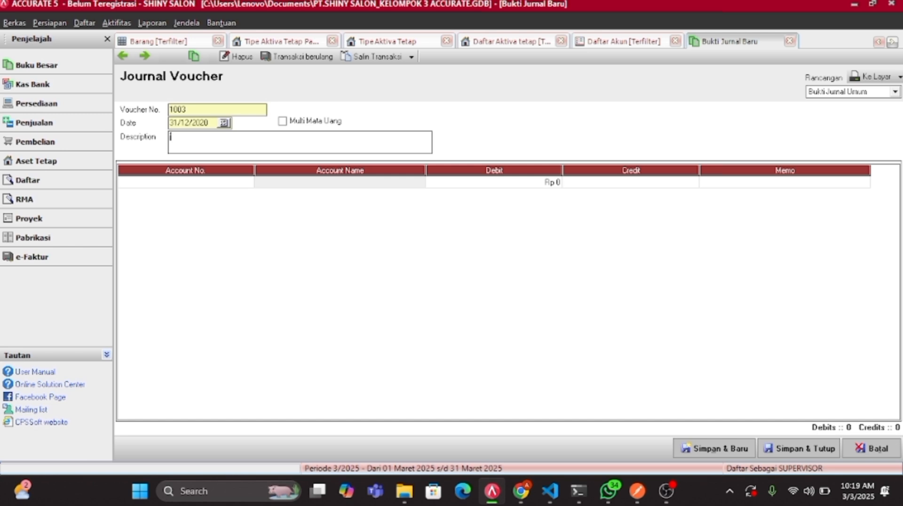
{"action": "type", "text": "J"}
{"action": "key", "text": "Caps_Lock"}
{"action": "type", "text": "u"}
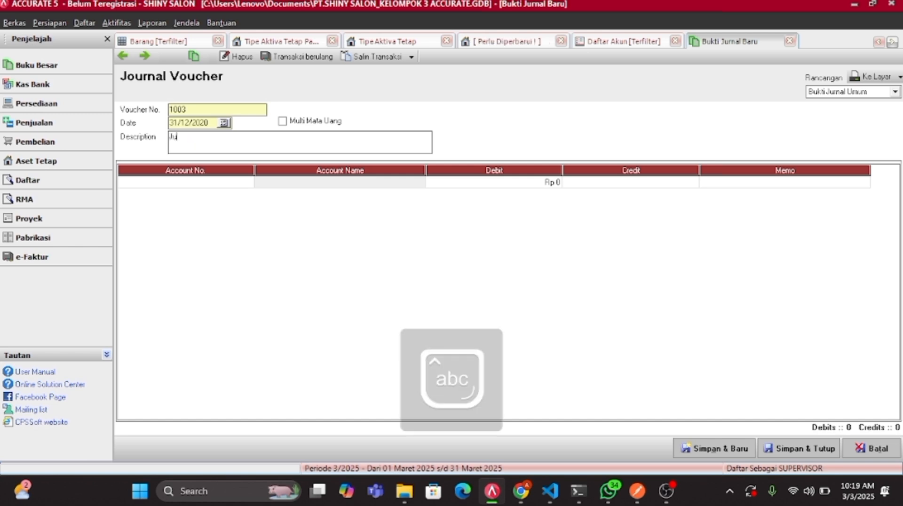
{"action": "type", "text": "rnal Pembalik"}
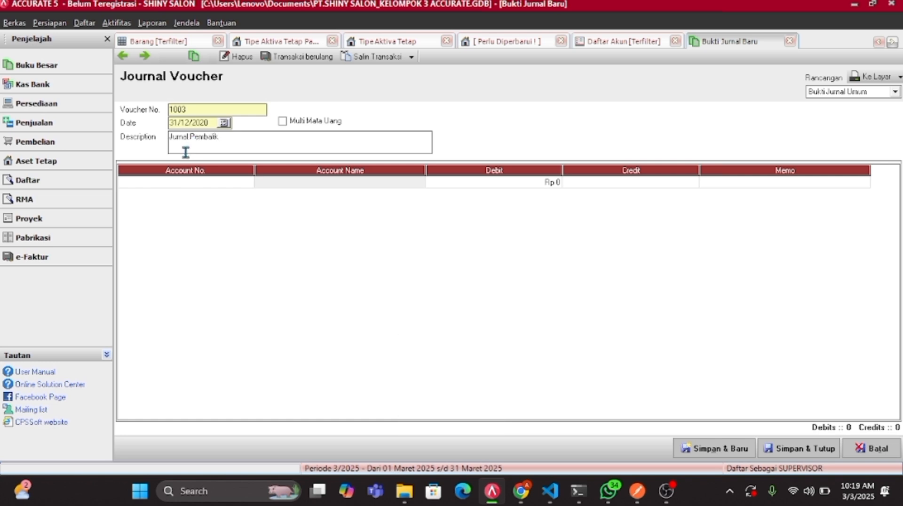
Choose OPENING BALANCE EQUITY as the account on the journal voucher's first line.
{"action": "left_click", "coordinate": [175, 183]}
{"action": "type", "text": "p"}
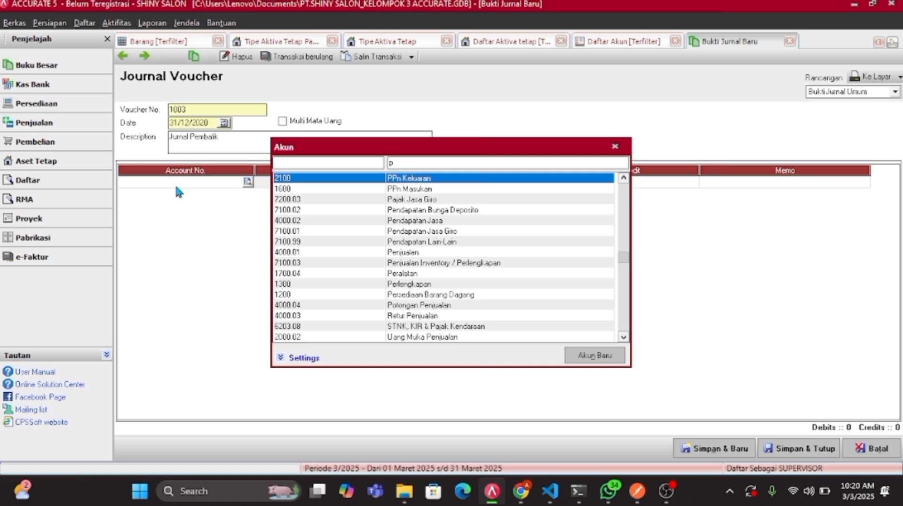
{"action": "key", "text": "BackSpace"}
{"action": "type", "text": "op"}
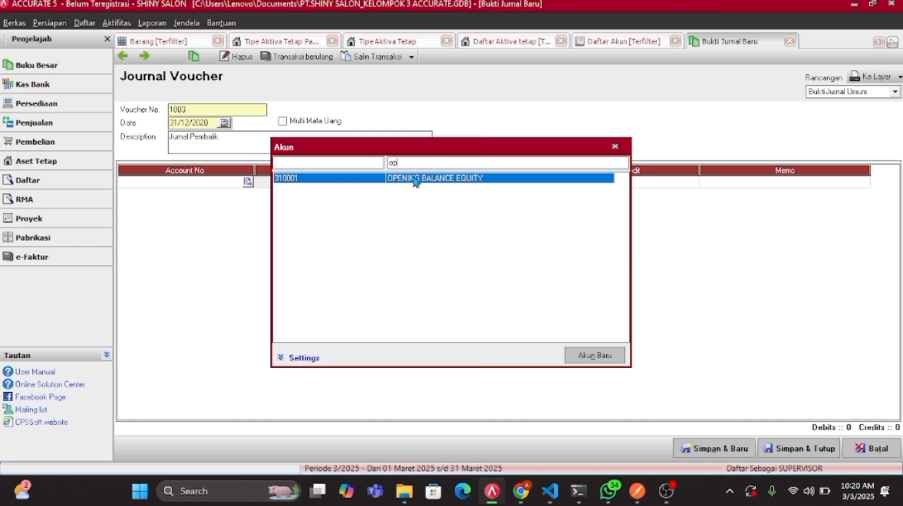
{"action": "double_click", "coordinate": [376, 178]}
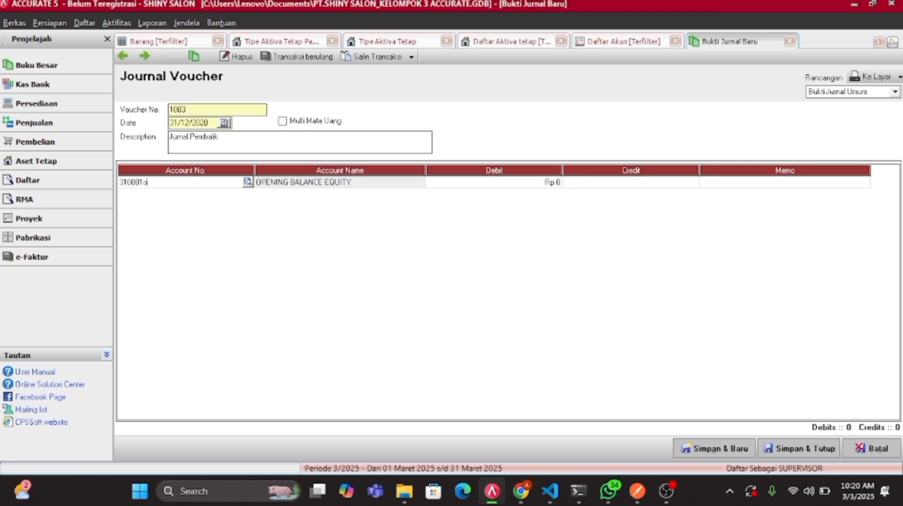
{"action": "left_click", "coordinate": [475, 183]}
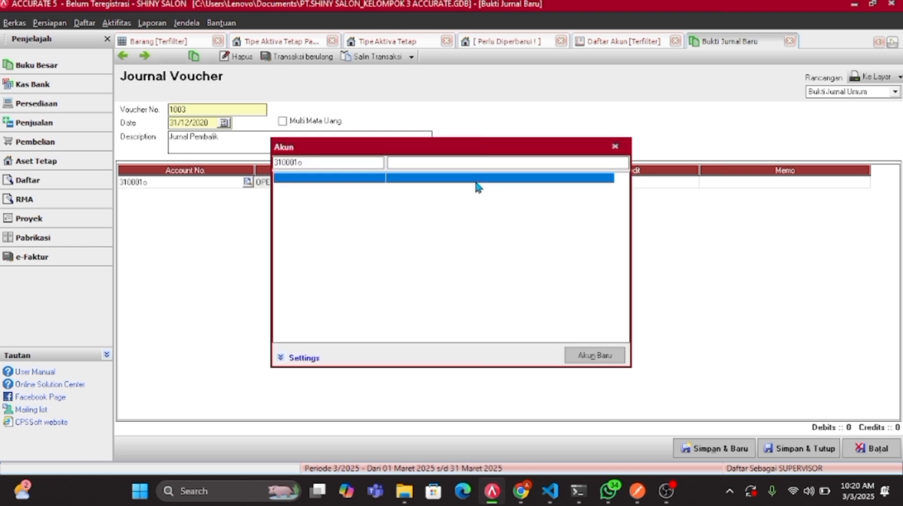
{"action": "left_click", "coordinate": [613, 148]}
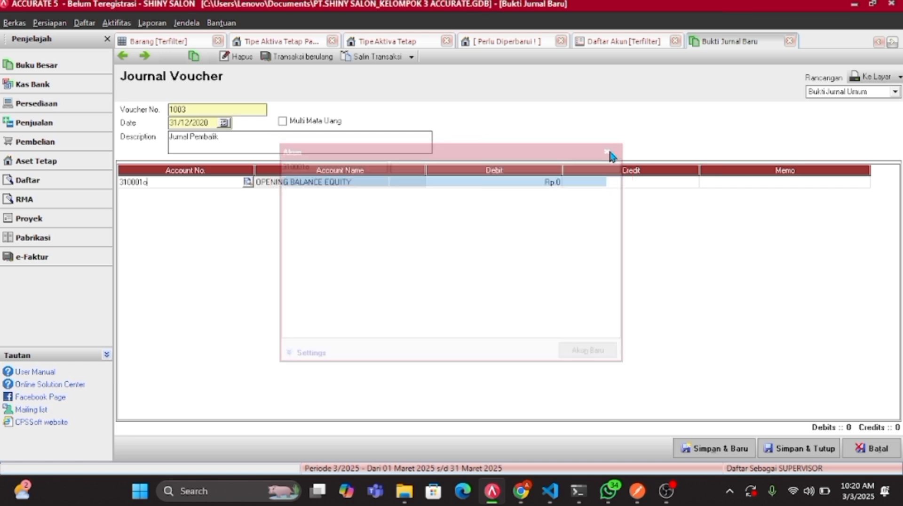
{"action": "left_click", "coordinate": [216, 179]}
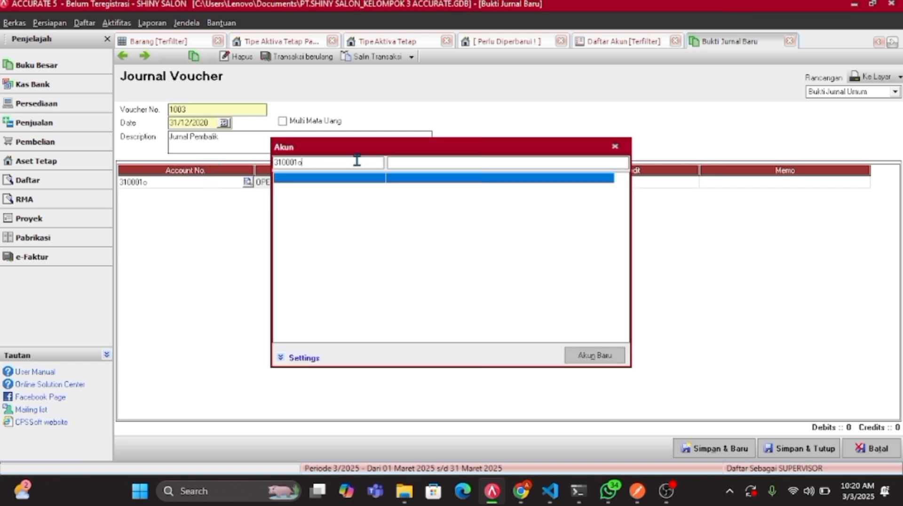
{"action": "key", "text": "Return"}
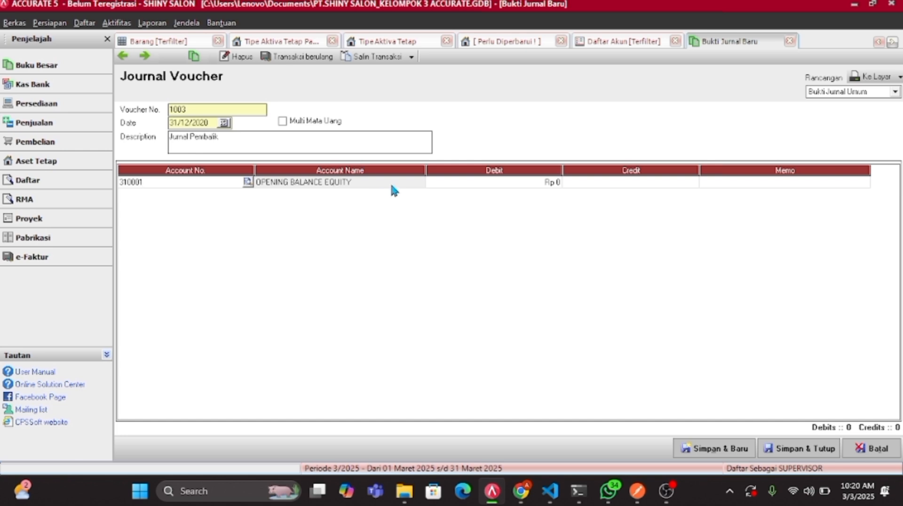
Set the debit of the OPENING BALANCE EQUITY line to 818,000,000.
{"action": "left_click", "coordinate": [447, 182]}
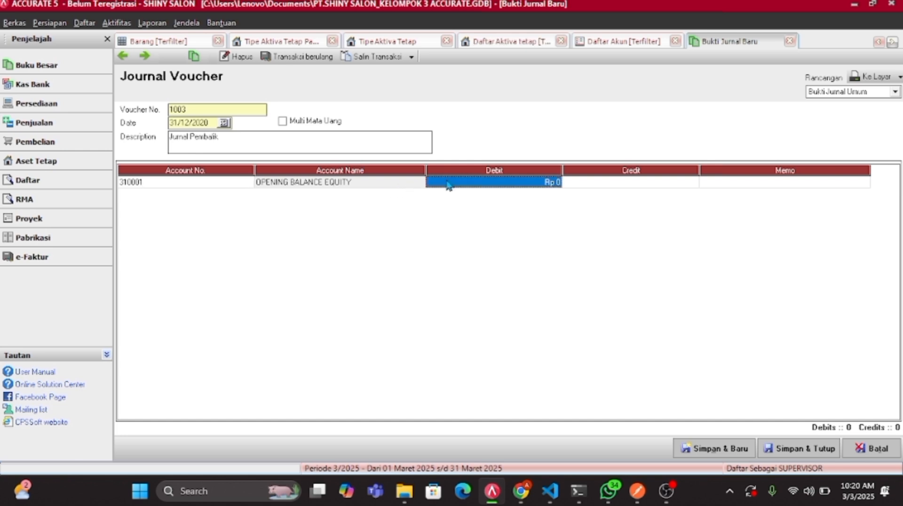
{"action": "type", "text": "818000"}
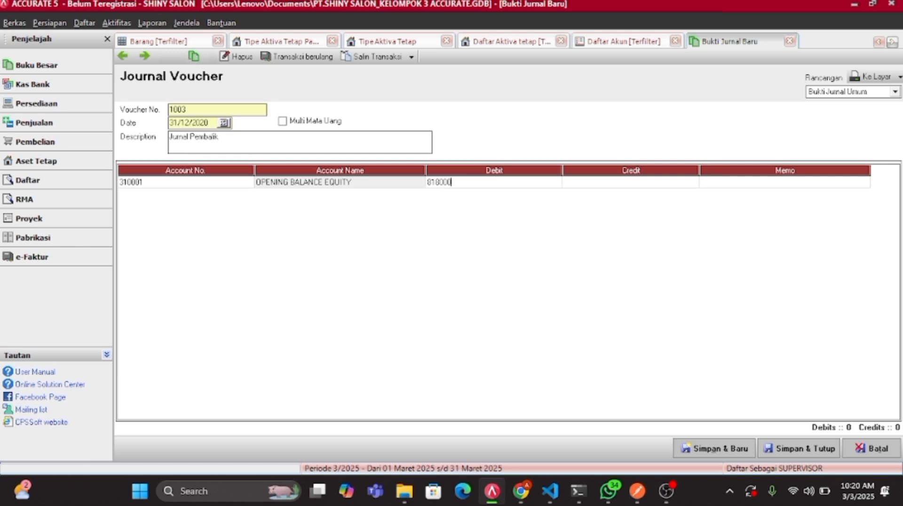
{"action": "key", "text": "Return"}
{"action": "key", "text": "Return"}
{"action": "key", "text": "Return"}
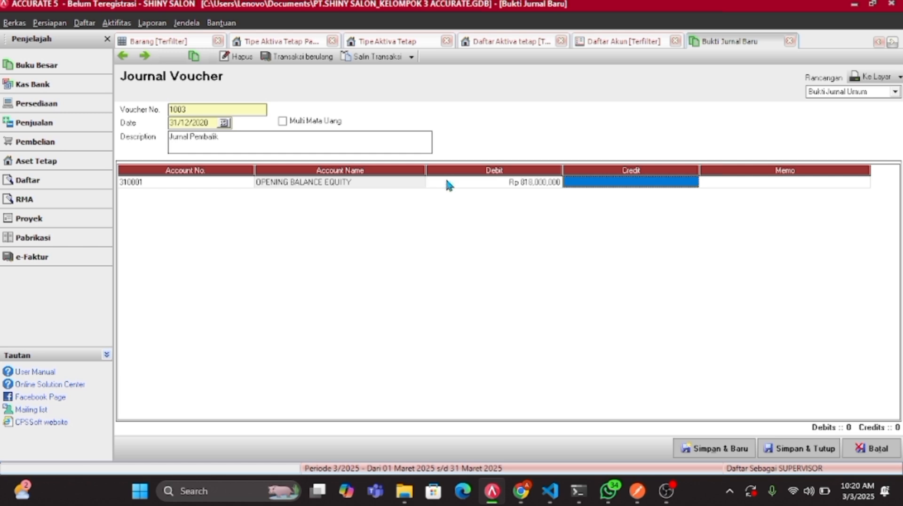
Add a RETAINED EARNING line with an 818,000,000 credit, then save and close the journal voucher.
{"action": "type", "text": "ret"}
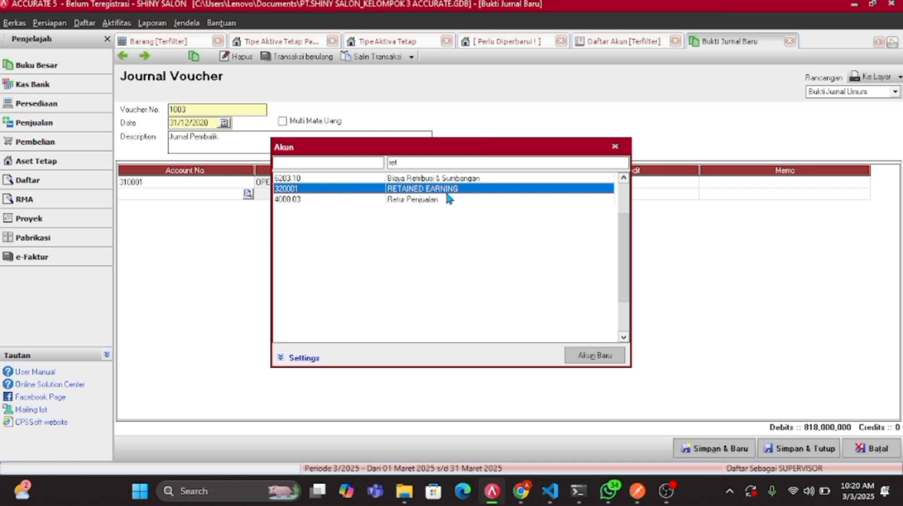
{"action": "key", "text": "Return"}
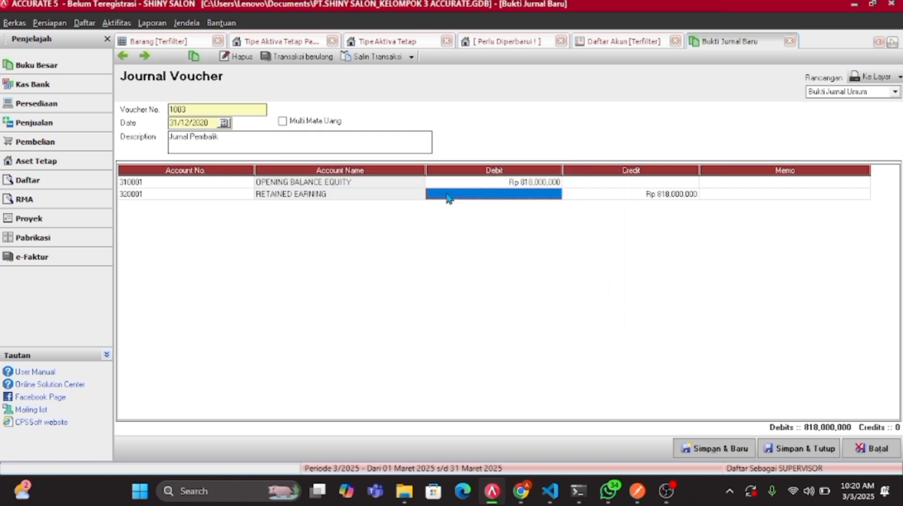
{"action": "key", "text": "Return"}
{"action": "key", "text": "Return"}
{"action": "key", "text": "Return"}
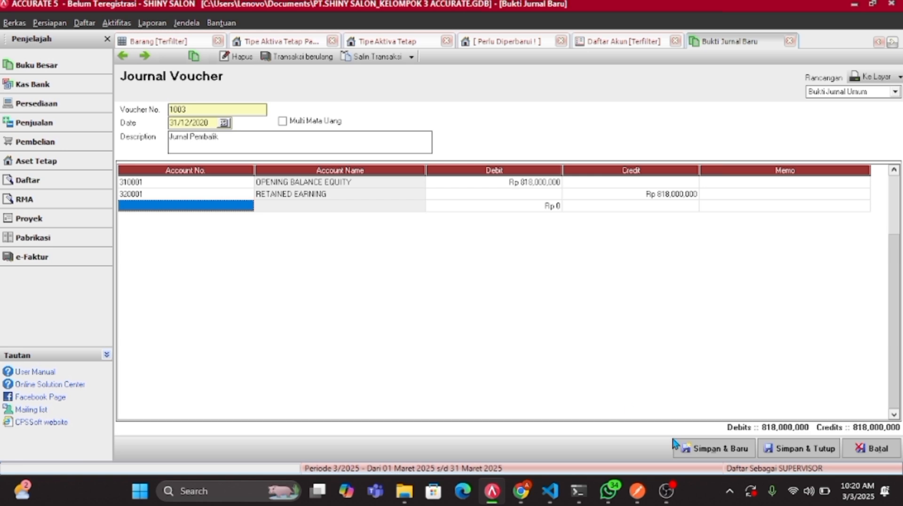
{"action": "left_click", "coordinate": [771, 449]}
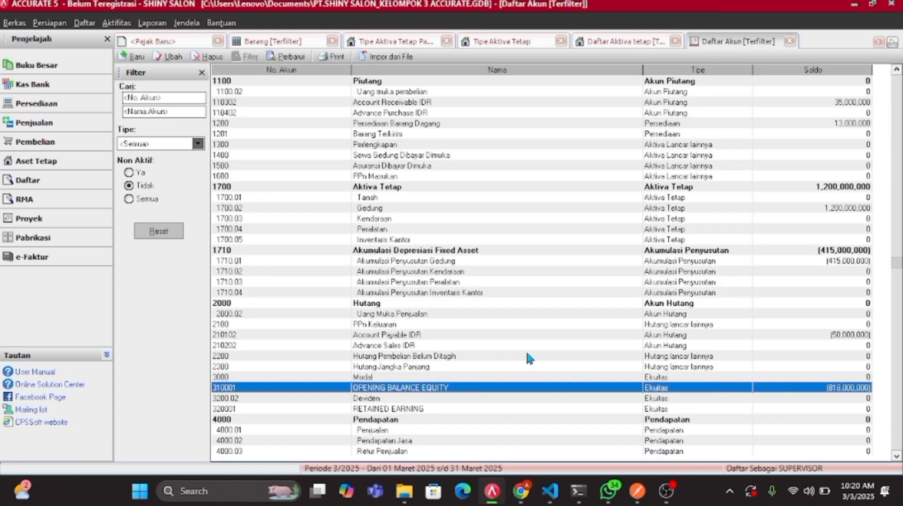
Refresh the account list and check the balances of OPENING BALANCE EQUITY and RETAINED EARNING.
{"action": "left_click", "coordinate": [272, 56]}
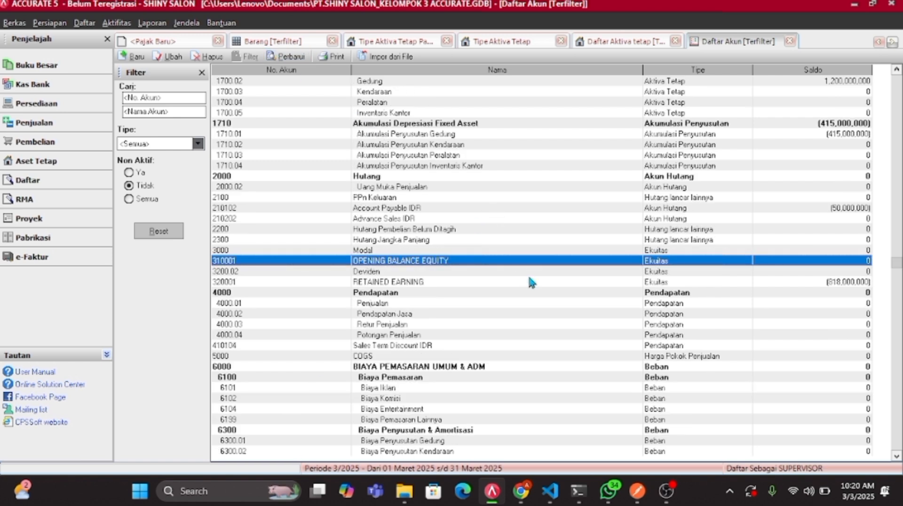
{"action": "left_click", "coordinate": [767, 272]}
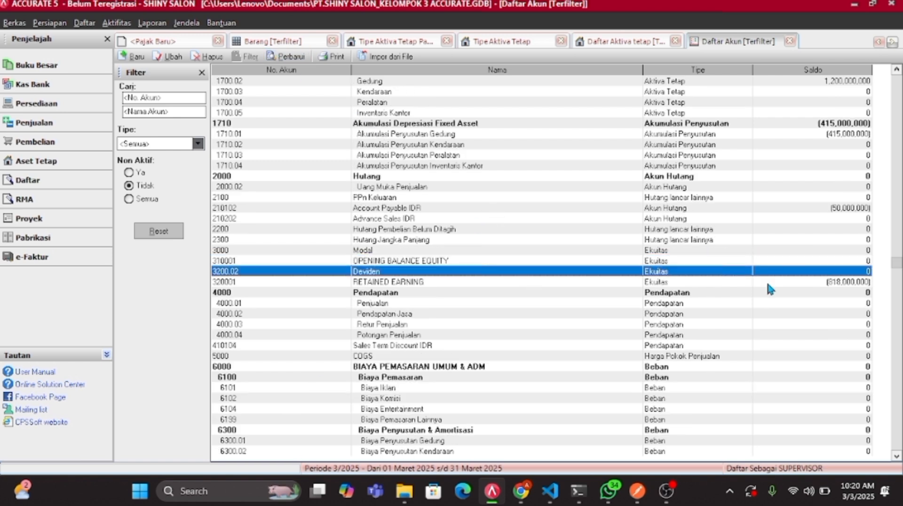
{"action": "left_click", "coordinate": [766, 281]}
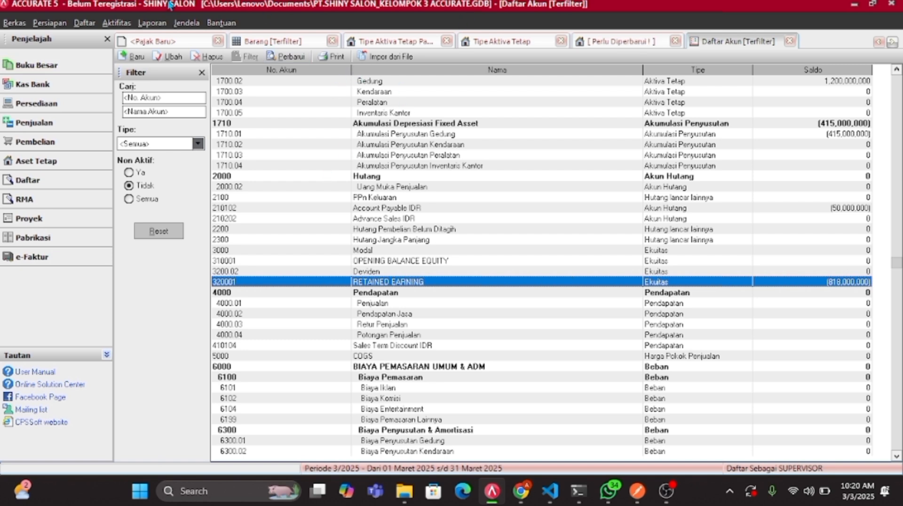
Open the report settings for Neraca Saldo (Klasik) in the Buku Besar report category.
{"action": "left_click", "coordinate": [151, 22]}
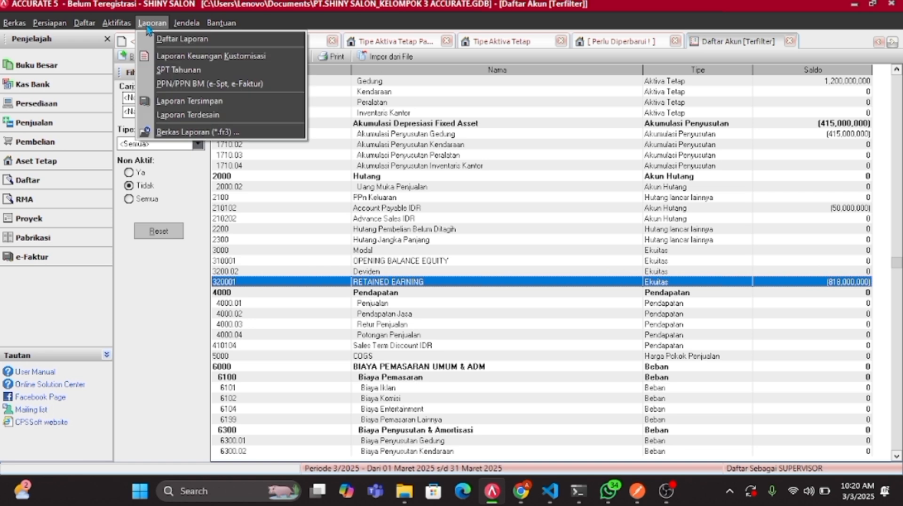
{"action": "left_click", "coordinate": [161, 39]}
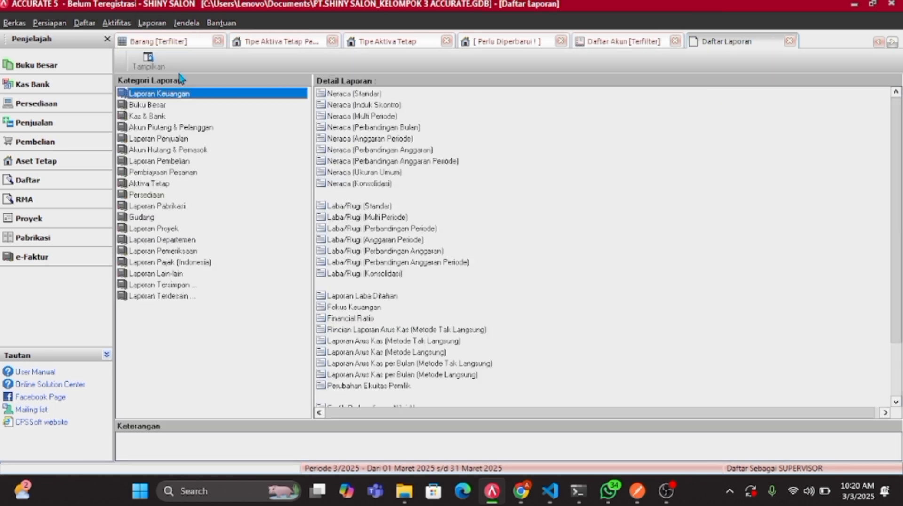
{"action": "left_click", "coordinate": [178, 106]}
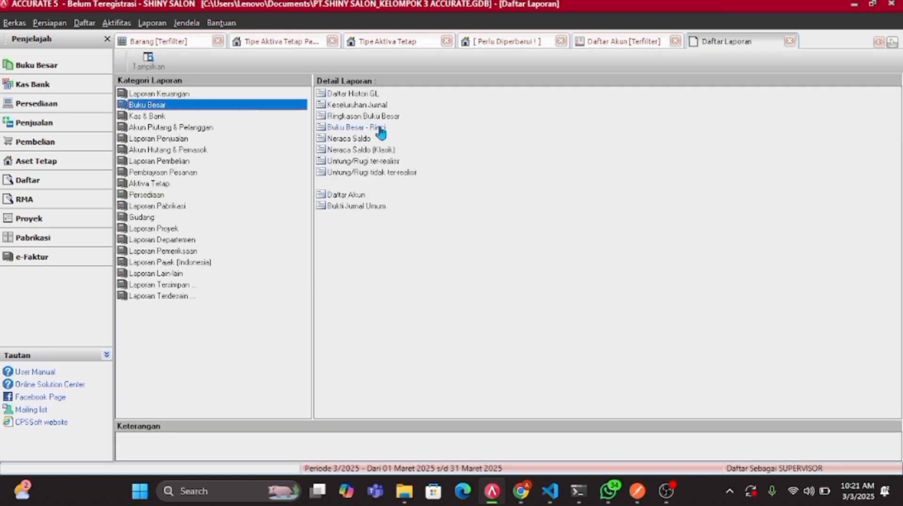
{"action": "left_click", "coordinate": [366, 150]}
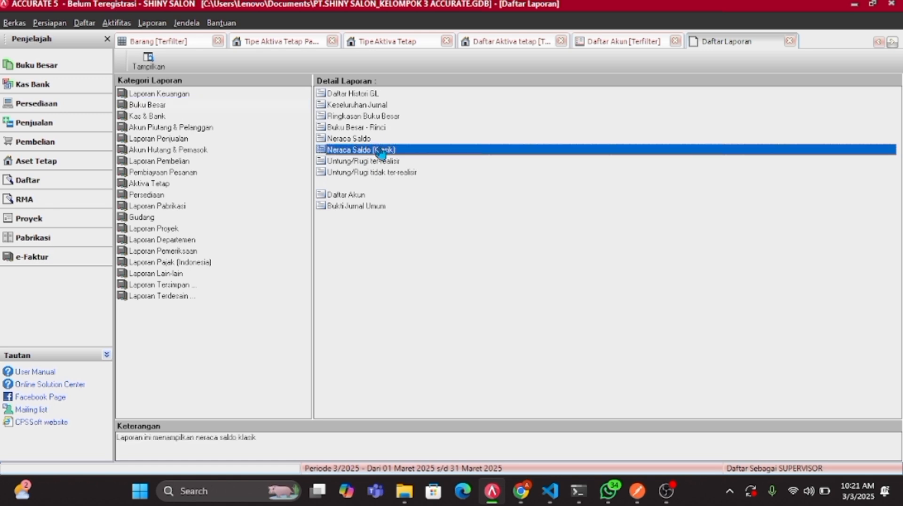
{"action": "double_click", "coordinate": [381, 152]}
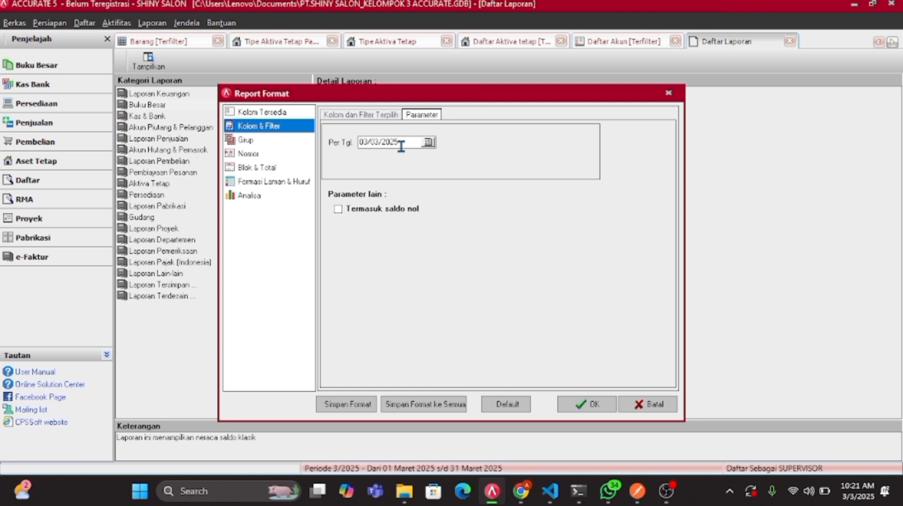
Set the report date to 31/12/2020 and display the Neraca Saldo (Klasik) report.
{"action": "key", "text": "BackSpace"}
{"action": "key", "text": "BackSpace"}
{"action": "key", "text": "BackSpace"}
{"action": "key", "text": "BackSpace"}
{"action": "key", "text": "BackSpace"}
{"action": "key", "text": "BackSpace"}
{"action": "key", "text": "BackSpace"}
{"action": "key", "text": "BackSpace"}
{"action": "type", "text": "31/12/2020"}
{"action": "key", "text": "Return"}
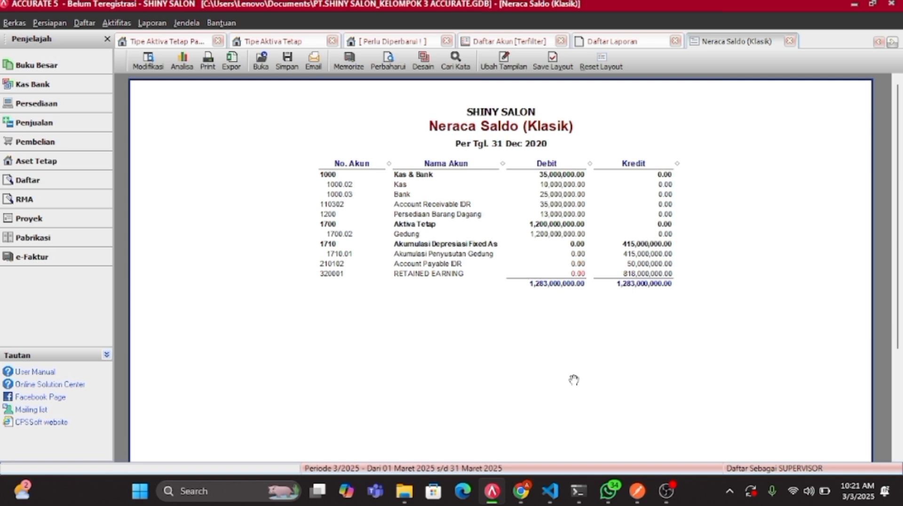
{"action": "left_click", "coordinate": [665, 491]}
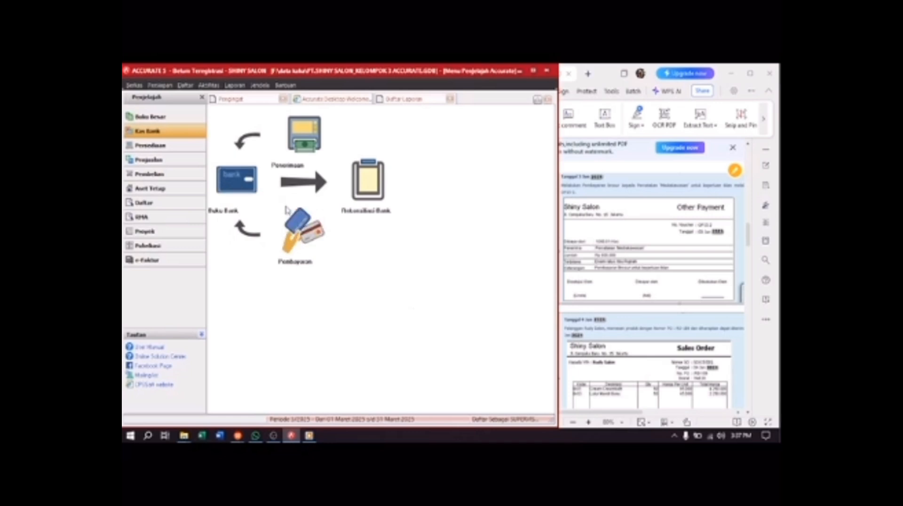
Create a new cash/bank payment (Other Payment) and choose Kas as the account it is paid from.
{"action": "left_click", "coordinate": [296, 236]}
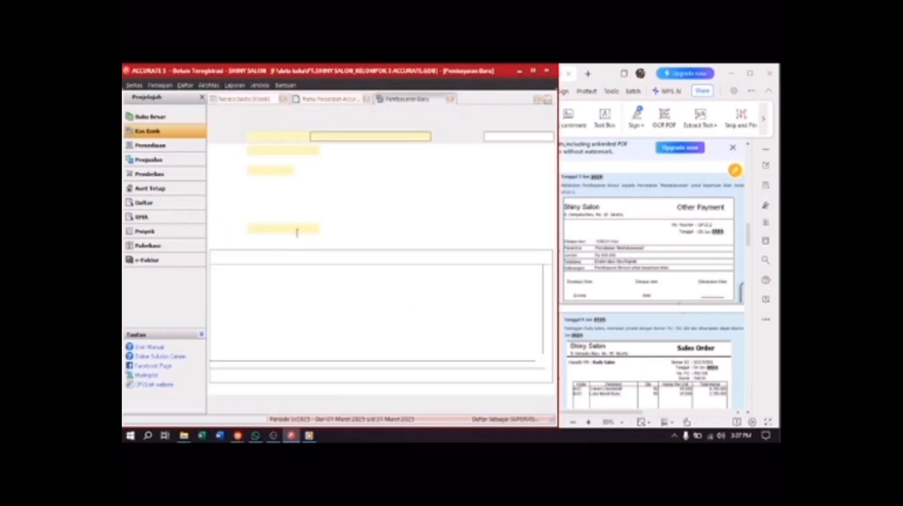
{"action": "left_click", "coordinate": [414, 140]}
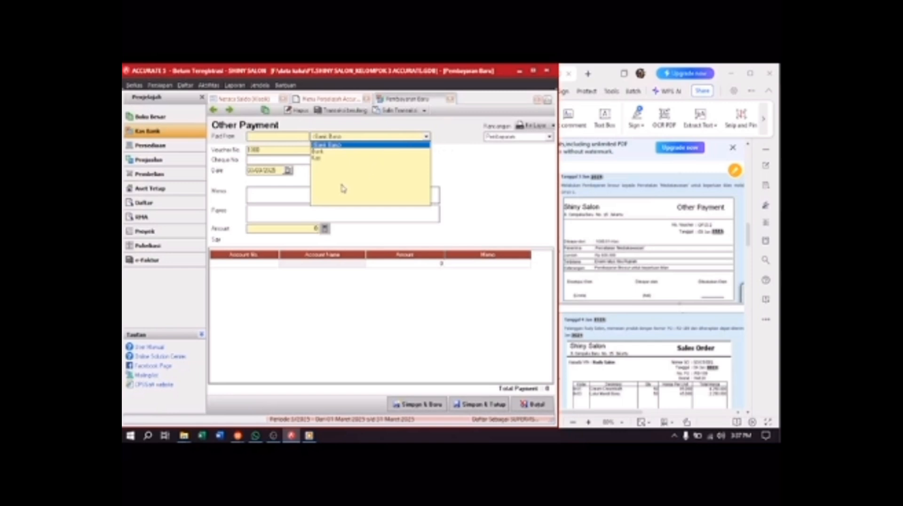
{"action": "left_click", "coordinate": [320, 159]}
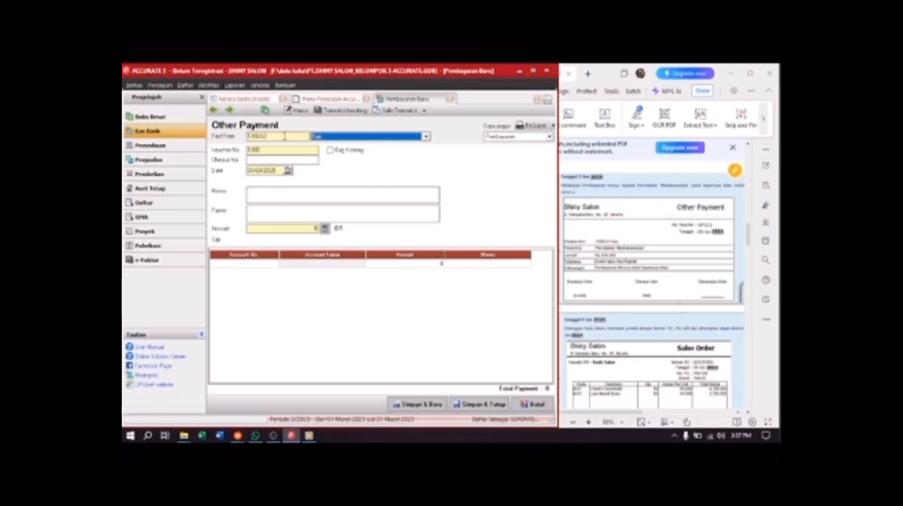
Enter the voucher number from the PDF's Other Payment document and set the payment date to 03/01/2021.
{"action": "left_click", "coordinate": [268, 151]}
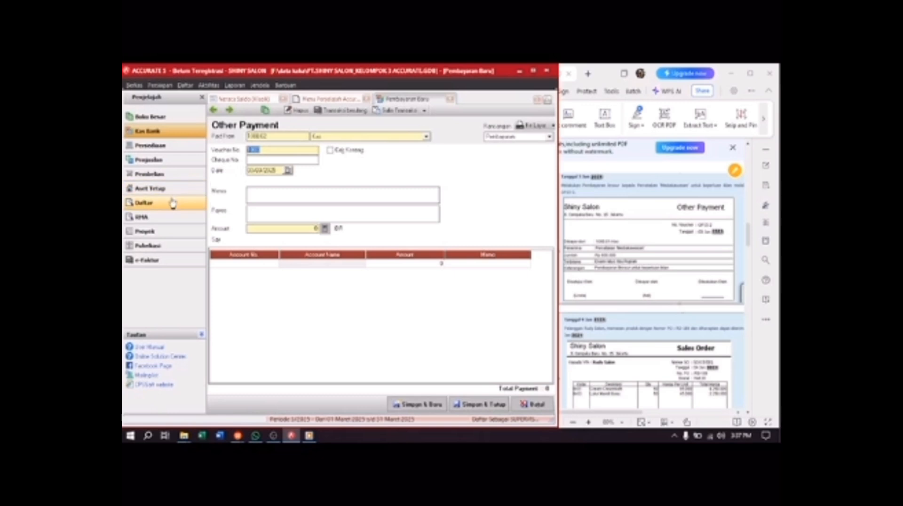
{"action": "type", "text": "OP03-2"}
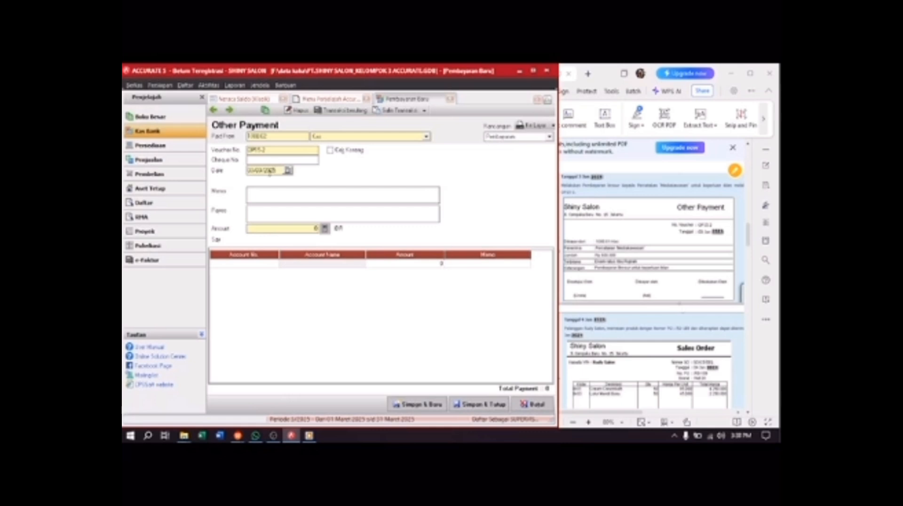
{"action": "left_click_drag", "start_coordinate": [278, 170], "coordinate": [218, 209]}
{"action": "type", "text": "20/03/2023"}
Fill the memo with "Pembayaran Brosur untuk keperluan iklan" and the payee with "Percetakan Mediakawasan".
{"action": "left_click", "coordinate": [269, 194]}
{"action": "type", "text": "Pendi"}
{"action": "type", "text": "yaran"}
{"action": "type", "text": " Sewa"}
{"action": "type", "text": " untu"}
{"action": "type", "text": "k ke"}
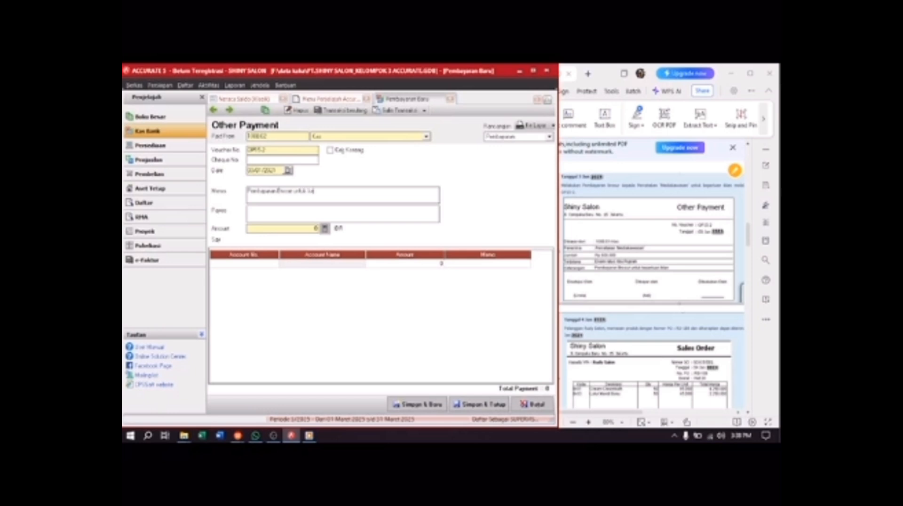
{"action": "type", "text": "padauan Alat"}
{"action": "type", "text": "Per"}
{"action": "type", "text": "sediaan"}
{"action": "type", "text": " Medi"}
{"action": "type", "text": "ka"}
{"action": "type", "text": "wasan"}
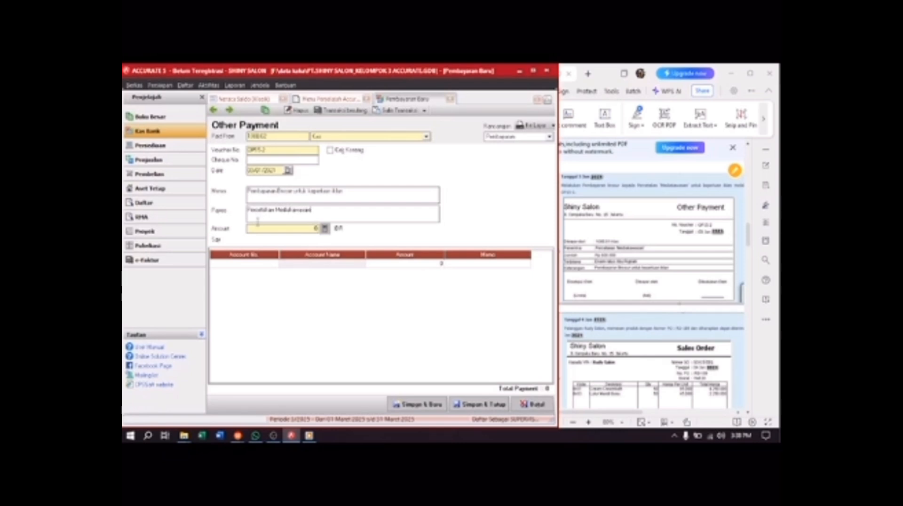
Choose Biaya Iklan as the expense account on the payment's first detail line.
{"action": "left_click", "coordinate": [276, 264]}
{"action": "left_click", "coordinate": [275, 263]}
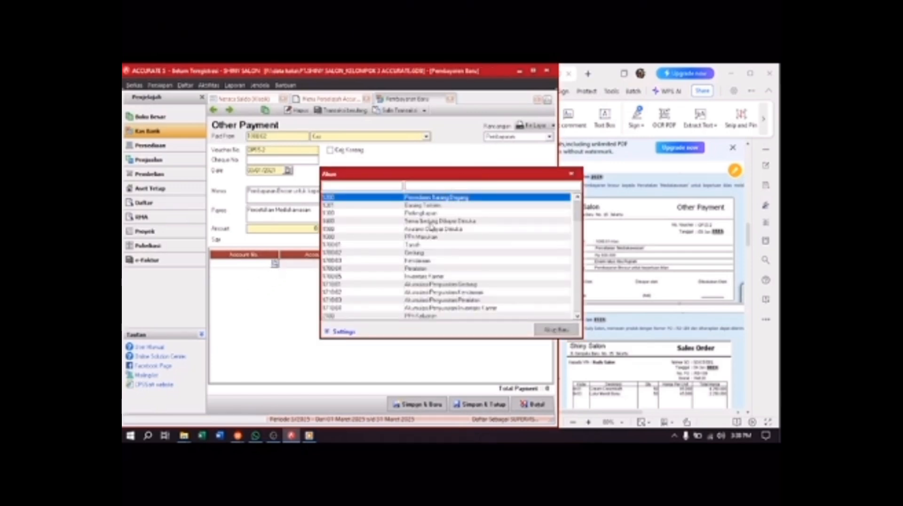
{"action": "type", "text": "bi"}
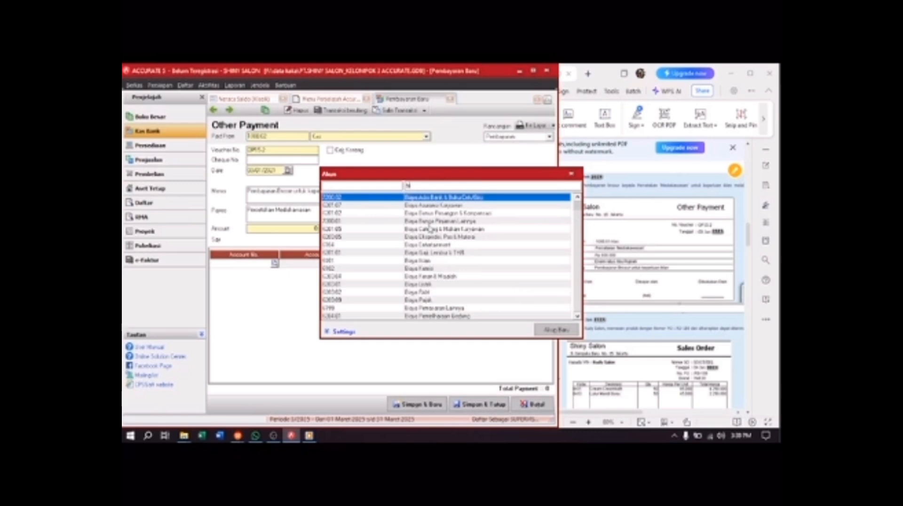
{"action": "double_click", "coordinate": [427, 261]}
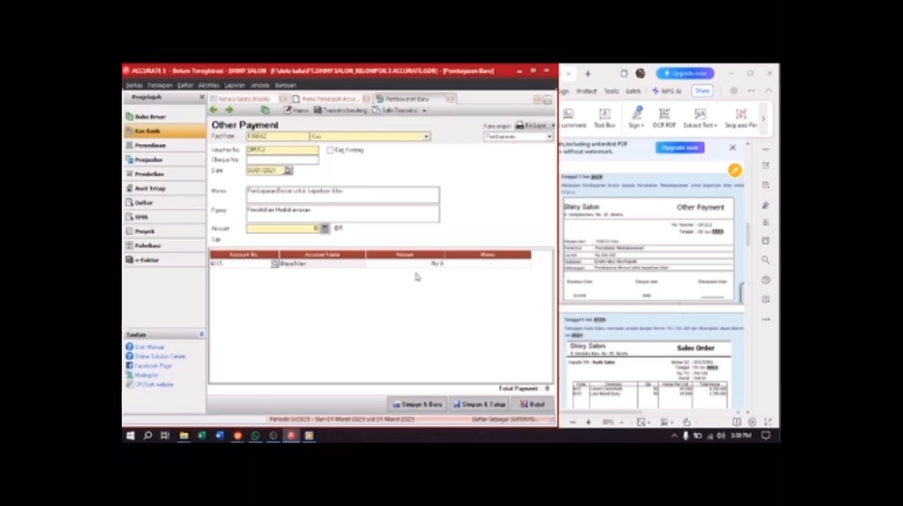
Set the Biaya Iklan line to Rp 600,000, calculate the payment amount from it, and save and close the payment.
{"action": "left_click", "coordinate": [420, 264]}
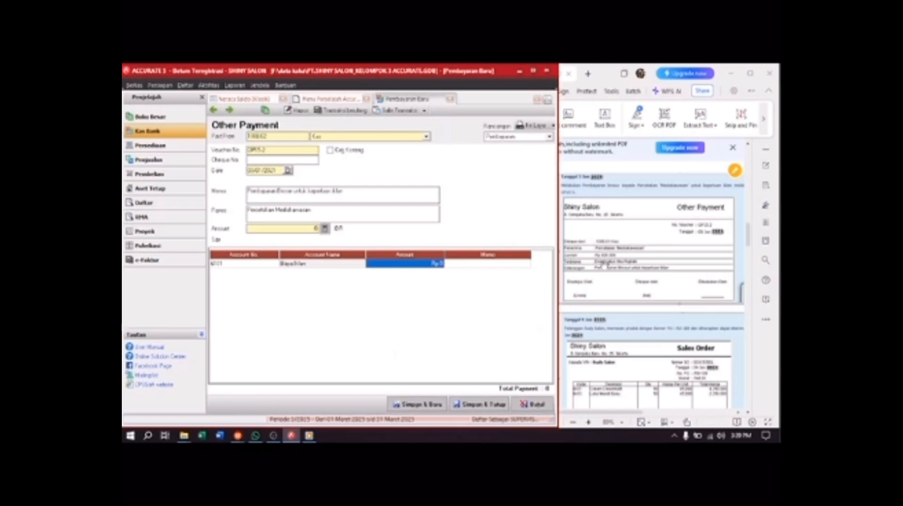
{"action": "type", "text": "600.000"}
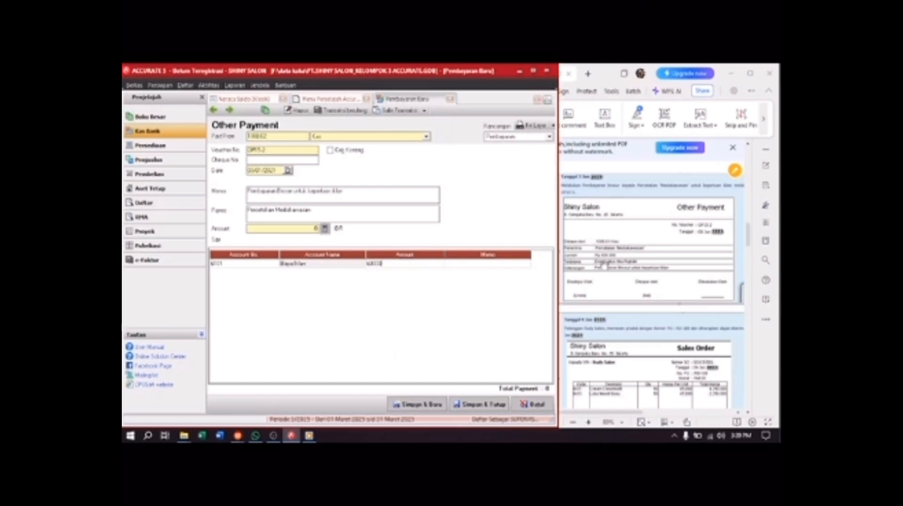
{"action": "key", "text": "Return"}
{"action": "key", "text": "Return"}
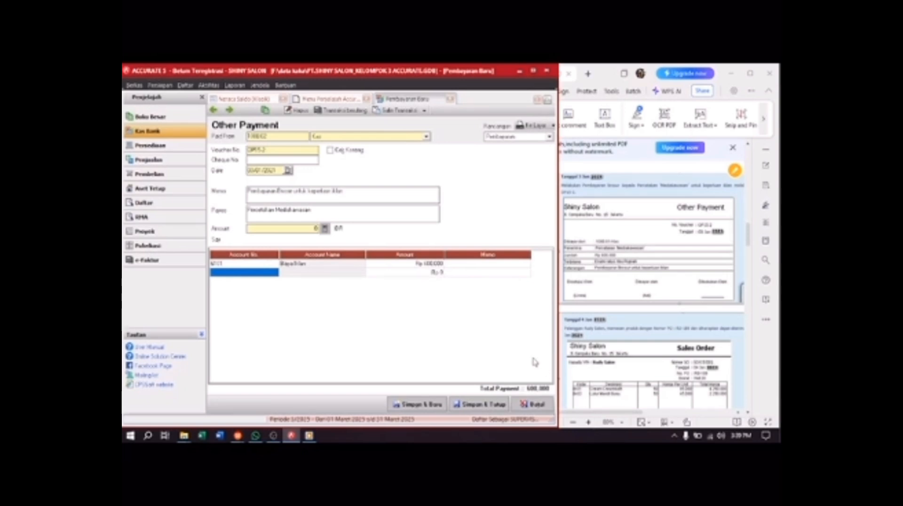
{"action": "left_click", "coordinate": [324, 229]}
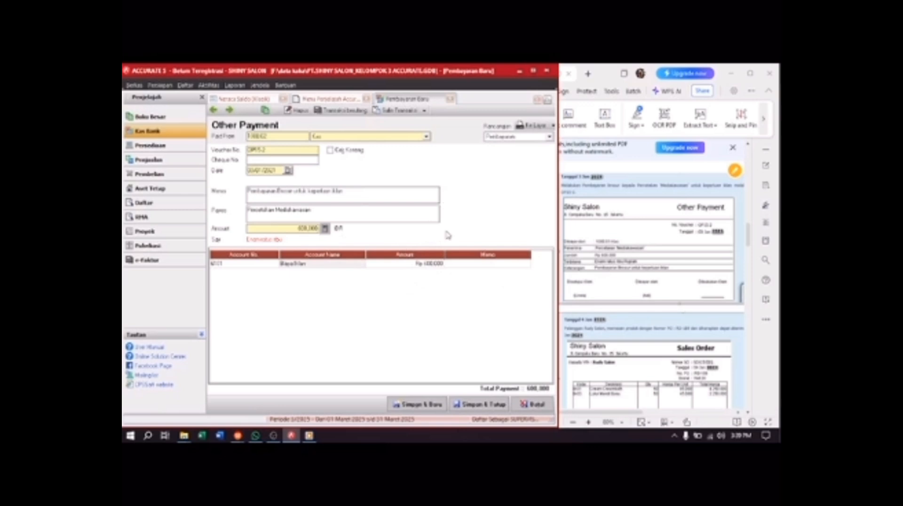
{"action": "left_click", "coordinate": [476, 404]}
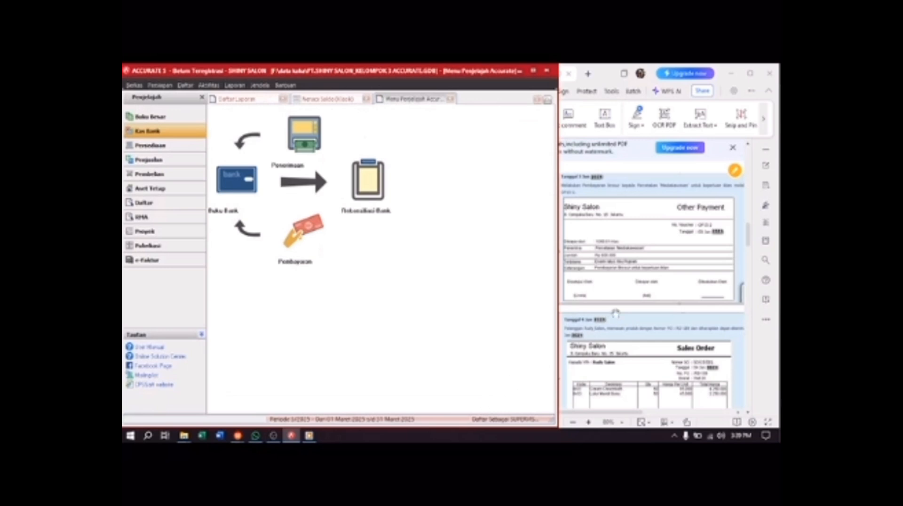
Create a new sales order (Pesanan Penjualan) and choose Rudy Salon as the ordering customer.
{"action": "scroll", "coordinate": [630, 307], "scroll_direction": "down", "scroll_amount": 3}
{"action": "scroll", "coordinate": [630, 307], "scroll_direction": "down", "scroll_amount": 1}
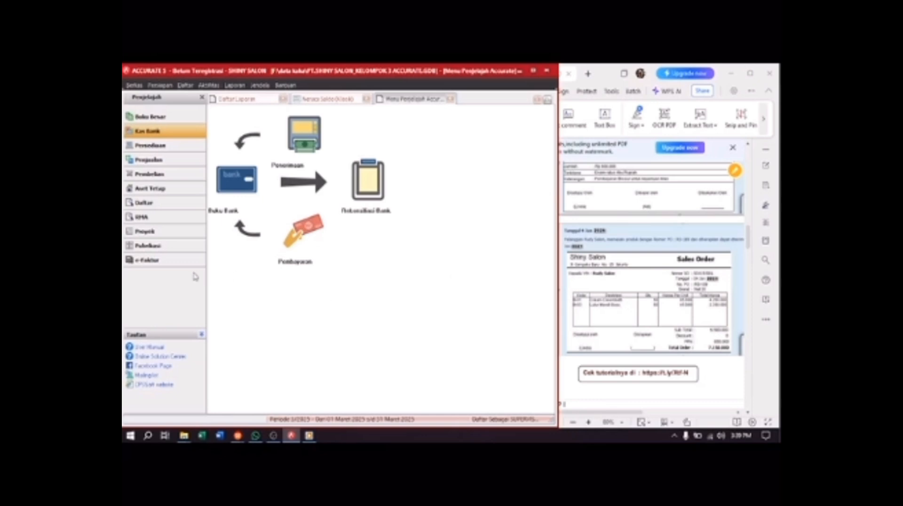
{"action": "left_click", "coordinate": [180, 166]}
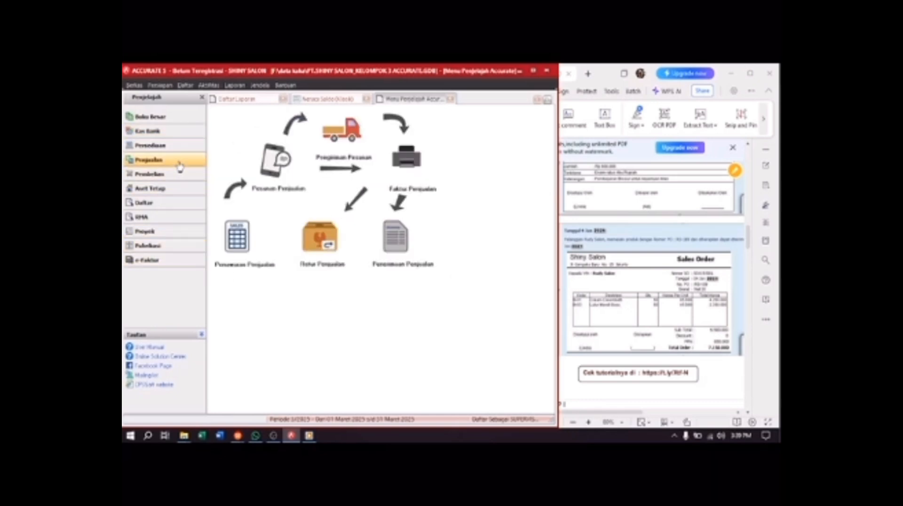
{"action": "left_click", "coordinate": [217, 87]}
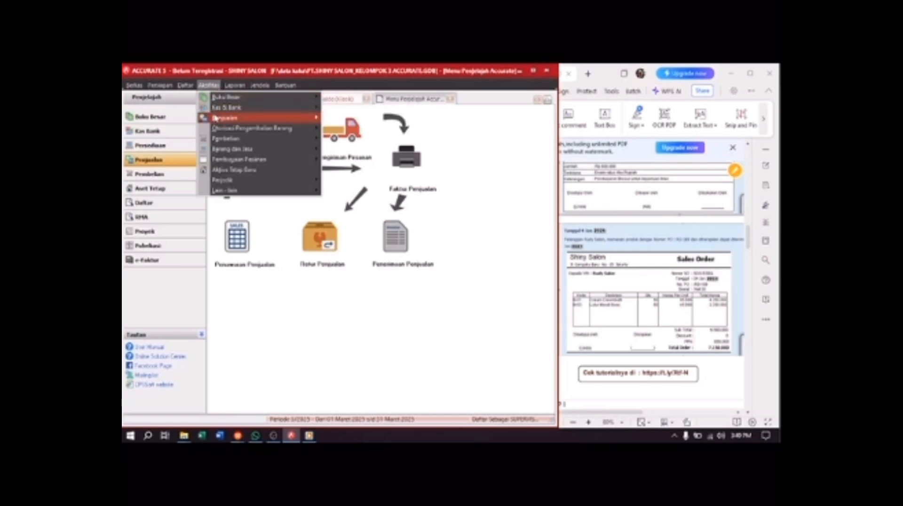
{"action": "mouse_move", "coordinate": [217, 119]}
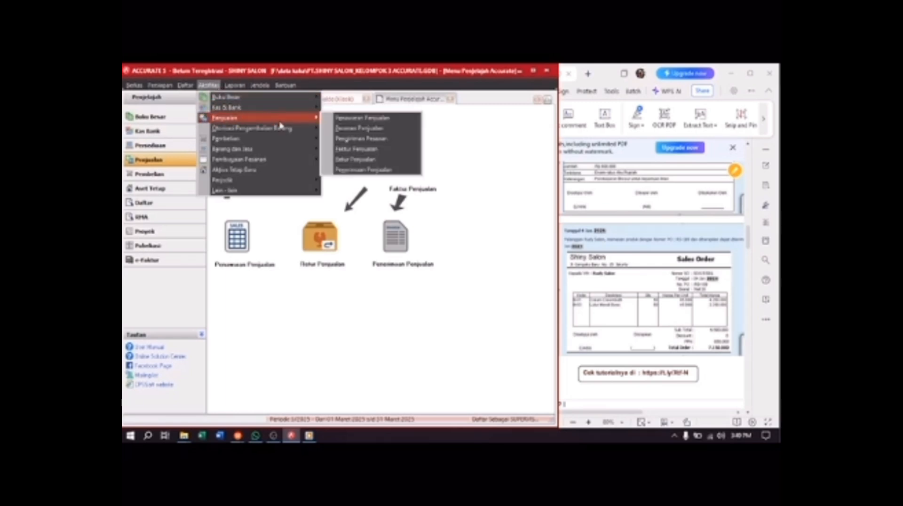
{"action": "left_click", "coordinate": [342, 132]}
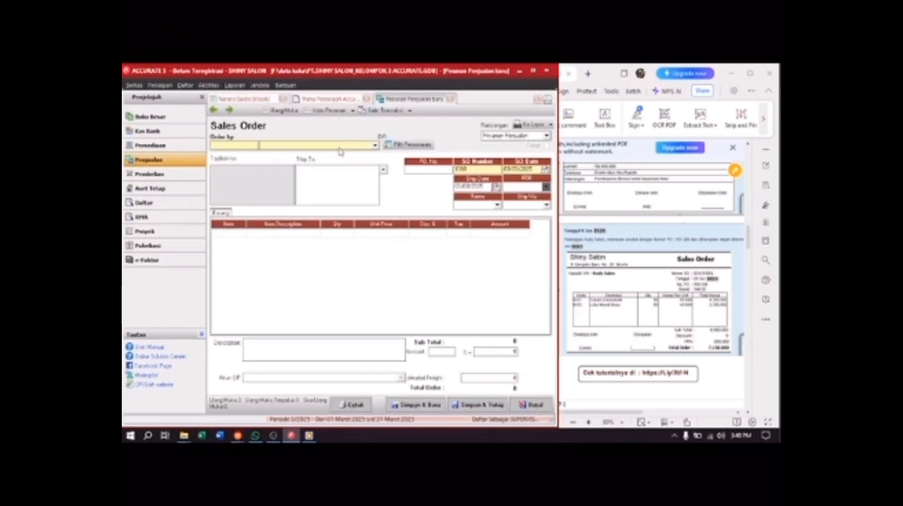
{"action": "left_click", "coordinate": [339, 146]}
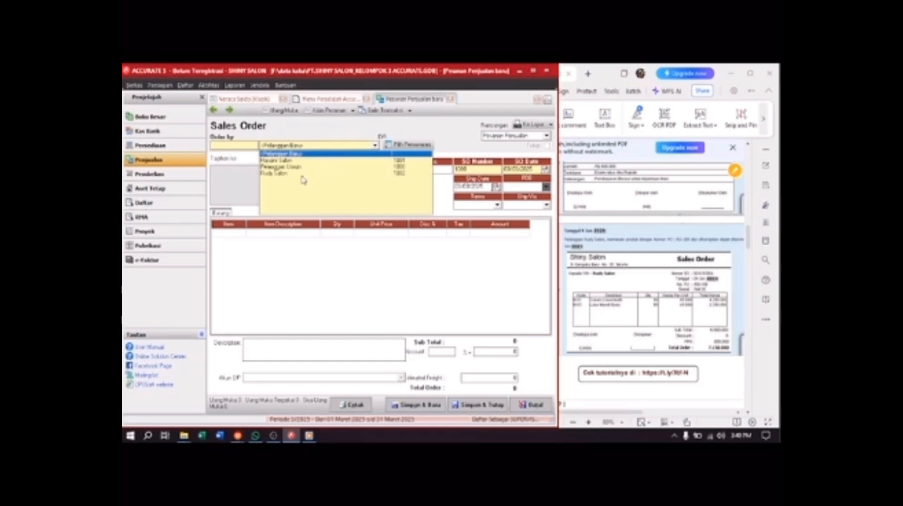
{"action": "left_click", "coordinate": [277, 174]}
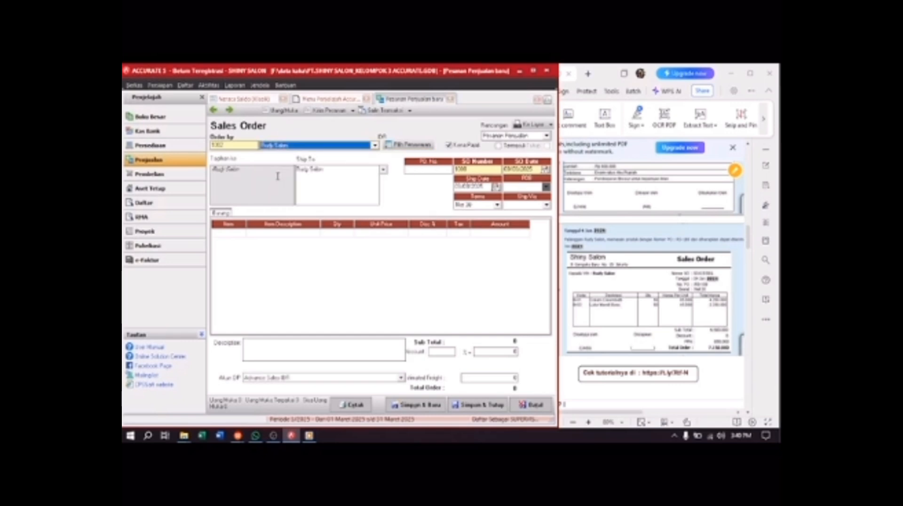
Enter the PO and SO numbers from the PDF, and set both the SO date and the ship date to 04/01/2021.
{"action": "left_click", "coordinate": [424, 170]}
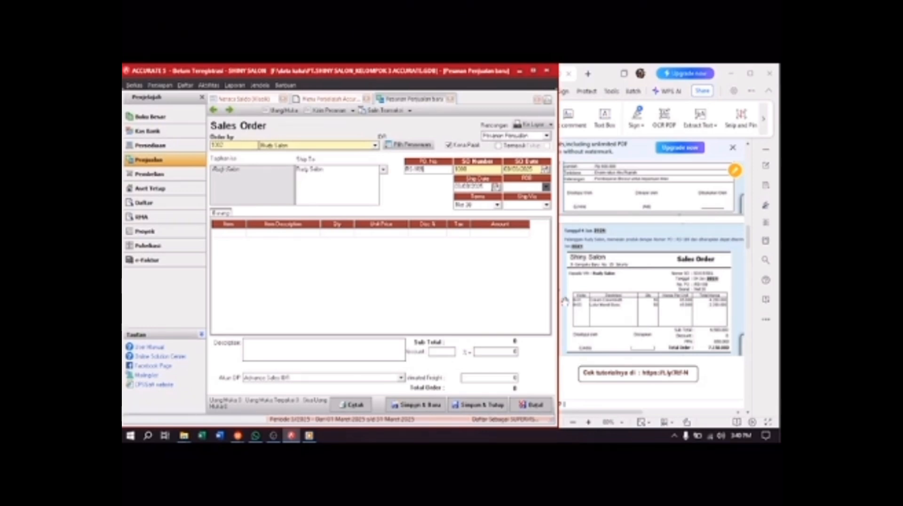
{"action": "key", "text": "Tab"}
{"action": "type", "text": "SO/SS/001"}
{"action": "left_click_drag", "start_coordinate": [535, 169], "coordinate": [505, 169]}
{"action": "type", "text": "04/03/2023"}
{"action": "left_click", "coordinate": [478, 186]}
{"action": "type", "text": "04/01/2023"}
Add the item Cream Creambath to the sales order with a quantity of 50.
{"action": "left_click", "coordinate": [244, 237]}
{"action": "left_click", "coordinate": [243, 234]}
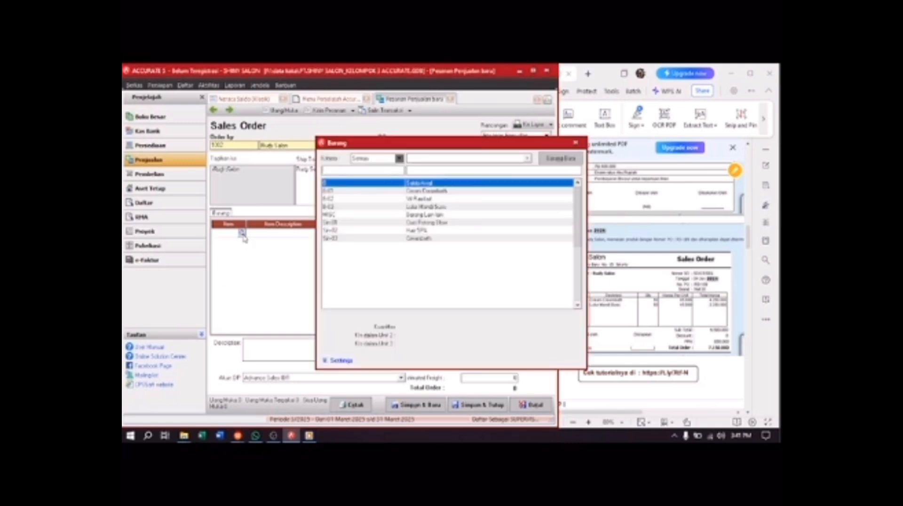
{"action": "double_click", "coordinate": [439, 191]}
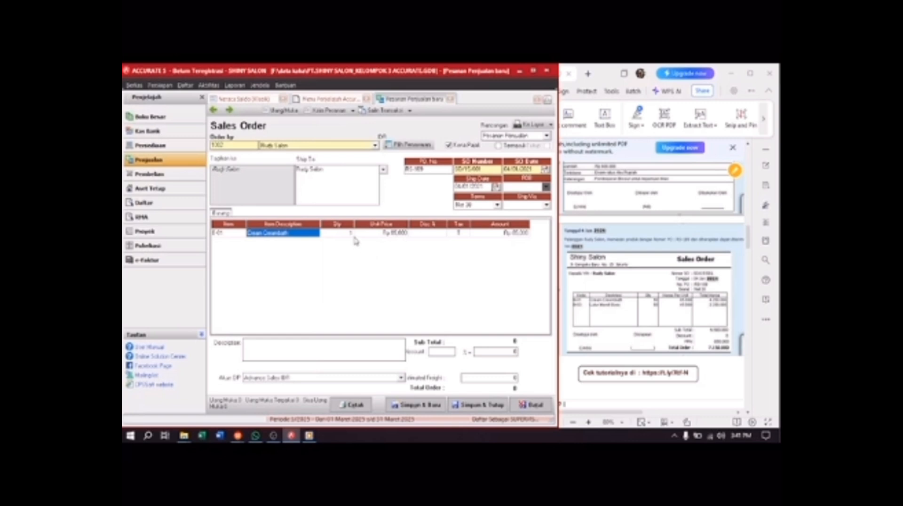
{"action": "left_click", "coordinate": [348, 232]}
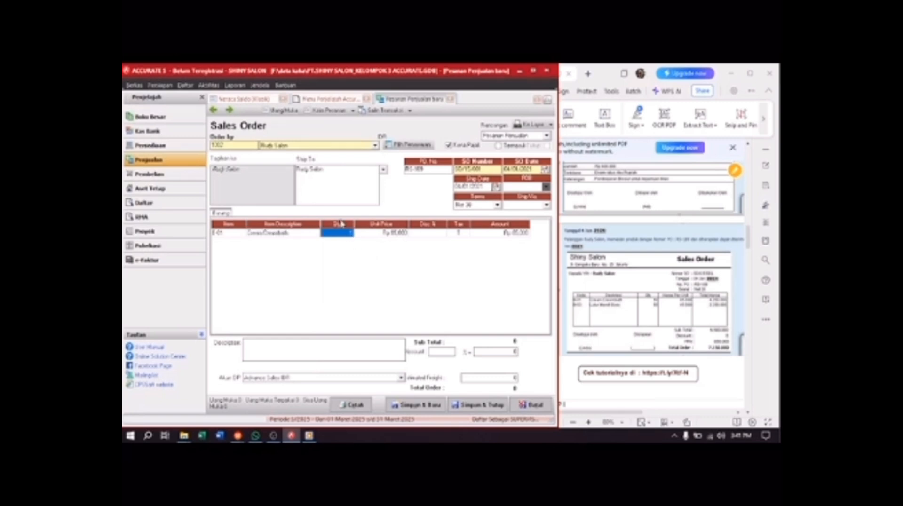
{"action": "type", "text": "50"}
{"action": "key", "text": "Tab"}
{"action": "key", "text": "Tab"}
{"action": "key", "text": "Tab"}
{"action": "key", "text": "Tab"}
{"action": "key", "text": "Tab"}
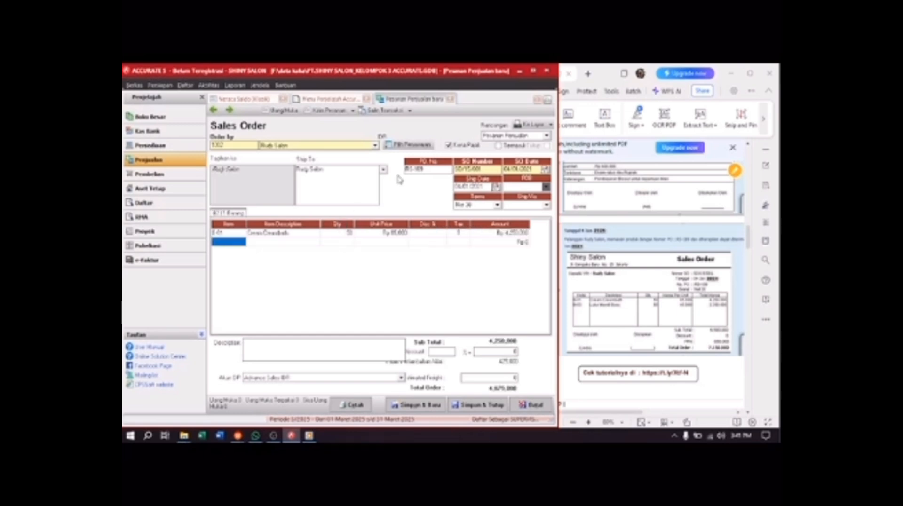
Add the item Lulur Mandi Susu to the sales order's second line with a quantity of 50.
{"action": "left_click", "coordinate": [240, 242]}
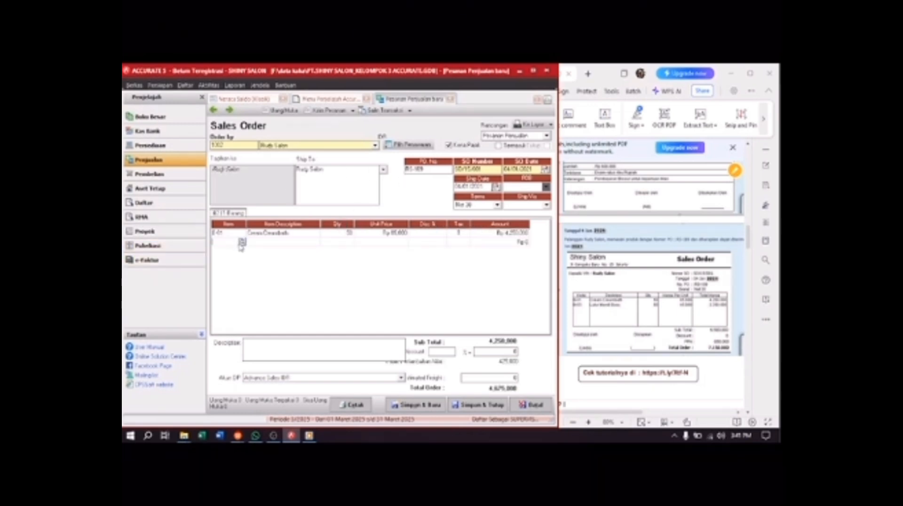
{"action": "left_click", "coordinate": [241, 242]}
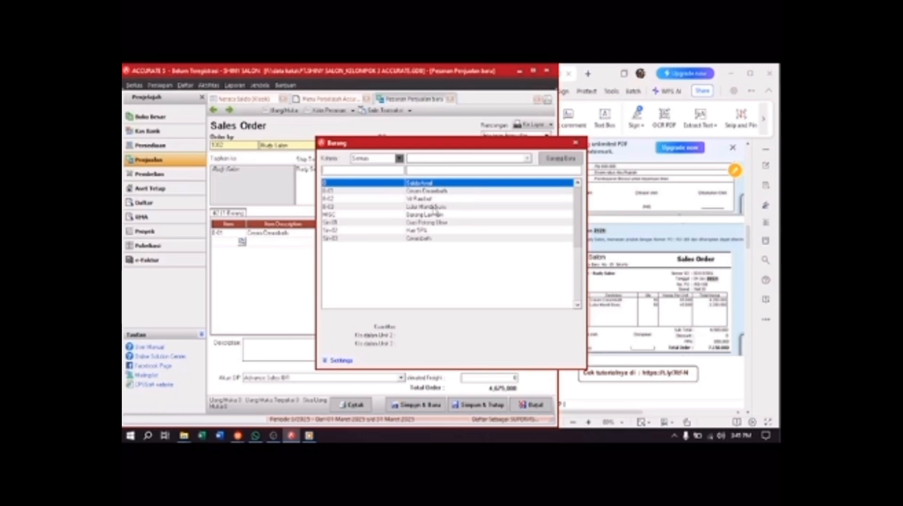
{"action": "double_click", "coordinate": [433, 208]}
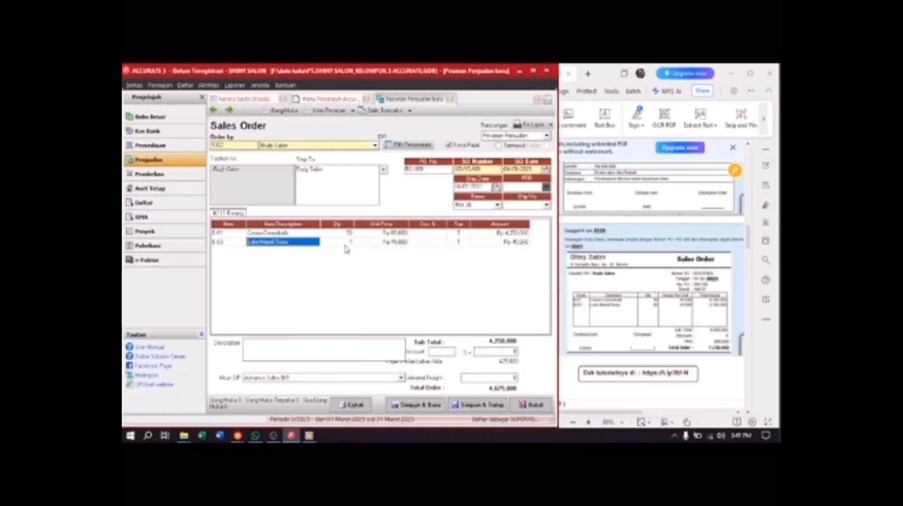
{"action": "left_click", "coordinate": [346, 244]}
{"action": "type", "text": "50"}
{"action": "key", "text": "Tab"}
{"action": "key", "text": "Tab"}
{"action": "key", "text": "Tab"}
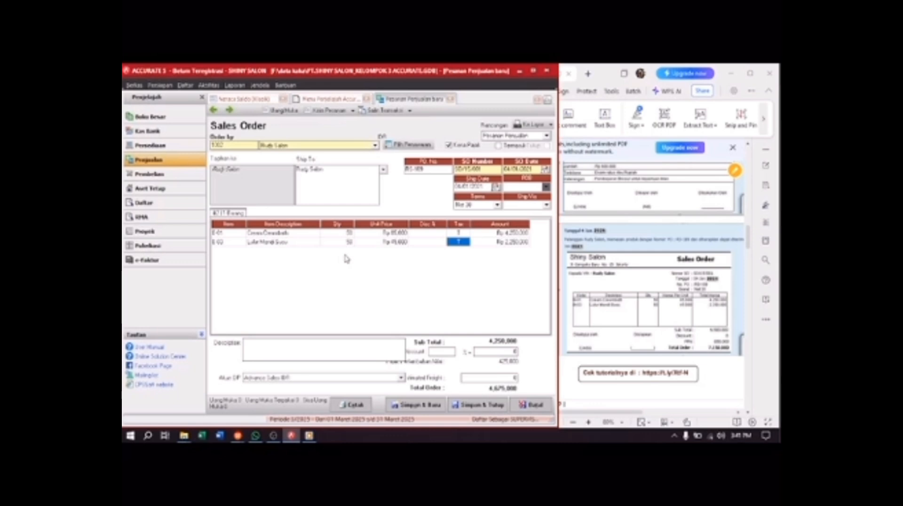
{"action": "key", "text": "Tab"}
{"action": "key", "text": "Tab"}
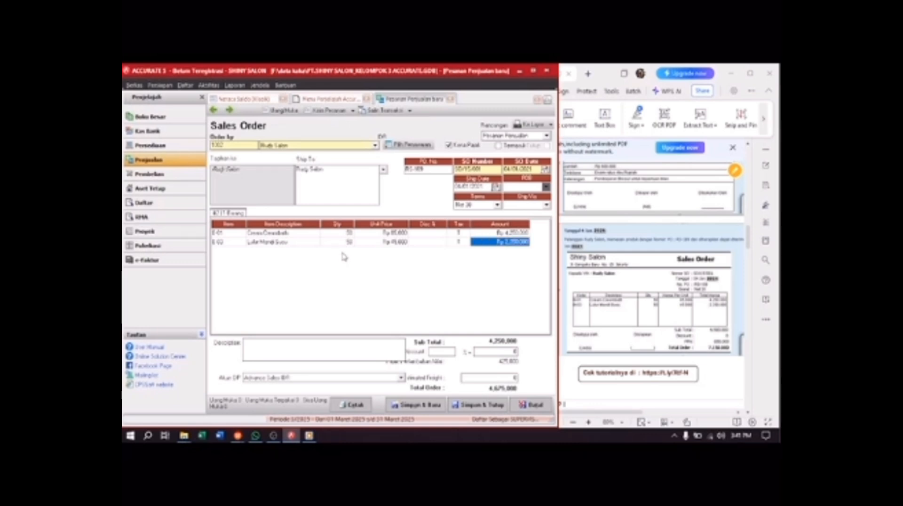
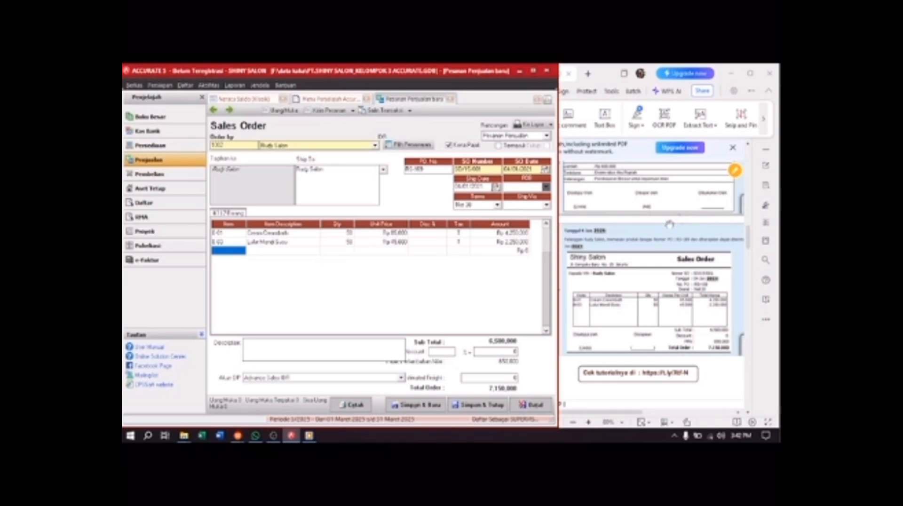
{"action": "scroll", "coordinate": [669, 224], "scroll_direction": "down", "scroll_amount": 5}
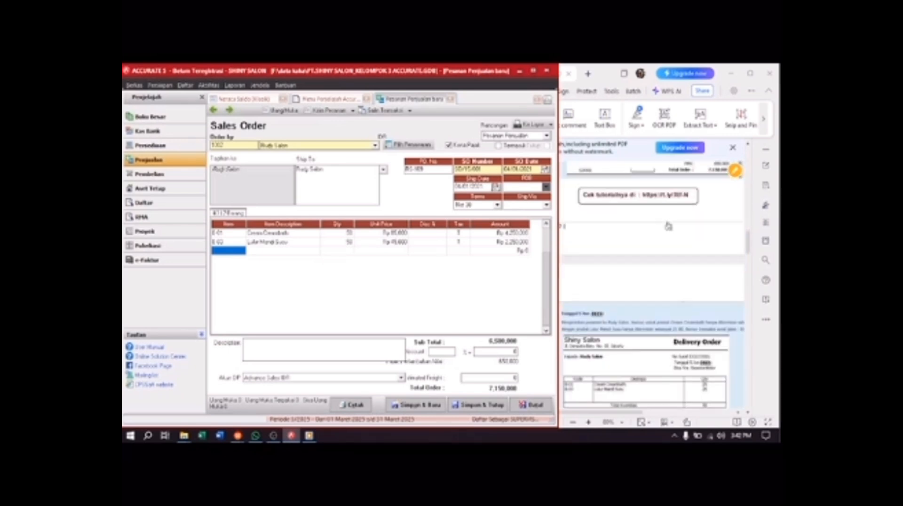
{"action": "scroll", "coordinate": [669, 225], "scroll_direction": "down", "scroll_amount": 2}
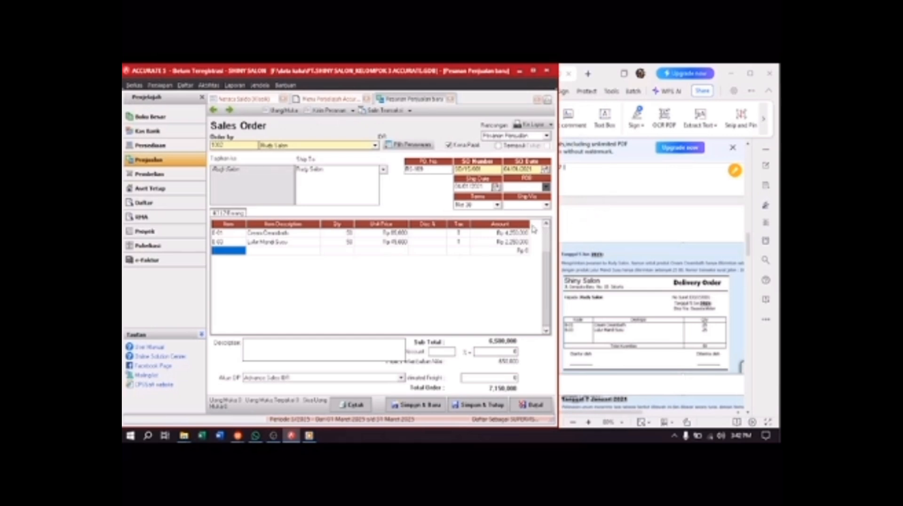
{"action": "left_click", "coordinate": [534, 71]}
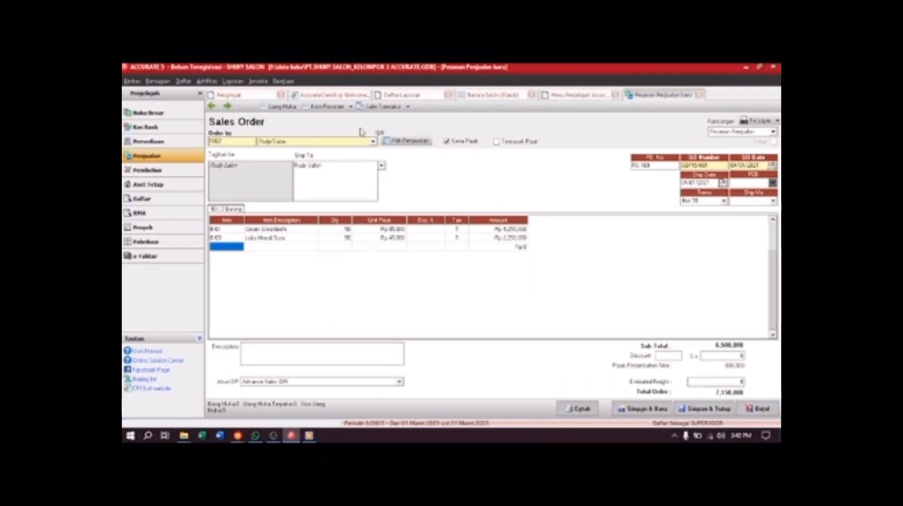
{"action": "left_click", "coordinate": [324, 107]}
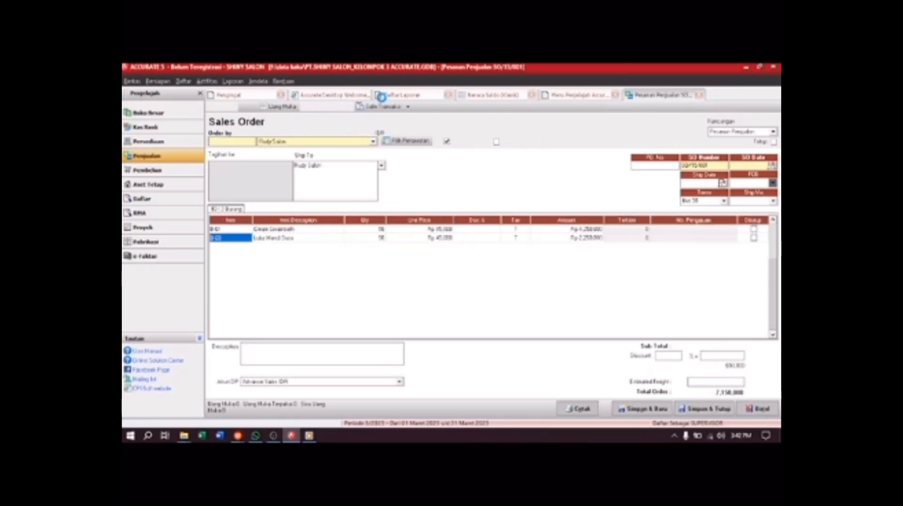
{"action": "left_click", "coordinate": [759, 67]}
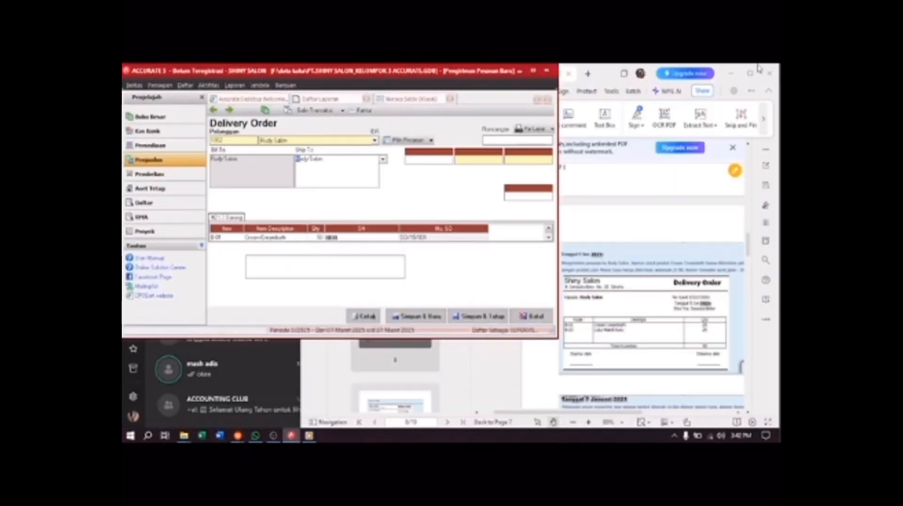
Enlarge the accounting window, enter the delivery number from the PDF, and set the delivery date to 05/01/2021.
{"action": "left_click_drag", "start_coordinate": [343, 337], "coordinate": [298, 428]}
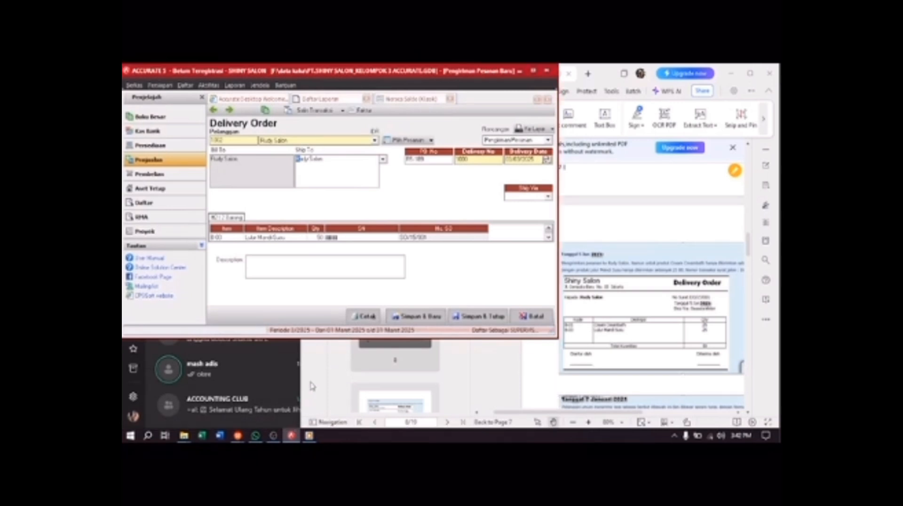
{"action": "left_click_drag", "start_coordinate": [344, 337], "coordinate": [313, 433]}
{"action": "left_click_drag", "start_coordinate": [356, 335], "coordinate": [356, 426]}
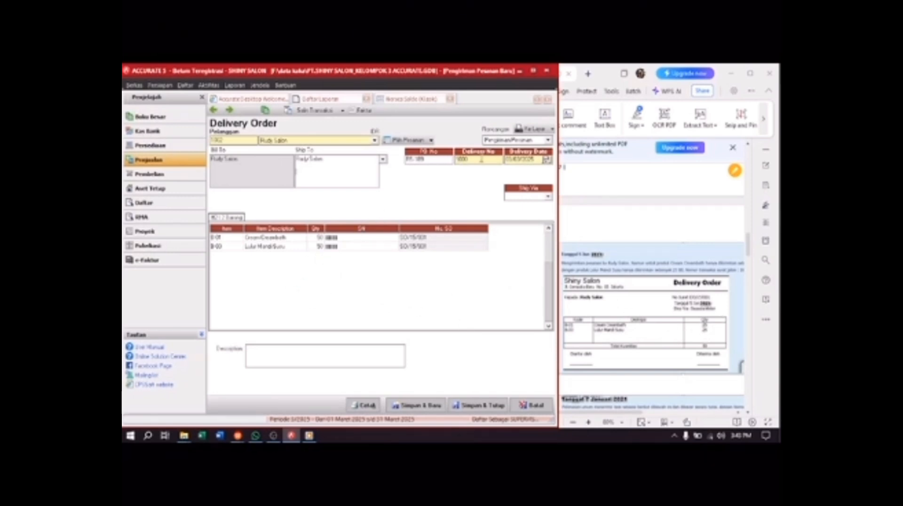
{"action": "double_click", "coordinate": [479, 160]}
{"action": "type", "text": "DO/15/001"}
{"action": "left_click_drag", "start_coordinate": [534, 159], "coordinate": [504, 161]}
{"action": "type", "text": "05/01/2025"}
Create a new shipper named Sepeda Motor and use it as the delivery order's shipping method.
{"action": "left_click", "coordinate": [547, 197]}
{"action": "left_click", "coordinate": [543, 206]}
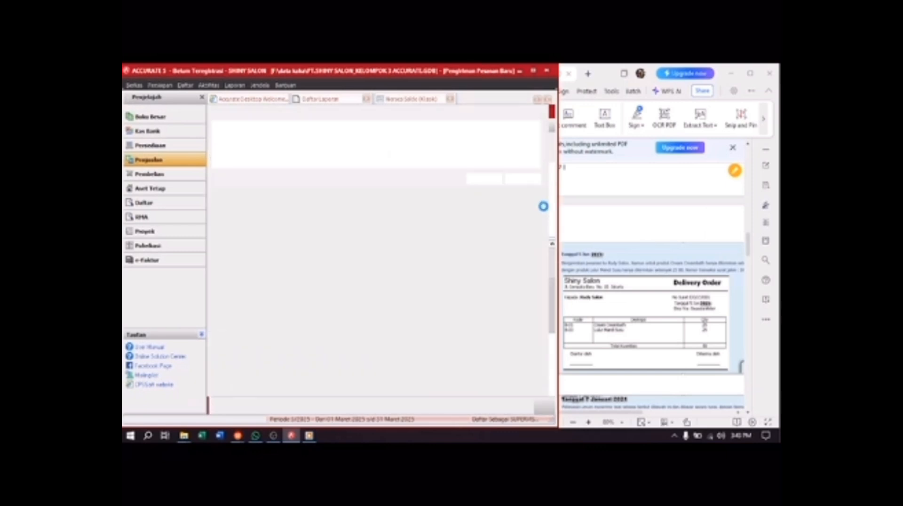
{"action": "type", "text": "Se"}
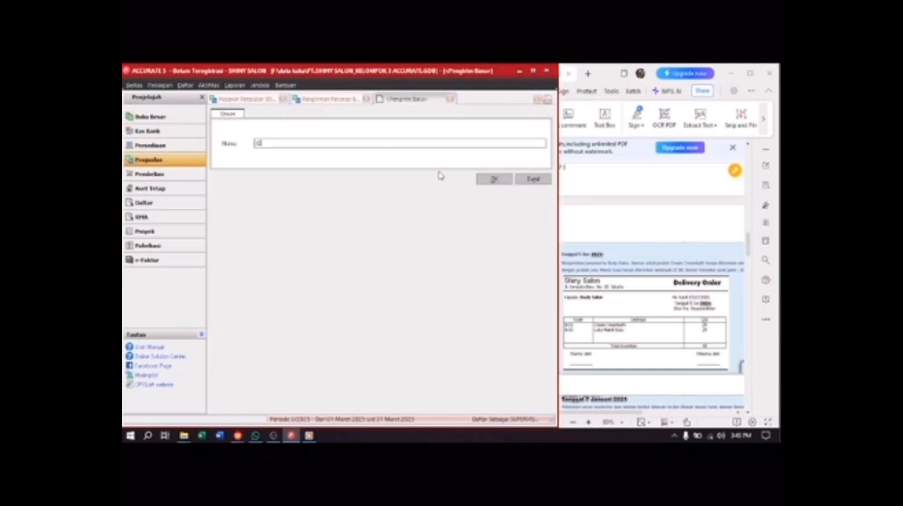
{"action": "type", "text": "J"}
{"action": "type", "text": "peda"}
{"action": "type", "text": " Moto"}
{"action": "type", "text": "r"}
{"action": "left_click", "coordinate": [489, 178]}
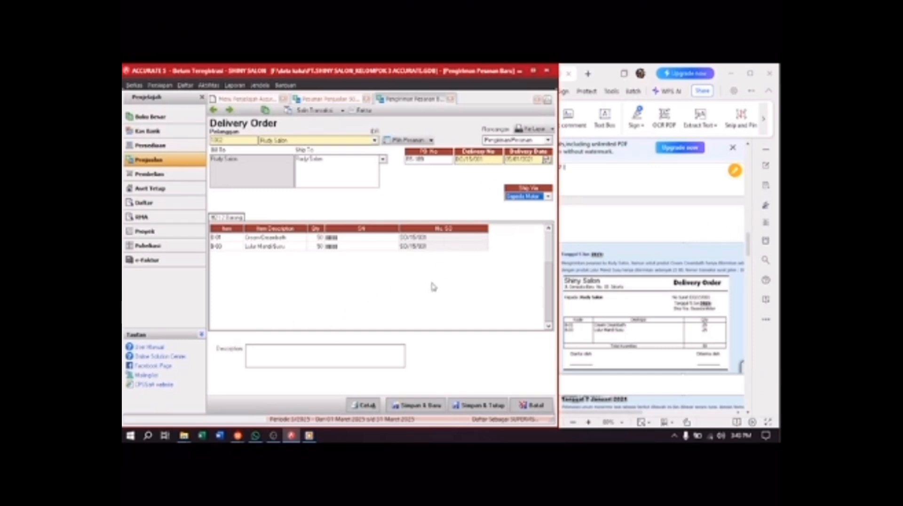
Set the delivered quantities of Cream Creambath and Lulur Mandi Susu to 25 each, and save and close the delivery order.
{"action": "left_click", "coordinate": [318, 238]}
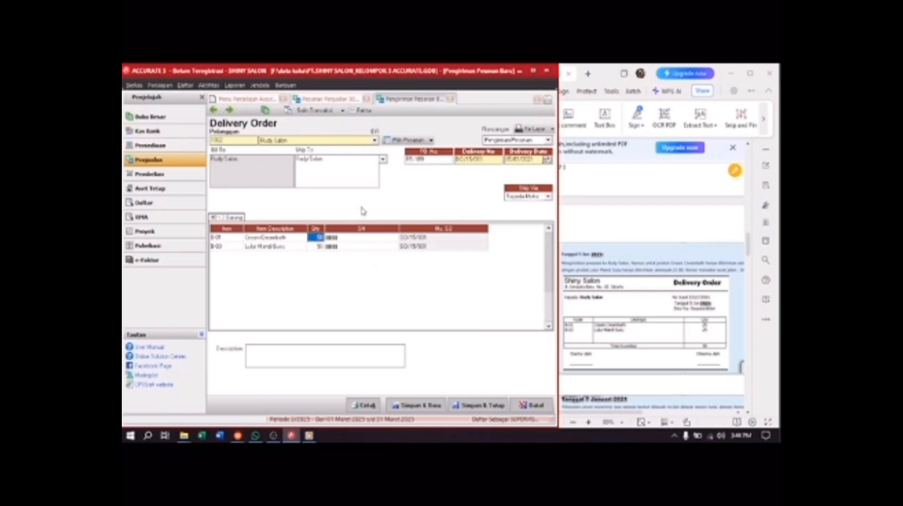
{"action": "type", "text": "25"}
{"action": "left_click", "coordinate": [321, 247]}
{"action": "type", "text": "25"}
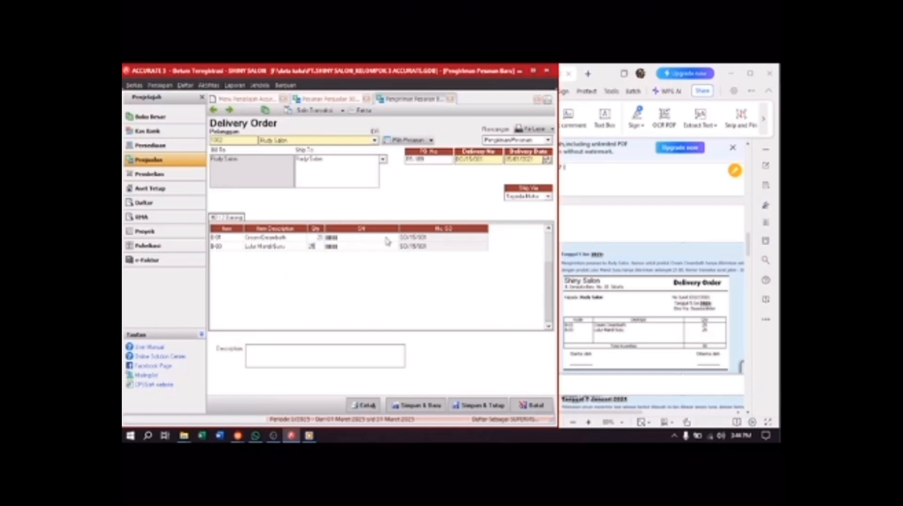
{"action": "scroll", "coordinate": [634, 310], "scroll_direction": "down", "scroll_amount": 3}
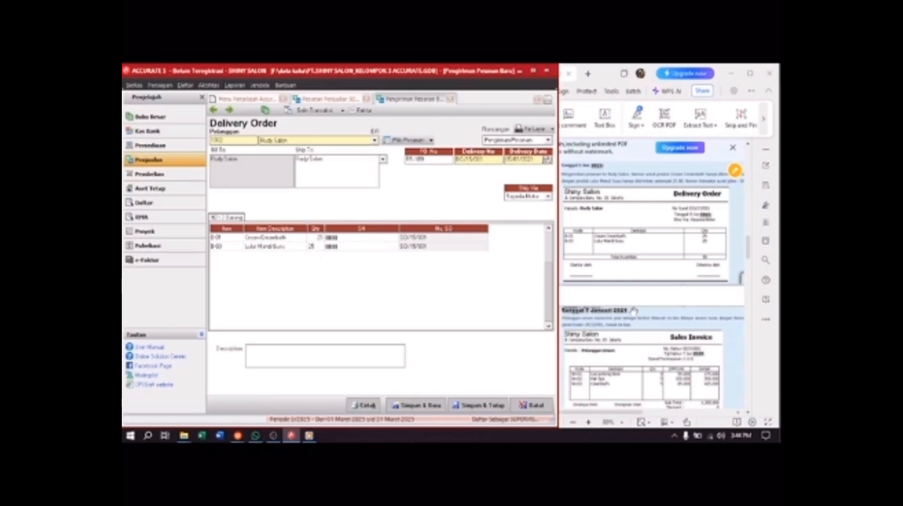
{"action": "scroll", "coordinate": [633, 310], "scroll_direction": "down", "scroll_amount": 1}
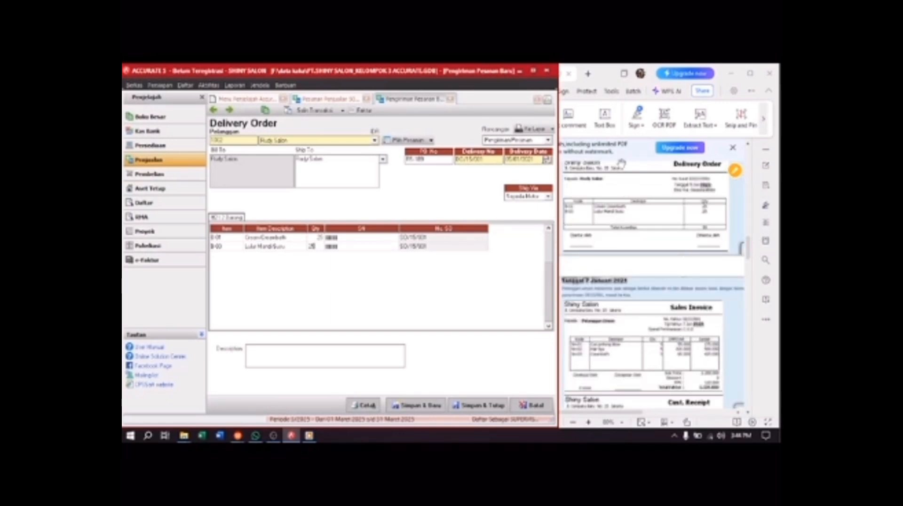
{"action": "scroll", "coordinate": [644, 254], "scroll_direction": "up", "scroll_amount": 3}
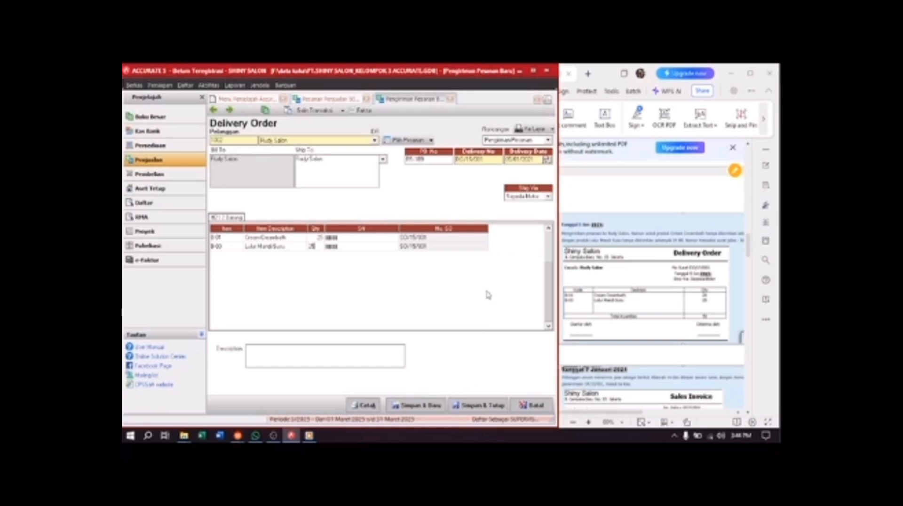
{"action": "left_click", "coordinate": [476, 254]}
{"action": "left_click", "coordinate": [477, 406]}
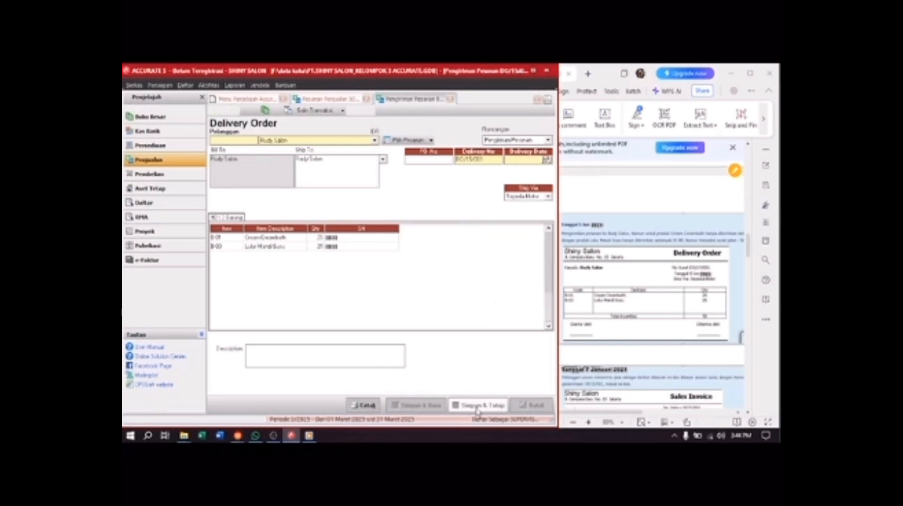
{"action": "left_click", "coordinate": [477, 406]}
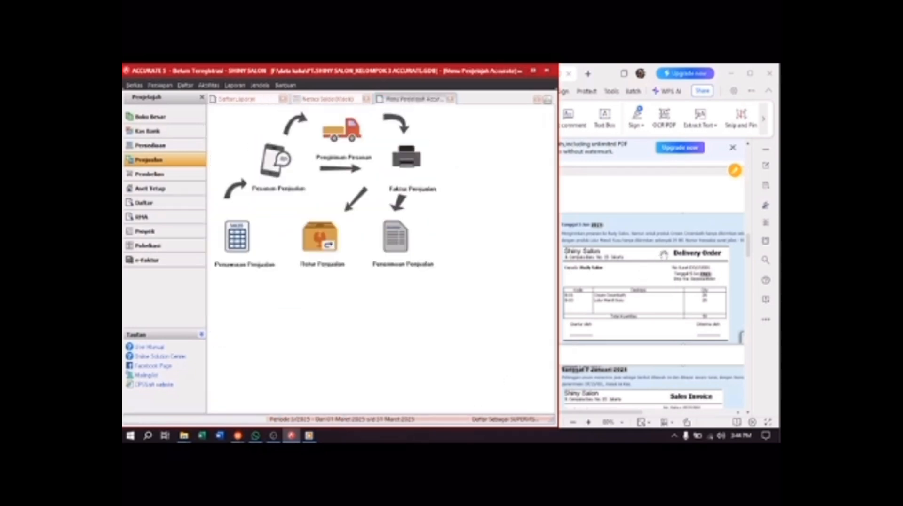
Find the PDF's 7 January sales invoice and start a new sales invoice for the customer Pelanggan Umum.
{"action": "scroll", "coordinate": [596, 271], "scroll_direction": "down", "scroll_amount": 2}
{"action": "scroll", "coordinate": [596, 271], "scroll_direction": "down", "scroll_amount": 4}
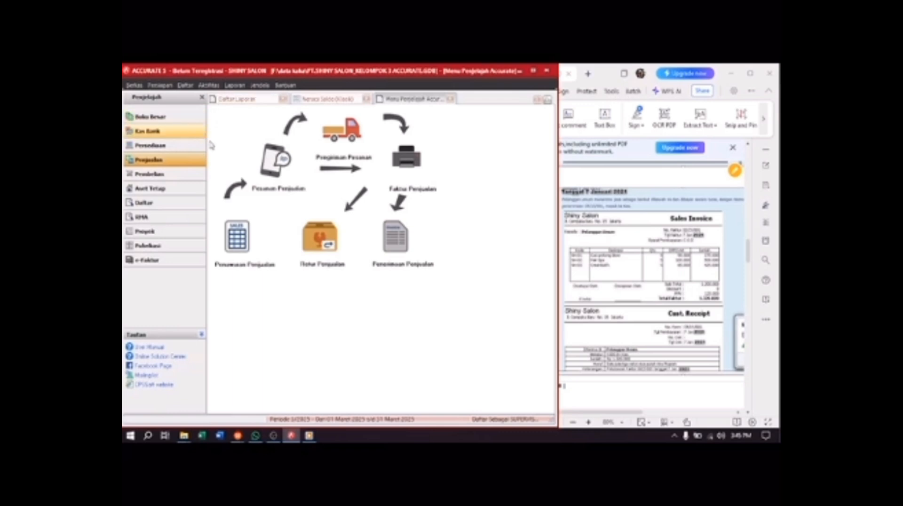
{"action": "left_click", "coordinate": [412, 173]}
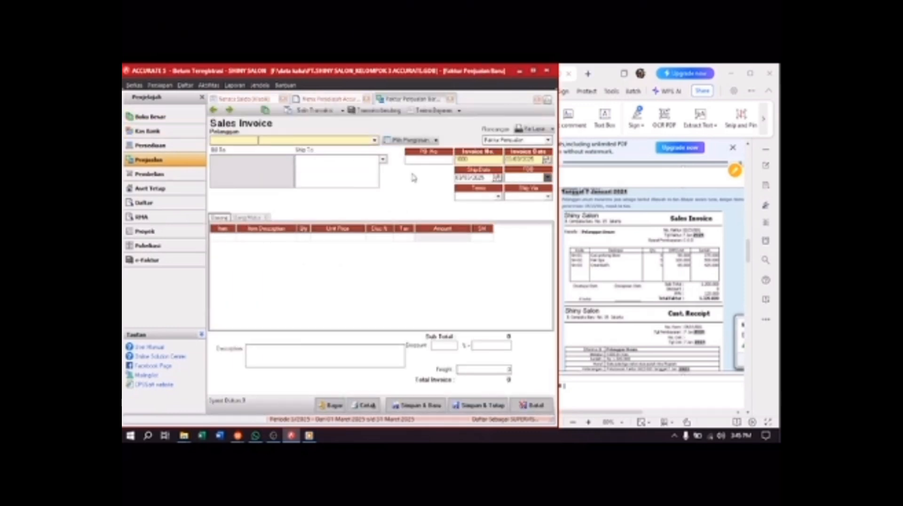
{"action": "left_click", "coordinate": [347, 141]}
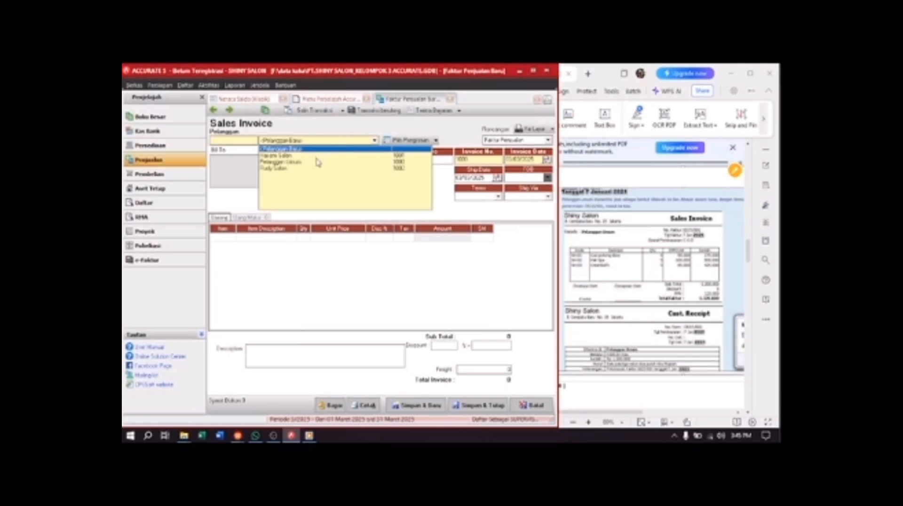
{"action": "left_click", "coordinate": [276, 162]}
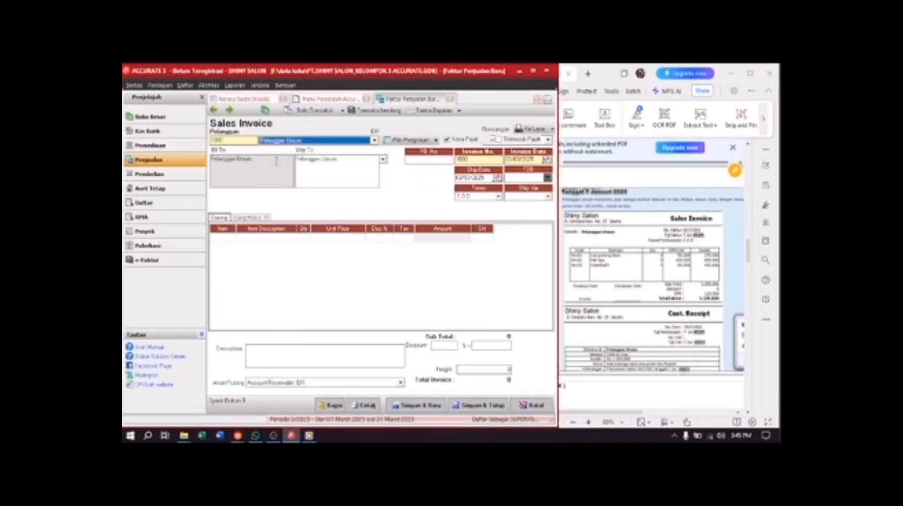
Enter the invoice number from the PDF, and set both the invoice date and the ship date to 07/01/2021.
{"action": "left_click", "coordinate": [462, 159]}
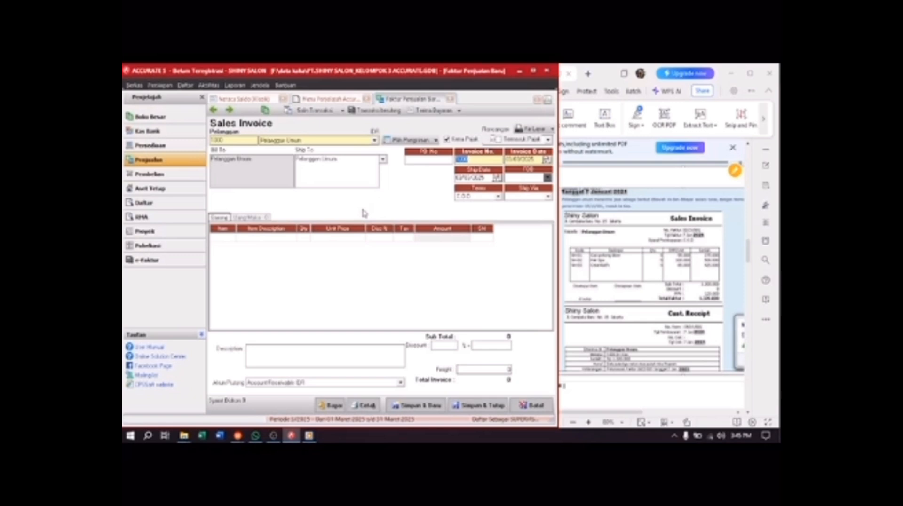
{"action": "type", "text": "1FJ/14/00"}
{"action": "left_click_drag", "start_coordinate": [535, 159], "coordinate": [451, 205]}
{"action": "type", "text": "07/01/2025"}
{"action": "key", "text": "Tab"}
{"action": "type", "text": "06/17012021"}
Add the item Cuci Potong Blow to the sales invoice with a quantity of 5.
{"action": "left_click", "coordinate": [228, 237]}
{"action": "left_click", "coordinate": [231, 237]}
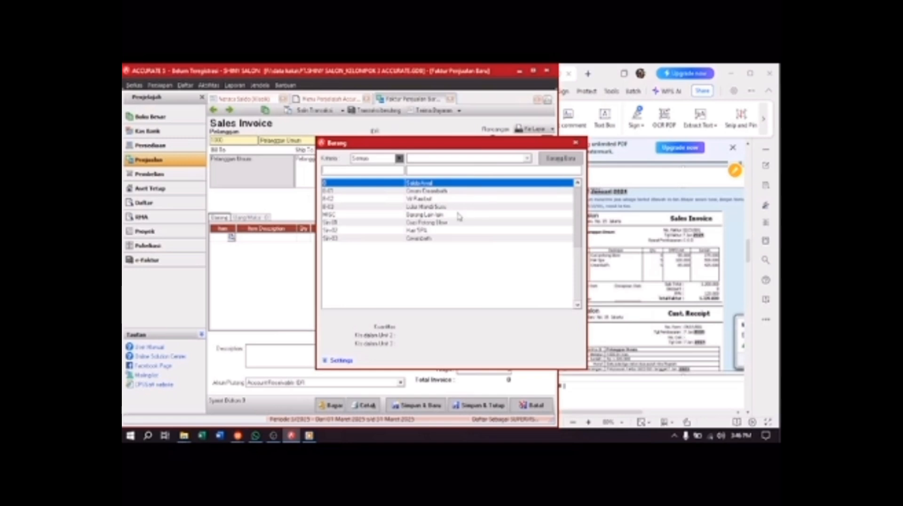
{"action": "double_click", "coordinate": [442, 223]}
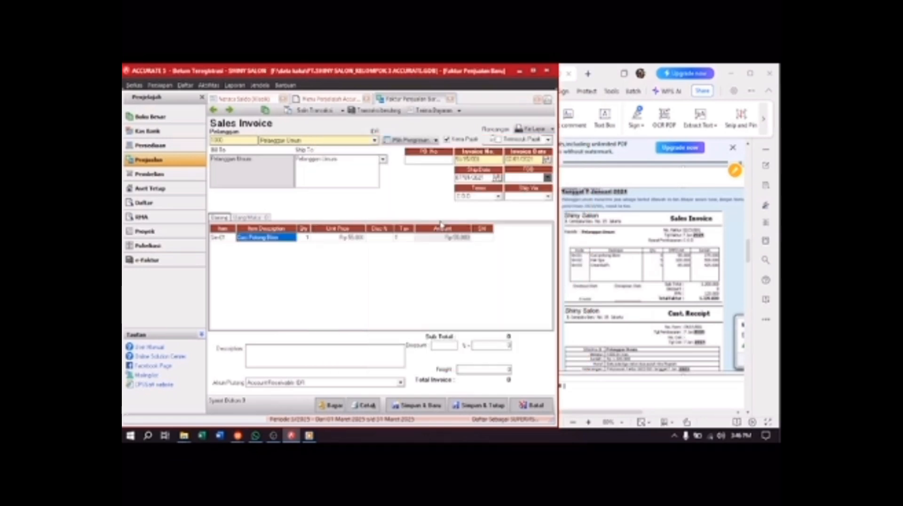
{"action": "left_click", "coordinate": [304, 238]}
{"action": "type", "text": "5"}
{"action": "key", "text": "Tab"}
{"action": "key", "text": "Tab"}
{"action": "key", "text": "Tab"}
{"action": "key", "text": "Tab"}
{"action": "key", "text": "Tab"}
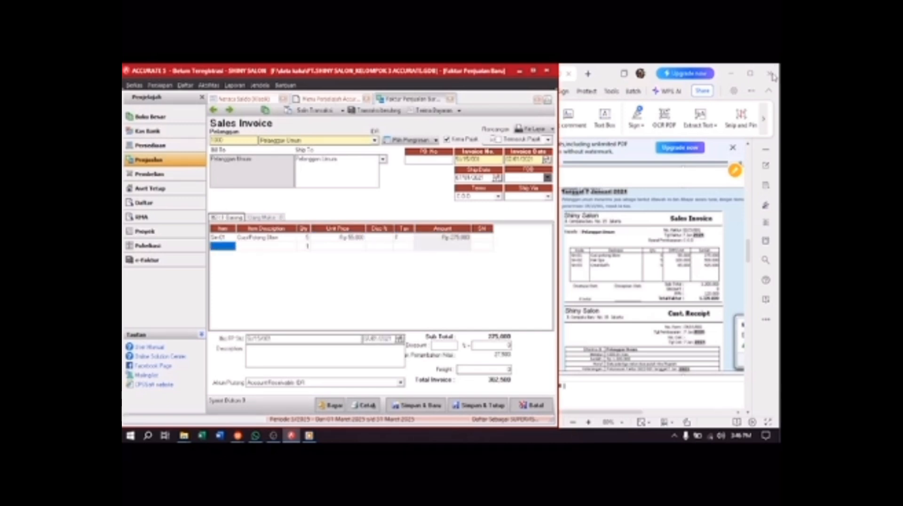
Add the item Hair SPA to the sales invoice's second line with a quantity of 5.
{"action": "left_click", "coordinate": [232, 249]}
{"action": "left_click", "coordinate": [231, 247]}
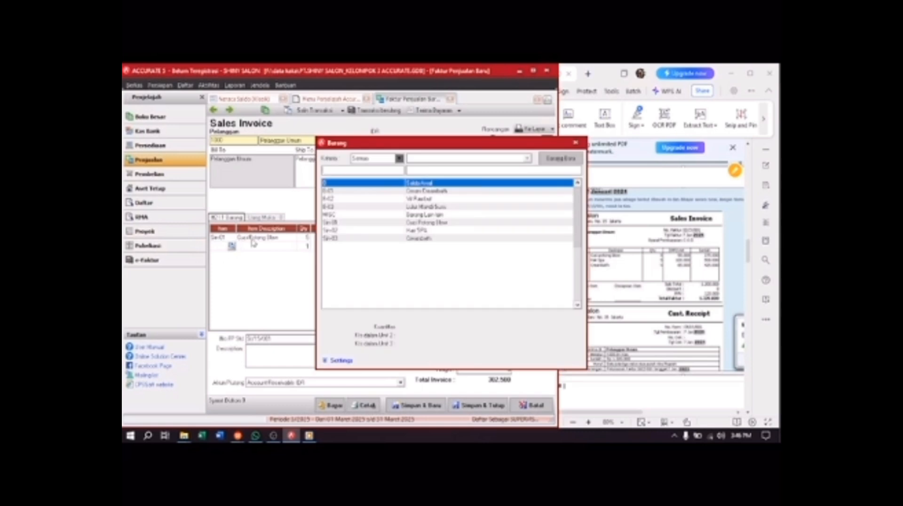
{"action": "double_click", "coordinate": [431, 236]}
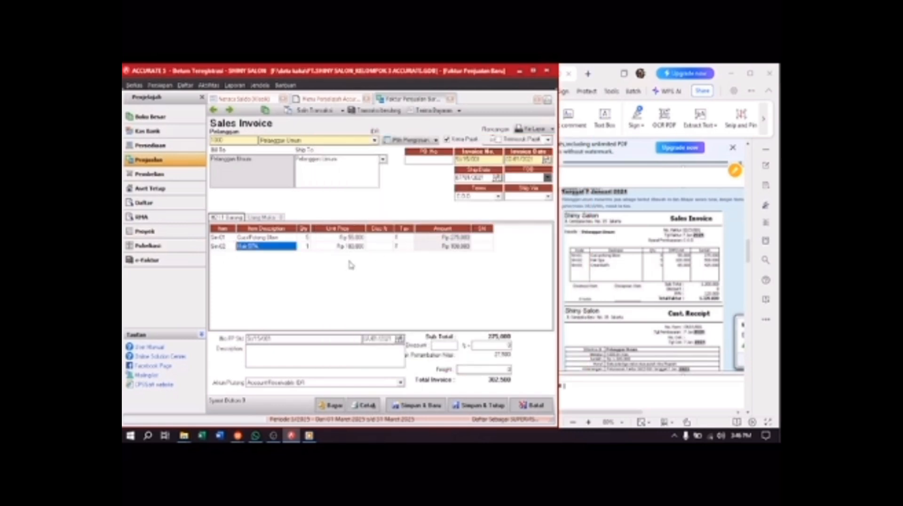
{"action": "left_click", "coordinate": [313, 248]}
{"action": "left_click", "coordinate": [304, 246]}
{"action": "type", "text": "5"}
{"action": "key", "text": "Tab"}
{"action": "key", "text": "Tab"}
{"action": "key", "text": "Tab"}
{"action": "key", "text": "Tab"}
{"action": "key", "text": "Tab"}
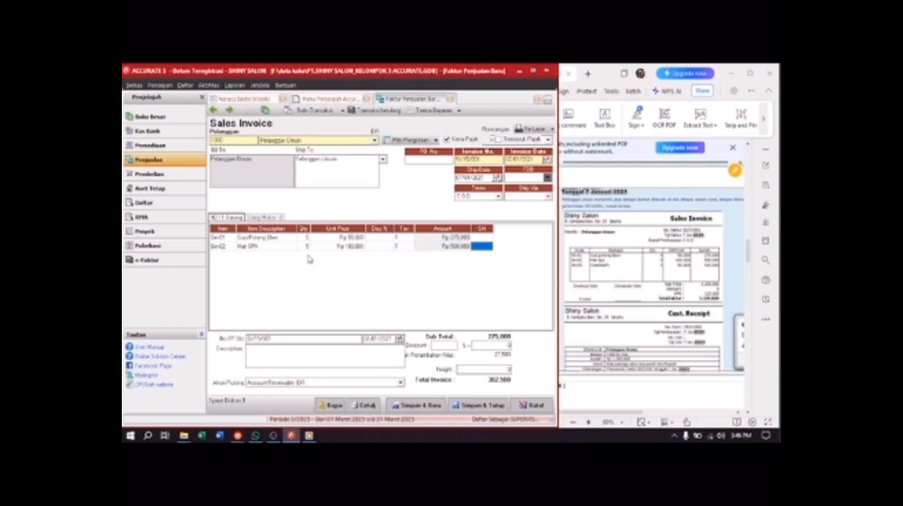
{"action": "key", "text": "Tab"}
{"action": "left_click", "coordinate": [231, 257]}
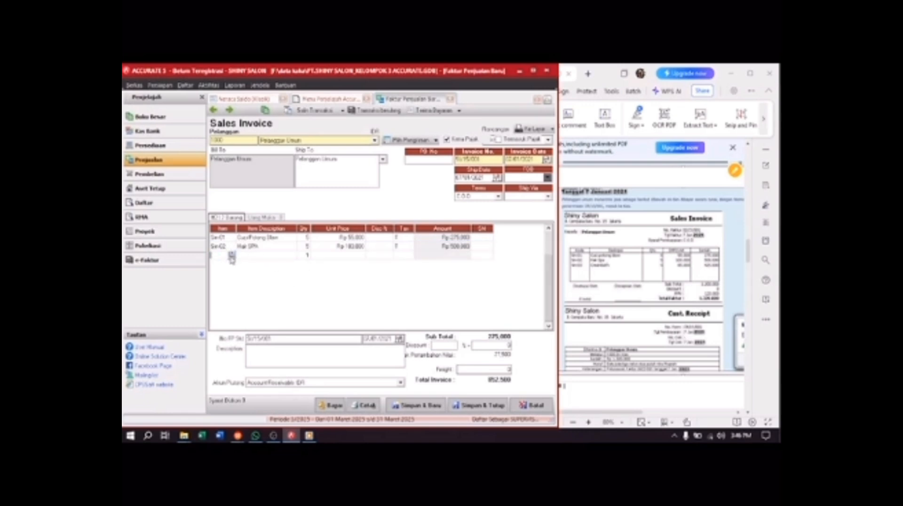
{"action": "left_click", "coordinate": [231, 257]}
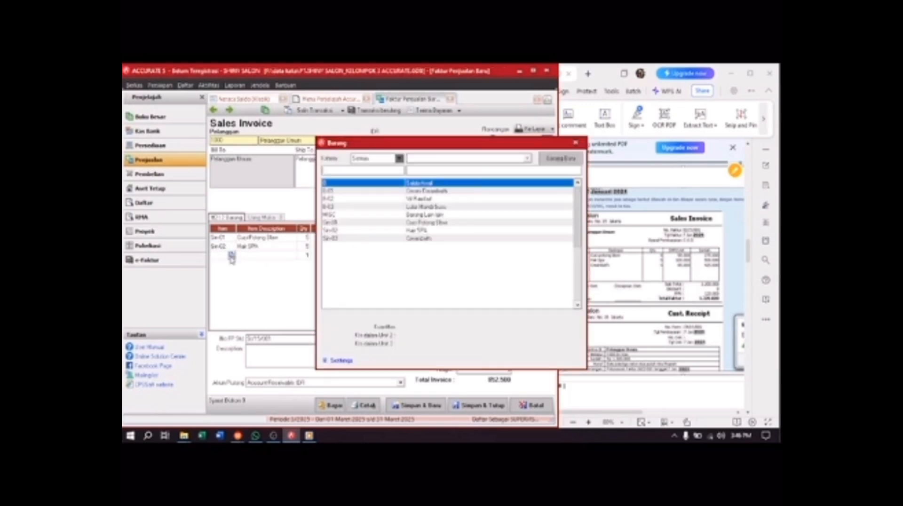
{"action": "double_click", "coordinate": [397, 245]}
{"action": "left_click", "coordinate": [229, 256]}
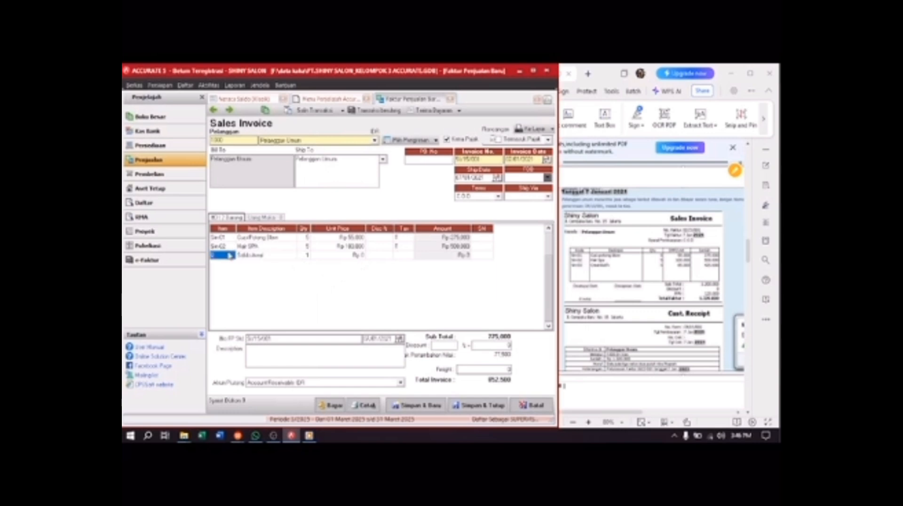
{"action": "left_click", "coordinate": [231, 256]}
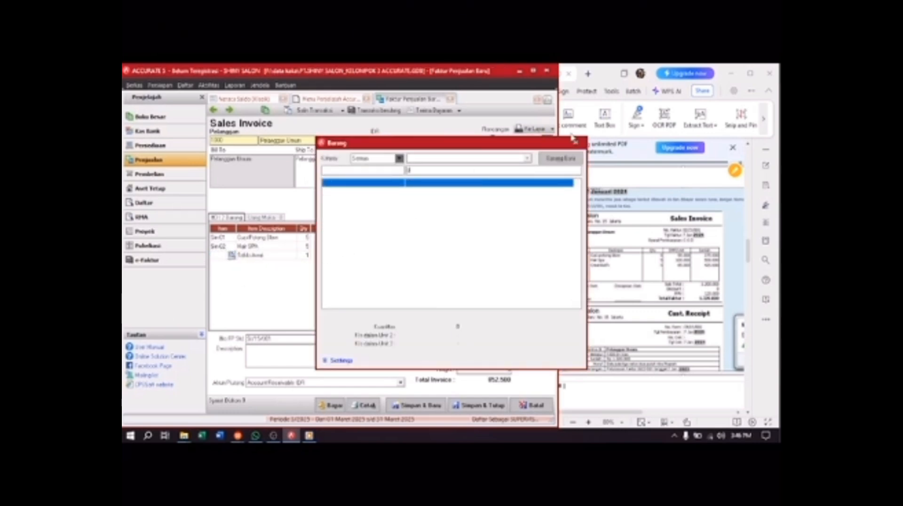
{"action": "left_click", "coordinate": [576, 143]}
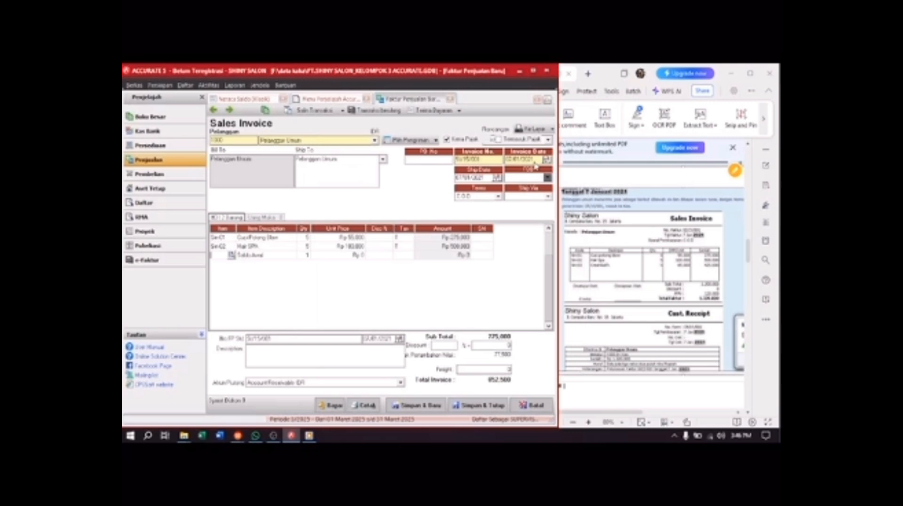
{"action": "left_click", "coordinate": [289, 254]}
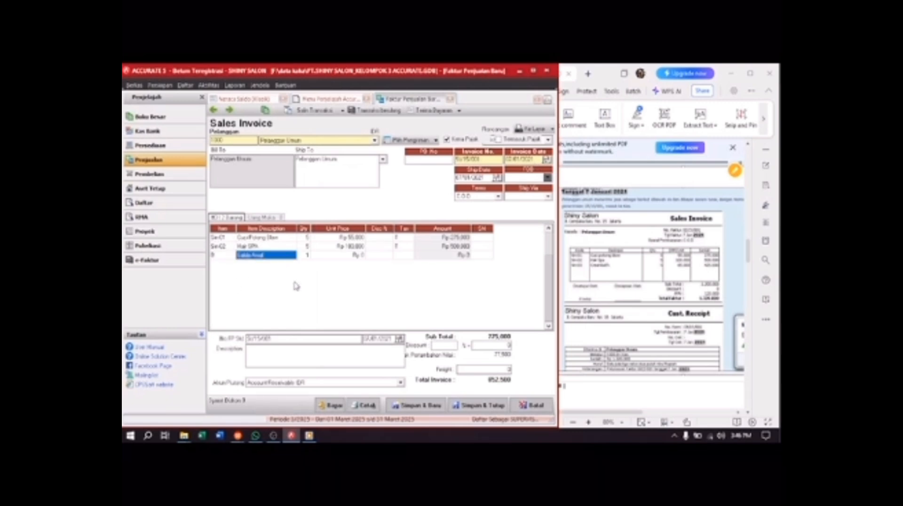
{"action": "key", "text": "BackSpace"}
{"action": "left_click", "coordinate": [390, 238]}
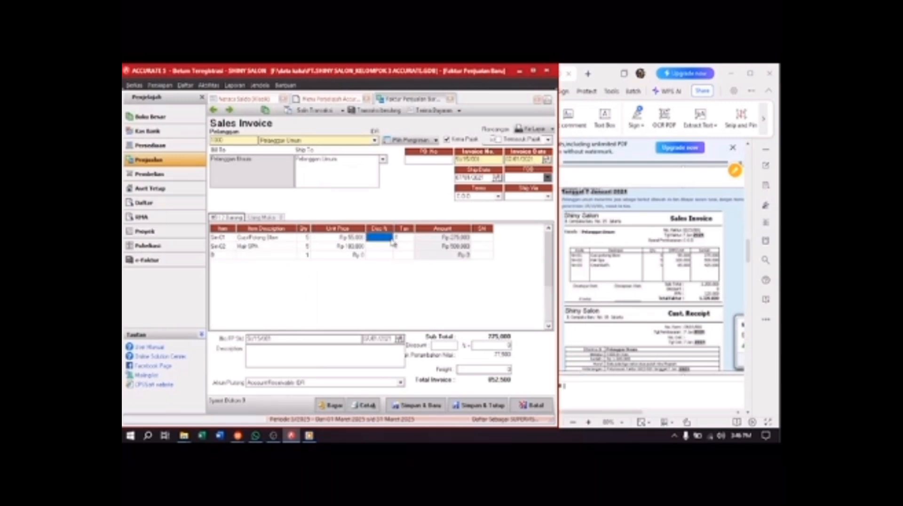
{"action": "left_click", "coordinate": [426, 247]}
Set the sales invoice's third line to the item Creambath with a quantity of 5.
{"action": "left_click", "coordinate": [233, 255]}
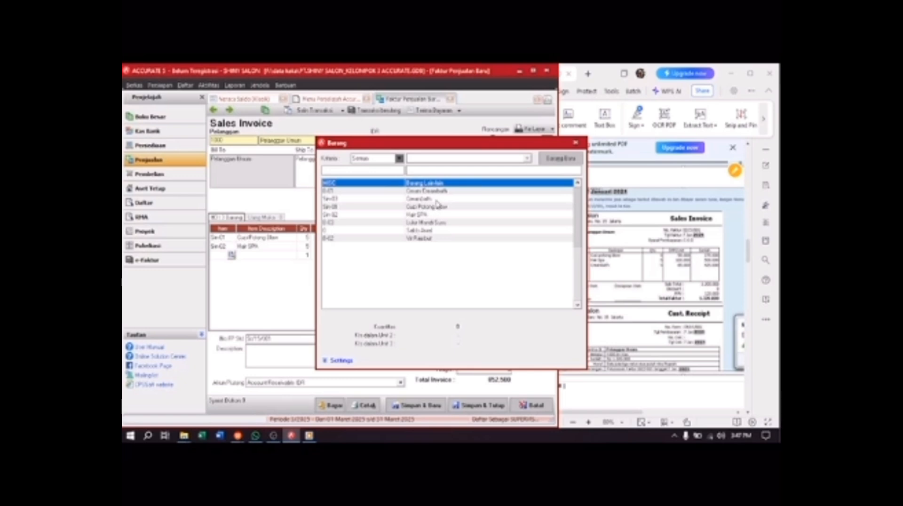
{"action": "left_click", "coordinate": [436, 199]}
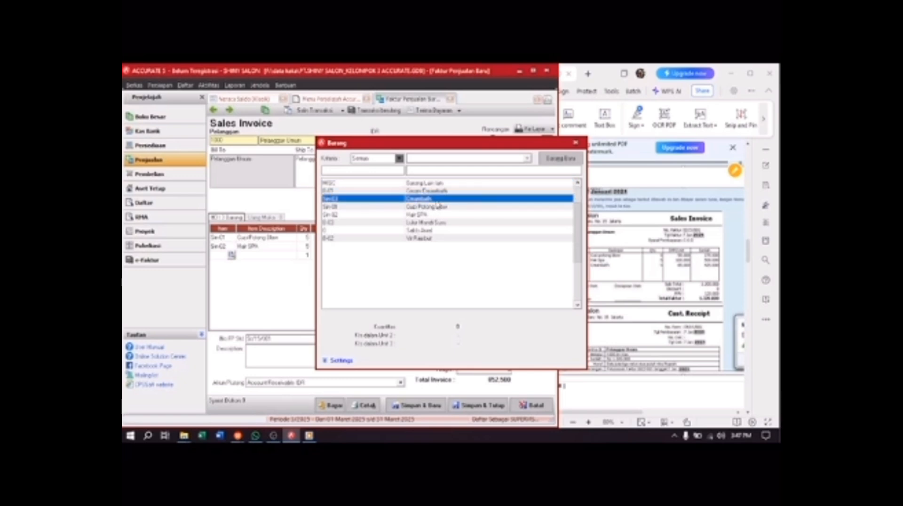
{"action": "double_click", "coordinate": [436, 201]}
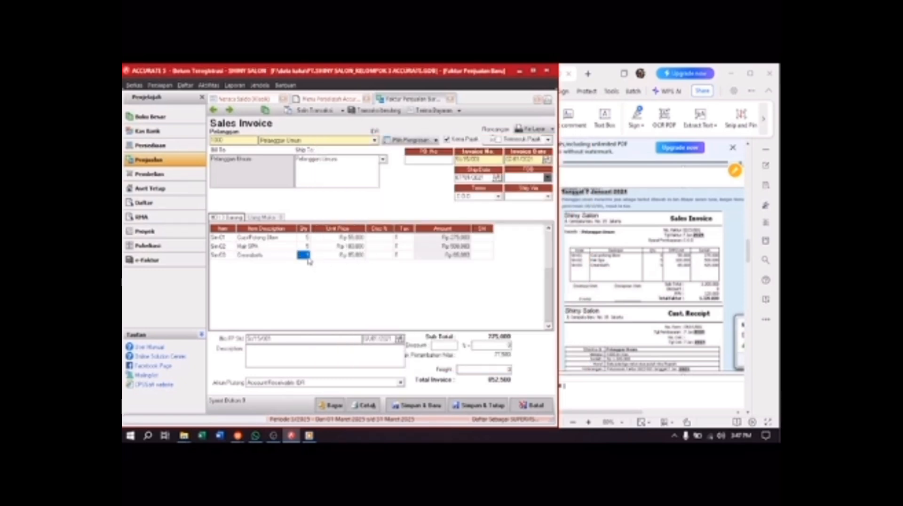
{"action": "type", "text": "5"}
{"action": "key", "text": "Tab"}
{"action": "key", "text": "Tab"}
{"action": "key", "text": "Tab"}
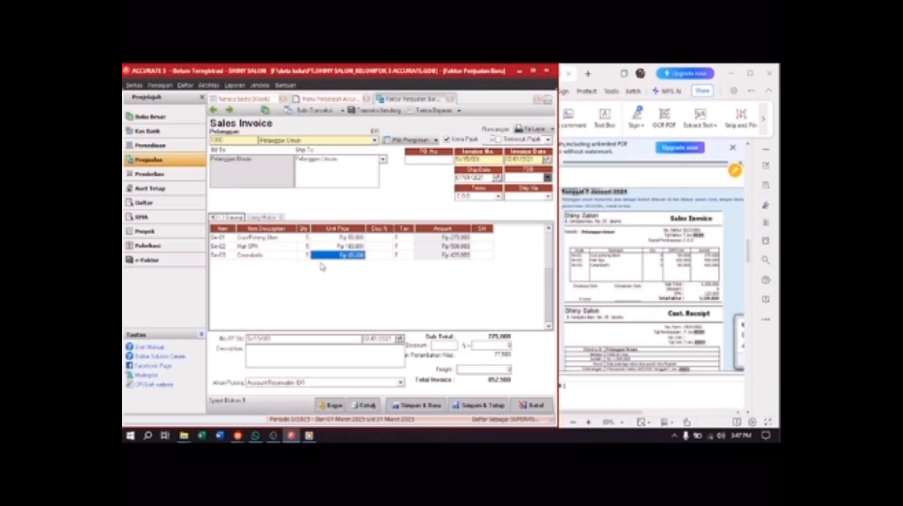
{"action": "key", "text": "Tab"}
{"action": "key", "text": "Tab"}
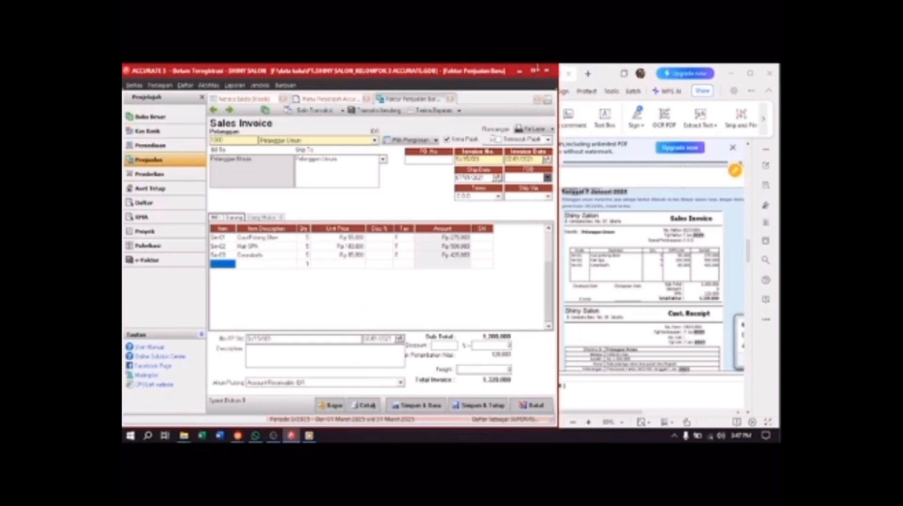
Open a customer receipt from the Pelanggan Umum sales invoice and arrange the window beside the PDF.
{"action": "left_click", "coordinate": [533, 71]}
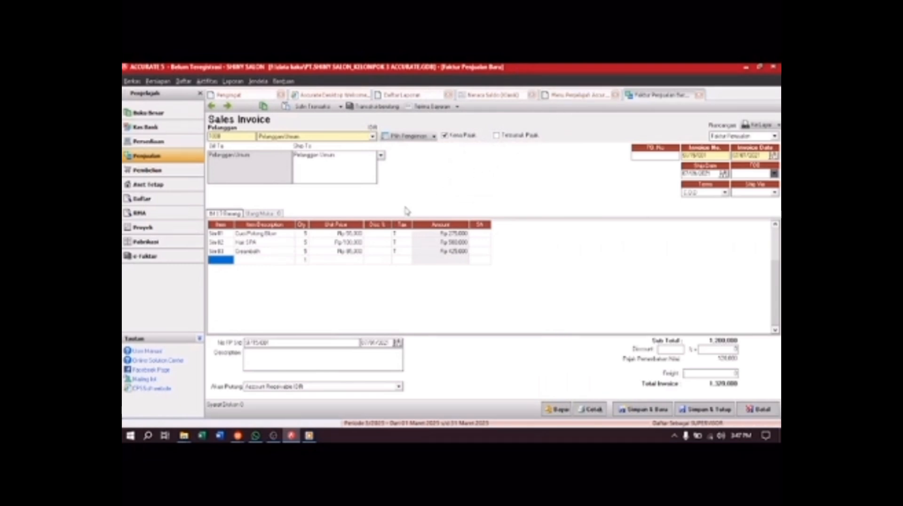
{"action": "left_click", "coordinate": [437, 110]}
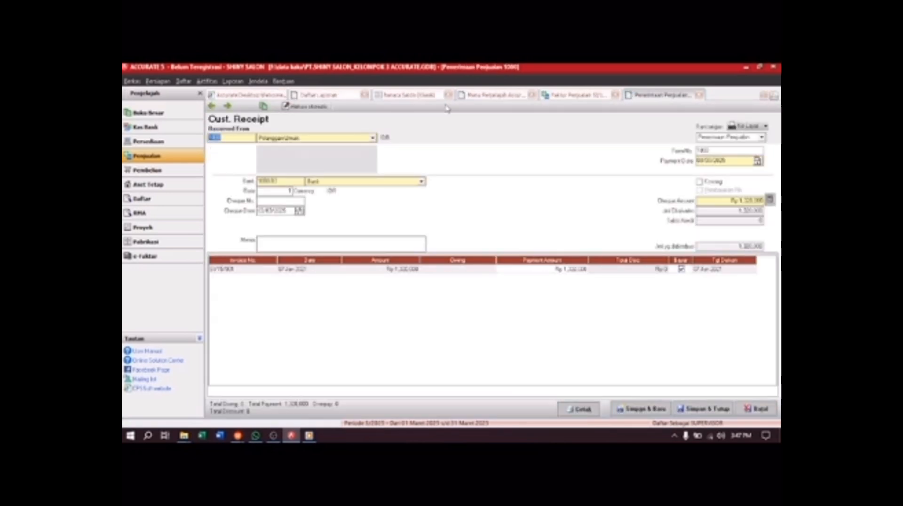
{"action": "left_click", "coordinate": [758, 67]}
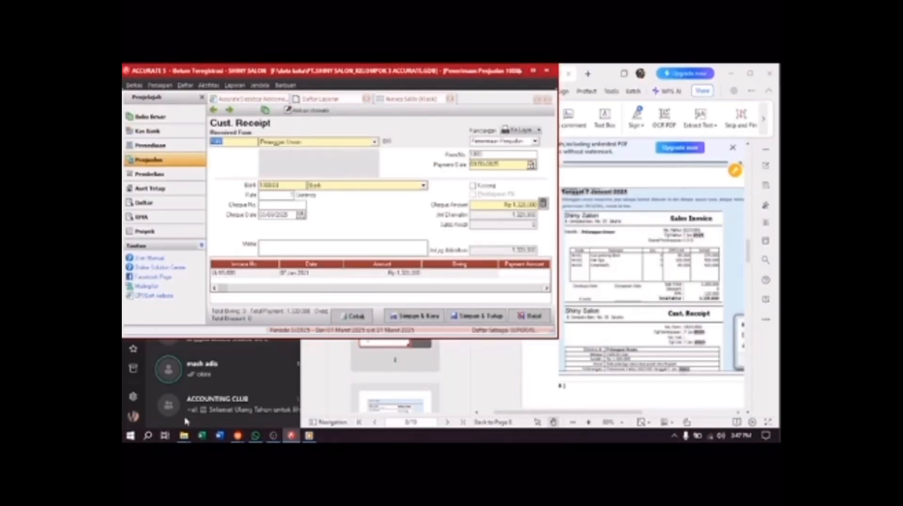
{"action": "left_click_drag", "start_coordinate": [328, 339], "coordinate": [329, 427]}
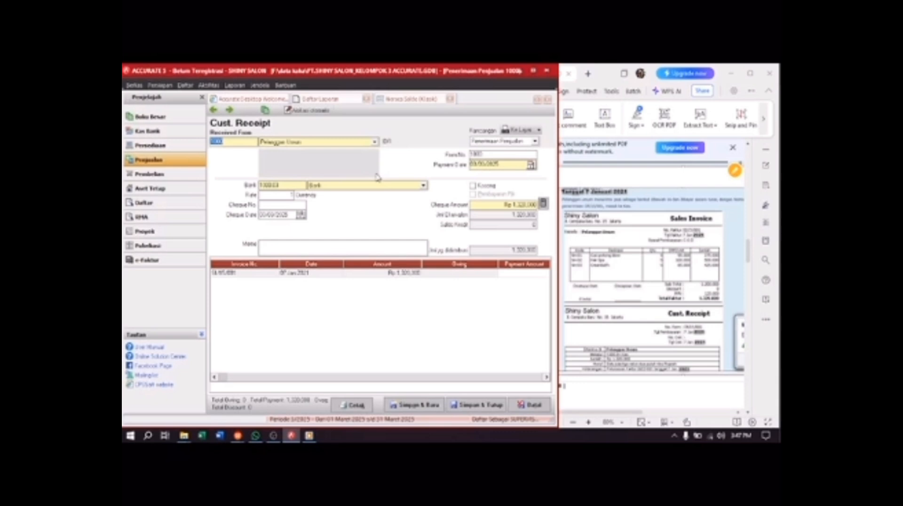
{"action": "left_click", "coordinate": [586, 94]}
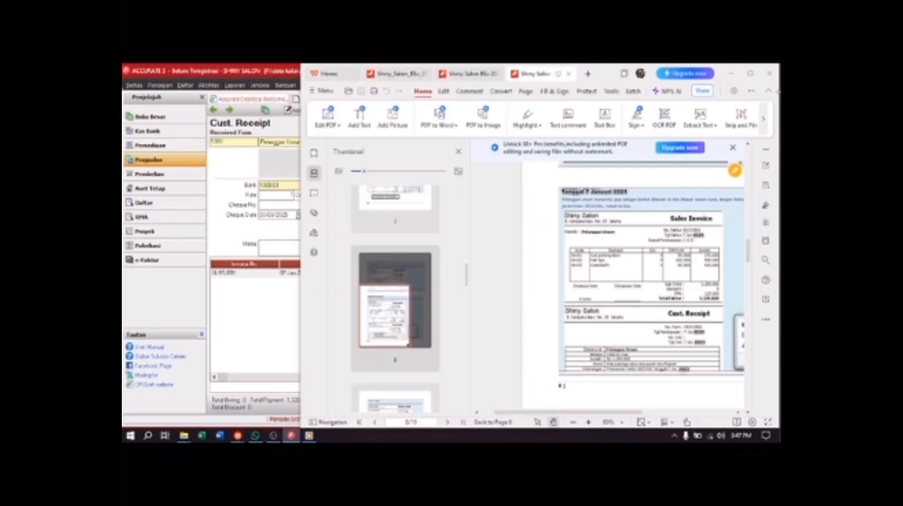
{"action": "left_click", "coordinate": [256, 241]}
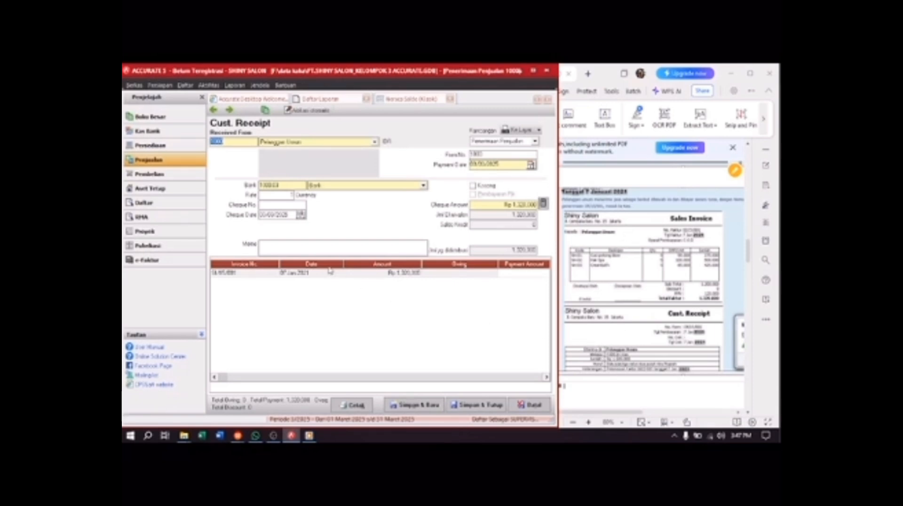
Set the receipt's bank to Kas and enter the form number from the PDF.
{"action": "left_click", "coordinate": [397, 185]}
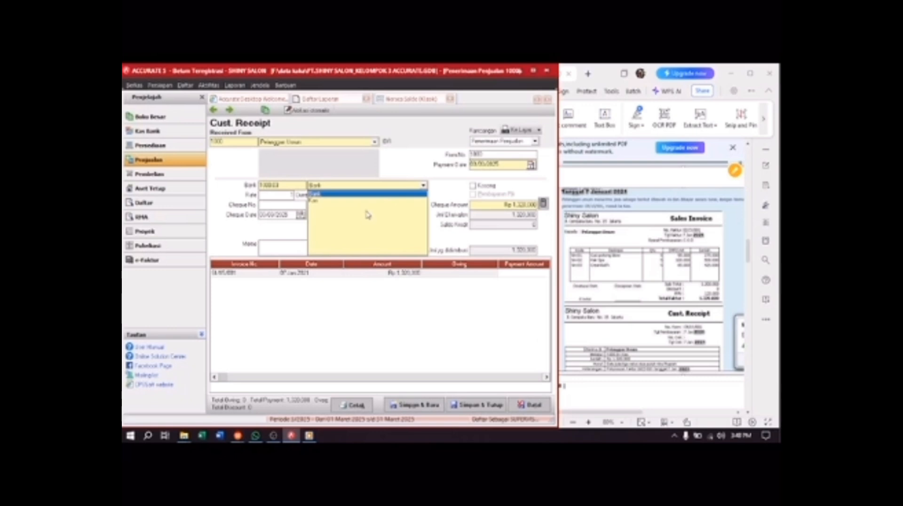
{"action": "left_click", "coordinate": [370, 201]}
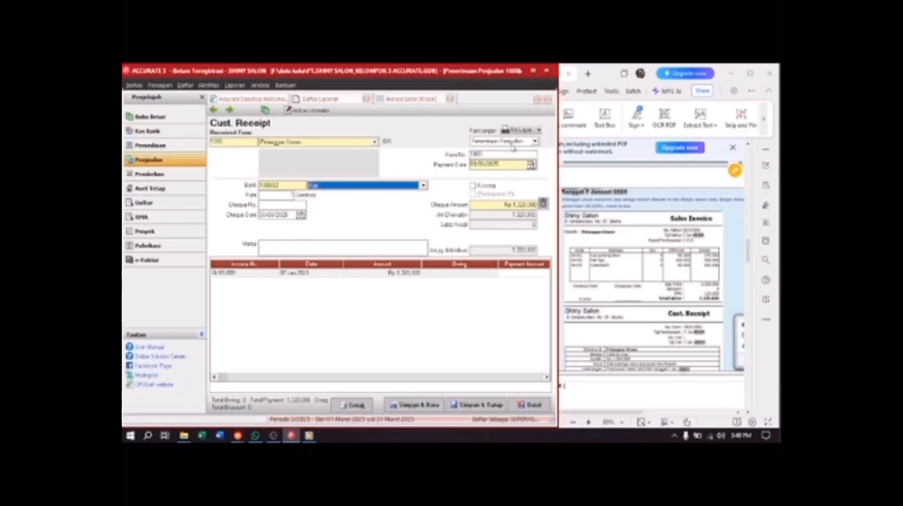
{"action": "left_click", "coordinate": [496, 154]}
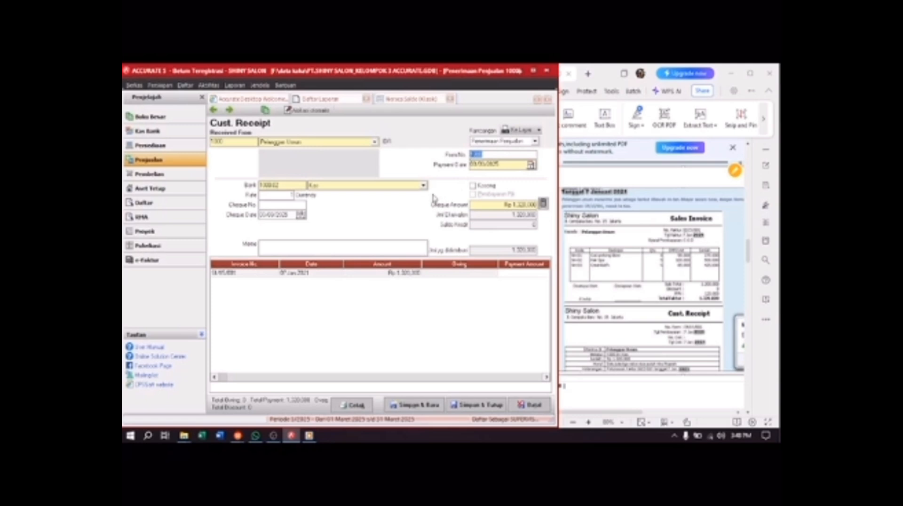
{"action": "type", "text": "1"}
{"action": "type", "text": "R"}
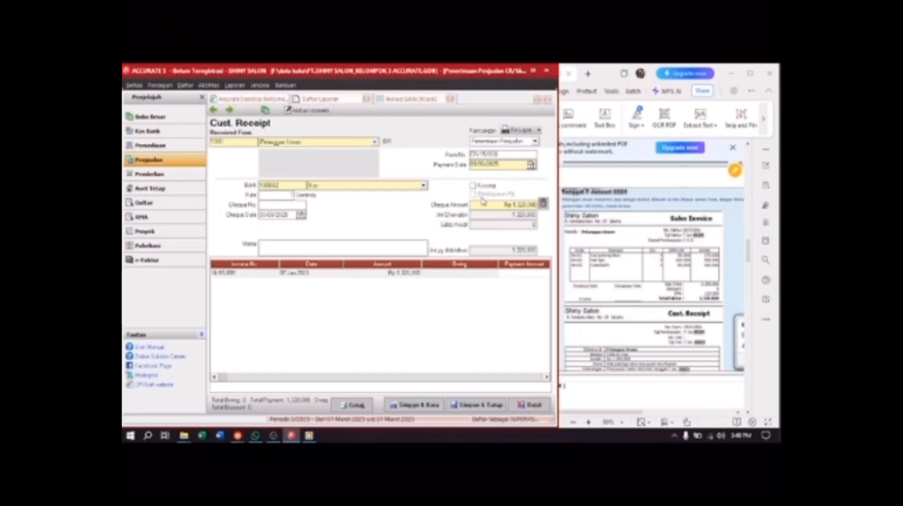
Set the receipt's payment date and cheque date to 07/01/2021, and save and close the receipt.
{"action": "left_click_drag", "start_coordinate": [501, 165], "coordinate": [381, 191]}
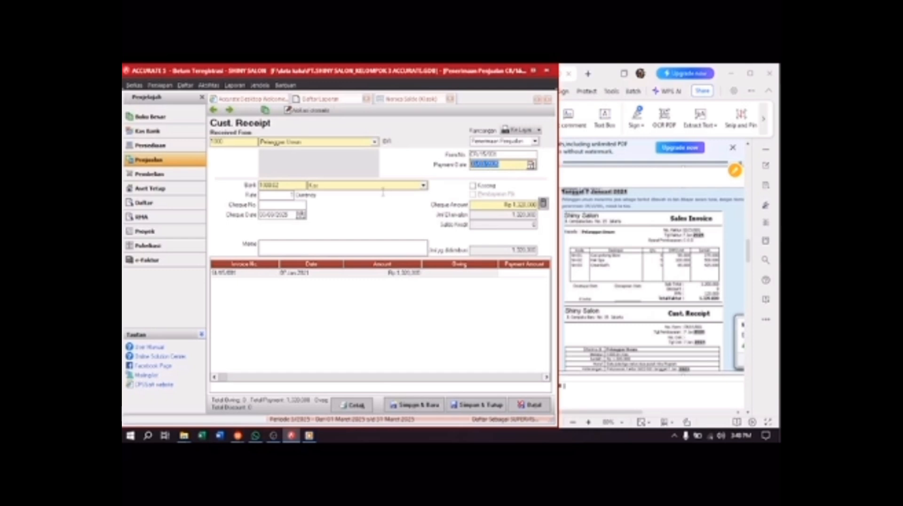
{"action": "key", "text": "BackSpace"}
{"action": "type", "text": "07/01/2025"}
{"action": "left_click", "coordinate": [288, 214]}
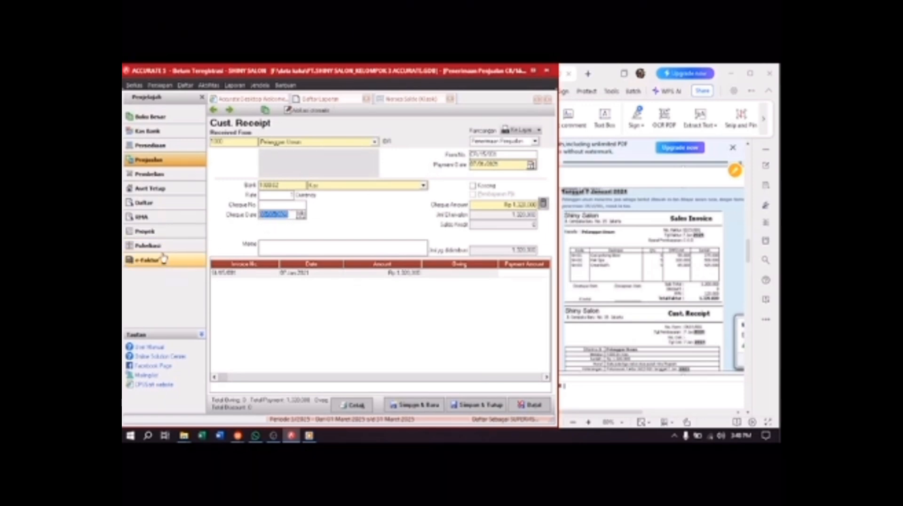
{"action": "key", "text": "Delete"}
{"action": "type", "text": "07/07/2025"}
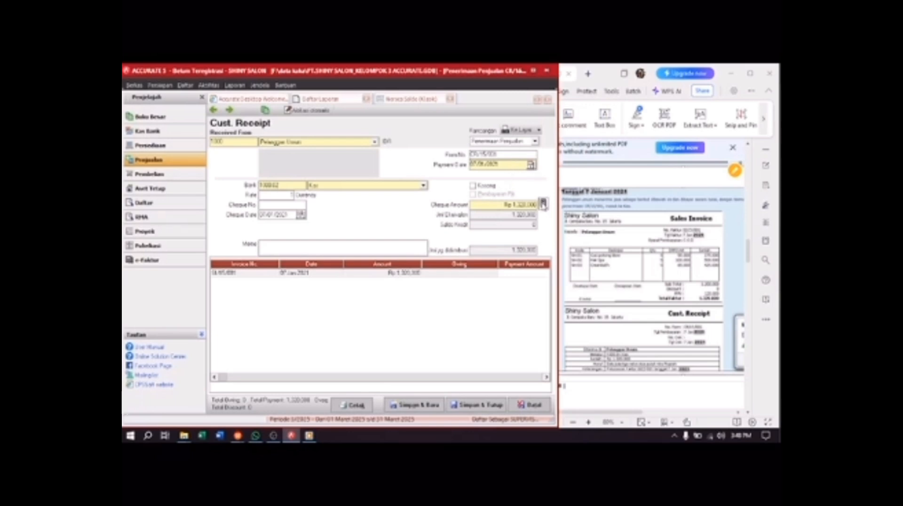
{"action": "left_click", "coordinate": [472, 405]}
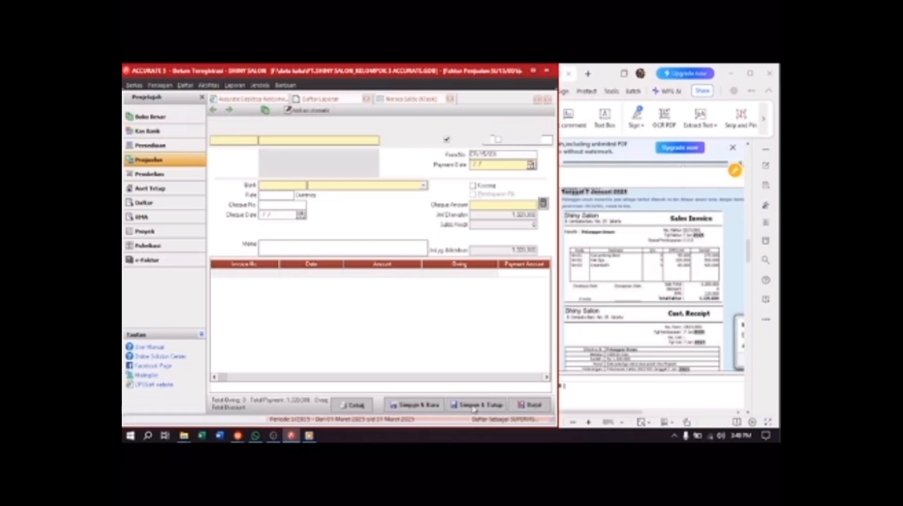
Save and close the Pelanggan Umum sales invoice.
{"action": "scroll", "coordinate": [663, 331], "scroll_direction": "down", "scroll_amount": 2}
{"action": "scroll", "coordinate": [663, 332], "scroll_direction": "down", "scroll_amount": 4}
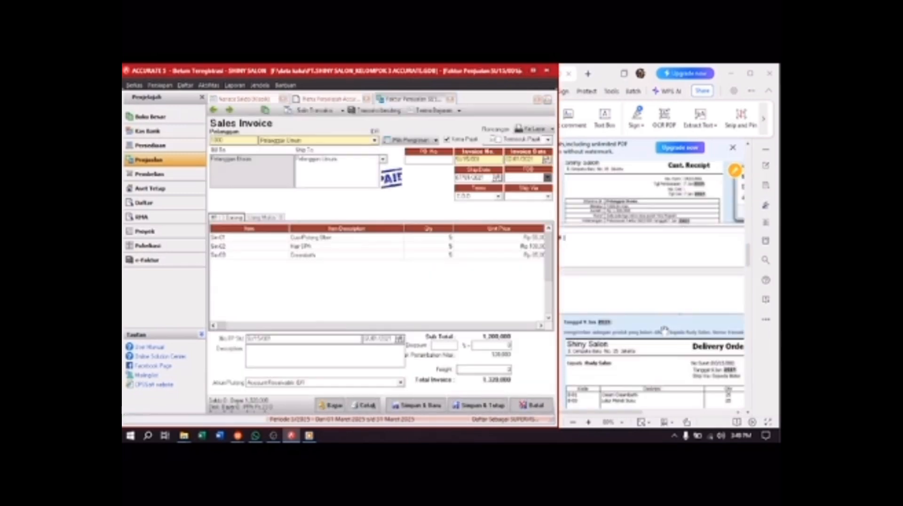
{"action": "scroll", "coordinate": [664, 328], "scroll_direction": "down", "scroll_amount": 1}
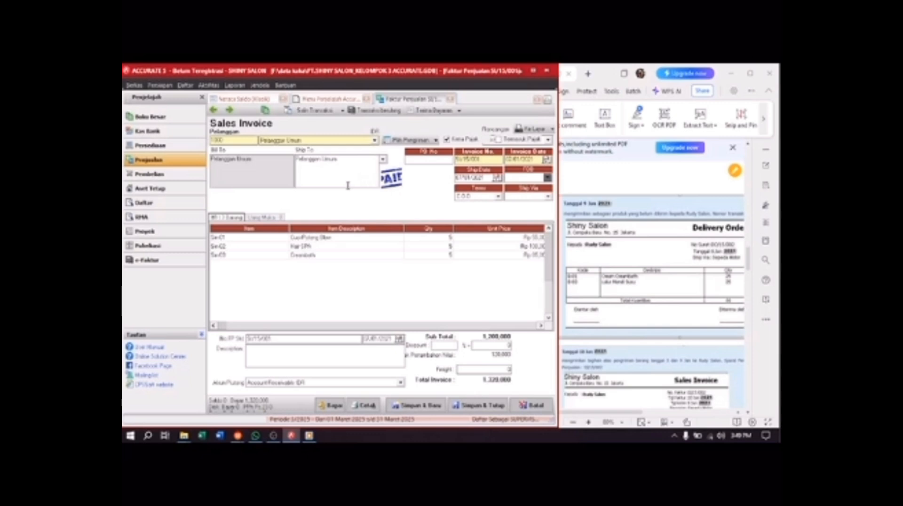
{"action": "left_click", "coordinate": [533, 71]}
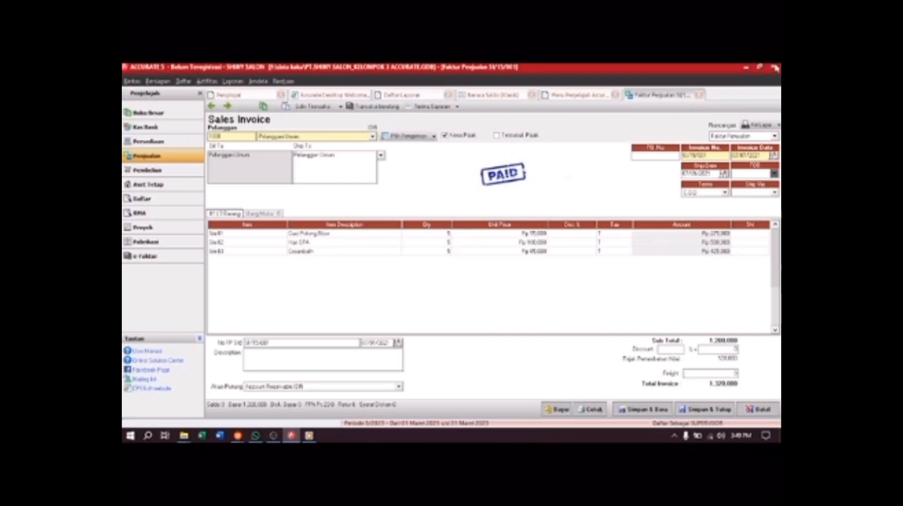
{"action": "left_click", "coordinate": [758, 67]}
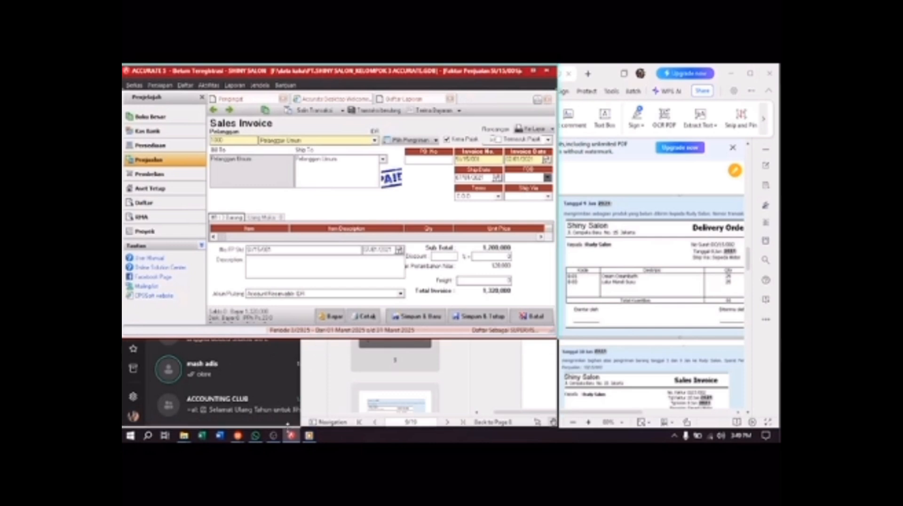
{"action": "double_click", "coordinate": [318, 337]}
{"action": "left_click", "coordinate": [472, 408]}
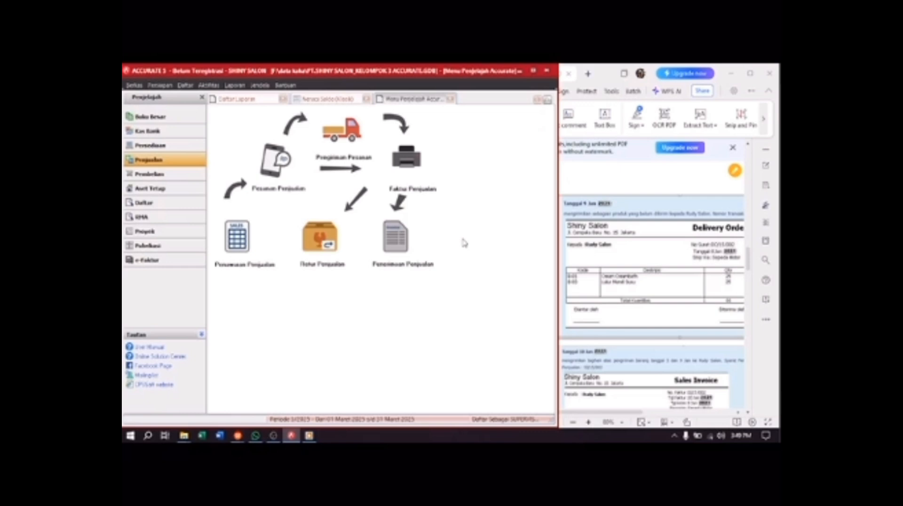
Create a delivery order for the customer Rudy Salon and load the items from its sales order.
{"action": "left_click", "coordinate": [353, 134]}
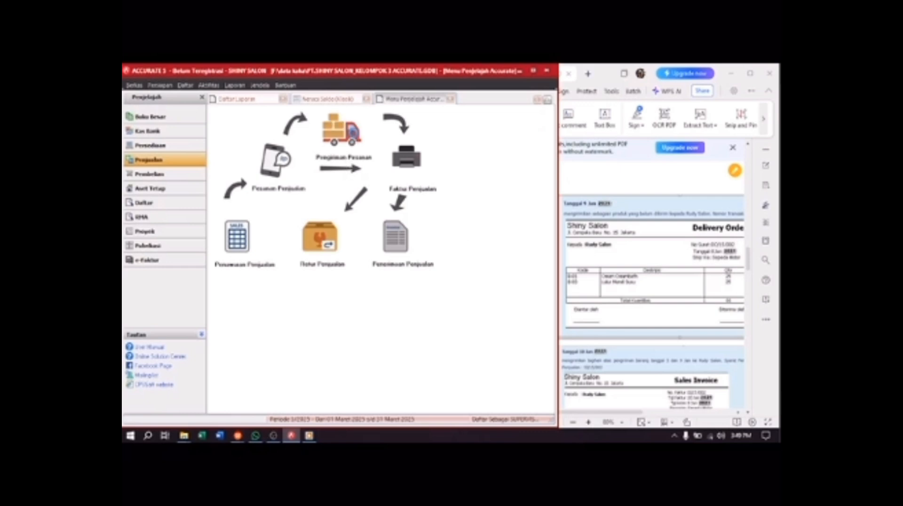
{"action": "left_click", "coordinate": [346, 141]}
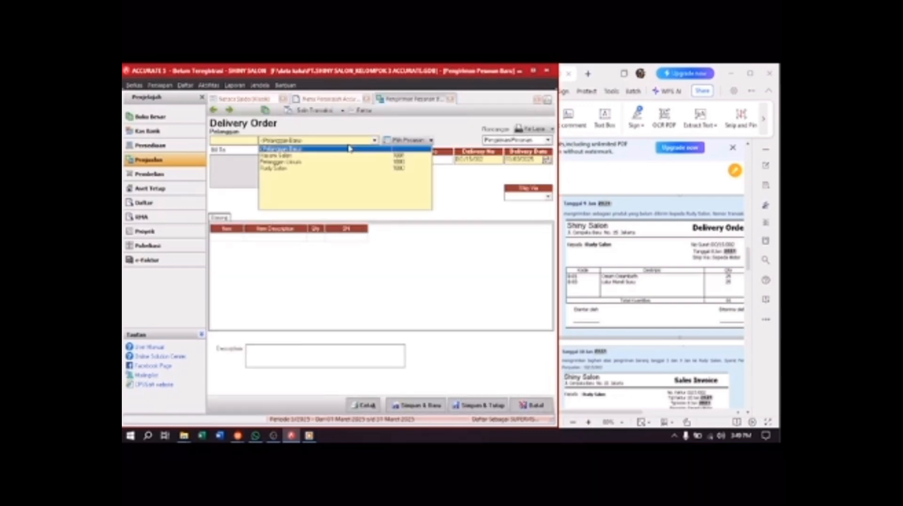
{"action": "left_click", "coordinate": [295, 174]}
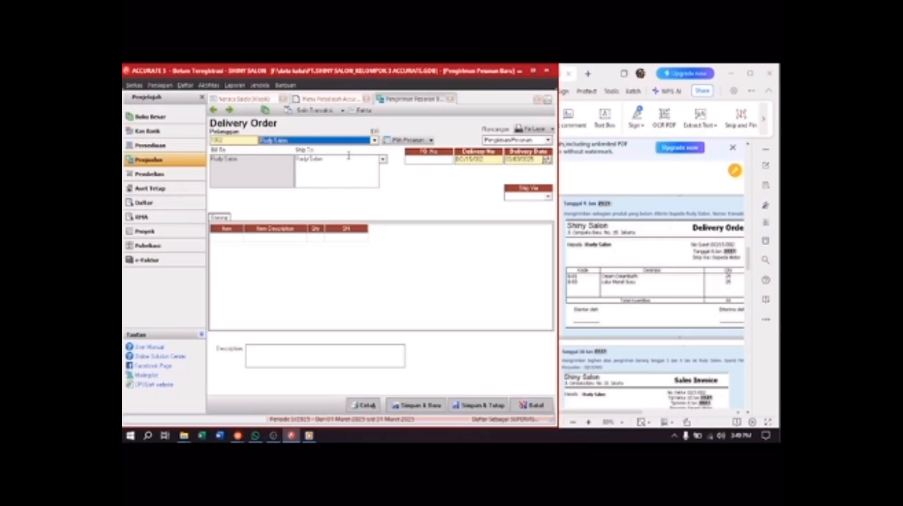
{"action": "left_click", "coordinate": [431, 140]}
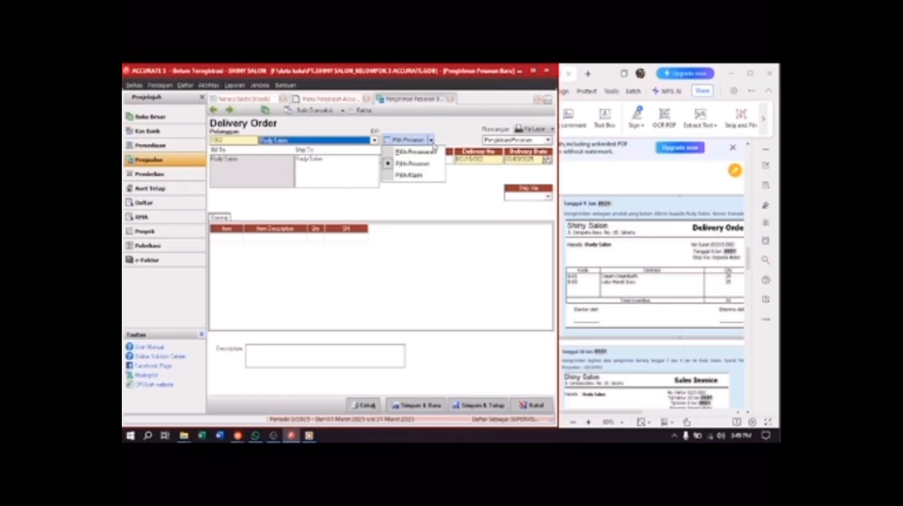
{"action": "left_click", "coordinate": [410, 164]}
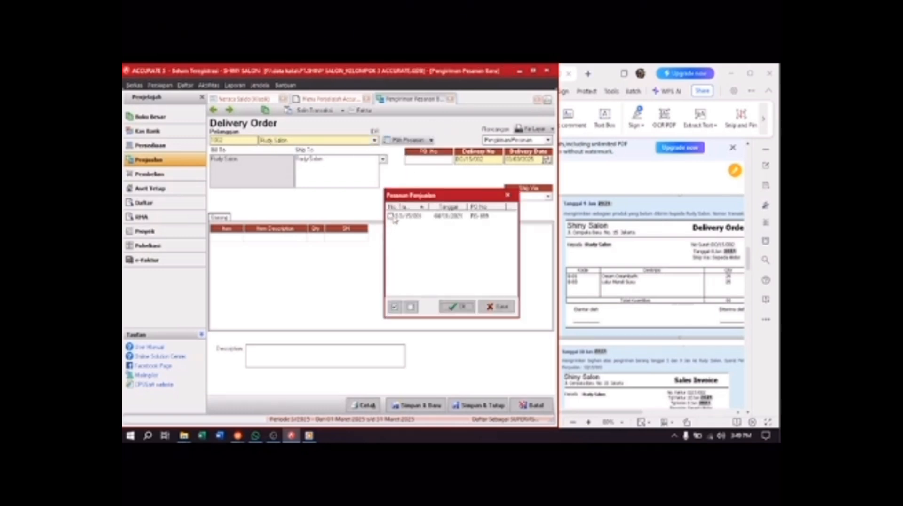
{"action": "left_click", "coordinate": [458, 306]}
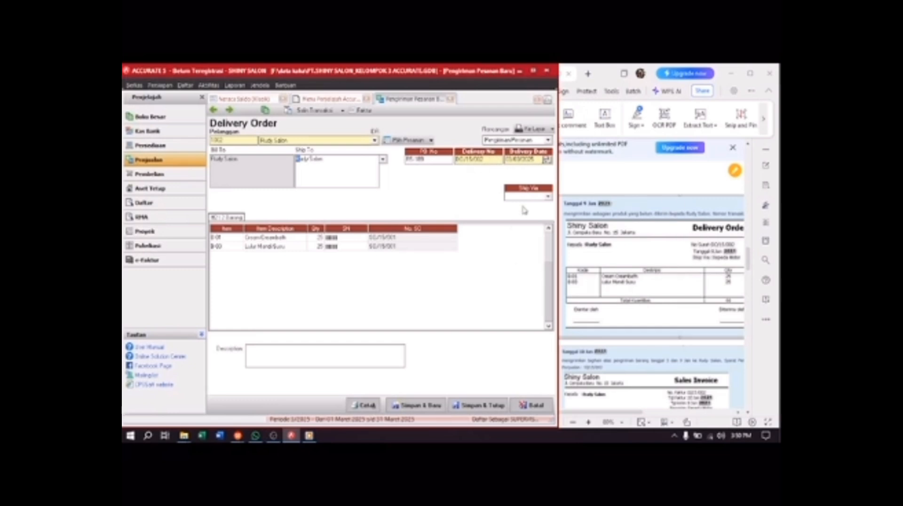
Set the delivery date to 09/01/2021 and the shipping method to Sepeda Motor.
{"action": "left_click", "coordinate": [534, 160]}
{"action": "type", "text": "09/01/202"}
{"action": "left_click", "coordinate": [549, 196]}
{"action": "left_click", "coordinate": [533, 214]}
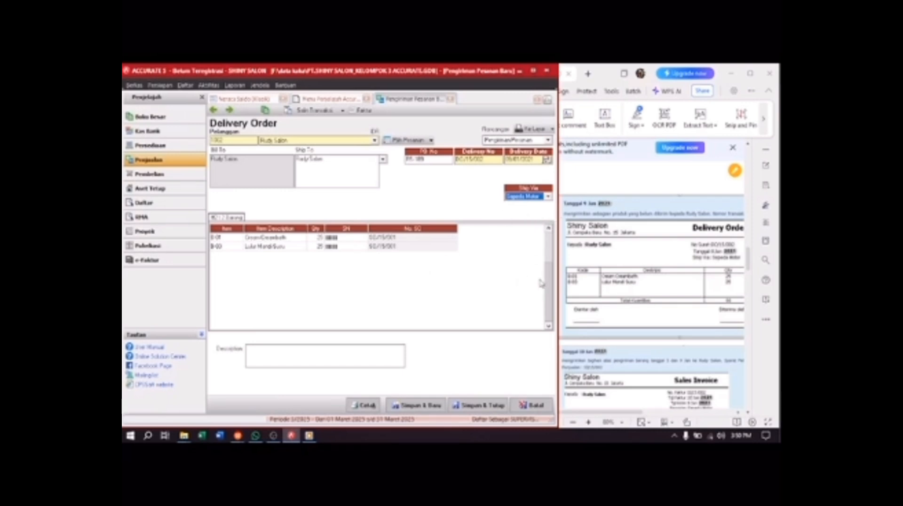
Generate a sales invoice from Rudy Salon's 9 January delivery order and add the items of the 5 January delivery order.
{"action": "scroll", "coordinate": [628, 272], "scroll_direction": "down", "scroll_amount": 3}
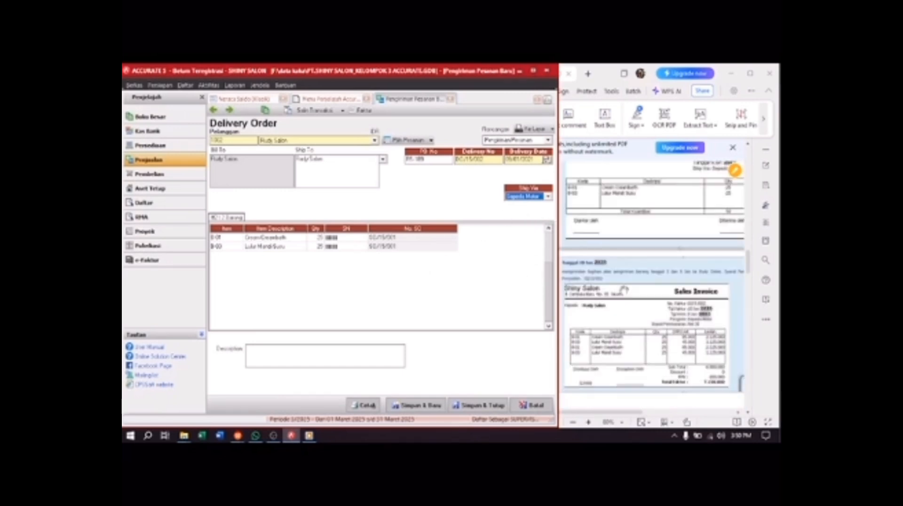
{"action": "scroll", "coordinate": [624, 289], "scroll_direction": "down", "scroll_amount": 1}
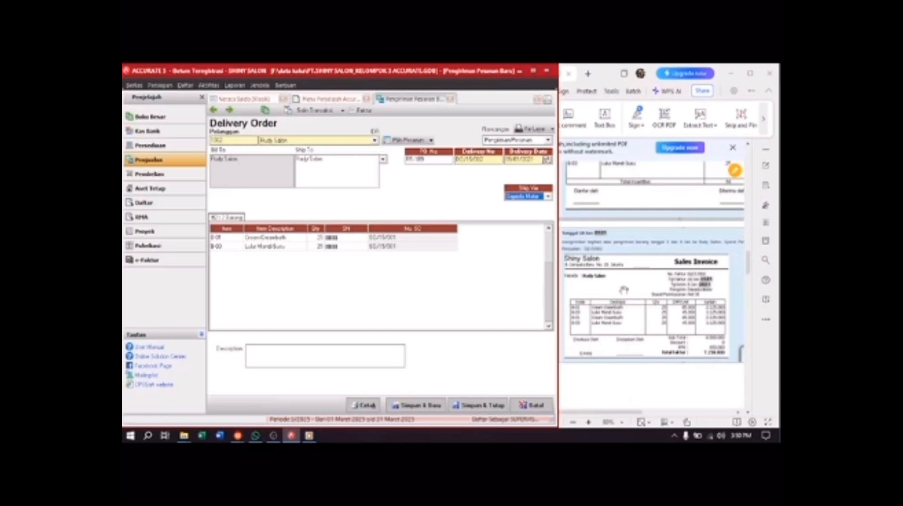
{"action": "scroll", "coordinate": [623, 289], "scroll_direction": "up", "scroll_amount": 2}
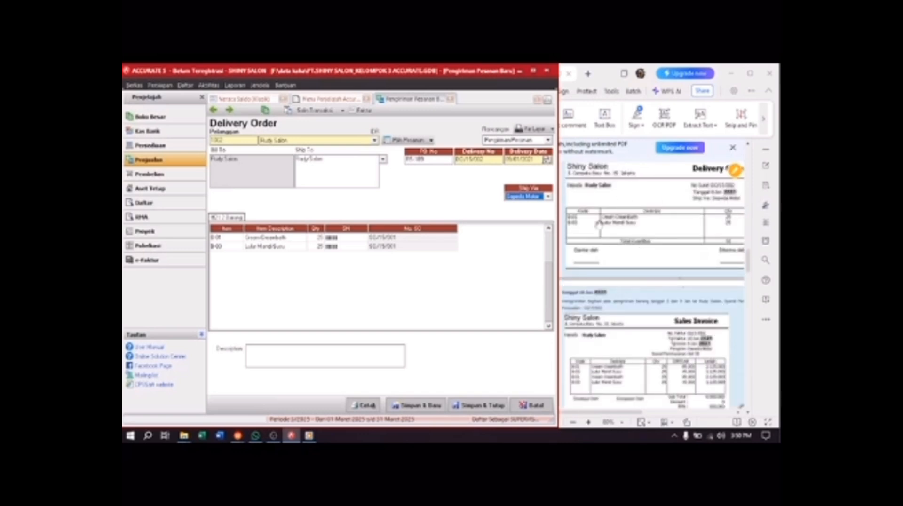
{"action": "scroll", "coordinate": [623, 269], "scroll_direction": "down", "scroll_amount": 1}
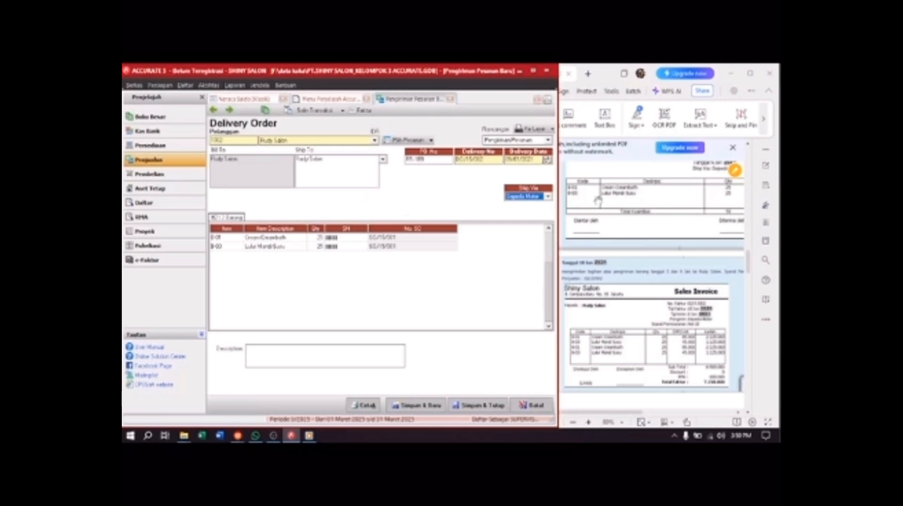
{"action": "scroll", "coordinate": [598, 202], "scroll_direction": "up", "scroll_amount": 2}
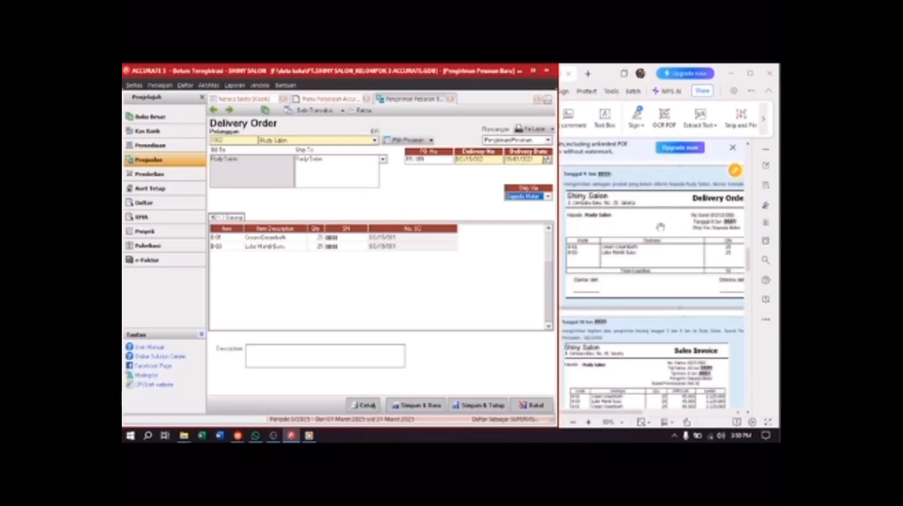
{"action": "left_click", "coordinate": [357, 112]}
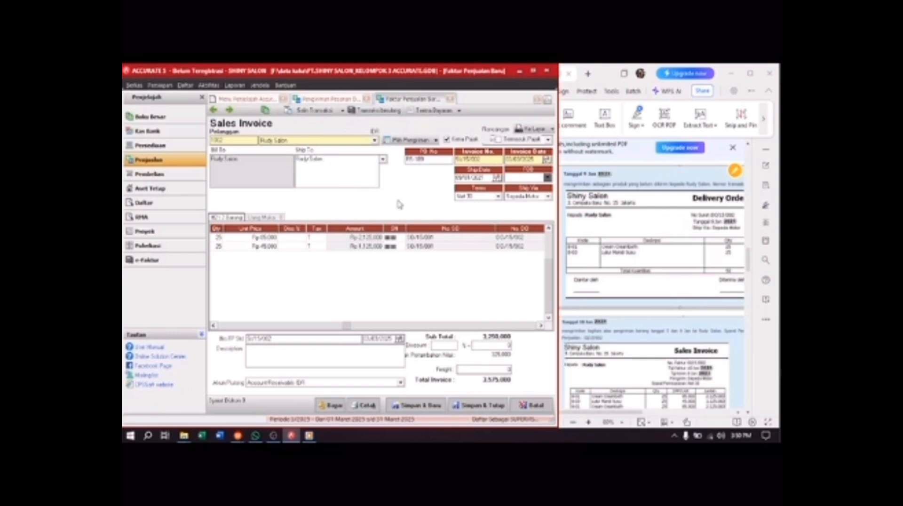
{"action": "left_click", "coordinate": [436, 140]}
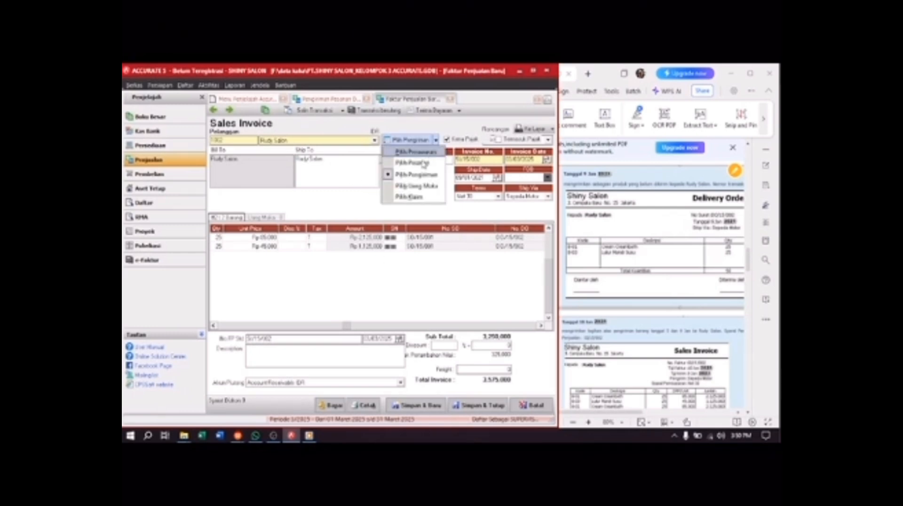
{"action": "left_click", "coordinate": [415, 174]}
{"action": "left_click", "coordinate": [390, 216]}
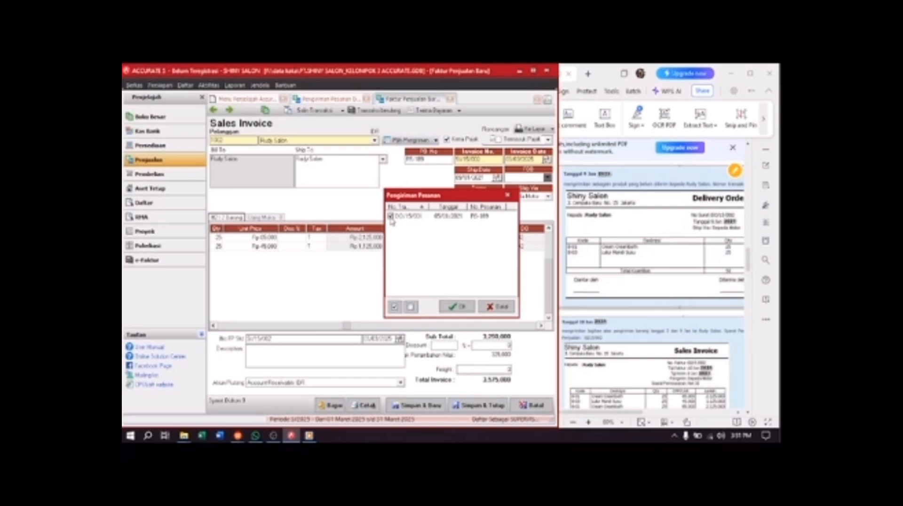
{"action": "left_click", "coordinate": [455, 307]}
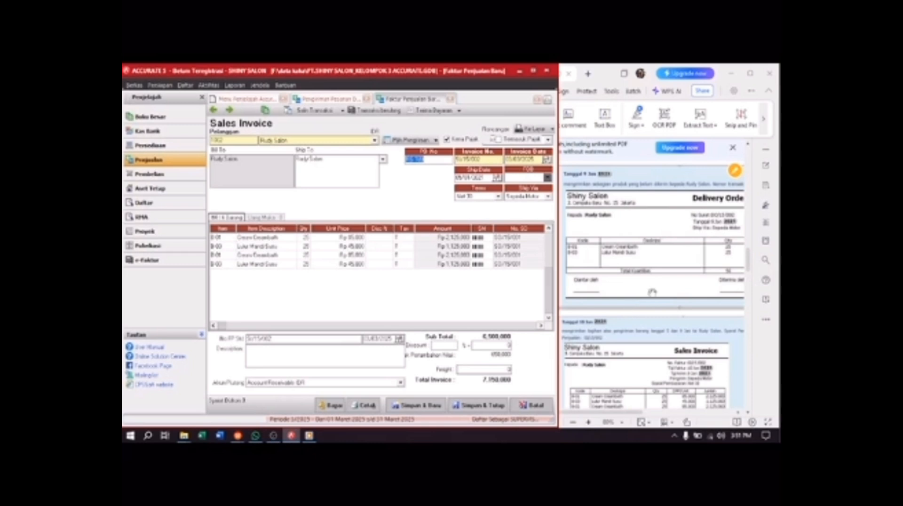
Set Rudy Salon's invoice date to 10/01/2021 and ship date to 09/01/2021, and save and close the invoice and its delivery order.
{"action": "scroll", "coordinate": [657, 288], "scroll_direction": "up", "scroll_amount": 1}
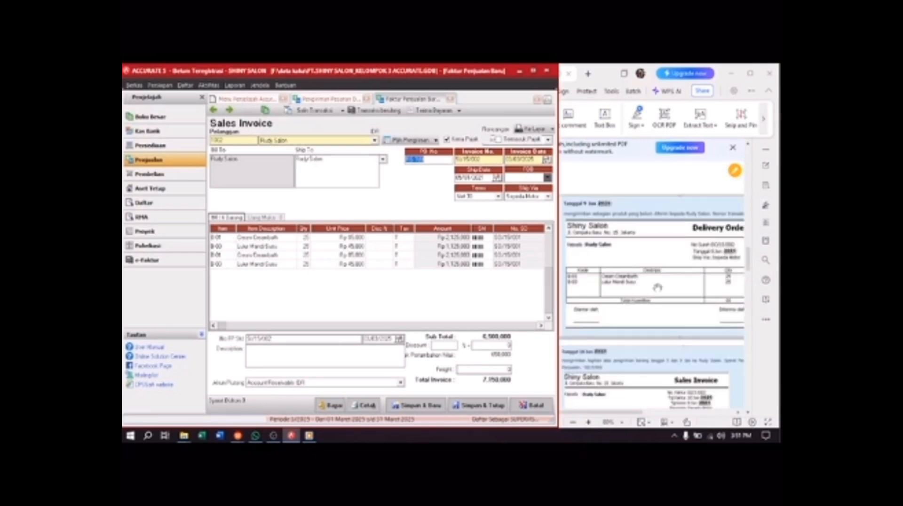
{"action": "scroll", "coordinate": [657, 288], "scroll_direction": "down", "scroll_amount": 1}
{"action": "scroll", "coordinate": [657, 287], "scroll_direction": "down", "scroll_amount": 1}
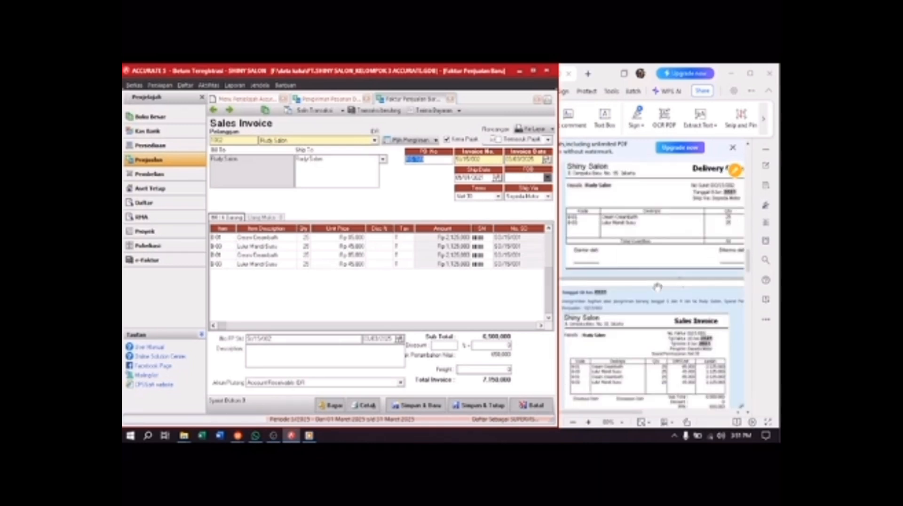
{"action": "scroll", "coordinate": [657, 287], "scroll_direction": "up", "scroll_amount": 3}
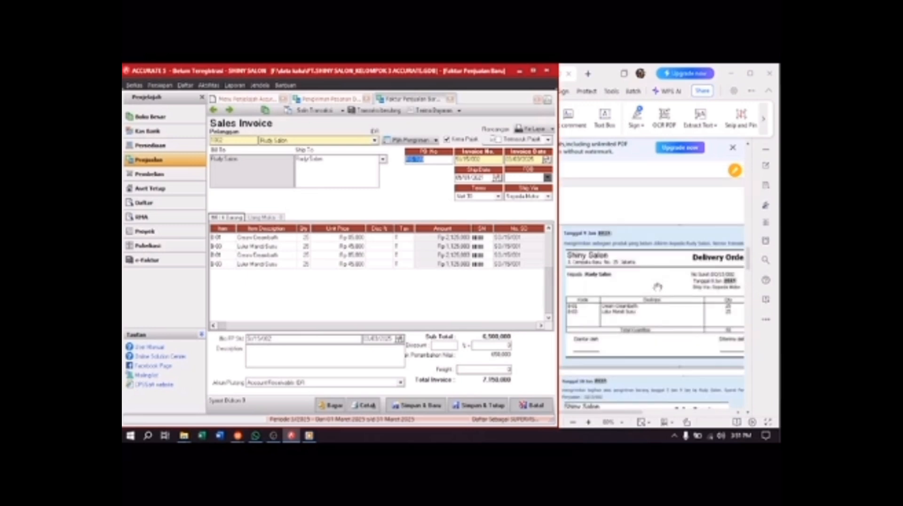
{"action": "scroll", "coordinate": [656, 286], "scroll_direction": "down", "scroll_amount": 2}
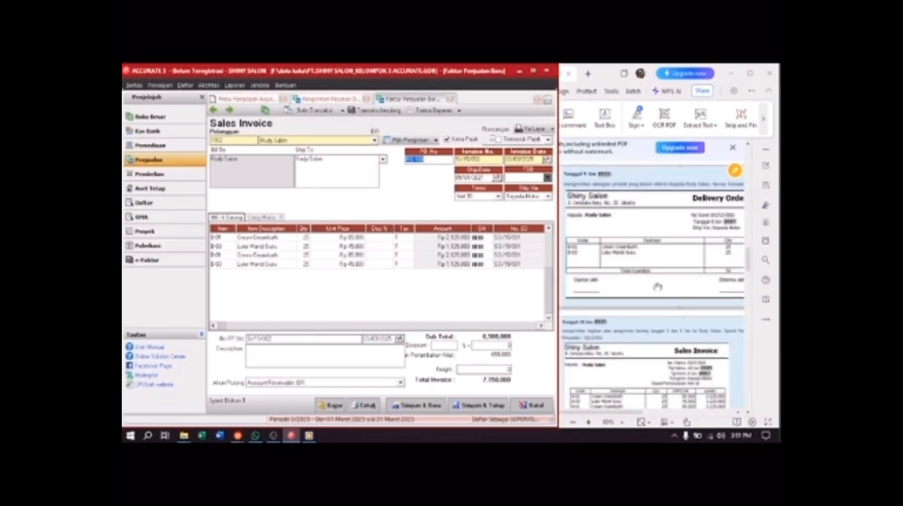
{"action": "scroll", "coordinate": [657, 287], "scroll_direction": "down", "scroll_amount": 2}
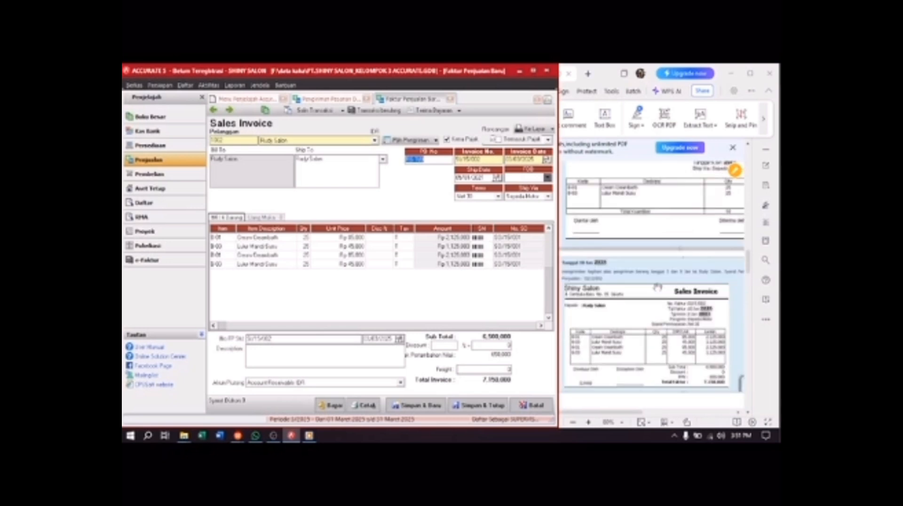
{"action": "left_click", "coordinate": [533, 160]}
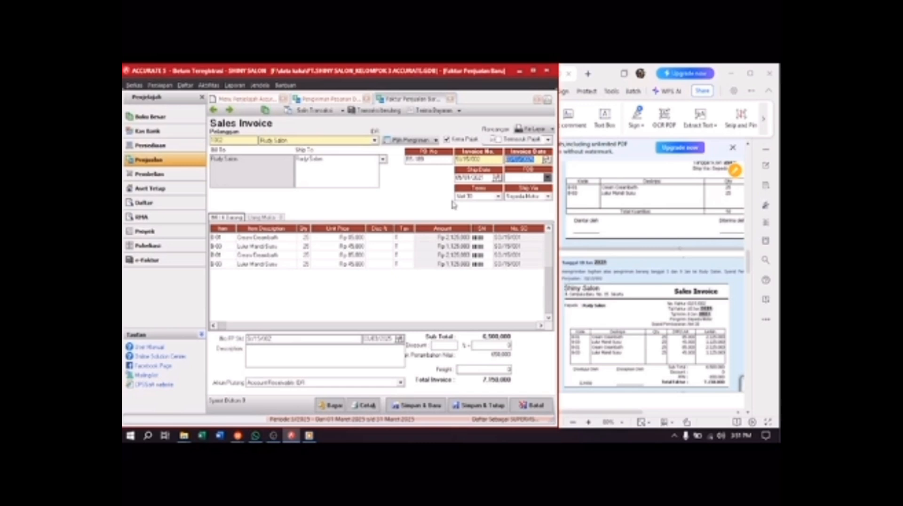
{"action": "type", "text": "100"}
{"action": "left_click_drag", "start_coordinate": [485, 179], "coordinate": [374, 235]}
{"action": "key", "text": "BackSpace"}
{"action": "type", "text": "09/0"}
{"action": "left_click", "coordinate": [469, 410]}
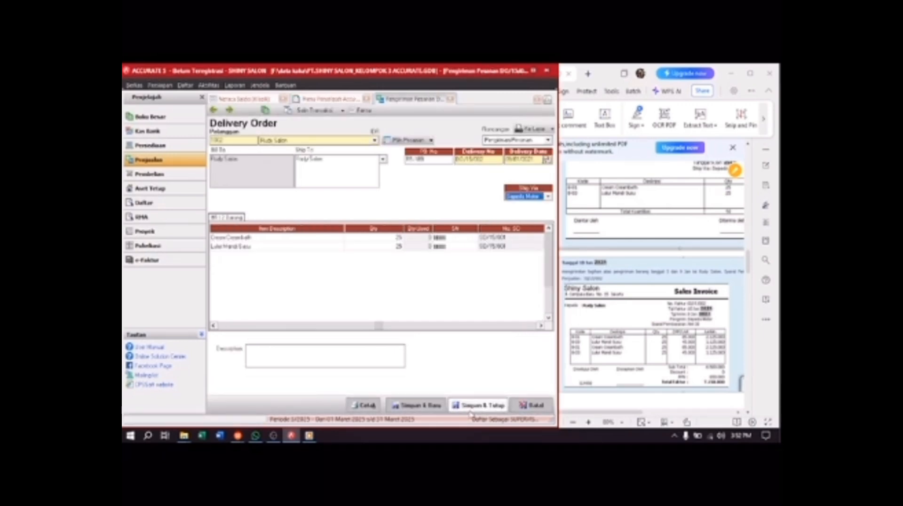
{"action": "left_click", "coordinate": [469, 410]}
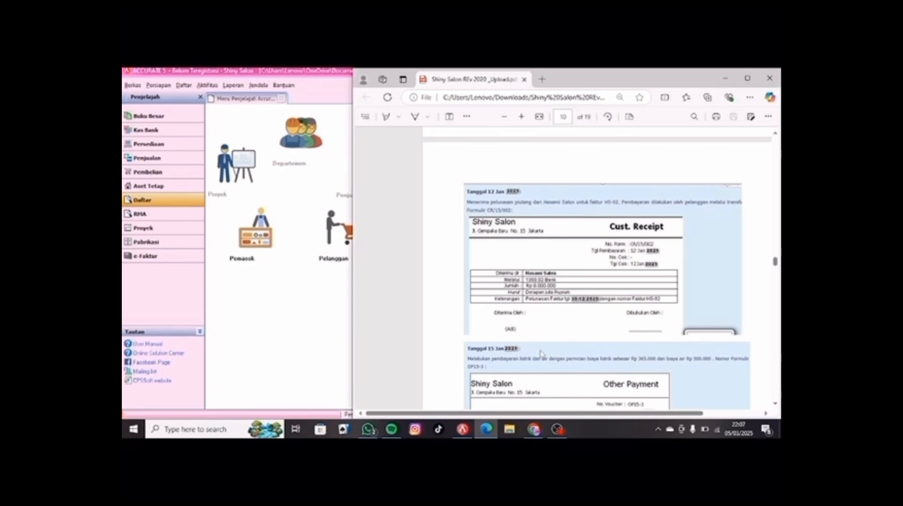
Create a sales receipt for the customer Hasani Salon, following the PDF's 12 January transaction.
{"action": "scroll", "coordinate": [540, 353], "scroll_direction": "down", "scroll_amount": 1}
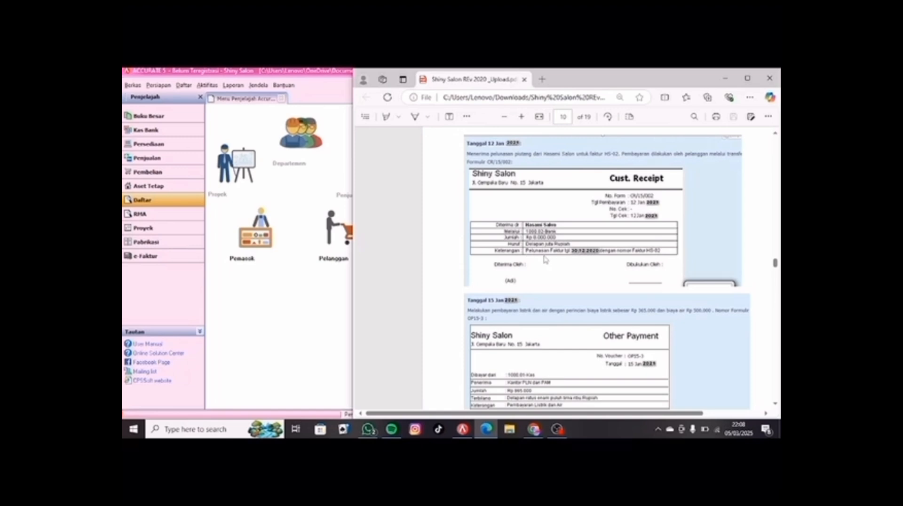
{"action": "scroll", "coordinate": [546, 258], "scroll_direction": "up", "scroll_amount": 10}
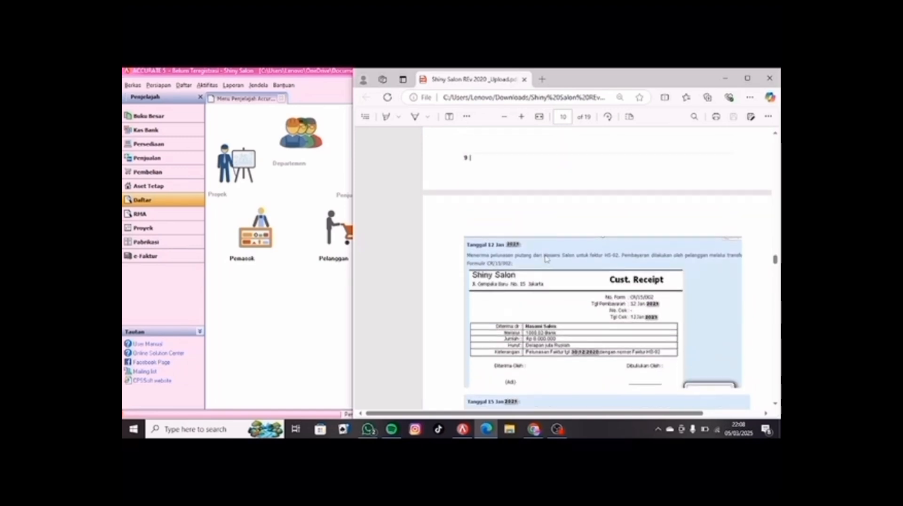
{"action": "scroll", "coordinate": [546, 259], "scroll_direction": "down", "scroll_amount": 5}
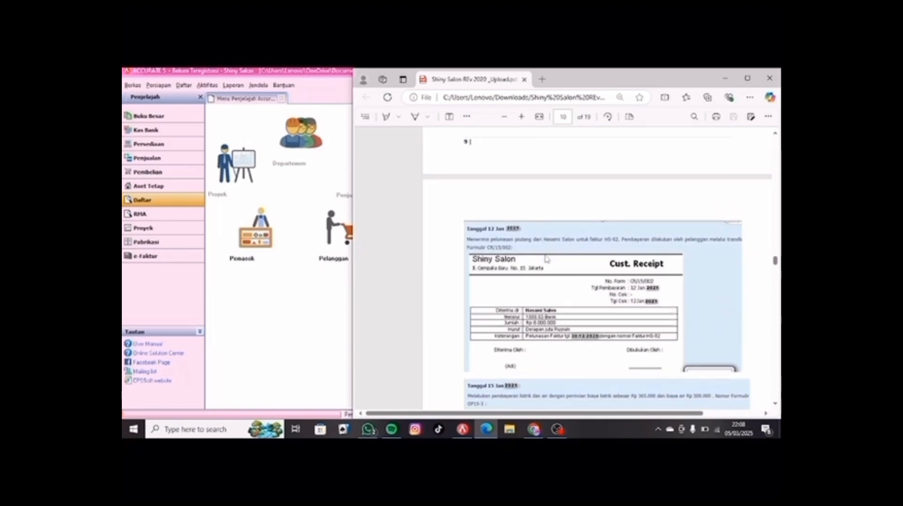
{"action": "left_click", "coordinate": [261, 337]}
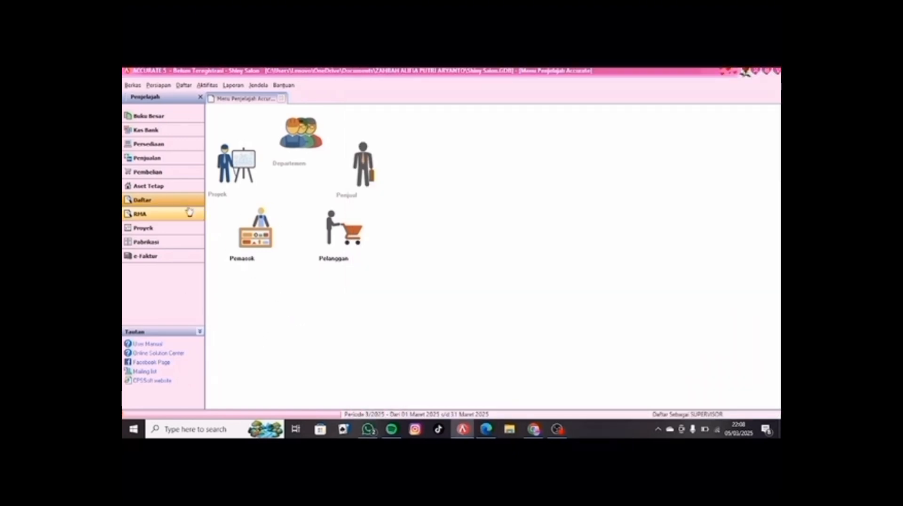
{"action": "left_click", "coordinate": [146, 158]}
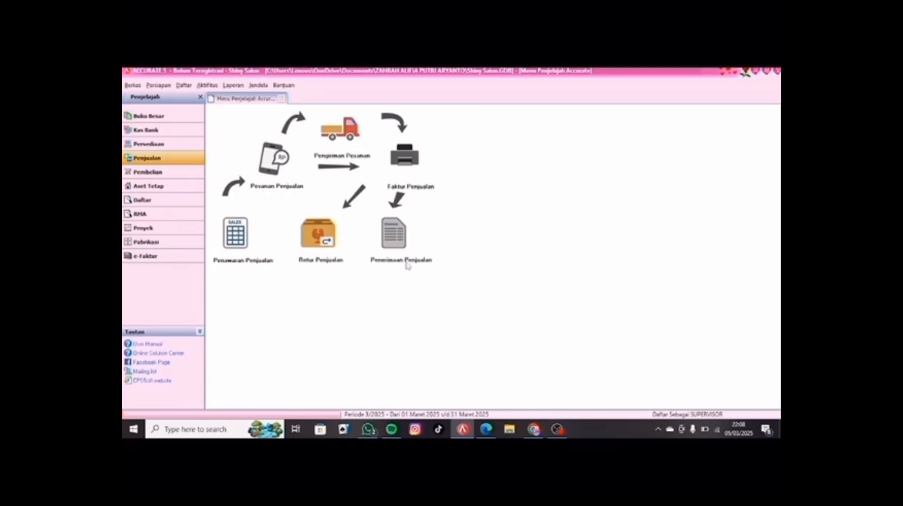
{"action": "left_click", "coordinate": [391, 241]}
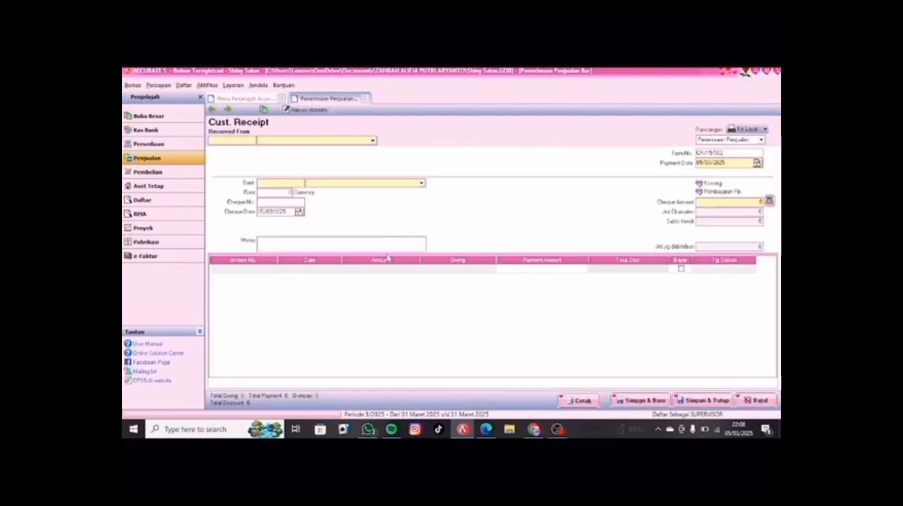
{"action": "left_click", "coordinate": [486, 428]}
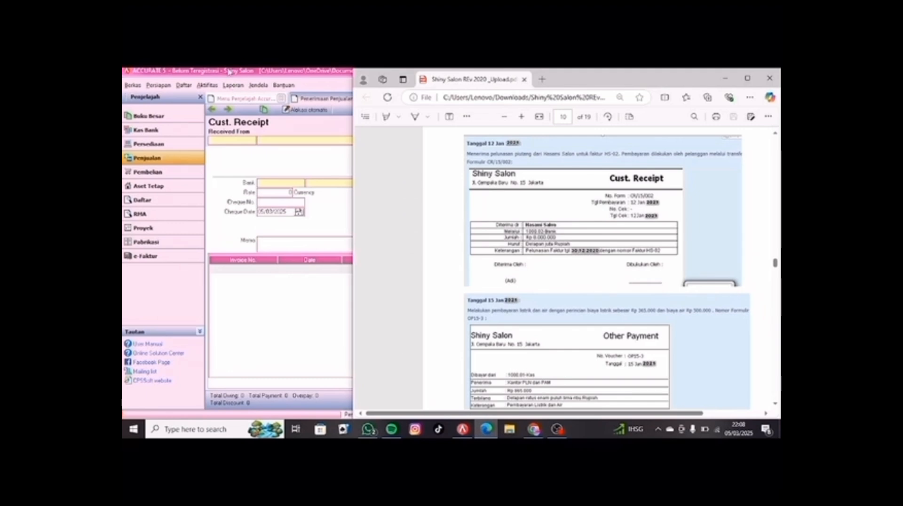
{"action": "left_click", "coordinate": [271, 141]}
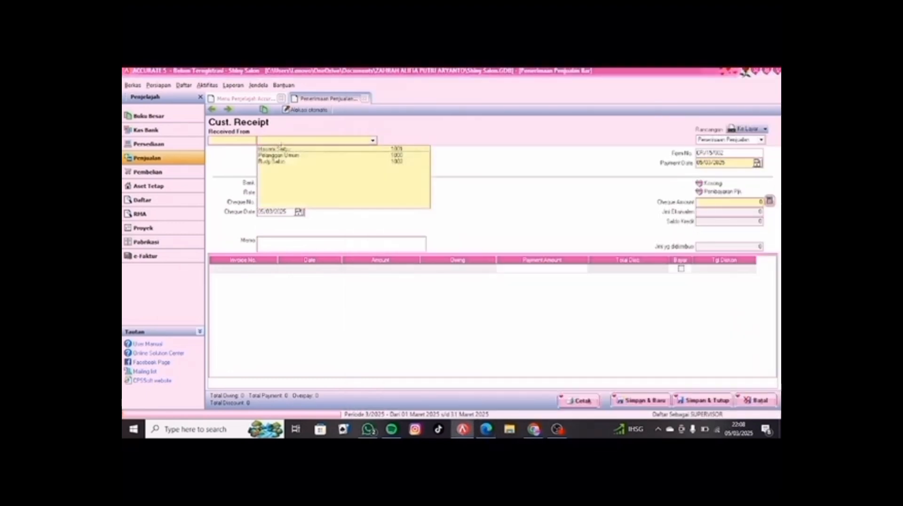
{"action": "left_click", "coordinate": [296, 150]}
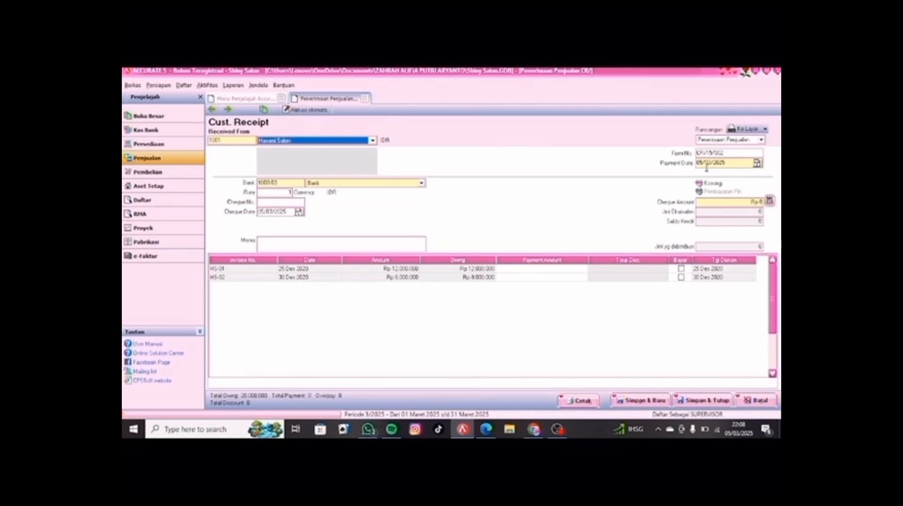
Set both the payment date and the cheque date of Hasani Salon's receipt to 12/01/2021.
{"action": "left_click", "coordinate": [480, 432]}
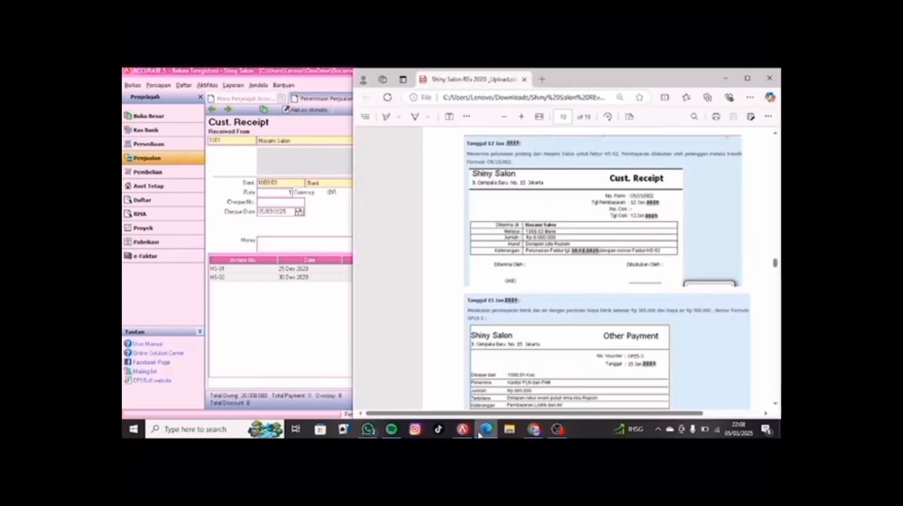
{"action": "left_click_drag", "start_coordinate": [352, 240], "coordinate": [425, 244]}
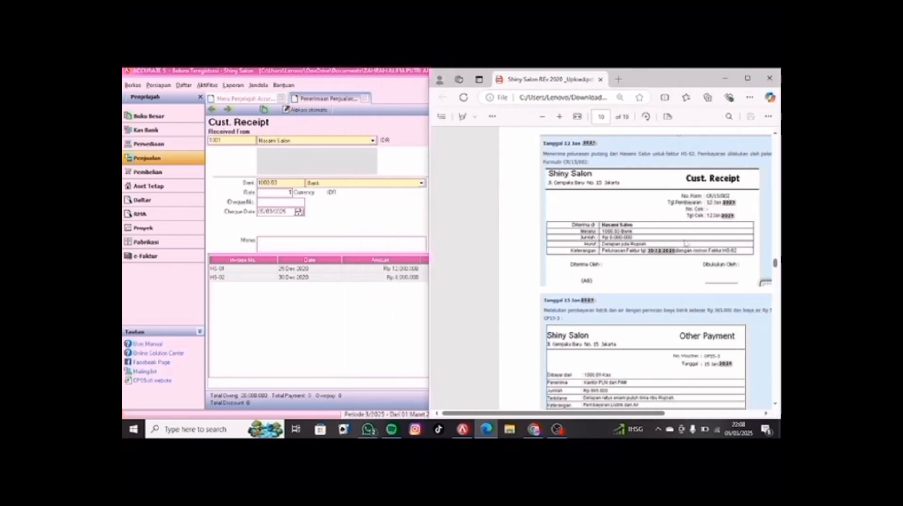
{"action": "left_click", "coordinate": [392, 211]}
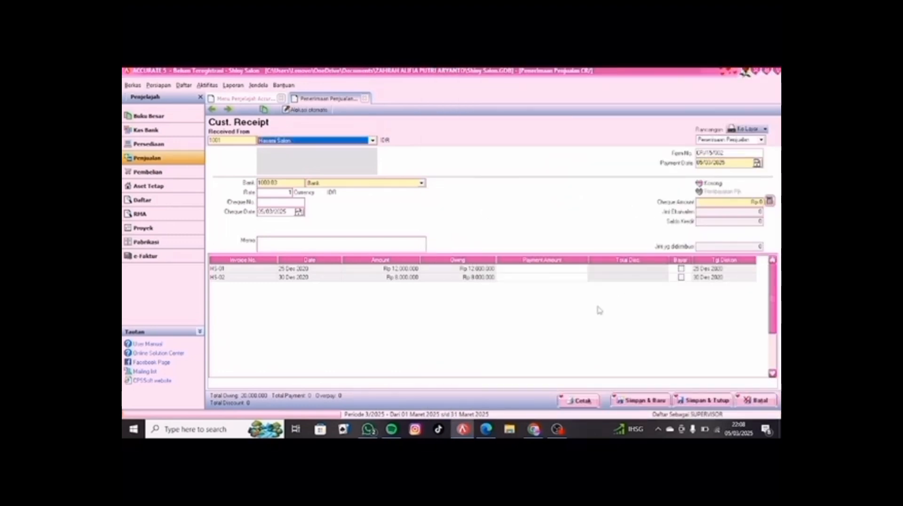
{"action": "left_click", "coordinate": [485, 429]}
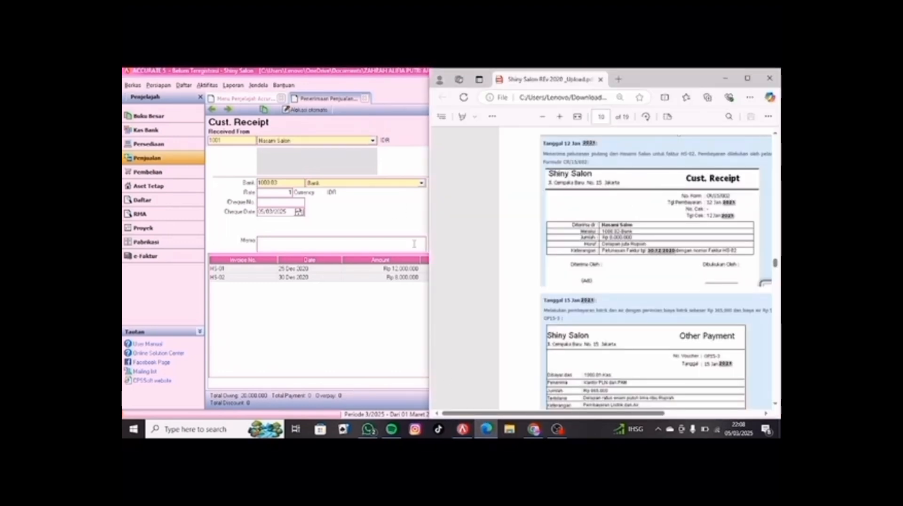
{"action": "left_click", "coordinate": [394, 218]}
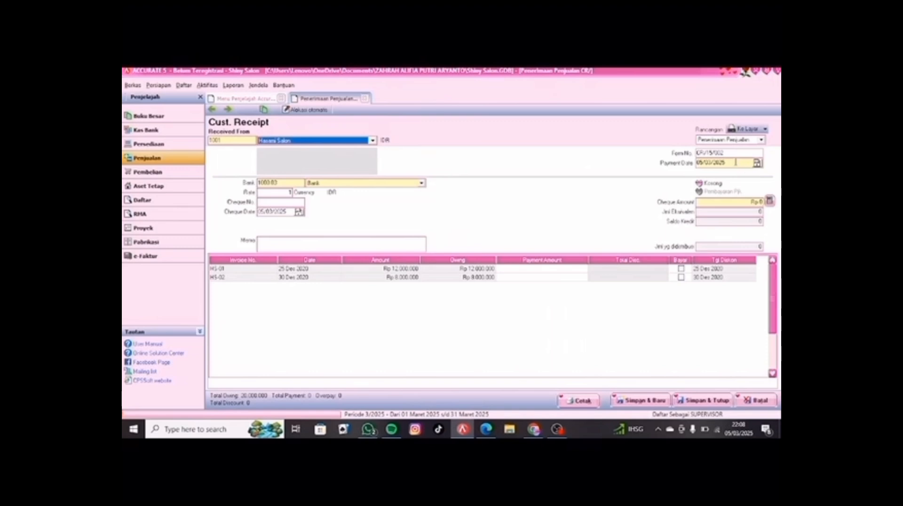
{"action": "left_click_drag", "start_coordinate": [737, 161], "coordinate": [685, 168]}
{"action": "type", "text": "12/01/2"}
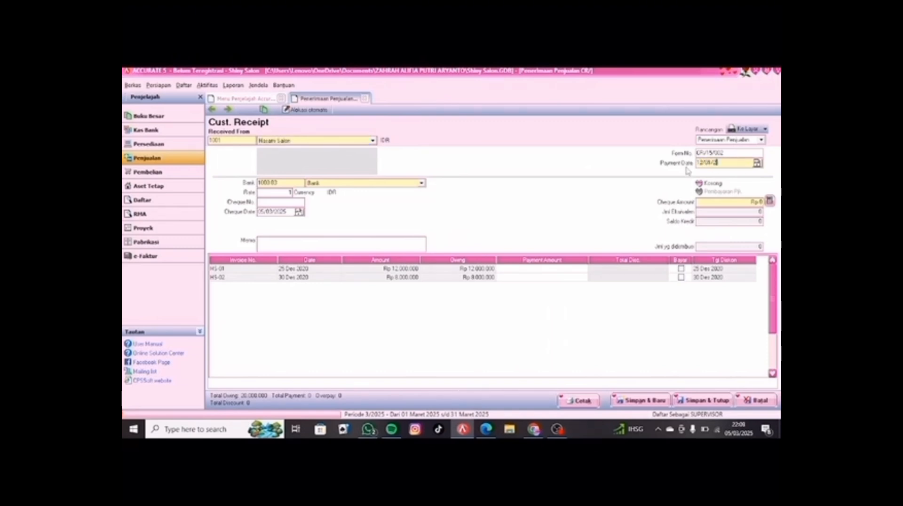
{"action": "type", "text": "08/2021"}
{"action": "left_click_drag", "start_coordinate": [283, 213], "coordinate": [255, 214]}
{"action": "type", "text": "12/0"}
Apply a full payment of Rp 8.000.000 to invoice HS-02, fill in the matching cheque amount, and save and close the receipt.
{"action": "left_click", "coordinate": [681, 277]}
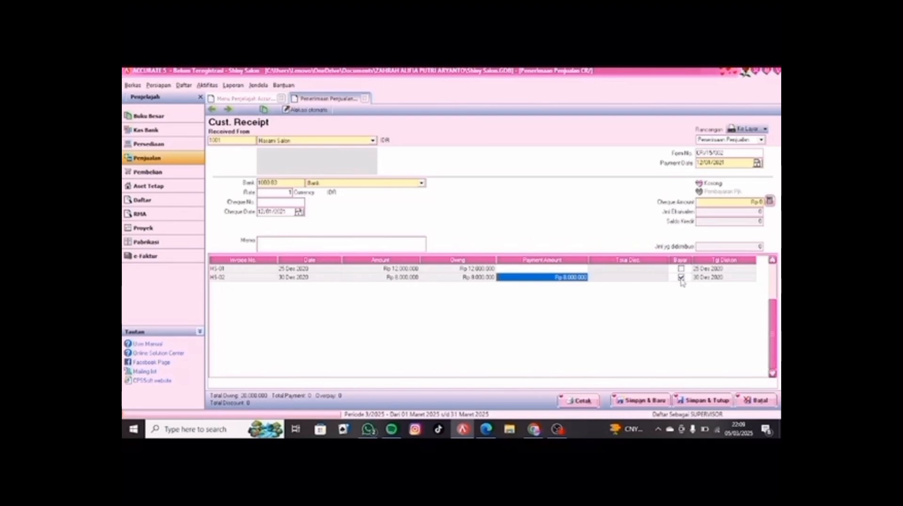
{"action": "left_click", "coordinate": [770, 202]}
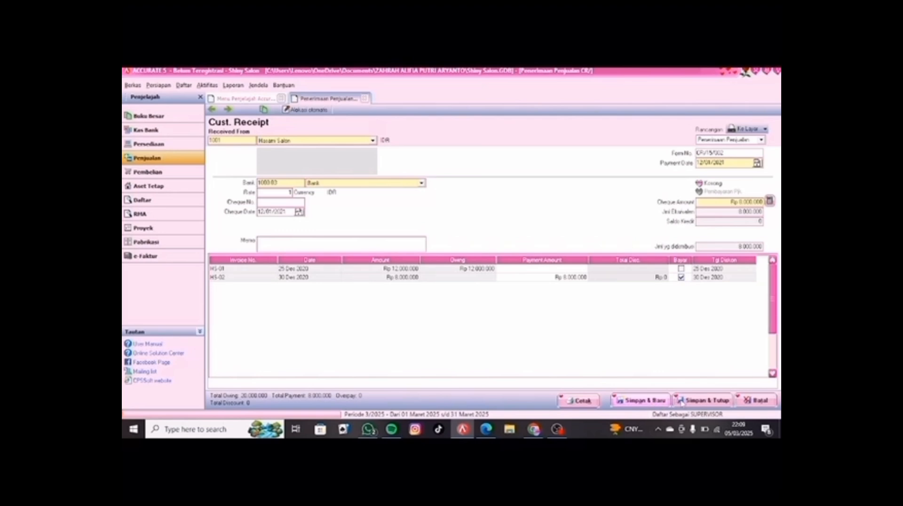
{"action": "left_click", "coordinate": [704, 400]}
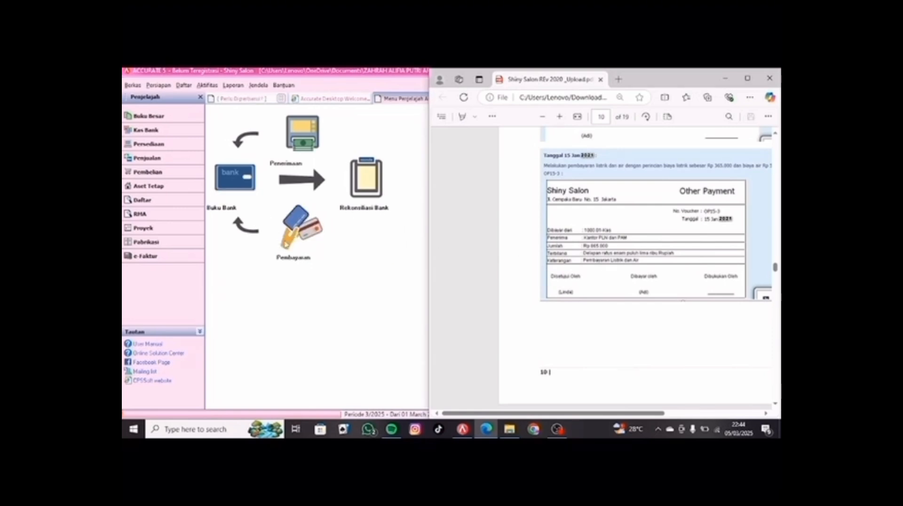
Create an Other Payment paid from the Kas account and date it 15/01/2021.
{"action": "left_click", "coordinate": [291, 236]}
{"action": "left_click", "coordinate": [344, 138]}
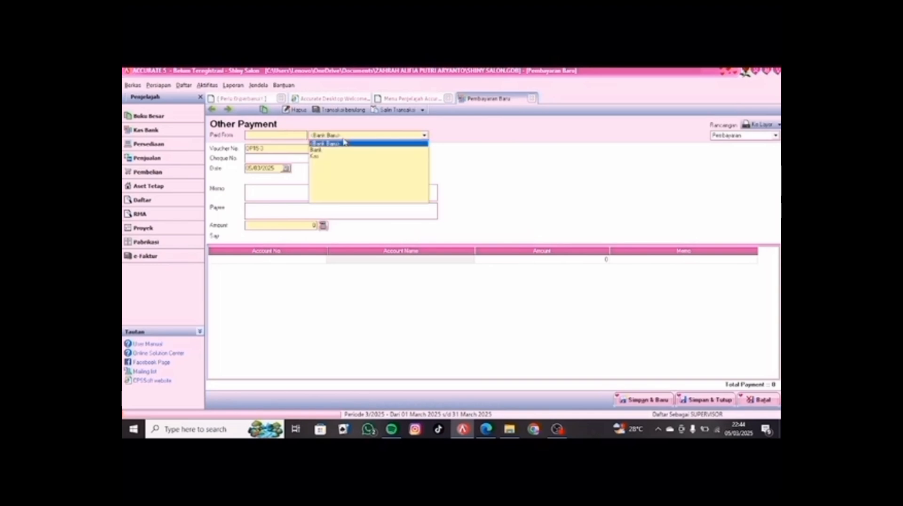
{"action": "left_click", "coordinate": [315, 156]}
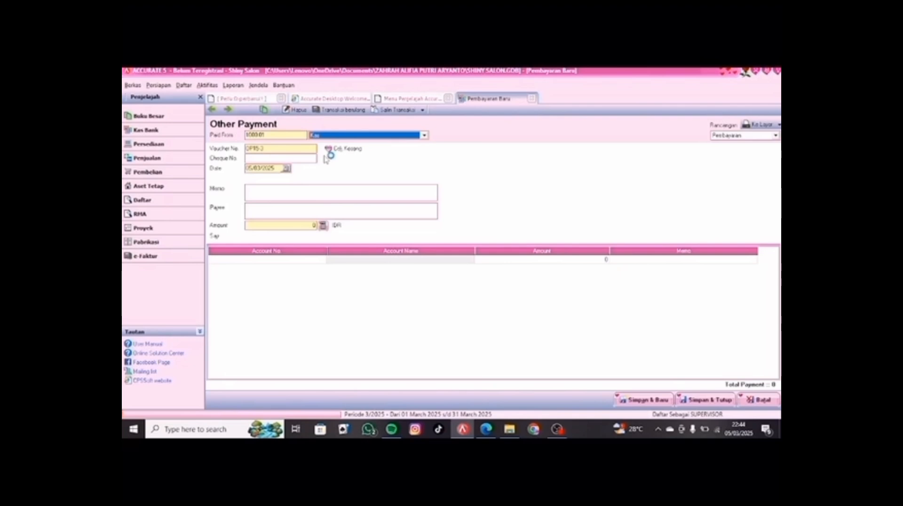
{"action": "left_click_drag", "start_coordinate": [276, 172], "coordinate": [228, 173]}
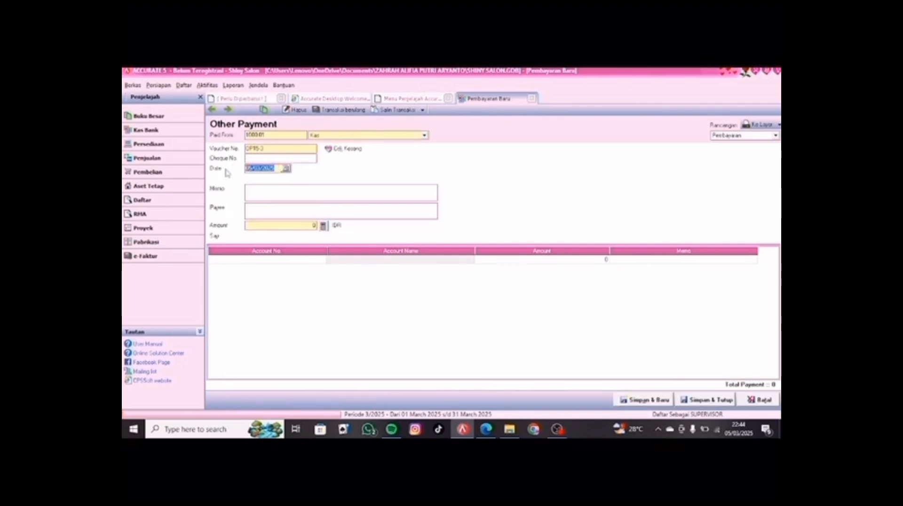
{"action": "type", "text": "15/01/202"}
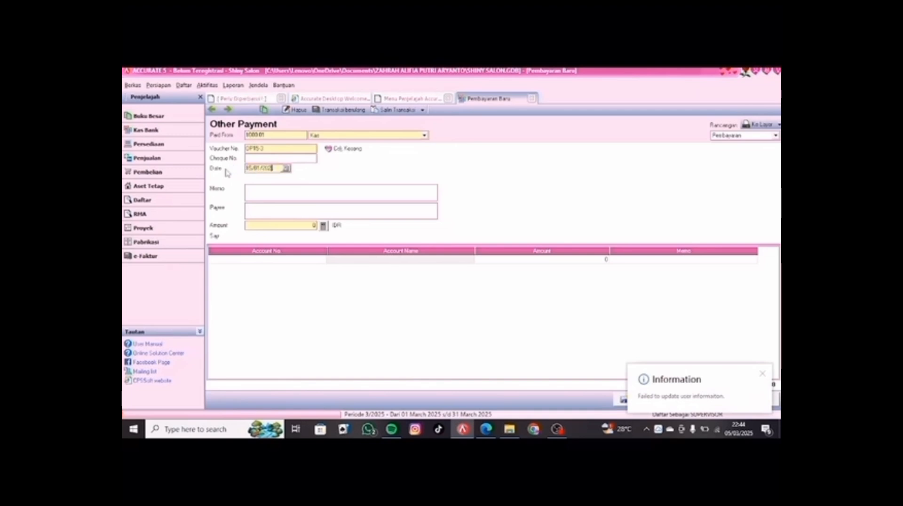
{"action": "type", "text": "1"}
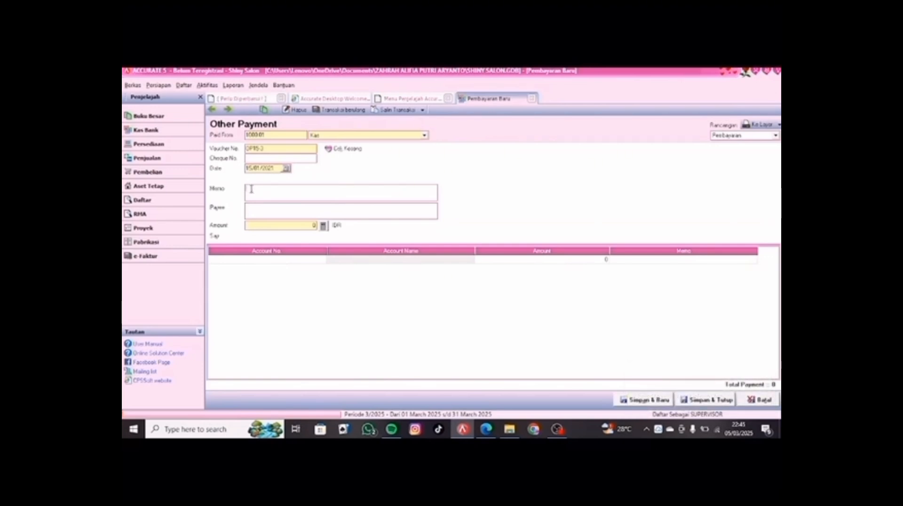
Enter the memo PEMBAYARAN LISTRIK DAN AIR and the payee PLN DAN PAM for the payment.
{"action": "type", "text": "PEMBAYARAN LISTRIK DAN AIR"}
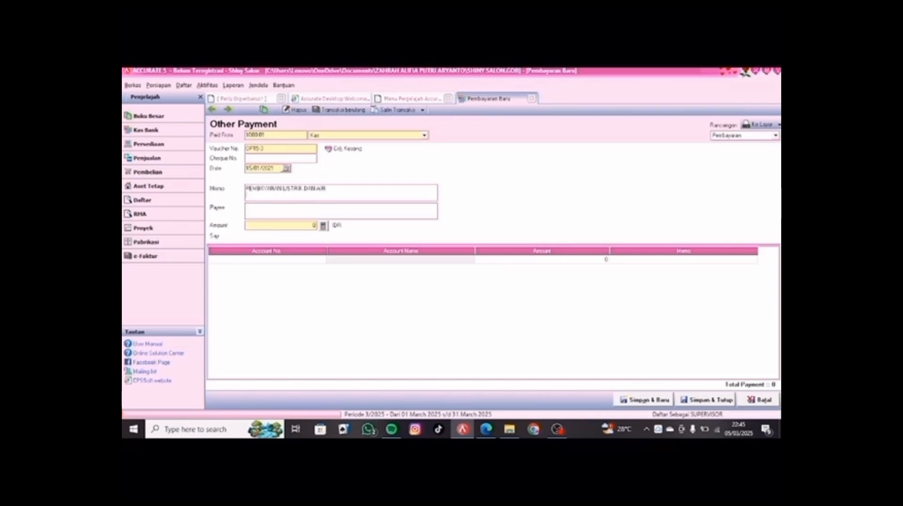
{"action": "left_click", "coordinate": [256, 213]}
{"action": "type", "text": "PLN DAN PDAM"}
Search the account list for BIAYA and add the Biaya Listrik account as the payment's first line.
{"action": "left_click", "coordinate": [298, 261]}
{"action": "left_click", "coordinate": [322, 259]}
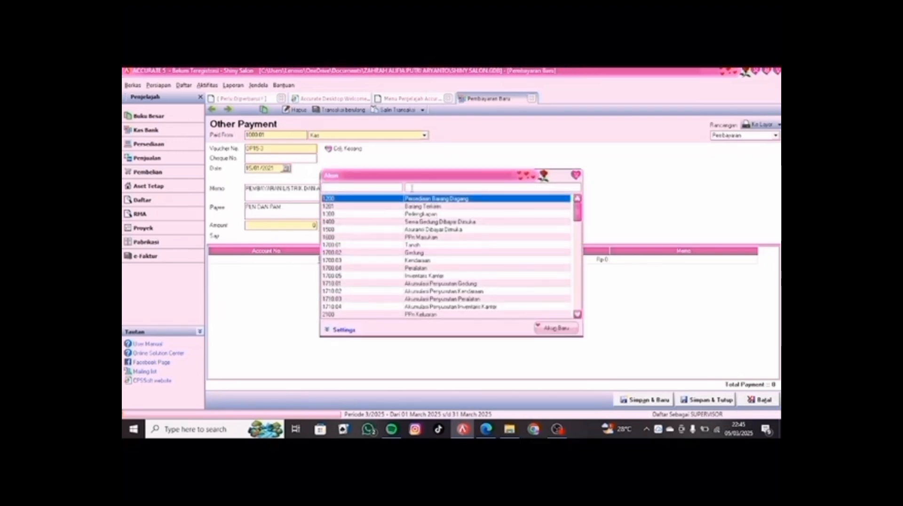
{"action": "type", "text": "BIA"}
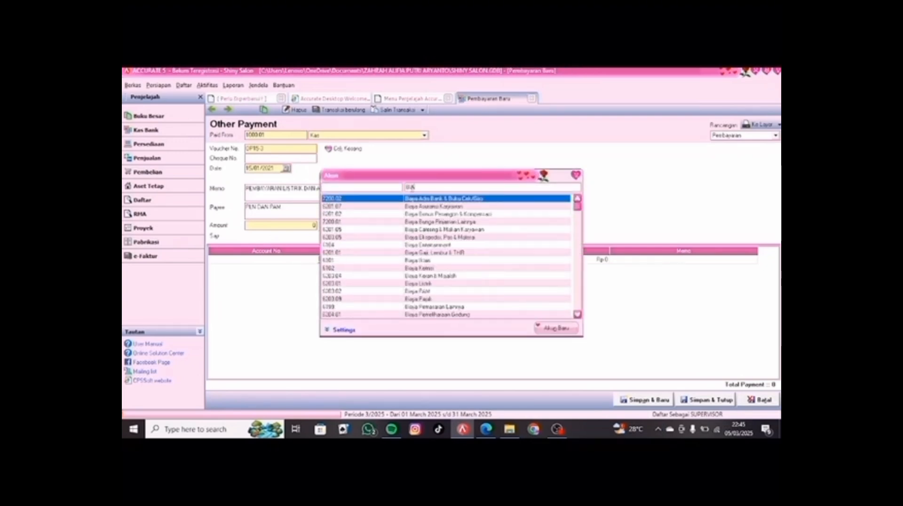
{"action": "type", "text": "Y"}
{"action": "double_click", "coordinate": [423, 283]}
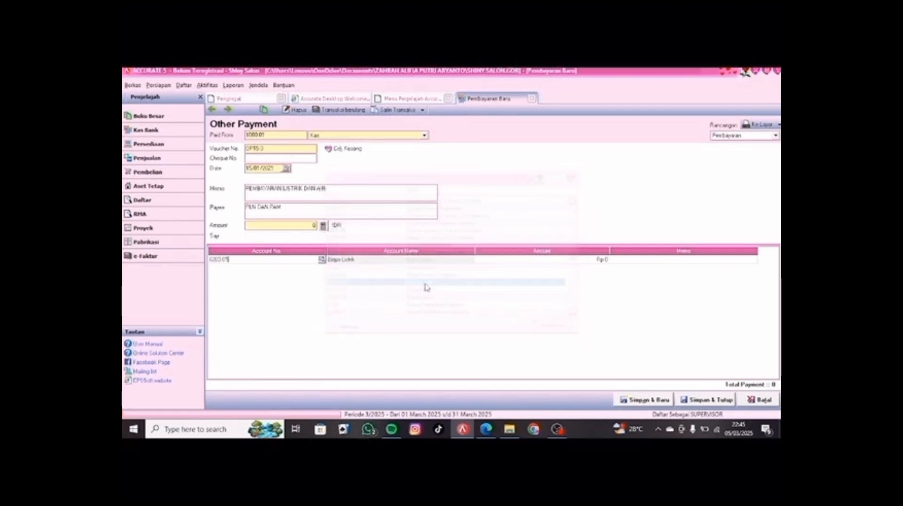
Check the PDF's 15 January voucher and set the Biaya Listrik line's amount to Rp 365.000.
{"action": "left_click", "coordinate": [529, 264]}
{"action": "left_click", "coordinate": [487, 429]}
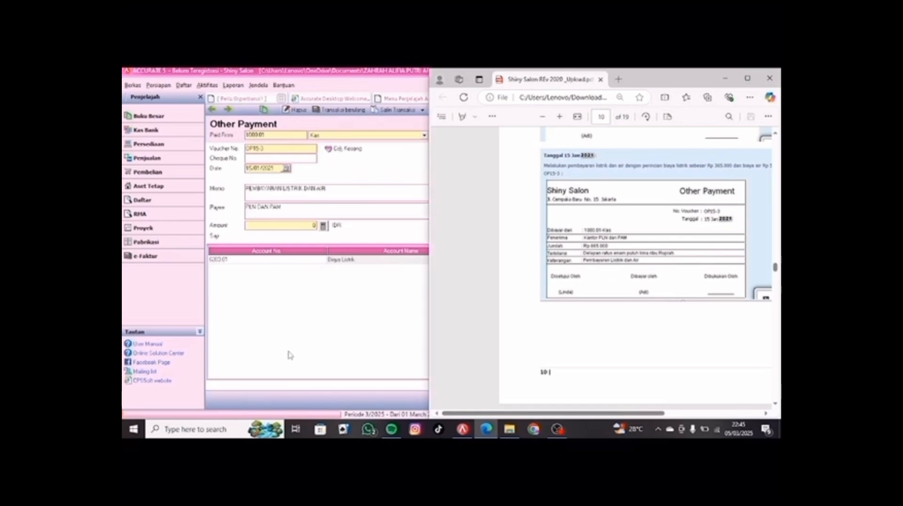
{"action": "left_click", "coordinate": [408, 306]}
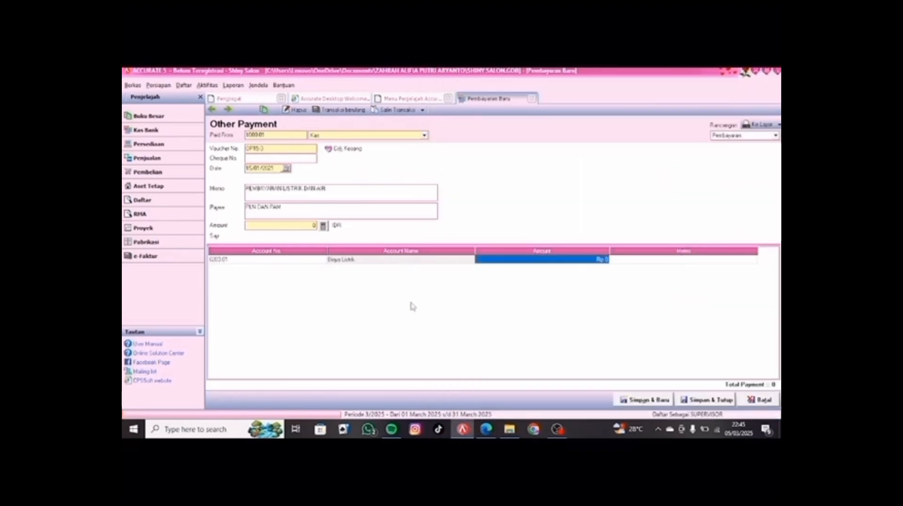
{"action": "left_click", "coordinate": [515, 263]}
{"action": "type", "text": "38"}
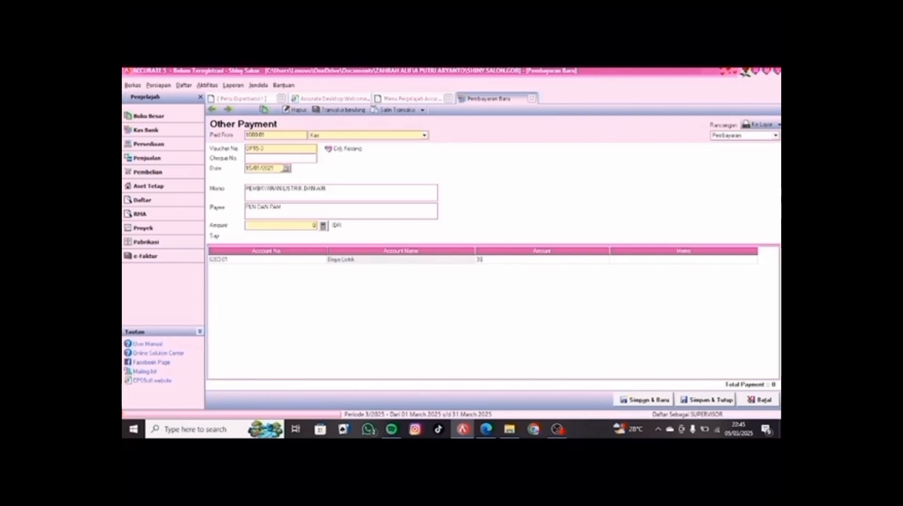
{"action": "type", "text": "500"}
{"action": "key", "text": "Return"}
{"action": "key", "text": "Return"}
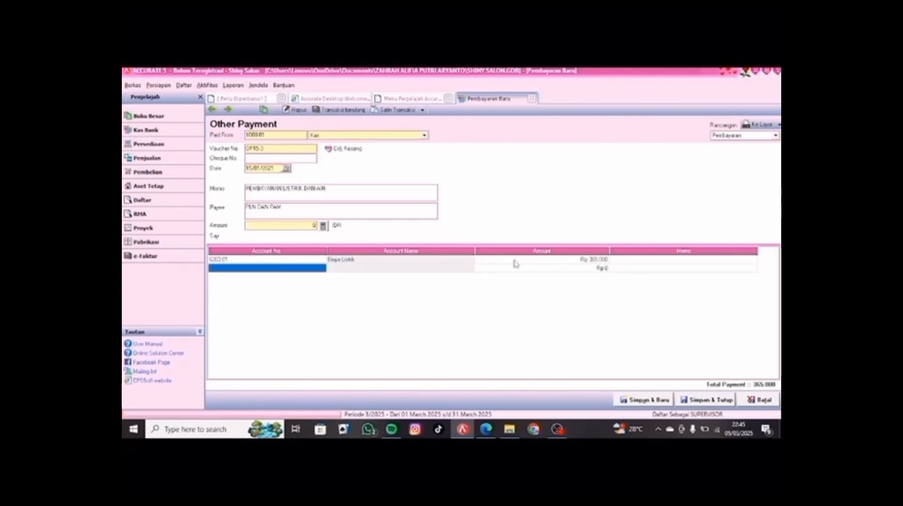
Search the account list for BIA and add Biaya PAM as the payment's second line with an amount of Rp 500.000.
{"action": "left_click", "coordinate": [295, 271]}
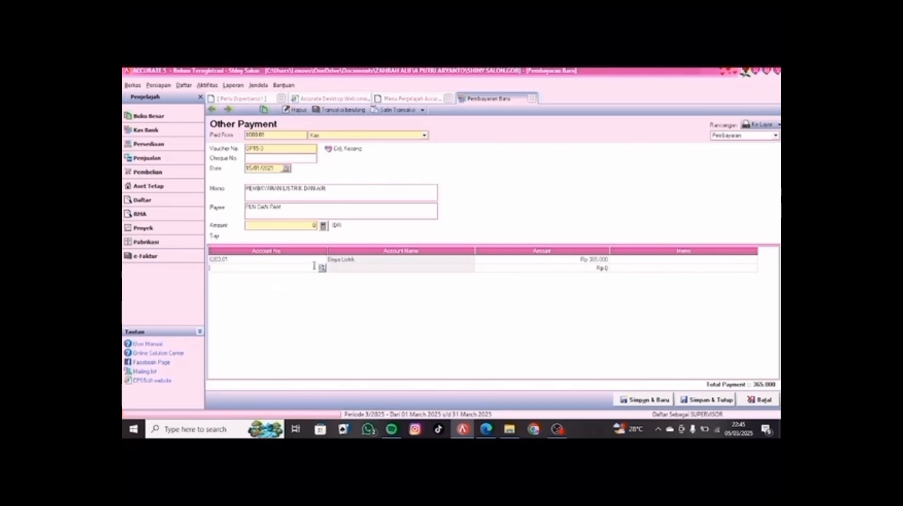
{"action": "left_click", "coordinate": [322, 268]}
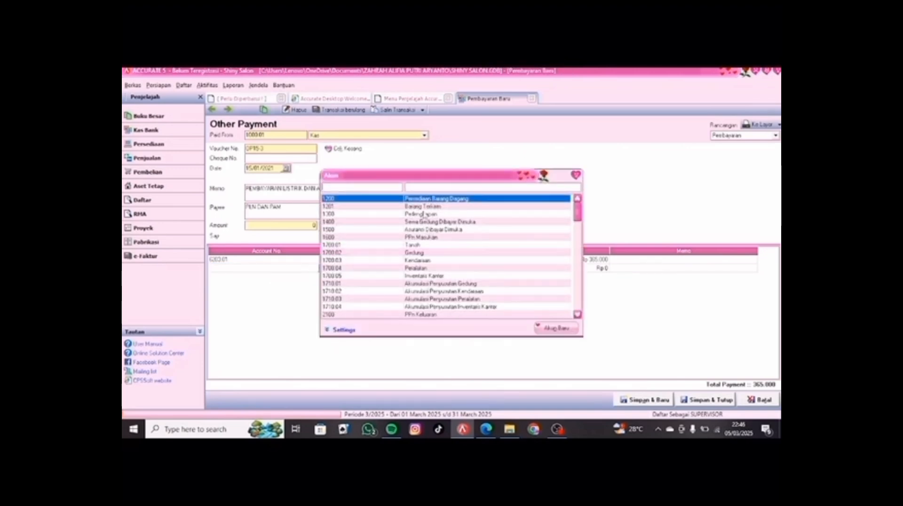
{"action": "type", "text": "BIA"}
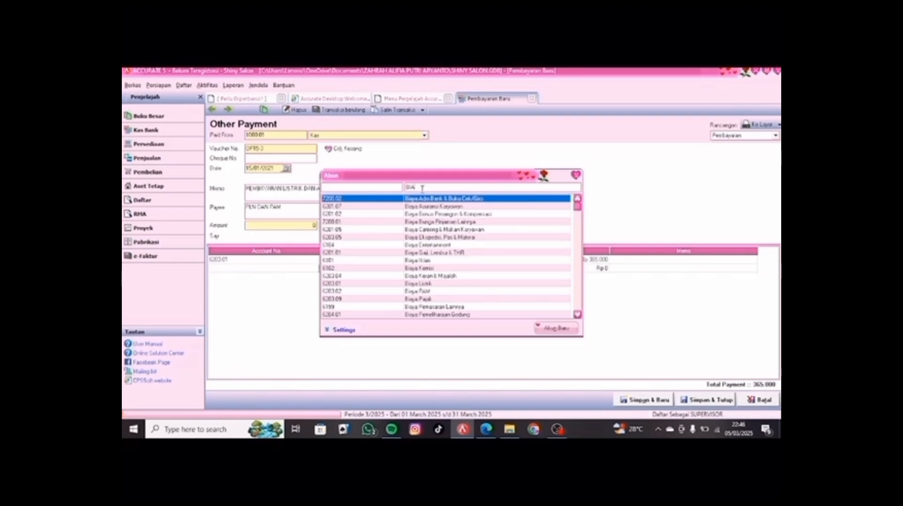
{"action": "double_click", "coordinate": [430, 293]}
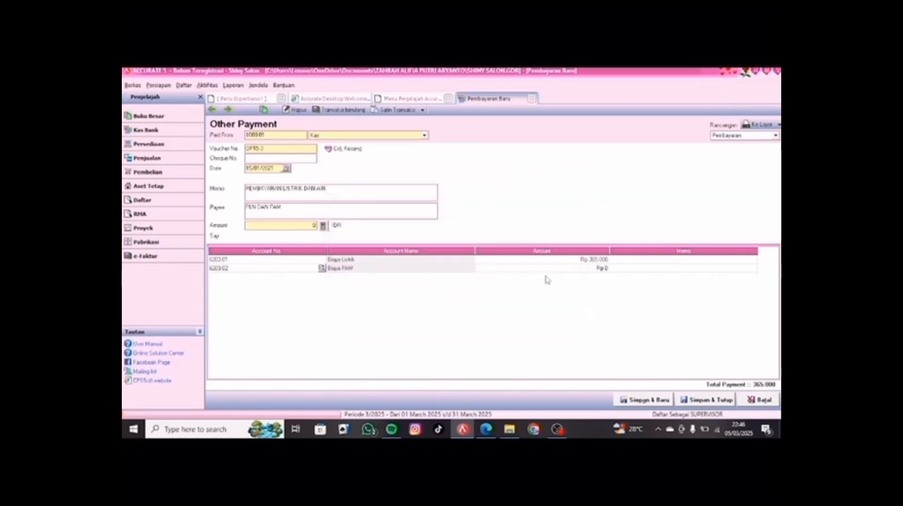
{"action": "left_click", "coordinate": [560, 271]}
{"action": "type", "text": "500.000"}
{"action": "key", "text": "Tab"}
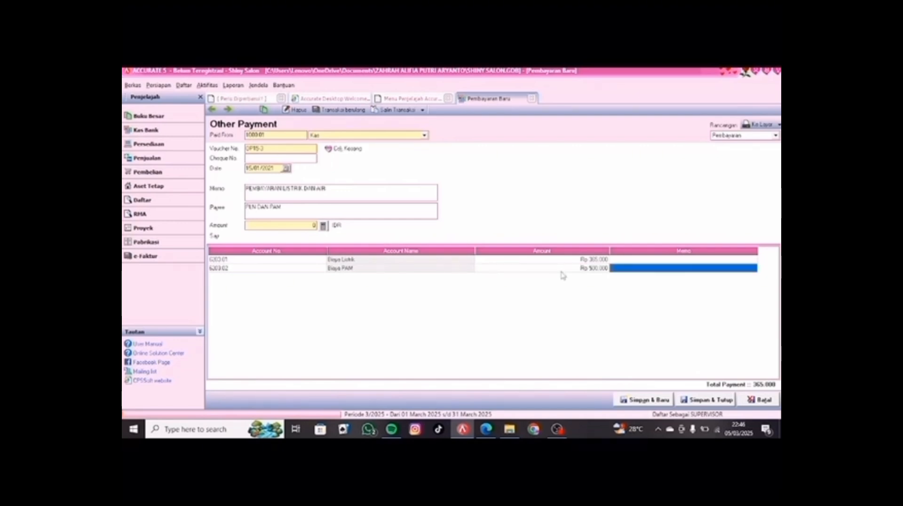
{"action": "key", "text": "Tab"}
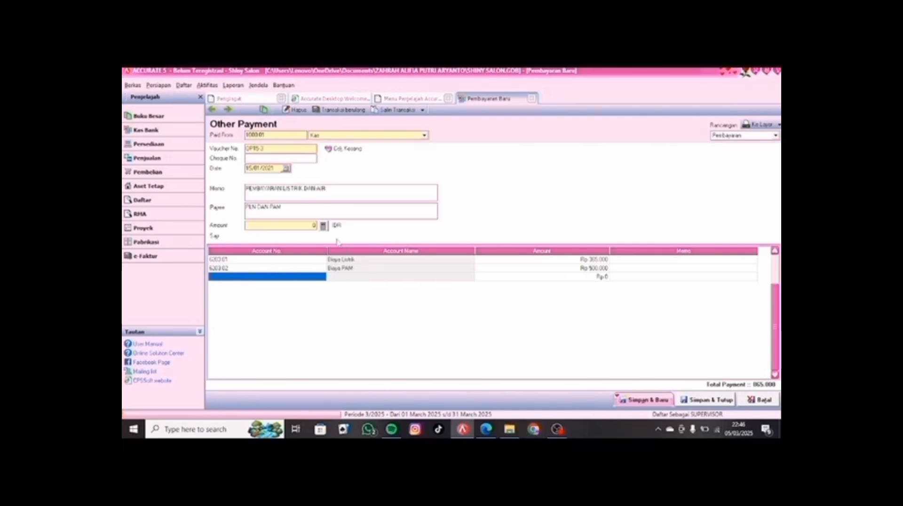
Fill in the payment amount of 865.000 from the account lines, and save and close the Other Payment.
{"action": "left_click", "coordinate": [323, 226]}
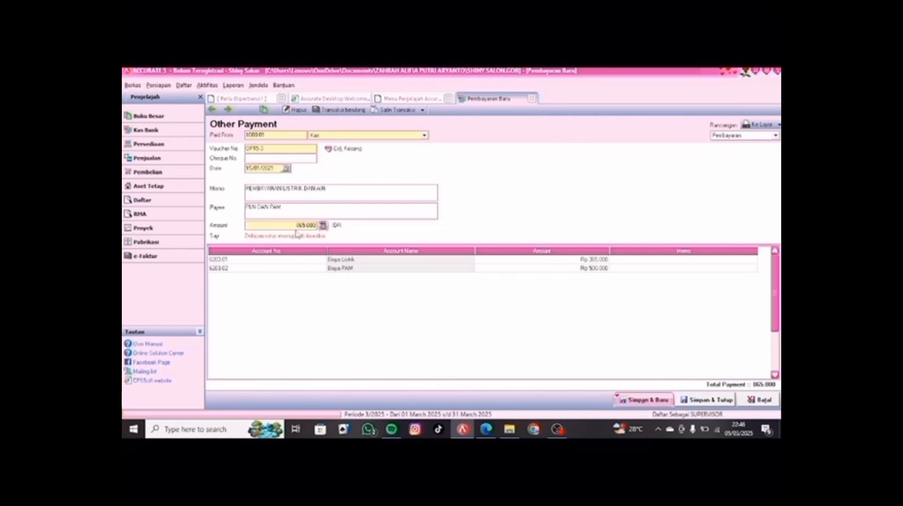
{"action": "left_click", "coordinate": [706, 400]}
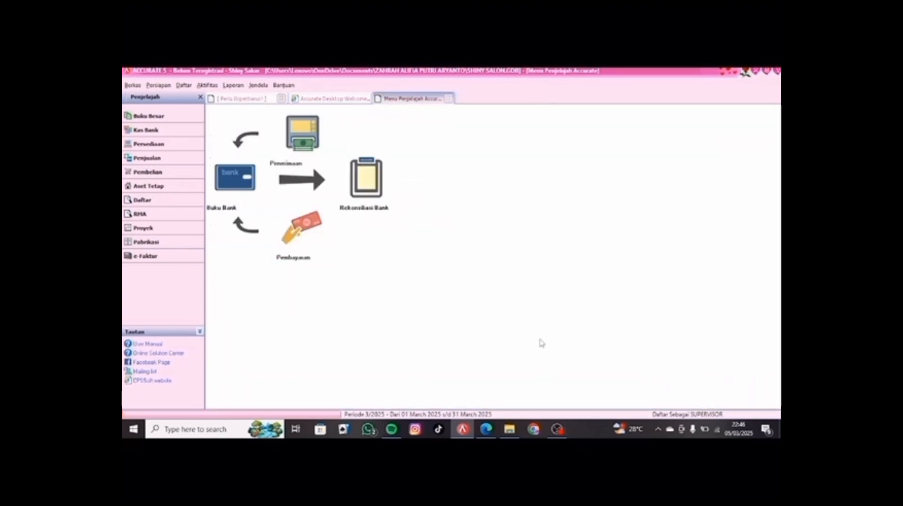
Consult the PDF's 18 January transaction and create a new Purchase Order for the vendor Pantene.
{"action": "left_click", "coordinate": [486, 428]}
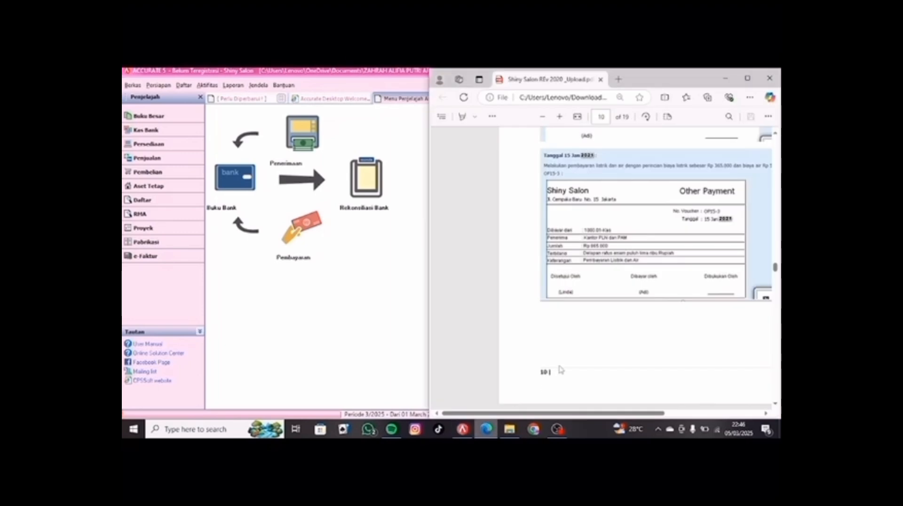
{"action": "scroll", "coordinate": [592, 309], "scroll_direction": "down", "scroll_amount": 5}
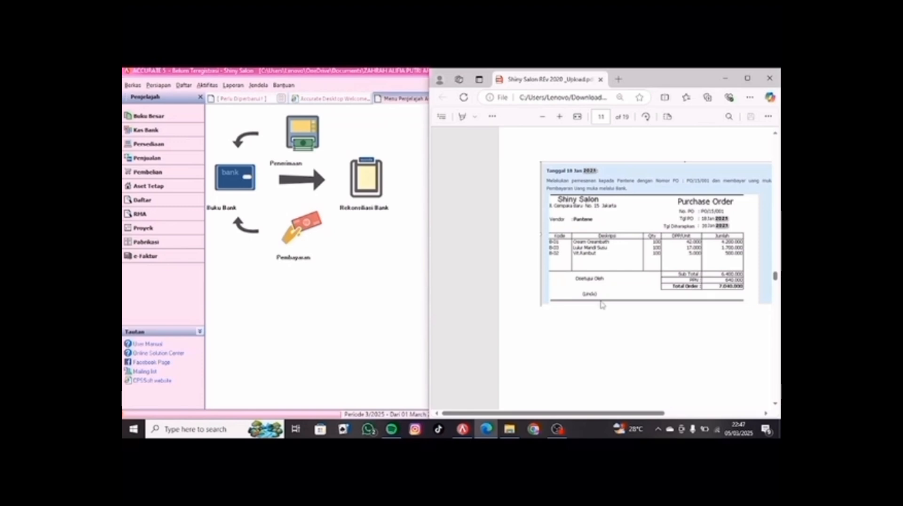
{"action": "scroll", "coordinate": [602, 305], "scroll_direction": "up", "scroll_amount": 4}
{"action": "scroll", "coordinate": [601, 305], "scroll_direction": "down", "scroll_amount": 3}
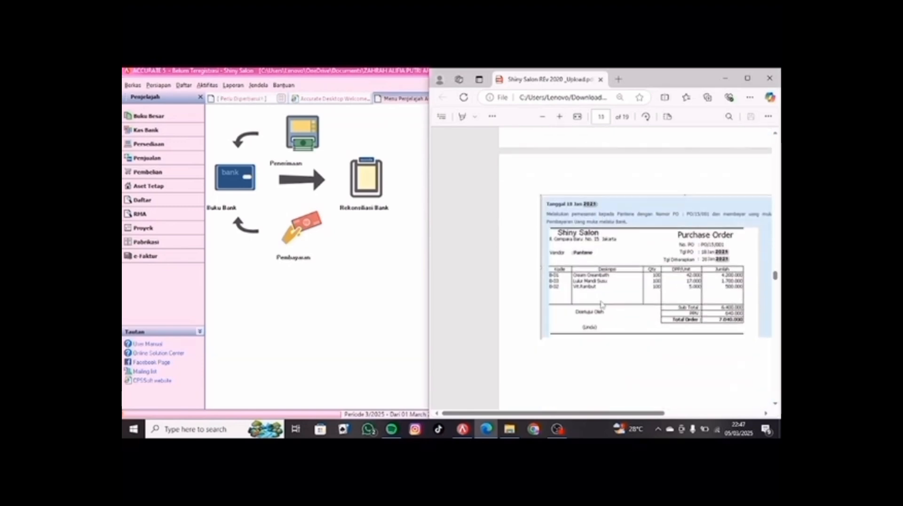
{"action": "scroll", "coordinate": [602, 305], "scroll_direction": "down", "scroll_amount": 1}
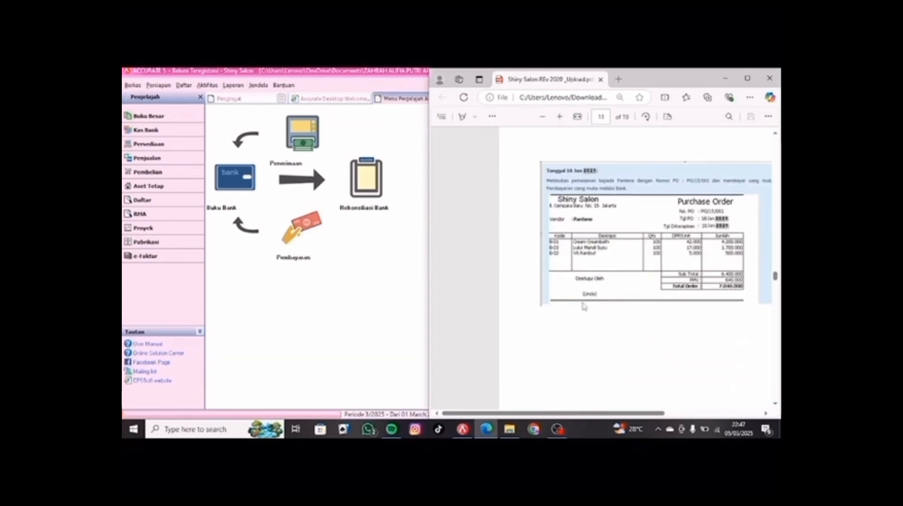
{"action": "left_click", "coordinate": [405, 309]}
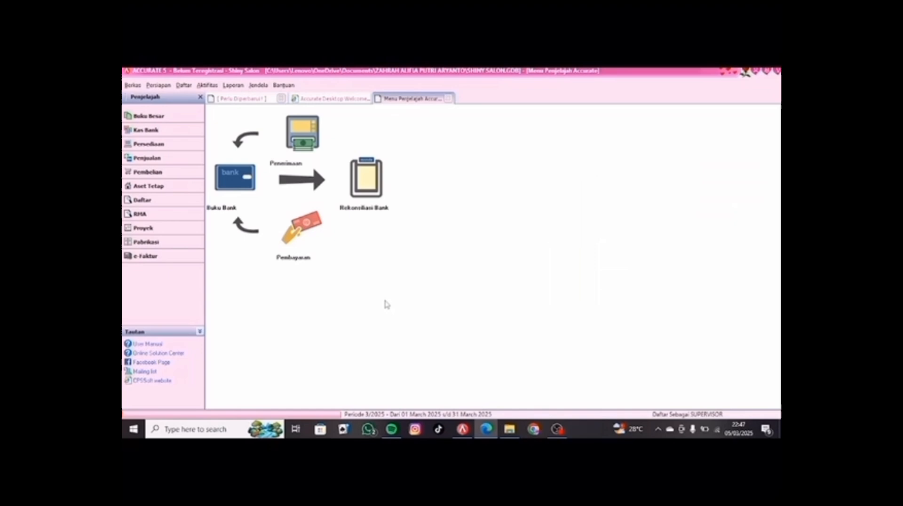
{"action": "left_click", "coordinate": [147, 171]}
{"action": "left_click", "coordinate": [273, 162]}
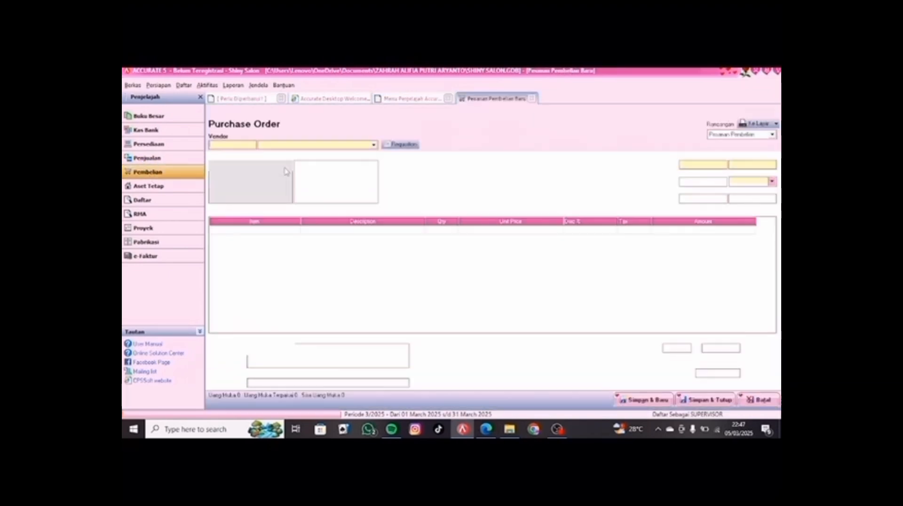
{"action": "key", "text": "alt+Tab"}
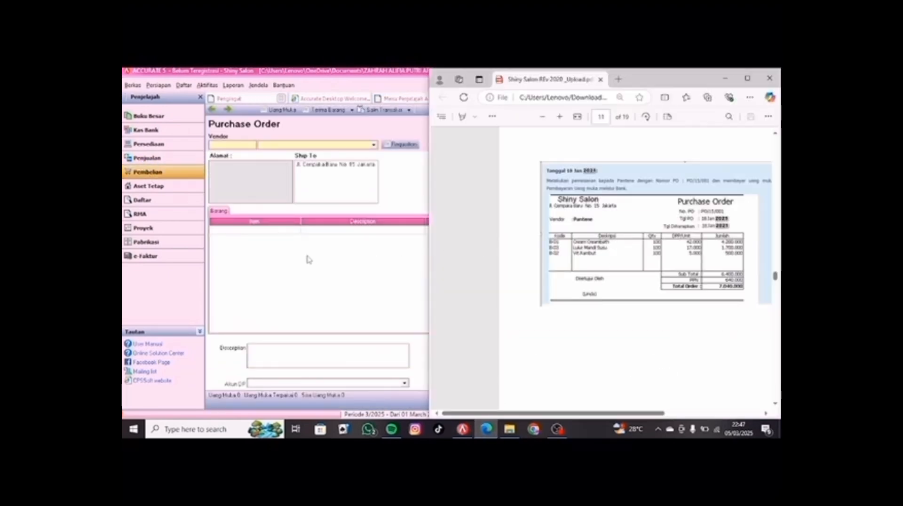
{"action": "left_click", "coordinate": [274, 145]}
{"action": "left_click", "coordinate": [274, 145]}
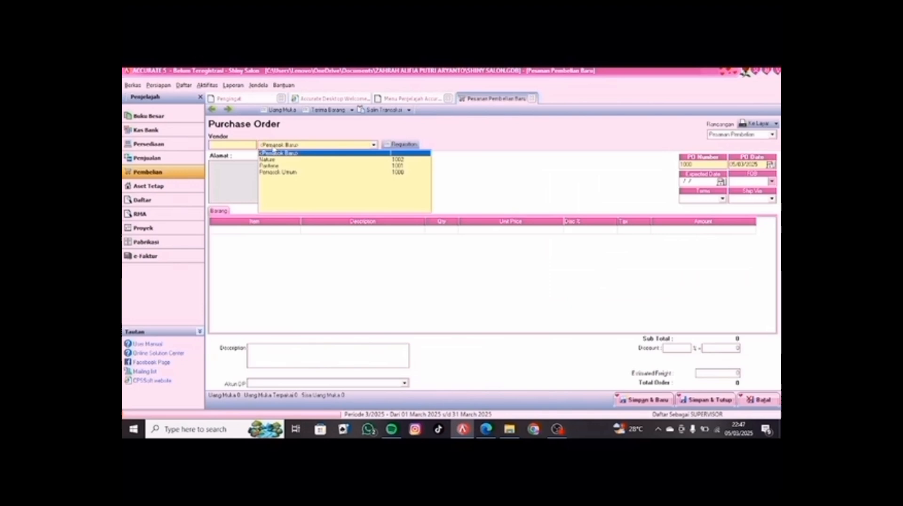
{"action": "left_click", "coordinate": [282, 172]}
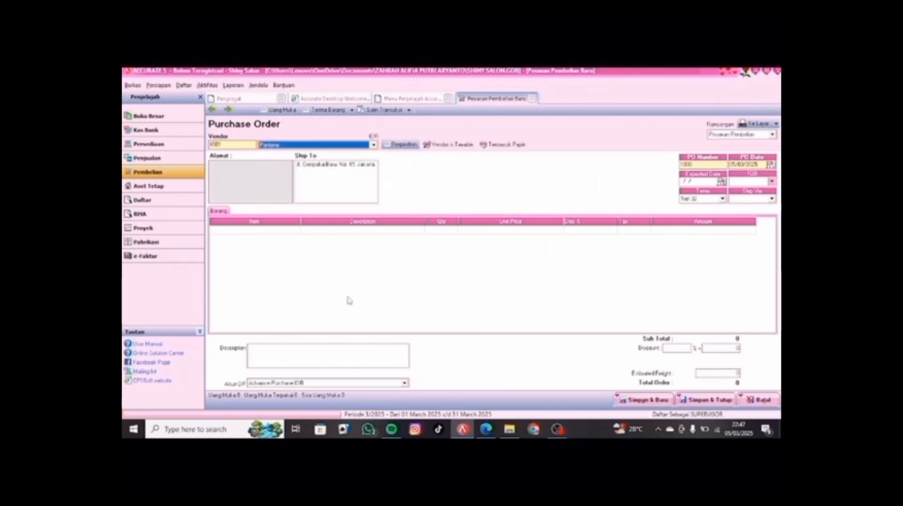
Set the purchase order's number to PO/15/001 and its PO date to 18/01/2021.
{"action": "left_click", "coordinate": [698, 164]}
{"action": "key", "text": "BackSpace"}
{"action": "type", "text": "PO"}
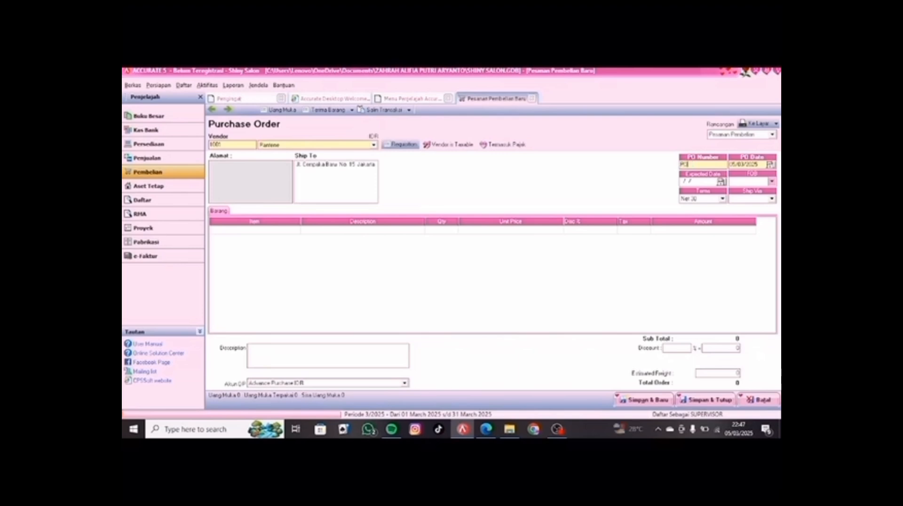
{"action": "type", "text": "/15/03/"}
{"action": "left_click", "coordinate": [756, 164]}
{"action": "key", "text": "Delete"}
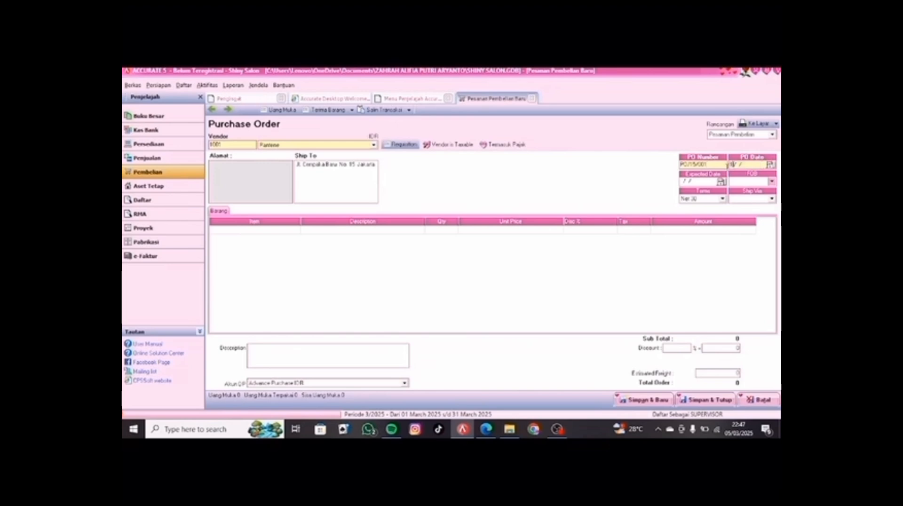
{"action": "type", "text": "18/03/2021"}
Set the purchase order's expected date to 20/01/2021 and check it against the PDF.
{"action": "left_click", "coordinate": [692, 197]}
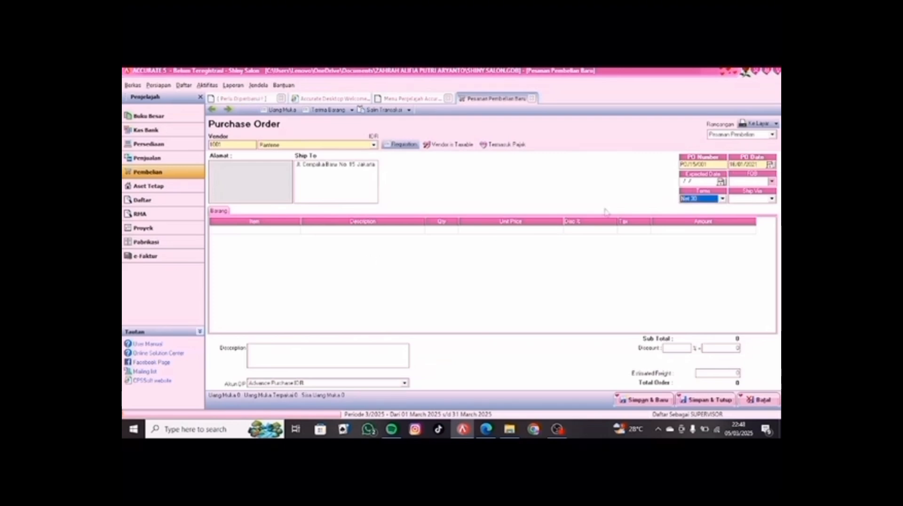
{"action": "left_click", "coordinate": [695, 182]}
{"action": "type", "text": "1"}
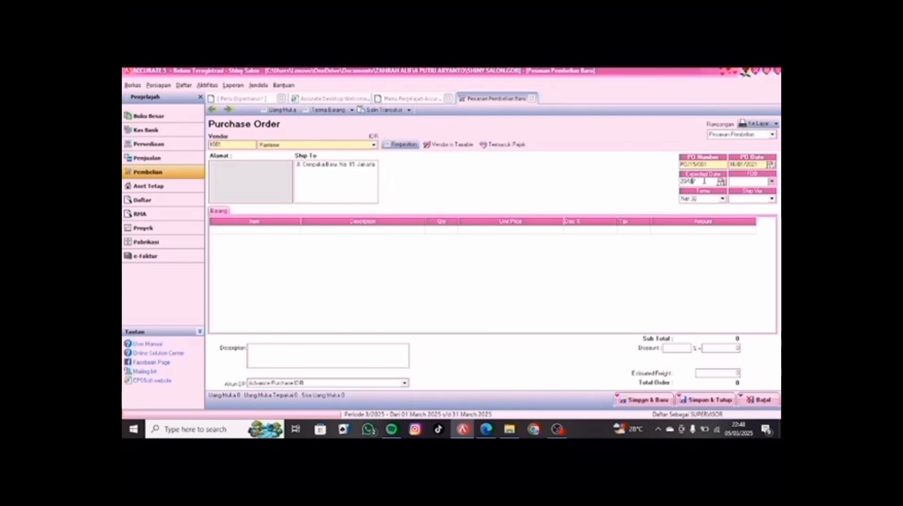
{"action": "type", "text": "2021"}
{"action": "left_click", "coordinate": [487, 429]}
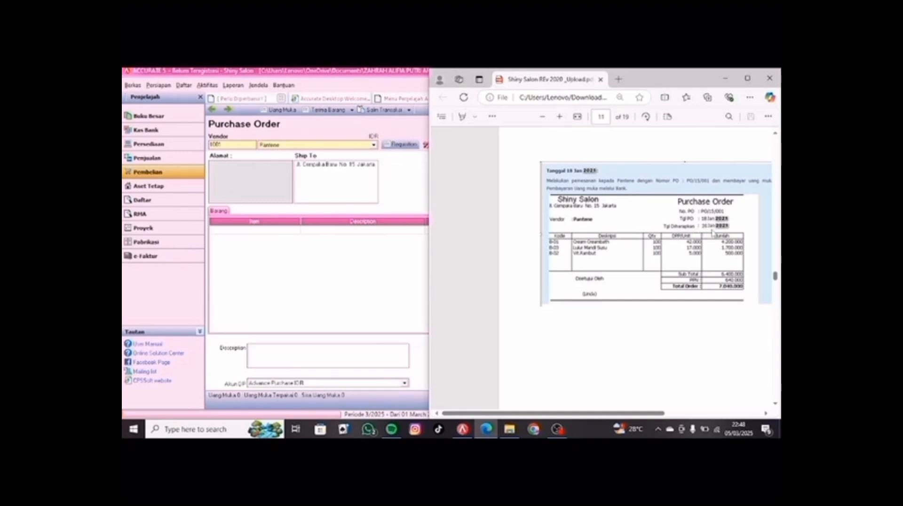
{"action": "left_click", "coordinate": [369, 268]}
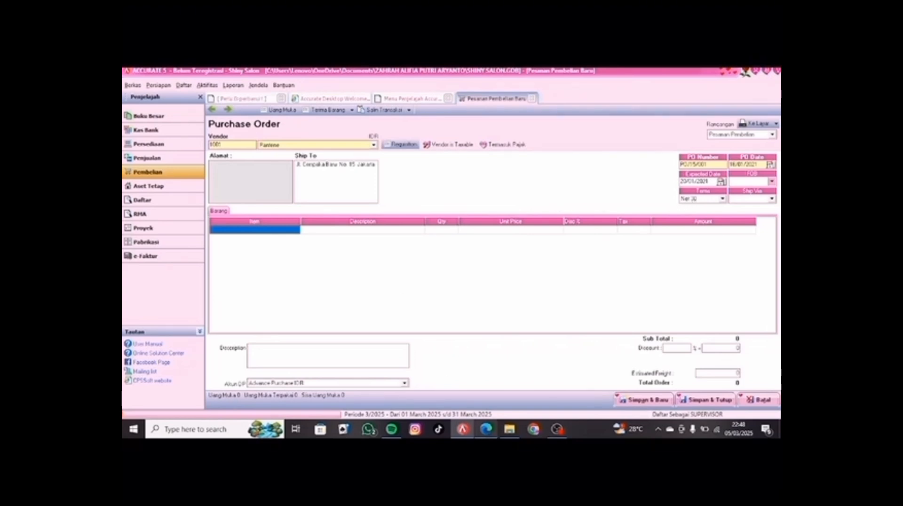
Add item B-01 Cream Creambath as the order's first line with a quantity of 100.
{"action": "left_click", "coordinate": [489, 430]}
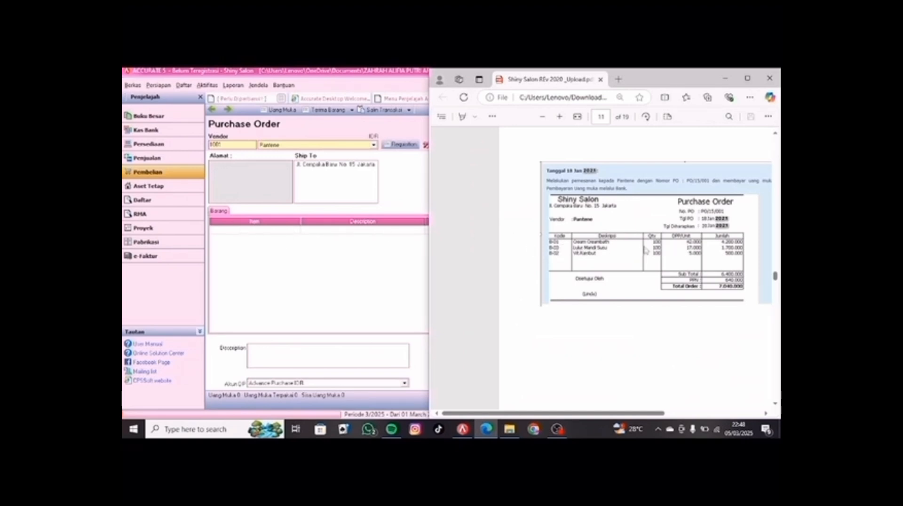
{"action": "left_click", "coordinate": [284, 229]}
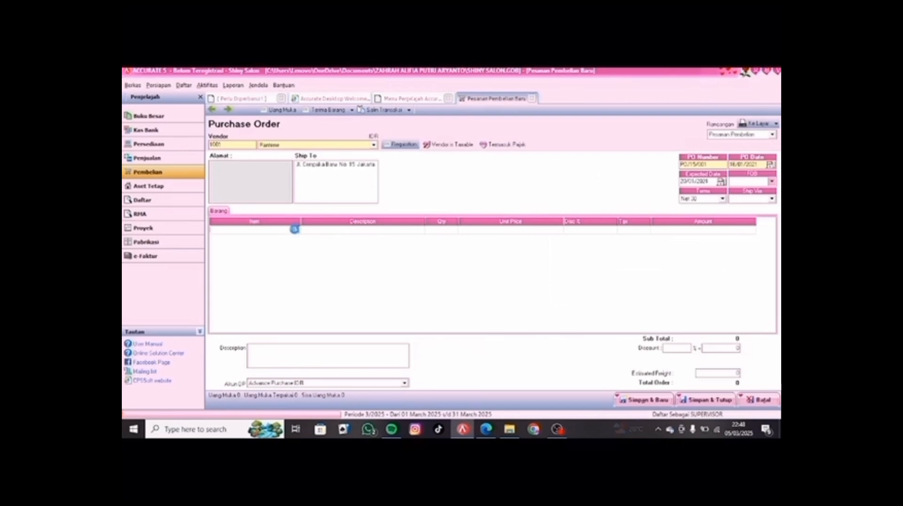
{"action": "left_click", "coordinate": [295, 229]}
{"action": "double_click", "coordinate": [437, 192]}
{"action": "left_click", "coordinate": [450, 230]}
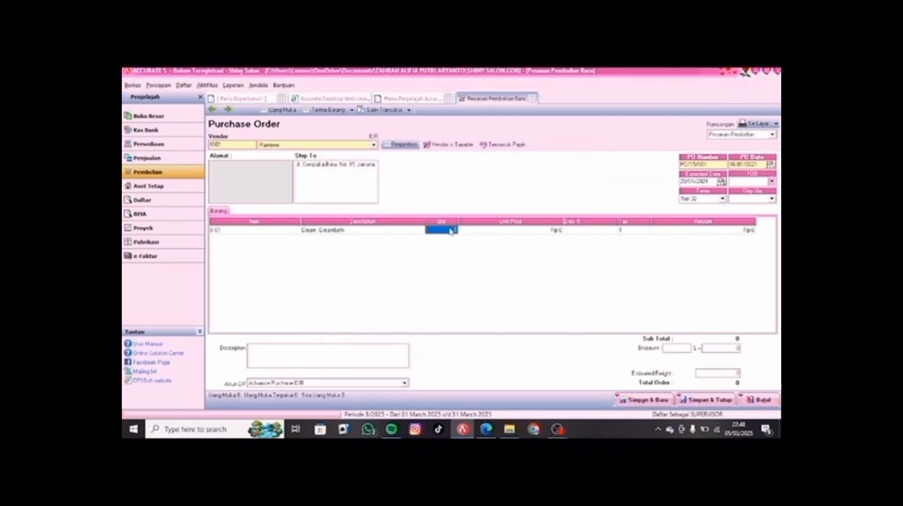
{"action": "left_click", "coordinate": [450, 229]}
{"action": "type", "text": "50"}
{"action": "key", "text": "Tab"}
{"action": "key", "text": "Tab"}
{"action": "key", "text": "Tab"}
{"action": "key", "text": "Tab"}
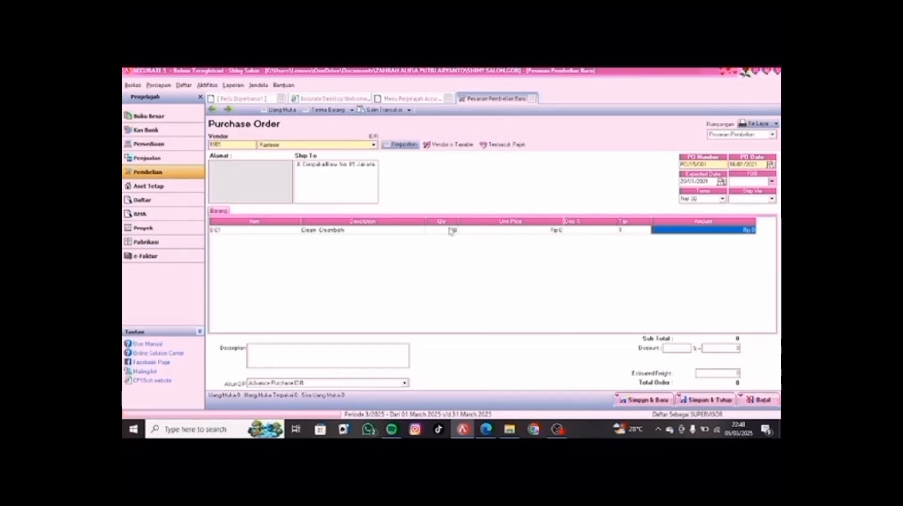
Look up the Cream Creambath price in the PDF and set the line's unit price to Rp 42.000.
{"action": "left_click", "coordinate": [486, 435]}
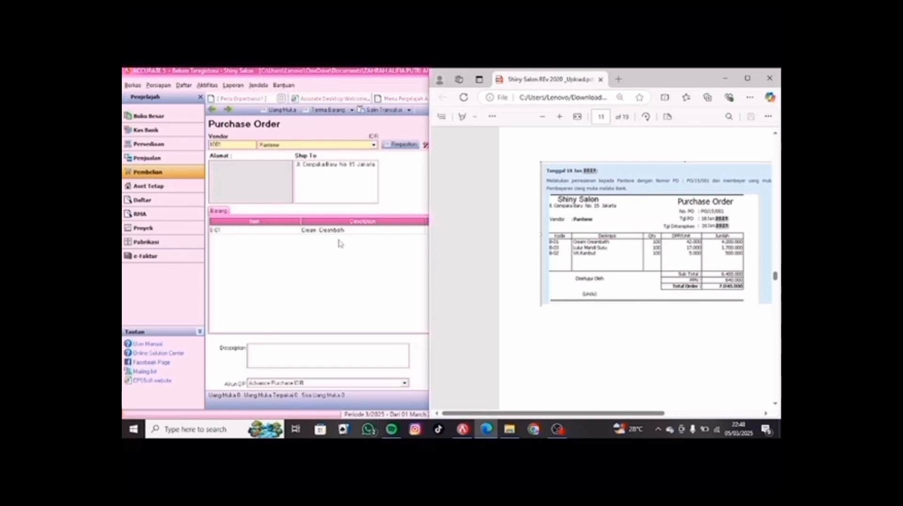
{"action": "left_click", "coordinate": [376, 230]}
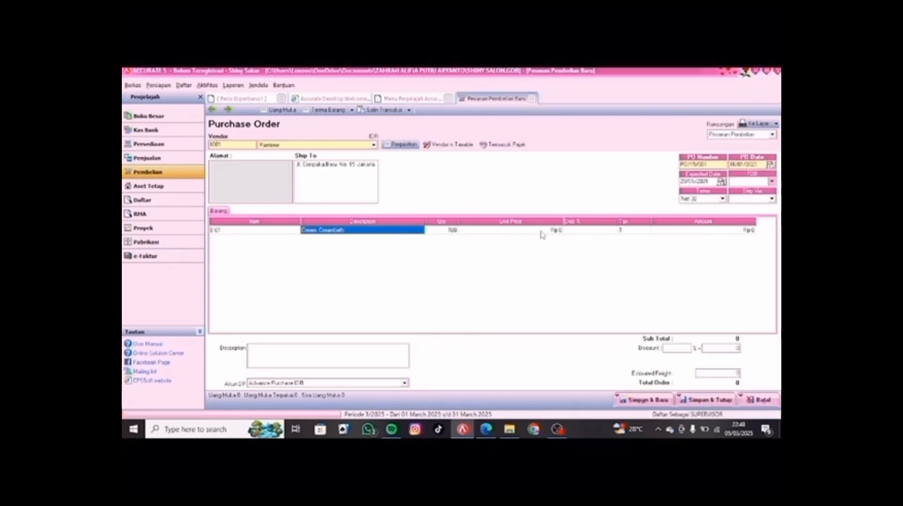
{"action": "left_click", "coordinate": [538, 233]}
{"action": "type", "text": "42."}
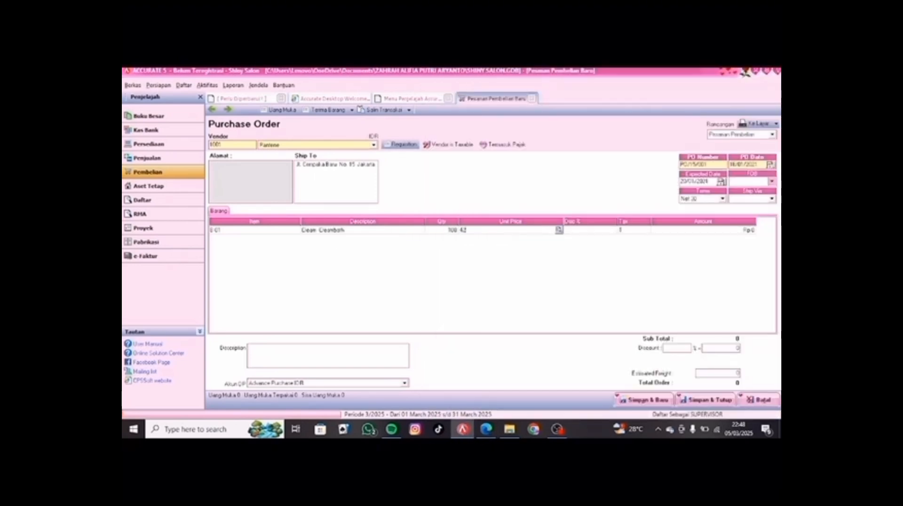
{"action": "type", "text": "000"}
{"action": "key", "text": "Tab"}
{"action": "key", "text": "Tab"}
{"action": "key", "text": "Tab"}
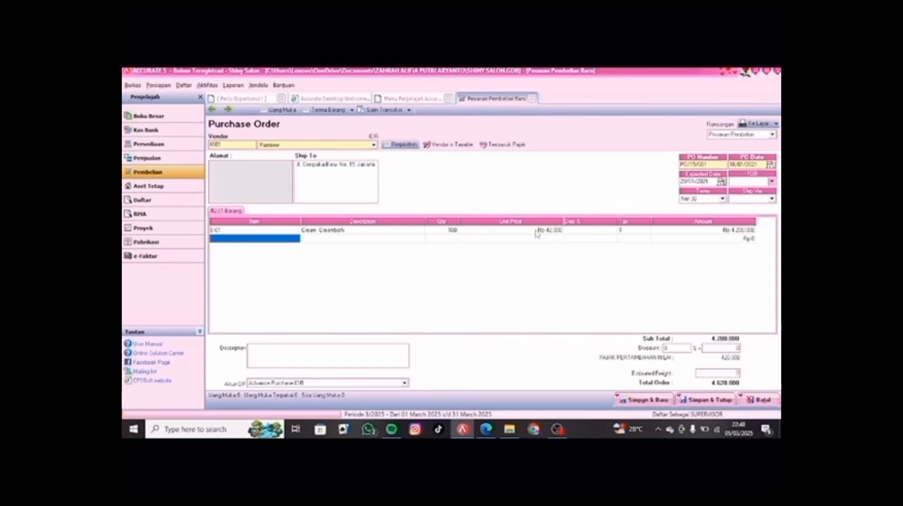
Check the PDF for the next item and add B-03 Lulur Mandi Susu as the order's second line with a quantity of 100.
{"action": "left_click", "coordinate": [487, 429]}
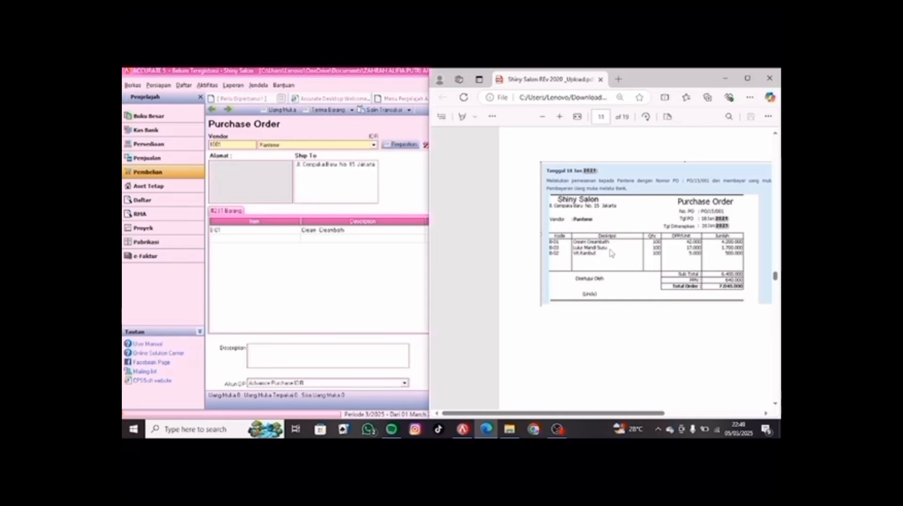
{"action": "left_click", "coordinate": [290, 241]}
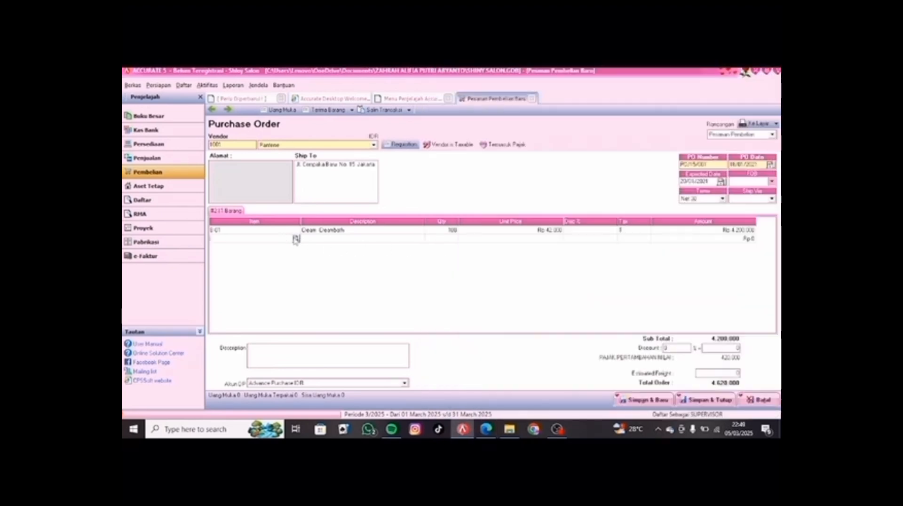
{"action": "left_click", "coordinate": [296, 238]}
{"action": "double_click", "coordinate": [427, 208]}
{"action": "left_click", "coordinate": [445, 240]}
{"action": "left_click", "coordinate": [446, 240]}
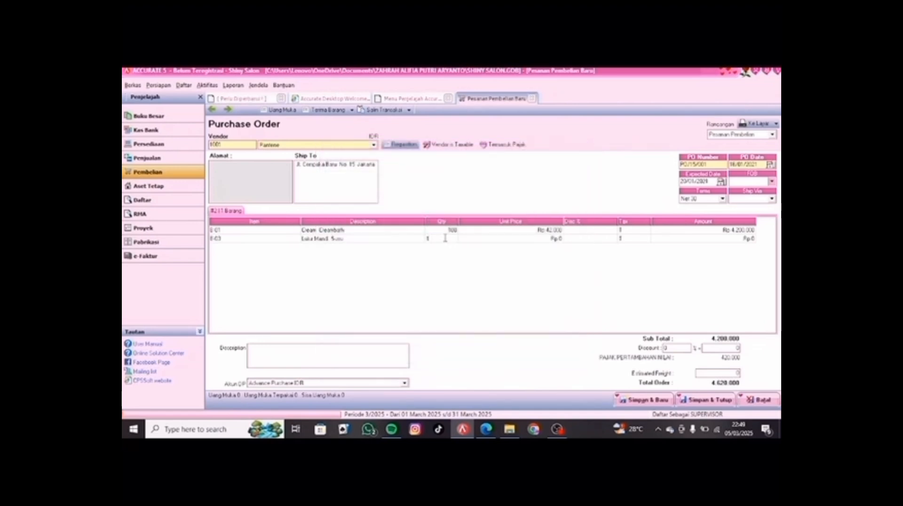
{"action": "type", "text": "00"}
Look up the Lulur Mandi Susu price in the PDF and set the line's unit price to Rp 17.000.
{"action": "left_click", "coordinate": [473, 240]}
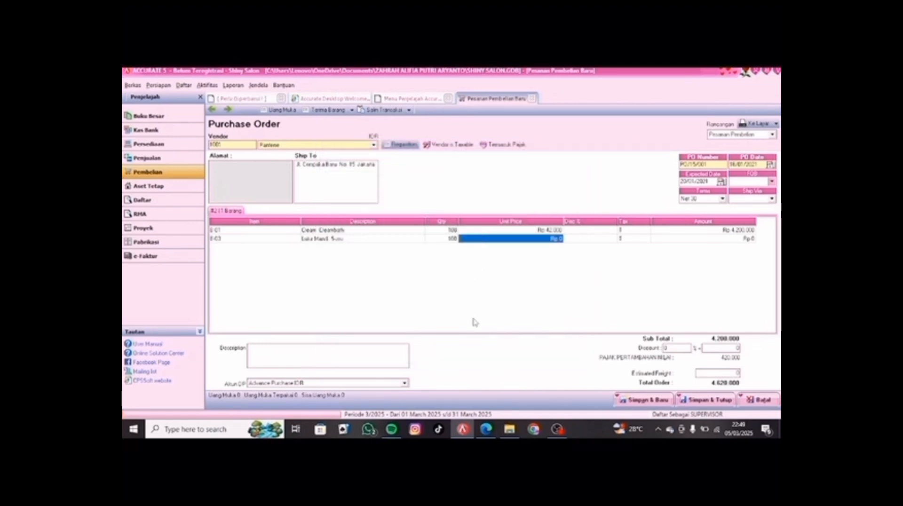
{"action": "left_click", "coordinate": [482, 437]}
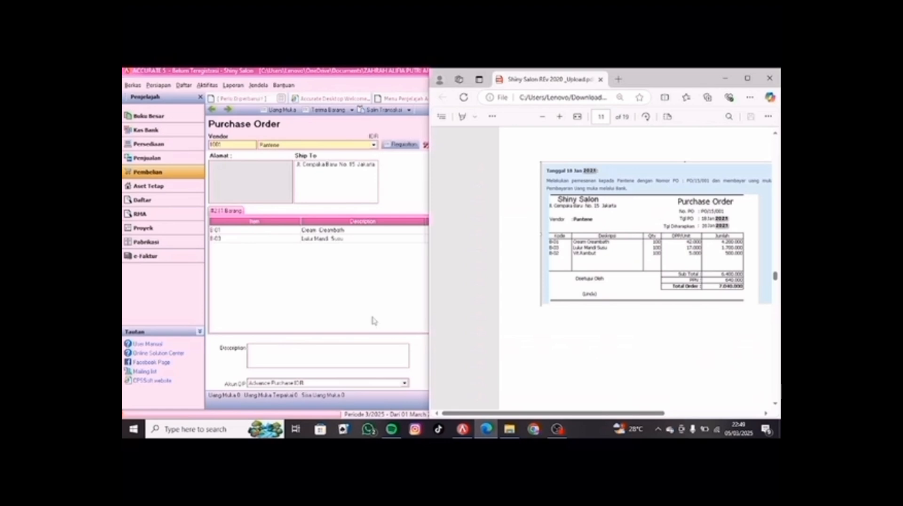
{"action": "left_click", "coordinate": [371, 317]}
{"action": "left_click", "coordinate": [489, 240]}
{"action": "type", "text": "12000"}
{"action": "key", "text": "Tab"}
{"action": "key", "text": "Tab"}
{"action": "key", "text": "Tab"}
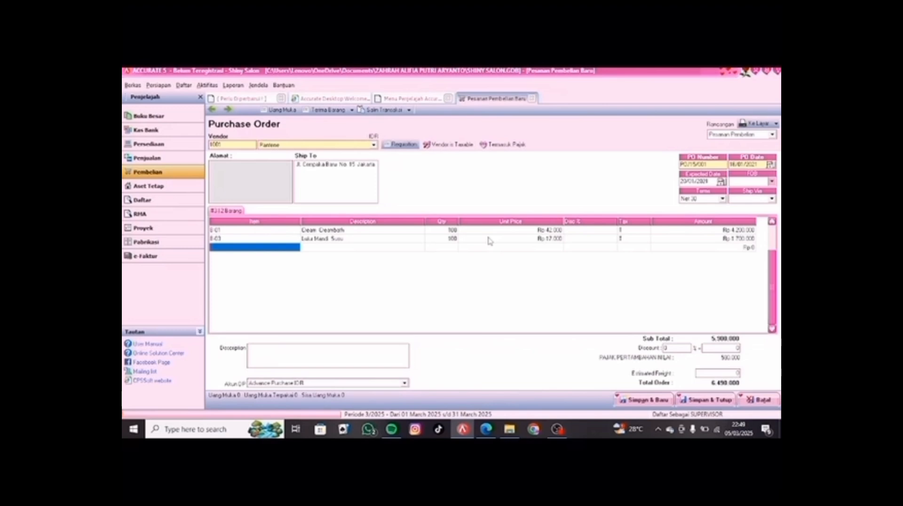
Check the third item in the PDF and add B-02 Vit.Rambut to the order with a quantity of 100.
{"action": "left_click", "coordinate": [489, 430]}
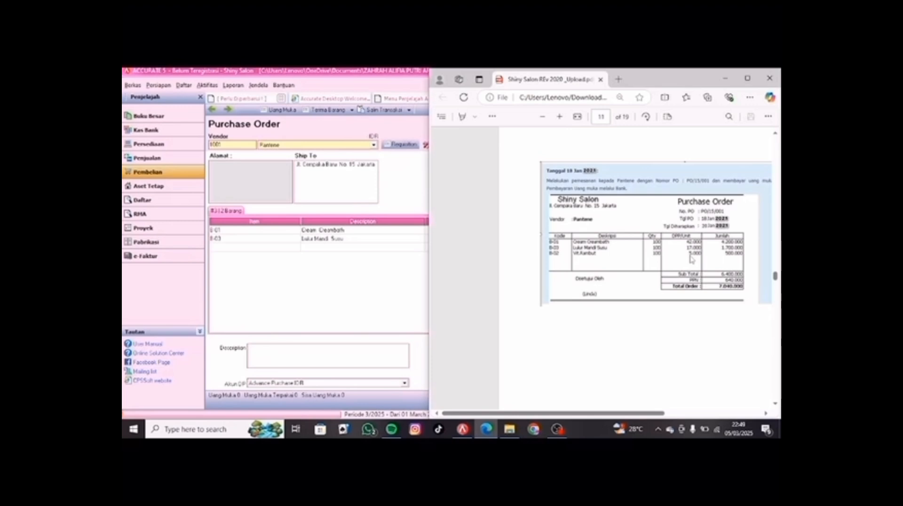
{"action": "left_click", "coordinate": [275, 249]}
{"action": "left_click", "coordinate": [296, 246]}
{"action": "double_click", "coordinate": [427, 200]}
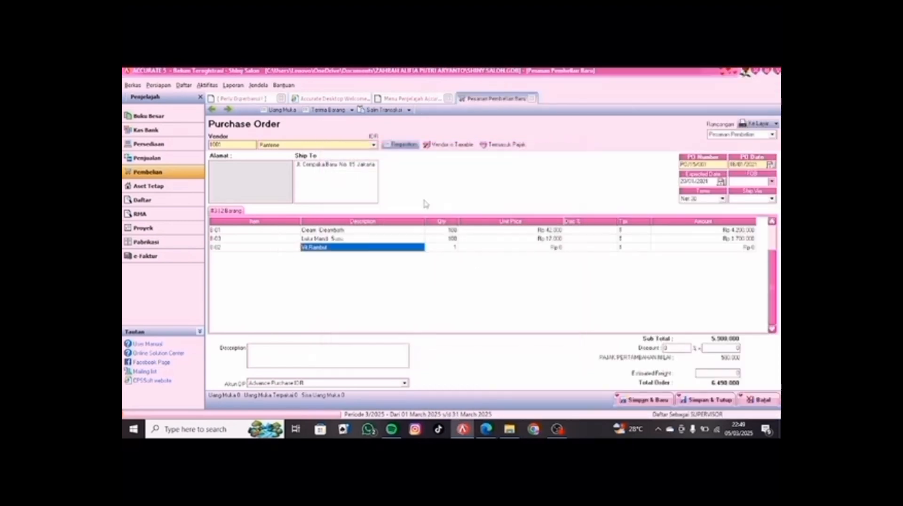
{"action": "left_click", "coordinate": [449, 247]}
{"action": "type", "text": "1"}
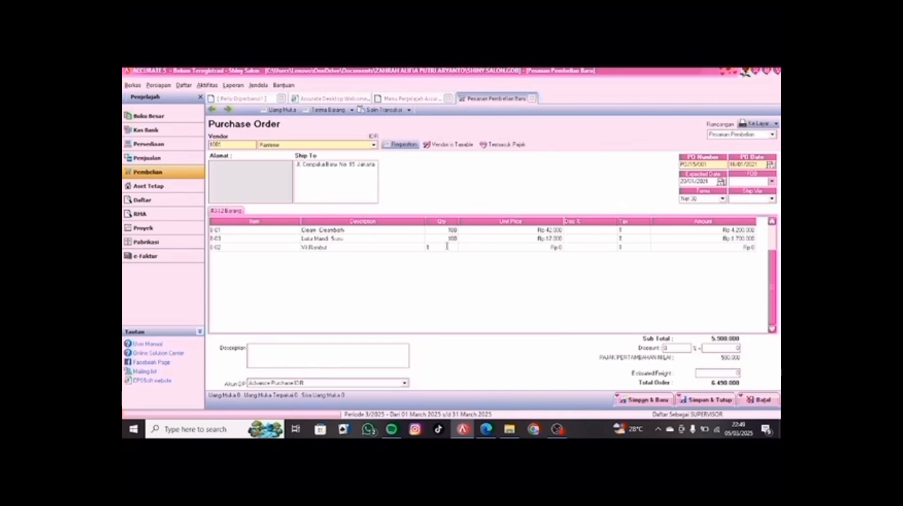
Close the Vit.Rambut purchase price history and set the line's unit price to Rp 5.000.
{"action": "double_click", "coordinate": [477, 250]}
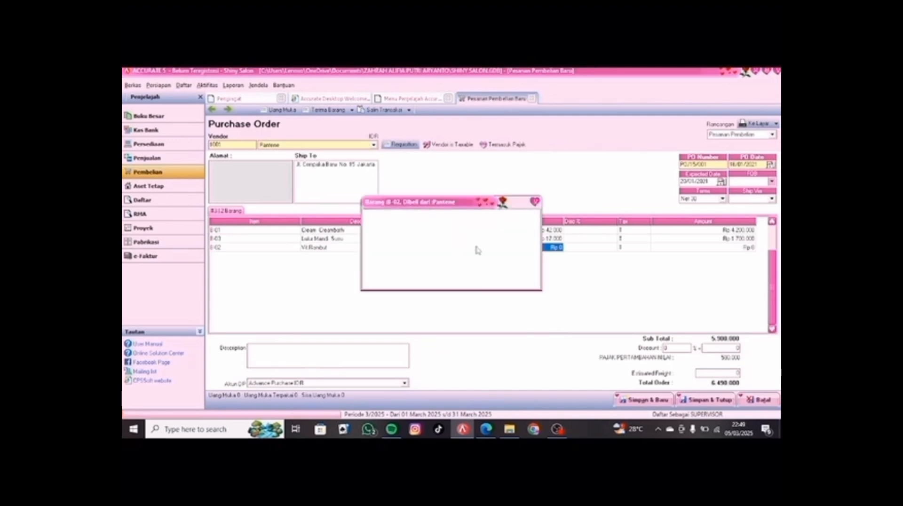
{"action": "left_click", "coordinate": [536, 202]}
{"action": "left_click", "coordinate": [530, 248]}
{"action": "left_click", "coordinate": [529, 246]}
{"action": "type", "text": "50"}
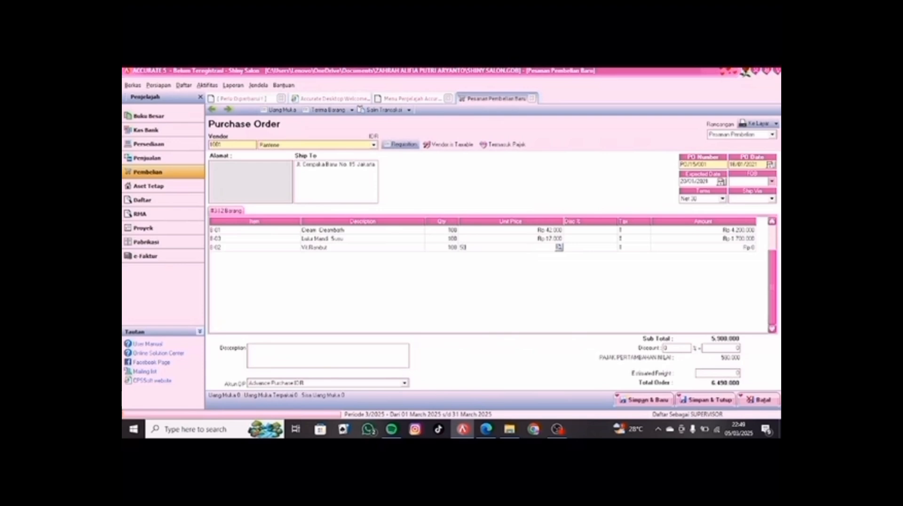
{"action": "key", "text": "Tab"}
{"action": "key", "text": "Tab"}
{"action": "key", "text": "Tab"}
{"action": "key", "text": "Tab"}
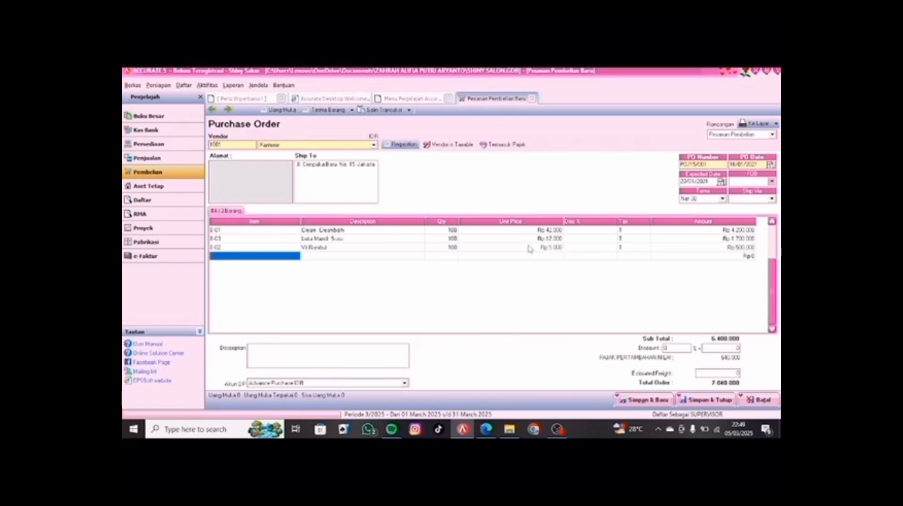
Compare the purchase order with page 11 of the case PDF in Edge and open its down payment (Uang Muka) invoice in Accurate.
{"action": "left_click", "coordinate": [487, 429]}
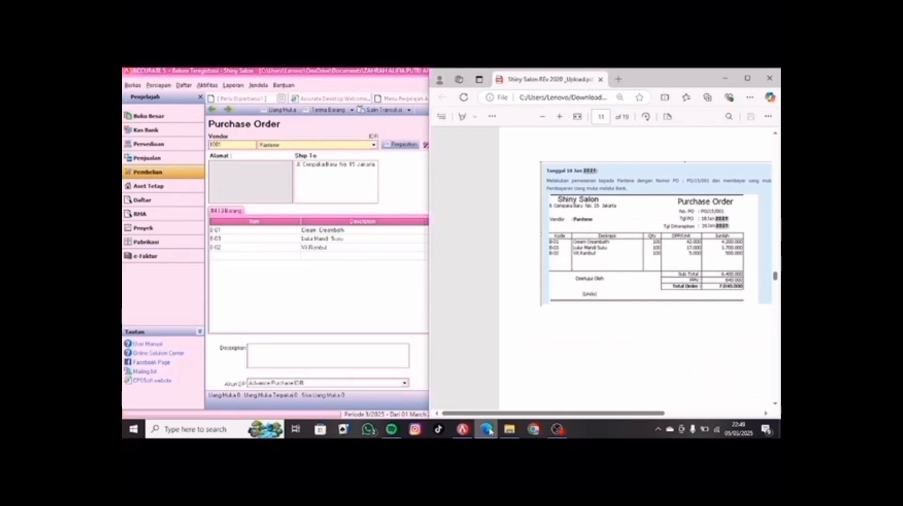
{"action": "left_click", "coordinate": [382, 324]}
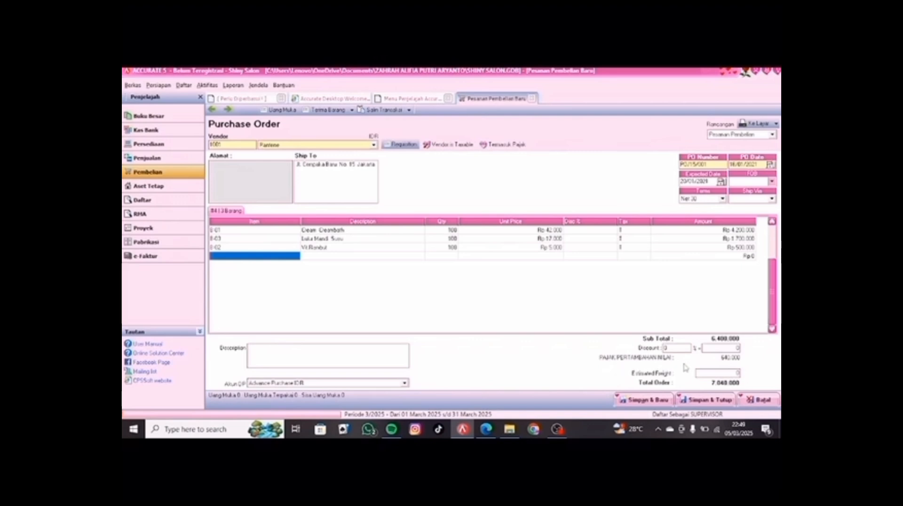
{"action": "left_click", "coordinate": [486, 429]}
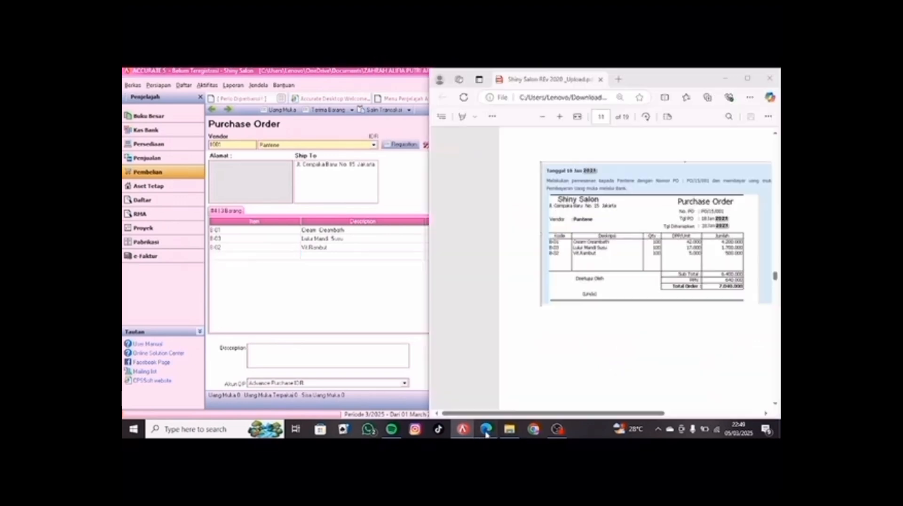
{"action": "left_click", "coordinate": [316, 289]}
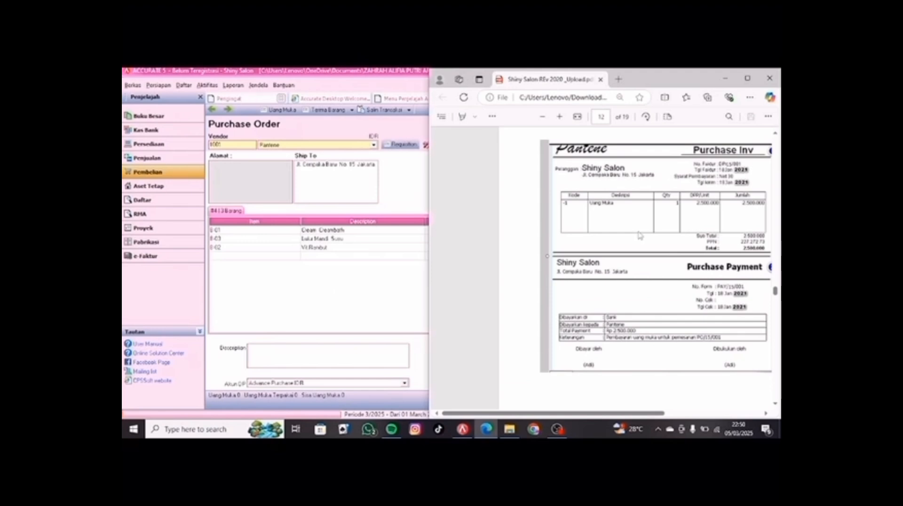
{"action": "left_click", "coordinate": [335, 297]}
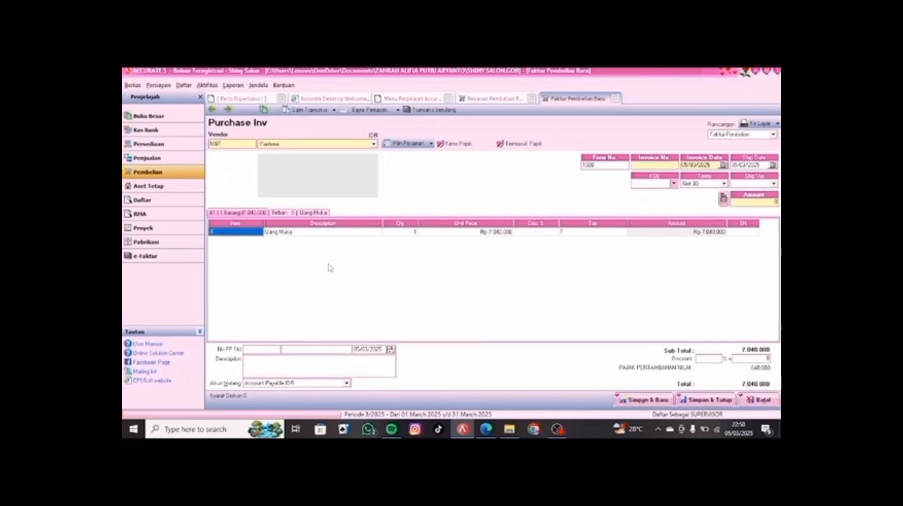
Enter invoice number DP/15/001 and set both the invoice date and ship date to 18/01/2021.
{"action": "left_click", "coordinate": [655, 165]}
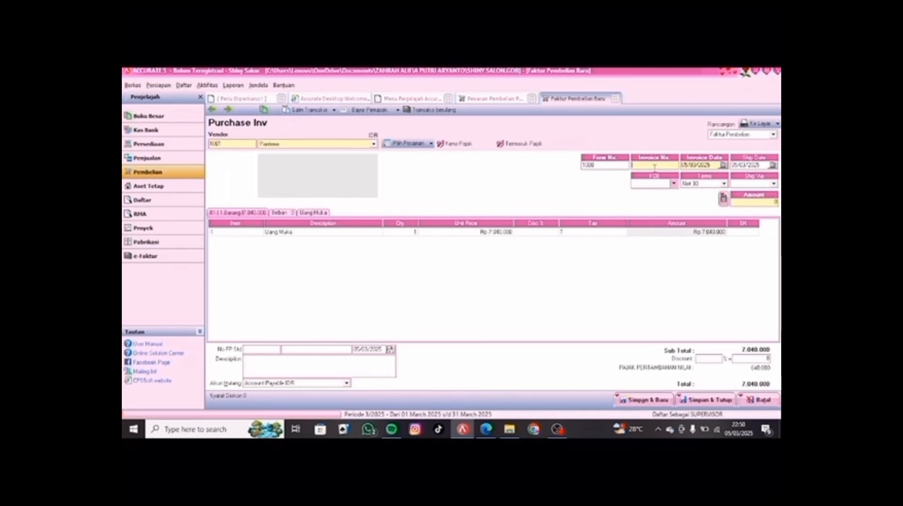
{"action": "type", "text": "DP/15/001"}
{"action": "key", "text": "Tab"}
{"action": "type", "text": "1"}
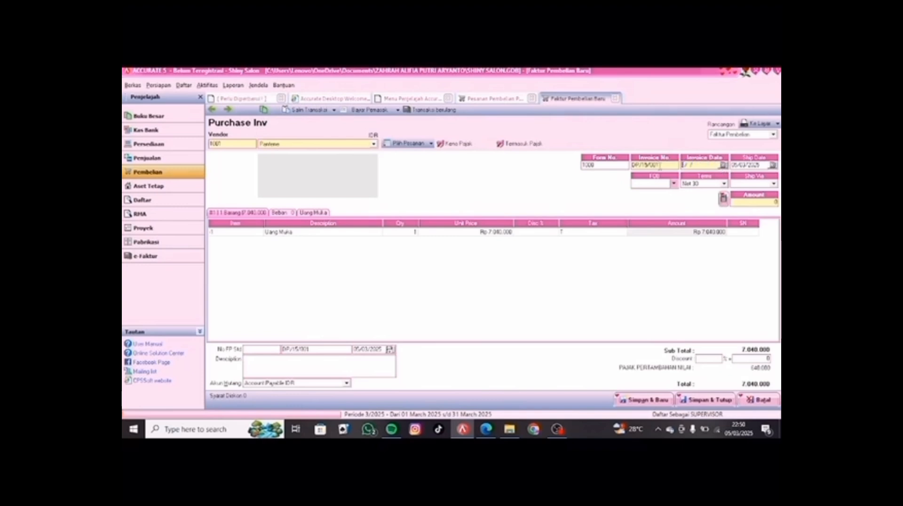
{"action": "type", "text": "6/01/2021"}
{"action": "left_click_drag", "start_coordinate": [757, 165], "coordinate": [733, 172]}
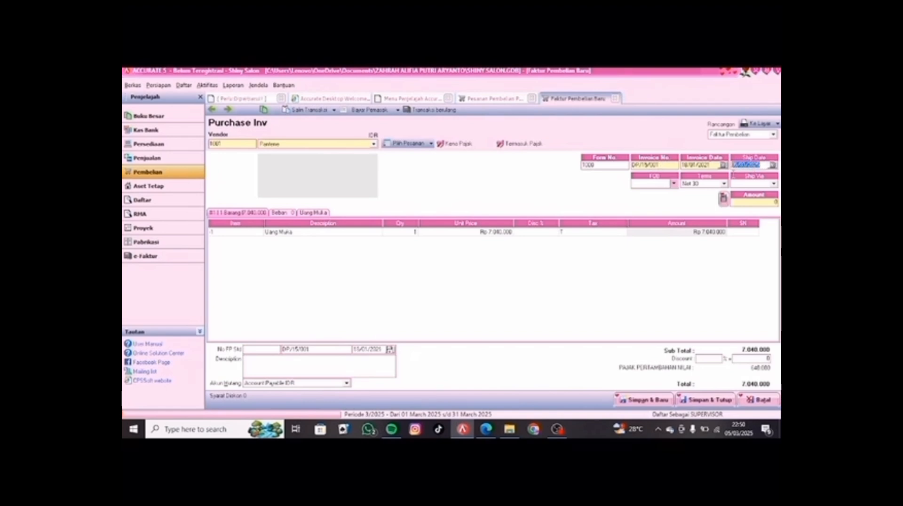
{"action": "type", "text": "18/0"}
{"action": "type", "text": "0"}
Look up the down payment amount in the PDF and set the Uang Muka line's unit price to 2,500,000.
{"action": "left_click", "coordinate": [486, 429]}
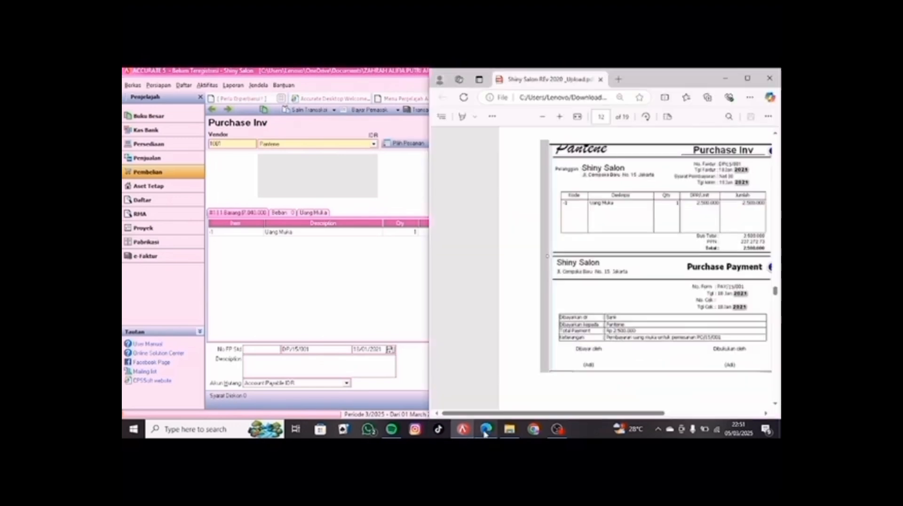
{"action": "left_click", "coordinate": [325, 287]}
{"action": "left_click", "coordinate": [484, 232]}
{"action": "key", "text": "BackSpace"}
{"action": "key", "text": "BackSpace"}
{"action": "key", "text": "BackSpace"}
{"action": "key", "text": "BackSpace"}
{"action": "type", "text": "32500000"}
{"action": "key", "text": "Tab"}
{"action": "key", "text": "Tab"}
{"action": "key", "text": "Tab"}
{"action": "key", "text": "Tab"}
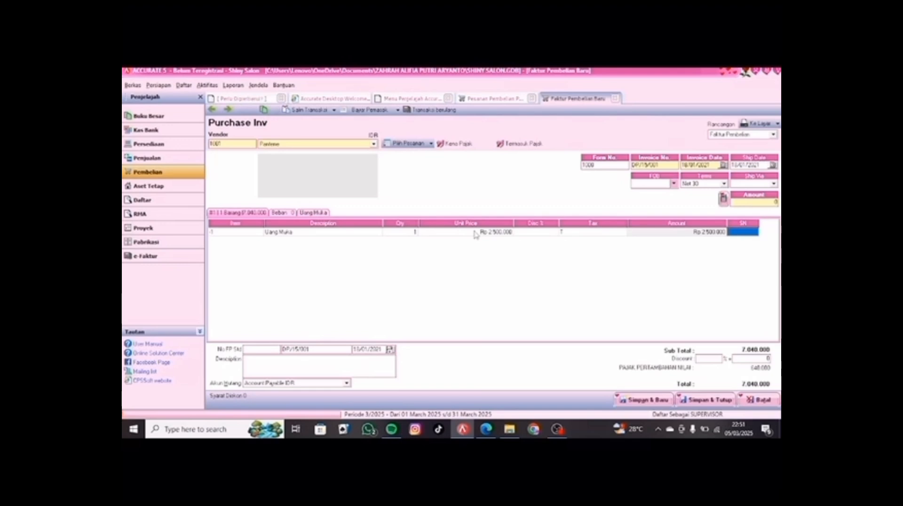
{"action": "key", "text": "Tab"}
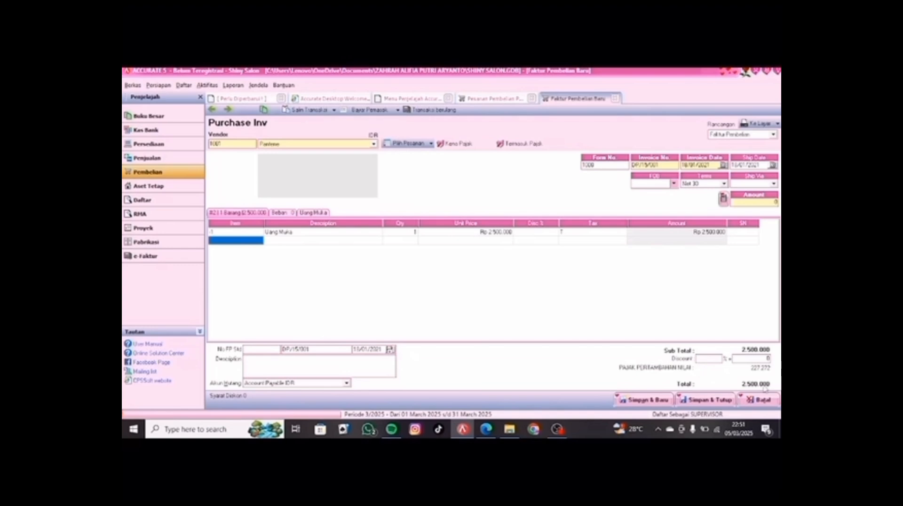
Check the down payment invoice against the PDF and open a purchase payment for invoice DP/15/001.
{"action": "left_click", "coordinate": [486, 429]}
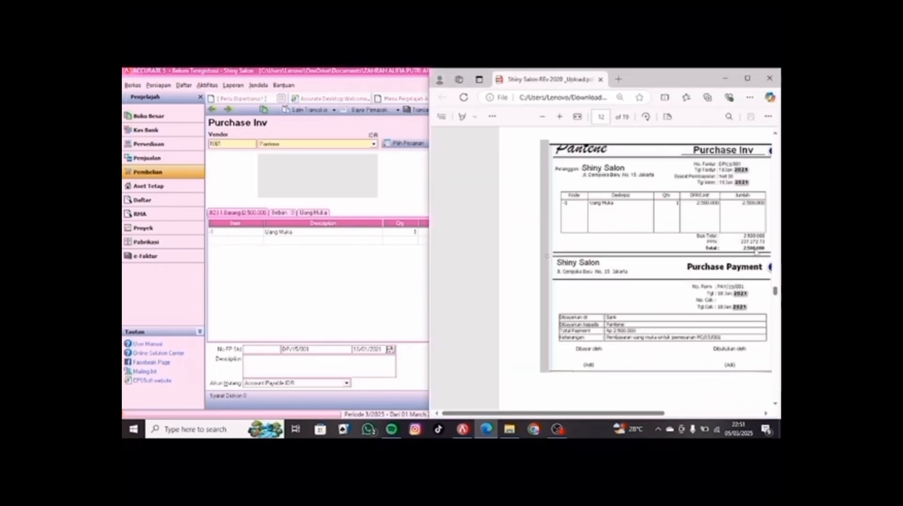
{"action": "left_click", "coordinate": [361, 286]}
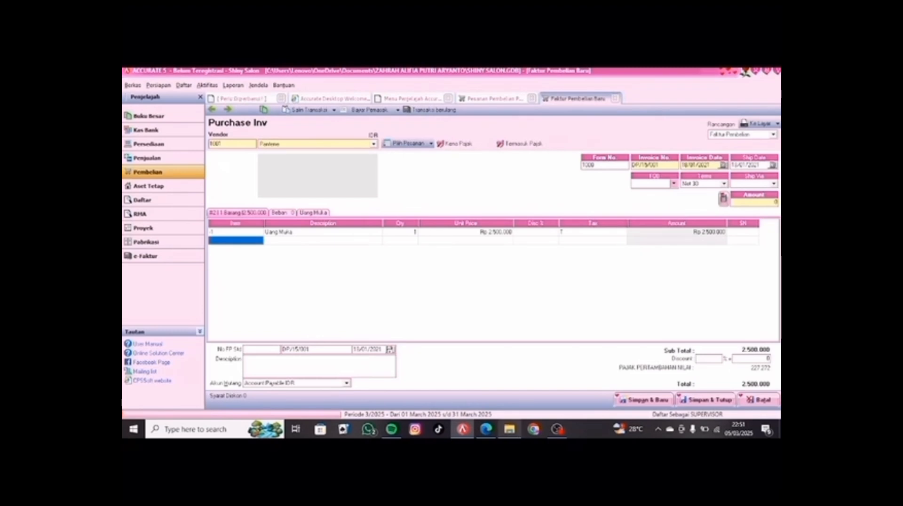
{"action": "left_click", "coordinate": [486, 429]}
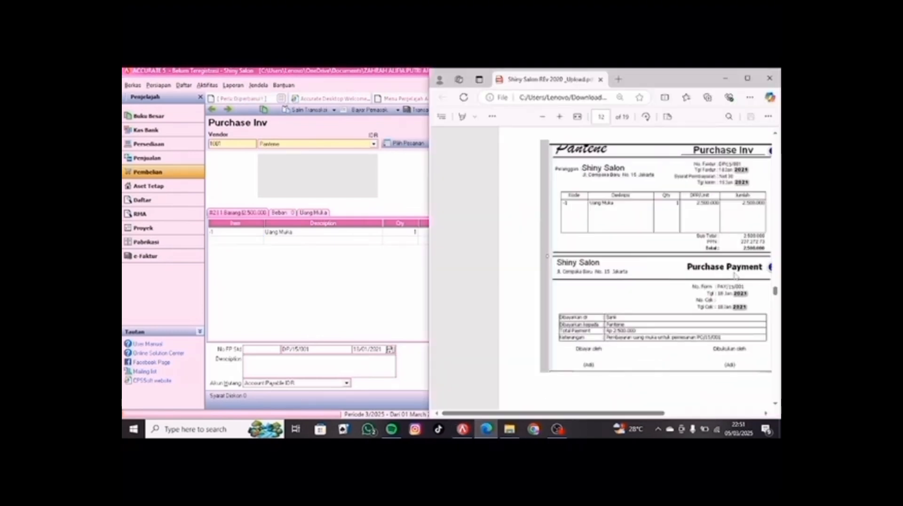
{"action": "scroll", "coordinate": [631, 287], "scroll_direction": "down", "scroll_amount": 1}
{"action": "scroll", "coordinate": [630, 287], "scroll_direction": "down", "scroll_amount": 2}
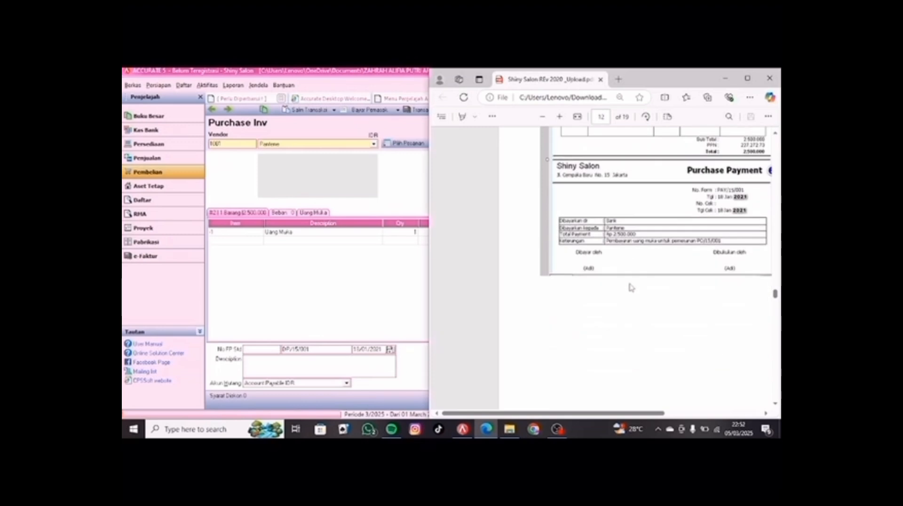
{"action": "left_click", "coordinate": [352, 295]}
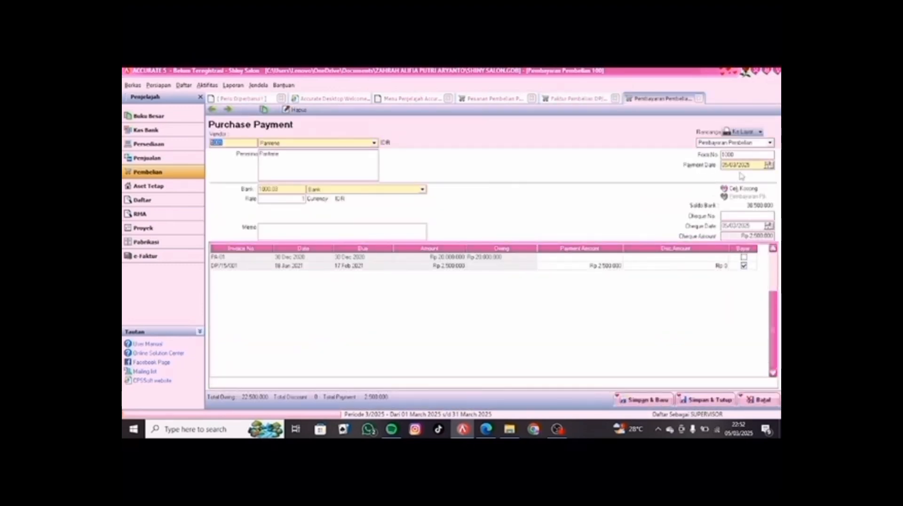
Set the purchase payment's form number to PAY/15/001 and its payment date to 18/01/2021.
{"action": "left_click_drag", "start_coordinate": [737, 155], "coordinate": [706, 157]}
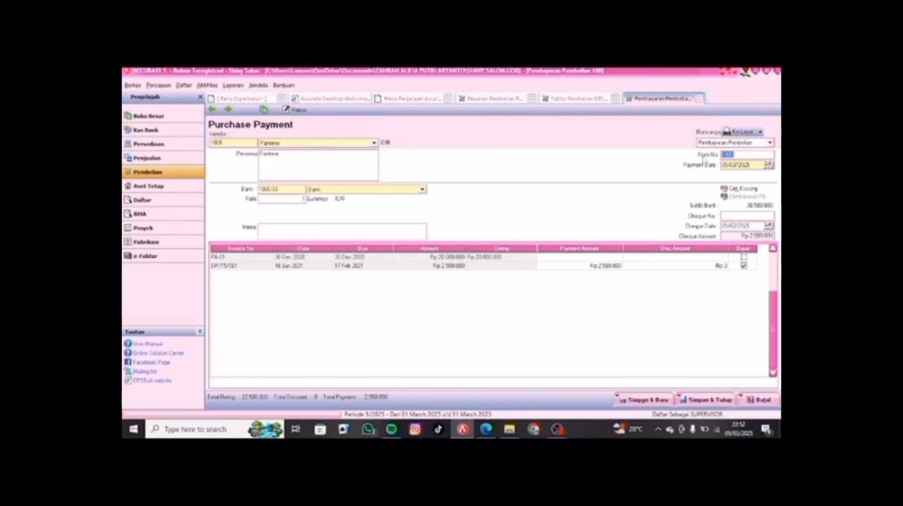
{"action": "type", "text": "PEY/15/001"}
{"action": "double_click", "coordinate": [747, 166]}
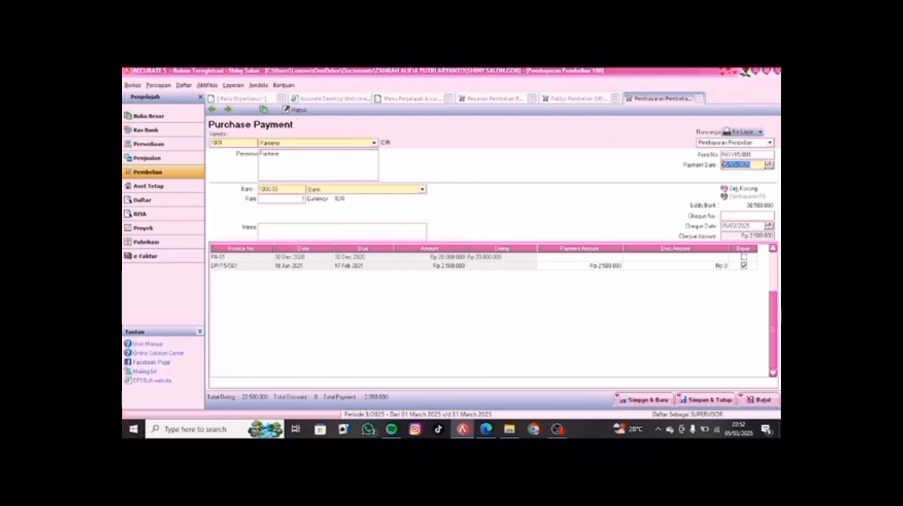
{"action": "type", "text": "18/01/2"}
{"action": "key", "text": "BackSpace"}
{"action": "type", "text": "2021"}
Set the purchase payment's cheque date to 18/01/2021.
{"action": "left_click", "coordinate": [754, 226]}
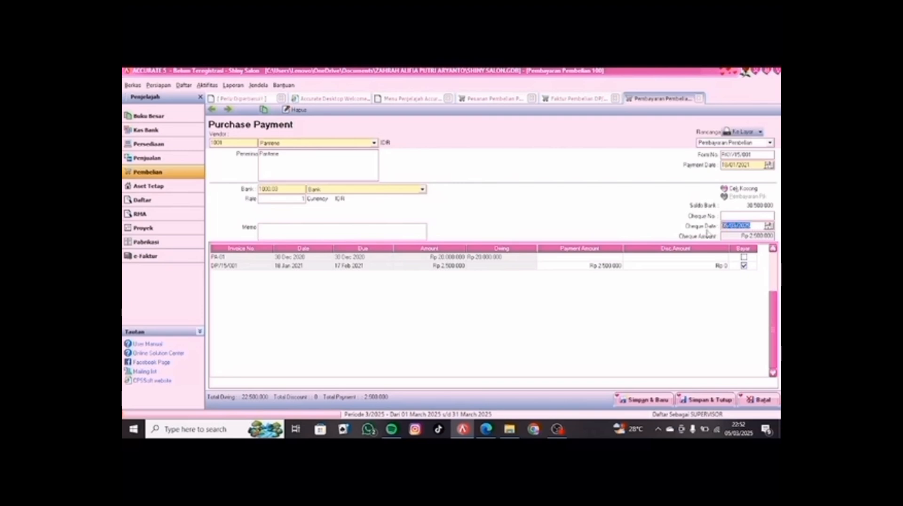
{"action": "key", "text": "BackSpace"}
{"action": "type", "text": "10/01/2021"}
{"action": "key", "text": "Tab"}
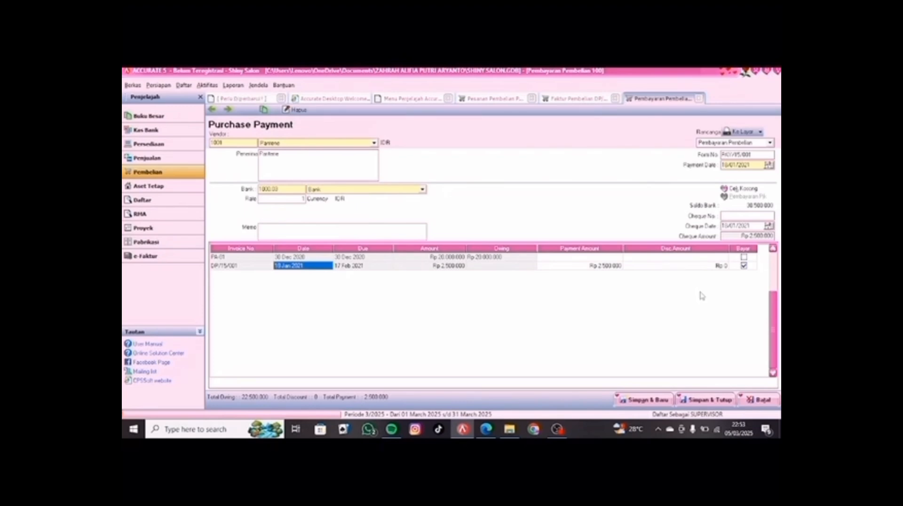
Enter the payment memo "PEMBAYARAN UANG MUKA".
{"action": "left_click", "coordinate": [289, 231]}
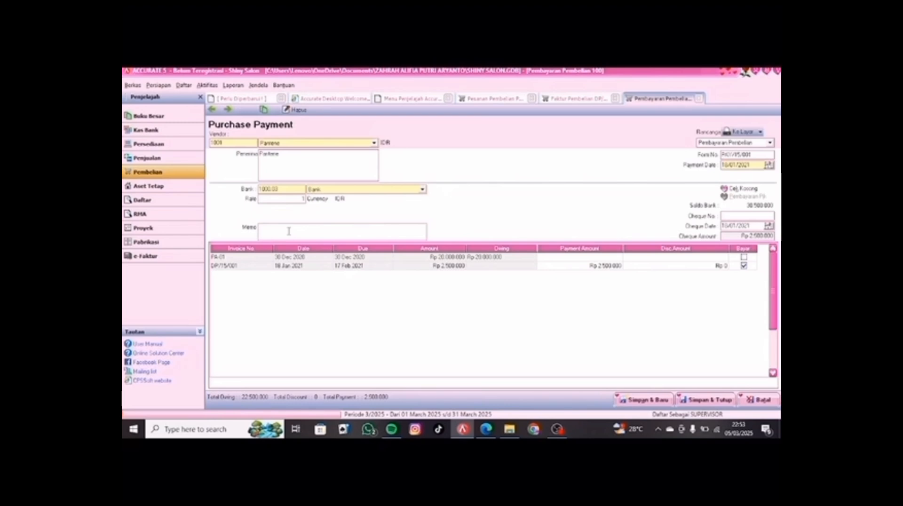
{"action": "type", "text": "P"}
{"action": "type", "text": "EMA"}
{"action": "type", "text": "AYARAN"}
{"action": "type", "text": " UANG MU"}
{"action": "type", "text": "KA"}
Save and close the purchase payment, the down payment invoice and the purchase order.
{"action": "left_click", "coordinate": [692, 400]}
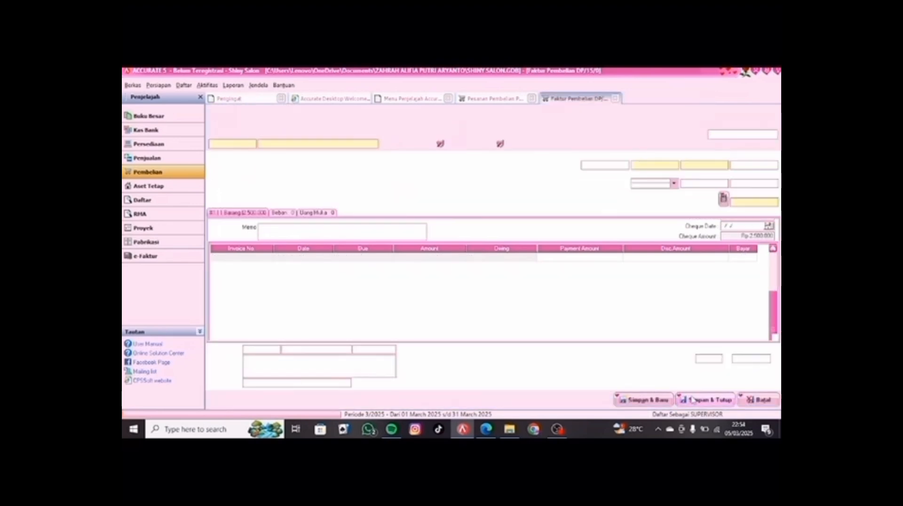
{"action": "left_click", "coordinate": [692, 399]}
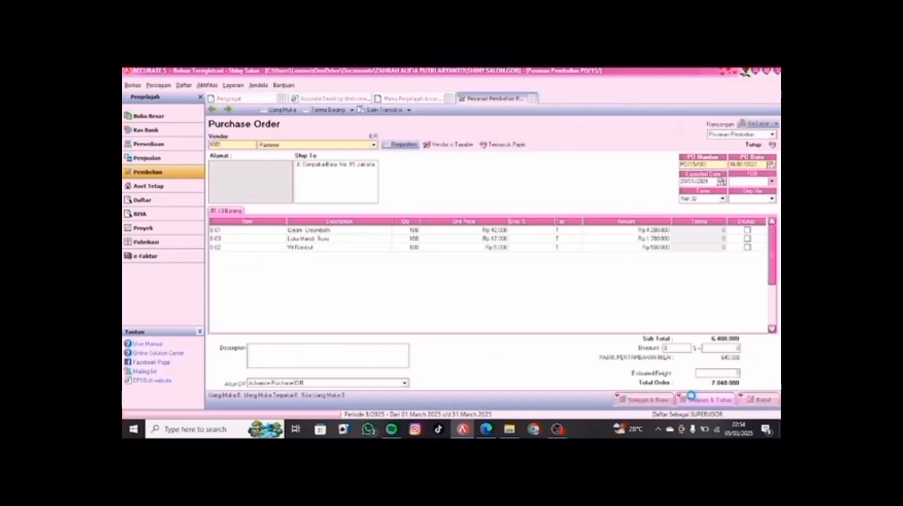
{"action": "left_click", "coordinate": [692, 399]}
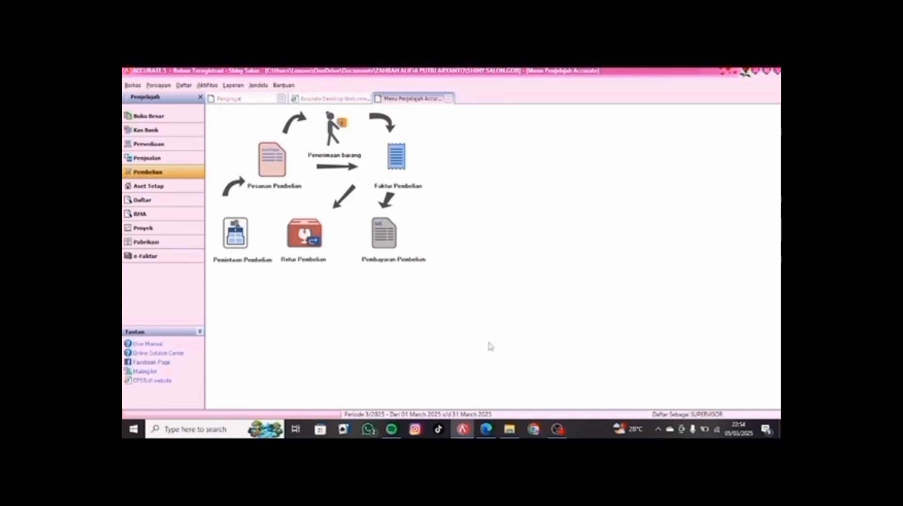
Look up Pantene's delivery note on page 13 of the PDF and start an item receipt in Accurate for vendor Pantene.
{"action": "key", "text": "alt+Tab"}
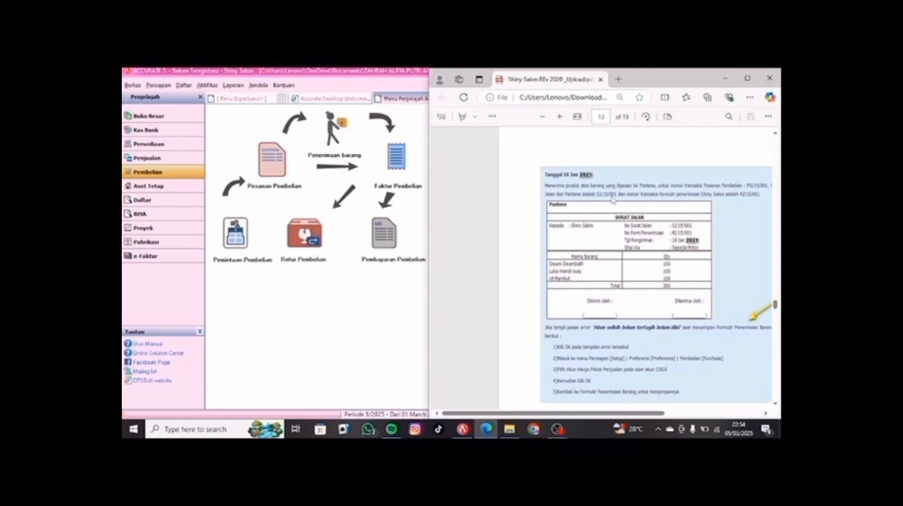
{"action": "scroll", "coordinate": [612, 200], "scroll_direction": "up", "scroll_amount": 1}
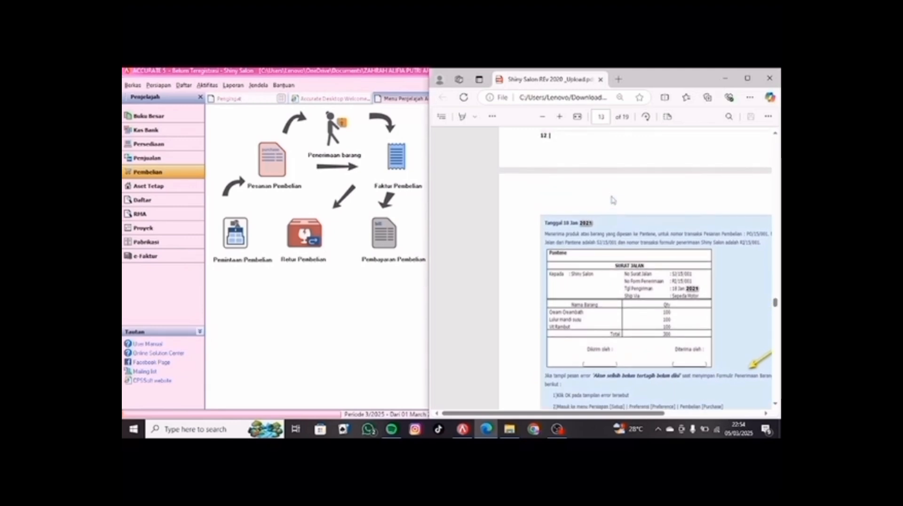
{"action": "scroll", "coordinate": [612, 199], "scroll_direction": "down", "scroll_amount": 2}
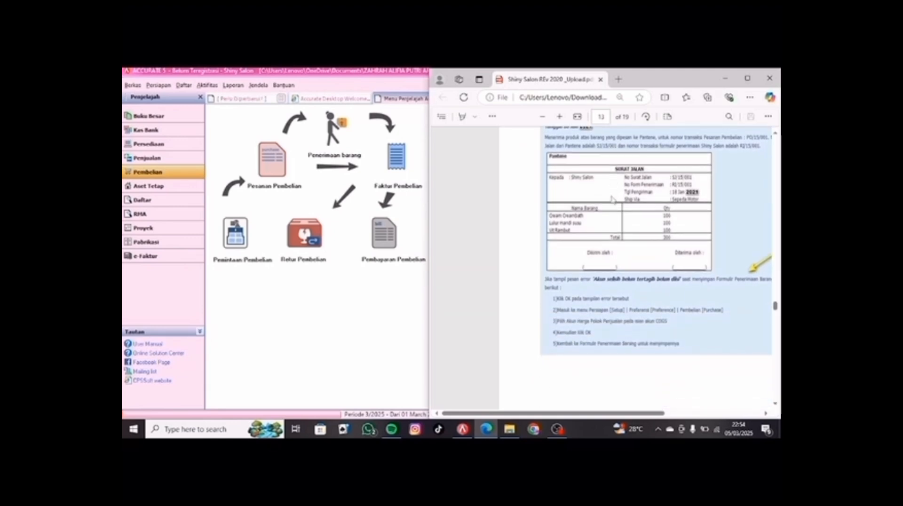
{"action": "left_click", "coordinate": [335, 145]}
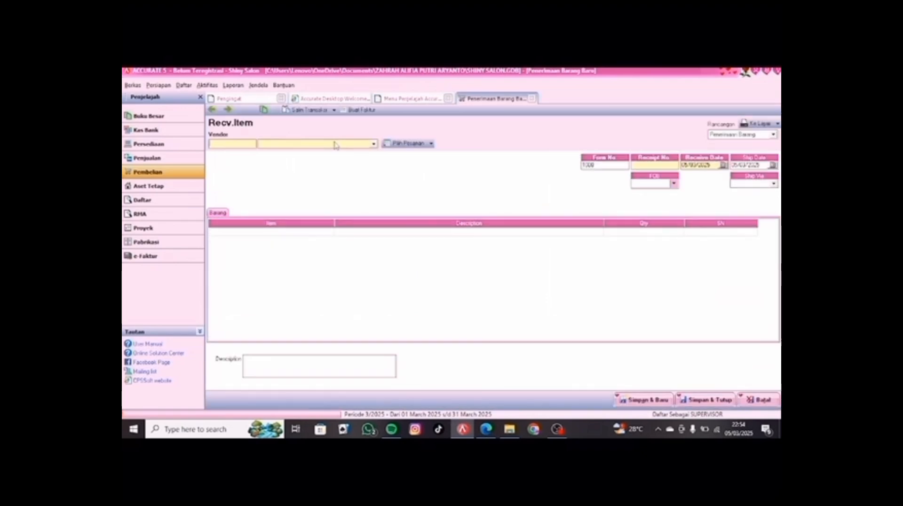
{"action": "left_click", "coordinate": [335, 144]}
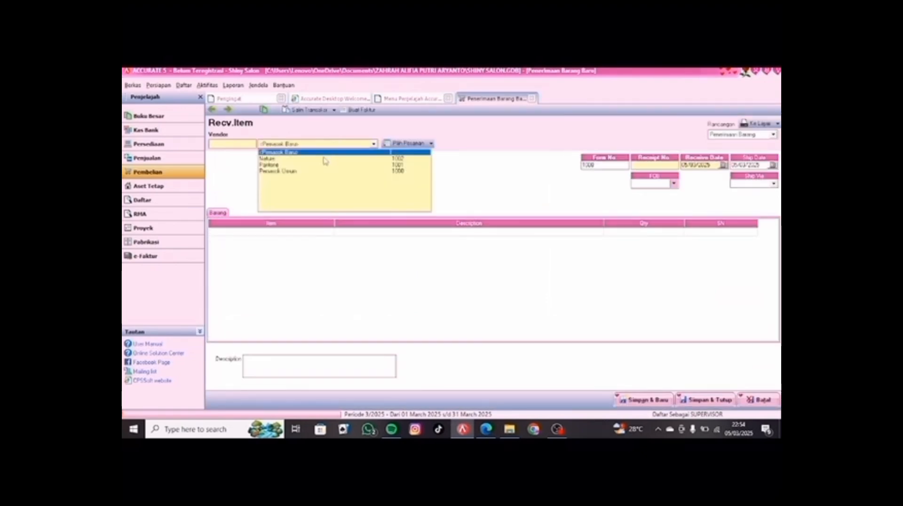
{"action": "left_click", "coordinate": [282, 169]}
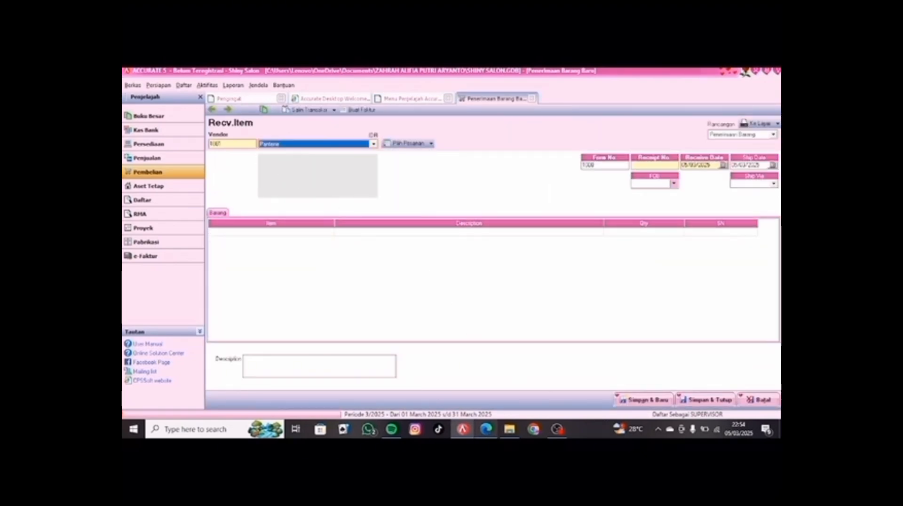
Check the PDF, enter receipt number RI/15/001 and set the receive and ship dates to 18/01/2021.
{"action": "left_click", "coordinate": [486, 429]}
{"action": "left_click", "coordinate": [463, 427]}
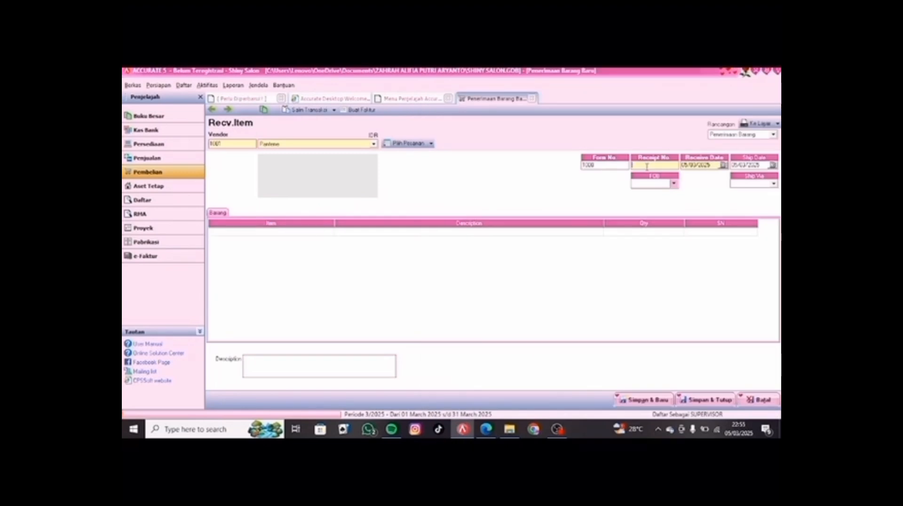
{"action": "type", "text": "RI/15/001"}
{"action": "key", "text": "Tab"}
{"action": "type", "text": "18/0312021"}
{"action": "key", "text": "Tab"}
{"action": "type", "text": "101"}
{"action": "type", "text": "0"}
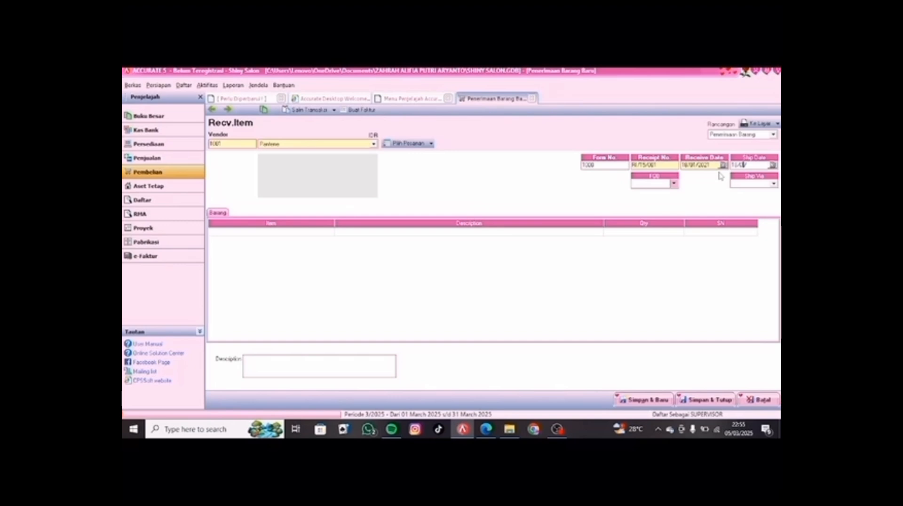
{"action": "type", "text": "021/2021"}
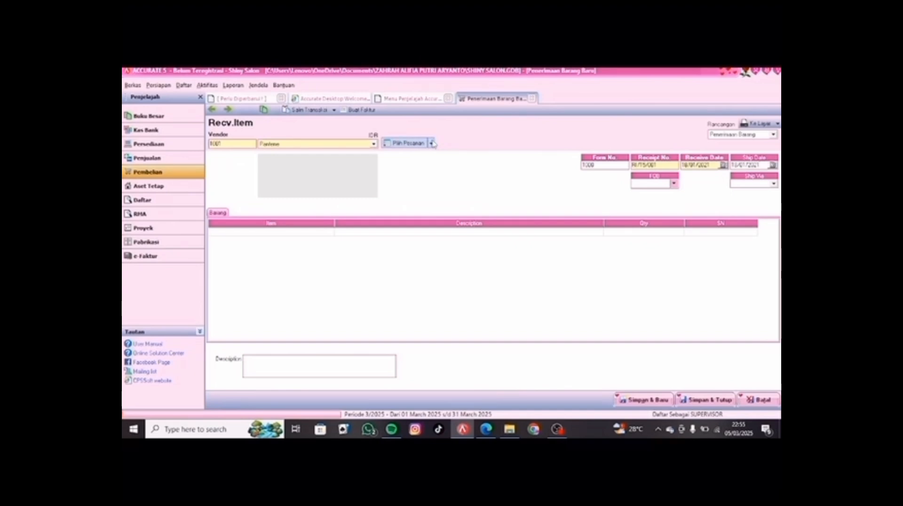
Fill the item receipt from purchase order PO/15/001 with Ship Via SEPEDA MOTOR, and try to save it.
{"action": "left_click", "coordinate": [432, 144]}
{"action": "left_click", "coordinate": [421, 157]}
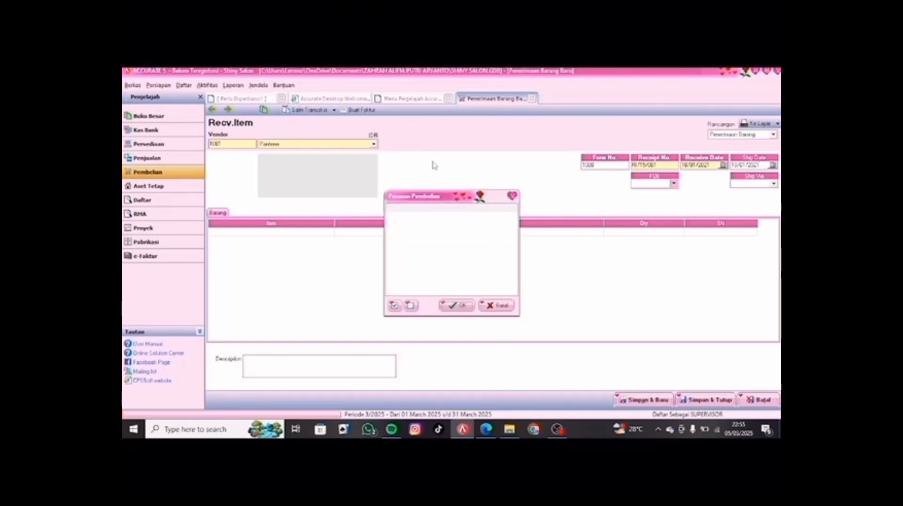
{"action": "left_click", "coordinate": [391, 216]}
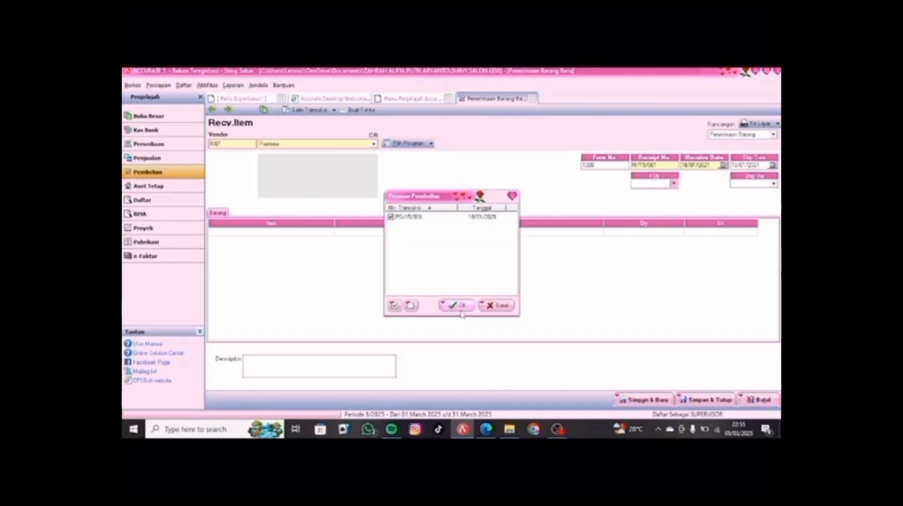
{"action": "left_click", "coordinate": [457, 306]}
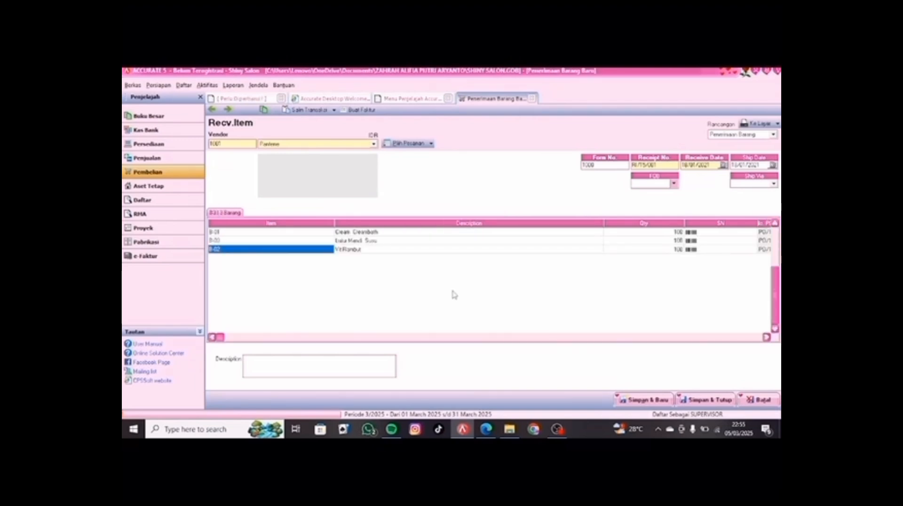
{"action": "left_click", "coordinate": [754, 183]}
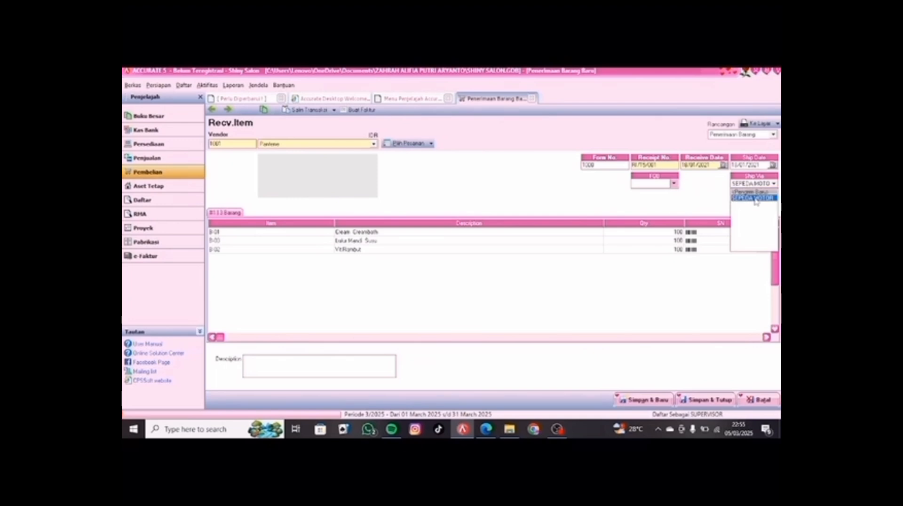
{"action": "left_click", "coordinate": [752, 195]}
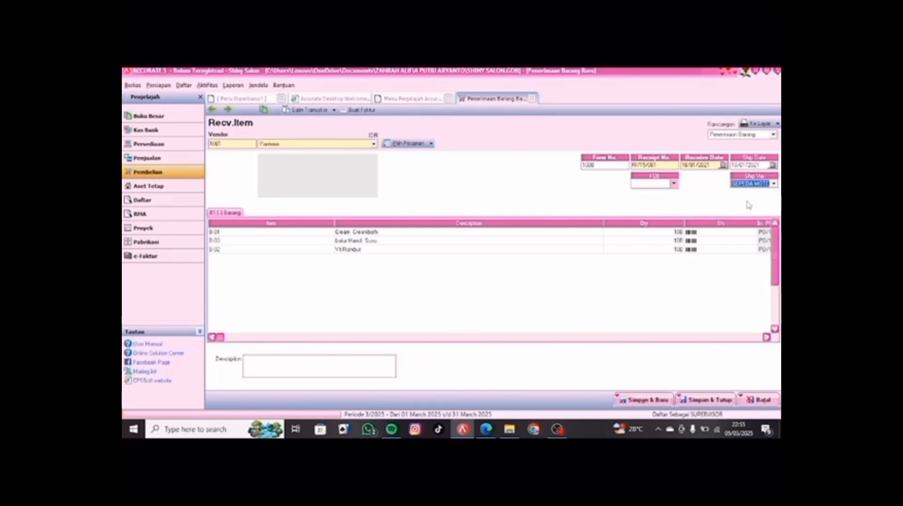
{"action": "left_click", "coordinate": [707, 399]}
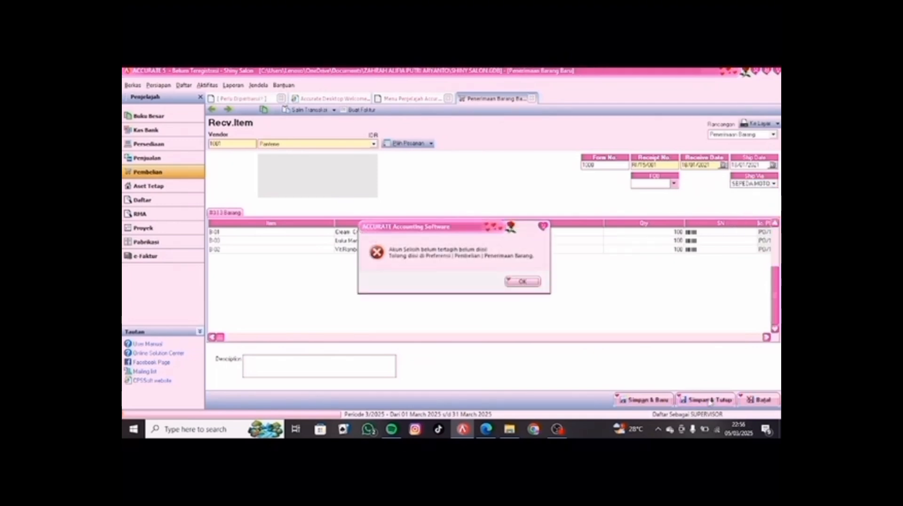
{"action": "left_click", "coordinate": [517, 283]}
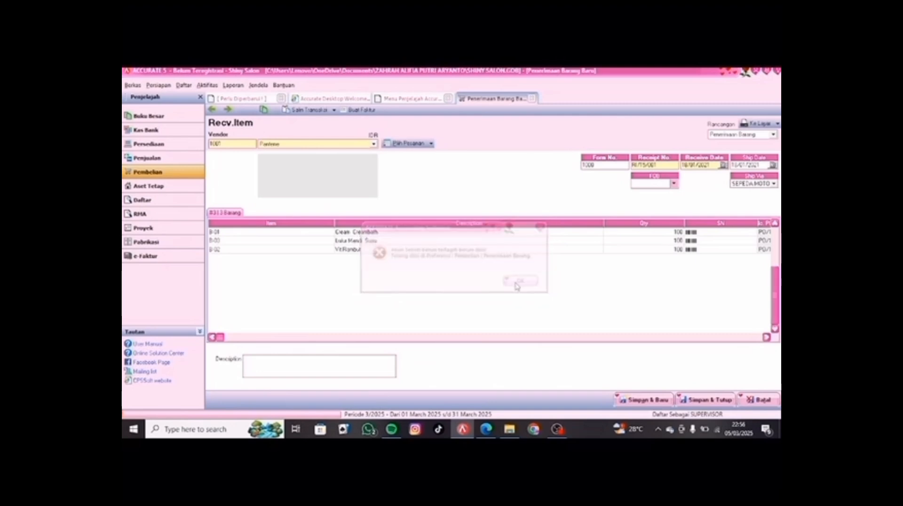
In the purchase preferences, set the difference account for unbilled goods to COGS and apply the change.
{"action": "left_click", "coordinate": [168, 87]}
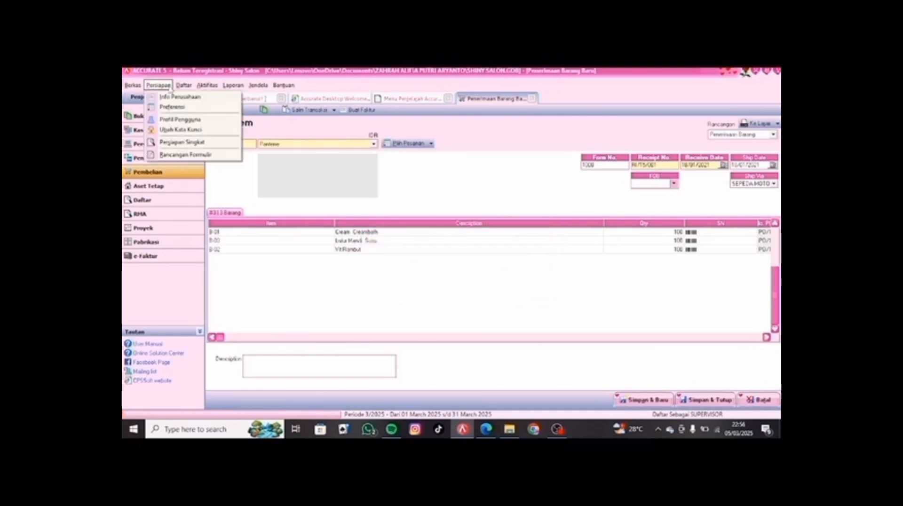
{"action": "left_click", "coordinate": [173, 108]}
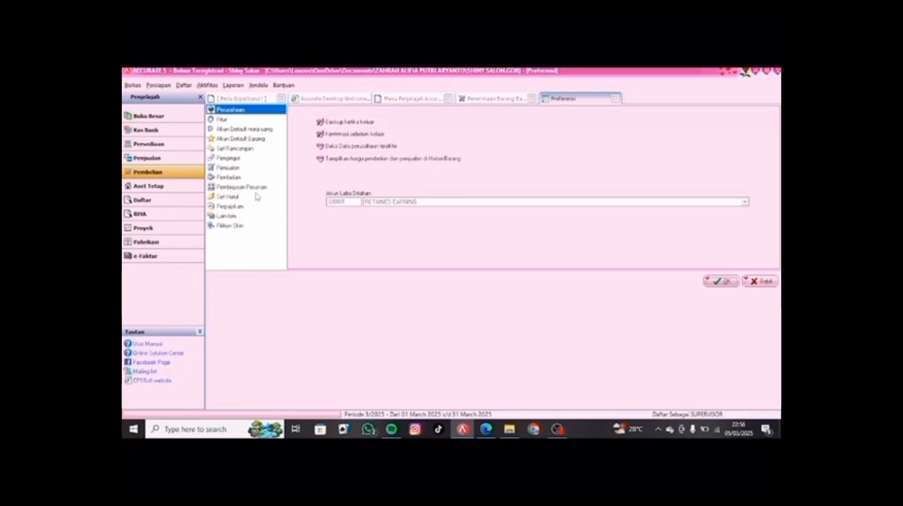
{"action": "left_click", "coordinate": [241, 177]}
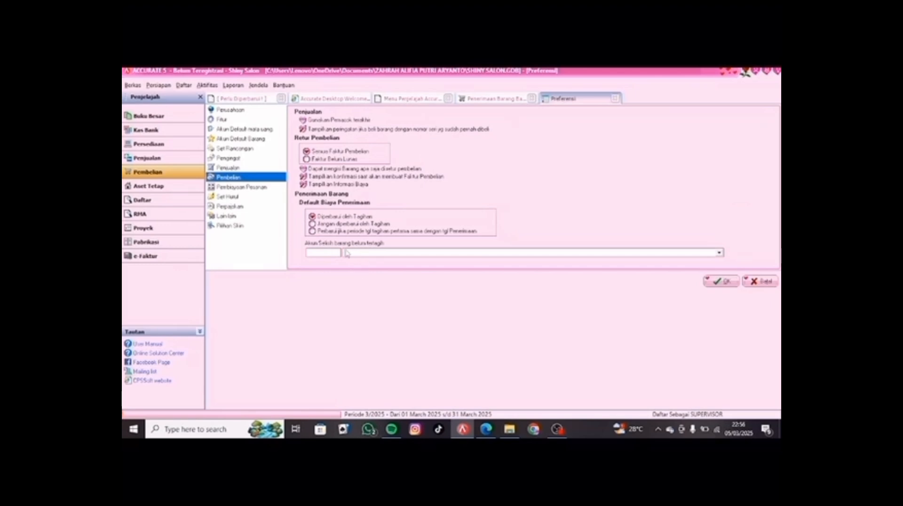
{"action": "left_click", "coordinate": [370, 254]}
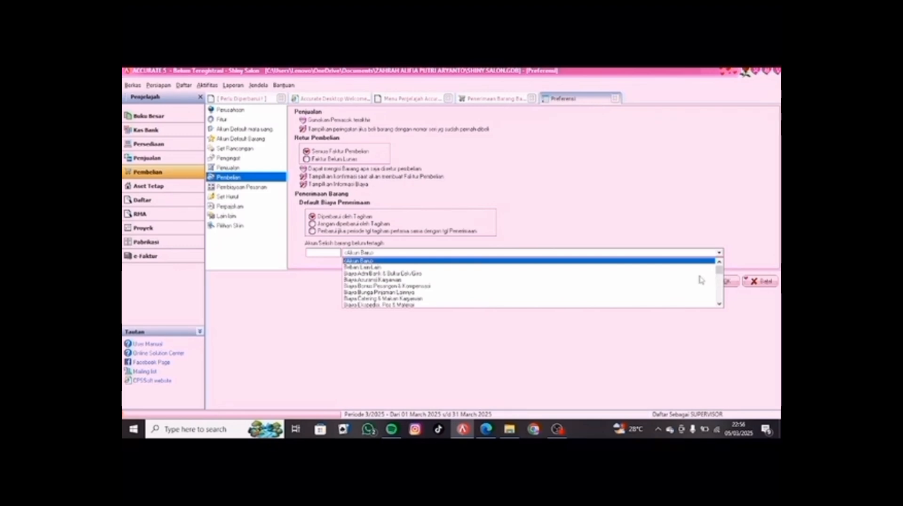
{"action": "left_click_drag", "start_coordinate": [719, 271], "coordinate": [719, 276]}
{"action": "type", "text": "COGS"}
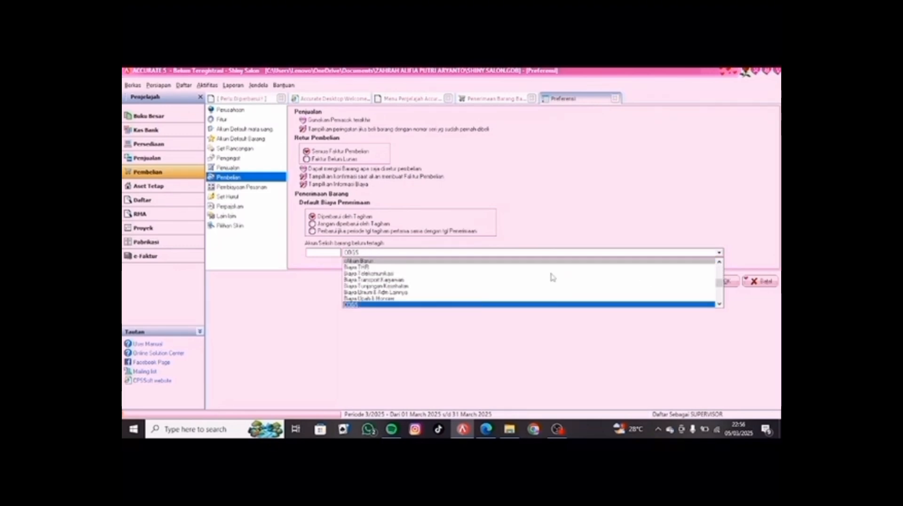
{"action": "left_click", "coordinate": [377, 306]}
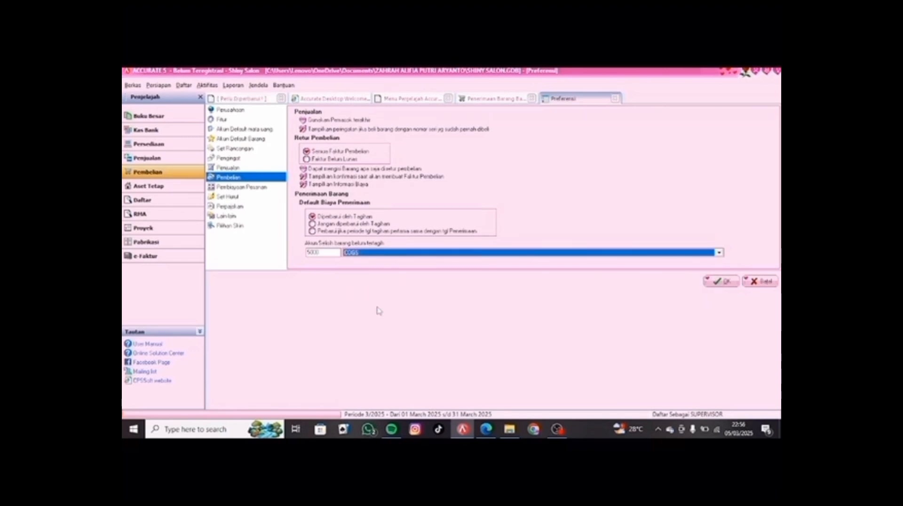
{"action": "left_click", "coordinate": [724, 282]}
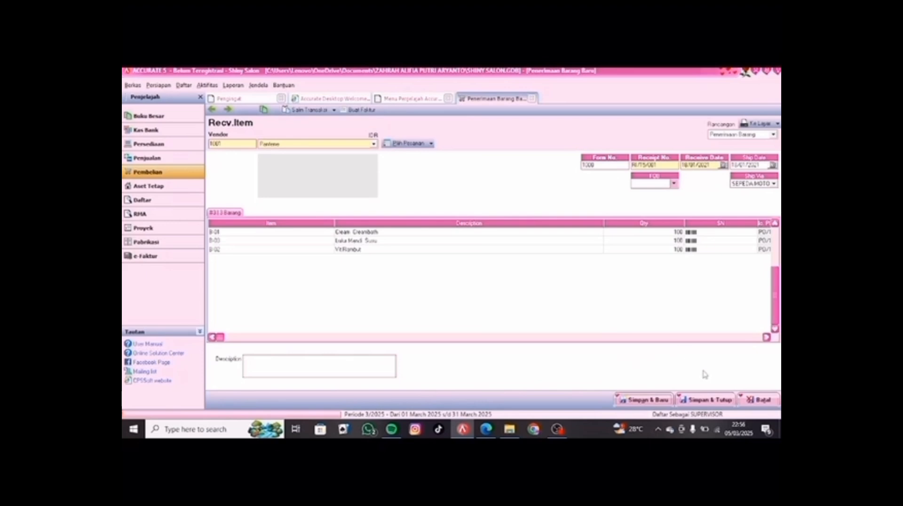
Save and close the item receipt, and look up the 23 January memorial note on page 14 of the PDF.
{"action": "left_click", "coordinate": [697, 400]}
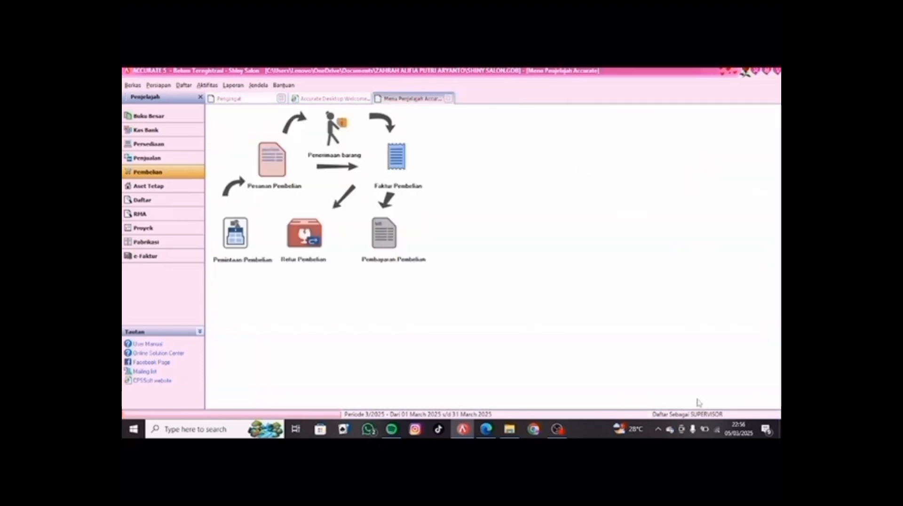
{"action": "left_click", "coordinate": [486, 429]}
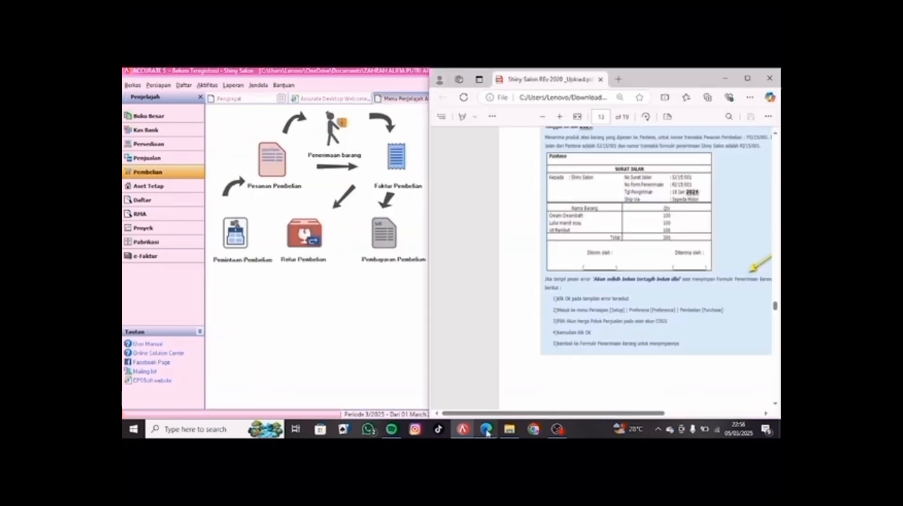
{"action": "scroll", "coordinate": [604, 287], "scroll_direction": "down", "scroll_amount": 7}
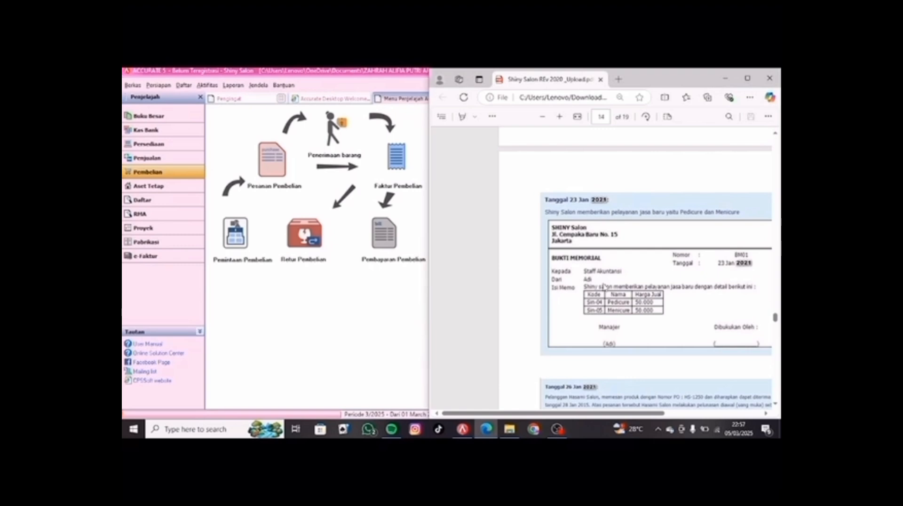
{"action": "scroll", "coordinate": [603, 285], "scroll_direction": "down", "scroll_amount": 2}
{"action": "scroll", "coordinate": [603, 286], "scroll_direction": "up", "scroll_amount": 2}
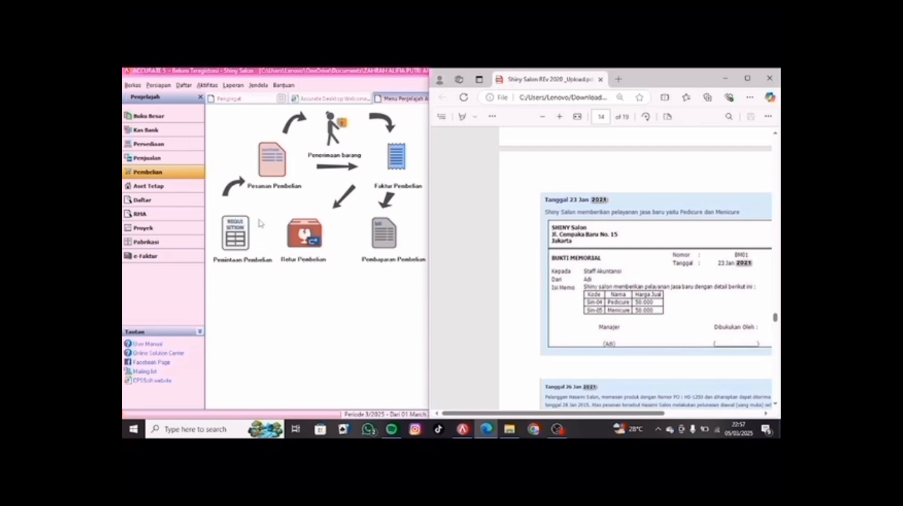
Create a new item of type Servis in the inventory item list with the description PEDICURE.
{"action": "left_click", "coordinate": [163, 148]}
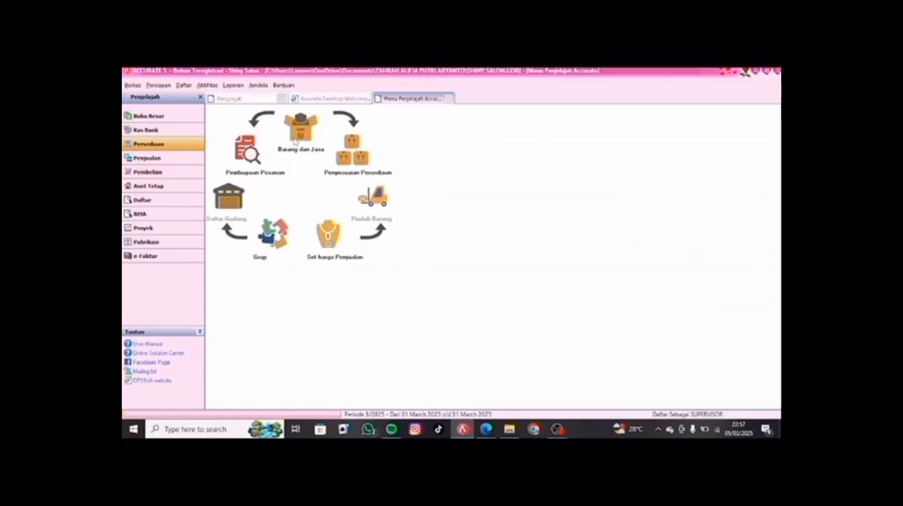
{"action": "left_click", "coordinate": [295, 140]}
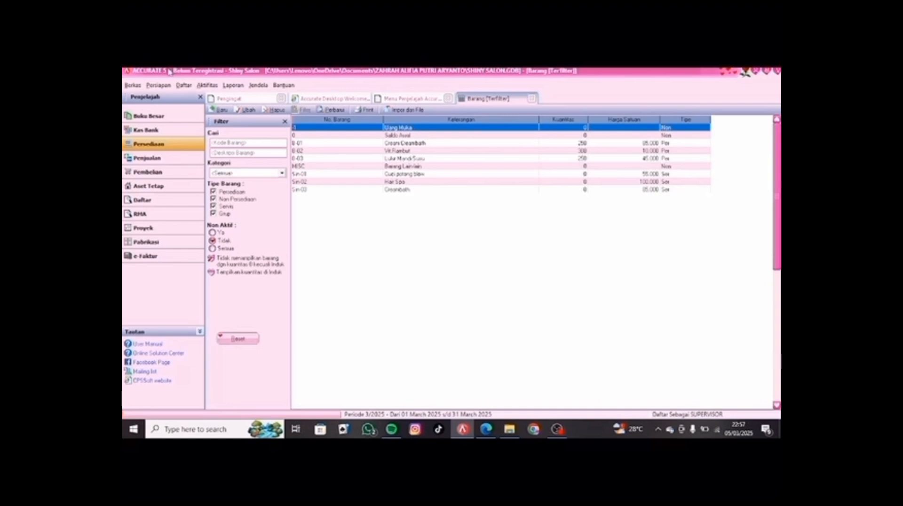
{"action": "left_click", "coordinate": [213, 111]}
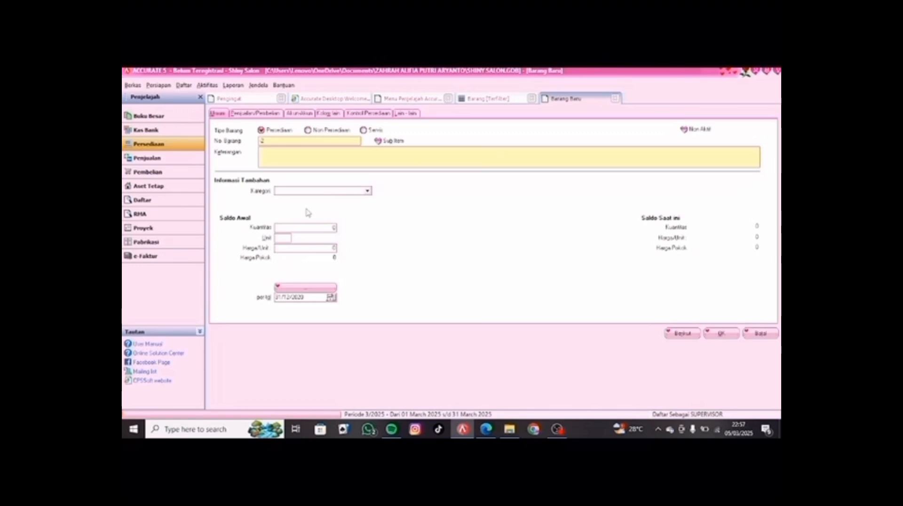
{"action": "left_click", "coordinate": [364, 131]}
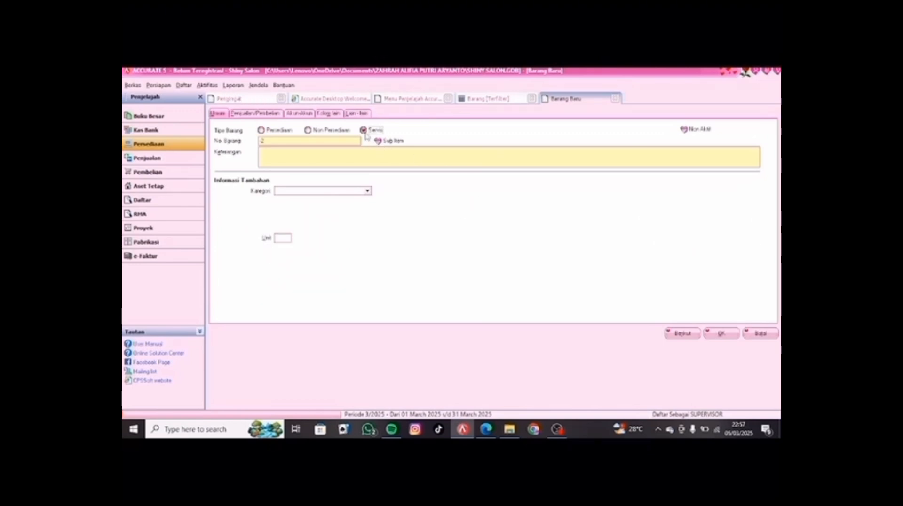
{"action": "left_click", "coordinate": [276, 152]}
{"action": "type", "text": "PEDICURE"}
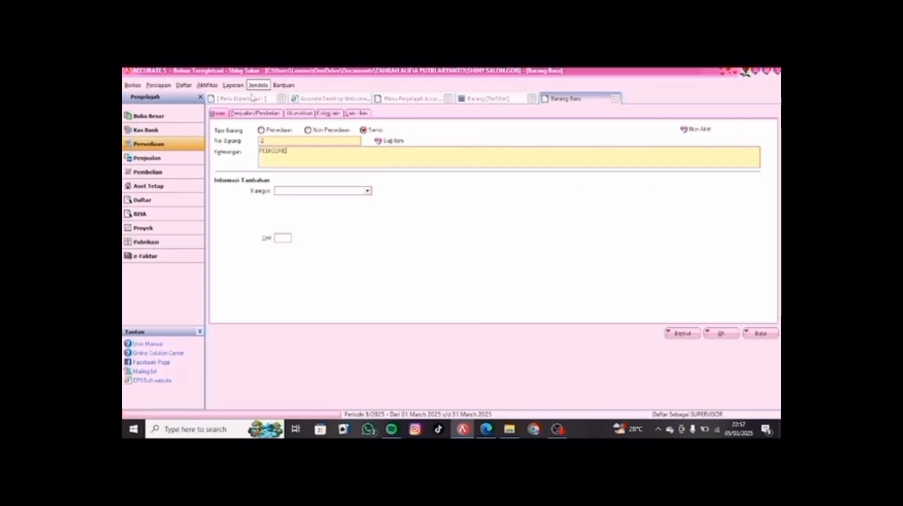
Check the PDF, set the PEDICURE selling price to 50000 with sales tax code T, and save it, continuing to a new item.
{"action": "left_click", "coordinate": [255, 113]}
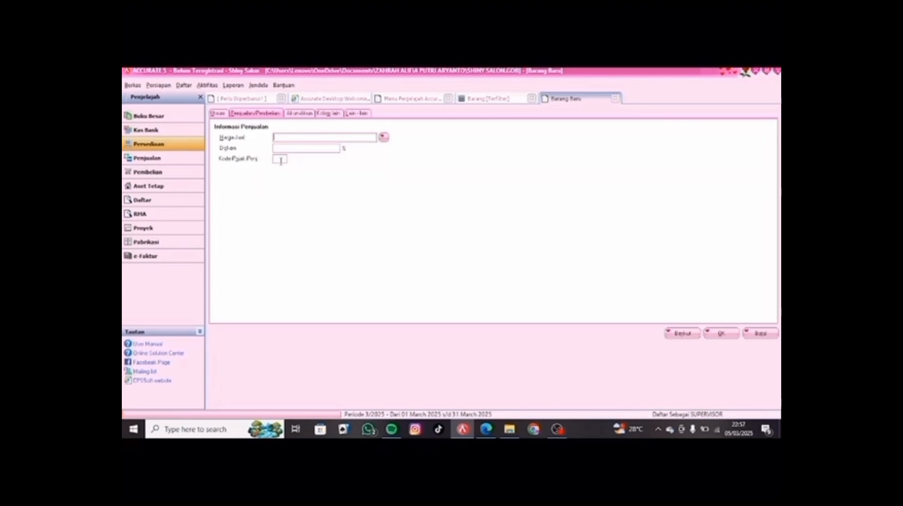
{"action": "left_click", "coordinate": [486, 429]}
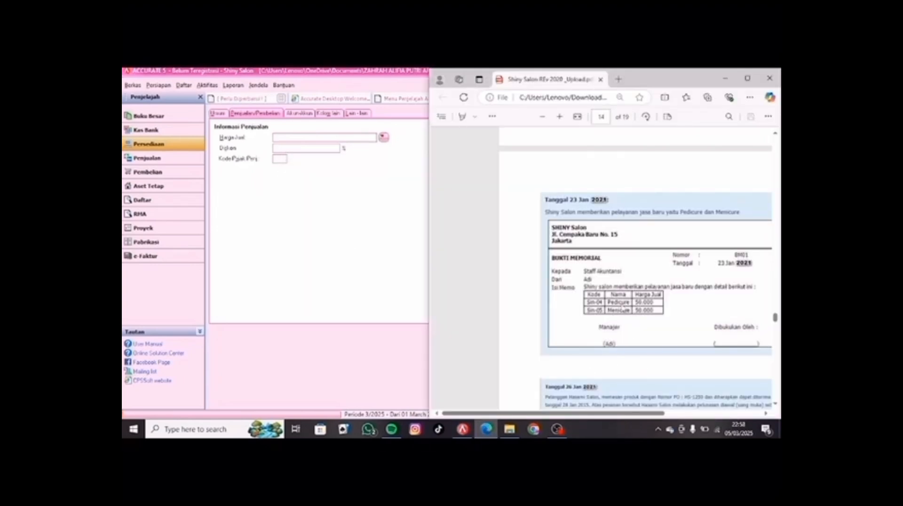
{"action": "left_click", "coordinate": [295, 140]}
{"action": "type", "text": "53"}
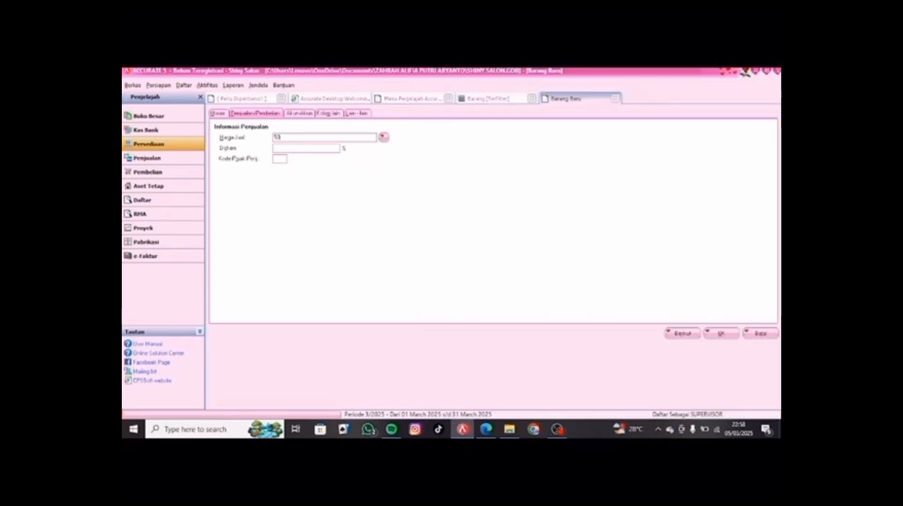
{"action": "type", "text": "000"}
{"action": "left_click", "coordinate": [285, 161]}
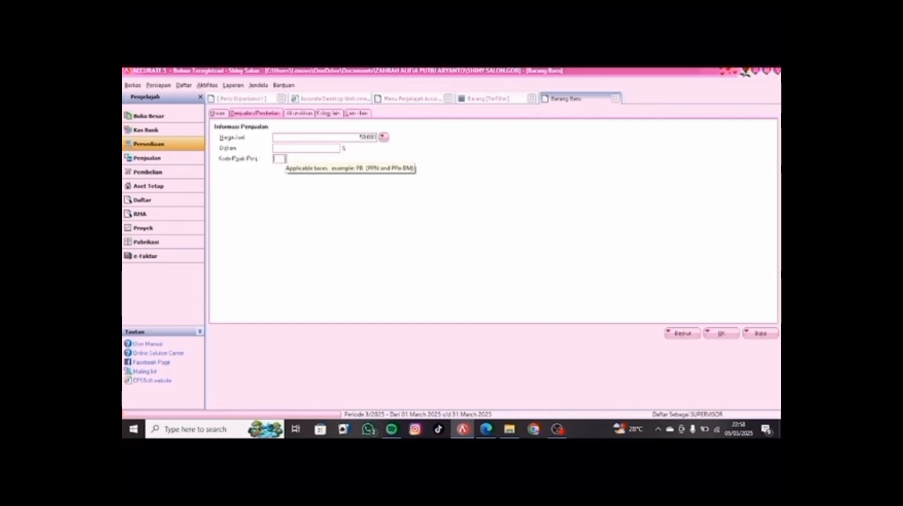
{"action": "type", "text": "T"}
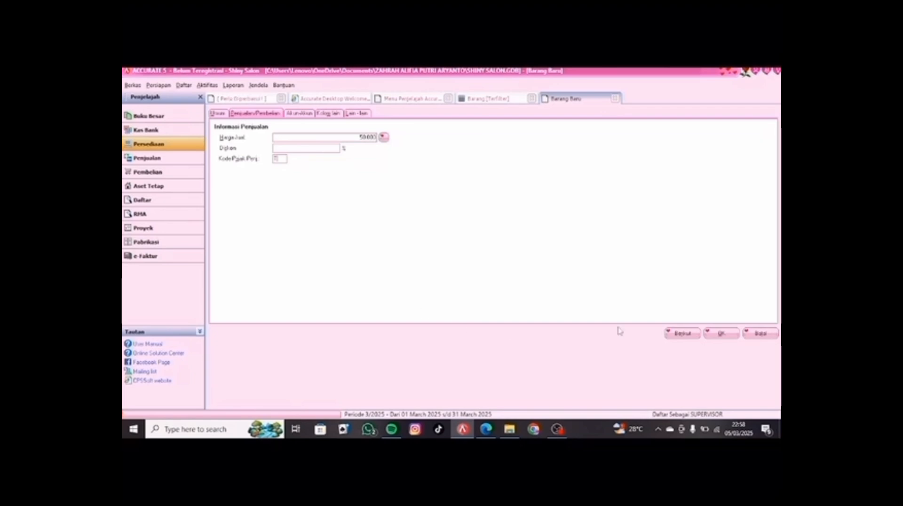
{"action": "left_click", "coordinate": [687, 334]}
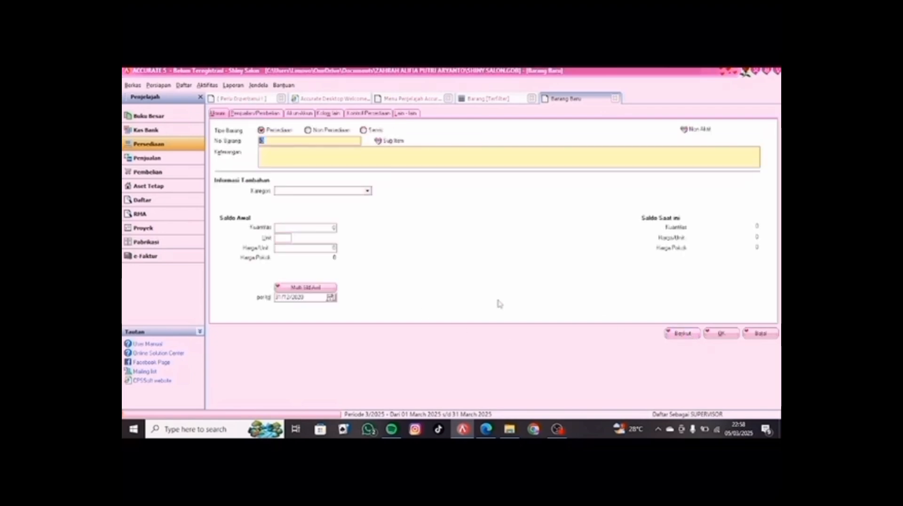
Make the new item type Servis and, after checking the PDF, enter the description MENICURE.
{"action": "left_click", "coordinate": [367, 133]}
{"action": "left_click", "coordinate": [292, 154]}
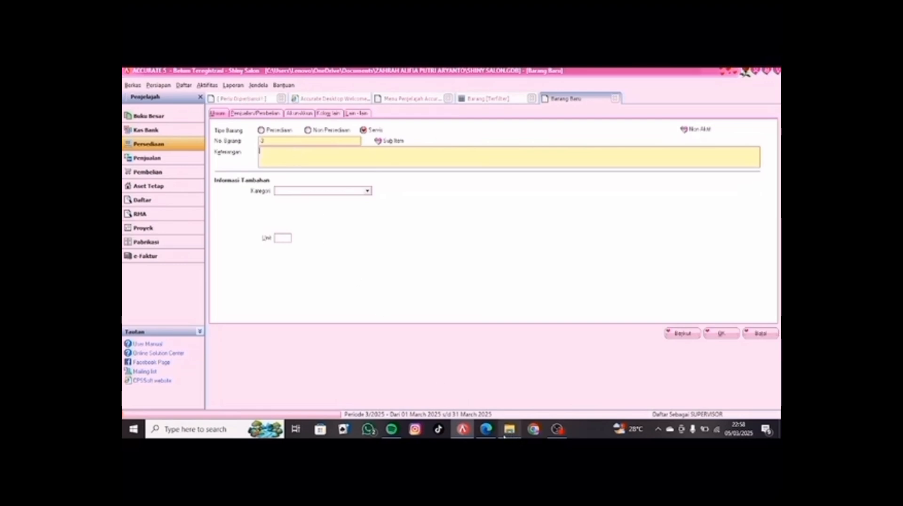
{"action": "left_click", "coordinate": [486, 430]}
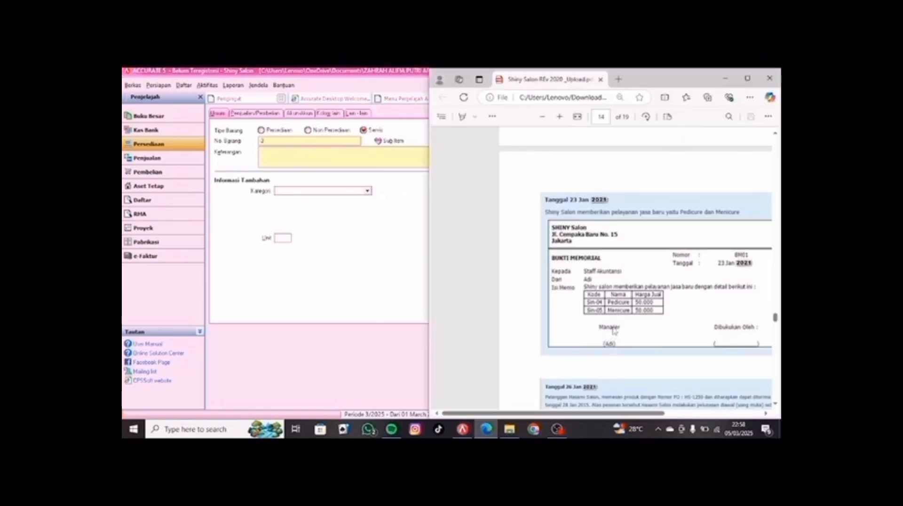
{"action": "left_click", "coordinate": [292, 157]}
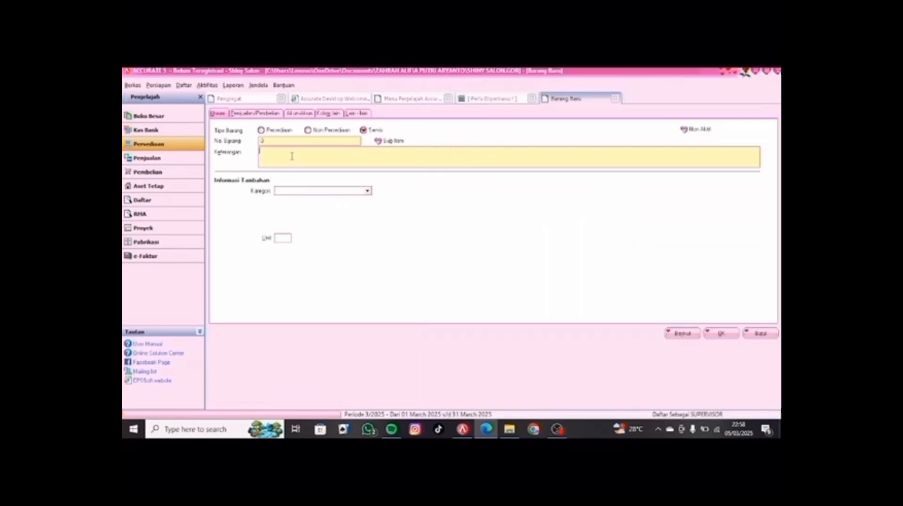
{"action": "type", "text": "M"}
{"action": "type", "text": "EL"}
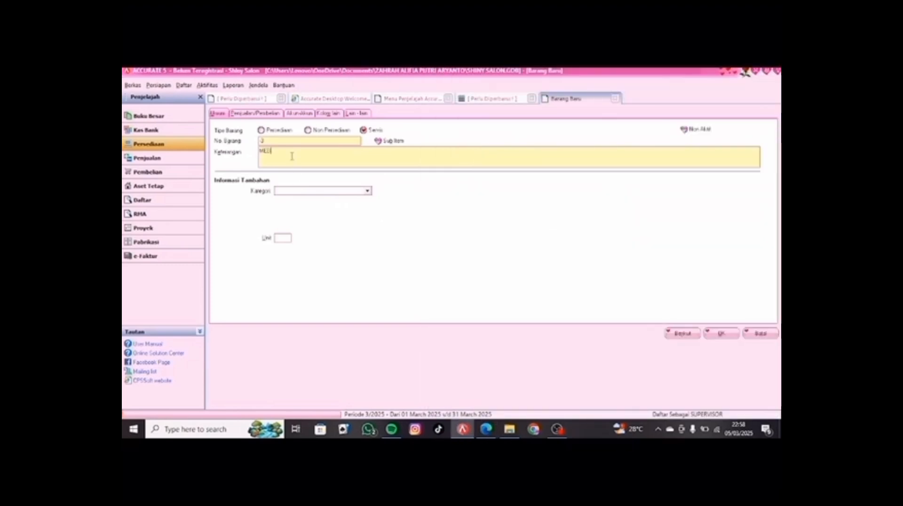
{"action": "type", "text": "ICURE"}
Set the MENICURE selling price to 50000 with sales tax code T, save the item, and refresh the item list.
{"action": "left_click", "coordinate": [255, 113]}
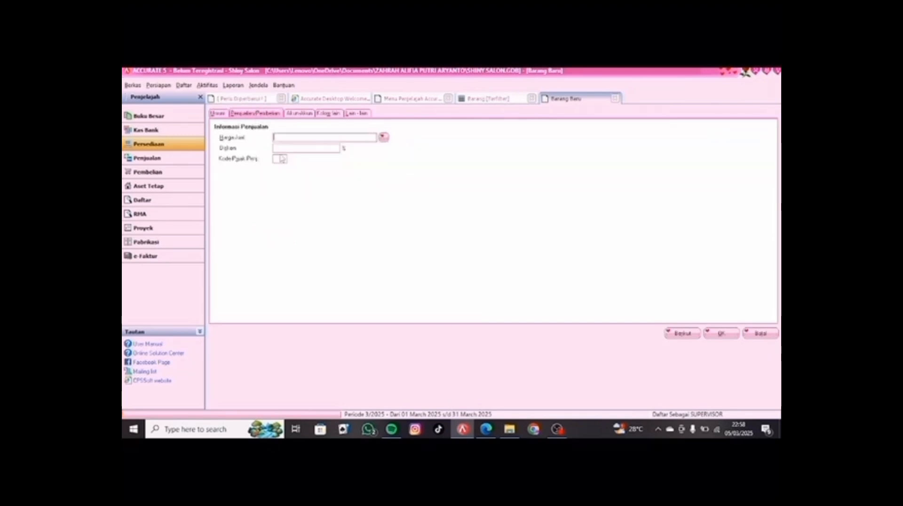
{"action": "left_click", "coordinate": [284, 139]}
{"action": "type", "text": "50000"}
{"action": "key", "text": "Return"}
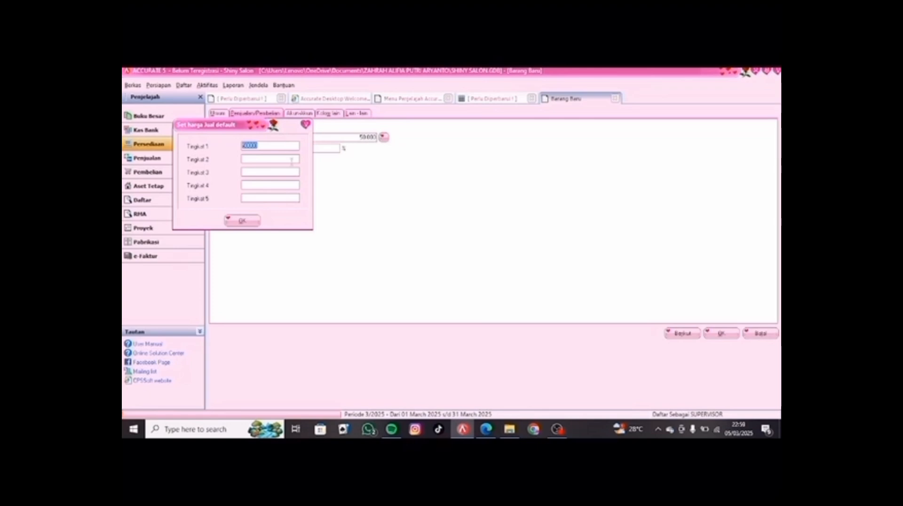
{"action": "key", "text": "Return"}
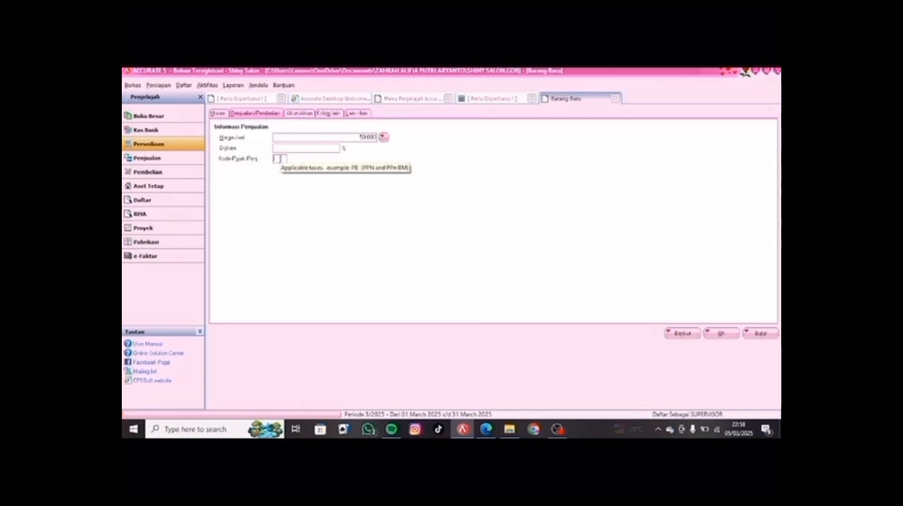
{"action": "left_click", "coordinate": [281, 159]}
{"action": "type", "text": "T"}
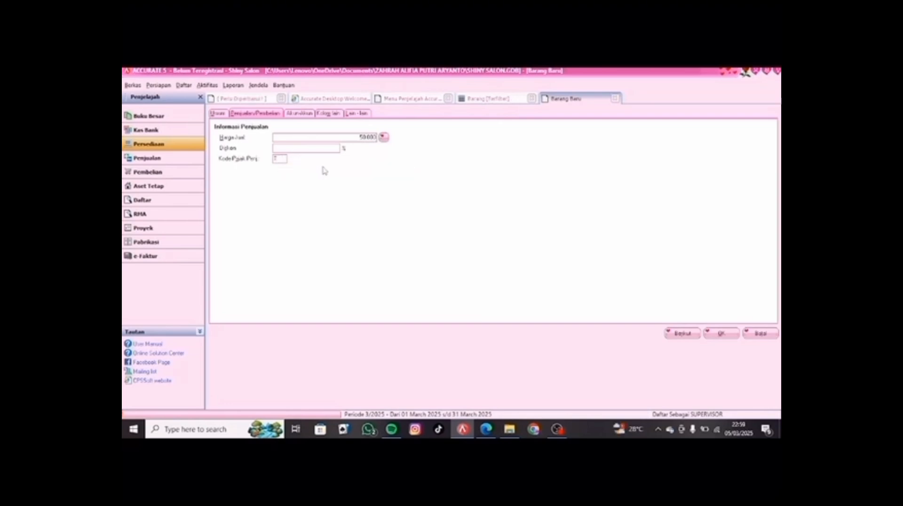
{"action": "left_click", "coordinate": [721, 333]}
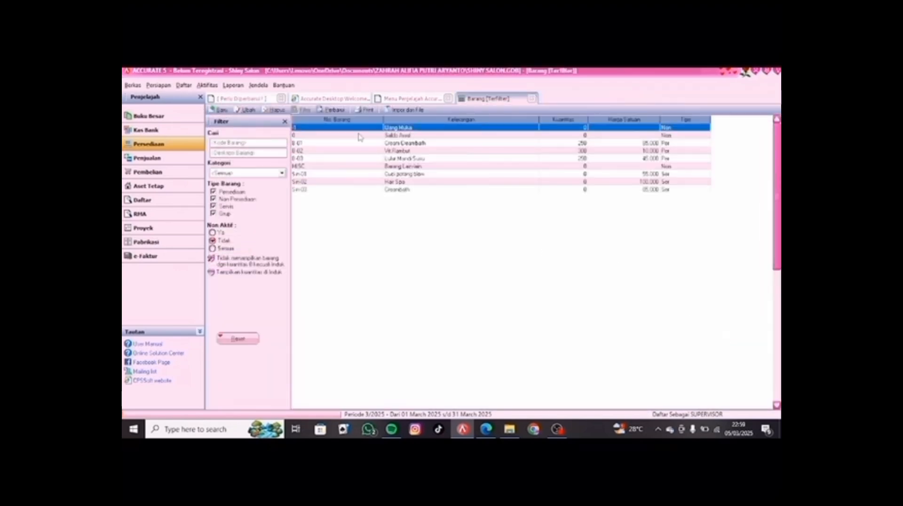
{"action": "left_click", "coordinate": [340, 111]}
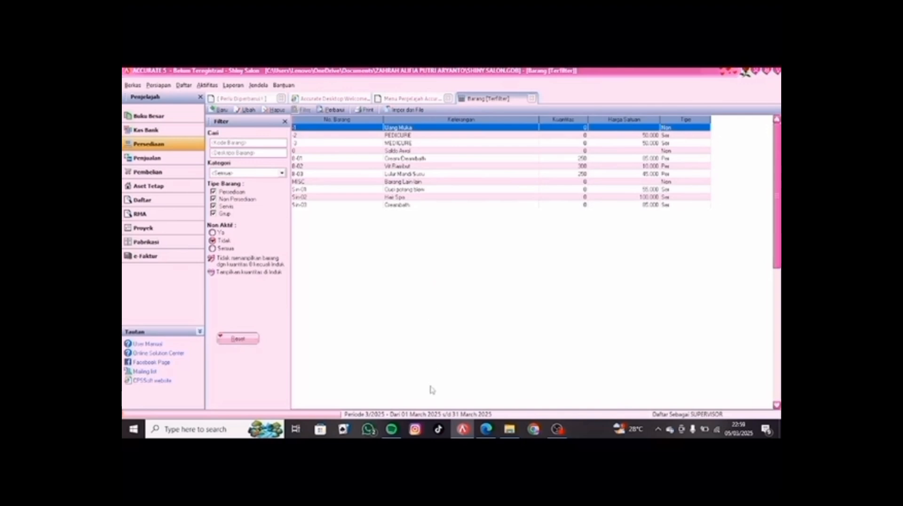
Find the 26 January transaction in the PDF, and start a new sales order in Accurate for customer Hasami Salon.
{"action": "left_click", "coordinate": [486, 431]}
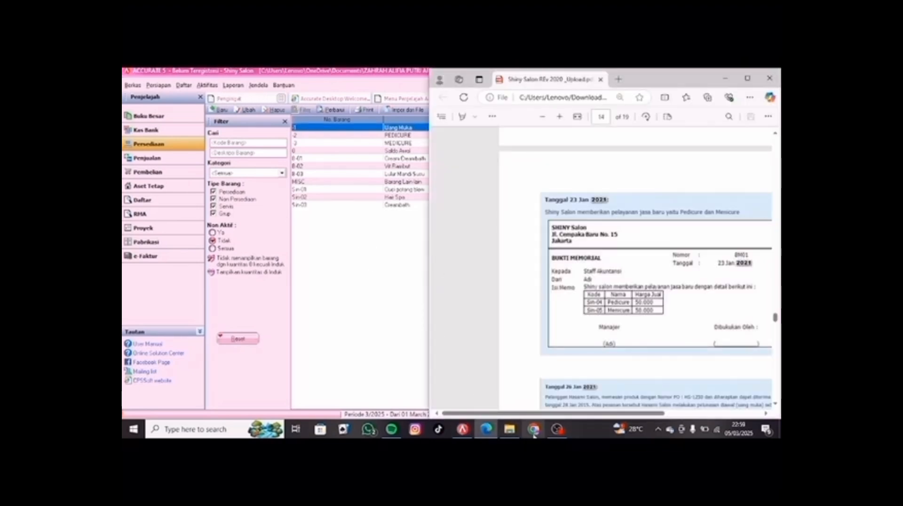
{"action": "scroll", "coordinate": [565, 319], "scroll_direction": "down", "scroll_amount": 5}
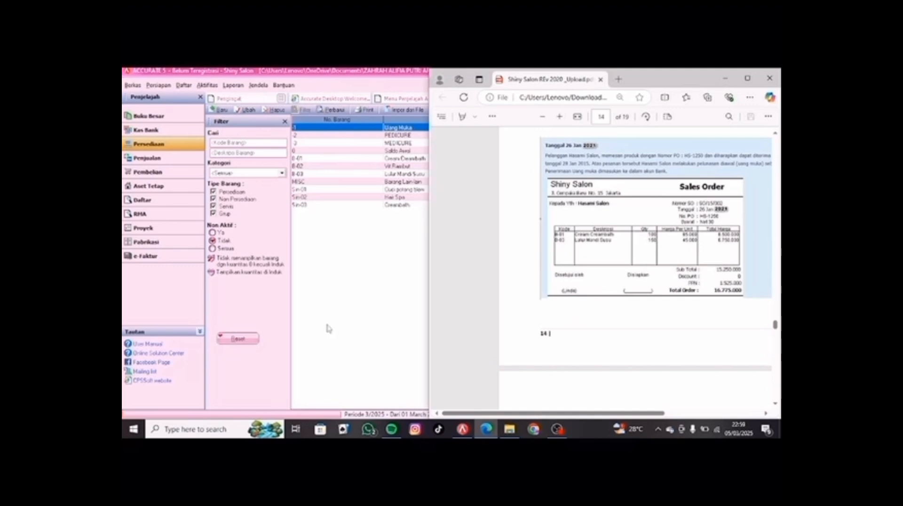
{"action": "left_click", "coordinate": [341, 315]}
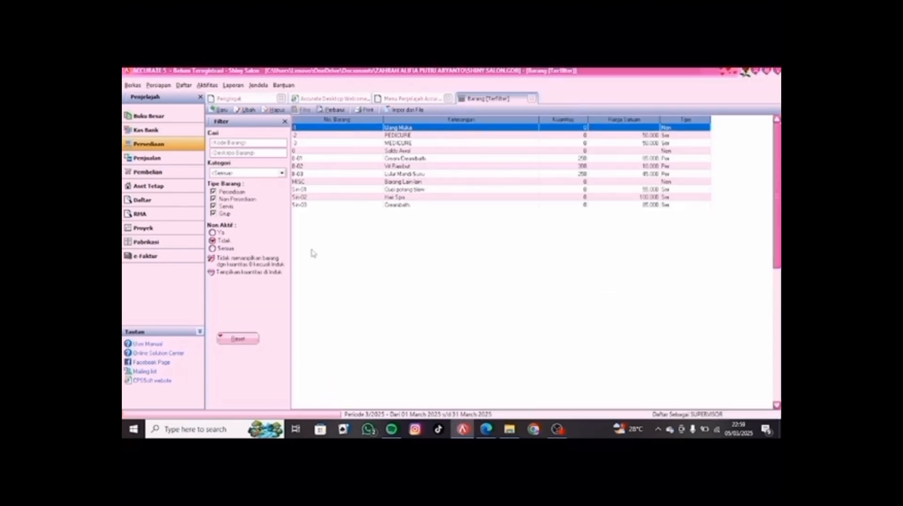
{"action": "left_click", "coordinate": [156, 160]}
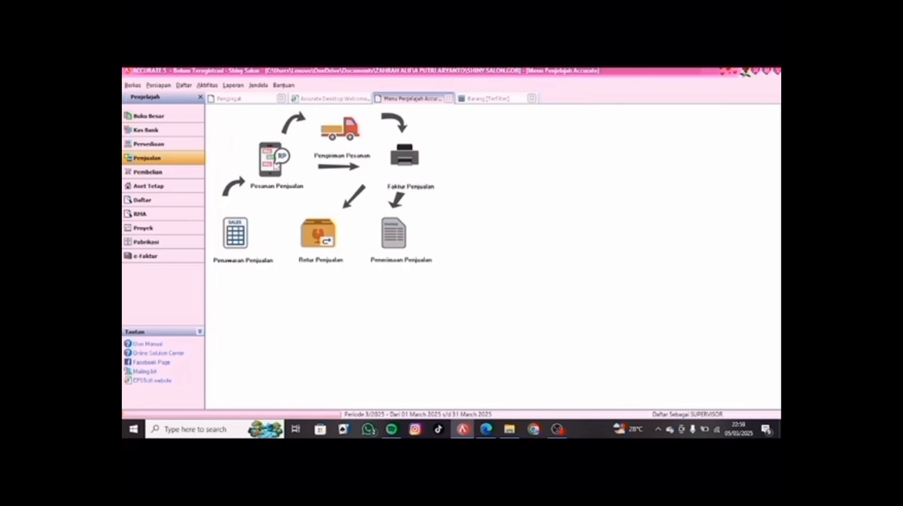
{"action": "left_click", "coordinate": [265, 162]}
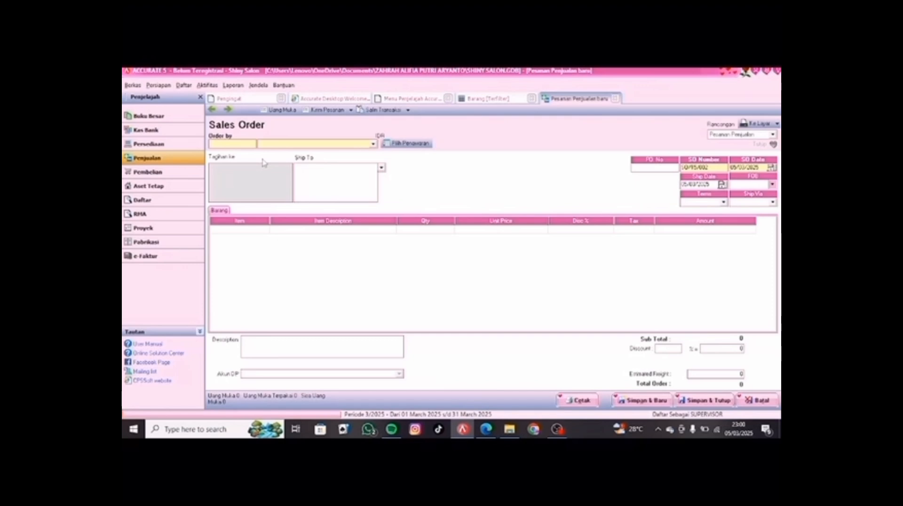
{"action": "left_click", "coordinate": [279, 144]}
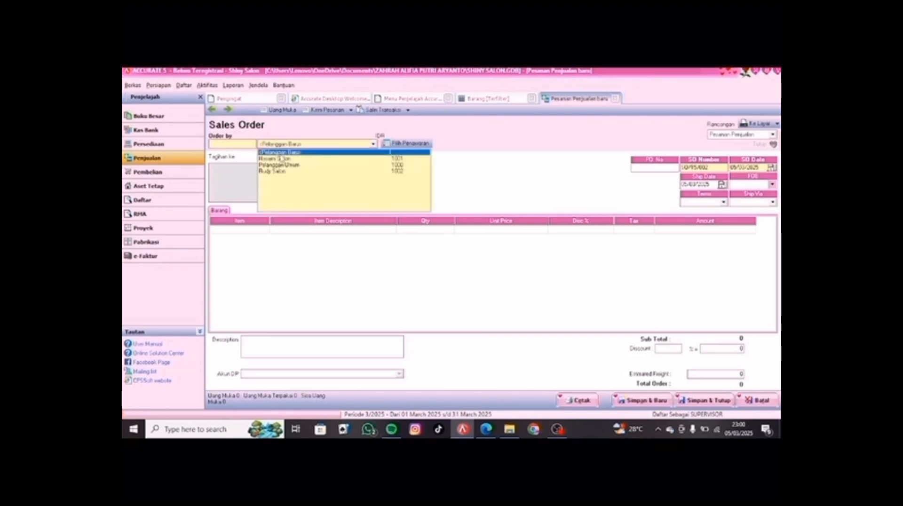
{"action": "left_click", "coordinate": [281, 161]}
Look up the purchase order number in the PDF and enter it in the sales order's PO number field.
{"action": "left_click", "coordinate": [487, 431]}
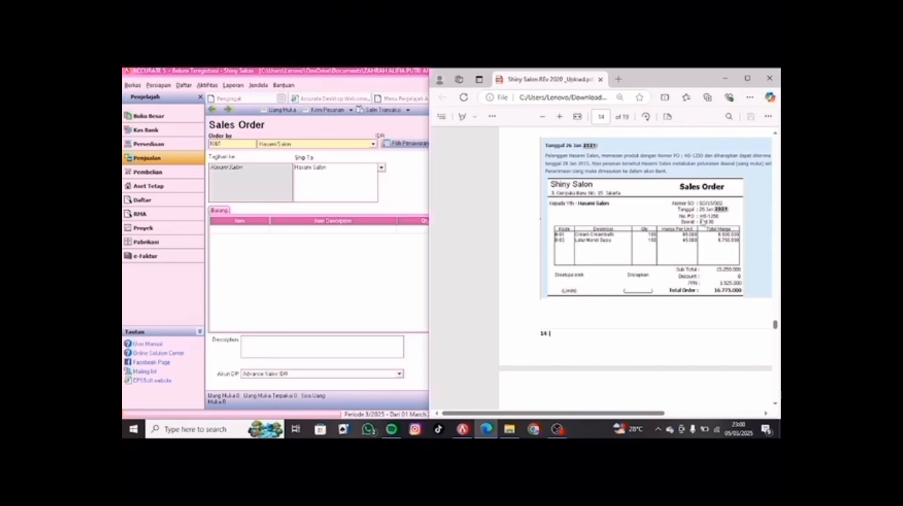
{"action": "left_click", "coordinate": [377, 276]}
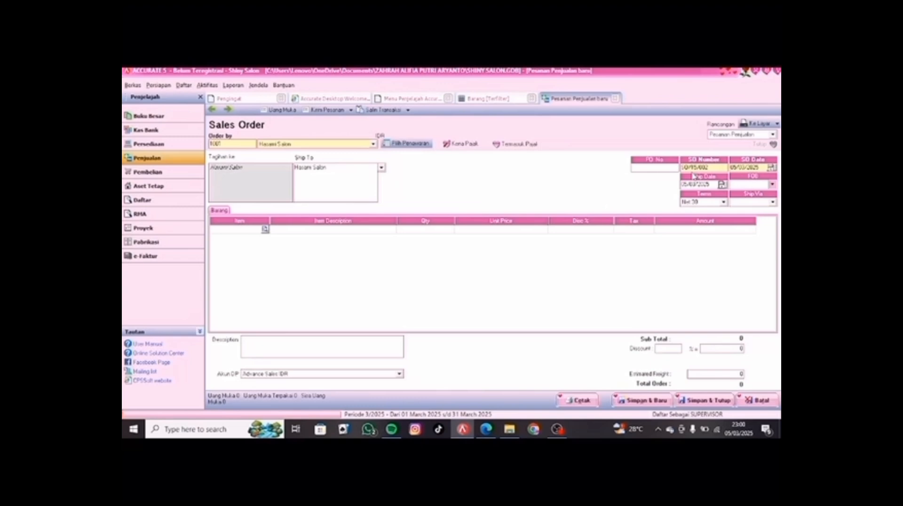
{"action": "left_click", "coordinate": [645, 169]}
{"action": "type", "text": "HS"}
{"action": "type", "text": "-12"}
{"action": "type", "text": "2"}
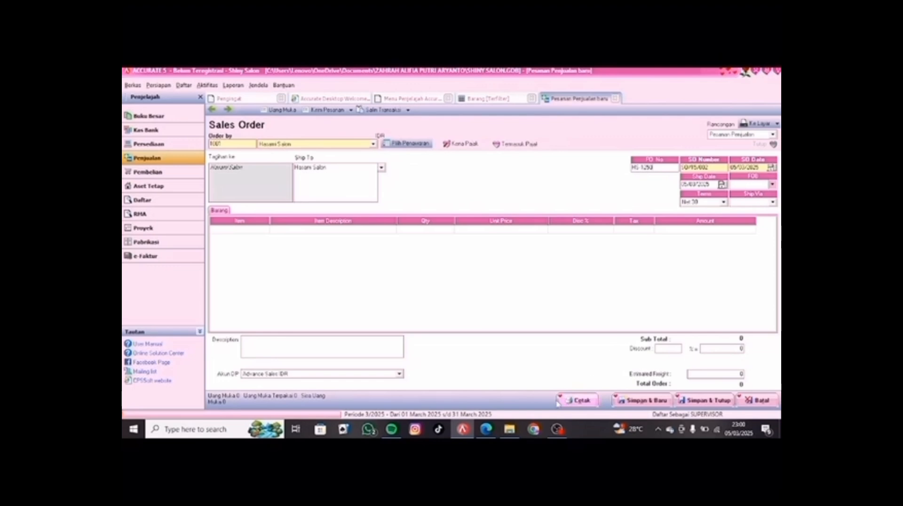
Check the PDF, and set both the sales order date and the ship date to 26/01/2021.
{"action": "left_click", "coordinate": [489, 430]}
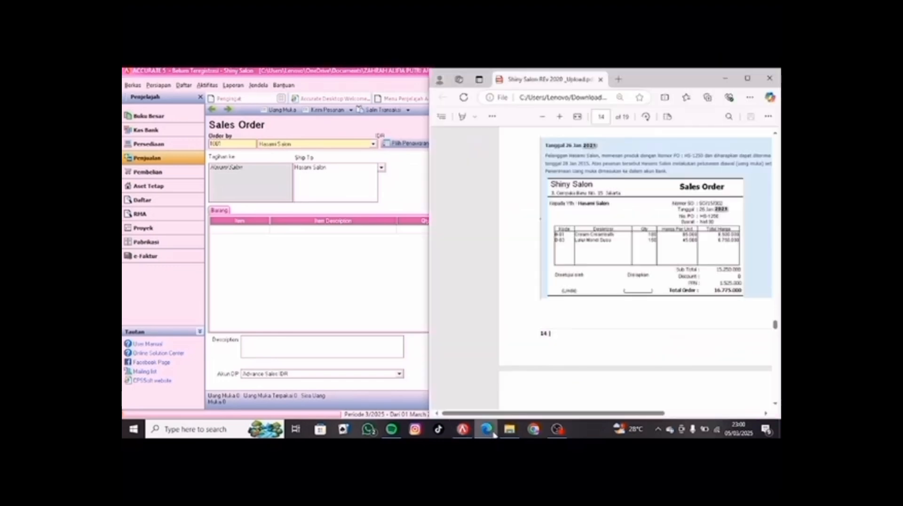
{"action": "left_click", "coordinate": [374, 308]}
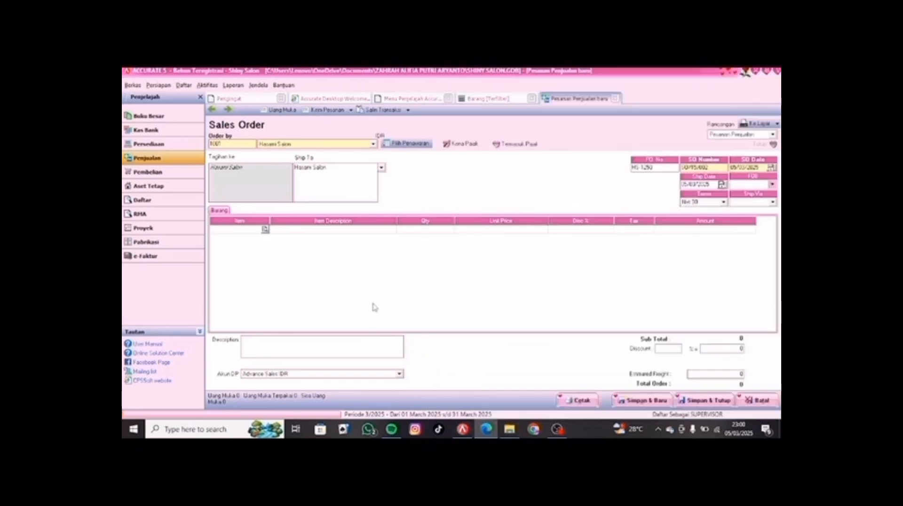
{"action": "mouse_move", "coordinate": [507, 431]}
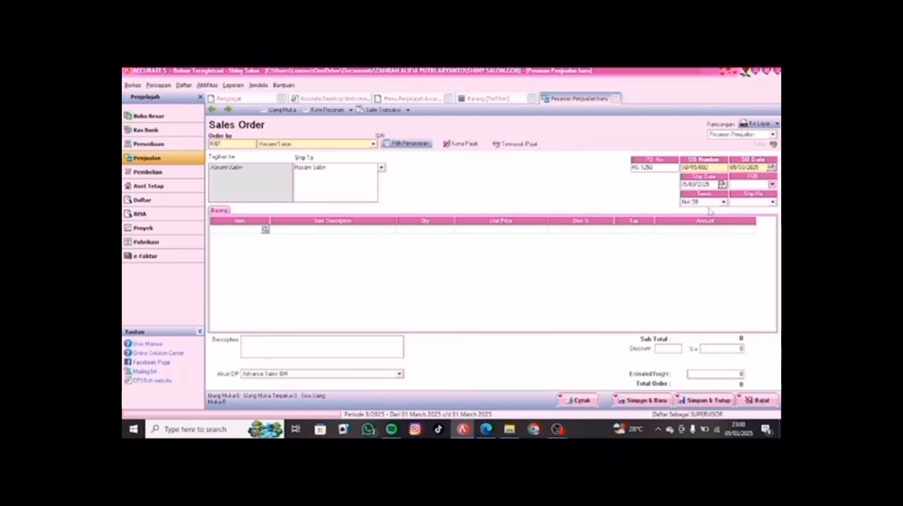
{"action": "left_click", "coordinate": [758, 166]}
{"action": "type", "text": "26/04/2025"}
{"action": "left_click", "coordinate": [706, 184]}
{"action": "type", "text": "26/0"}
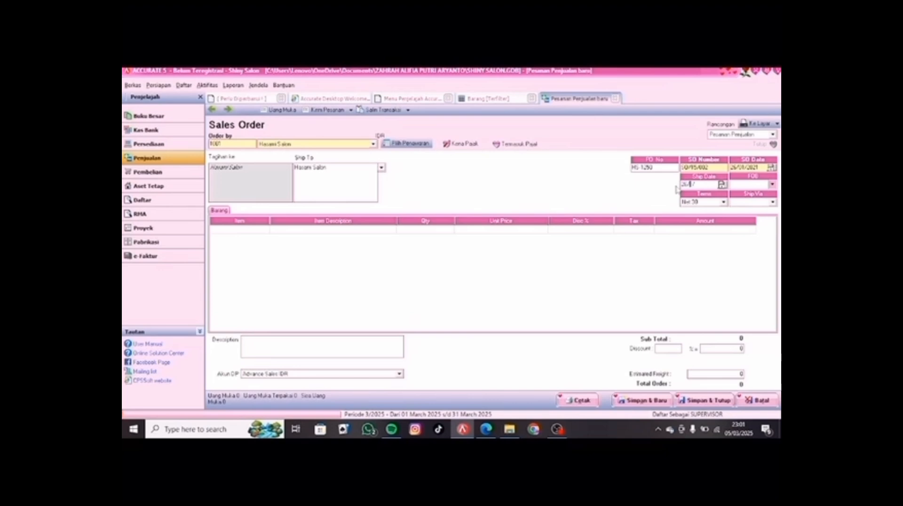
{"action": "type", "text": "4/2025"}
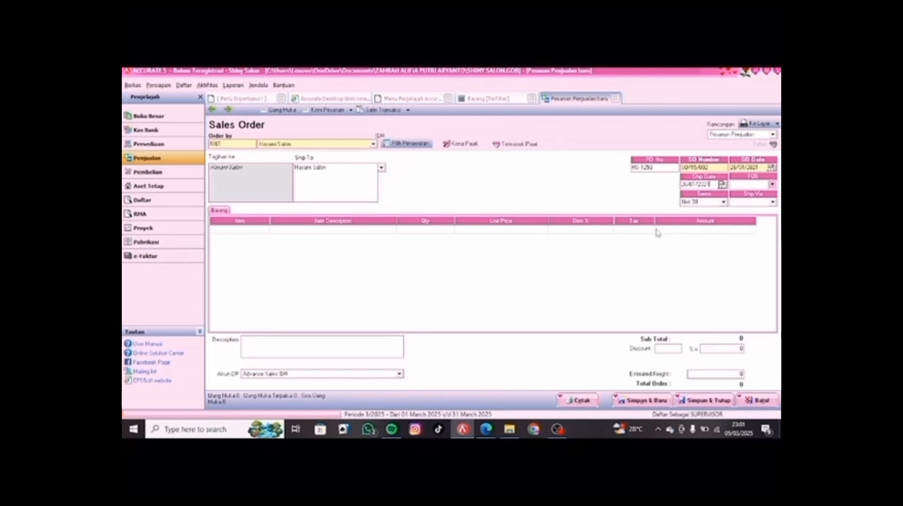
After checking the PDF, add item B-01 Cream Creambath to the sales order with a quantity of 100.
{"action": "left_click", "coordinate": [486, 429]}
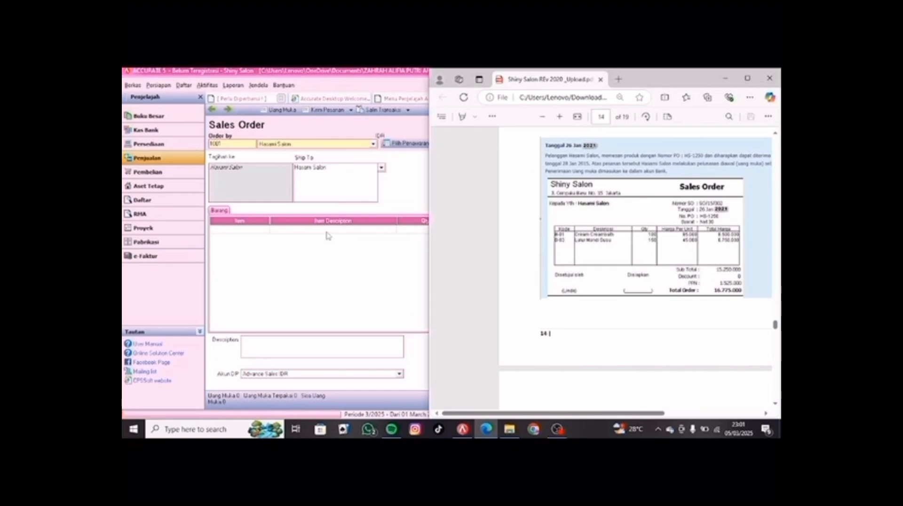
{"action": "left_click", "coordinate": [258, 229]}
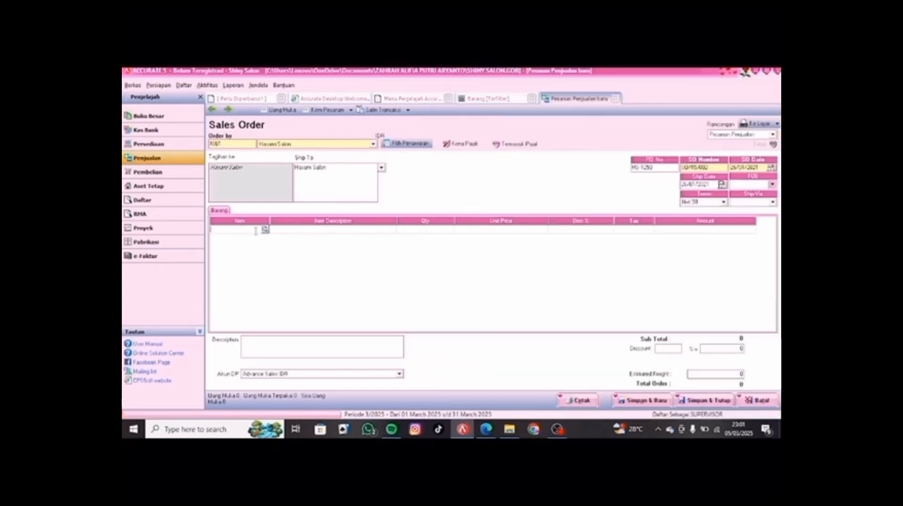
{"action": "left_click", "coordinate": [265, 230]}
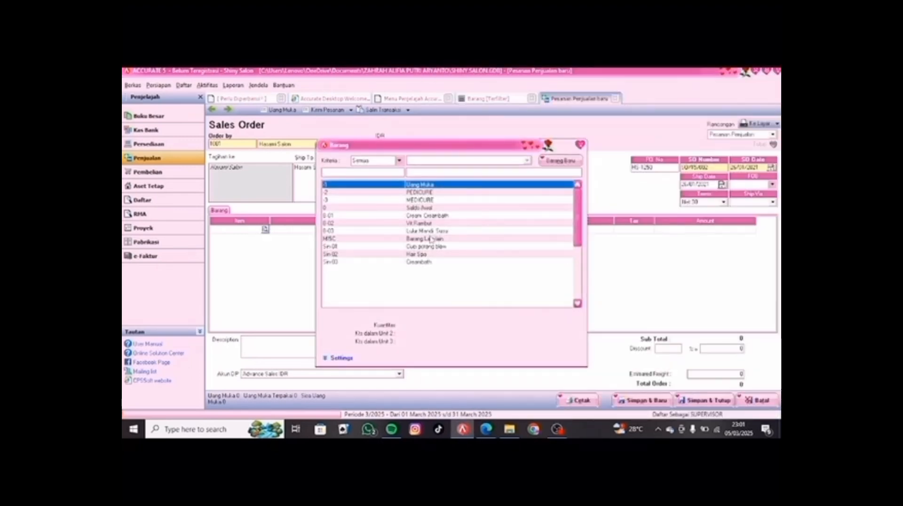
{"action": "double_click", "coordinate": [421, 216]}
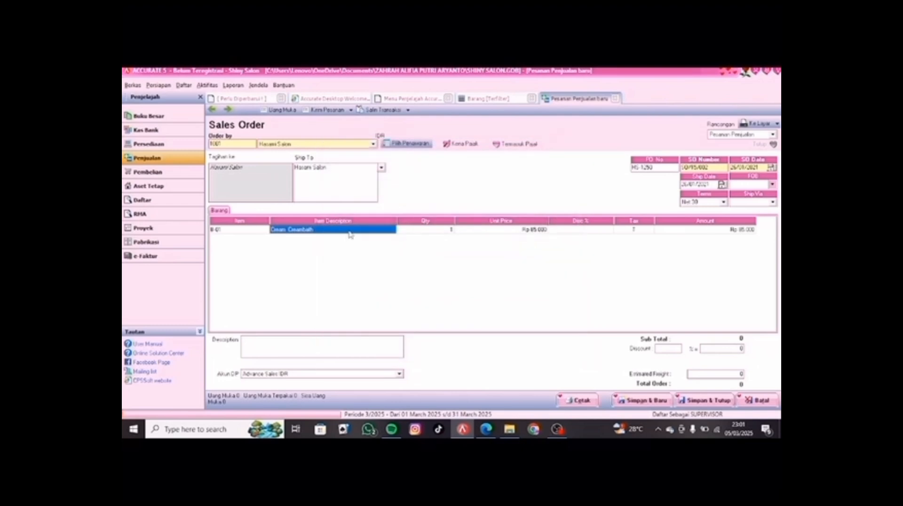
{"action": "left_click", "coordinate": [434, 230]}
{"action": "type", "text": "00"}
{"action": "key", "text": "Return"}
{"action": "key", "text": "Return"}
{"action": "key", "text": "Return"}
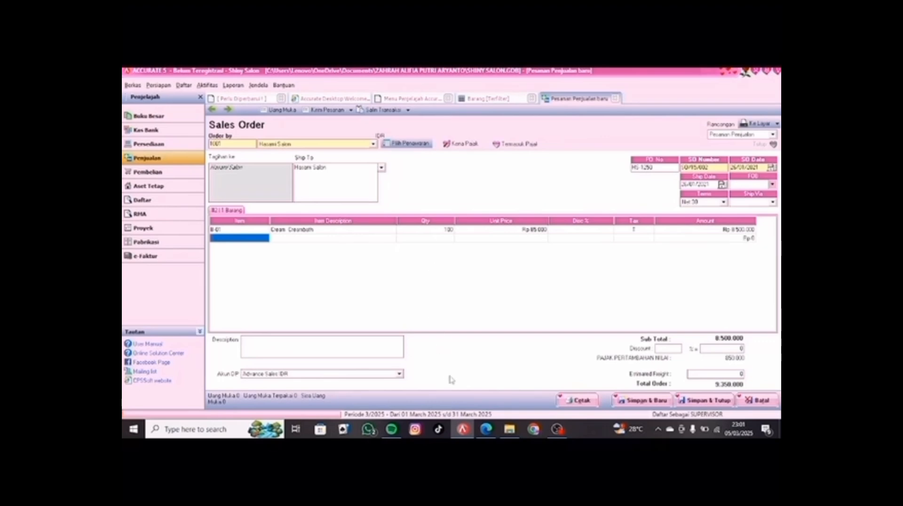
Check the PDF for the second item and add B-03 Lulur Mandi Susu with a quantity of 150.
{"action": "left_click", "coordinate": [486, 430]}
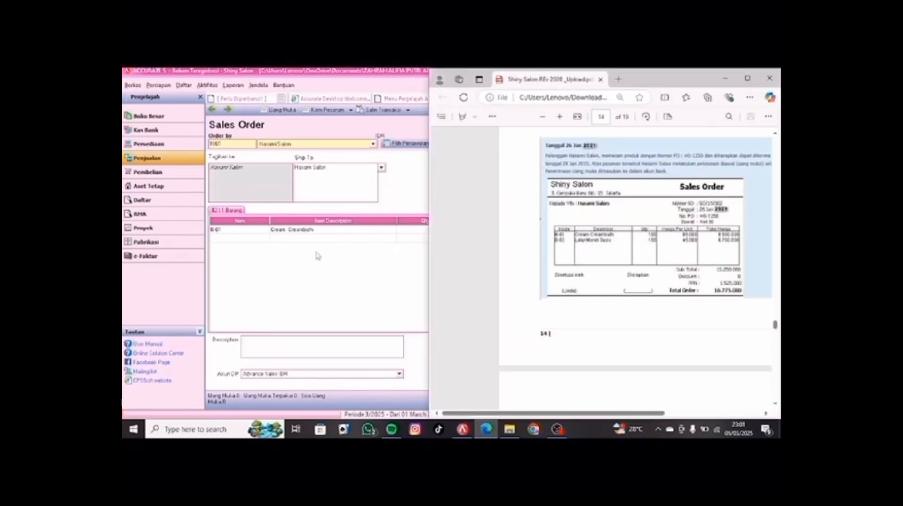
{"action": "left_click", "coordinate": [264, 239]}
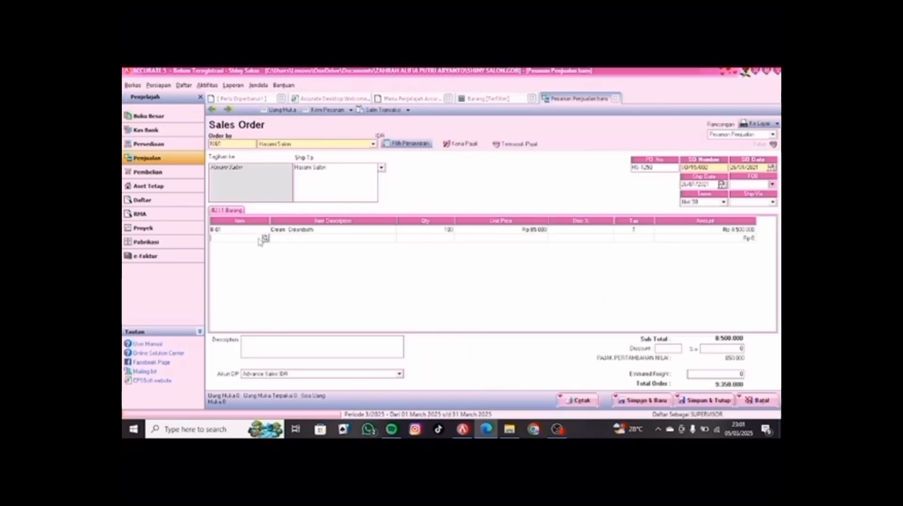
{"action": "left_click", "coordinate": [265, 237]}
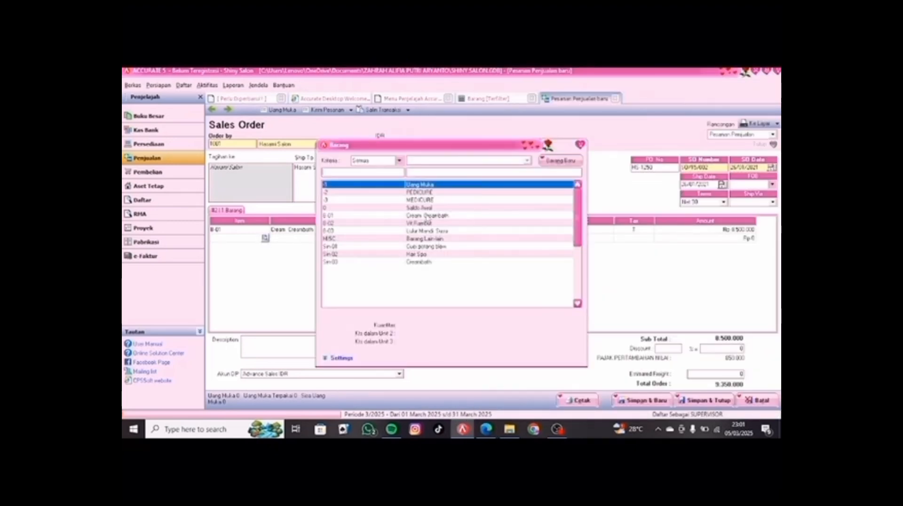
{"action": "double_click", "coordinate": [425, 231]}
{"action": "left_click", "coordinate": [424, 238]}
{"action": "left_click", "coordinate": [423, 239]}
{"action": "type", "text": "50"}
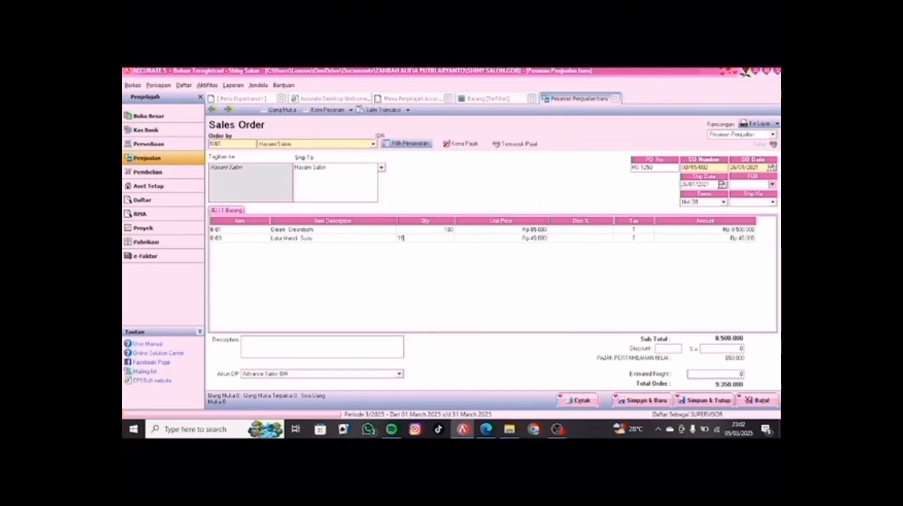
{"action": "key", "text": "Tab"}
{"action": "key", "text": "Tab"}
{"action": "key", "text": "Tab"}
{"action": "key", "text": "Tab"}
{"action": "key", "text": "Tab"}
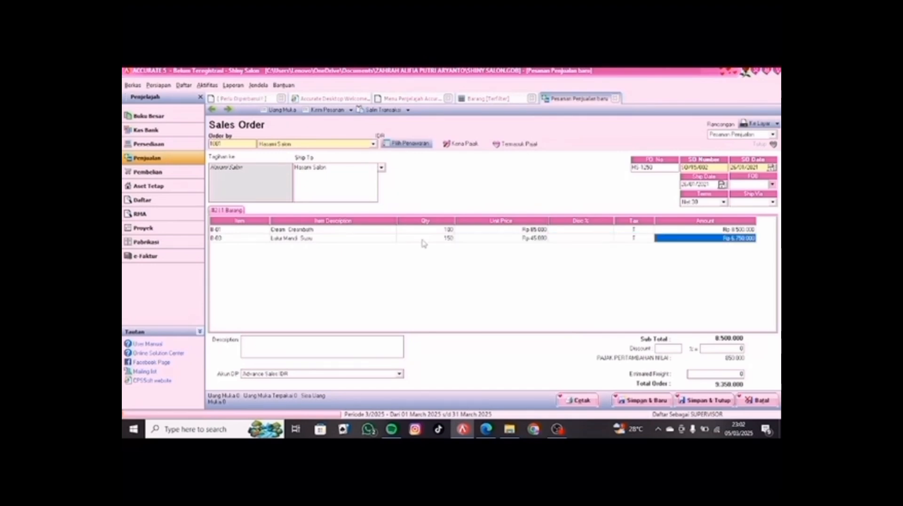
Compare the sales order's items and totals with the 26 January sales order in the PDF.
{"action": "left_click", "coordinate": [484, 432]}
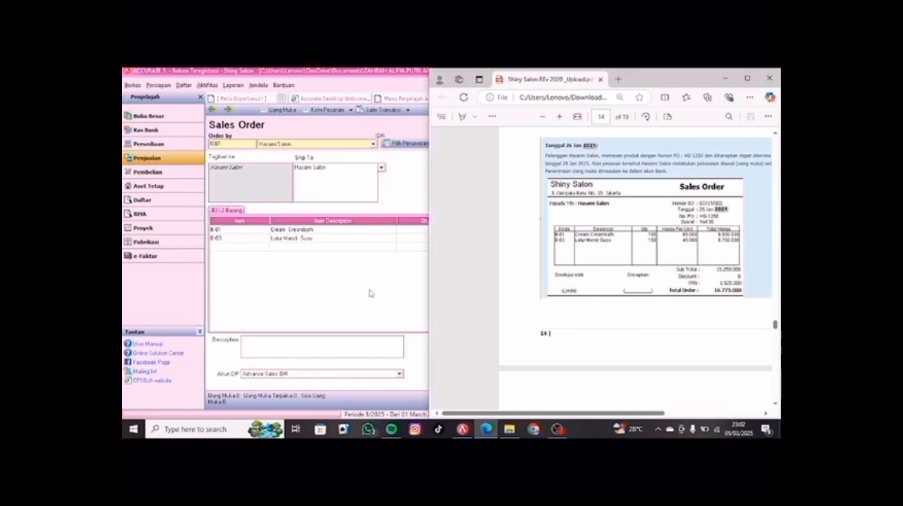
{"action": "left_click", "coordinate": [371, 291]}
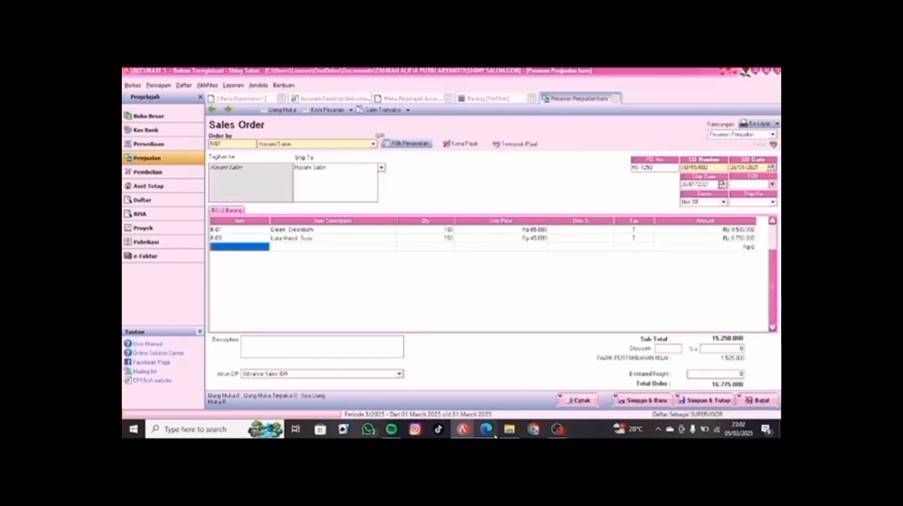
{"action": "left_click", "coordinate": [489, 434]}
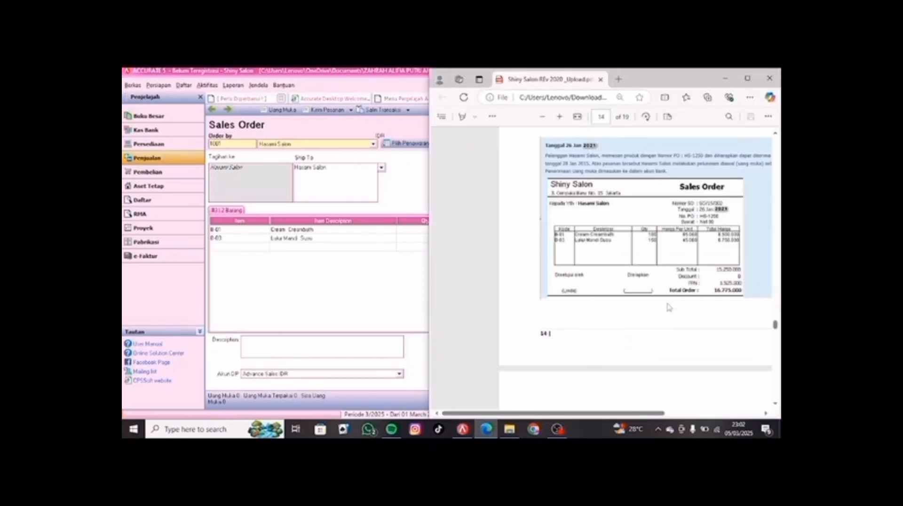
{"action": "left_click", "coordinate": [363, 284]}
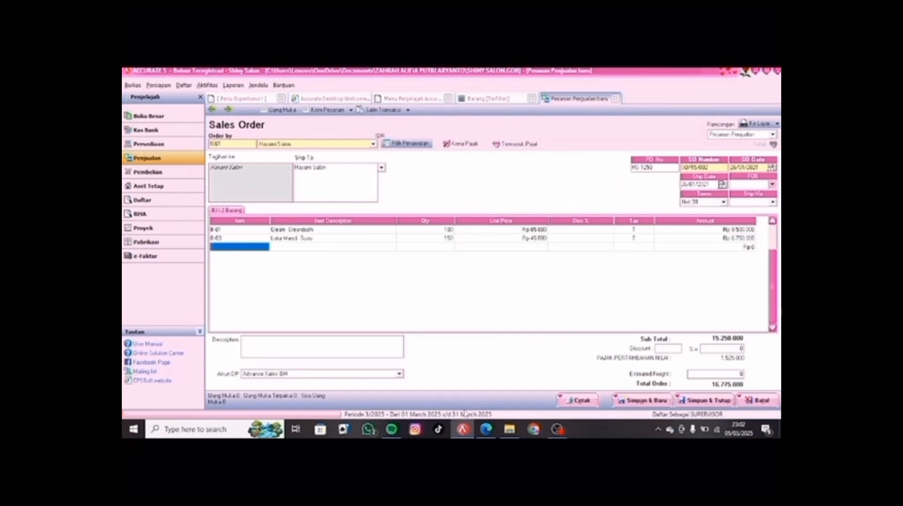
{"action": "left_click", "coordinate": [483, 432]}
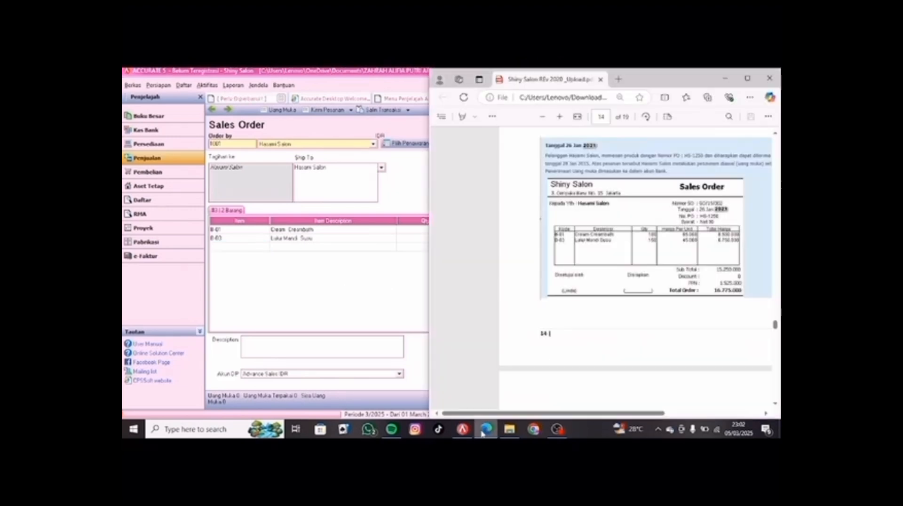
Review the down payment invoice in the PDF and create a down payment sales invoice from Hasami Salon's sales order.
{"action": "left_click", "coordinate": [367, 305]}
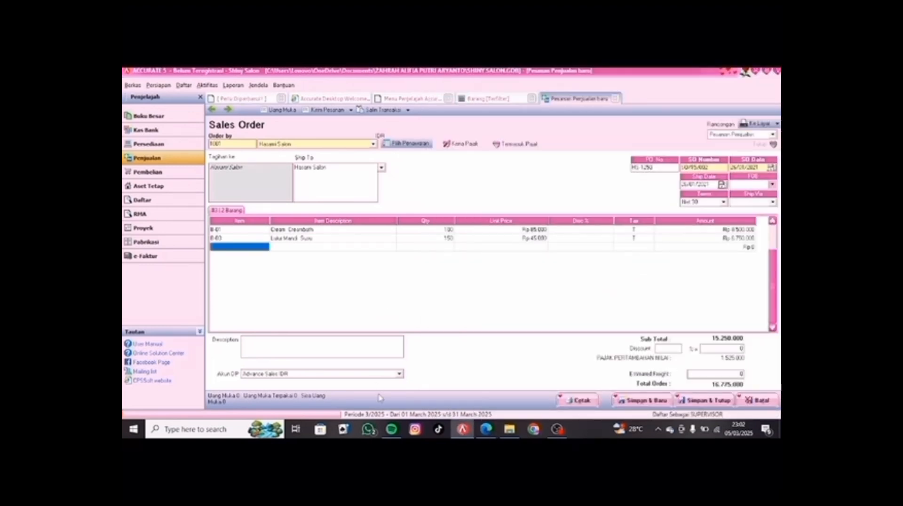
{"action": "left_click", "coordinate": [485, 434]}
{"action": "scroll", "coordinate": [599, 277], "scroll_direction": "down", "scroll_amount": 4}
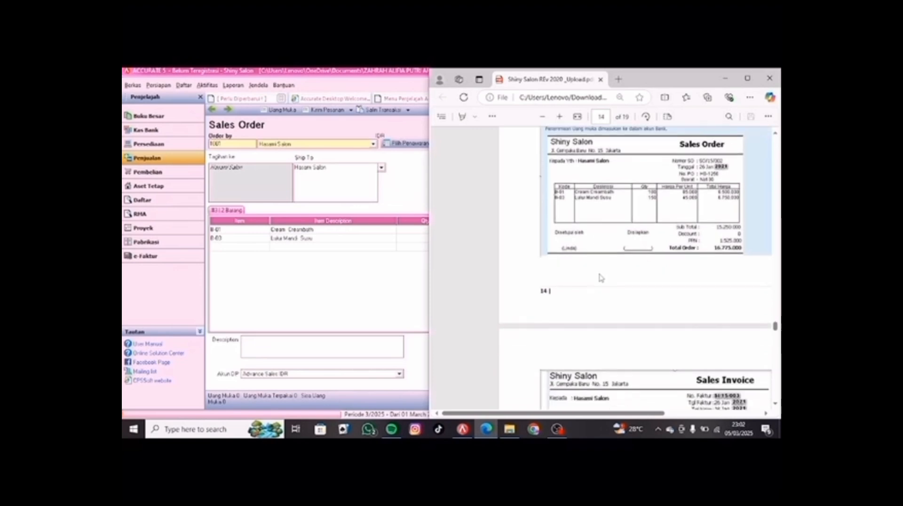
{"action": "scroll", "coordinate": [600, 278], "scroll_direction": "down", "scroll_amount": 1}
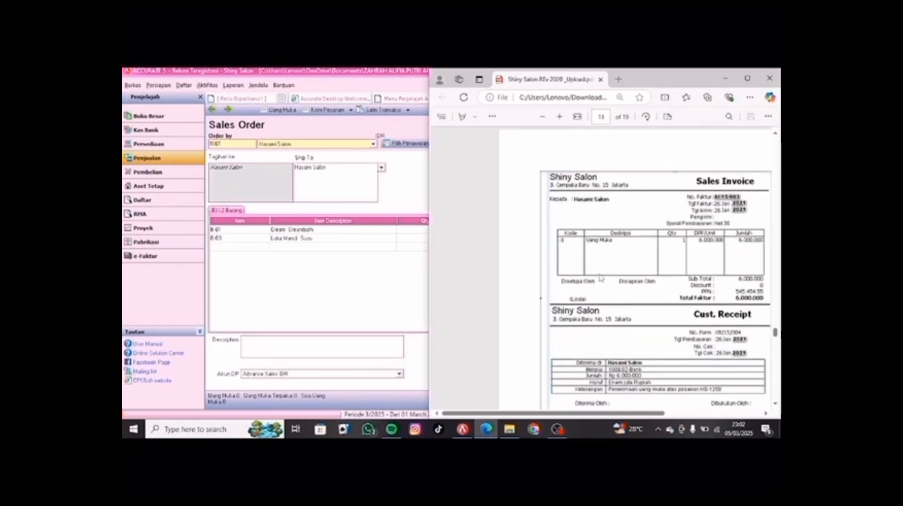
{"action": "left_click", "coordinate": [256, 266]}
{"action": "left_click", "coordinate": [281, 110]}
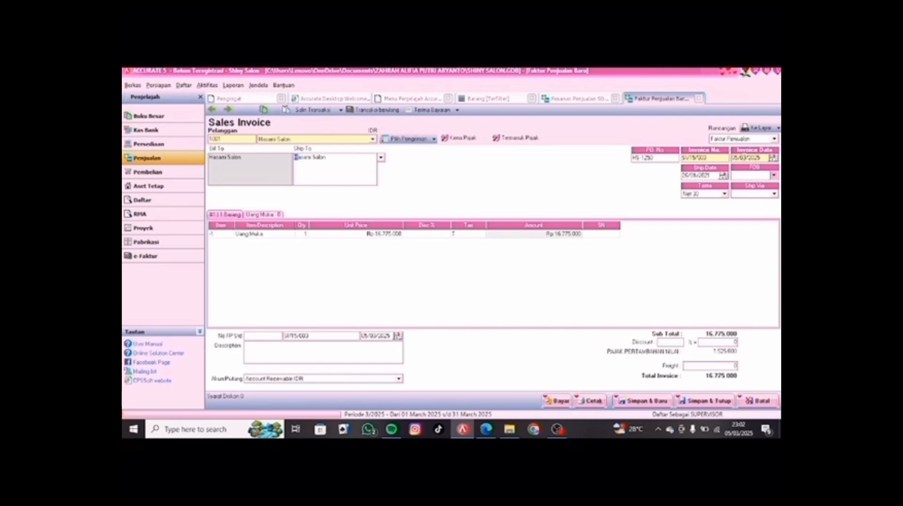
Set the down payment sales invoice's date to 26/01/2021.
{"action": "left_click", "coordinate": [732, 158]}
{"action": "type", "text": "26/01/2021"}
{"action": "key", "text": "Tab"}
{"action": "left_click", "coordinate": [710, 177]}
{"action": "left_click", "coordinate": [691, 175]}
Set the Uang Muka line's unit price to Rp 6.000.000 and compare the invoice with the PDF.
{"action": "left_click", "coordinate": [390, 235]}
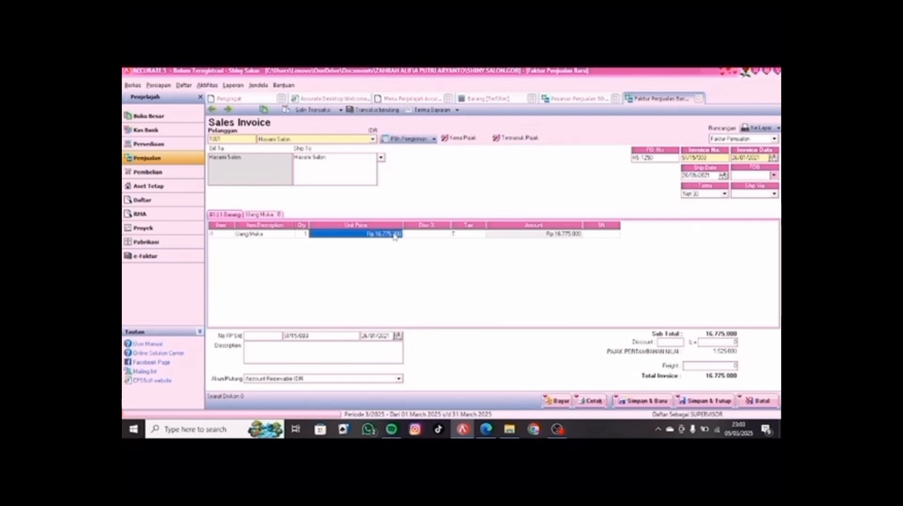
{"action": "left_click", "coordinate": [395, 235]}
{"action": "key", "text": "BackSpace"}
{"action": "key", "text": "BackSpace"}
{"action": "key", "text": "BackSpace"}
{"action": "key", "text": "BackSpace"}
{"action": "key", "text": "BackSpace"}
{"action": "type", "text": "6"}
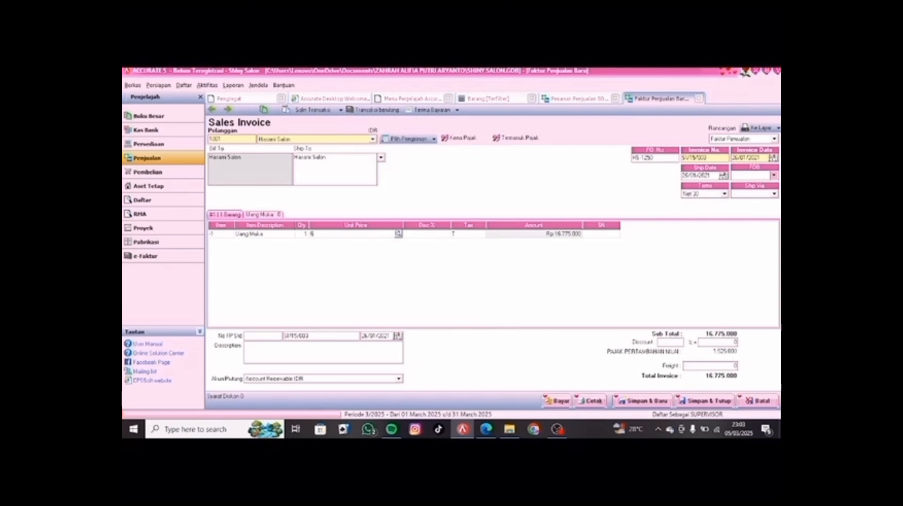
{"action": "type", "text": ".000.000"}
{"action": "key", "text": "Tab"}
{"action": "key", "text": "Tab"}
{"action": "key", "text": "Tab"}
{"action": "key", "text": "Tab"}
{"action": "key", "text": "Tab"}
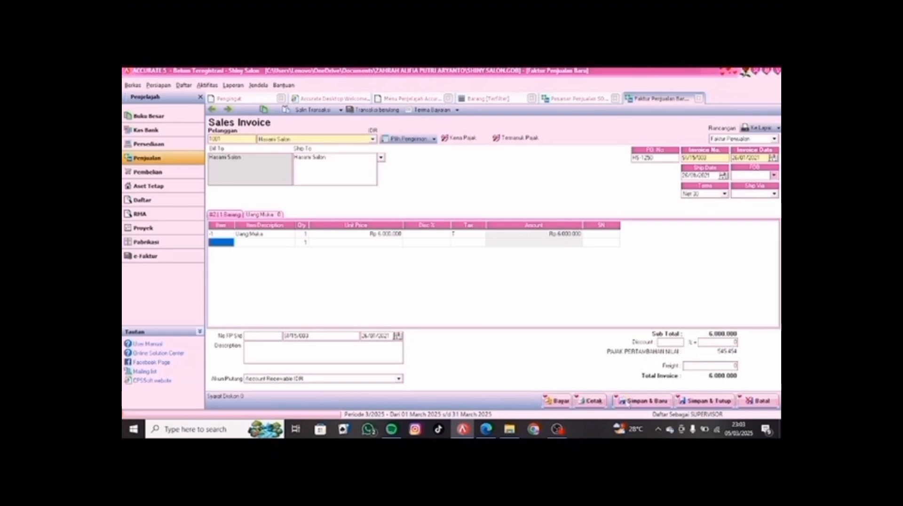
{"action": "left_click", "coordinate": [486, 429]}
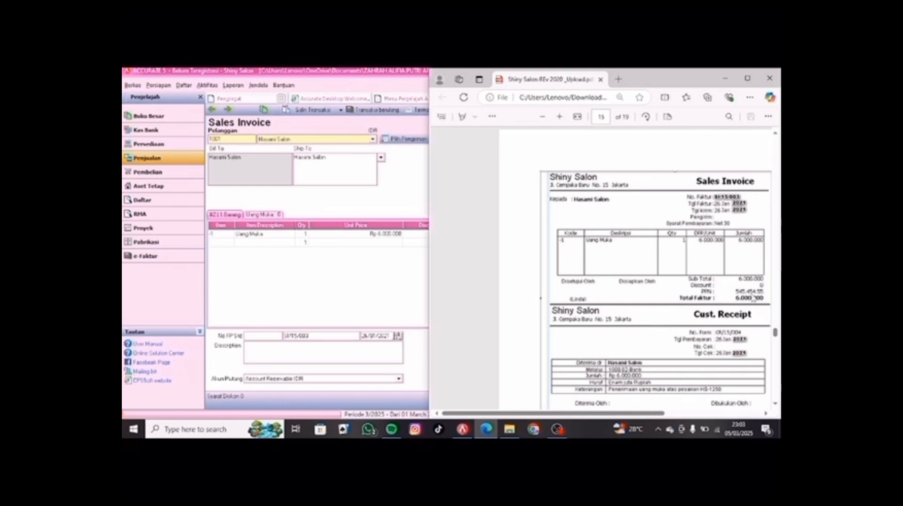
{"action": "left_click", "coordinate": [407, 297]}
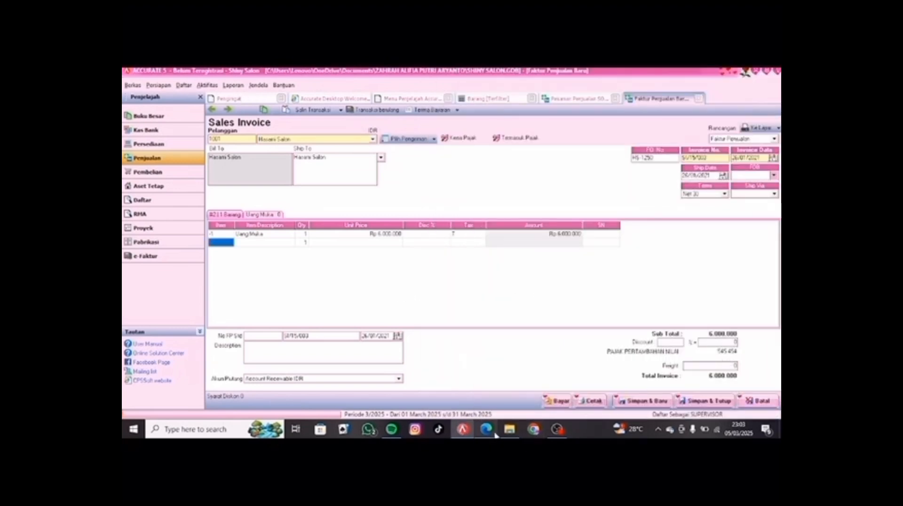
Create a customer receipt for the down payment invoice with form number CR/15/04 and cheque and payment dates of 26/01/2021.
{"action": "left_click", "coordinate": [442, 113]}
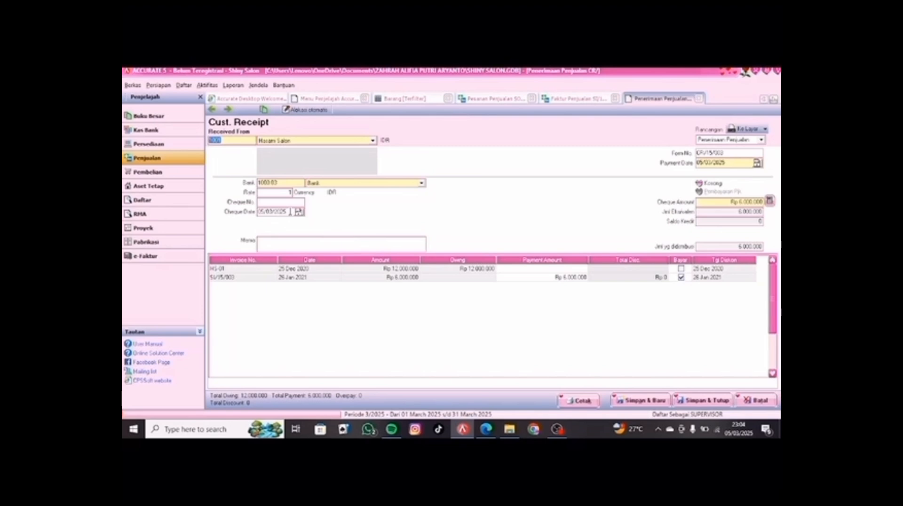
{"action": "left_click", "coordinate": [290, 211]}
{"action": "type", "text": "3"}
{"action": "type", "text": "6"}
{"action": "type", "text": "012021"}
{"action": "left_click", "coordinate": [734, 163]}
{"action": "type", "text": "26/01/202"}
{"action": "type", "text": "4"}
{"action": "left_click", "coordinate": [681, 277]}
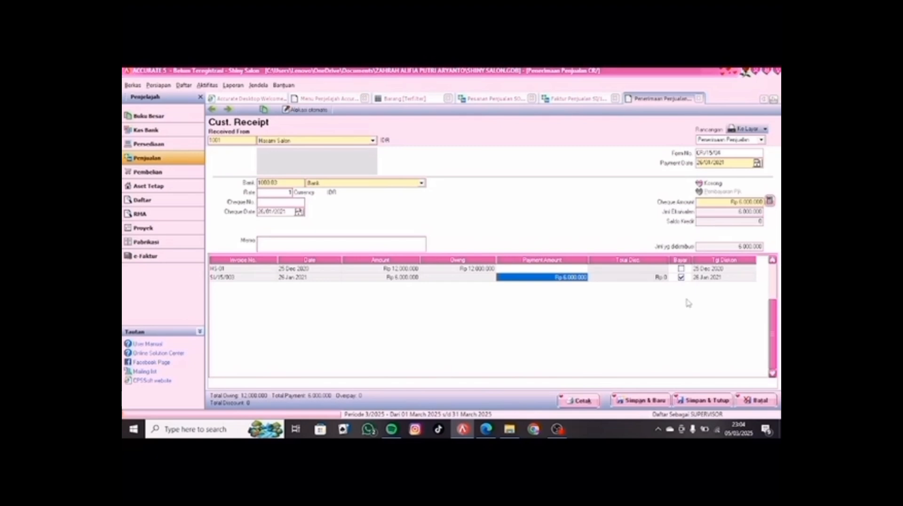
{"action": "left_click", "coordinate": [770, 201]}
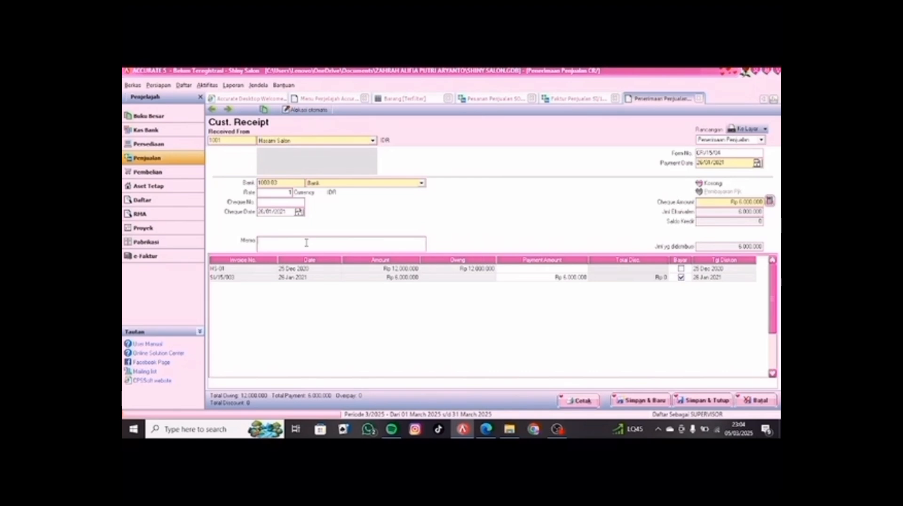
Enter the memo PENERIMAAN UANG MUKA PESANAN HS-1250, and save and close both the receipt and the down payment invoice.
{"action": "type", "text": "PENERIM"}
{"action": "type", "text": "AAN UANG MUKA PESANAN"}
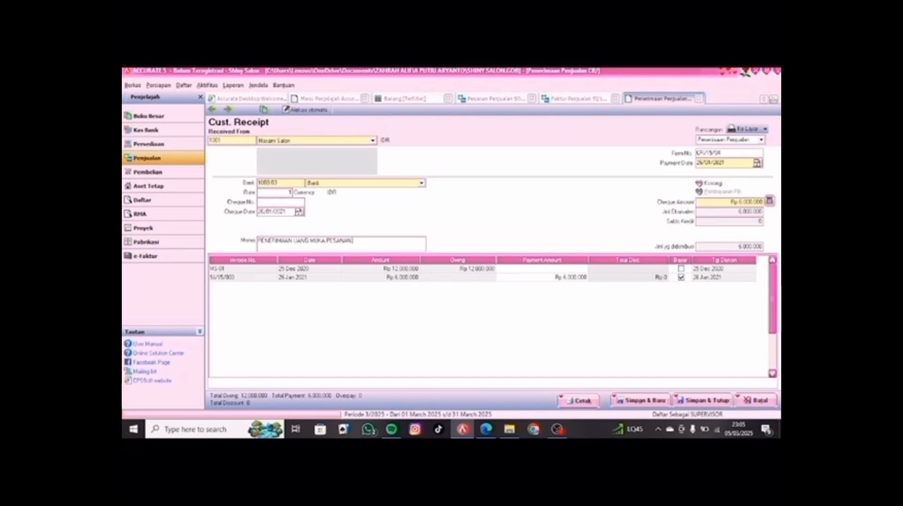
{"action": "type", "text": " H"}
{"action": "type", "text": "S"}
{"action": "type", "text": "-"}
{"action": "type", "text": "01"}
{"action": "type", "text": "50"}
{"action": "left_click", "coordinate": [703, 401]}
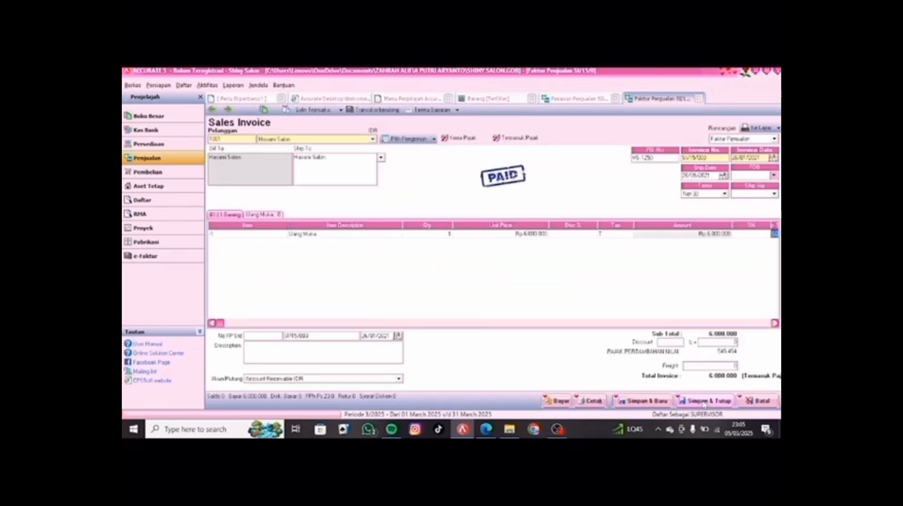
{"action": "left_click", "coordinate": [704, 401]}
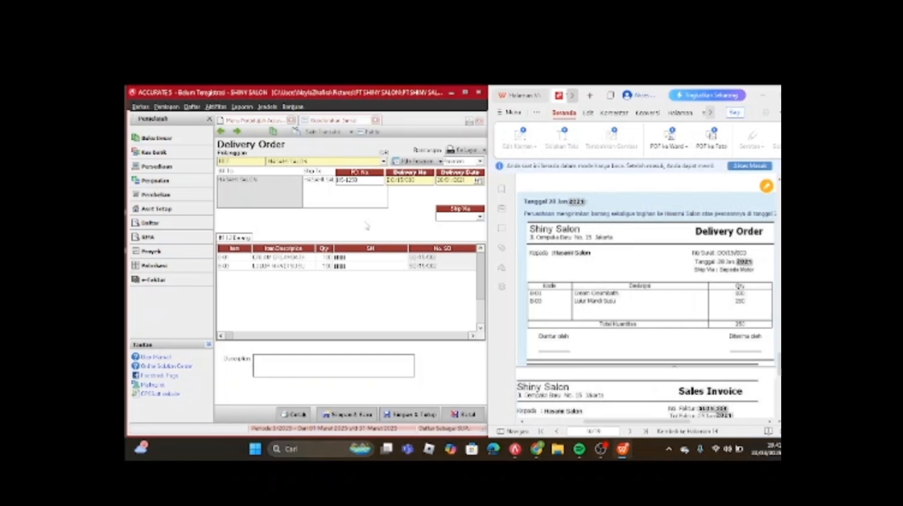
Set the delivery order's Ship Via to Sepeda Motor and check the related sales invoice in the PDF.
{"action": "left_click", "coordinate": [480, 217]}
{"action": "left_click", "coordinate": [467, 231]}
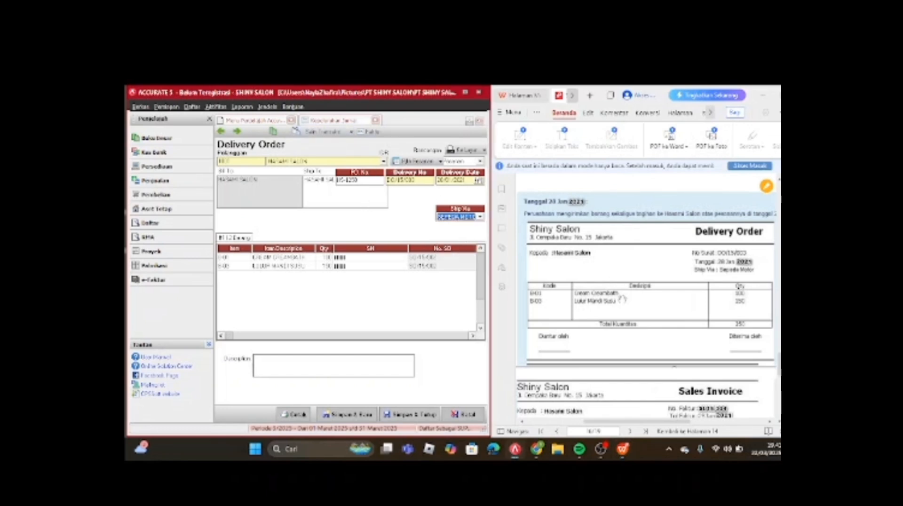
{"action": "scroll", "coordinate": [624, 288], "scroll_direction": "down", "scroll_amount": 3}
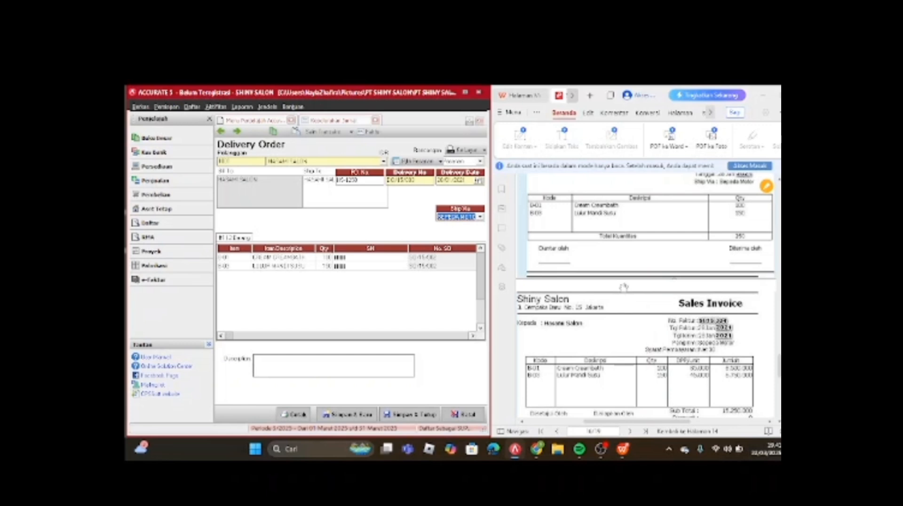
{"action": "scroll", "coordinate": [633, 294], "scroll_direction": "down", "scroll_amount": 2}
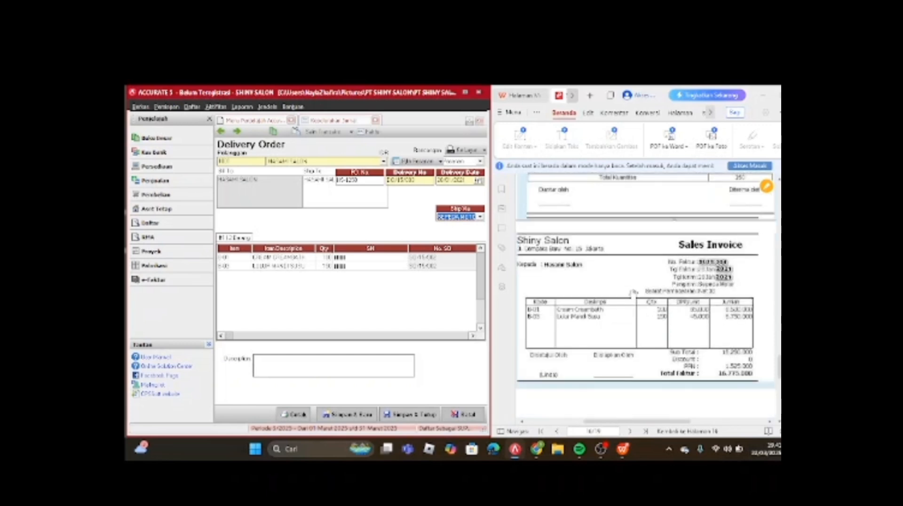
{"action": "scroll", "coordinate": [633, 294], "scroll_direction": "up", "scroll_amount": 1}
{"action": "scroll", "coordinate": [633, 294], "scroll_direction": "down", "scroll_amount": 1}
Create a sales invoice from Hasami Salon's delivery order and set the invoice date to 28/01/2021.
{"action": "left_click", "coordinate": [370, 133]}
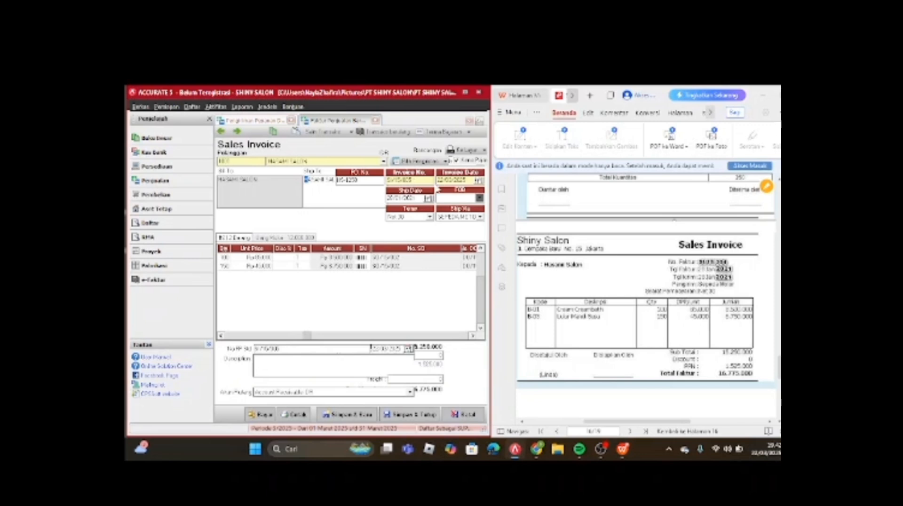
{"action": "left_click", "coordinate": [450, 180]}
{"action": "type", "text": "20/01/2021"}
Examine the sales invoice's Uang Muka entries and move the Total Uang Muka column after No Faktur.
{"action": "left_click", "coordinate": [309, 240]}
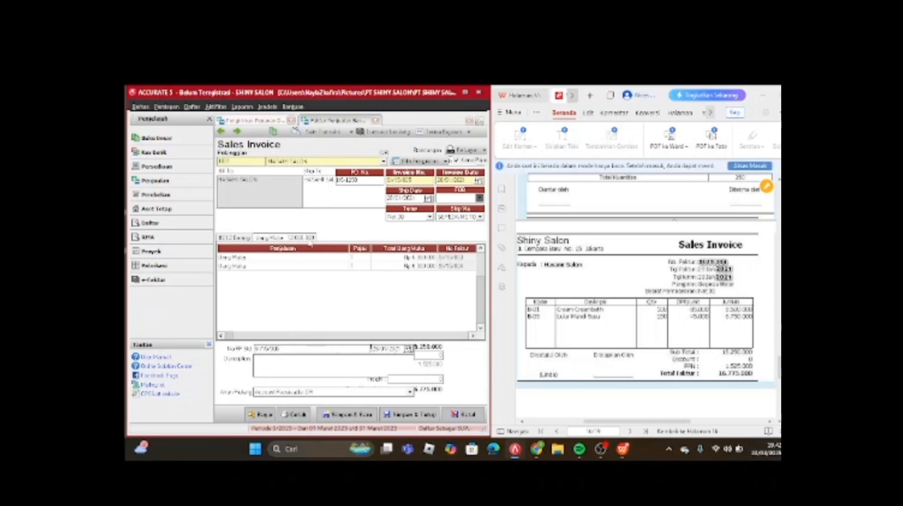
{"action": "left_click", "coordinate": [345, 269]}
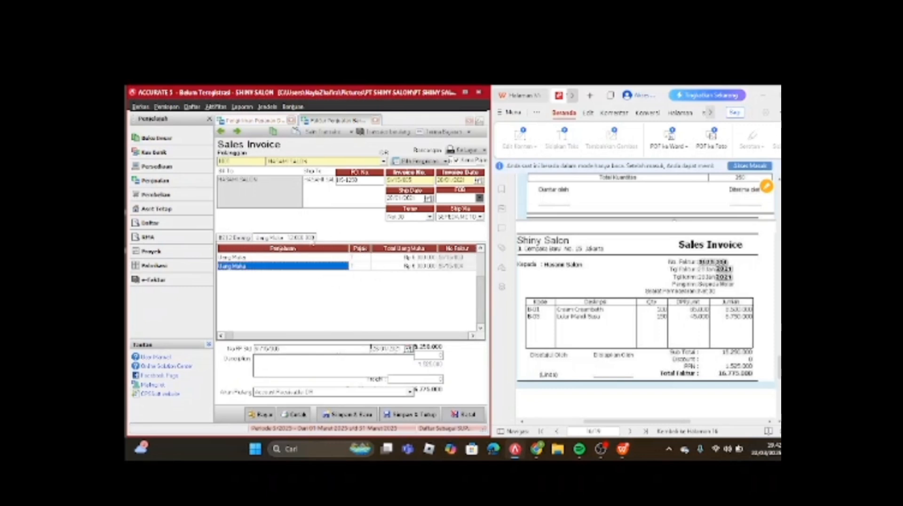
{"action": "left_click", "coordinate": [313, 258]}
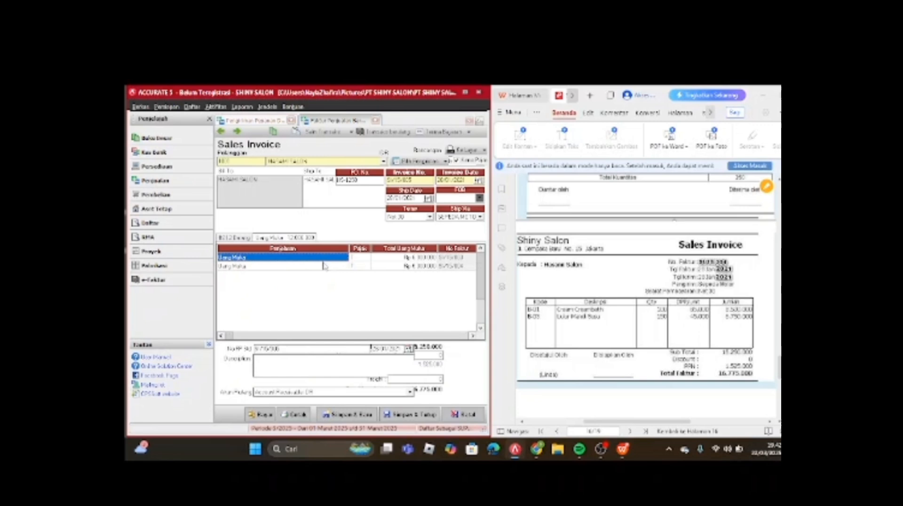
{"action": "left_click", "coordinate": [443, 269]}
{"action": "left_click", "coordinate": [448, 267]}
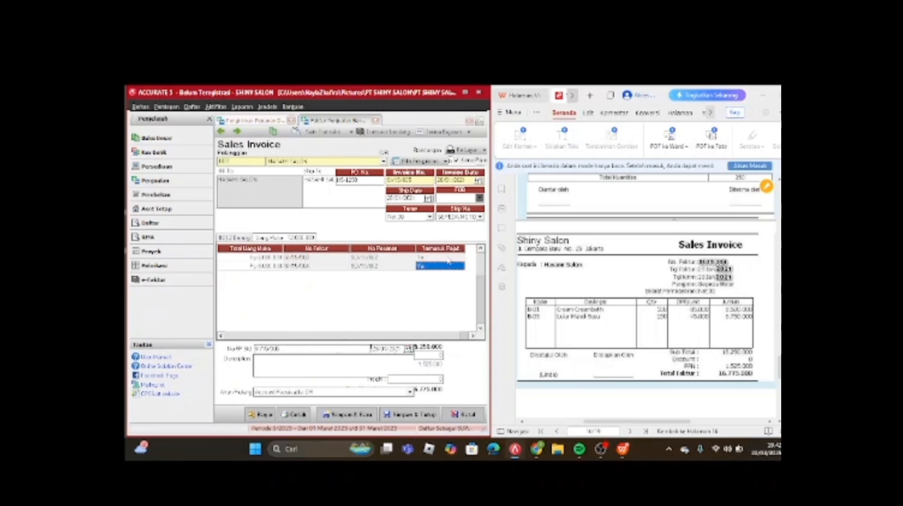
{"action": "left_click", "coordinate": [449, 258]}
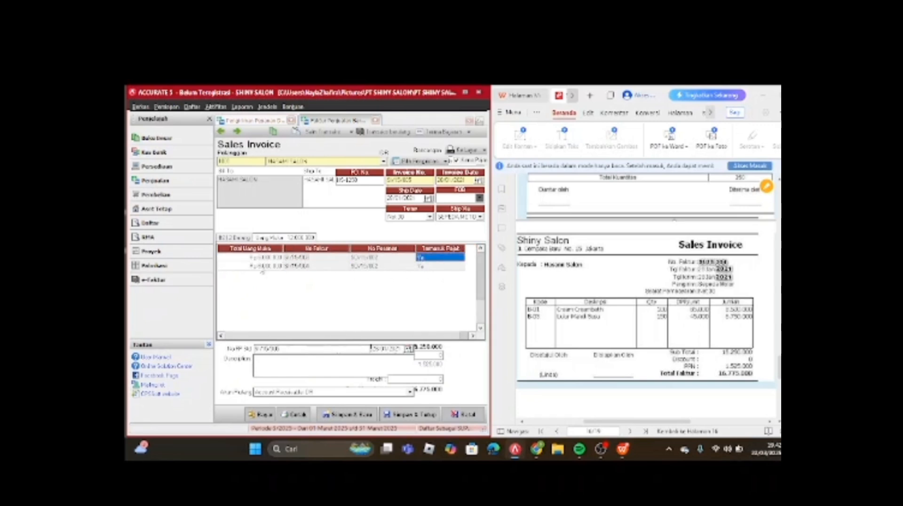
{"action": "double_click", "coordinate": [244, 268]}
{"action": "left_click", "coordinate": [283, 268]}
{"action": "left_click", "coordinate": [237, 261]}
{"action": "left_click", "coordinate": [237, 266]}
{"action": "left_click_drag", "start_coordinate": [249, 247], "coordinate": [314, 249]}
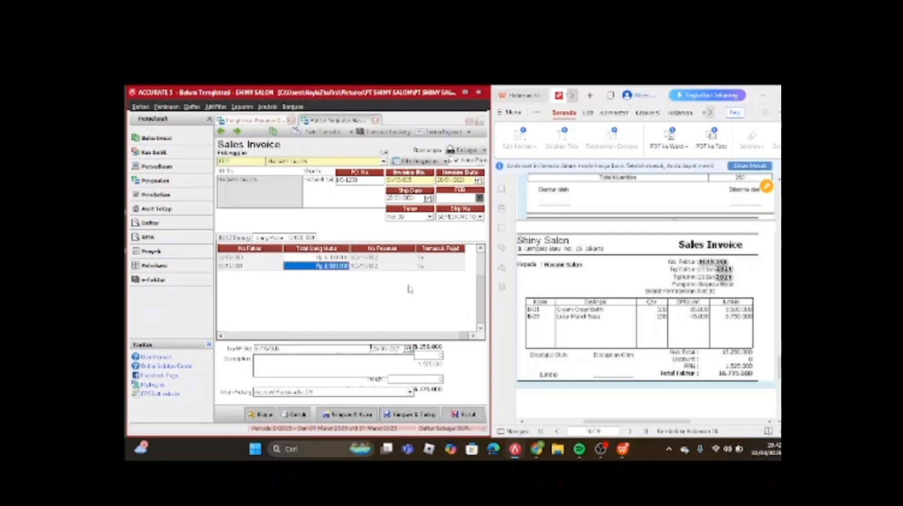
Maximize the accounting window and delete the second, duplicate Uang Muka entry from the sales invoice.
{"action": "left_click", "coordinate": [466, 94]}
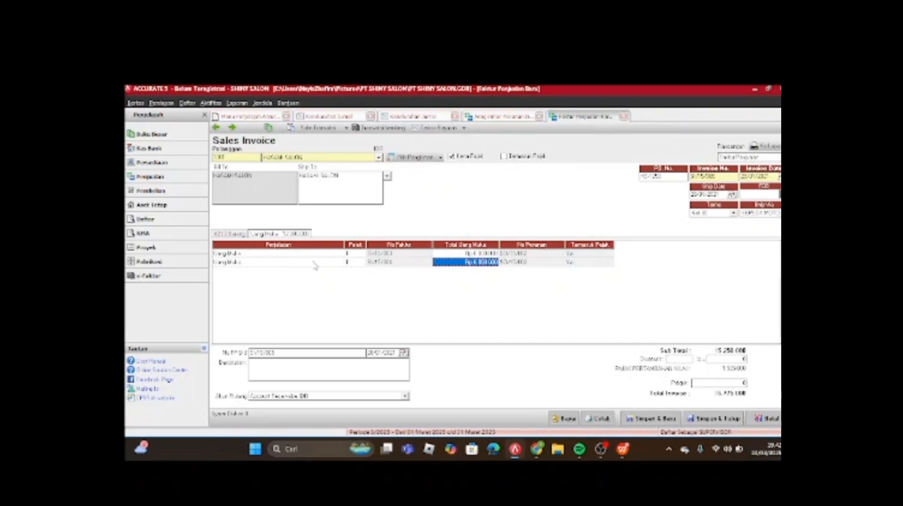
{"action": "left_click", "coordinate": [288, 245]}
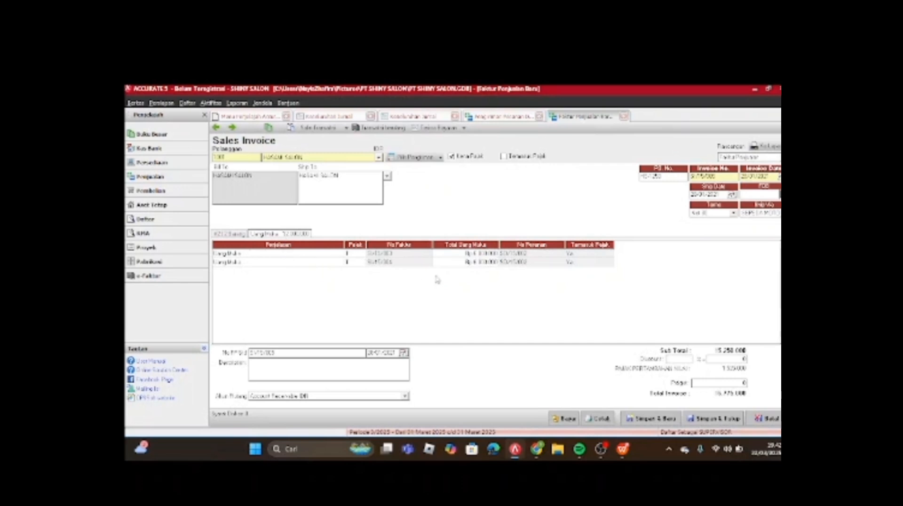
{"action": "right_click", "coordinate": [452, 265]}
{"action": "left_click", "coordinate": [460, 273]}
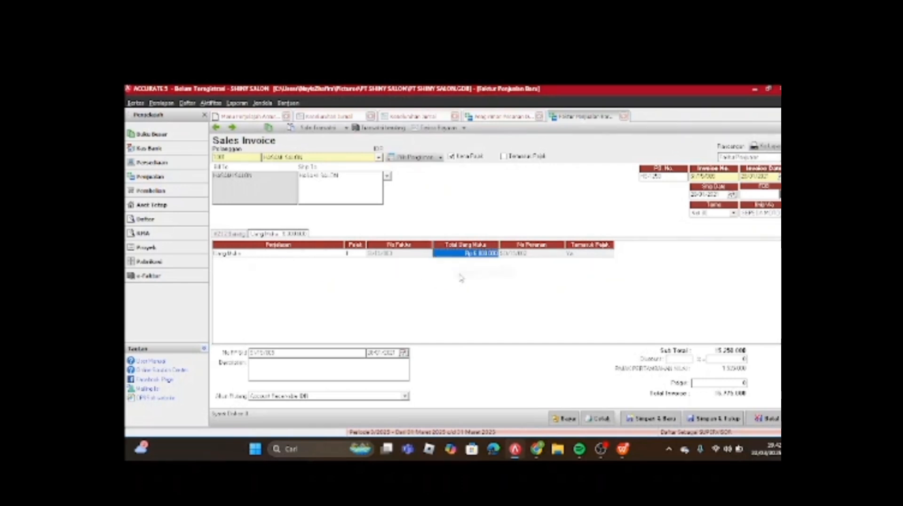
Check the invoice's item lines, and save and close both the sales invoice and the delivery order.
{"action": "left_click", "coordinate": [228, 234]}
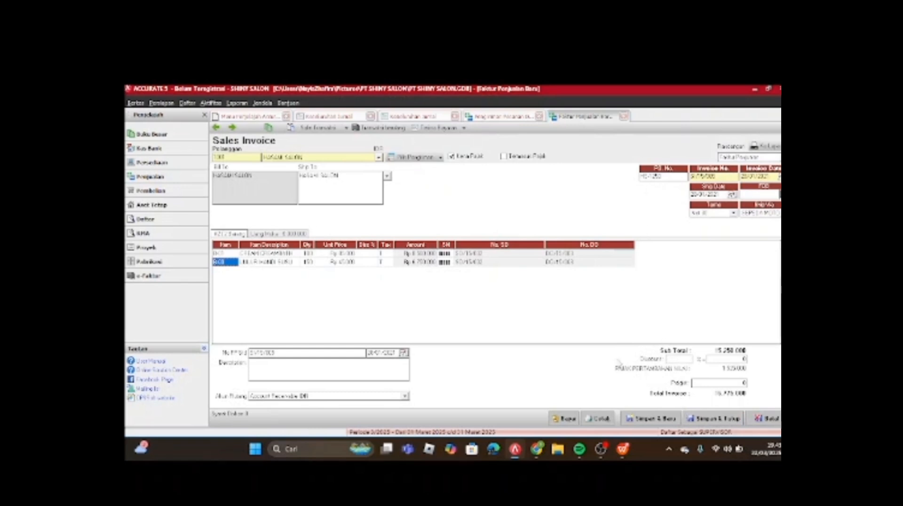
{"action": "left_click", "coordinate": [702, 419]}
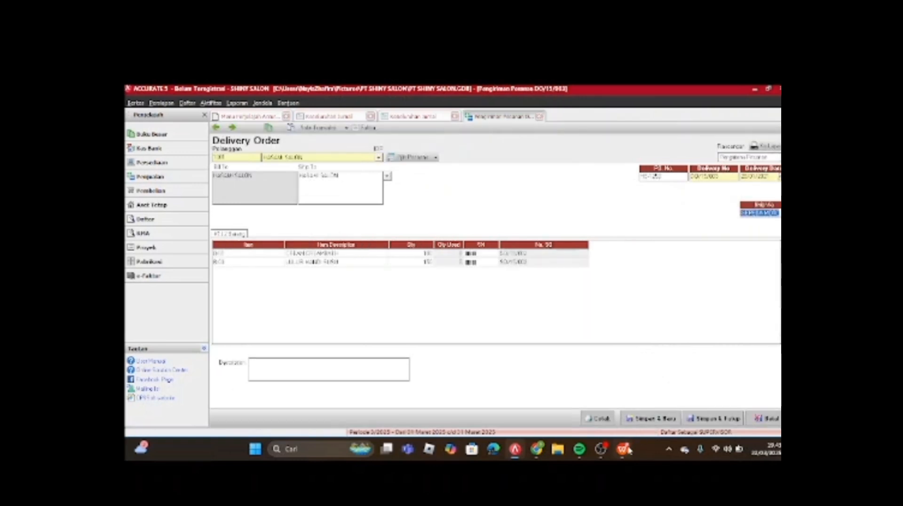
{"action": "mouse_move", "coordinate": [629, 450]}
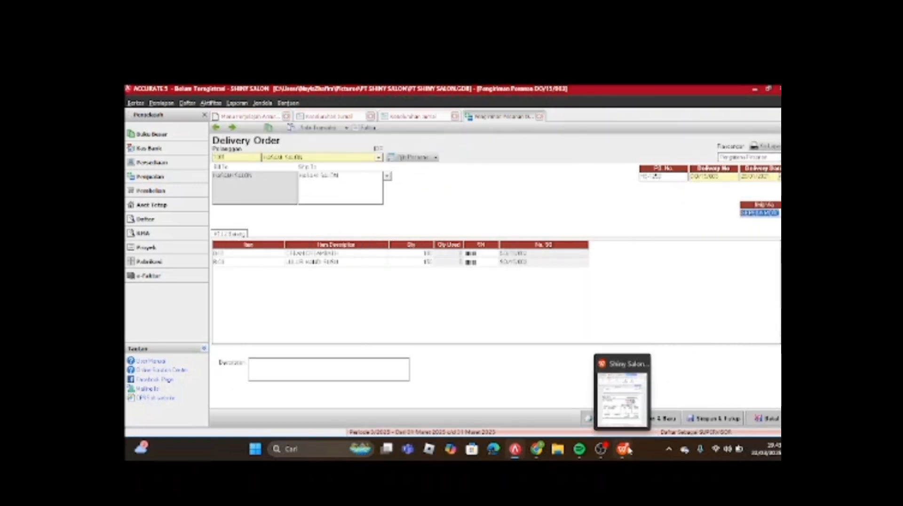
{"action": "left_click", "coordinate": [713, 419]}
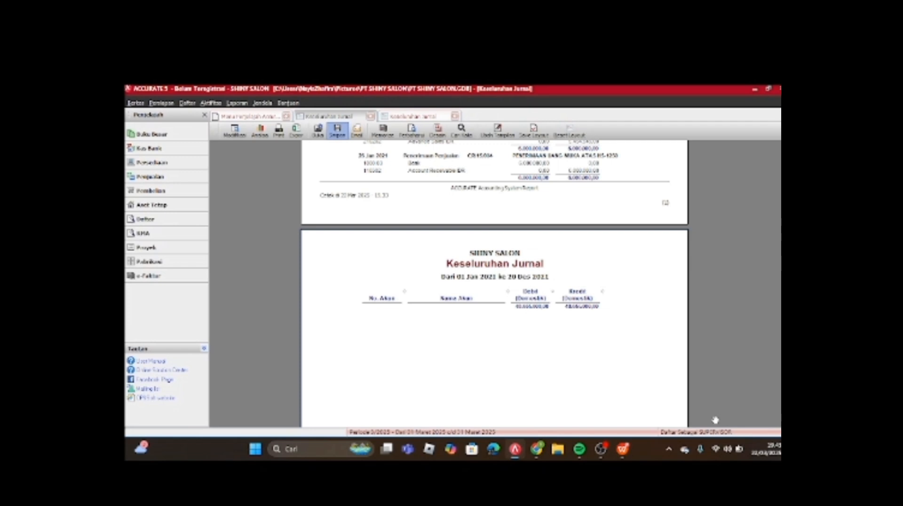
Switch to the PDF and find the transaction that follows the 28 January sales invoice.
{"action": "left_click", "coordinate": [623, 449]}
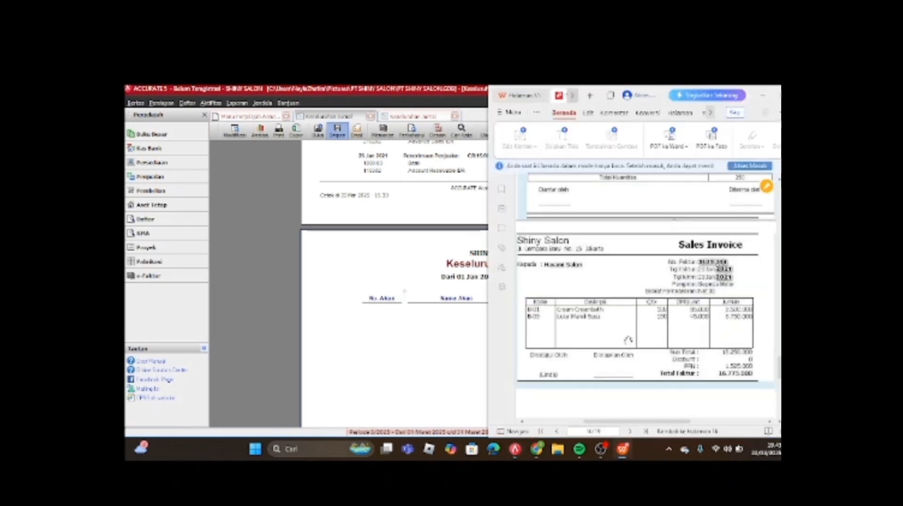
{"action": "scroll", "coordinate": [628, 340], "scroll_direction": "down", "scroll_amount": 3}
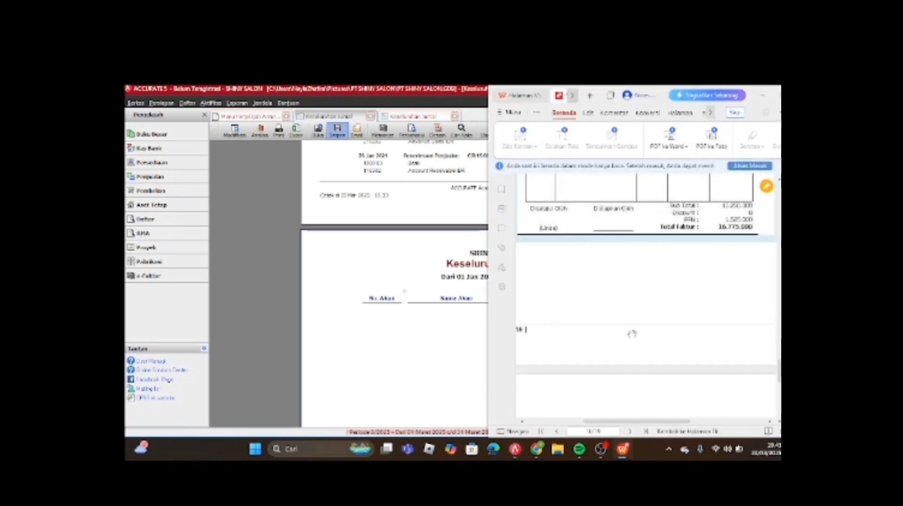
{"action": "scroll", "coordinate": [631, 334], "scroll_direction": "down", "scroll_amount": 5}
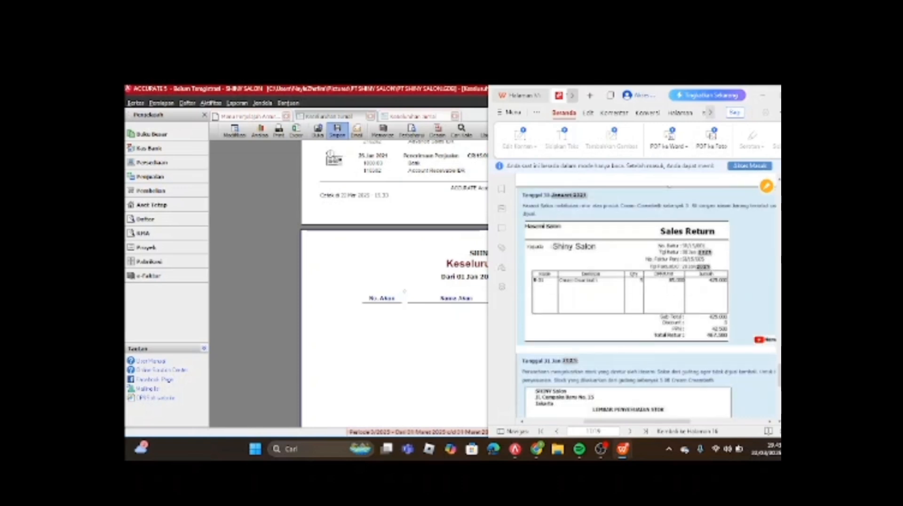
Start a new sales return and choose Hasami Salon as the customer, checking the PDF's return document.
{"action": "left_click", "coordinate": [177, 182]}
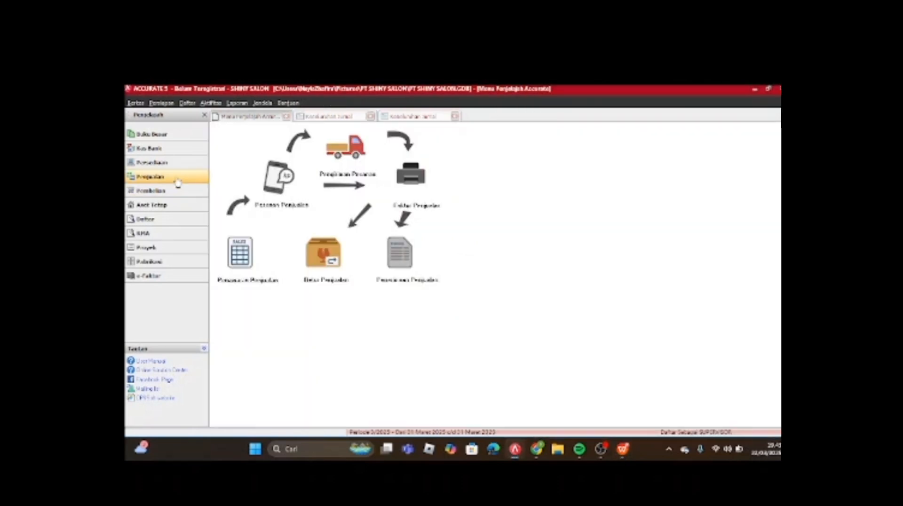
{"action": "left_click", "coordinate": [323, 264]}
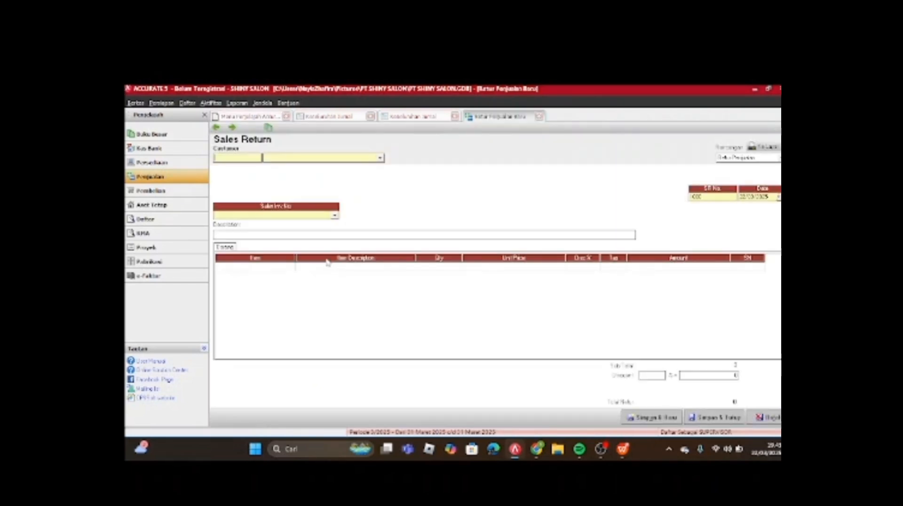
{"action": "left_click", "coordinate": [378, 159]}
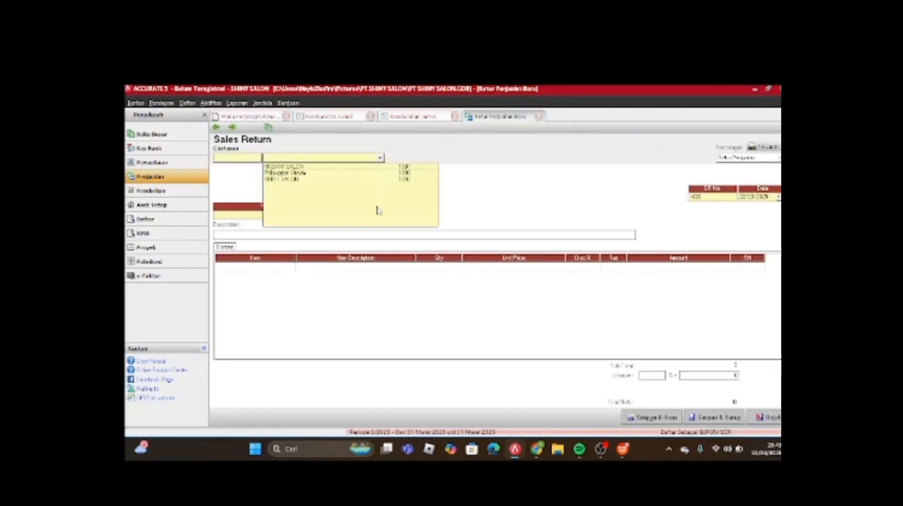
{"action": "left_click", "coordinate": [623, 450]}
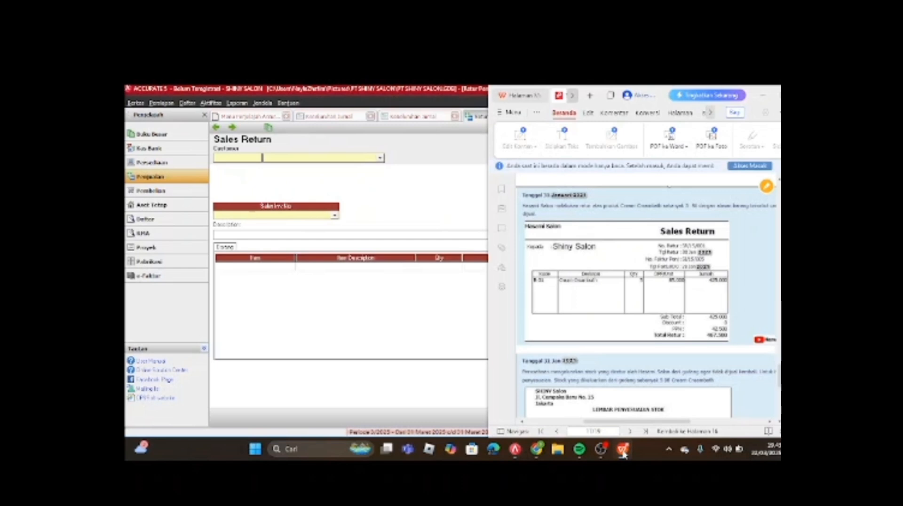
{"action": "left_click", "coordinate": [381, 158]}
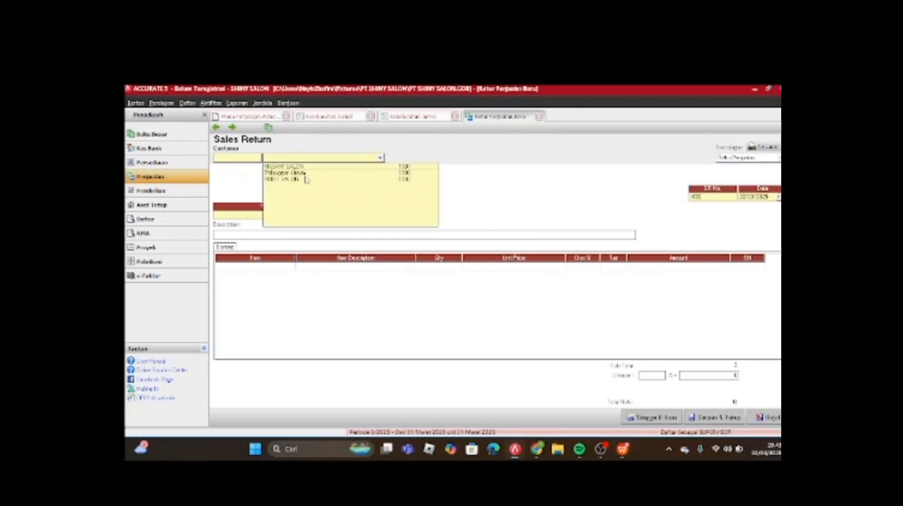
{"action": "left_click", "coordinate": [303, 167]}
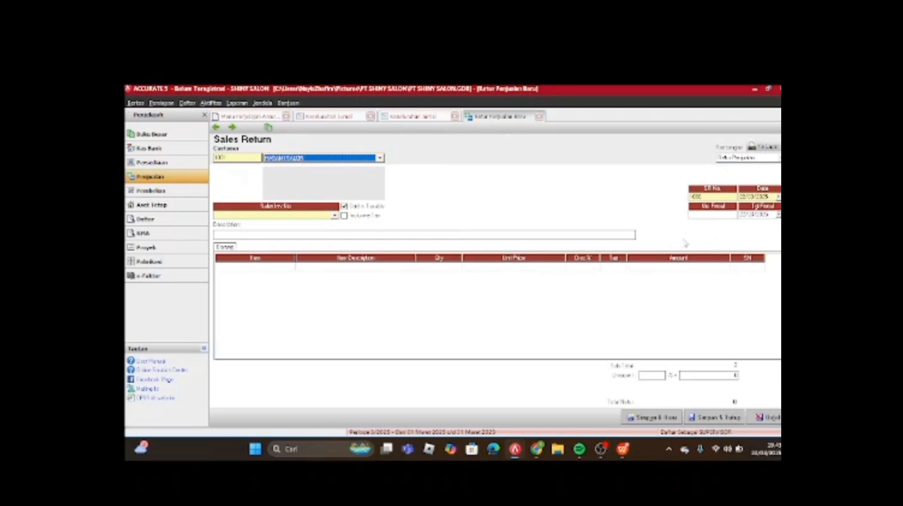
Set the sales return's date to 30/01/2021.
{"action": "left_click_drag", "start_coordinate": [767, 197], "coordinate": [722, 197]}
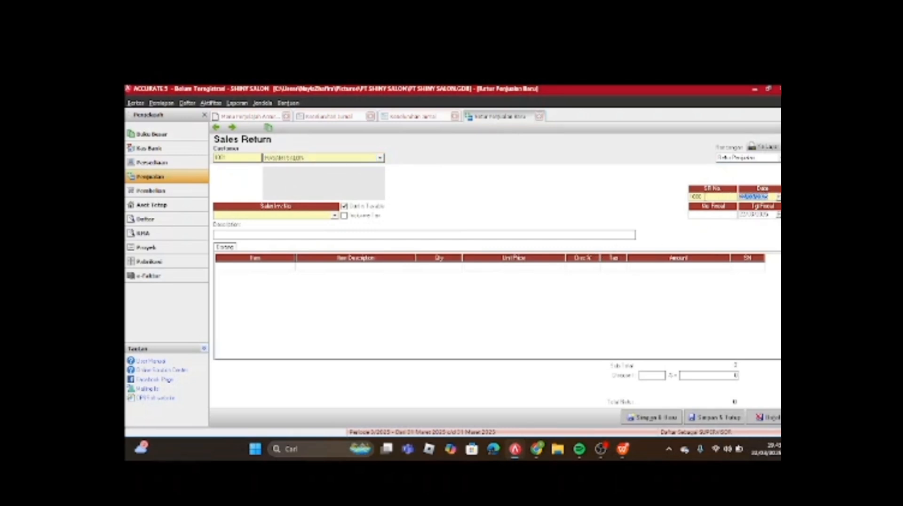
{"action": "type", "text": "3"}
{"action": "type", "text": "003"}
{"action": "type", "text": "32"}
{"action": "type", "text": "025"}
{"action": "left_click", "coordinate": [771, 216]}
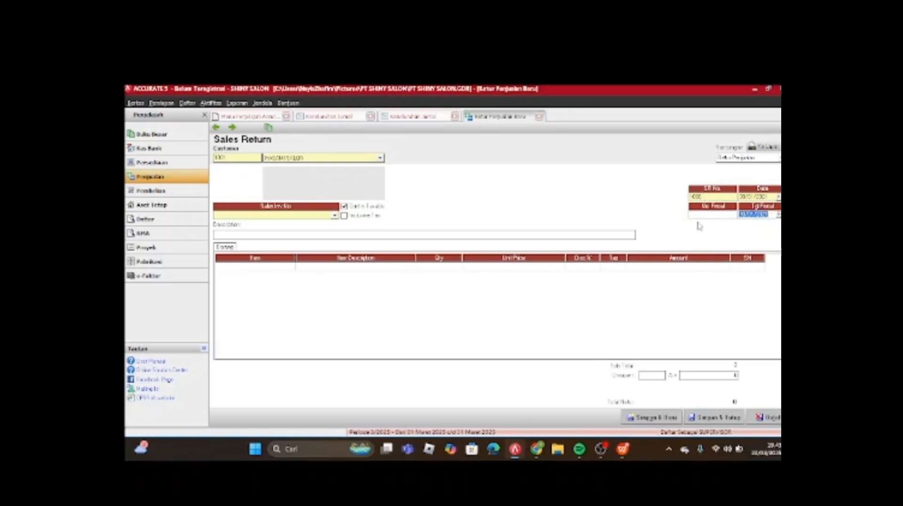
Check the return number in the PDF and set the sales return's number to SR/15/001.
{"action": "left_click", "coordinate": [708, 197]}
{"action": "left_click", "coordinate": [623, 450]}
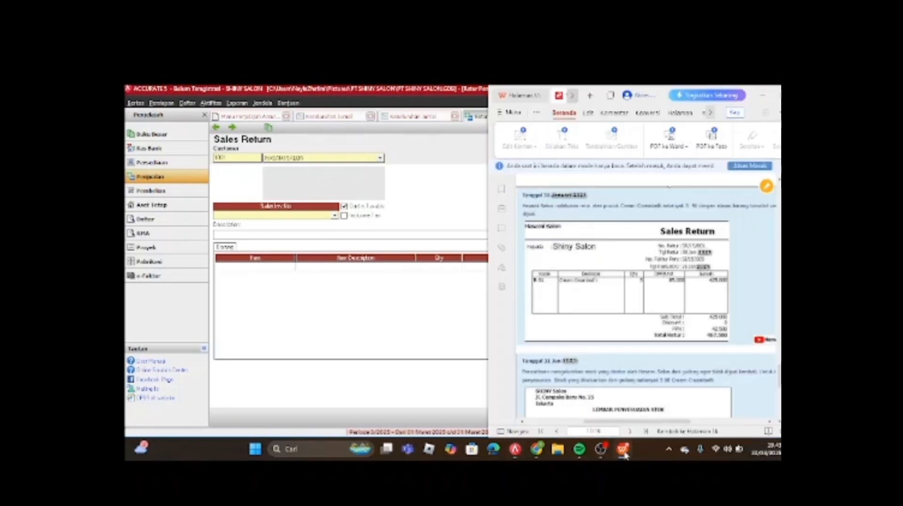
{"action": "left_click", "coordinate": [469, 378]}
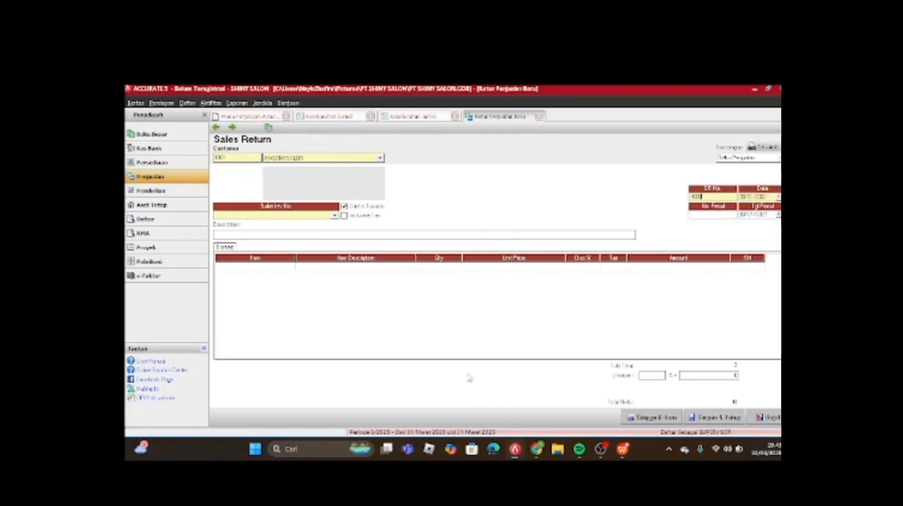
{"action": "left_click_drag", "start_coordinate": [715, 198], "coordinate": [538, 221]}
{"action": "type", "text": "s"}
{"action": "type", "text": "03"}
Link the return to Hasami Salon's 28 January sales invoice and add Cream Creambath, declining to return all items.
{"action": "left_click", "coordinate": [334, 216]}
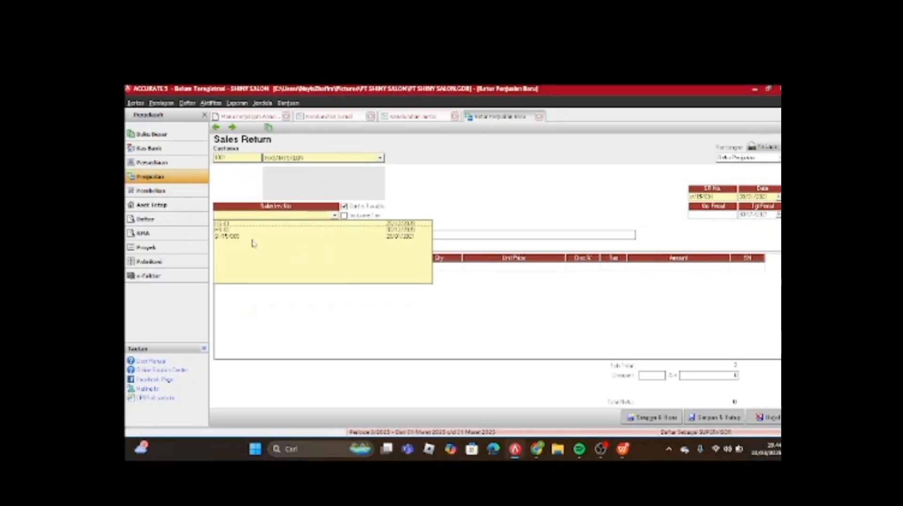
{"action": "left_click", "coordinate": [252, 237]}
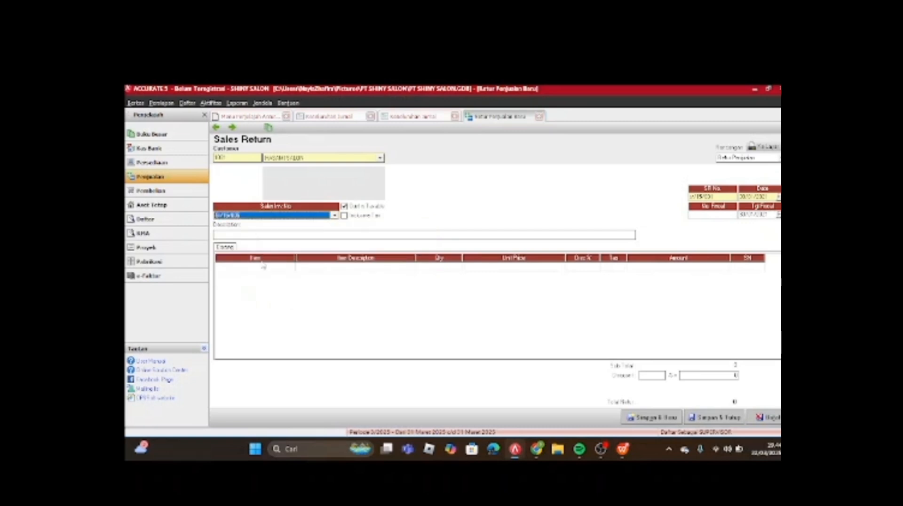
{"action": "left_click", "coordinate": [302, 268]}
{"action": "left_click", "coordinate": [302, 268]}
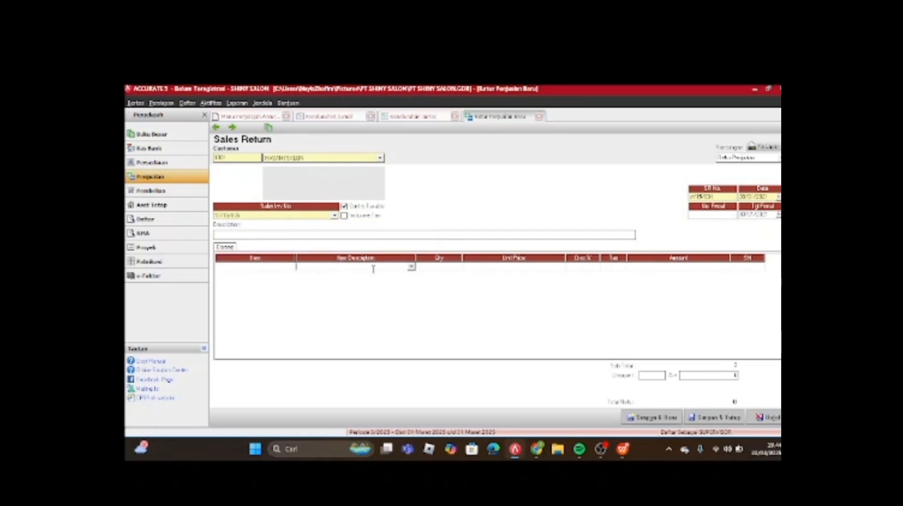
{"action": "left_click", "coordinate": [624, 449]}
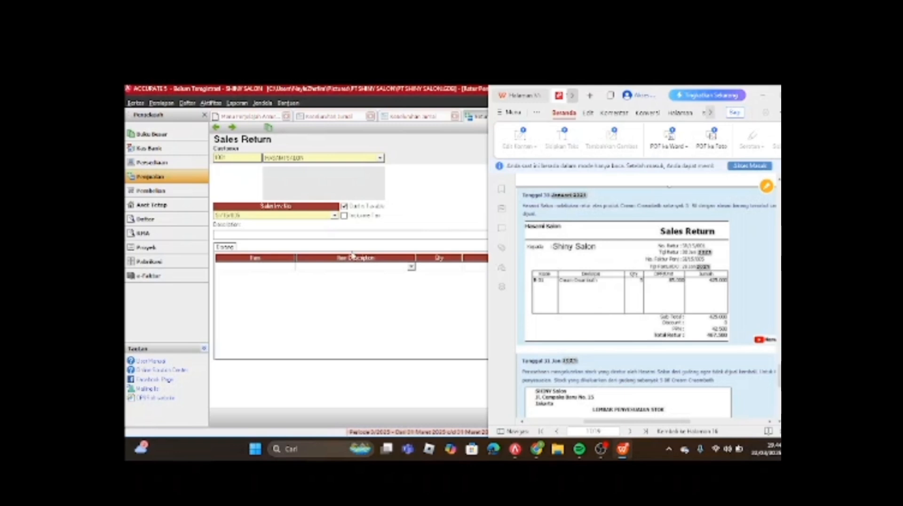
{"action": "left_click", "coordinate": [411, 266]}
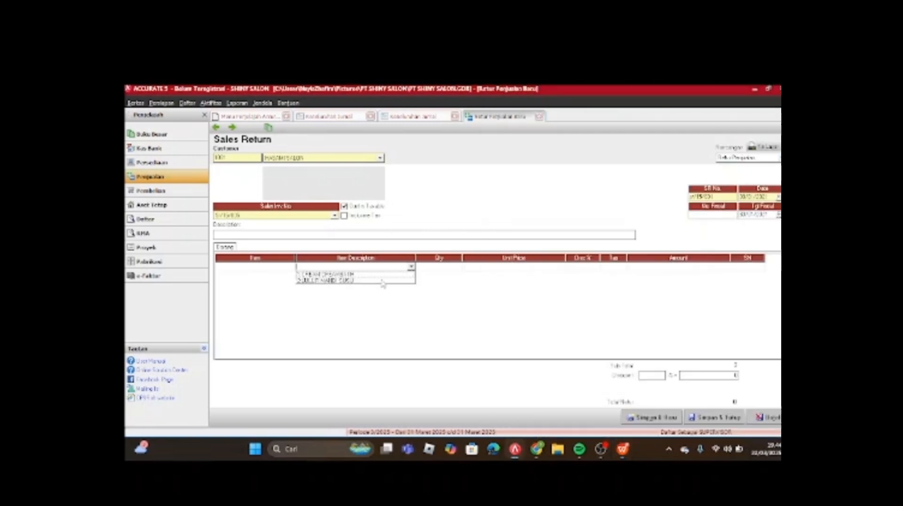
{"action": "left_click", "coordinate": [358, 274]}
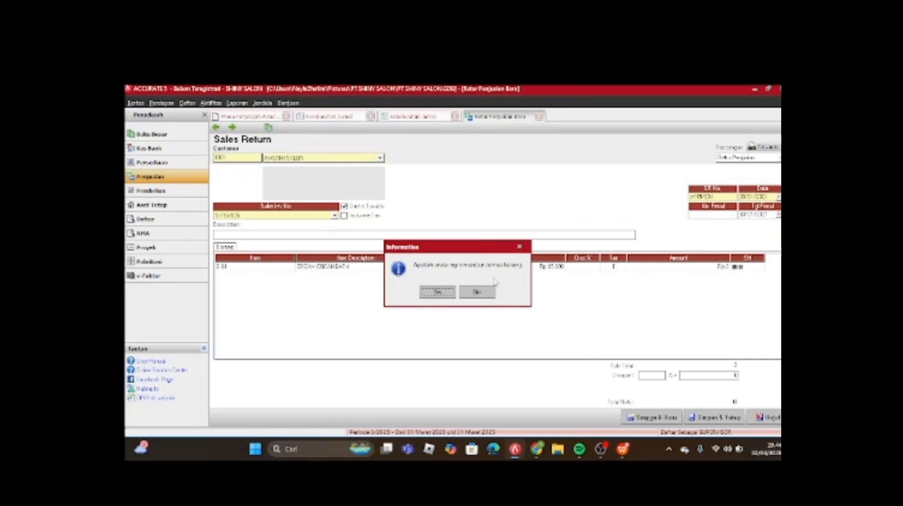
{"action": "left_click", "coordinate": [474, 295]}
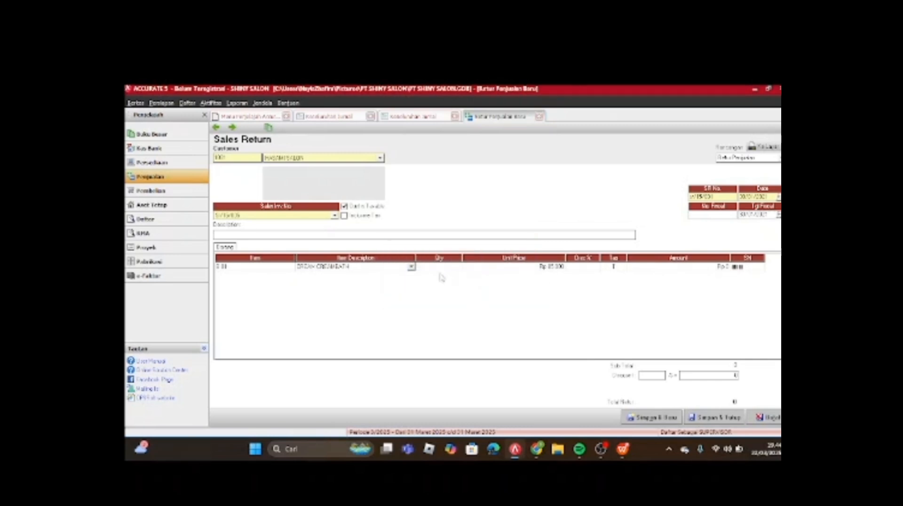
Set the returned quantity of Cream Creambath to 1.
{"action": "left_click", "coordinate": [441, 270]}
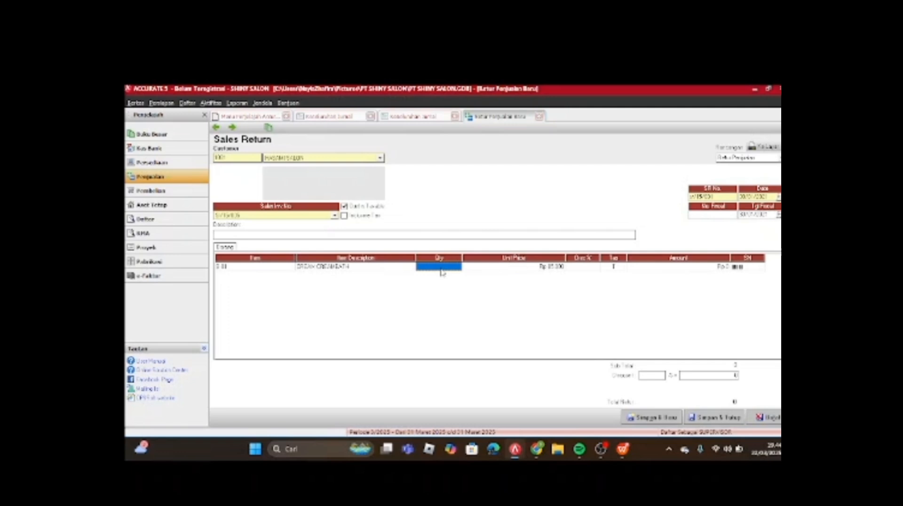
{"action": "left_click", "coordinate": [441, 268]}
{"action": "type", "text": "1"}
{"action": "key", "text": "Tab"}
{"action": "key", "text": "Tab"}
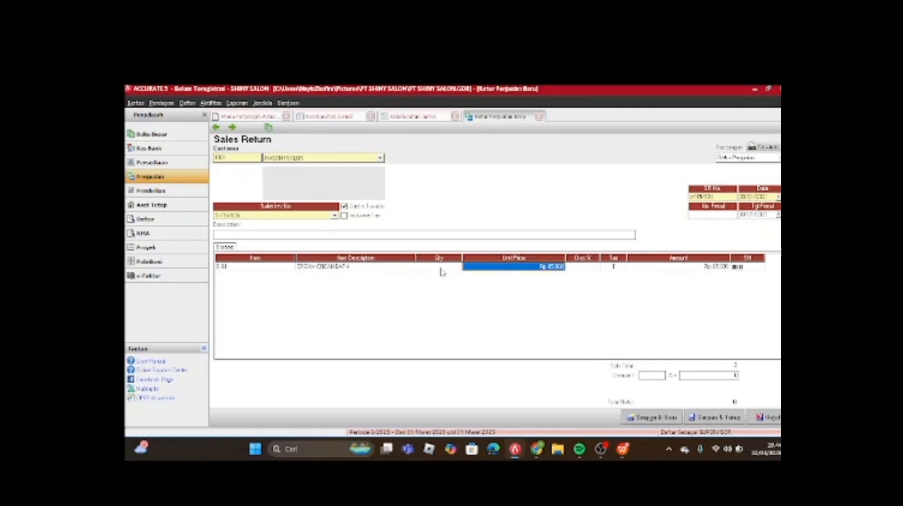
{"action": "key", "text": "Tab"}
{"action": "key", "text": "Tab"}
{"action": "key", "text": "Tab"}
{"action": "key", "text": "Tab"}
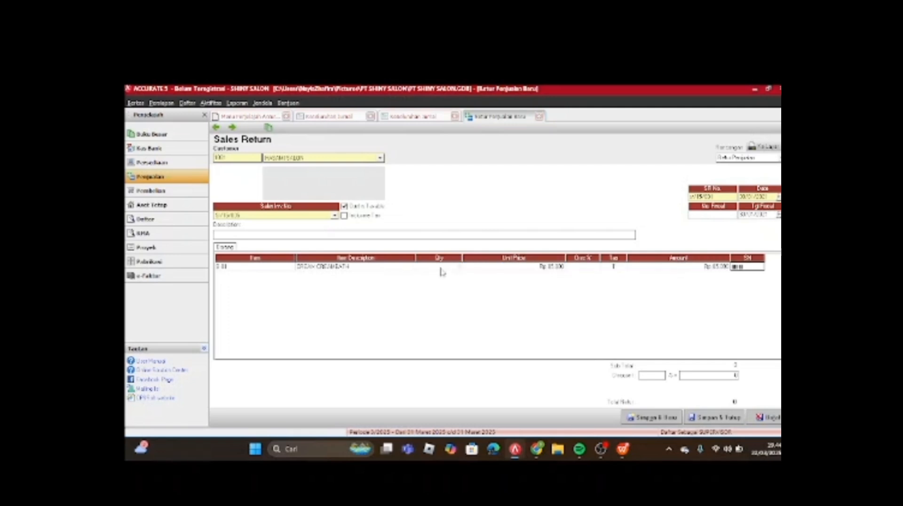
Check the returned quantity in the PDF and set the Cream Creambath line to 5.
{"action": "left_click", "coordinate": [402, 267]}
{"action": "left_click", "coordinate": [622, 450]}
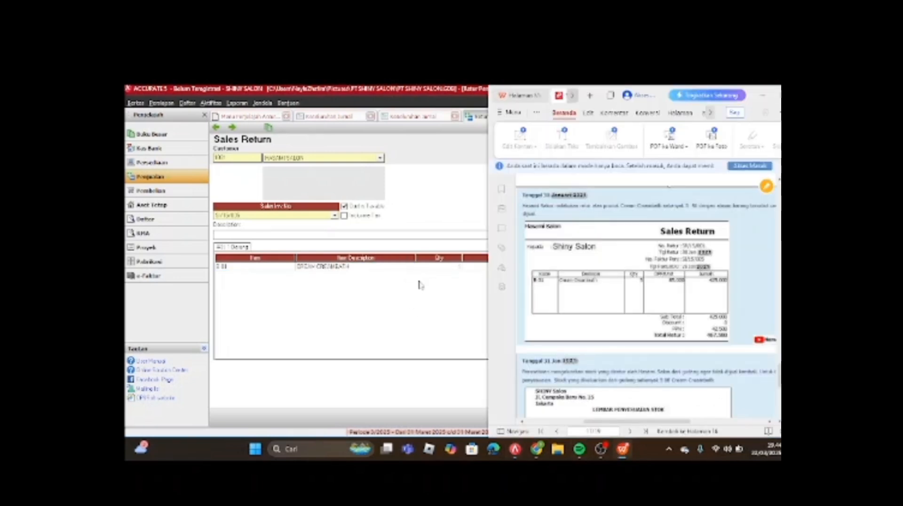
{"action": "left_click", "coordinate": [435, 266]}
{"action": "left_click", "coordinate": [439, 268]}
{"action": "type", "text": "5"}
{"action": "key", "text": "Tab"}
{"action": "key", "text": "Tab"}
{"action": "key", "text": "Tab"}
{"action": "key", "text": "Tab"}
{"action": "key", "text": "Tab"}
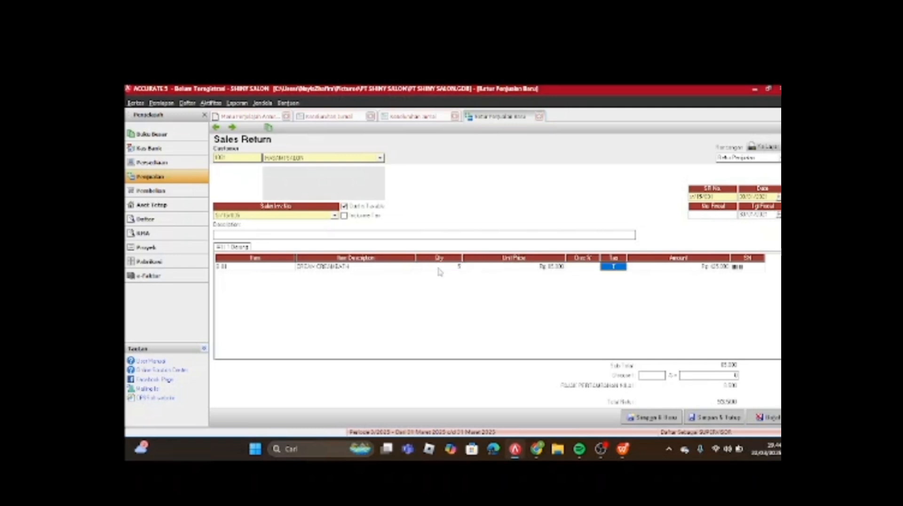
{"action": "key", "text": "Tab"}
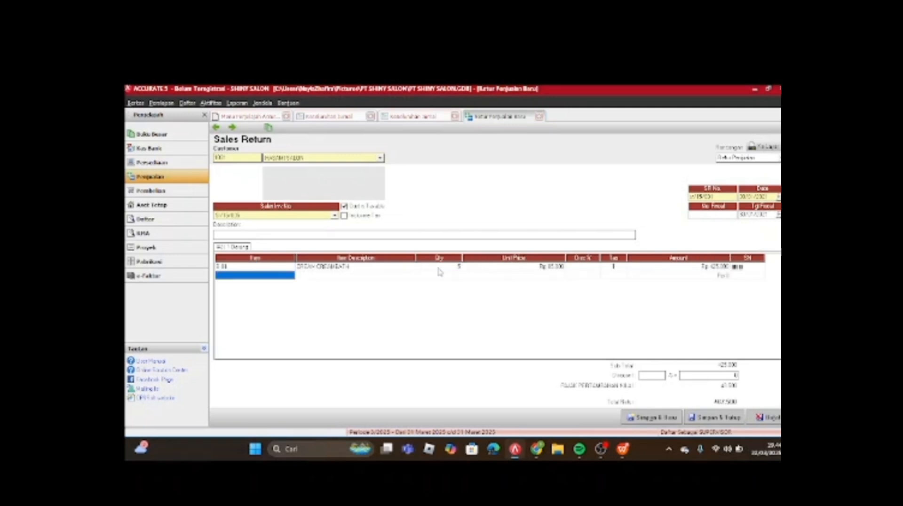
{"action": "left_click", "coordinate": [287, 268]}
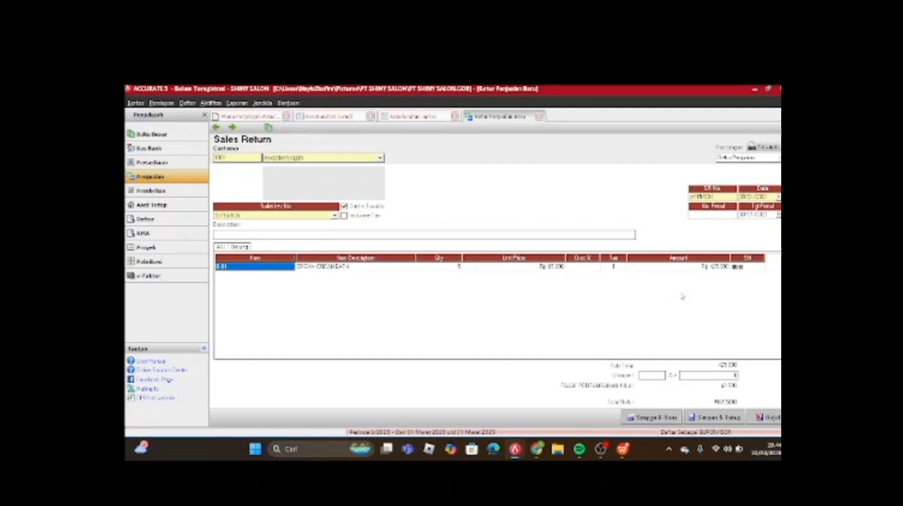
Compare the sales return with the PDF's return document, and save and close it.
{"action": "left_click", "coordinate": [619, 458]}
{"action": "scroll", "coordinate": [658, 282], "scroll_direction": "down", "scroll_amount": 2}
{"action": "scroll", "coordinate": [708, 310], "scroll_direction": "up", "scroll_amount": 1}
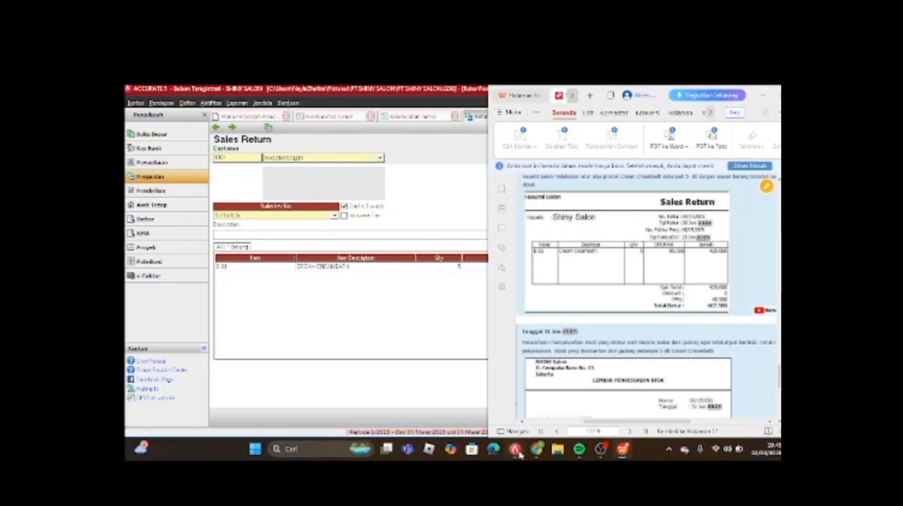
{"action": "left_click", "coordinate": [520, 454]}
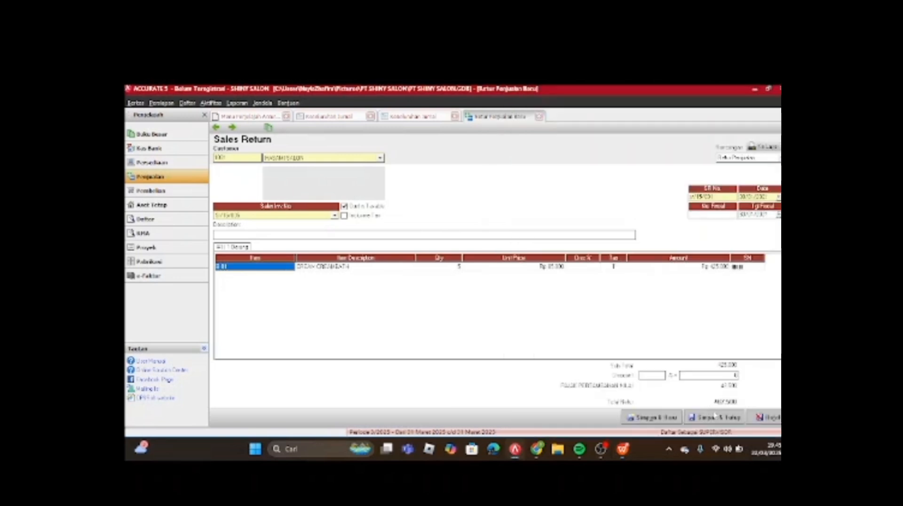
{"action": "left_click", "coordinate": [719, 418]}
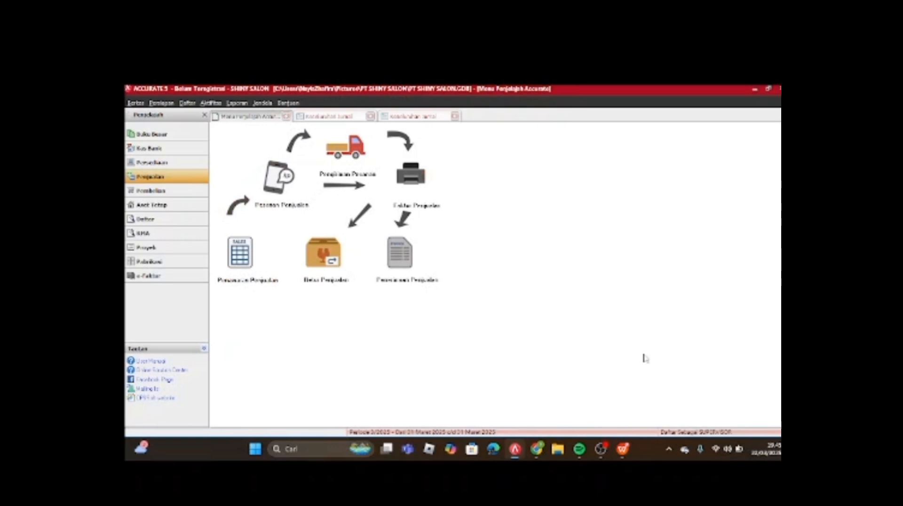
Read the 31 January stock adjustment sheet in the PDF and start a new inventory adjustment in Accurate.
{"action": "mouse_move", "coordinate": [623, 448]}
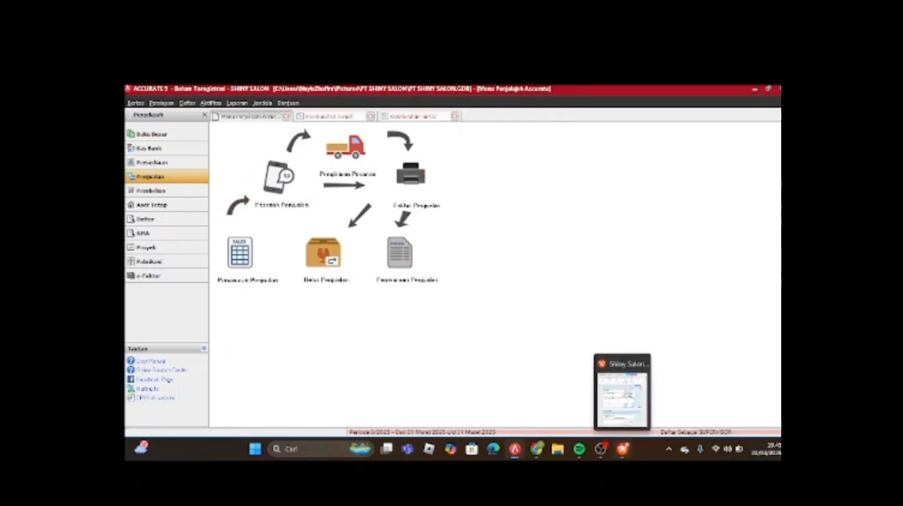
{"action": "left_click", "coordinate": [621, 395]}
{"action": "scroll", "coordinate": [632, 322], "scroll_direction": "down", "scroll_amount": 1}
{"action": "scroll", "coordinate": [632, 322], "scroll_direction": "down", "scroll_amount": 1}
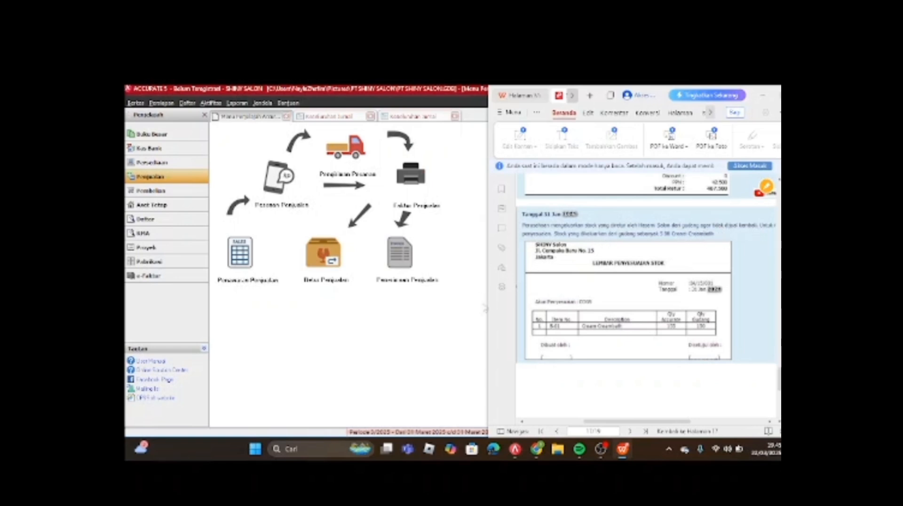
{"action": "scroll", "coordinate": [616, 282], "scroll_direction": "down", "scroll_amount": 1}
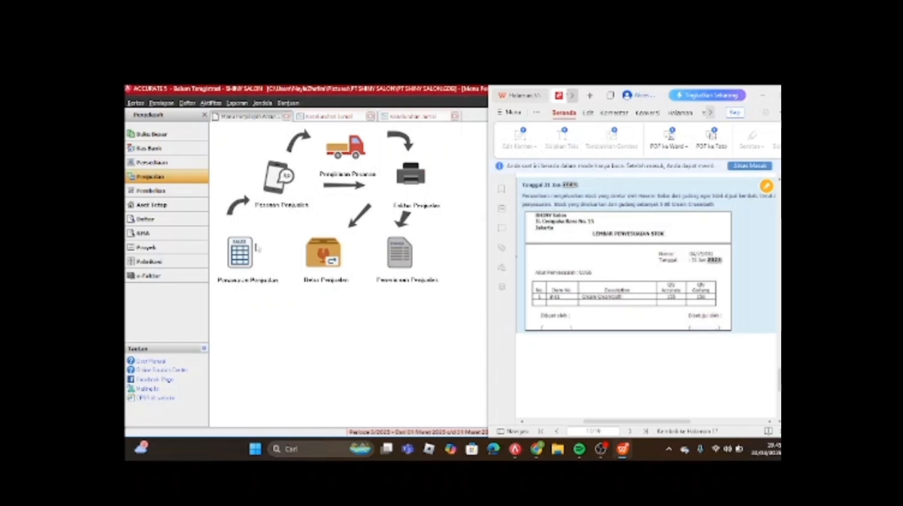
{"action": "left_click", "coordinate": [152, 163]}
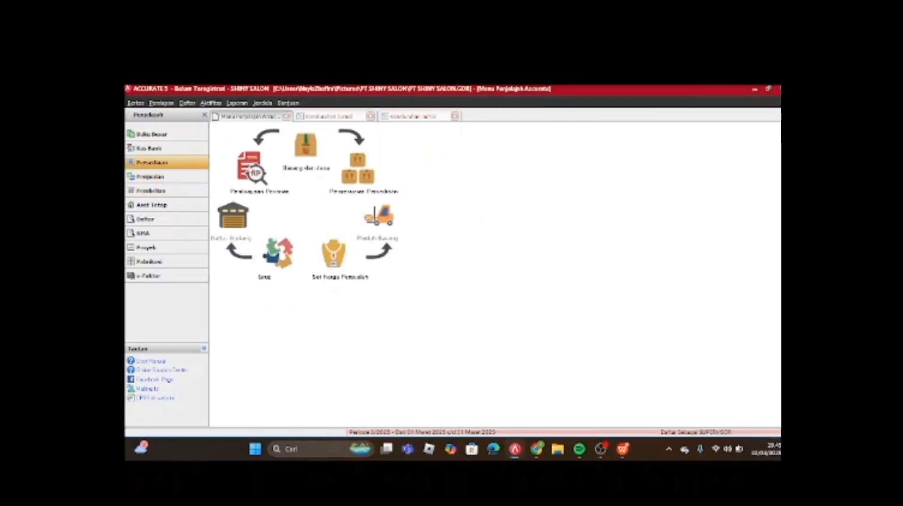
{"action": "left_click", "coordinate": [359, 187]}
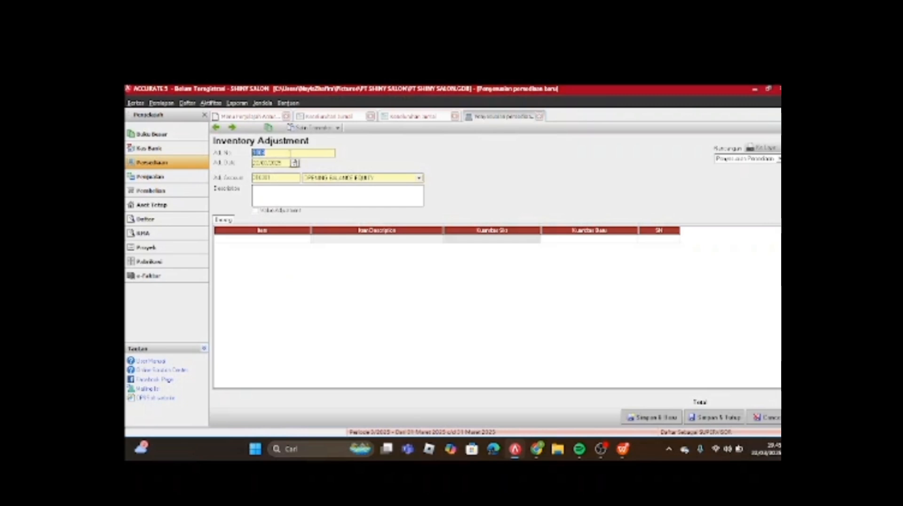
Replace the inventory adjustment's default number with the one on the PDF's stock adjustment sheet.
{"action": "left_click", "coordinate": [622, 451]}
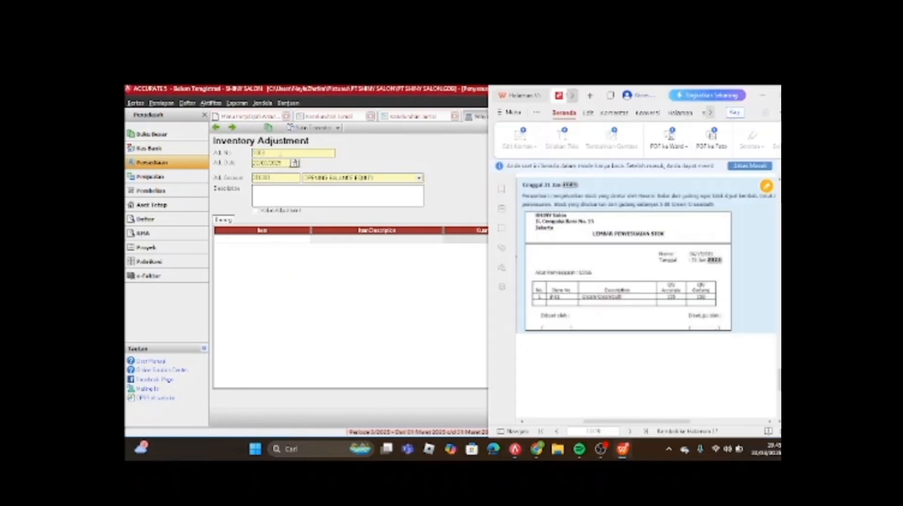
{"action": "left_click_drag", "start_coordinate": [281, 154], "coordinate": [238, 155]}
{"action": "key", "text": "BackSpace"}
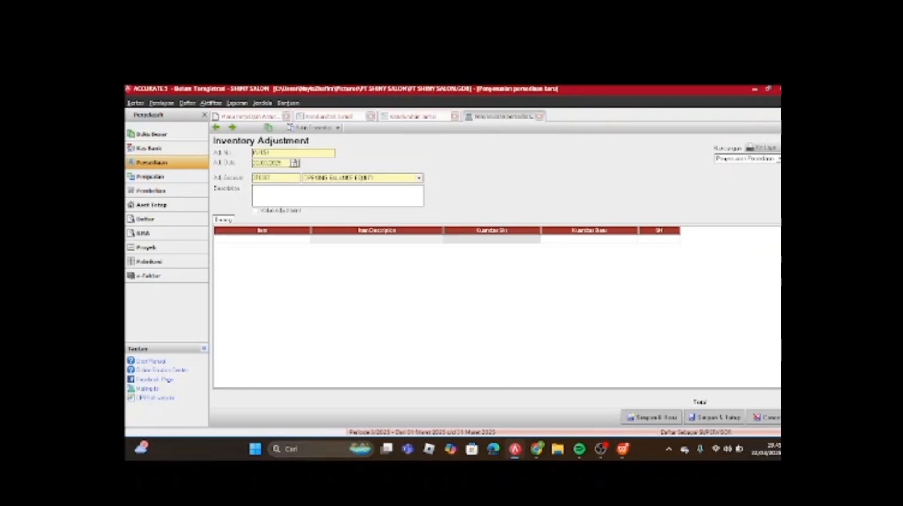
{"action": "type", "text": "0"}
Date the inventory adjustment 31 January 2021 and set its adjustment account to COGS.
{"action": "left_click_drag", "start_coordinate": [283, 163], "coordinate": [232, 163]}
{"action": "type", "text": "01/03/20"}
{"action": "left_click", "coordinate": [419, 178]}
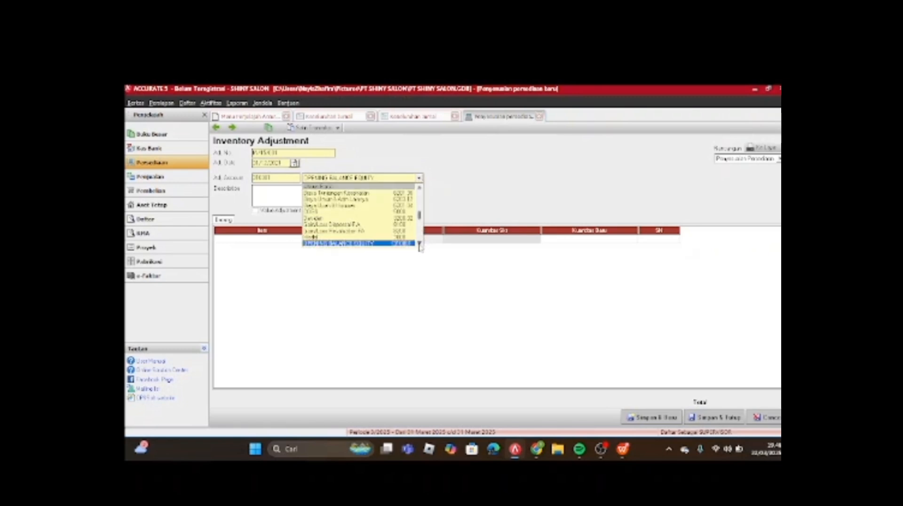
{"action": "scroll", "coordinate": [420, 244], "scroll_direction": "down", "scroll_amount": 3}
{"action": "scroll", "coordinate": [419, 243], "scroll_direction": "down", "scroll_amount": 5}
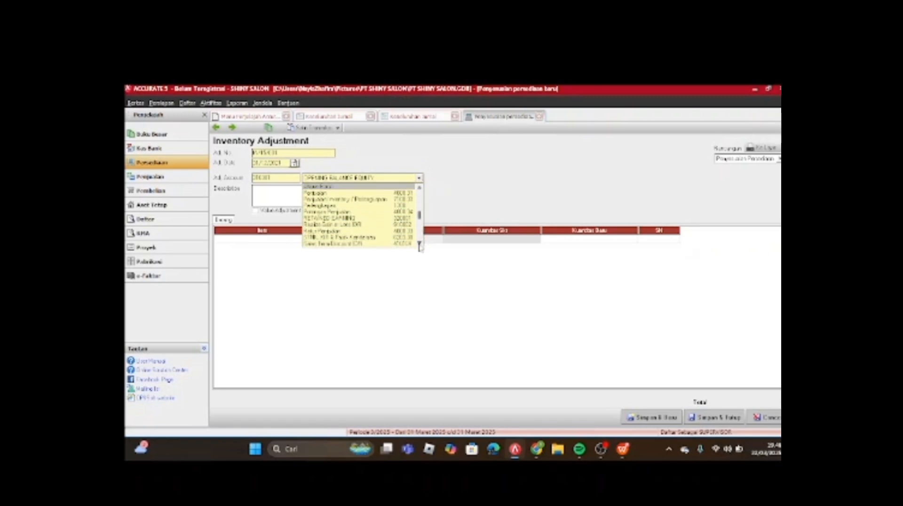
{"action": "left_click", "coordinate": [420, 189]}
{"action": "left_click", "coordinate": [419, 190]}
{"action": "left_click", "coordinate": [419, 190]}
{"action": "left_click", "coordinate": [419, 190]}
{"action": "left_click", "coordinate": [420, 190]}
{"action": "left_click", "coordinate": [420, 190]}
{"action": "left_click", "coordinate": [420, 190]}
{"action": "left_click", "coordinate": [420, 190]}
{"action": "left_click", "coordinate": [420, 190]}
{"action": "left_click", "coordinate": [419, 190]}
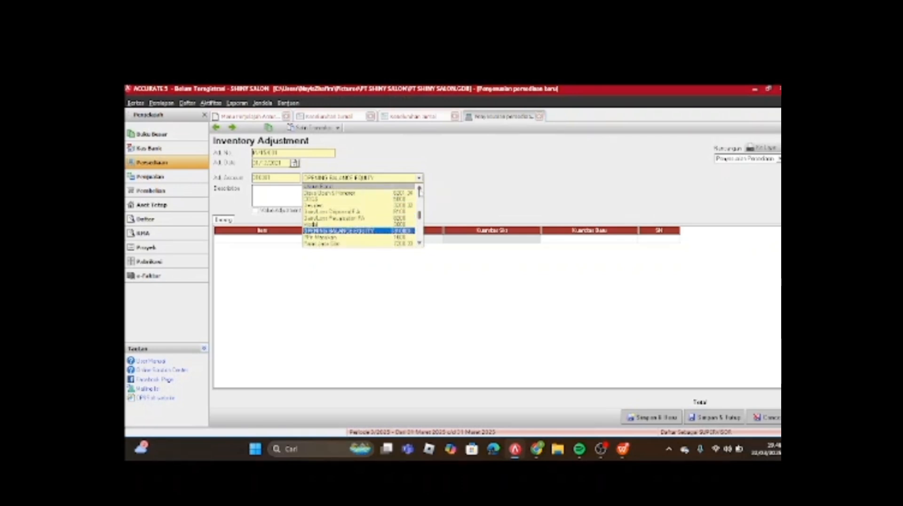
{"action": "left_click", "coordinate": [334, 200]}
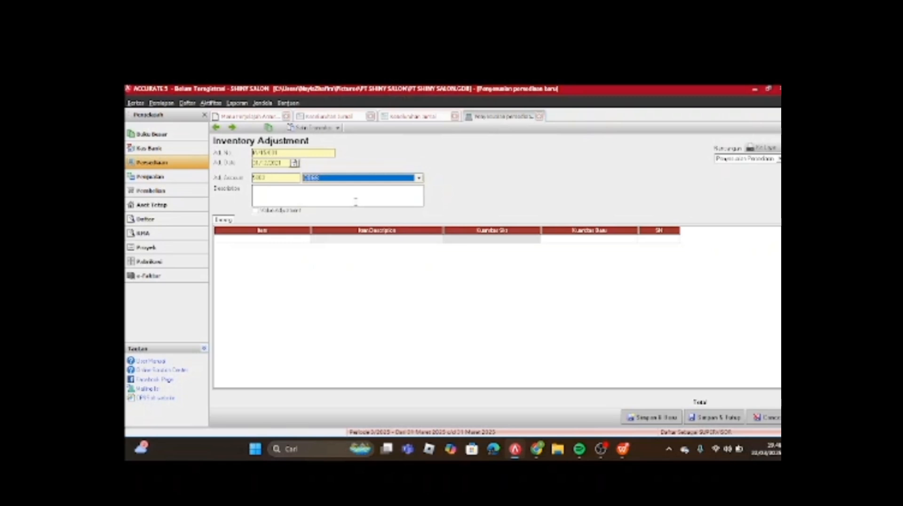
Check the adjusted item on the PDF's stock adjustment sheet and add Cream Creambath as the adjustment line.
{"action": "left_click", "coordinate": [282, 244]}
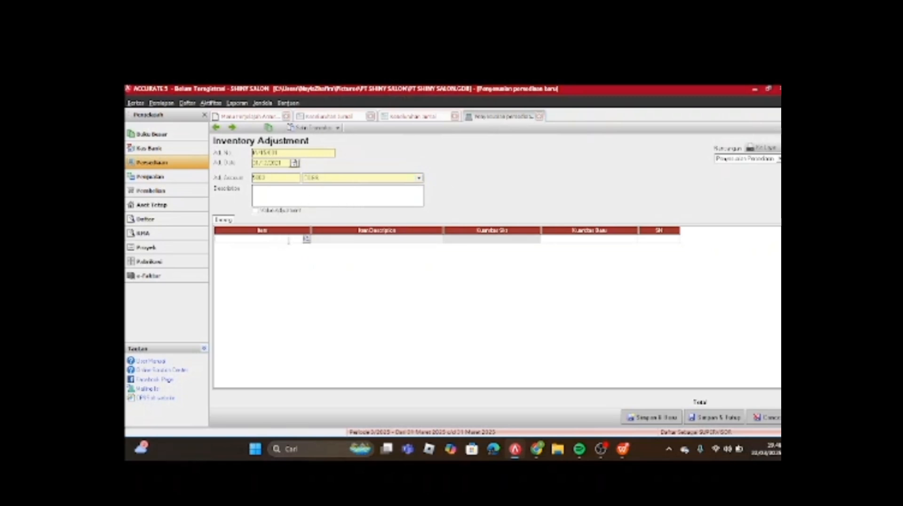
{"action": "left_click", "coordinate": [306, 239]}
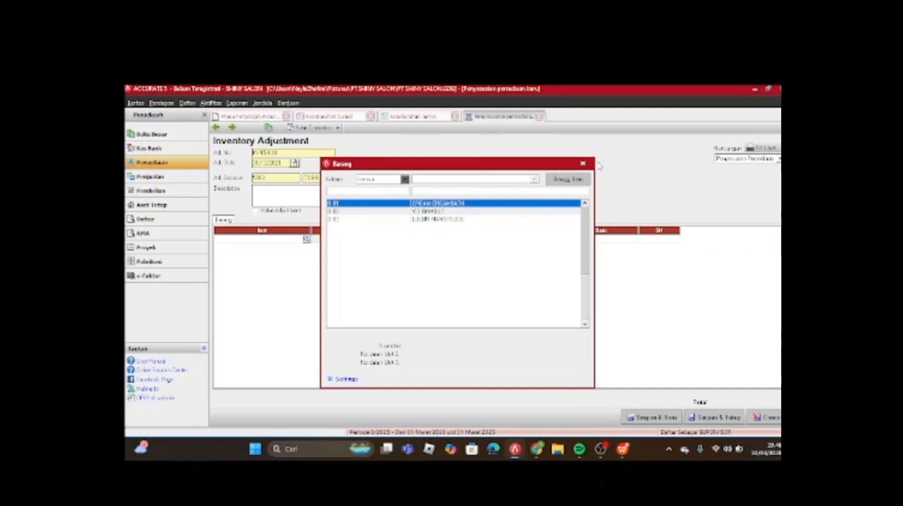
{"action": "left_click", "coordinate": [582, 164]}
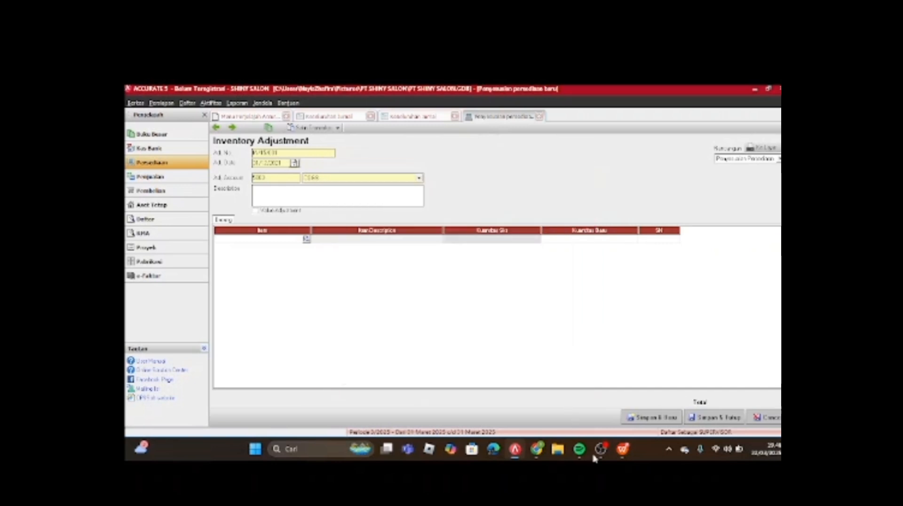
{"action": "left_click", "coordinate": [622, 449]}
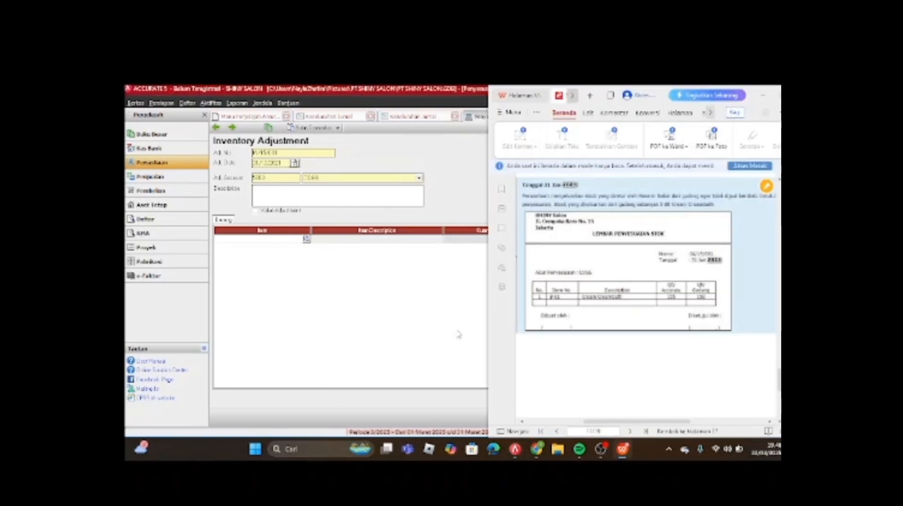
{"action": "left_click", "coordinate": [307, 239]}
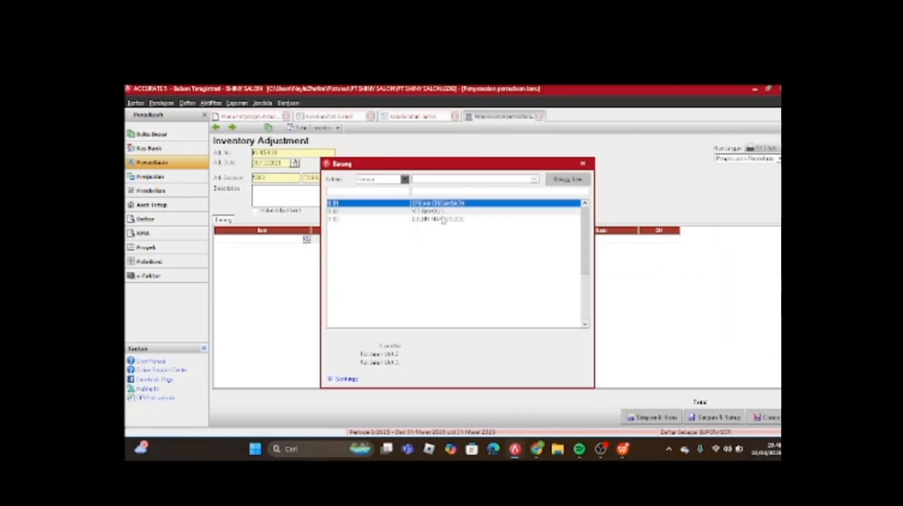
{"action": "key", "text": "Return"}
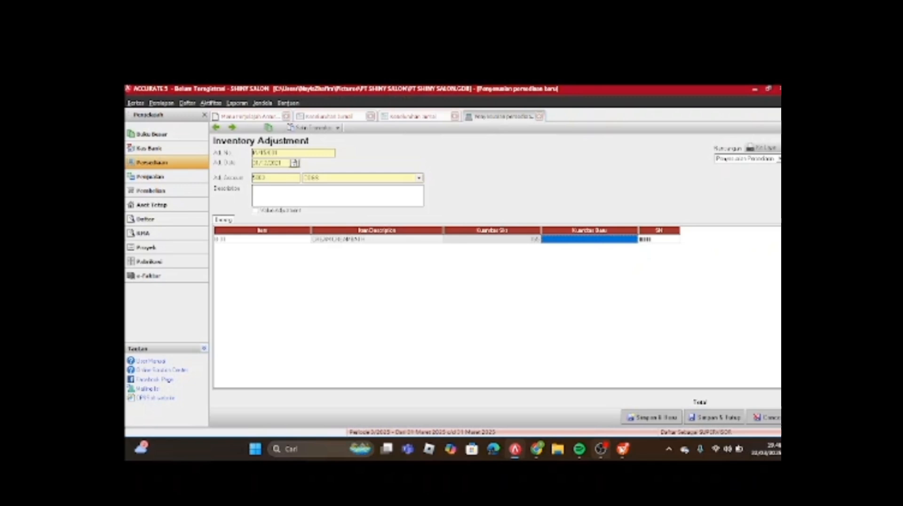
Set Cream Creambath's new quantity to the PDF's warehouse quantity of 150, and save and close the inventory adjustment.
{"action": "left_click", "coordinate": [622, 448]}
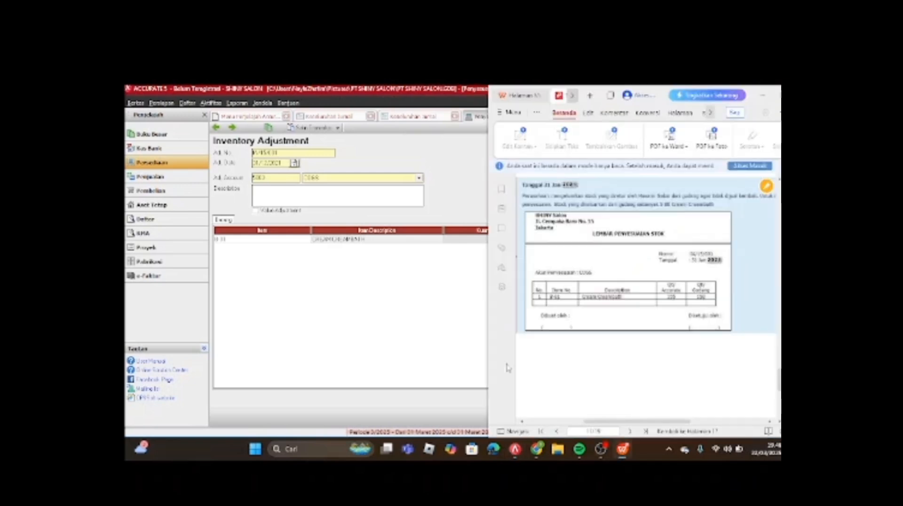
{"action": "left_click", "coordinate": [467, 361]}
{"action": "key", "text": "Return"}
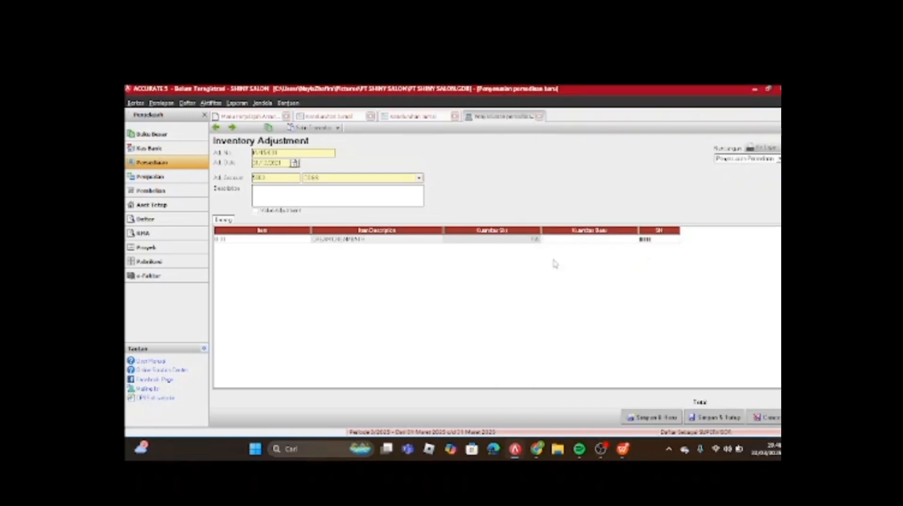
{"action": "type", "text": "14"}
{"action": "left_click", "coordinate": [650, 240]}
{"action": "key", "text": "Return"}
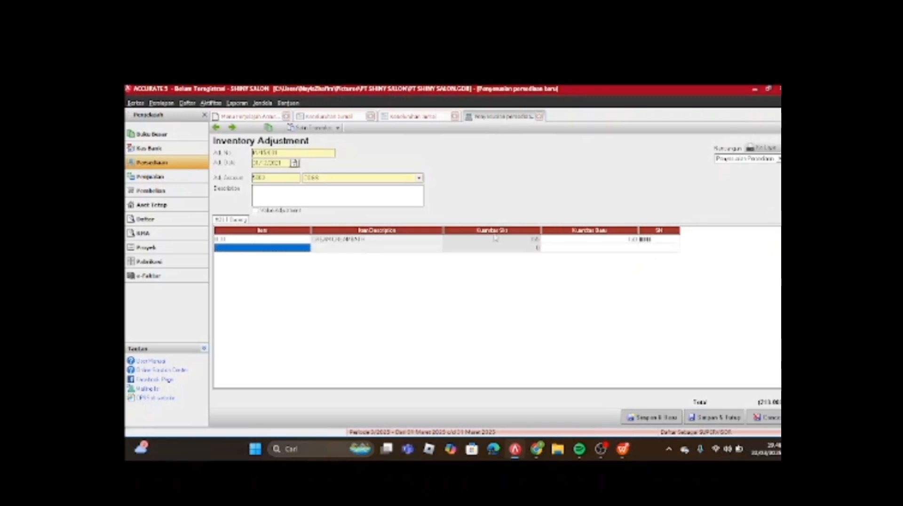
{"action": "left_click", "coordinate": [293, 240]}
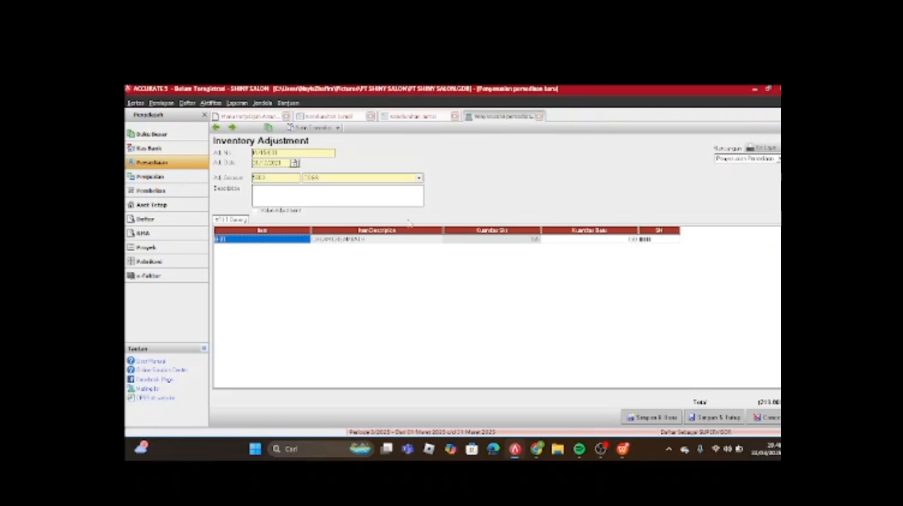
{"action": "left_click", "coordinate": [714, 418]}
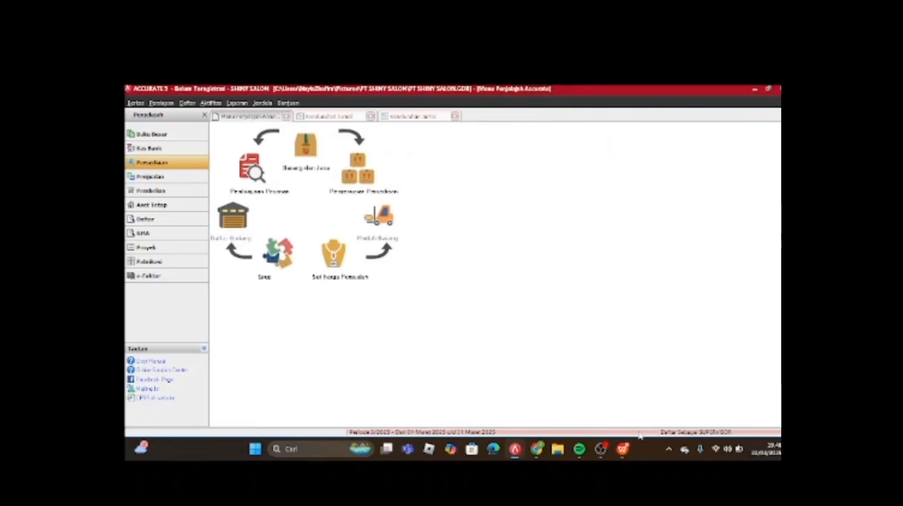
Read the 31 January price adjustment memo in the PDF and start a new selling price adjustment in Accurate.
{"action": "left_click", "coordinate": [623, 449]}
{"action": "scroll", "coordinate": [638, 345], "scroll_direction": "down", "scroll_amount": 3}
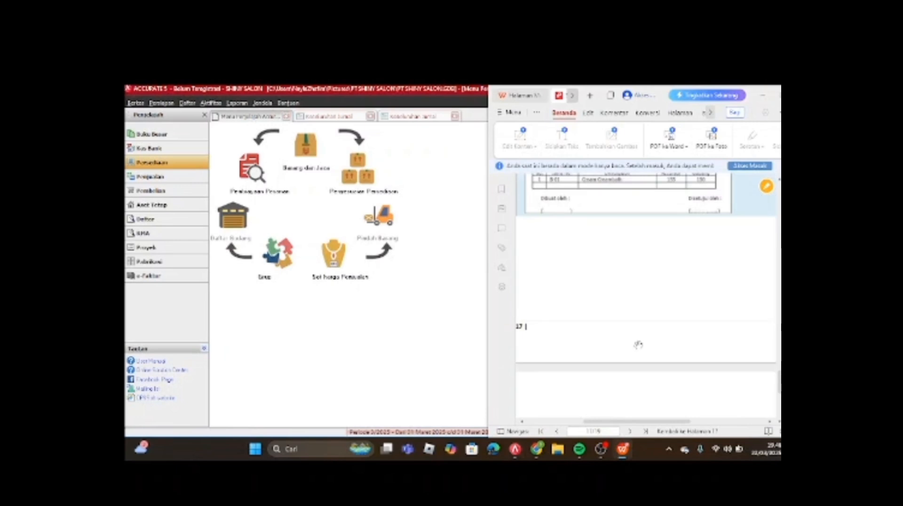
{"action": "scroll", "coordinate": [638, 345], "scroll_direction": "down", "scroll_amount": 3}
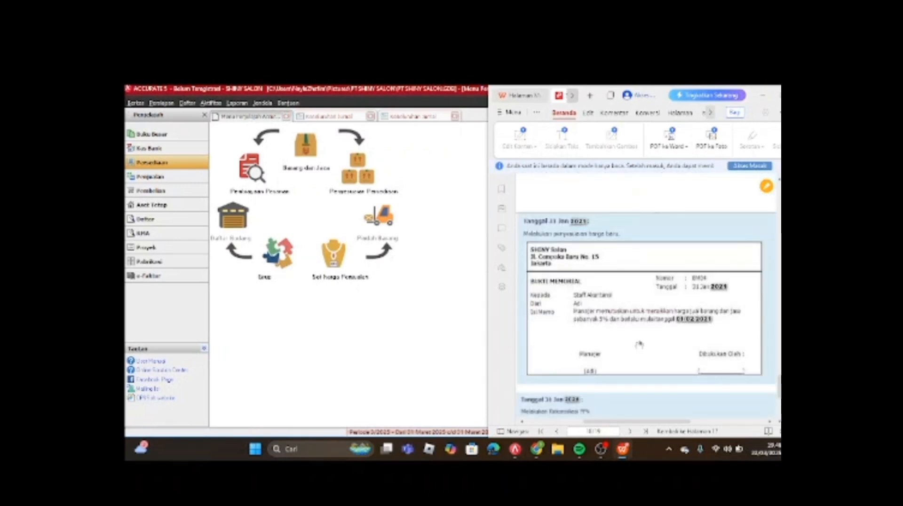
{"action": "scroll", "coordinate": [638, 344], "scroll_direction": "down", "scroll_amount": 1}
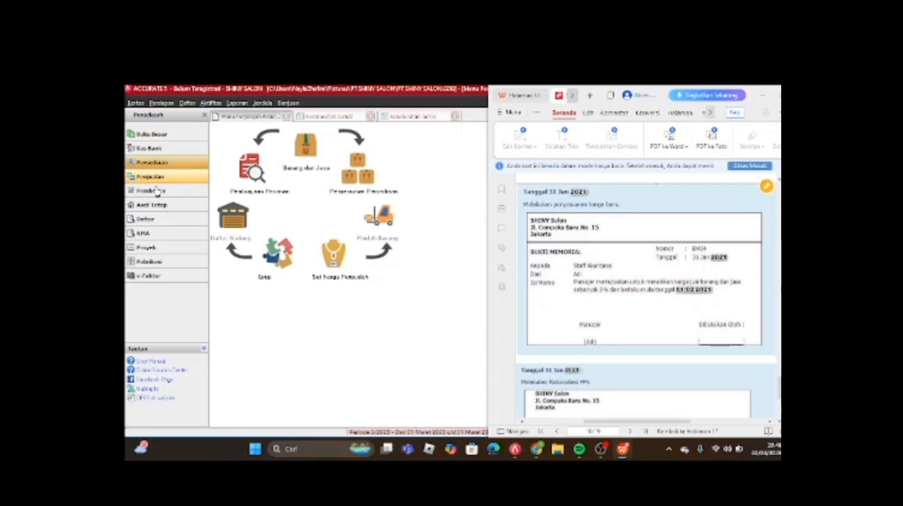
{"action": "left_click", "coordinate": [163, 164]}
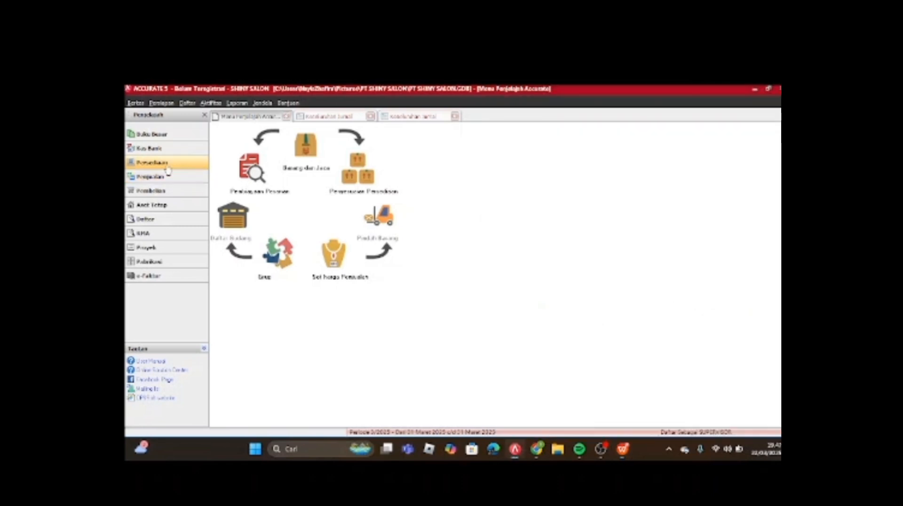
{"action": "left_click", "coordinate": [339, 268]}
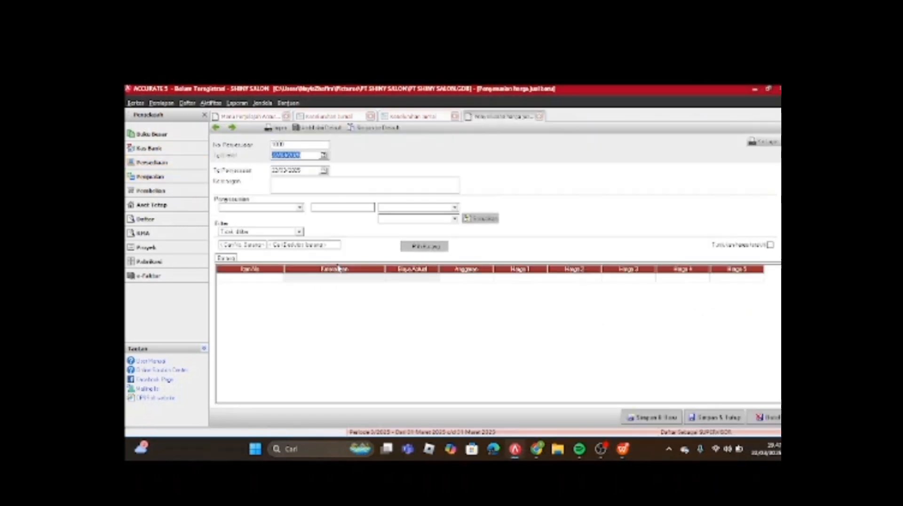
Replace the selling price adjustment's default number with a memo number, consulting the memo in the PDF.
{"action": "left_click", "coordinate": [293, 145]}
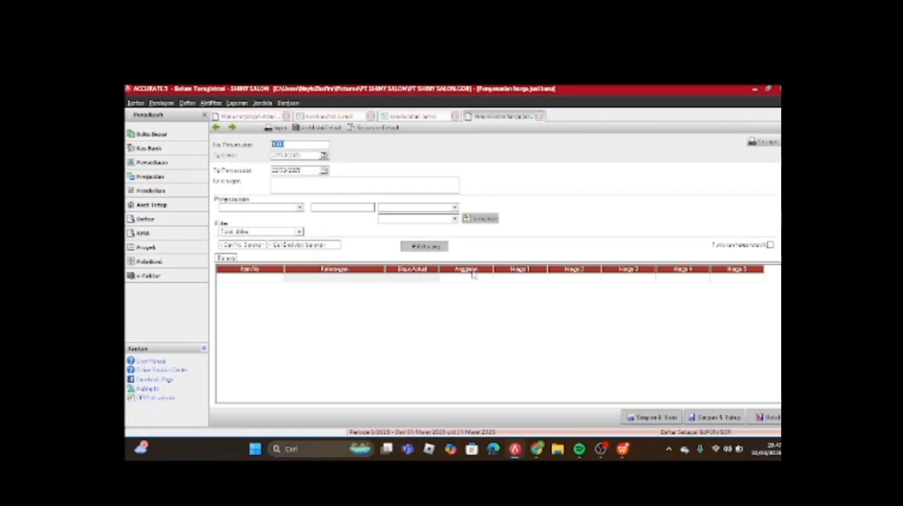
{"action": "left_click", "coordinate": [620, 449]}
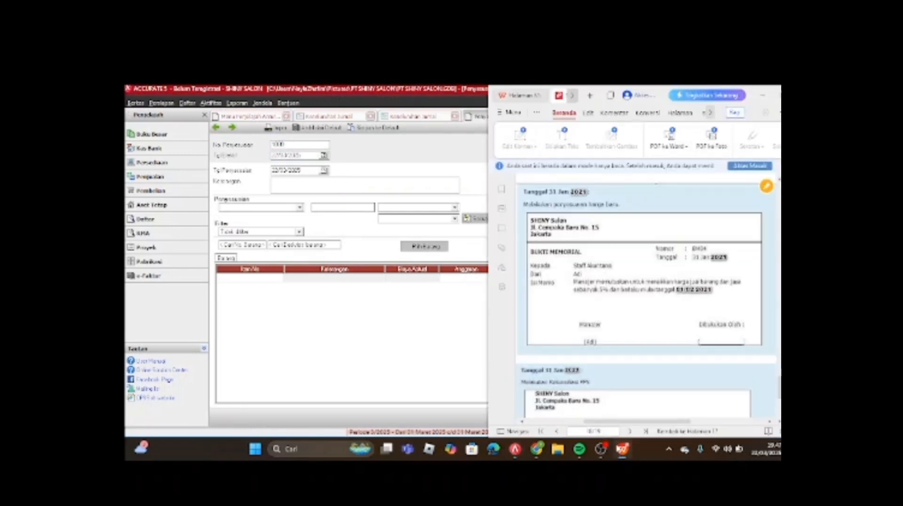
{"action": "left_click", "coordinate": [302, 148]}
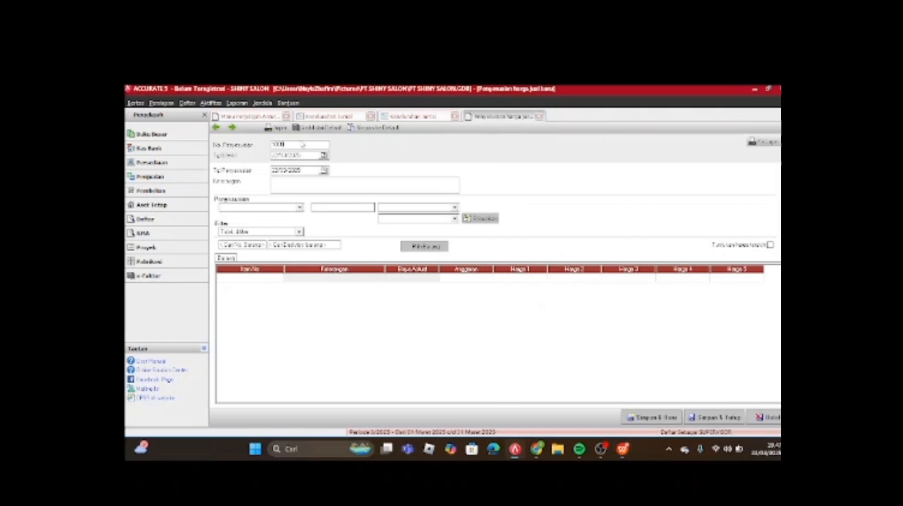
{"action": "double_click", "coordinate": [289, 147]}
{"action": "type", "text": "HJ 01"}
{"action": "left_click", "coordinate": [622, 451]}
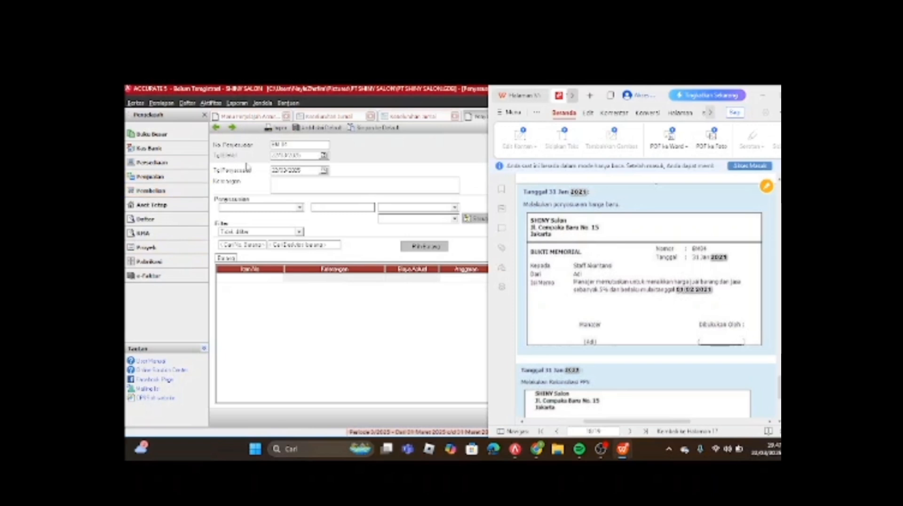
Set the price adjustment's effective date to 1 February 2021 and its adjustment date to 31 January 2021.
{"action": "left_click", "coordinate": [306, 155]}
{"action": "type", "text": "01/0"}
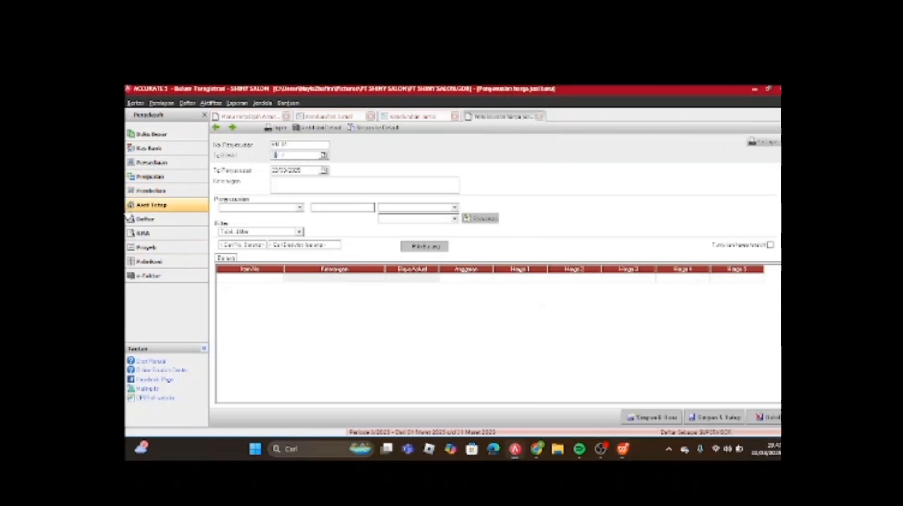
{"action": "type", "text": "3/2025"}
{"action": "key", "text": "ctrl+a"}
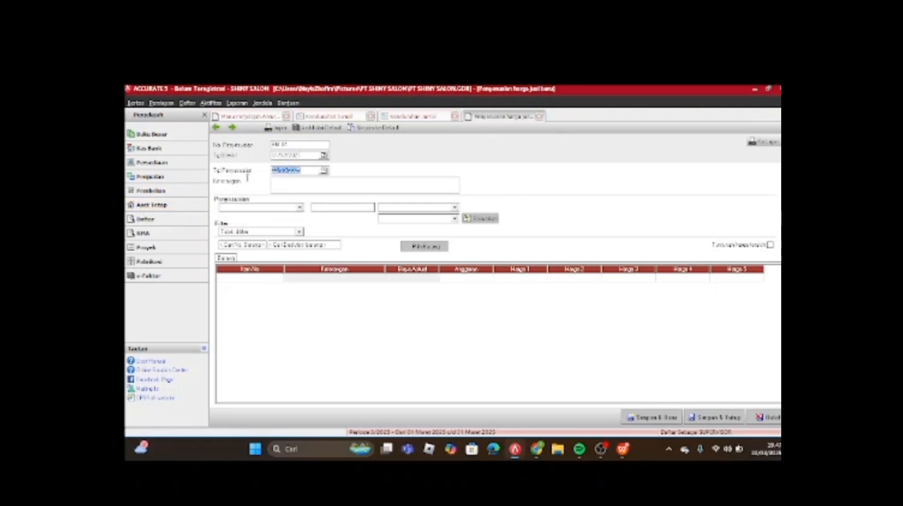
{"action": "type", "text": "21/0"}
{"action": "type", "text": "3/2"}
{"action": "type", "text": "02"}
Enter "KENAIKAN HARGA 5%" as the price adjustment's description.
{"action": "left_click", "coordinate": [286, 186]}
{"action": "type", "text": "S"}
{"action": "type", "text": "ENAIKAN HARGA 5%"}
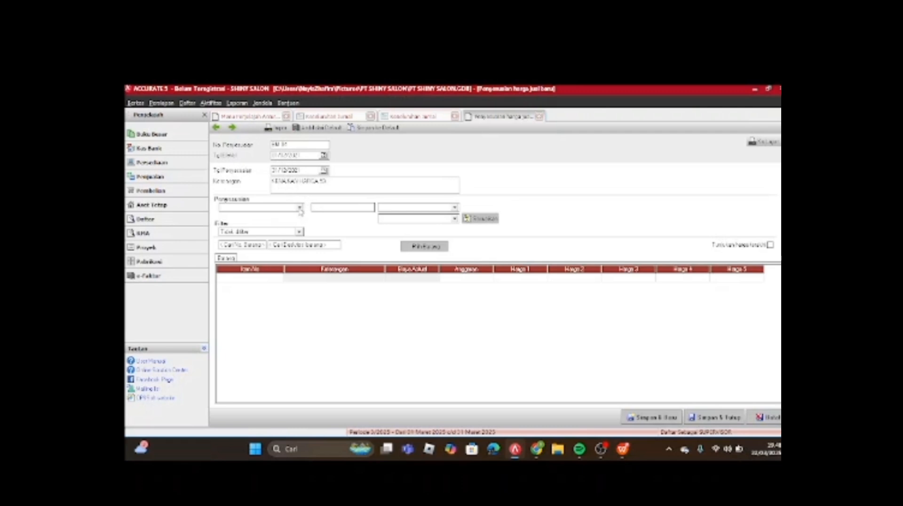
Add Cream Creambath, Vit Rambut and the five services SIN-01 to SIN-05 to the price adjustment.
{"action": "left_click", "coordinate": [424, 246]}
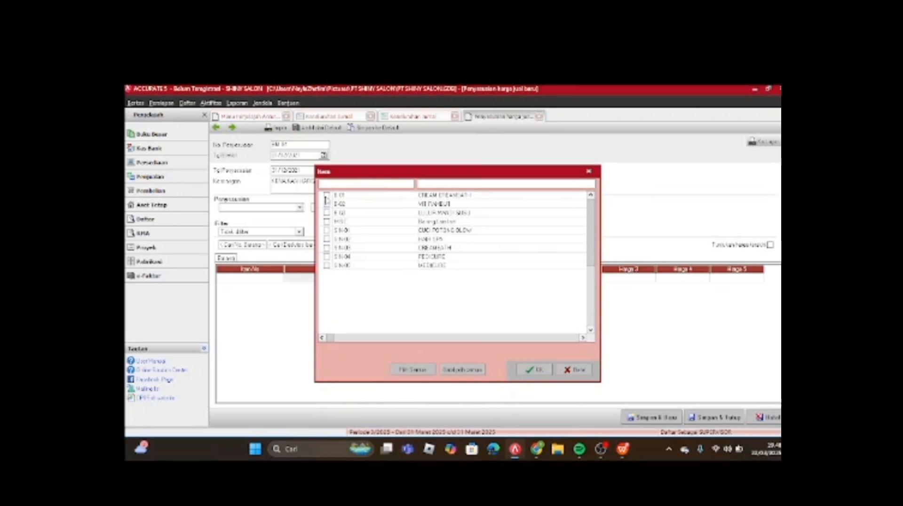
{"action": "left_click", "coordinate": [326, 195]}
{"action": "left_click", "coordinate": [326, 204]}
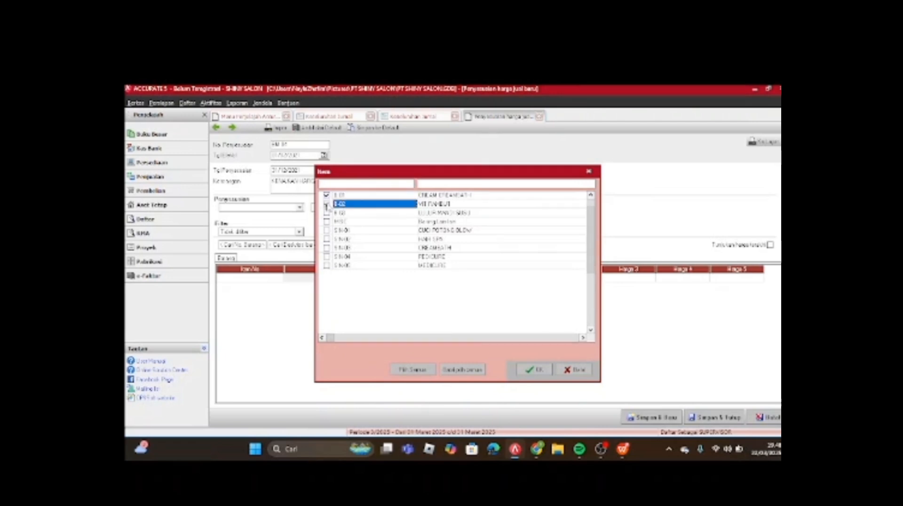
{"action": "left_click", "coordinate": [327, 230]}
{"action": "left_click", "coordinate": [326, 239]}
{"action": "left_click", "coordinate": [326, 247]}
{"action": "left_click", "coordinate": [326, 257]}
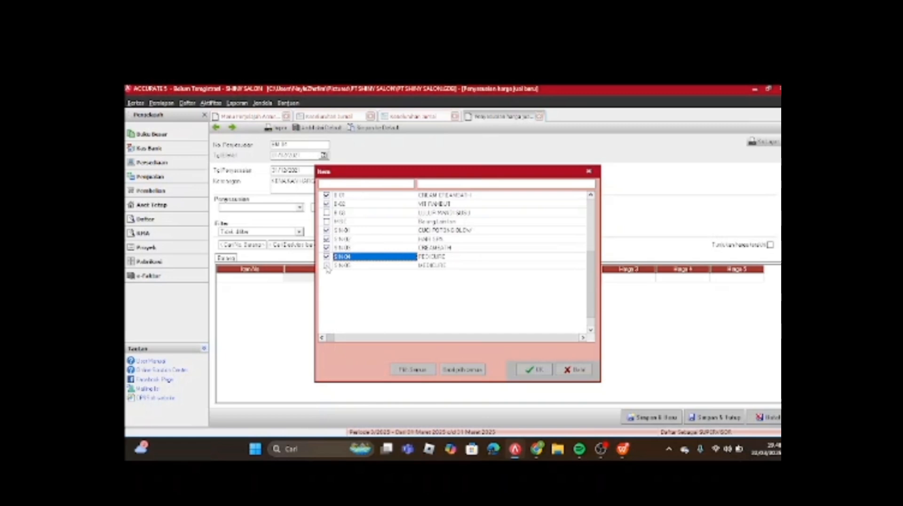
{"action": "left_click", "coordinate": [326, 265]}
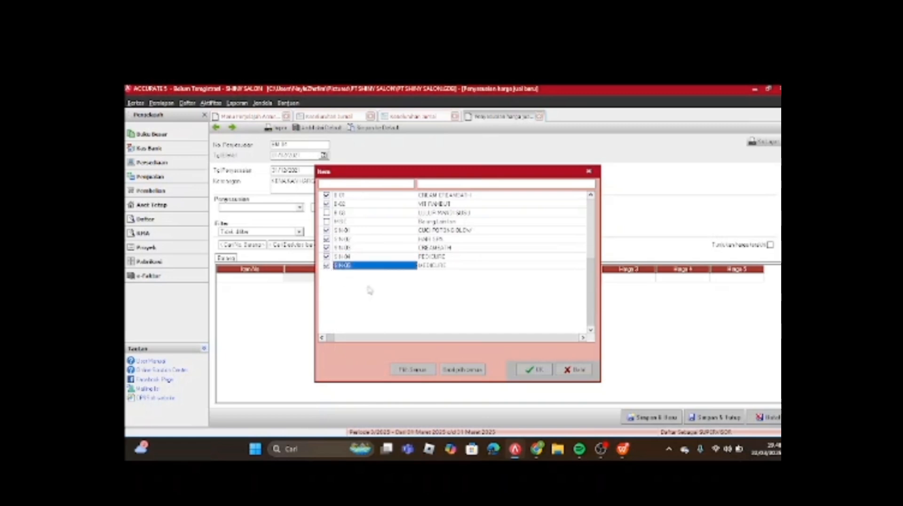
{"action": "left_click", "coordinate": [533, 370]}
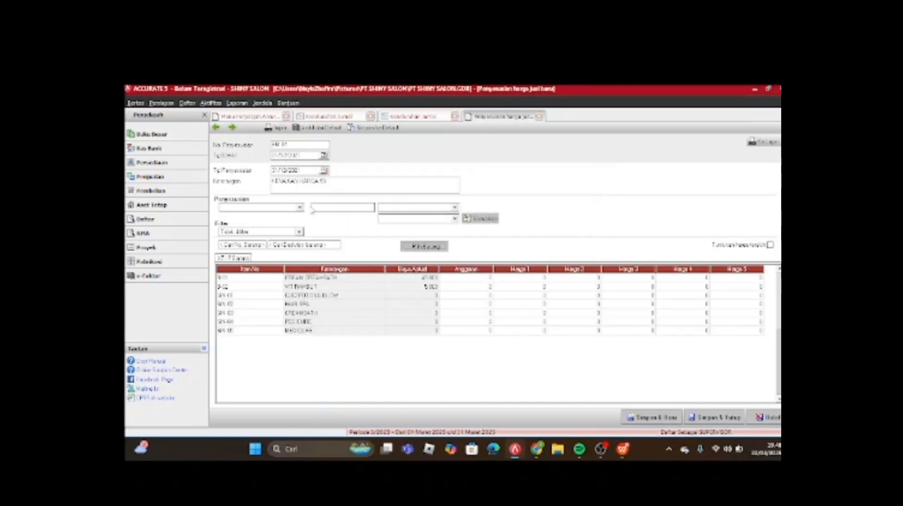
Choose Harga Baru 1 as the price level to change in the selling price adjustment.
{"action": "left_click", "coordinate": [299, 207]}
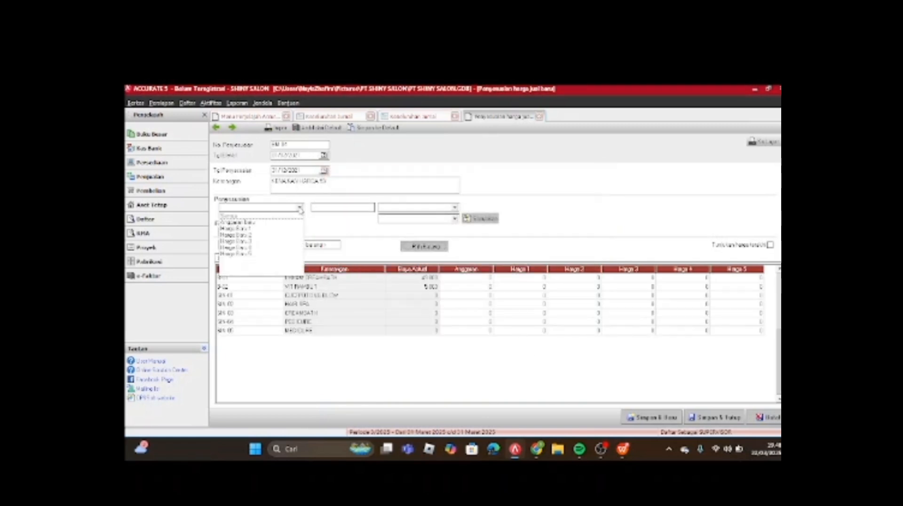
{"action": "left_click", "coordinate": [275, 217]}
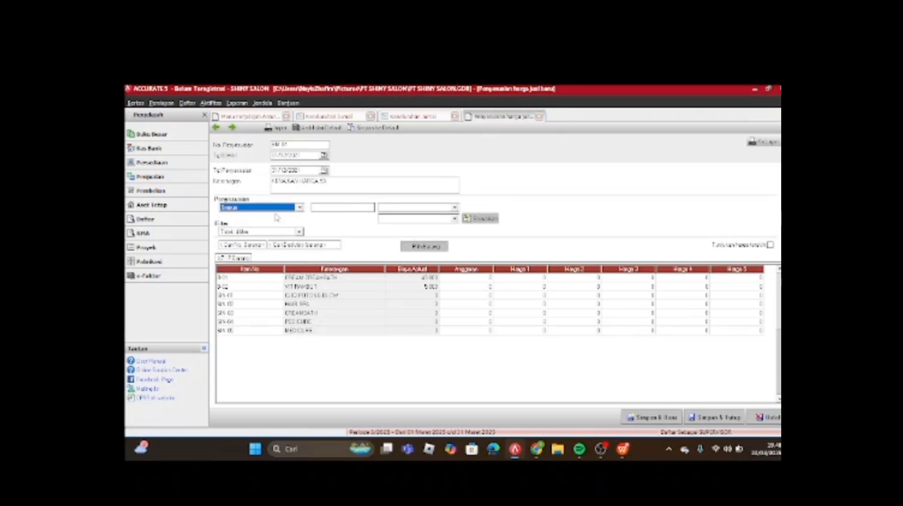
{"action": "left_click", "coordinate": [300, 209]}
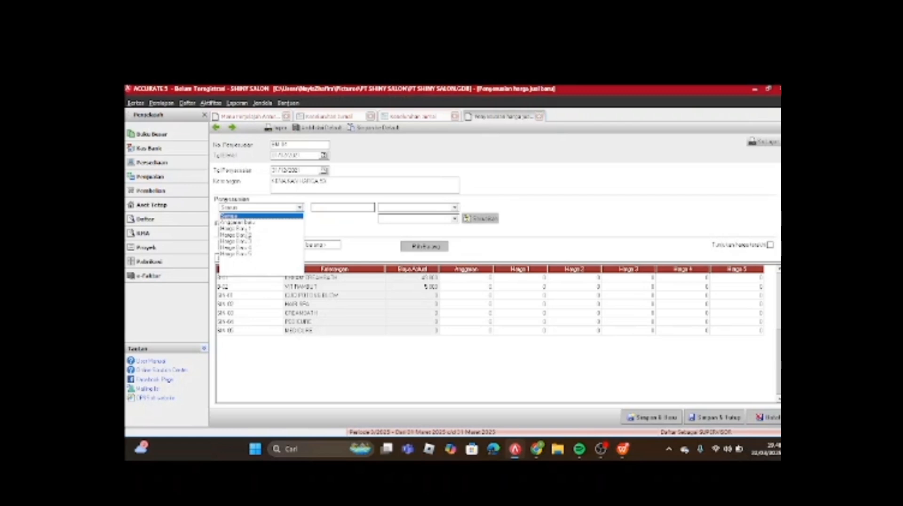
{"action": "left_click", "coordinate": [235, 228]}
{"action": "left_click", "coordinate": [325, 128]}
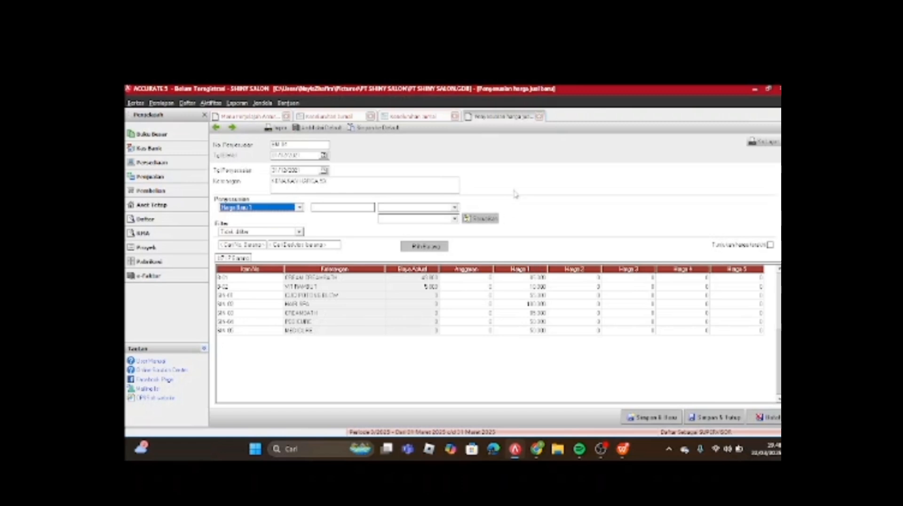
{"action": "left_click", "coordinate": [299, 207]}
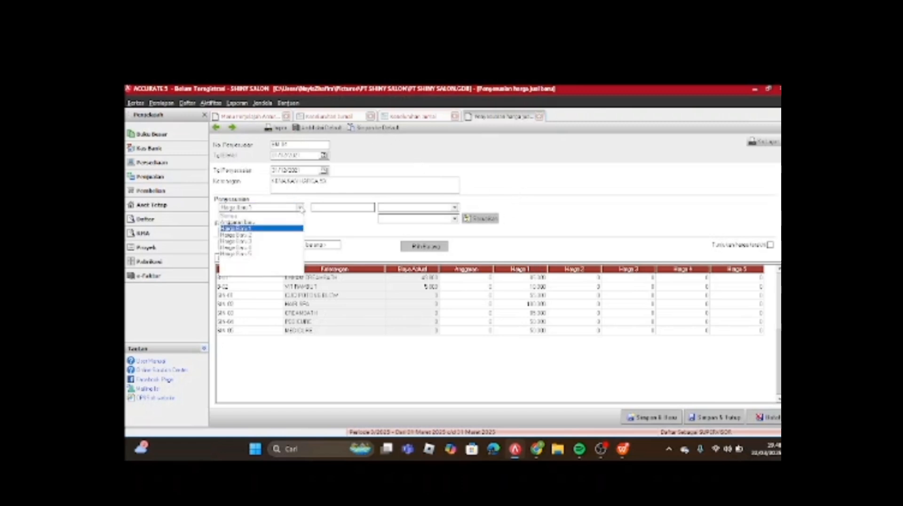
{"action": "left_click", "coordinate": [273, 231]}
Apply a 5 percent (Persentase) increase based on Nilai Skr to the listed items, then save and close the price adjustment.
{"action": "left_click", "coordinate": [330, 208]}
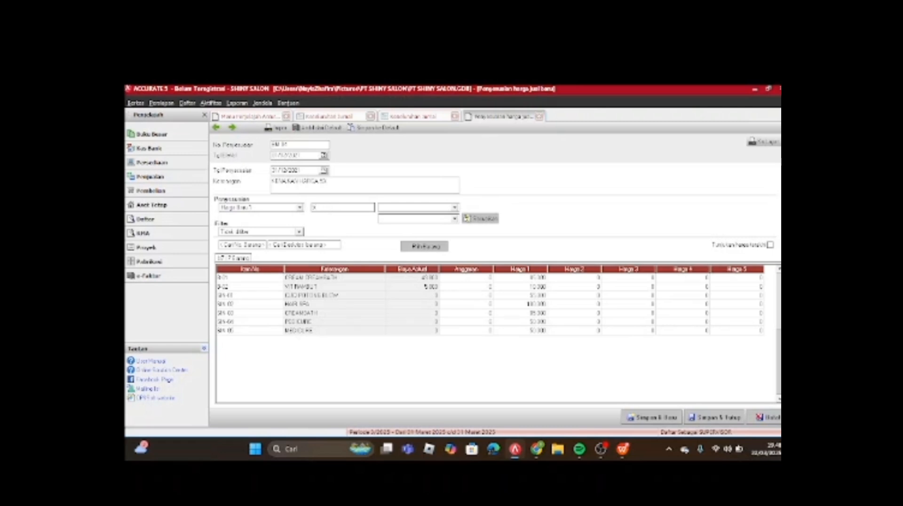
{"action": "left_click", "coordinate": [455, 208]}
{"action": "left_click", "coordinate": [427, 218]}
{"action": "left_click", "coordinate": [455, 219]}
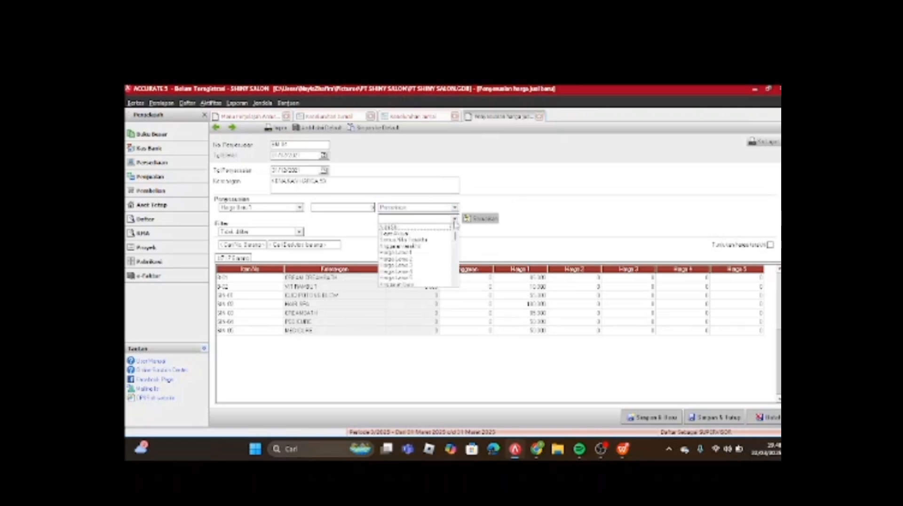
{"action": "left_click", "coordinate": [393, 233]}
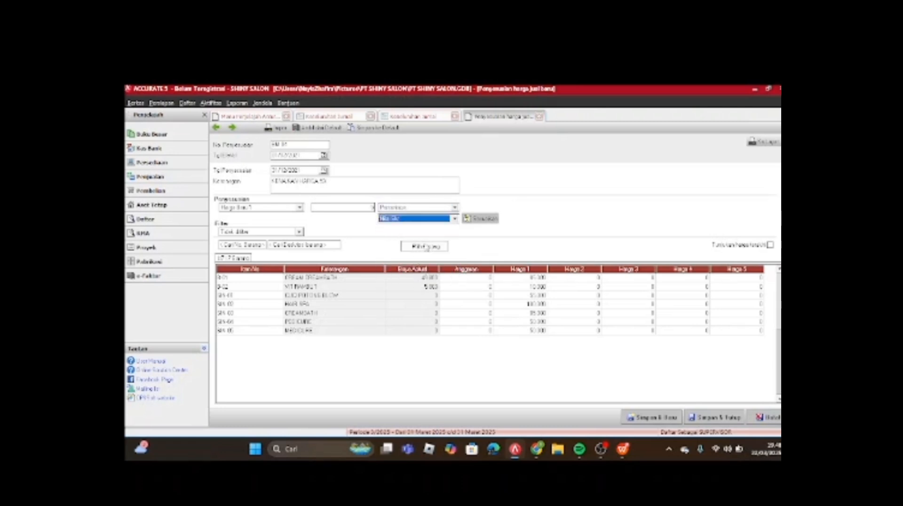
{"action": "left_click", "coordinate": [486, 221]}
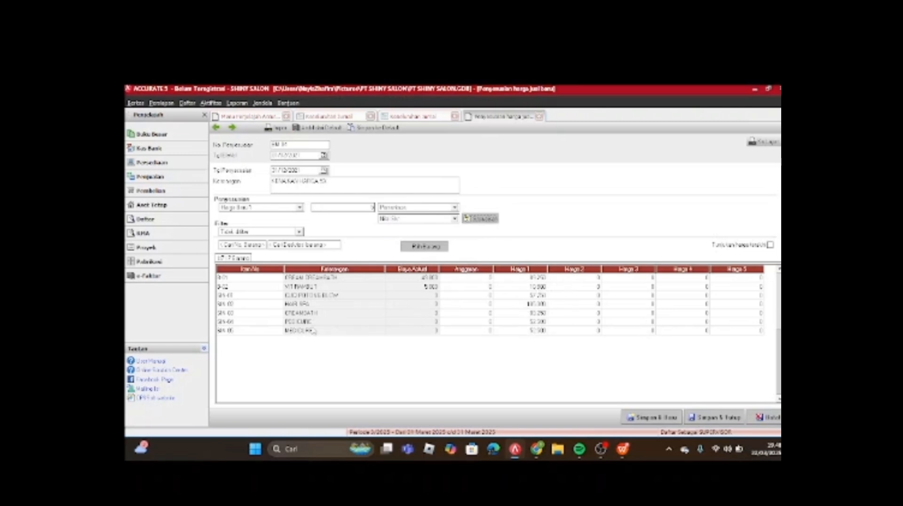
{"action": "left_click", "coordinate": [715, 417]}
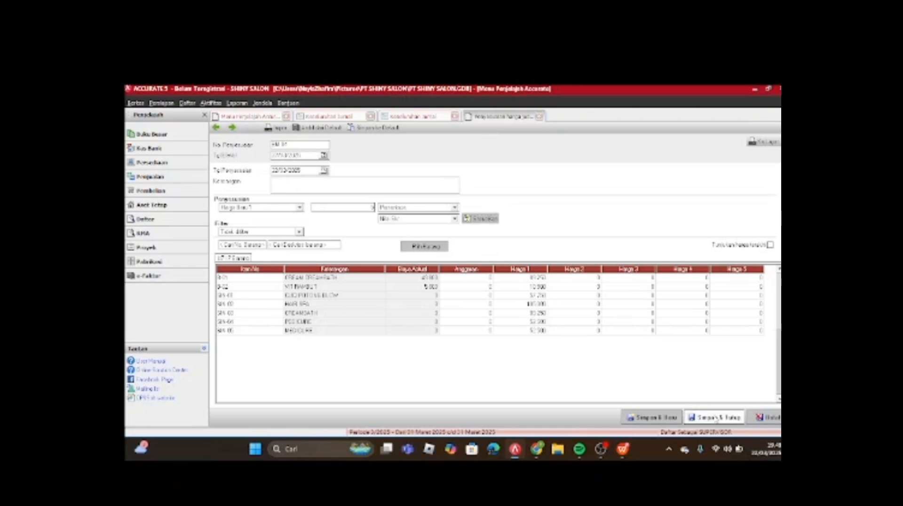
Consult the PPN reconciliation memo in the PDF and start a new journal voucher numbered BM 05.
{"action": "left_click", "coordinate": [622, 449]}
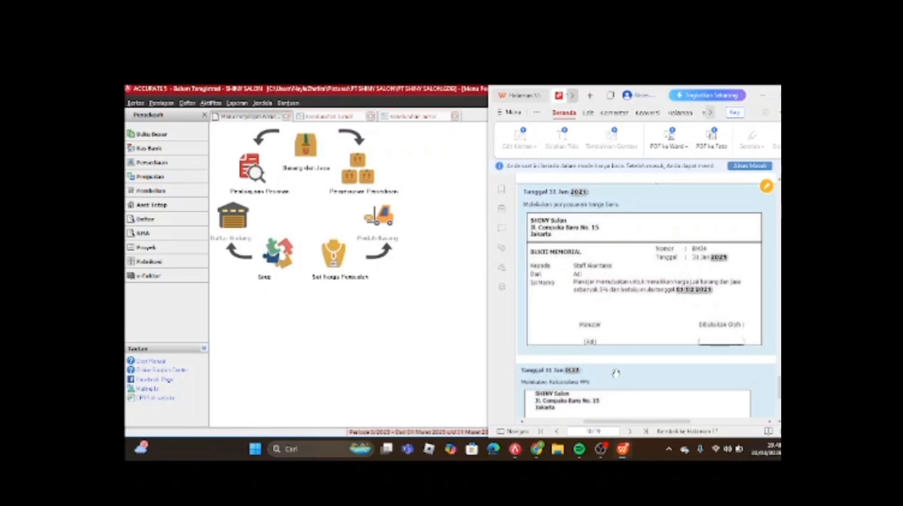
{"action": "scroll", "coordinate": [616, 367], "scroll_direction": "down", "scroll_amount": 3}
{"action": "scroll", "coordinate": [621, 350], "scroll_direction": "down", "scroll_amount": 1}
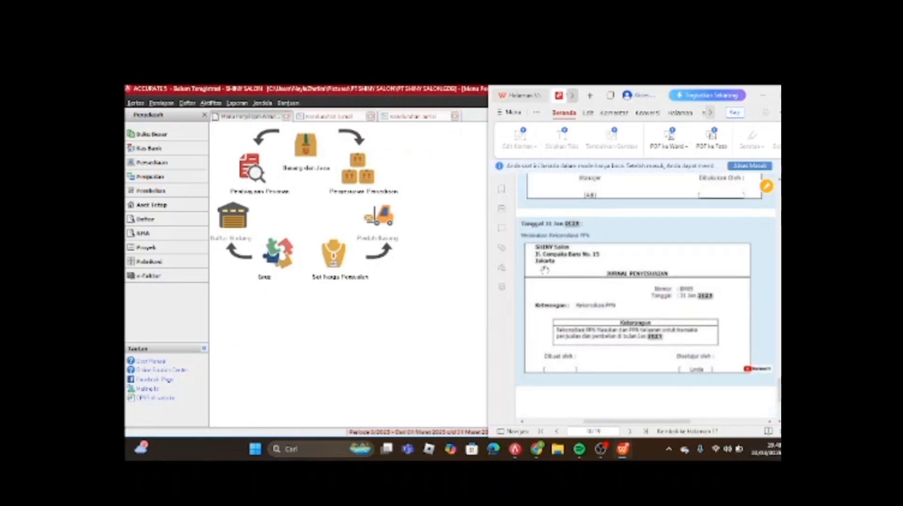
{"action": "left_click", "coordinate": [186, 137]}
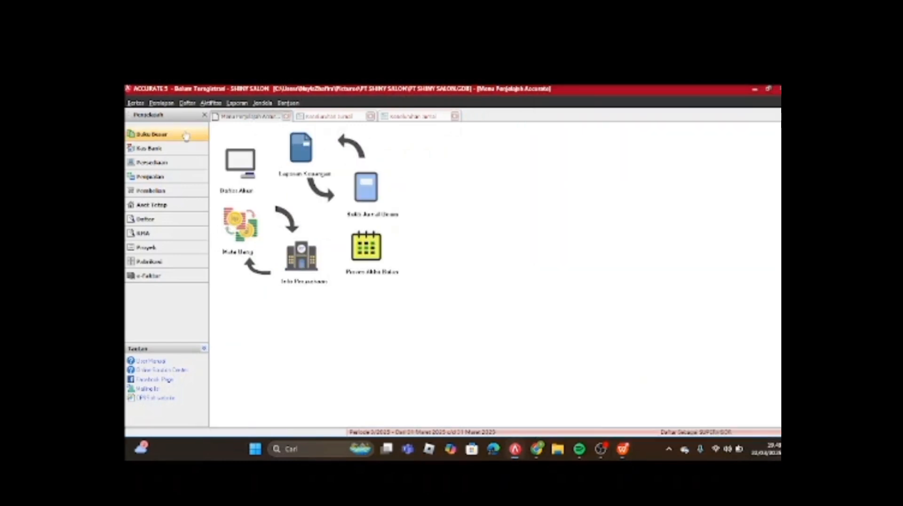
{"action": "left_click", "coordinate": [371, 189]}
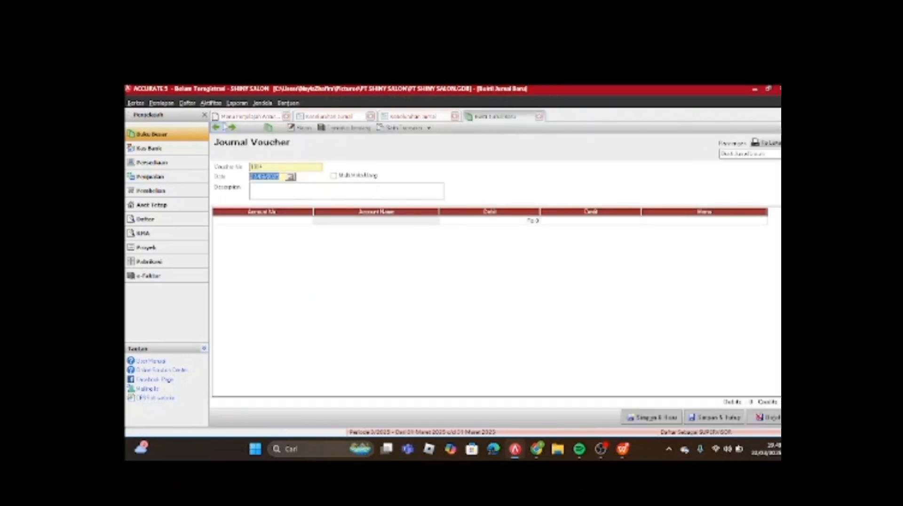
{"action": "key", "text": "shift+Tab"}
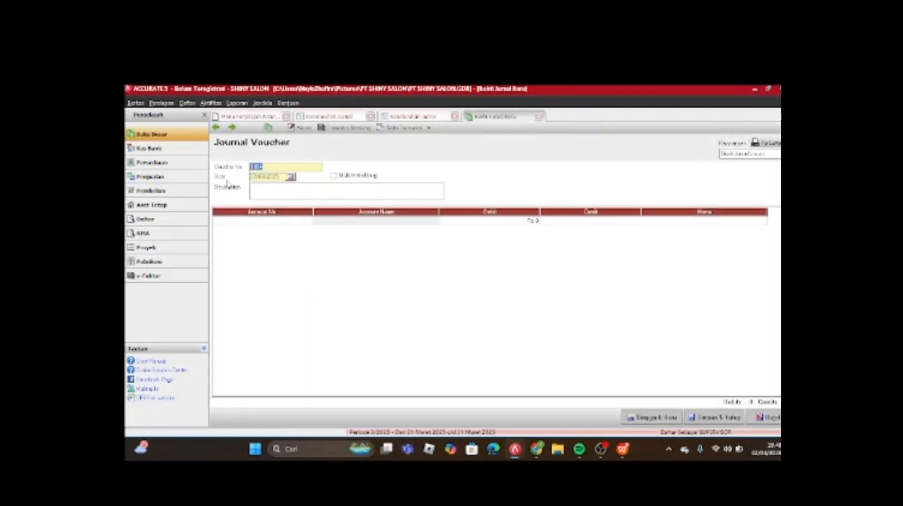
{"action": "left_click", "coordinate": [625, 450]}
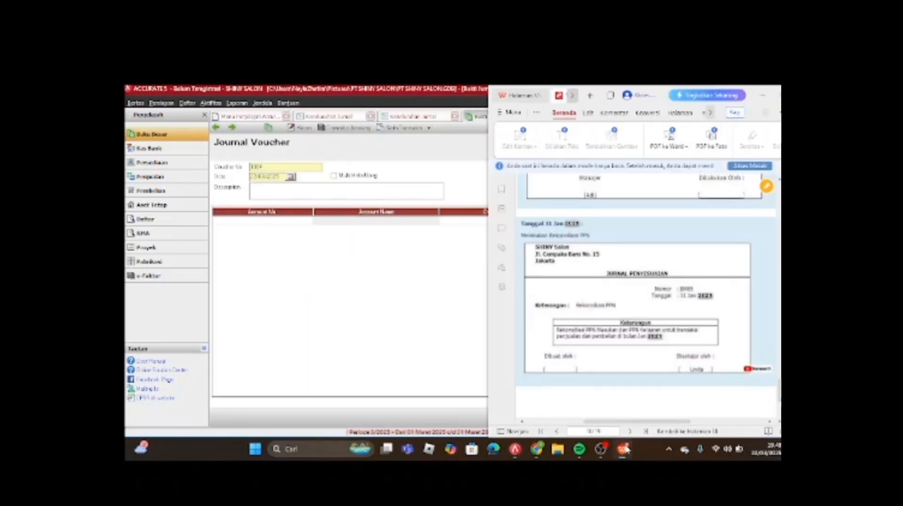
{"action": "left_click", "coordinate": [515, 450]}
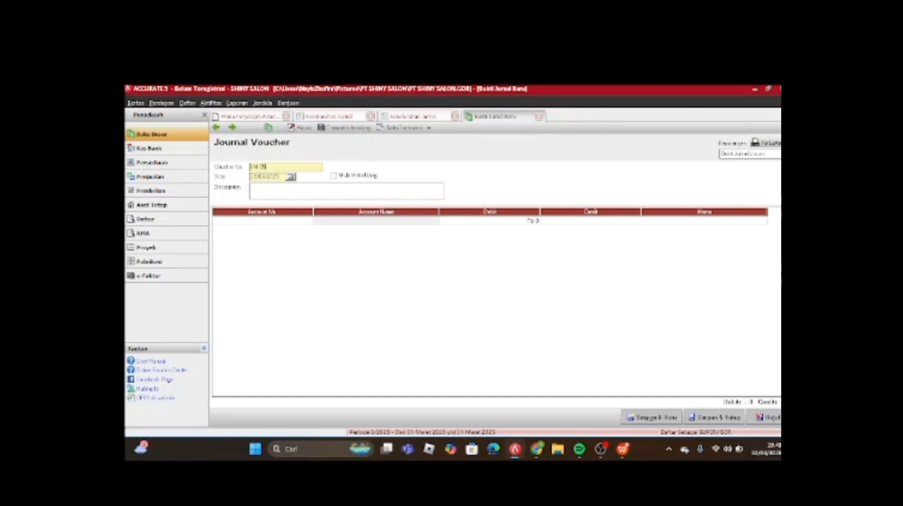
Set the journal voucher's date to 31 January 2021, checking it against the memo in the PDF.
{"action": "left_click_drag", "start_coordinate": [282, 177], "coordinate": [214, 177]}
{"action": "type", "text": "01"}
{"action": "type", "text": "/0"}
{"action": "type", "text": "3/2025"}
{"action": "type", "text": "025"}
{"action": "left_click", "coordinate": [622, 449]}
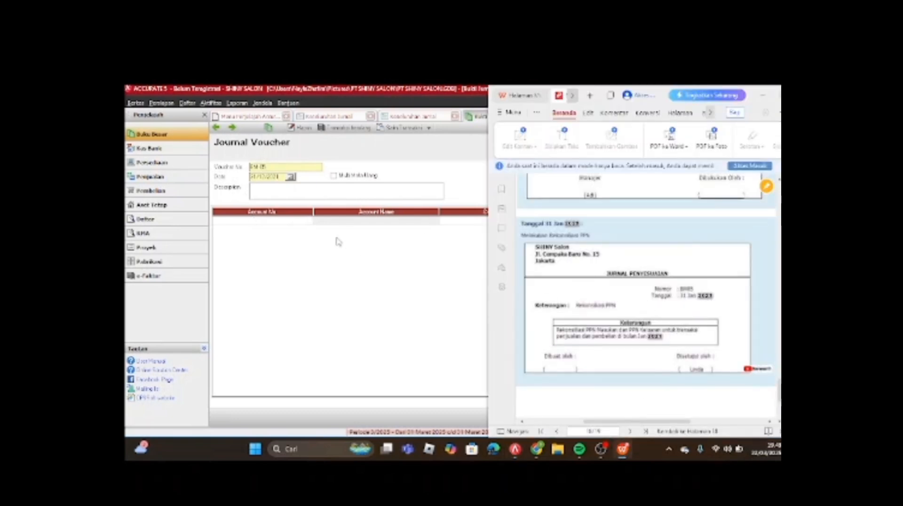
{"action": "left_click", "coordinate": [318, 256]}
{"action": "left_click", "coordinate": [264, 181]}
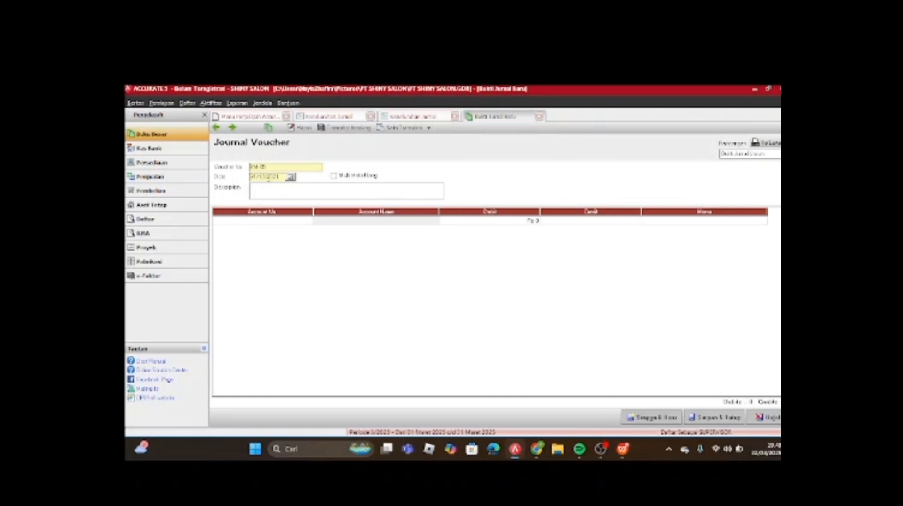
{"action": "left_click", "coordinate": [262, 177]}
{"action": "left_click", "coordinate": [268, 177]}
{"action": "key", "text": "Left"}
{"action": "key", "text": "Left"}
{"action": "key", "text": "Left"}
{"action": "type", "text": "03"}
Enter "REKONSILIASI PPN" as the journal voucher's description.
{"action": "left_click", "coordinate": [300, 221]}
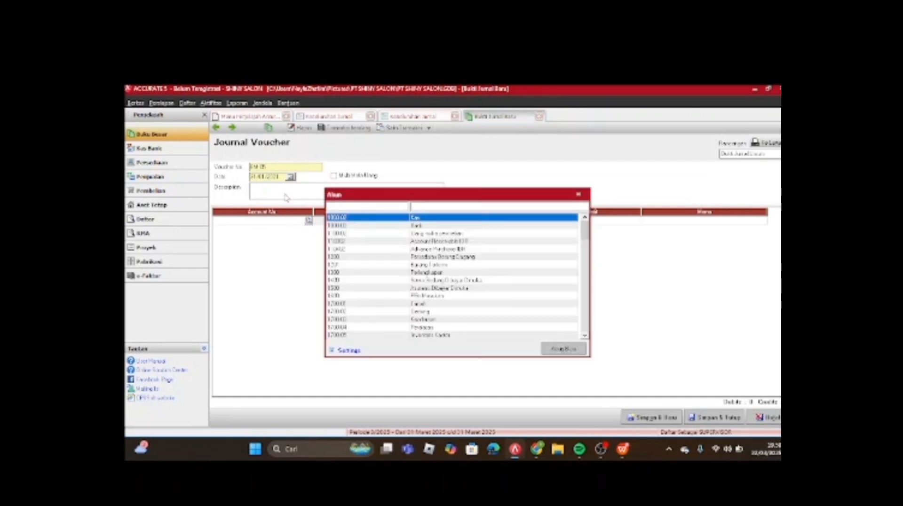
{"action": "left_click", "coordinate": [577, 195]}
{"action": "left_click", "coordinate": [346, 192]}
{"action": "type", "text": "PeNYU"}
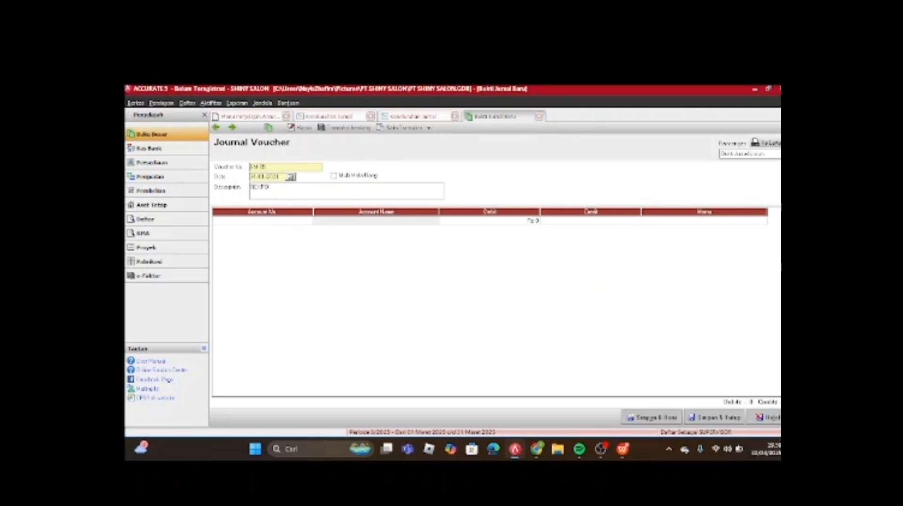
{"action": "type", "text": "SUTAN PTN"}
Create a new account of type Hutang Lancar Lainnya with number 2400, enter its name and save it.
{"action": "left_click", "coordinate": [305, 221]}
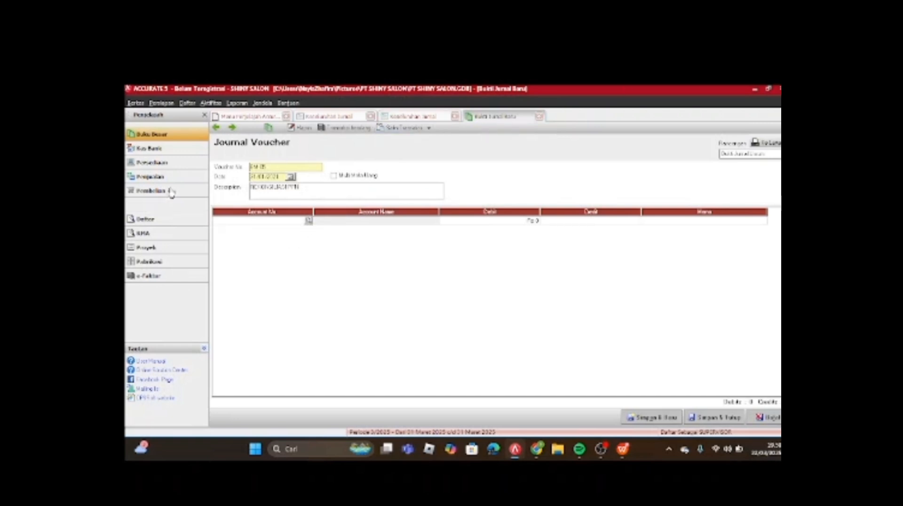
{"action": "left_click", "coordinate": [187, 102]}
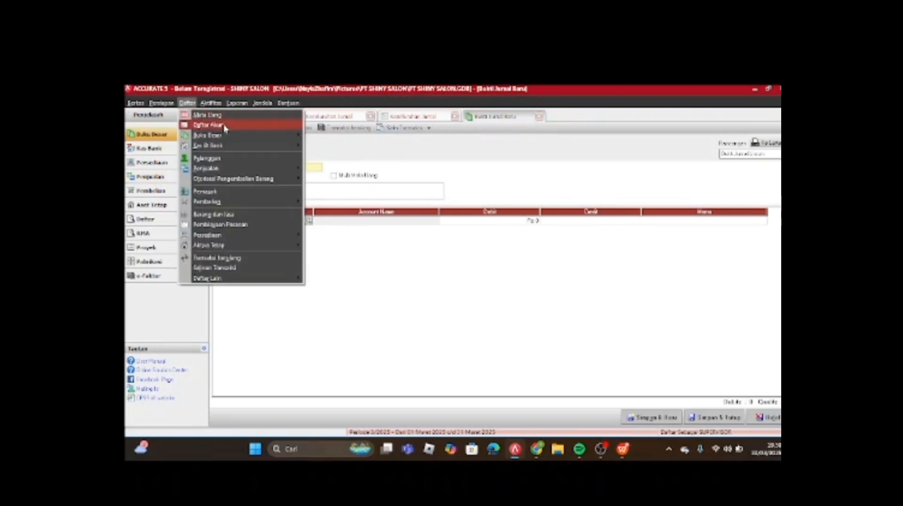
{"action": "left_click", "coordinate": [224, 124]}
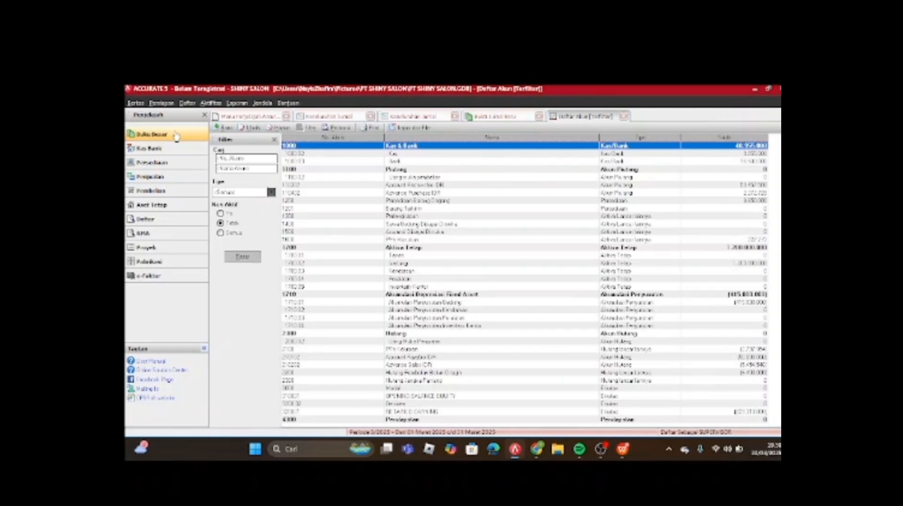
{"action": "left_click", "coordinate": [222, 127]}
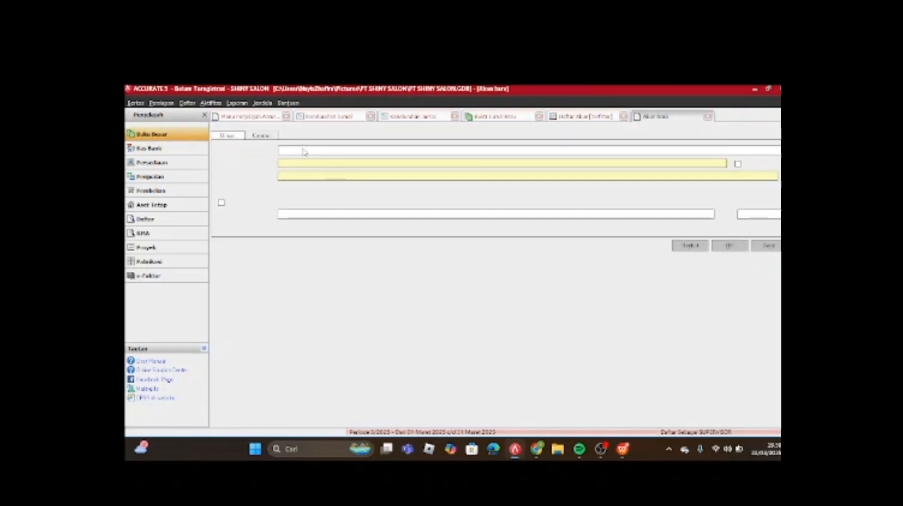
{"action": "left_click", "coordinate": [303, 151]}
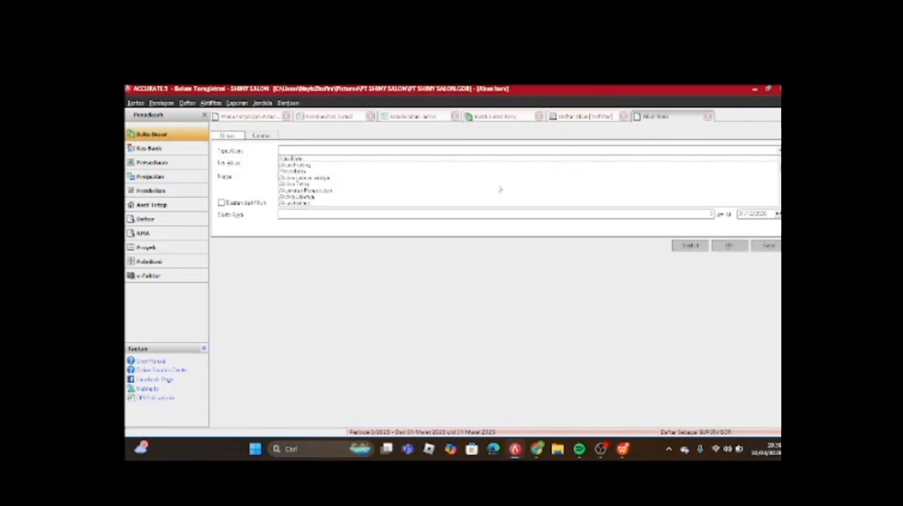
{"action": "scroll", "coordinate": [780, 165], "scroll_direction": "down", "scroll_amount": 1}
{"action": "scroll", "coordinate": [518, 181], "scroll_direction": "down", "scroll_amount": 2}
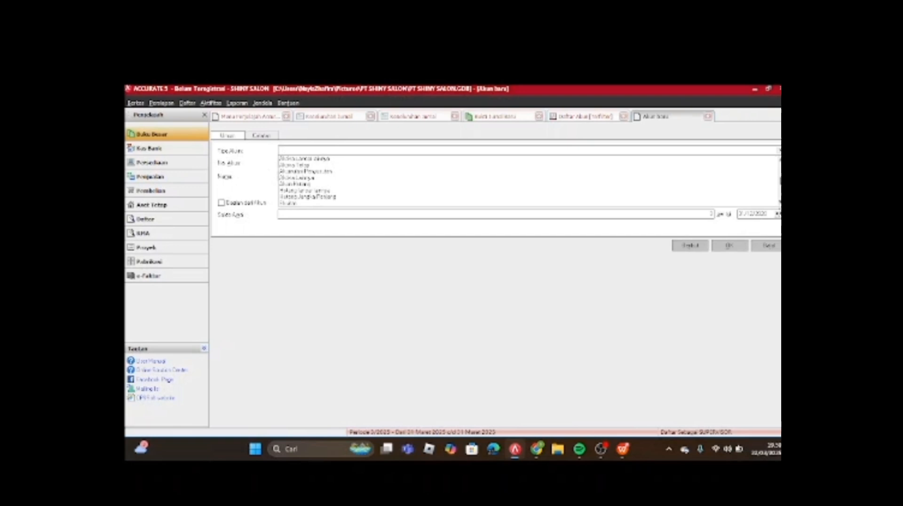
{"action": "left_click", "coordinate": [318, 193]}
{"action": "left_click", "coordinate": [299, 163]}
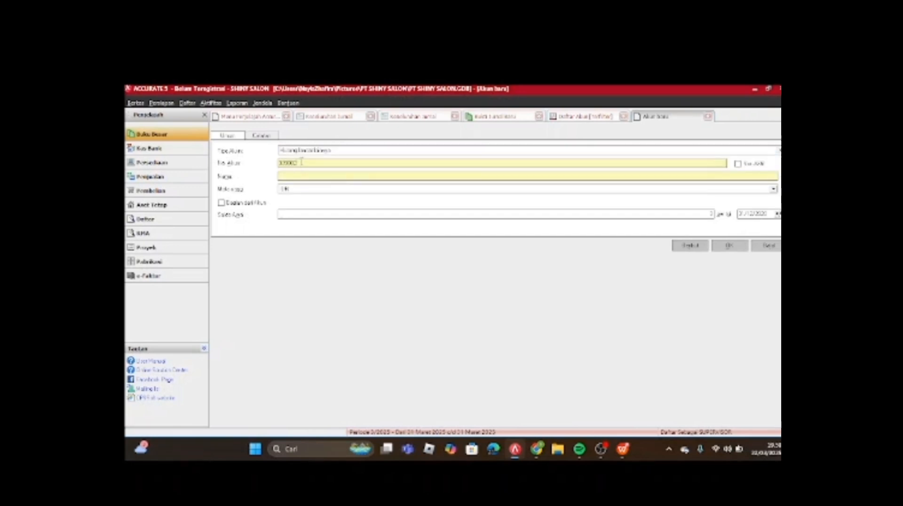
{"action": "type", "text": "2400"}
{"action": "left_click", "coordinate": [290, 178]}
{"action": "left_click", "coordinate": [738, 250]}
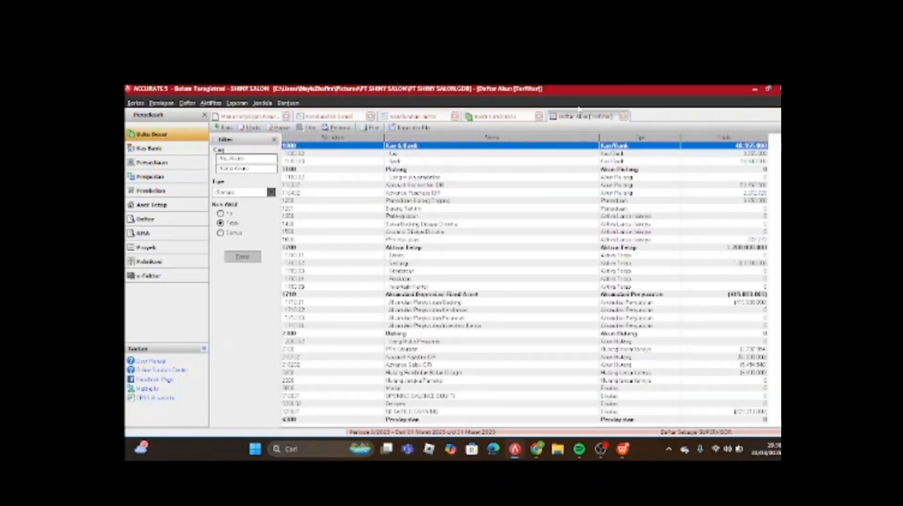
{"action": "left_click", "coordinate": [494, 117]}
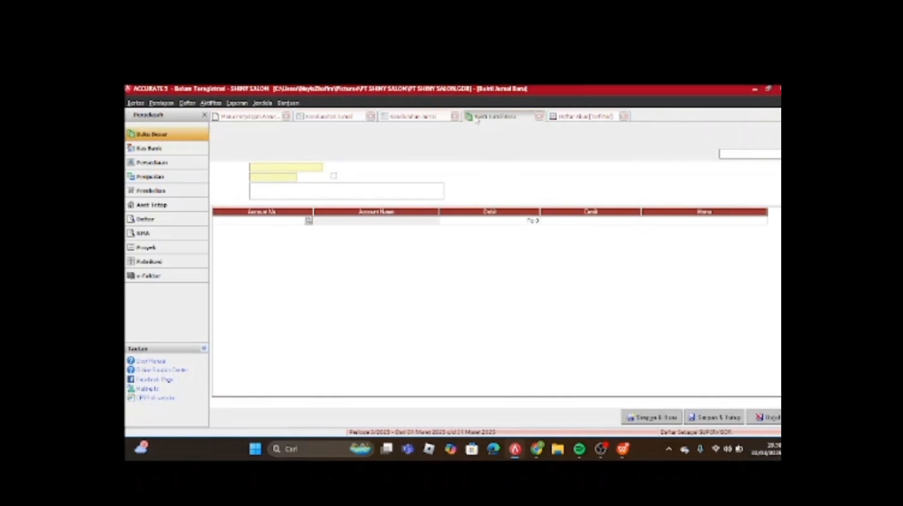
{"action": "left_click", "coordinate": [308, 220]}
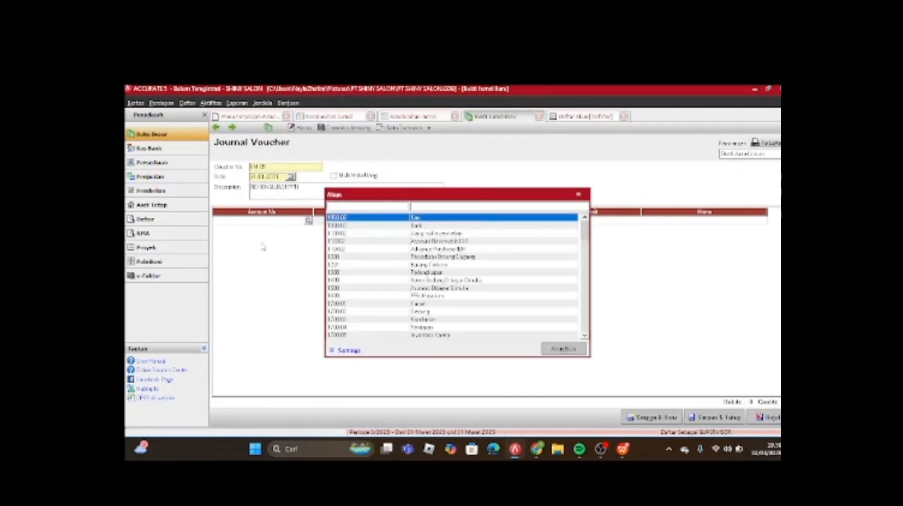
{"action": "left_click", "coordinate": [578, 194]}
Choose the Rekonsiliasi PPN Lebih/Kurang Bayar report from the Indonesian tax reports category in the report list.
{"action": "left_click", "coordinate": [237, 103]}
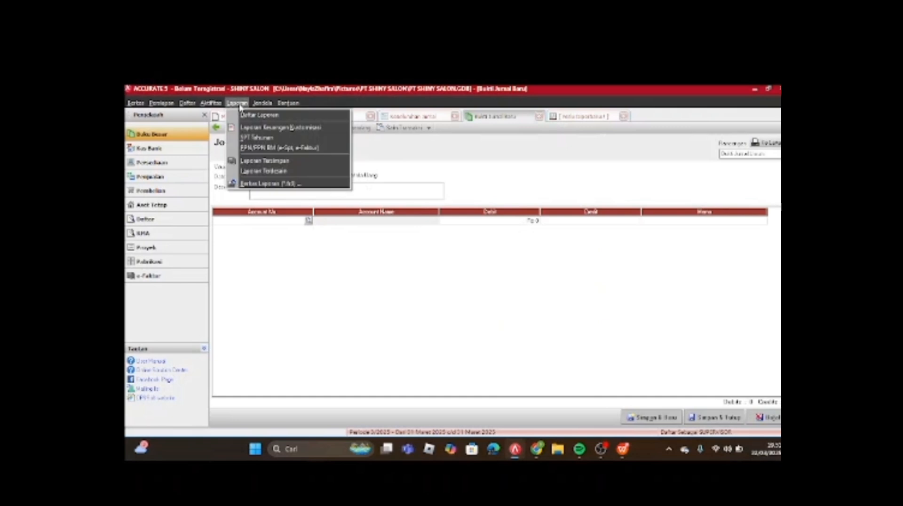
{"action": "left_click", "coordinate": [252, 115]}
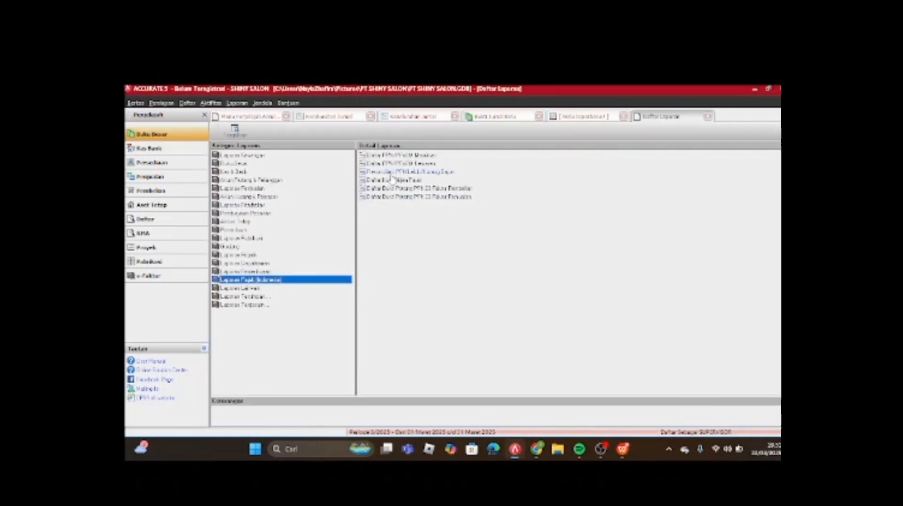
{"action": "left_click", "coordinate": [391, 172]}
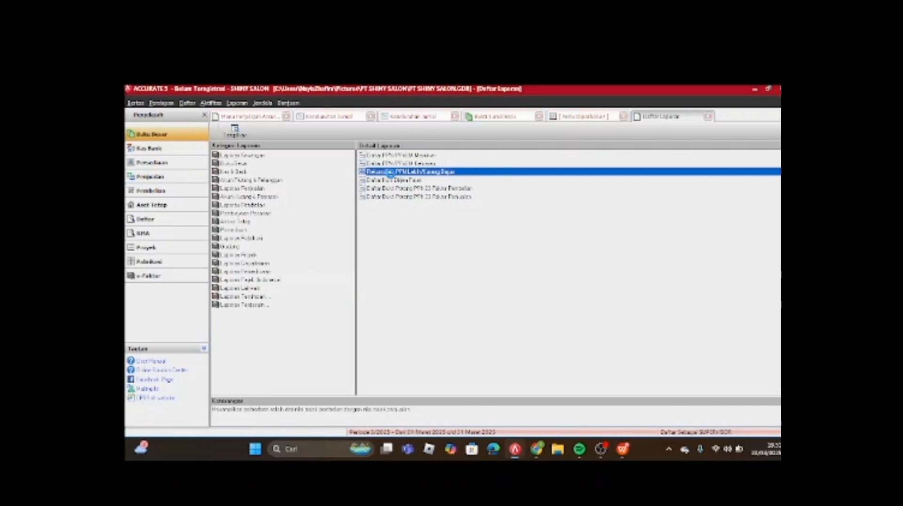
{"action": "double_click", "coordinate": [390, 172]}
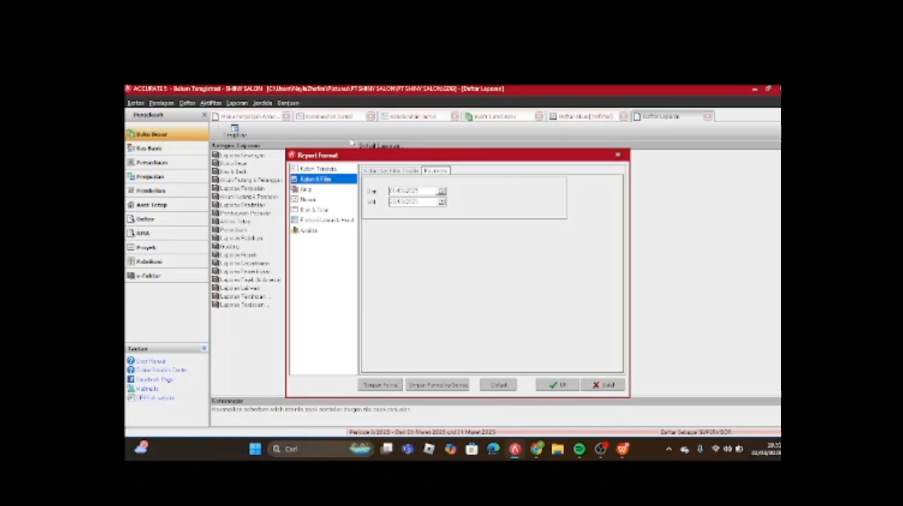
Set the PPN reconciliation report's period to 01/01/2021 through 31/01/2021 and display the report.
{"action": "left_click", "coordinate": [423, 190]}
{"action": "key", "text": "Delete"}
{"action": "type", "text": "01/03"}
{"action": "key", "text": "BackSpace"}
{"action": "type", "text": "3/2025"}
{"action": "left_click_drag", "start_coordinate": [424, 204], "coordinate": [304, 217]}
{"action": "type", "text": "31/"}
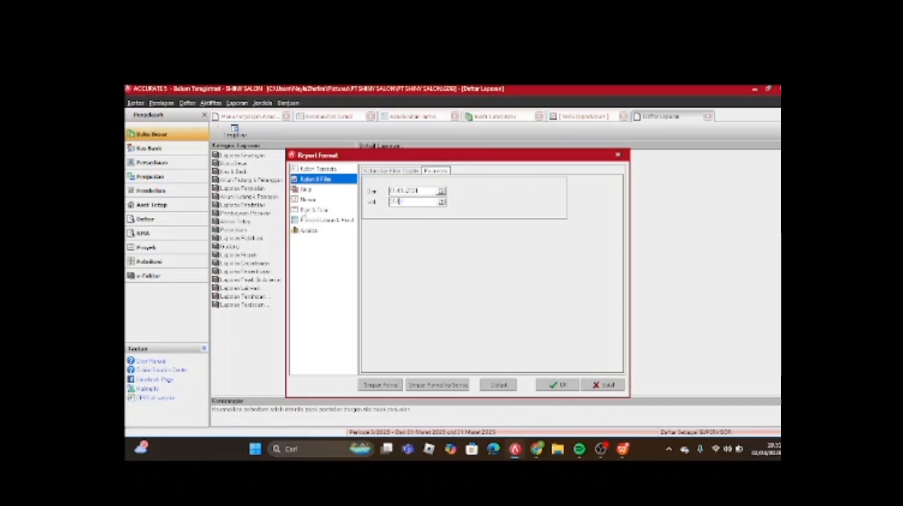
{"action": "type", "text": "03/2025"}
{"action": "left_click", "coordinate": [556, 384]}
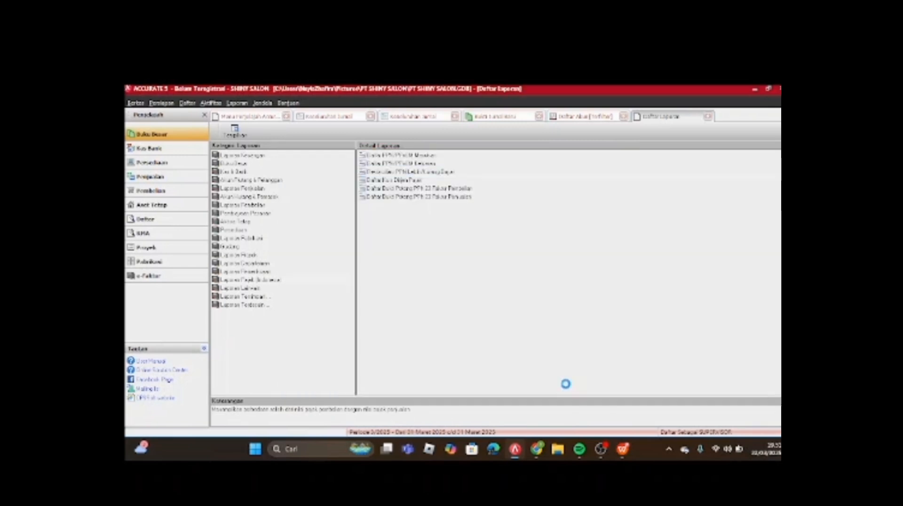
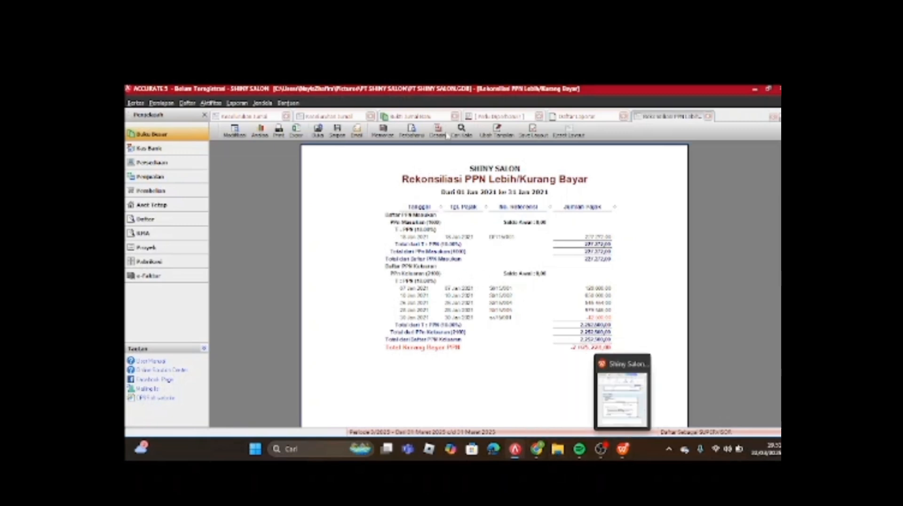
Return to the BM 05 journal voucher and add PPN Keluaran as the first account line.
{"action": "left_click", "coordinate": [427, 117]}
{"action": "left_click", "coordinate": [306, 220]}
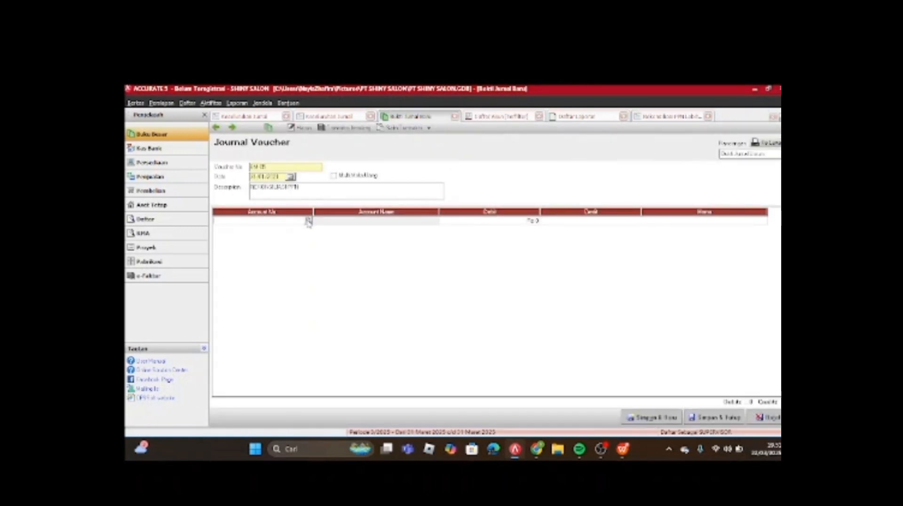
{"action": "left_click", "coordinate": [308, 221]}
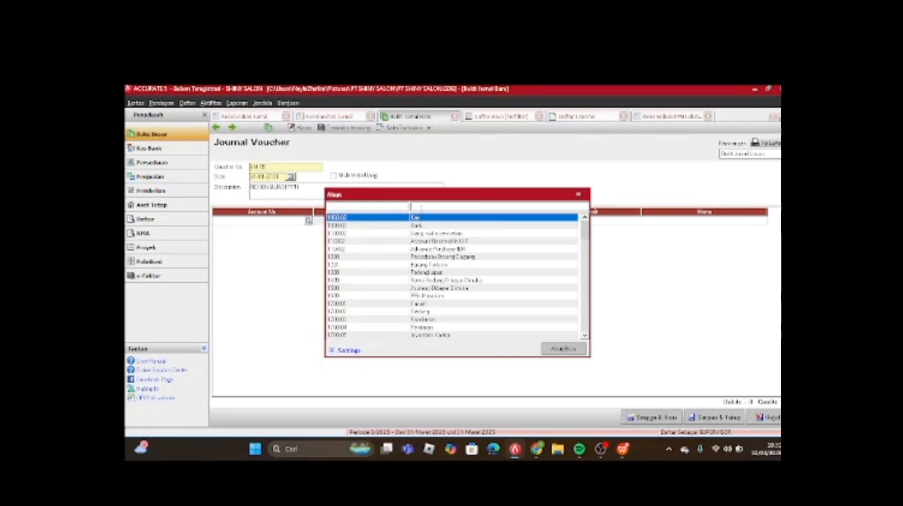
{"action": "type", "text": "ppn"}
{"action": "double_click", "coordinate": [435, 225]}
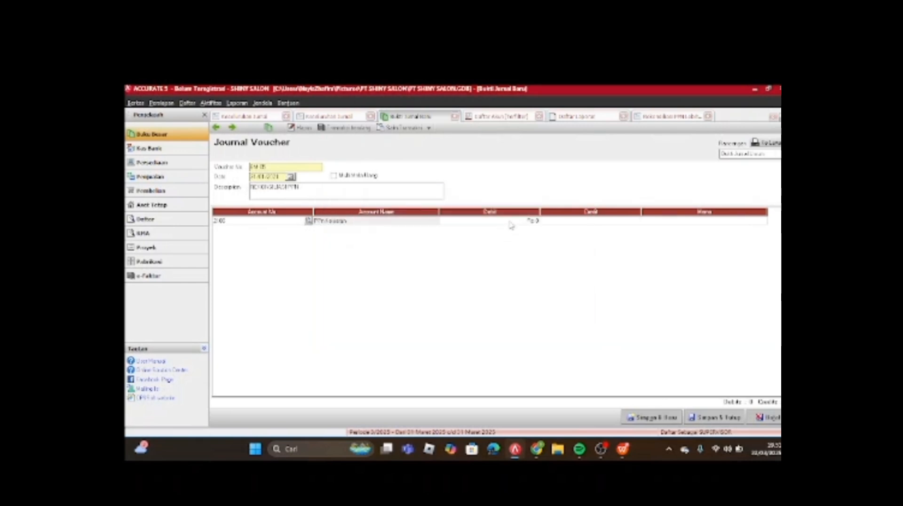
Set the PPN Keluaran line's debit to 2,252,500, taking the amount from the PPN reconciliation report.
{"action": "left_click", "coordinate": [511, 221]}
{"action": "left_click", "coordinate": [613, 456]}
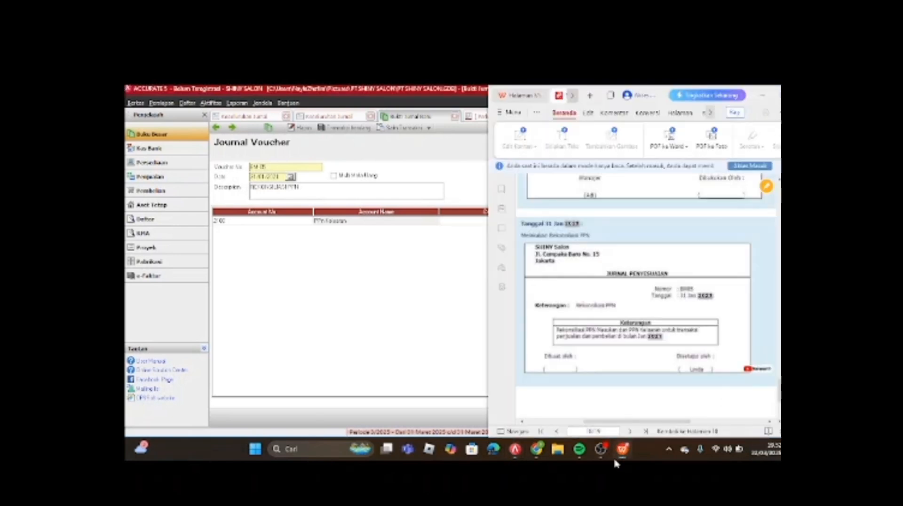
{"action": "left_click", "coordinate": [434, 376]}
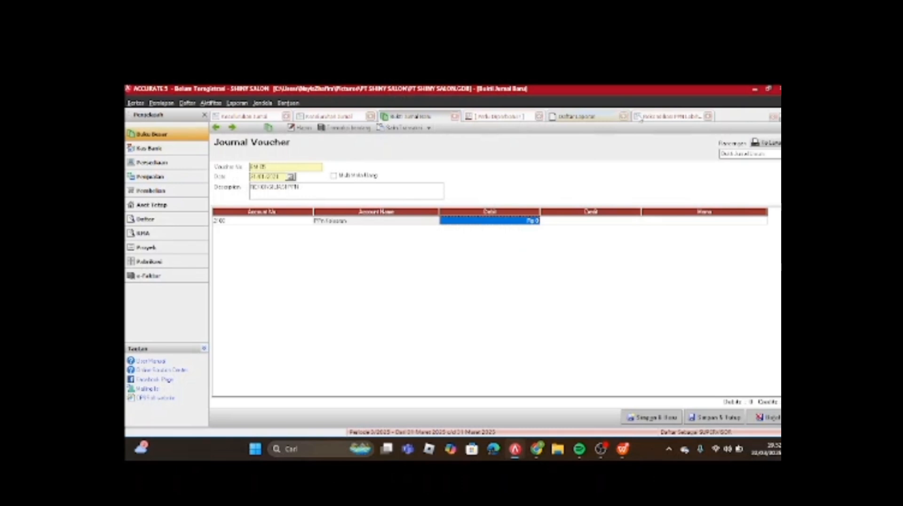
{"action": "left_click", "coordinate": [655, 117]}
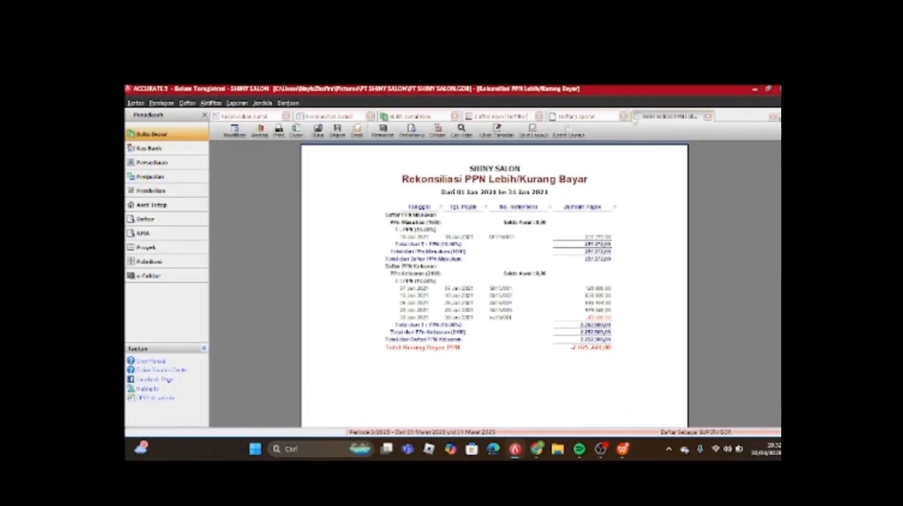
{"action": "left_click", "coordinate": [396, 119]}
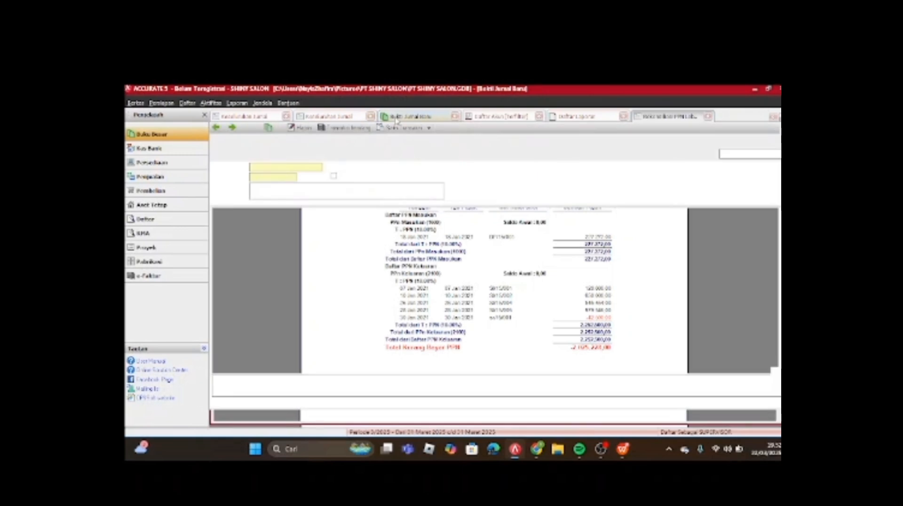
{"action": "type", "text": "22"}
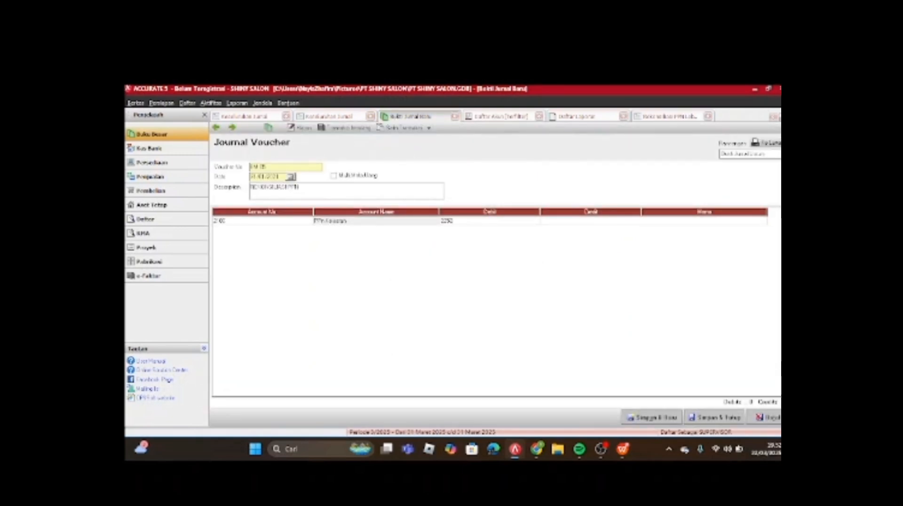
{"action": "type", "text": "52500"}
{"action": "key", "text": "Tab"}
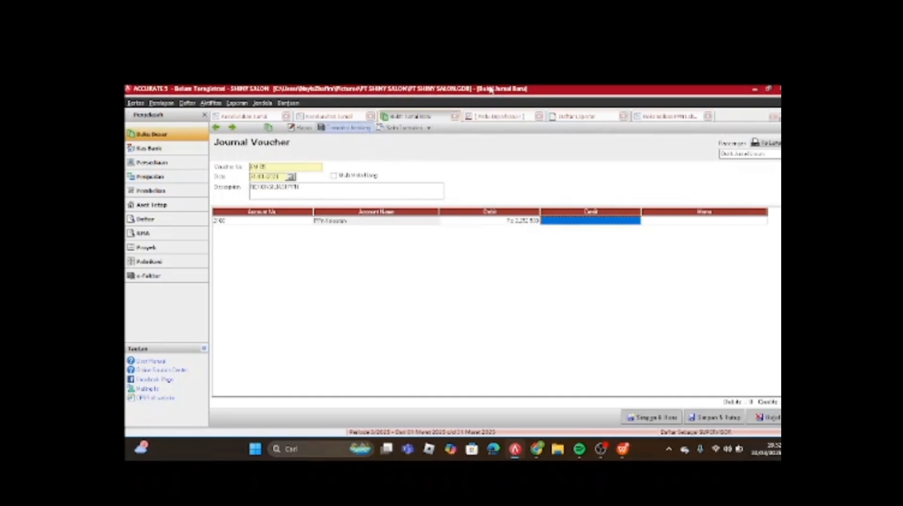
Check the input tax in the PPN reconciliation report and add PPN Masukan as the journal voucher's second account line.
{"action": "left_click", "coordinate": [683, 118]}
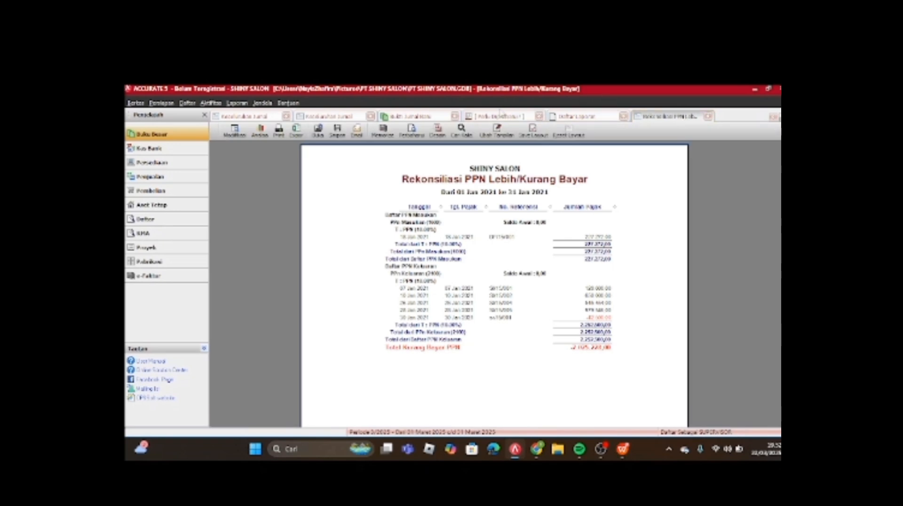
{"action": "left_click", "coordinate": [440, 116]}
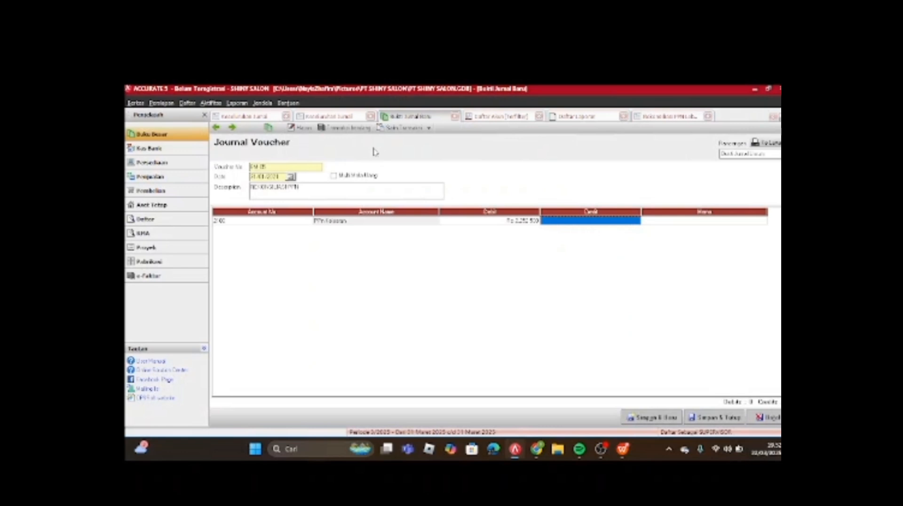
{"action": "key", "text": "Tab"}
{"action": "key", "text": "Tab"}
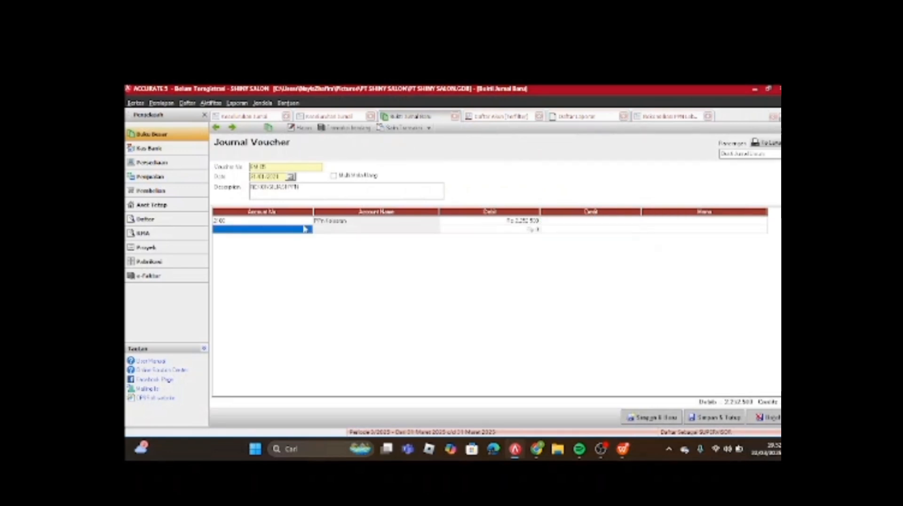
{"action": "left_click", "coordinate": [304, 229]}
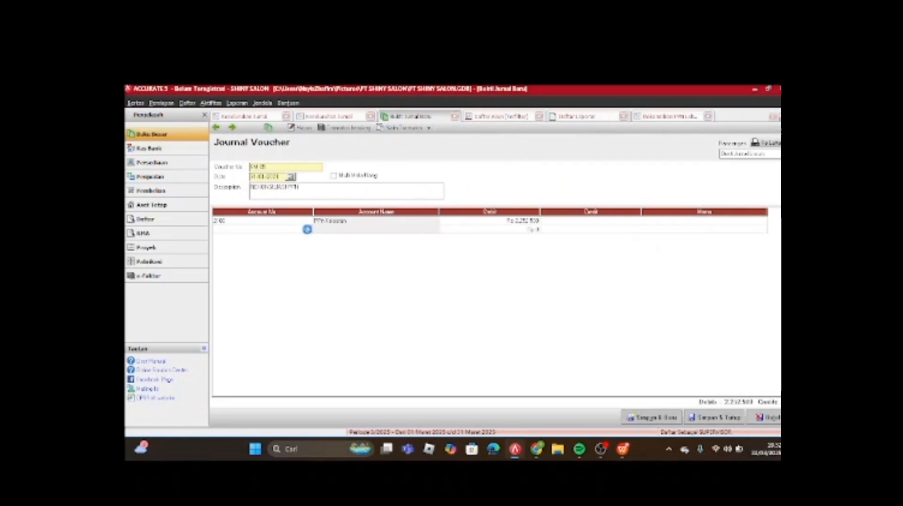
{"action": "type", "text": "P"}
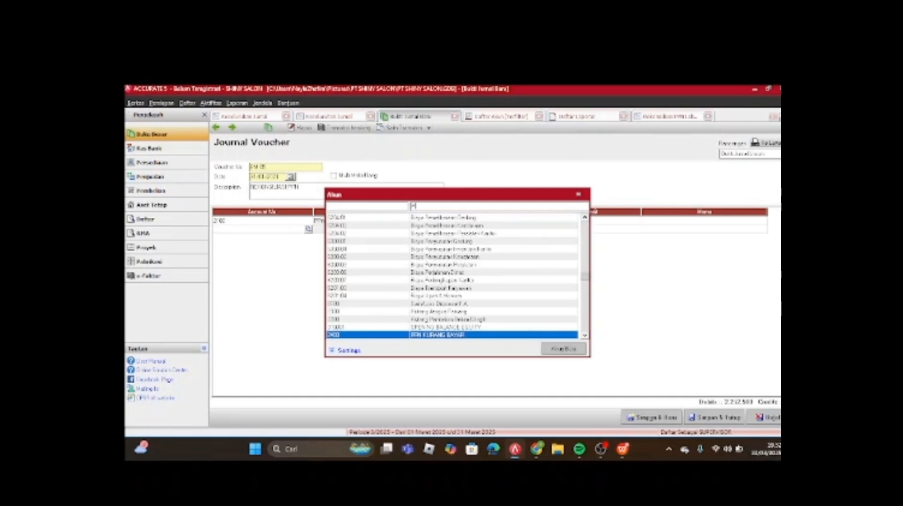
{"action": "type", "text": "PN"}
{"action": "double_click", "coordinate": [445, 234]}
Set the PPN Masukan line's credit to 227,272, taking the amount from the PPN reconciliation report.
{"action": "left_click", "coordinate": [609, 224]}
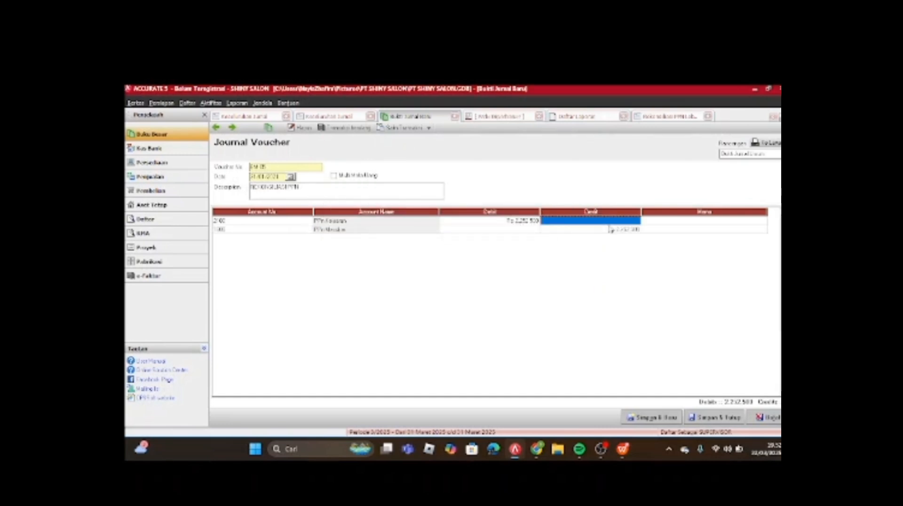
{"action": "left_click", "coordinate": [610, 229]}
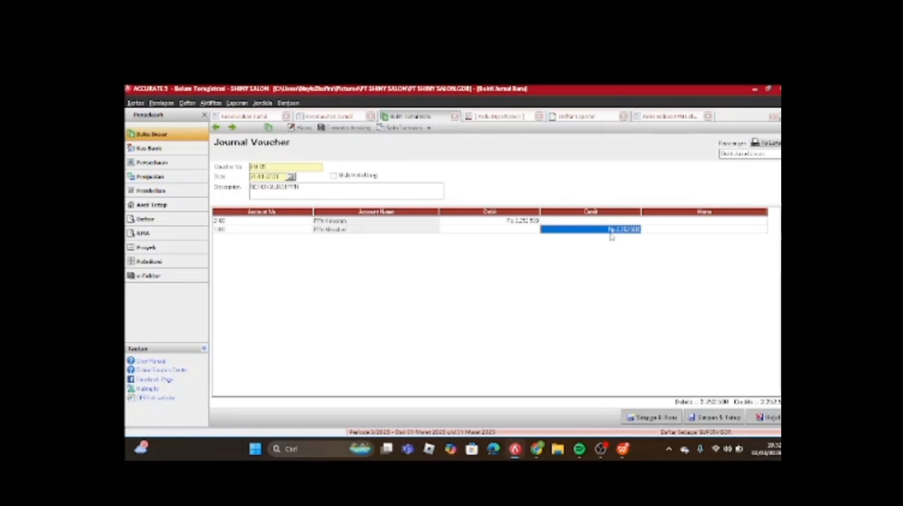
{"action": "type", "text": "201"}
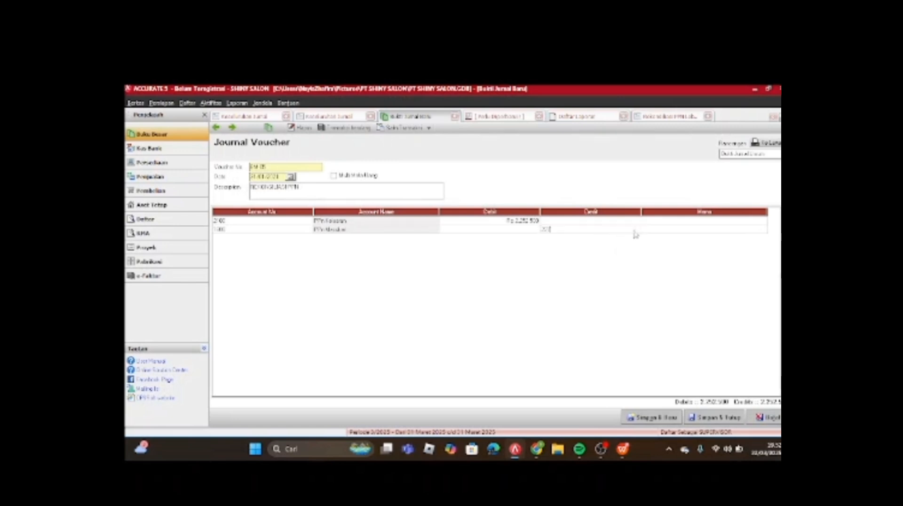
{"action": "left_click", "coordinate": [679, 114]}
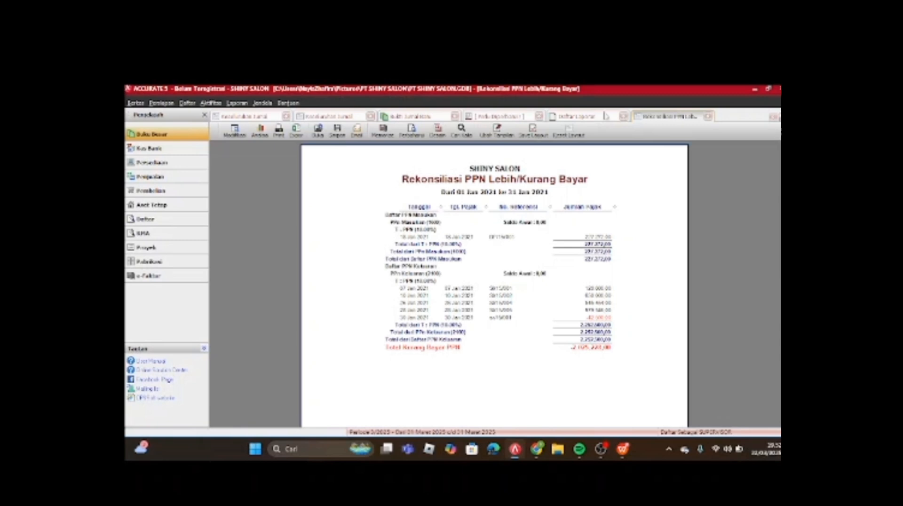
{"action": "left_click", "coordinate": [409, 115]}
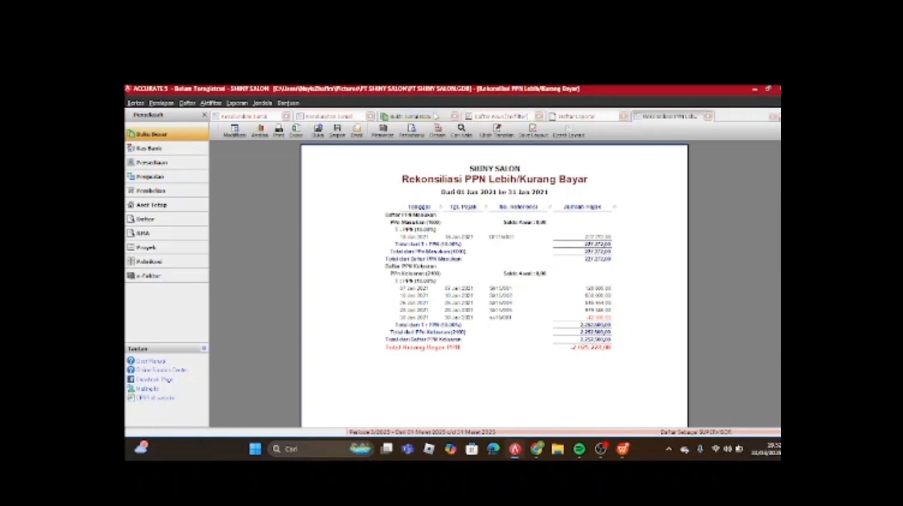
{"action": "left_click", "coordinate": [551, 229]}
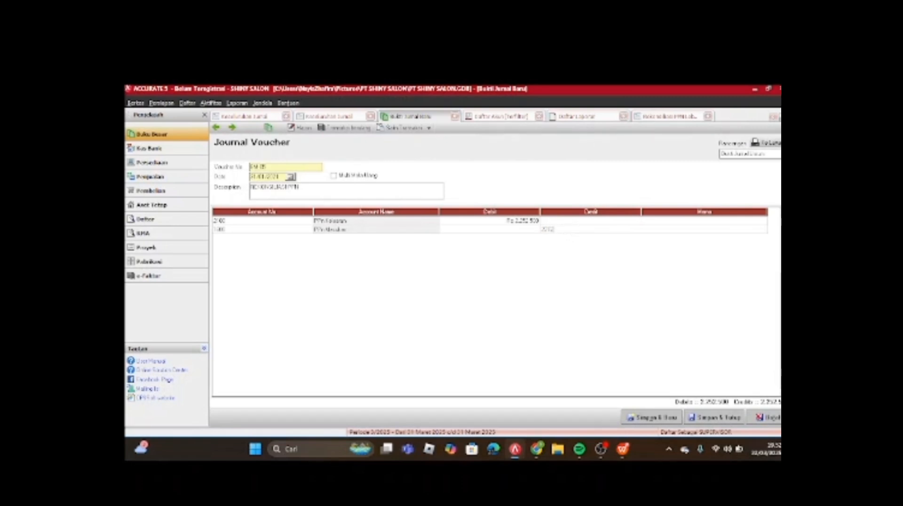
{"action": "key", "text": "Tab"}
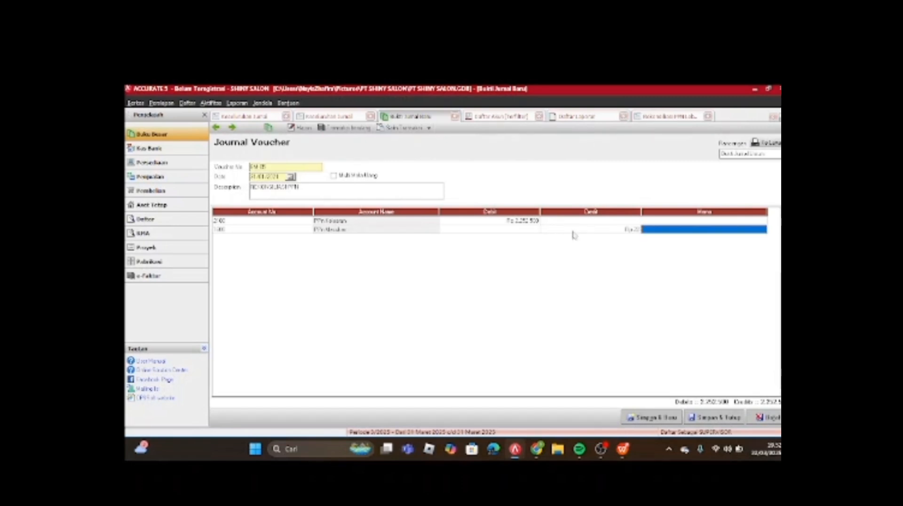
{"action": "key", "text": "Tab"}
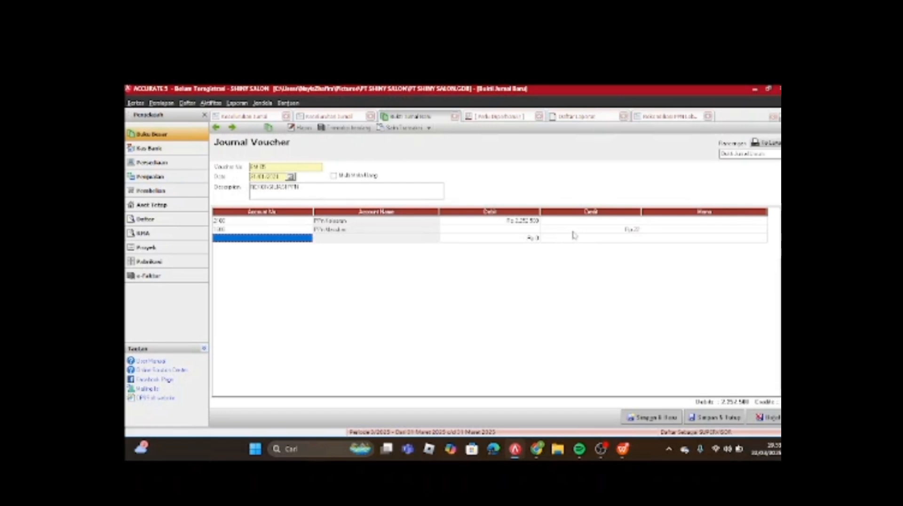
{"action": "left_click", "coordinate": [575, 233]}
{"action": "left_click", "coordinate": [587, 231]}
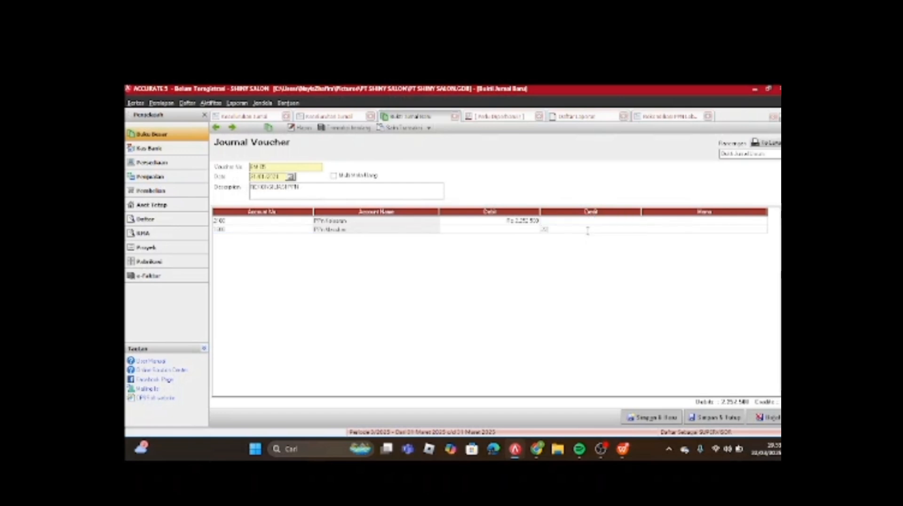
{"action": "type", "text": "2"}
{"action": "key", "text": "Tab"}
{"action": "key", "text": "Tab"}
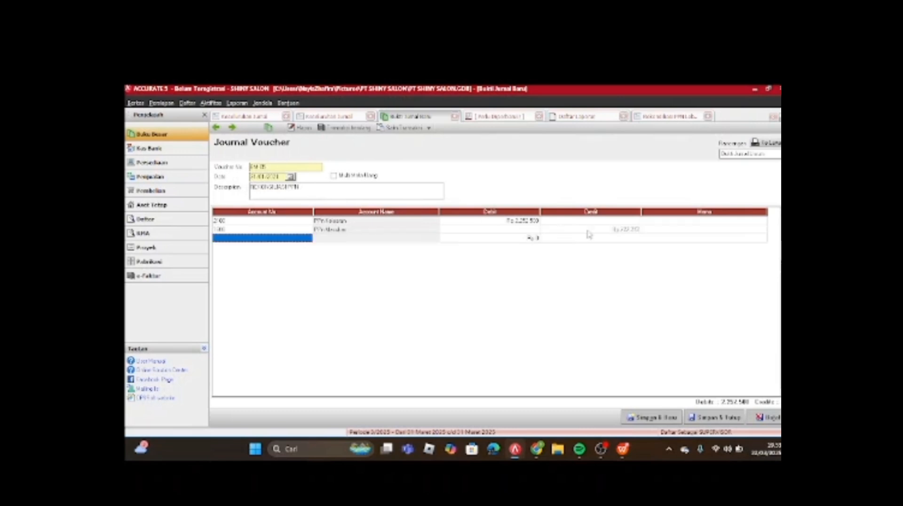
Add PPN KURANG BAYAR as the third account line, keeping the balancing credit, and check the PPN Keluaran debit.
{"action": "left_click", "coordinate": [306, 238]}
{"action": "left_click", "coordinate": [308, 238]}
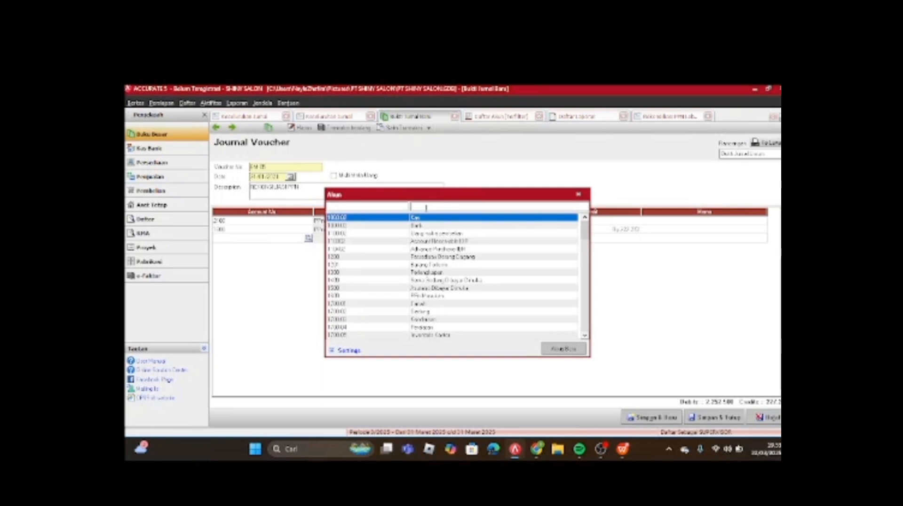
{"action": "type", "text": "ppn"}
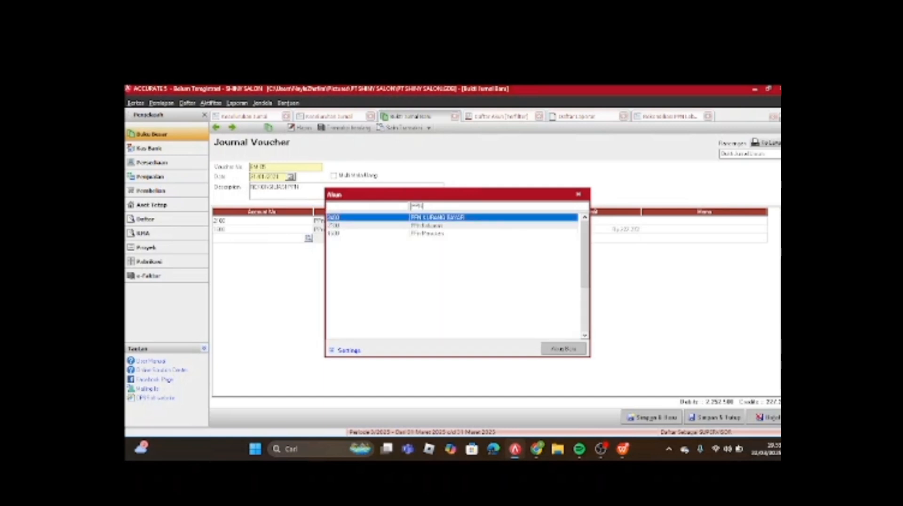
{"action": "double_click", "coordinate": [465, 218]}
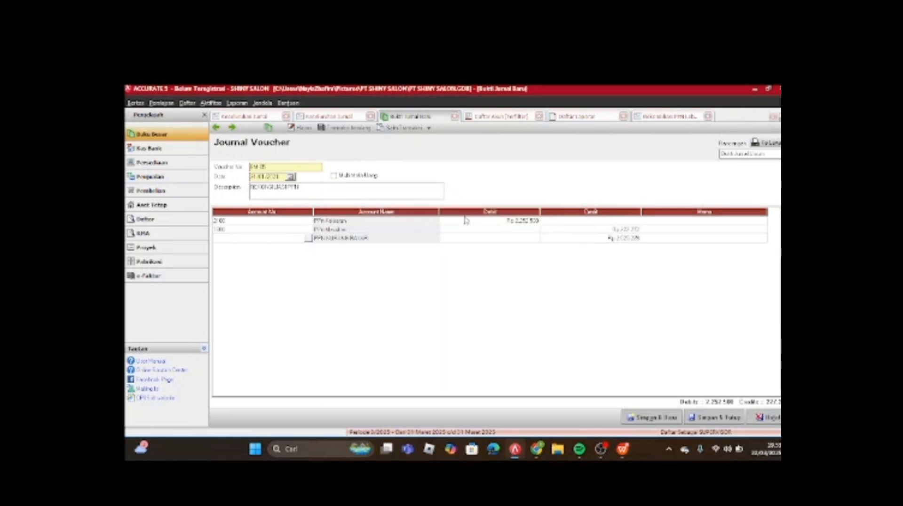
{"action": "left_click", "coordinate": [520, 221]}
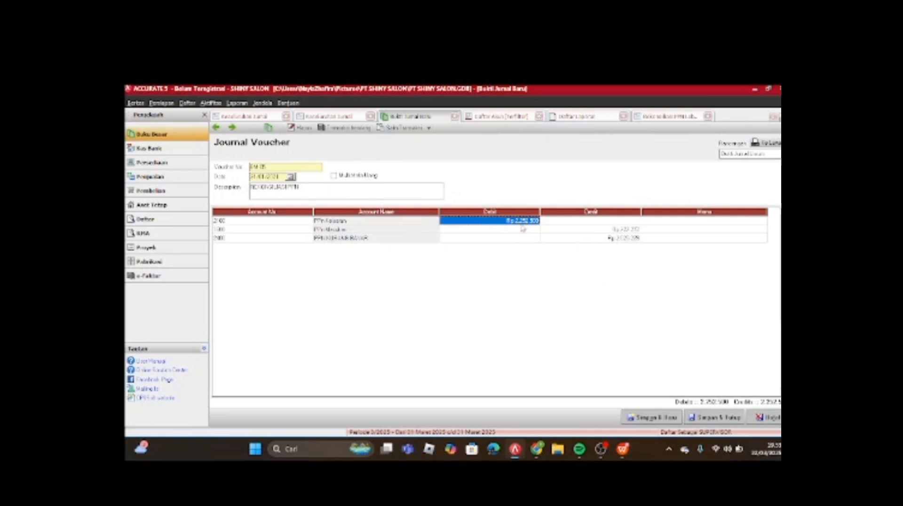
Review the three account lines of the PPN reconciliation journal voucher, and save and close it.
{"action": "key", "text": "Tab"}
{"action": "key", "text": "Tab"}
{"action": "key", "text": "Tab"}
{"action": "key", "text": "Tab"}
{"action": "key", "text": "Tab"}
{"action": "key", "text": "Tab"}
{"action": "key", "text": "Tab"}
{"action": "key", "text": "Tab"}
{"action": "key", "text": "Tab"}
{"action": "key", "text": "Tab"}
{"action": "key", "text": "Tab"}
{"action": "key", "text": "Tab"}
{"action": "key", "text": "Tab"}
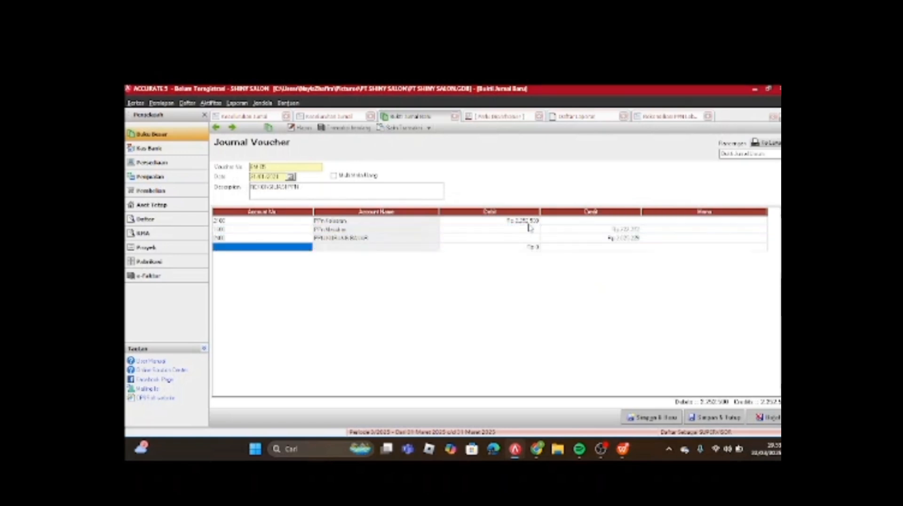
{"action": "left_click", "coordinate": [297, 230]}
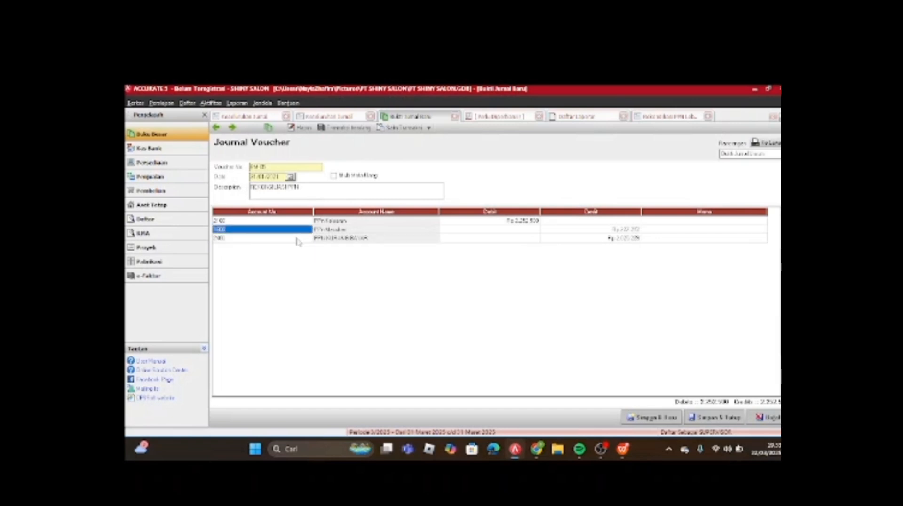
{"action": "left_click", "coordinate": [719, 417]}
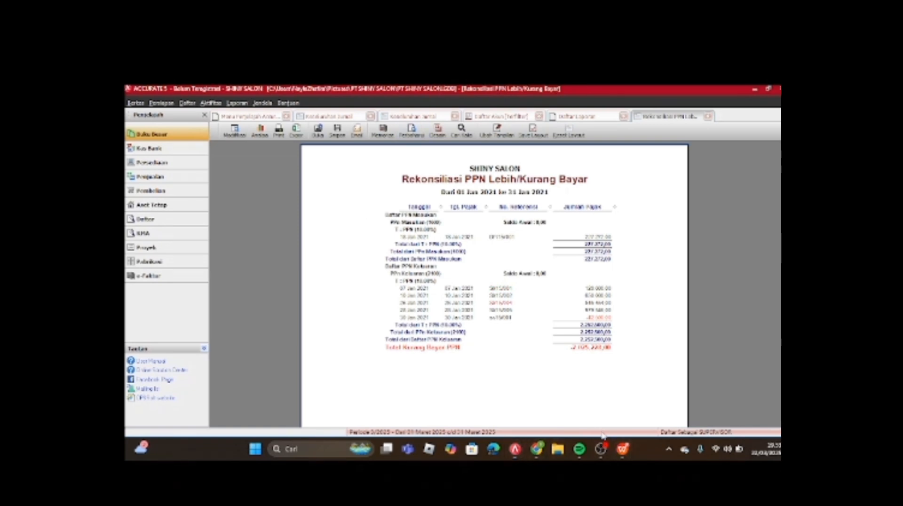
Read the 31 January fixed-asset depreciation transaction that follows the PPN reconciliation in the PDF, and return to Accurate.
{"action": "left_click", "coordinate": [623, 448]}
{"action": "scroll", "coordinate": [642, 322], "scroll_direction": "down", "scroll_amount": 3}
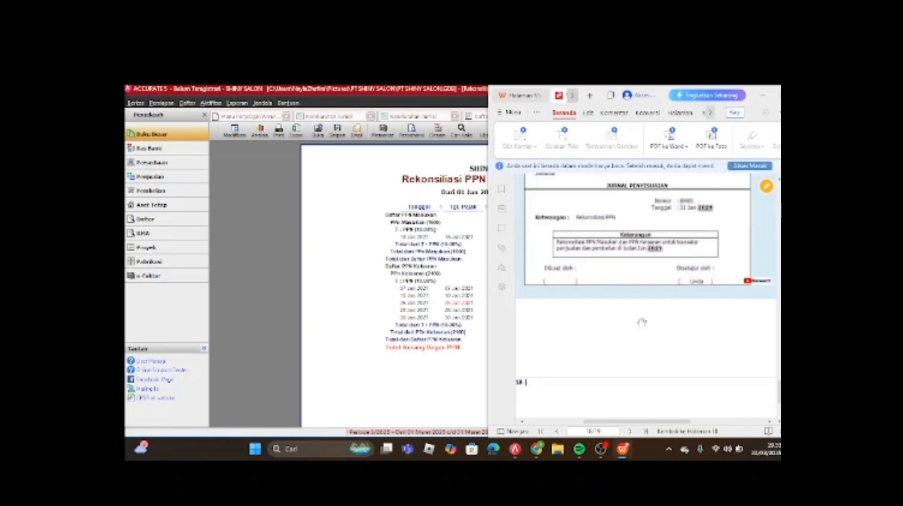
{"action": "scroll", "coordinate": [642, 322], "scroll_direction": "down", "scroll_amount": 6}
{"action": "scroll", "coordinate": [642, 321], "scroll_direction": "up", "scroll_amount": 1}
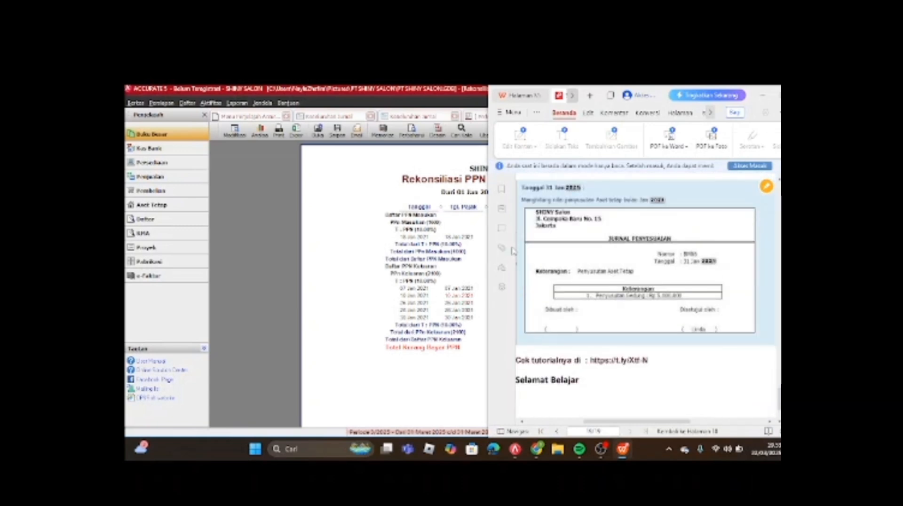
{"action": "left_click", "coordinate": [250, 203]}
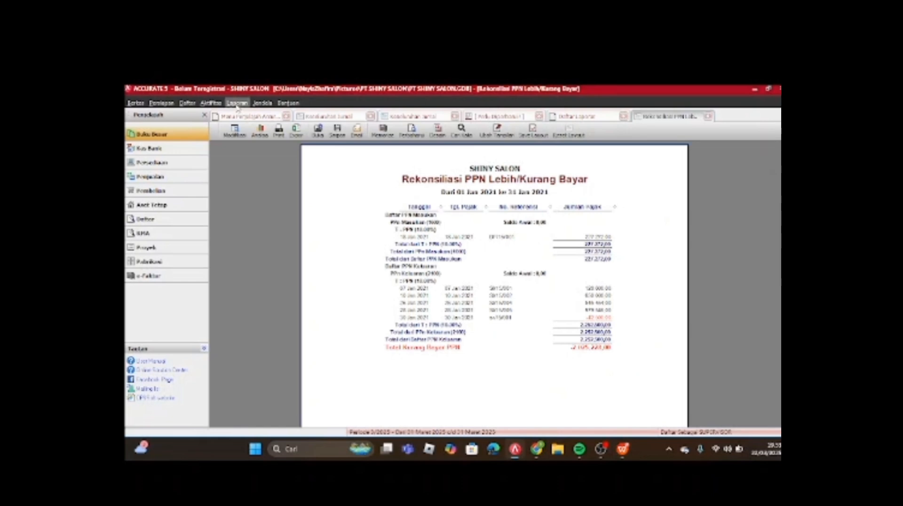
Run the period-end (Akhir Periode) process for Januari 2021.
{"action": "left_click", "coordinate": [237, 103]}
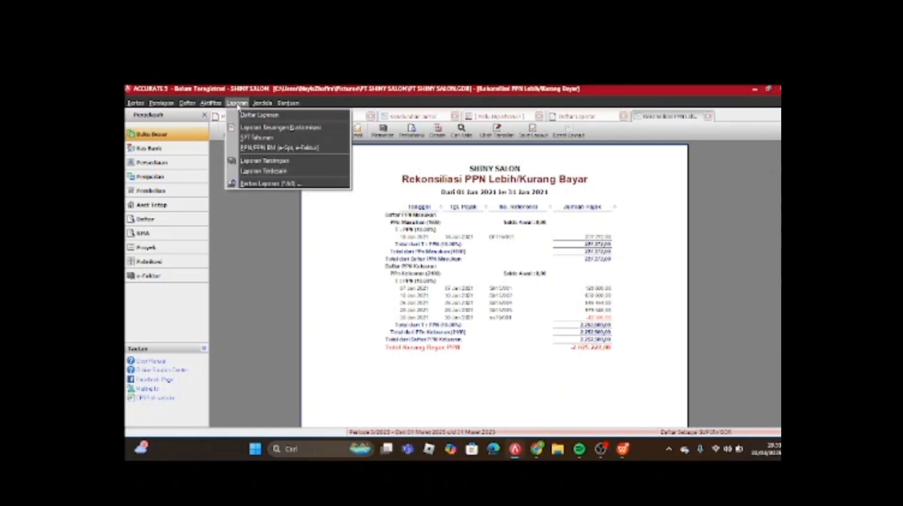
{"action": "mouse_move", "coordinate": [213, 102]}
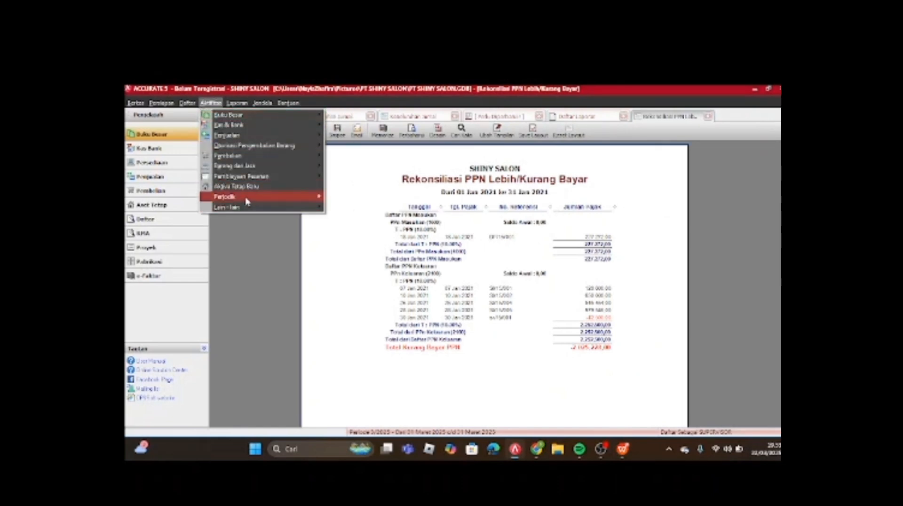
{"action": "mouse_move", "coordinate": [246, 201]}
{"action": "left_click", "coordinate": [343, 197]}
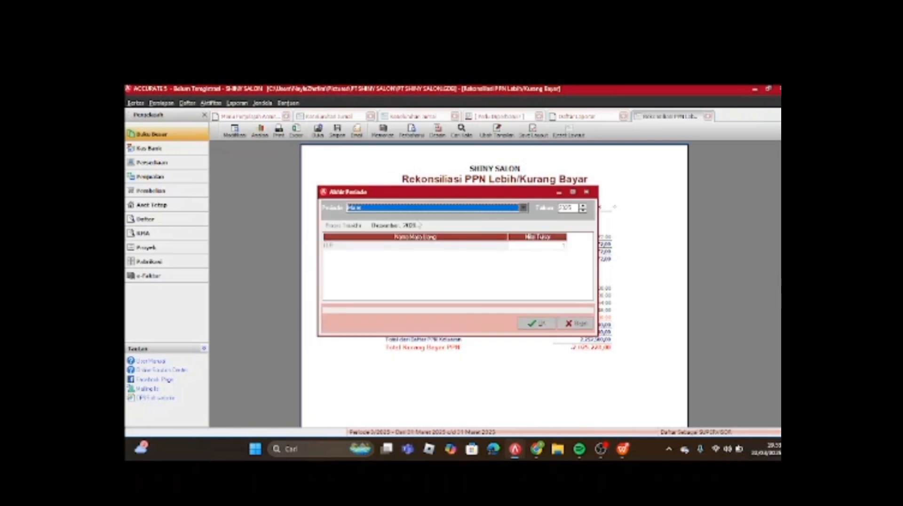
{"action": "left_click", "coordinate": [523, 208]}
{"action": "left_click", "coordinate": [523, 217]}
{"action": "left_click", "coordinate": [524, 217]}
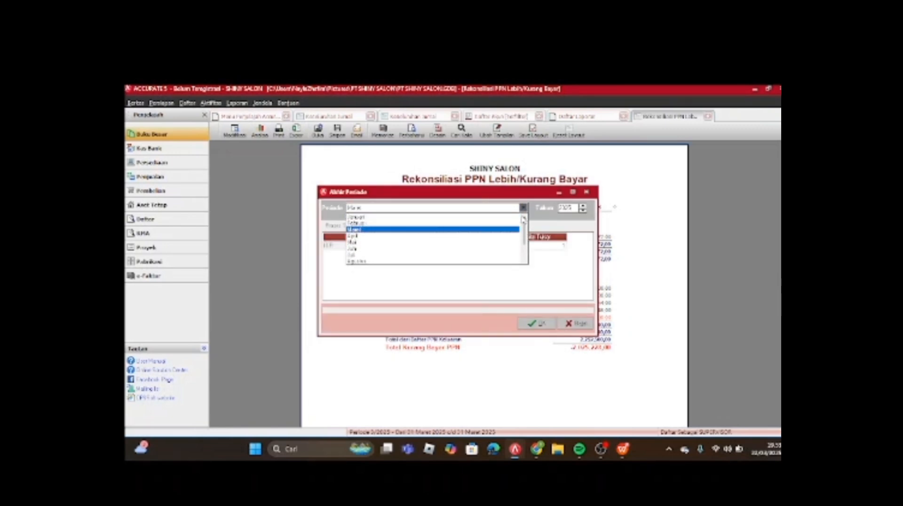
{"action": "left_click", "coordinate": [369, 217]}
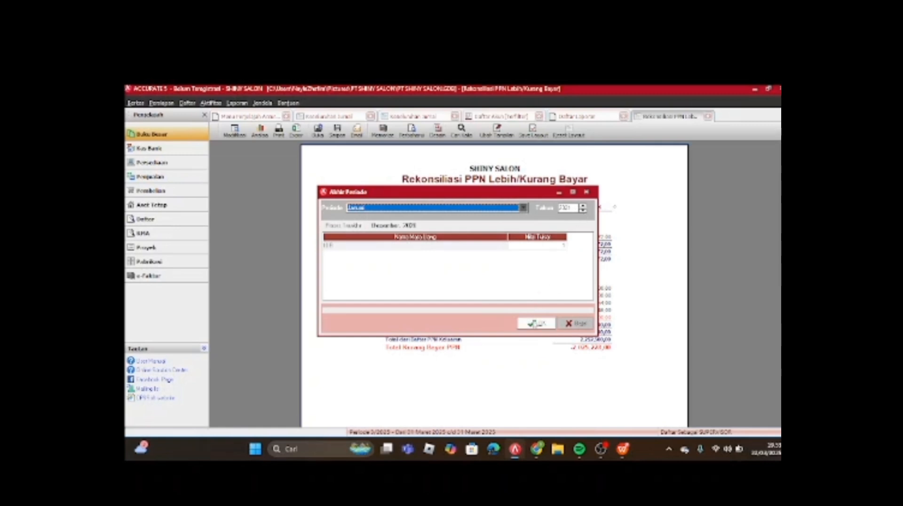
{"action": "left_click", "coordinate": [535, 323]}
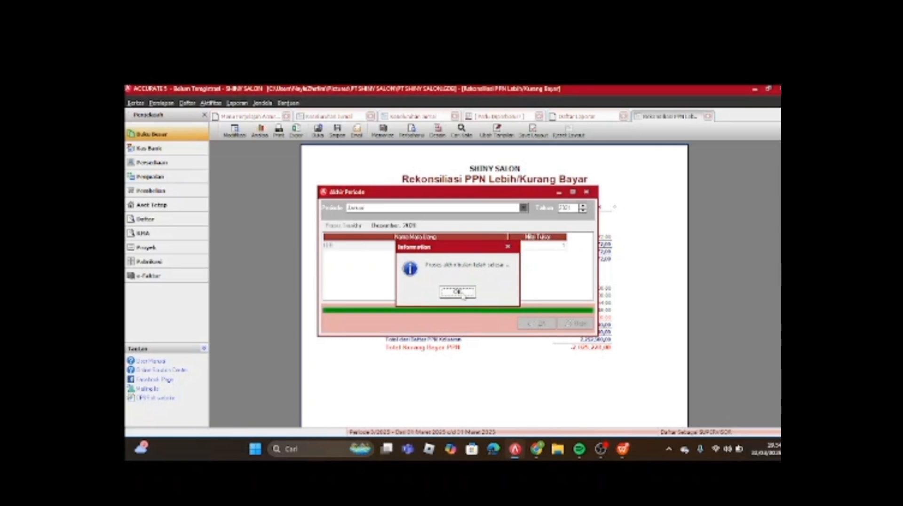
{"action": "left_click", "coordinate": [457, 292]}
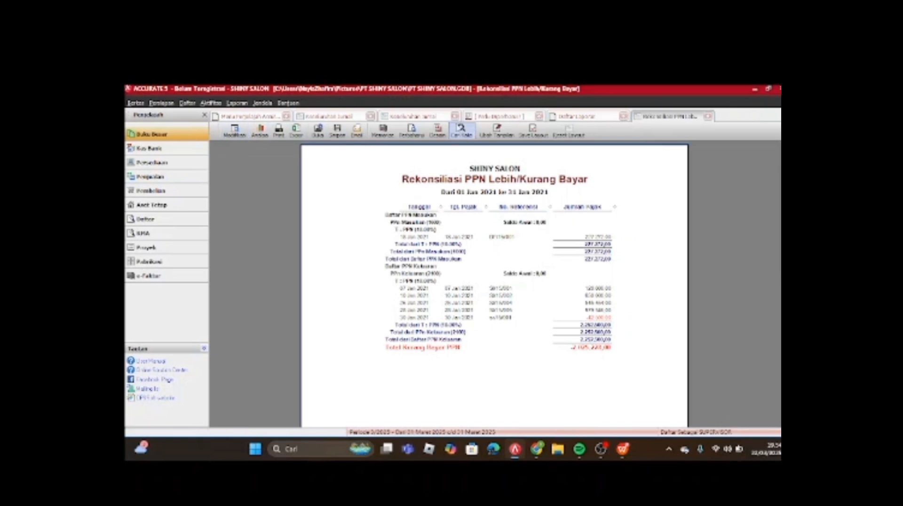
Refresh the Keseluruhan Jurnal report covering 1 to 26 January 2021 and look through its journal entries.
{"action": "left_click", "coordinate": [438, 119]}
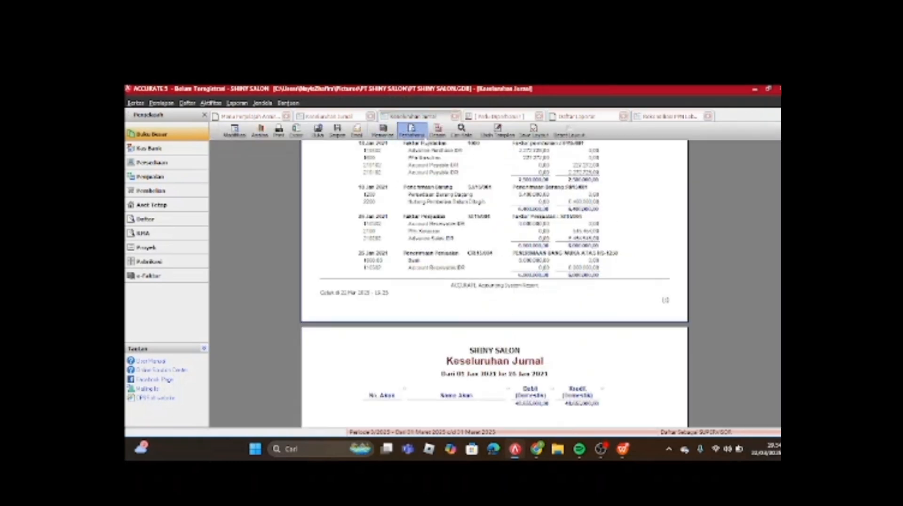
{"action": "left_click", "coordinate": [422, 135]}
{"action": "scroll", "coordinate": [455, 221], "scroll_direction": "down", "scroll_amount": 10}
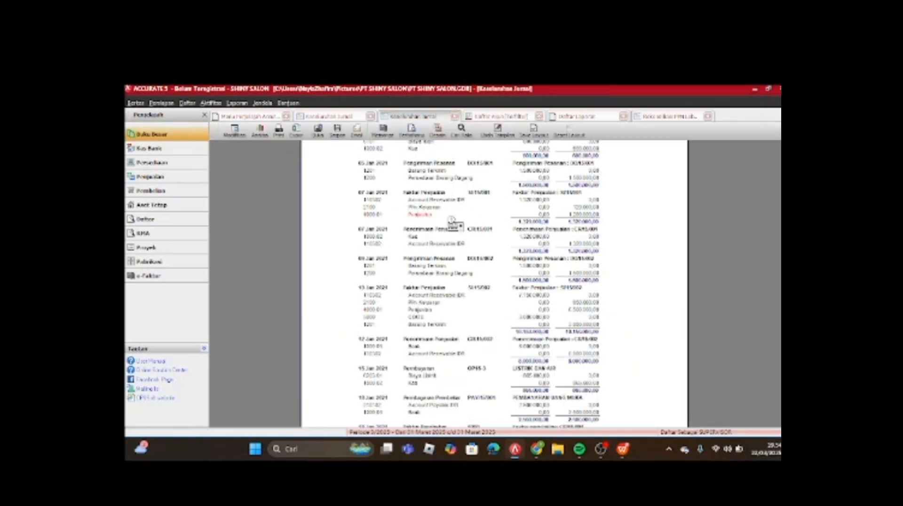
{"action": "scroll", "coordinate": [455, 221], "scroll_direction": "down", "scroll_amount": 15}
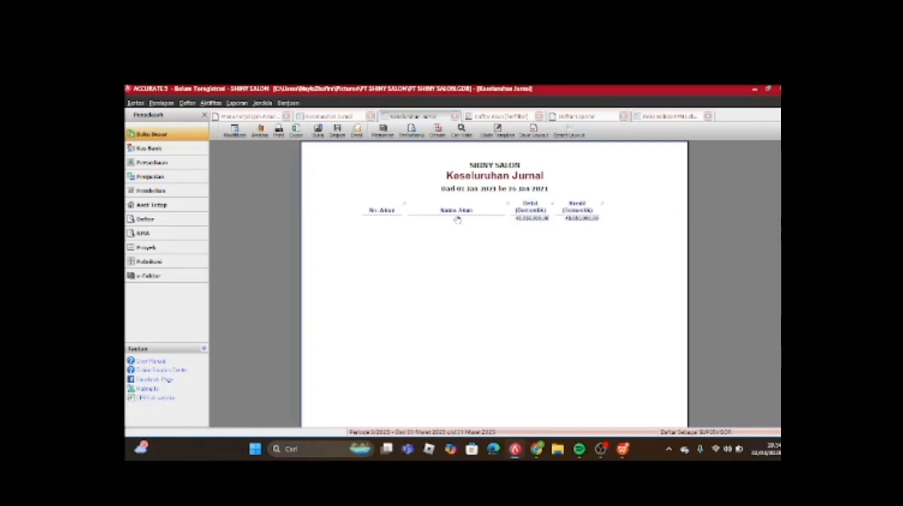
{"action": "left_click", "coordinate": [411, 131]}
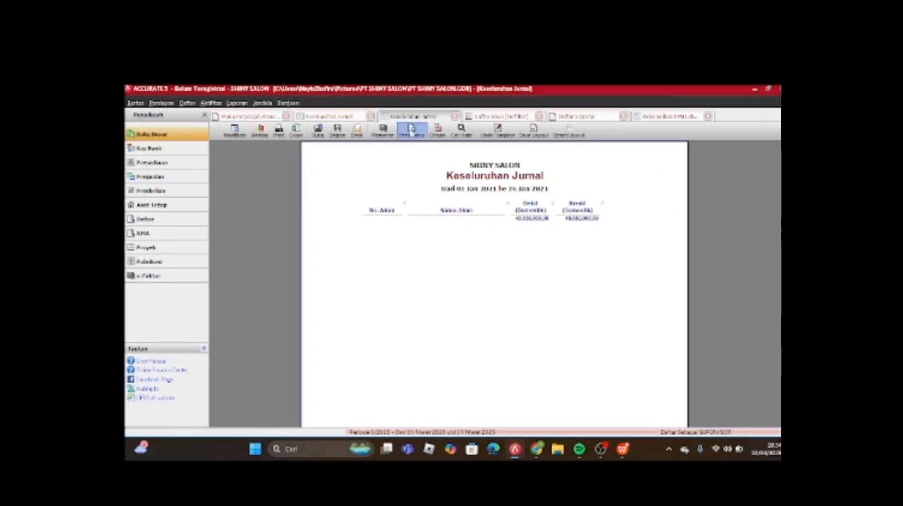
{"action": "scroll", "coordinate": [455, 235], "scroll_direction": "down", "scroll_amount": 5}
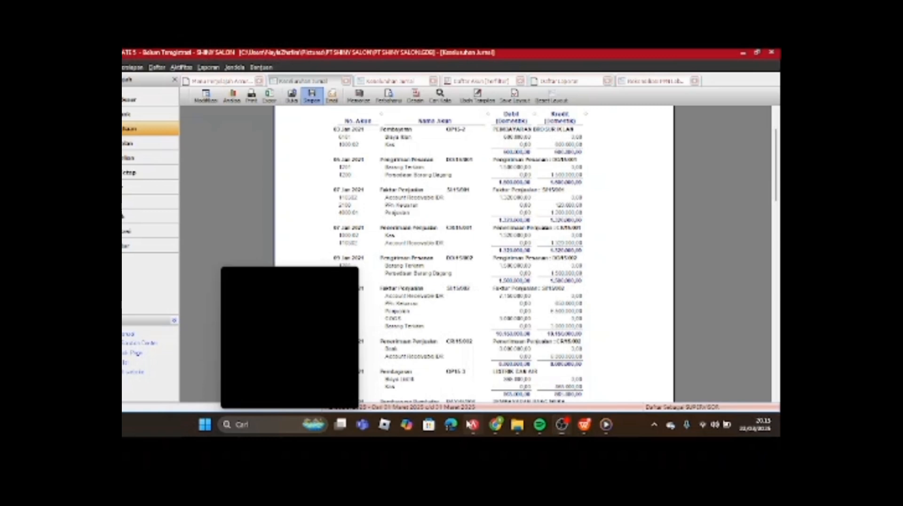
Set the end date of the other open Keseluruhan Jurnal report to 31/01/2021 and check its 31 January entries.
{"action": "left_click", "coordinate": [473, 425]}
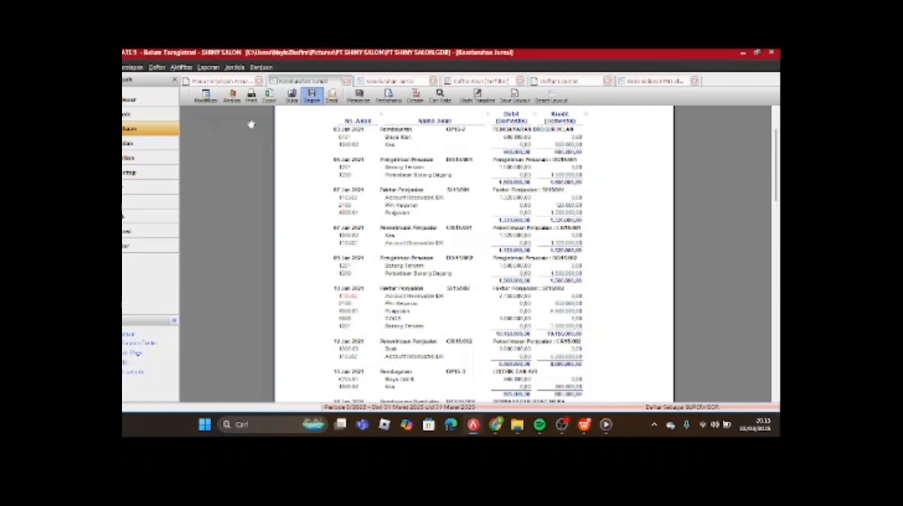
{"action": "left_click", "coordinate": [206, 96]}
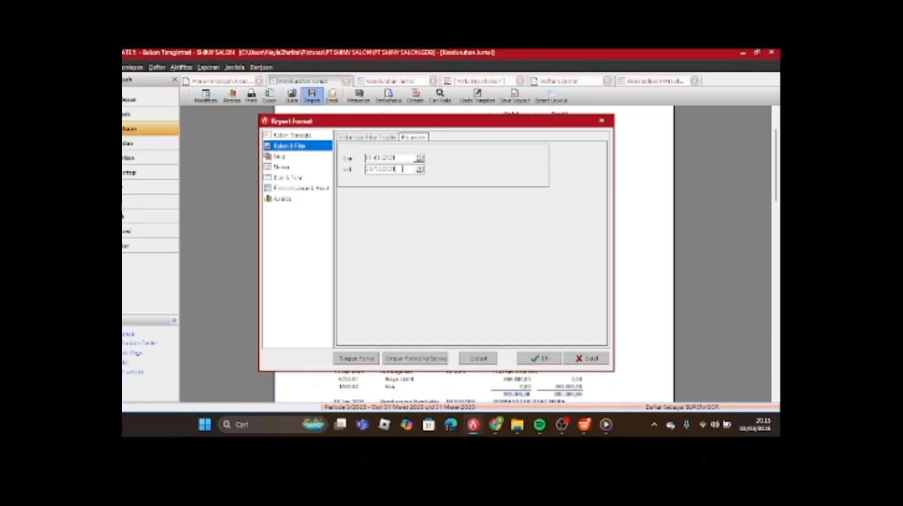
{"action": "key", "text": "BackSpace"}
{"action": "key", "text": "BackSpace"}
{"action": "key", "text": "BackSpace"}
{"action": "key", "text": "BackSpace"}
{"action": "key", "text": "BackSpace"}
{"action": "key", "text": "BackSpace"}
{"action": "key", "text": "BackSpace"}
{"action": "type", "text": "1012021"}
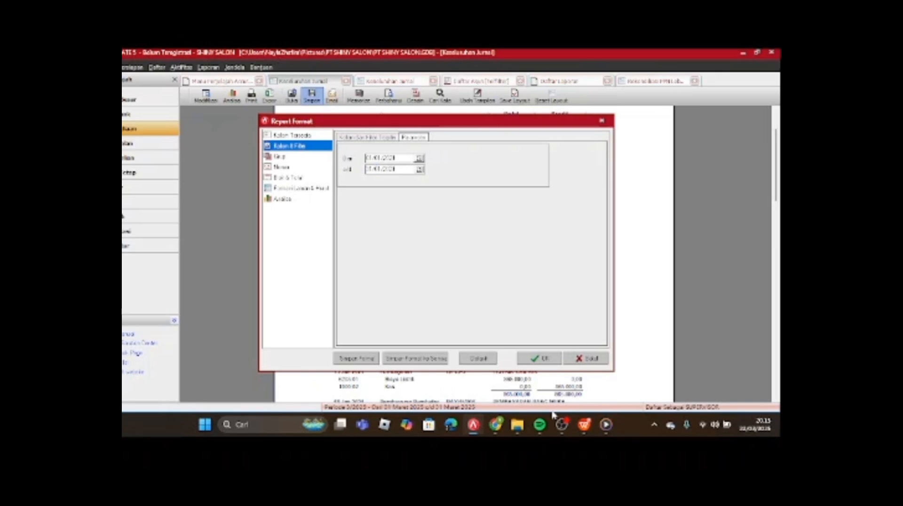
{"action": "left_click", "coordinate": [550, 359]}
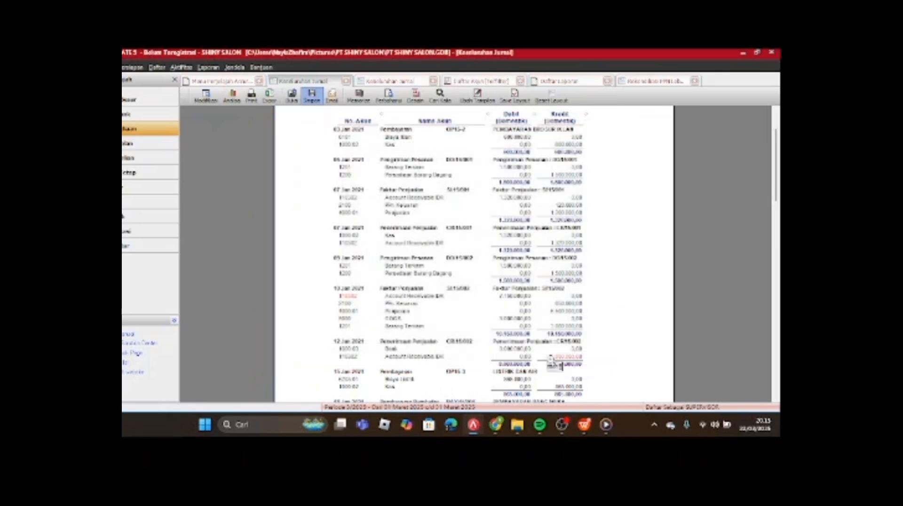
{"action": "left_click", "coordinate": [551, 359]}
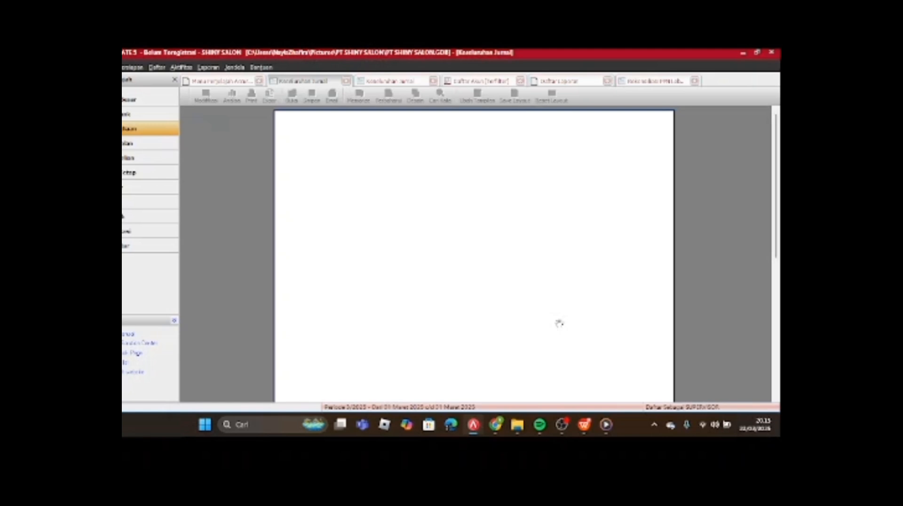
{"action": "scroll", "coordinate": [559, 325], "scroll_direction": "down", "scroll_amount": 10}
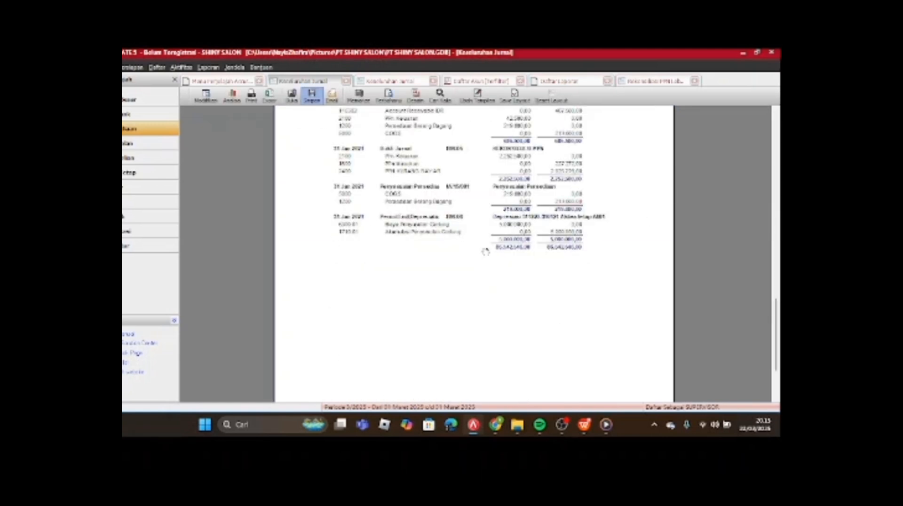
{"action": "scroll", "coordinate": [554, 269], "scroll_direction": "up", "scroll_amount": 10}
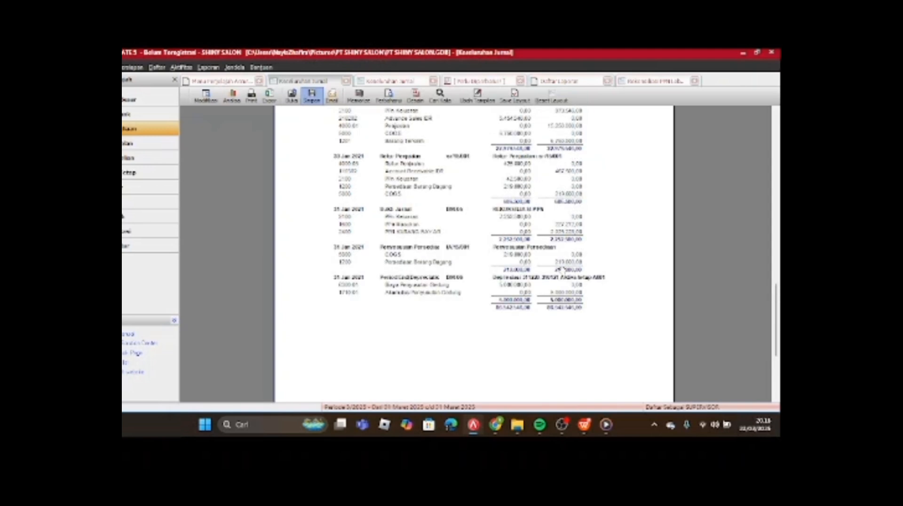